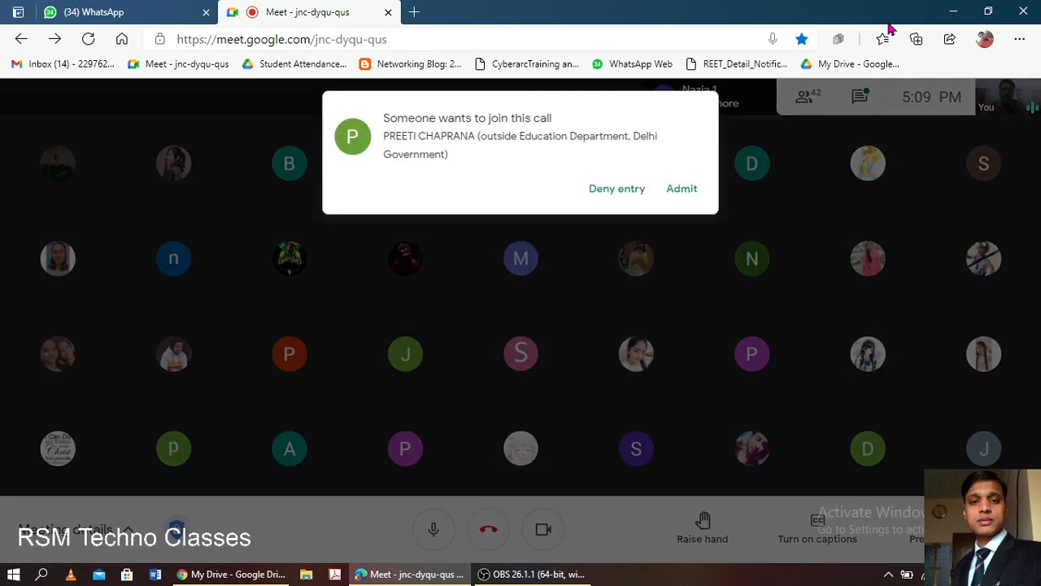
Admit the participant waiting to join the meeting and start presenting the entire screen.
left_click(680, 192)
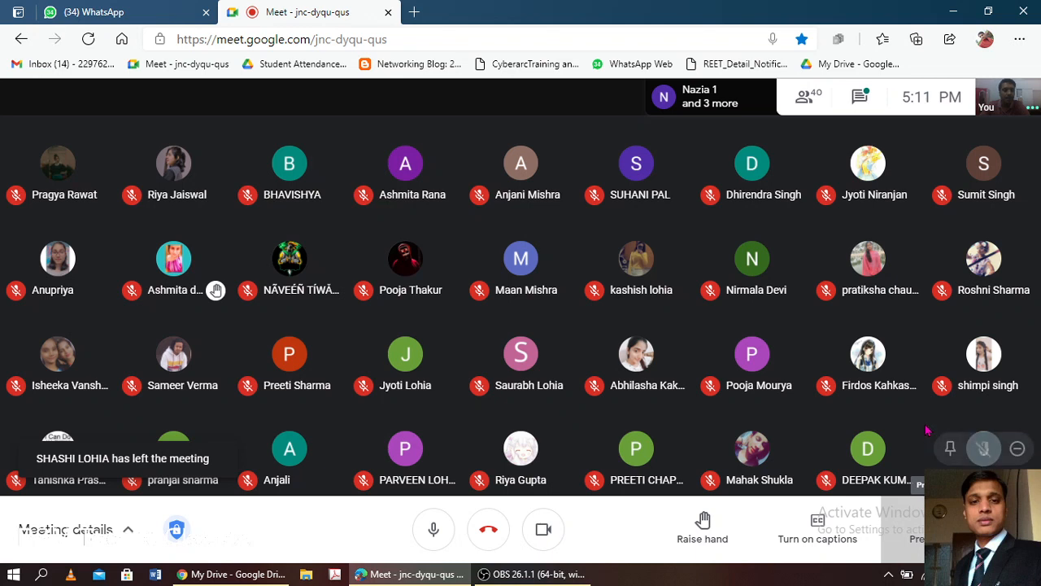
left_click(904, 529)
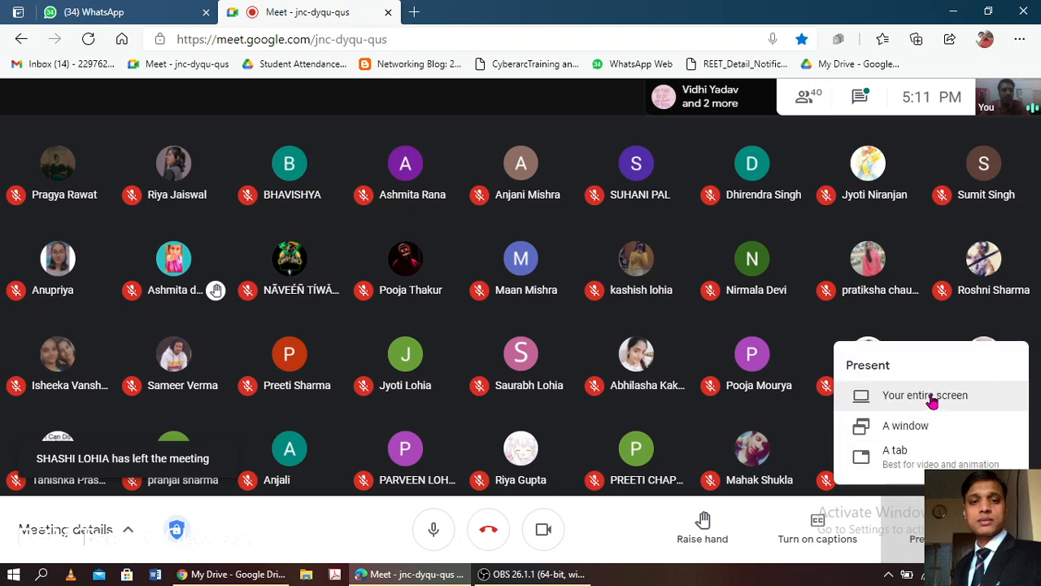
left_click(803, 343)
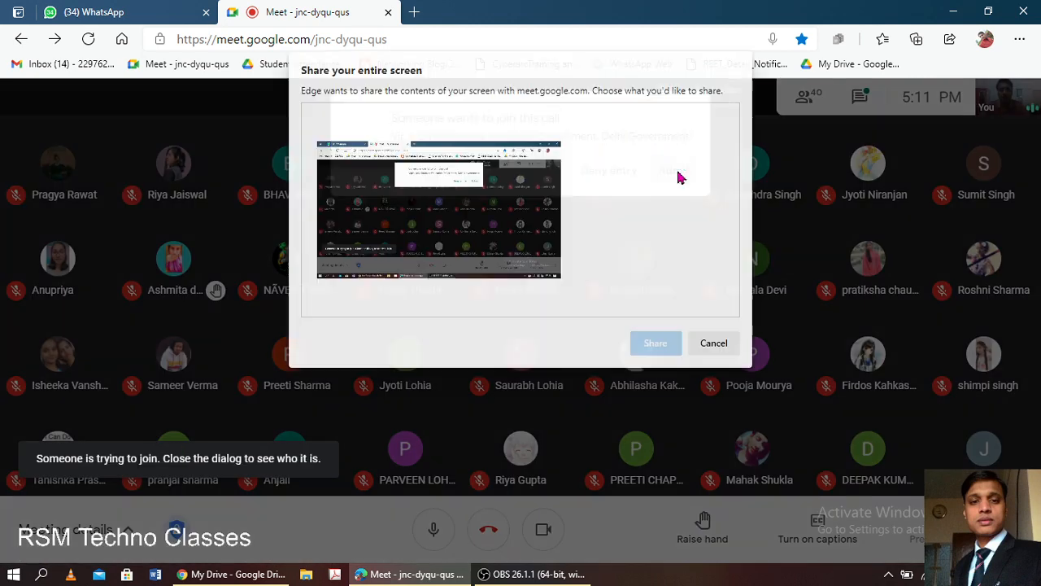
left_click(431, 213)
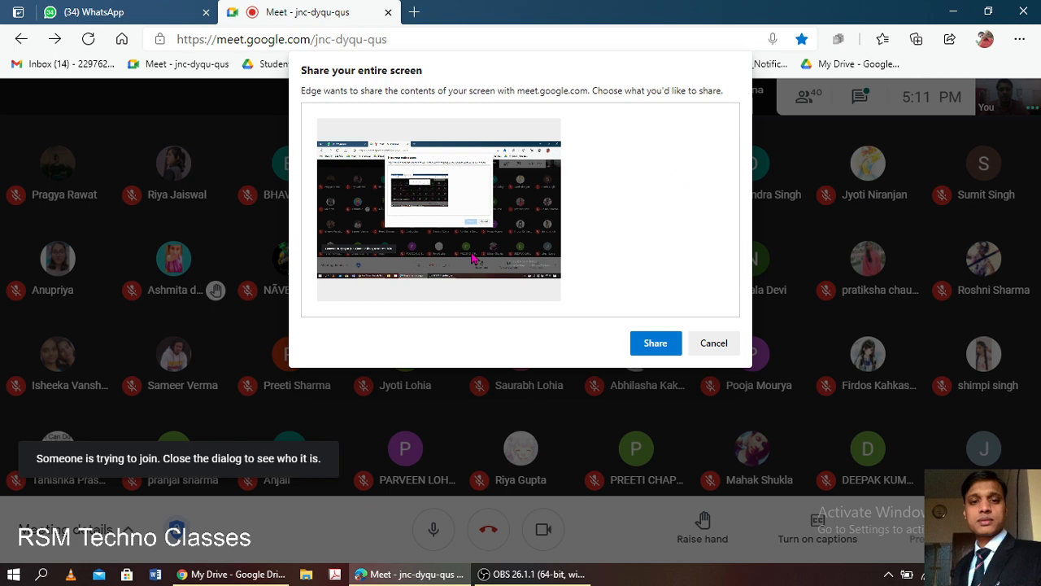
left_click(650, 343)
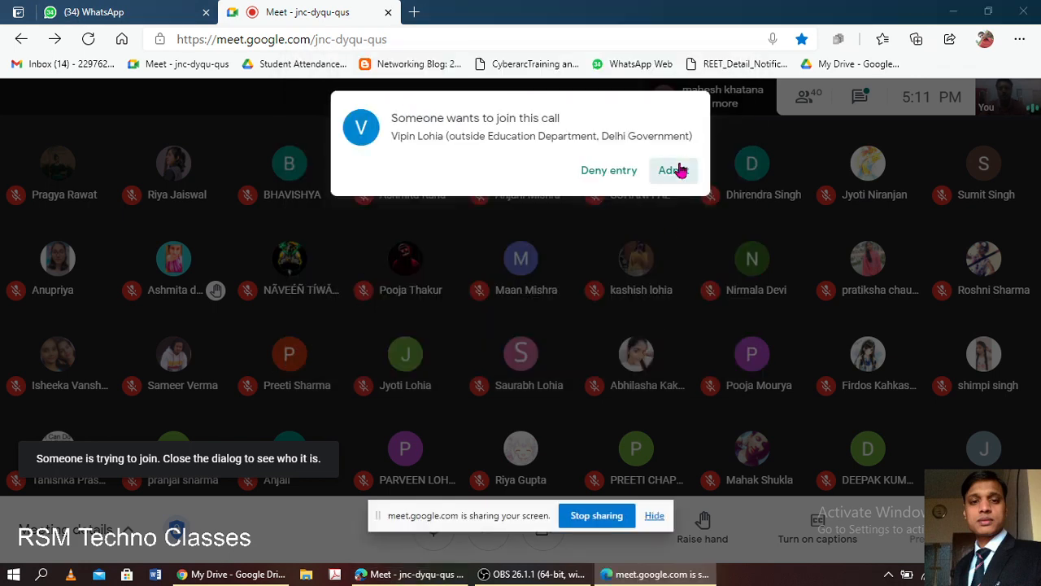
Admit the next participant and move the screen-sharing notice clear of the call controls.
left_click(680, 170)
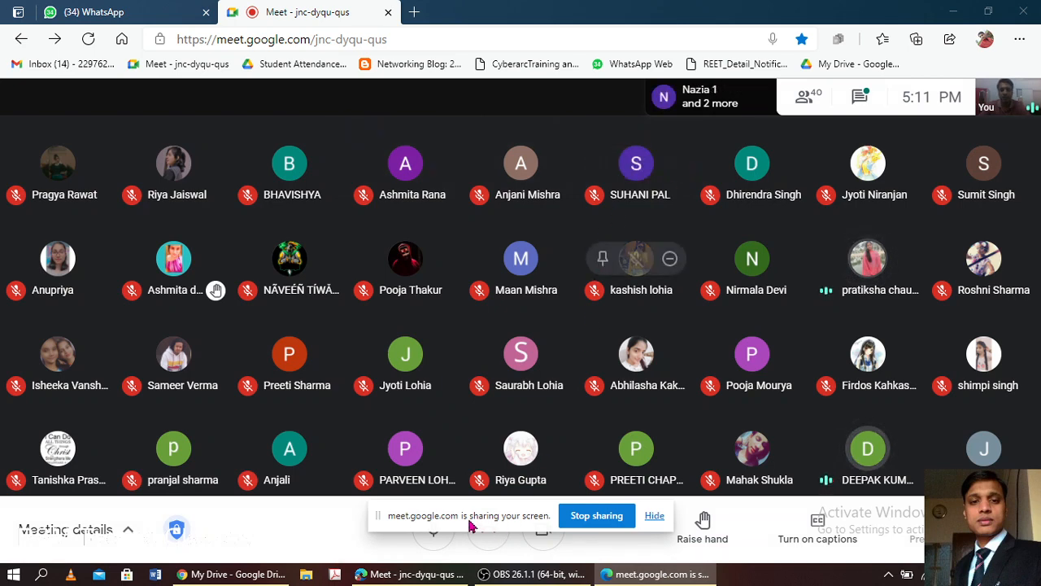
left_click_drag(474, 525, 256, 517)
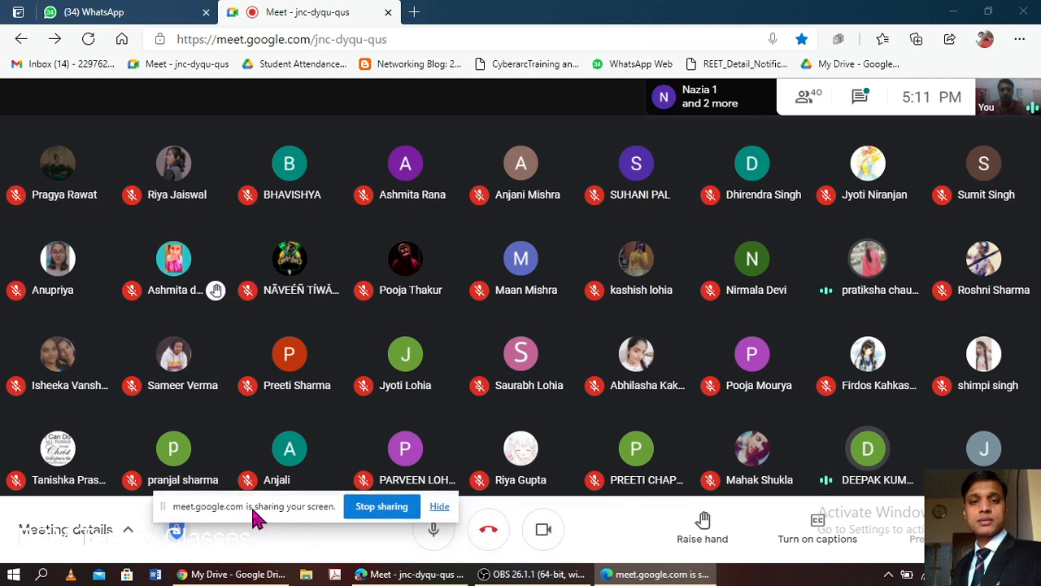
Turn off the camera in the meeting.
mouse_move(816, 352)
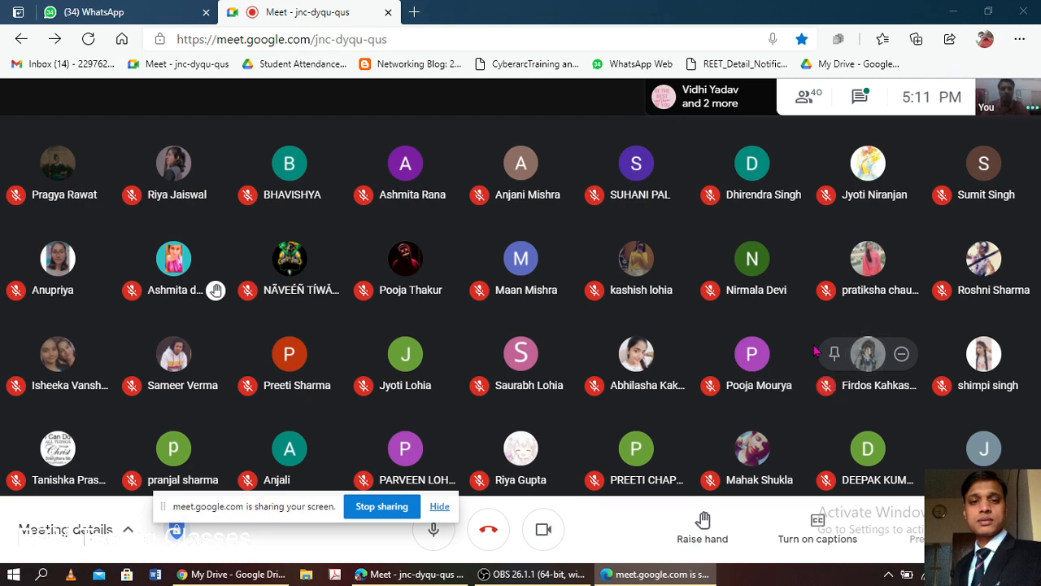
left_click(550, 537)
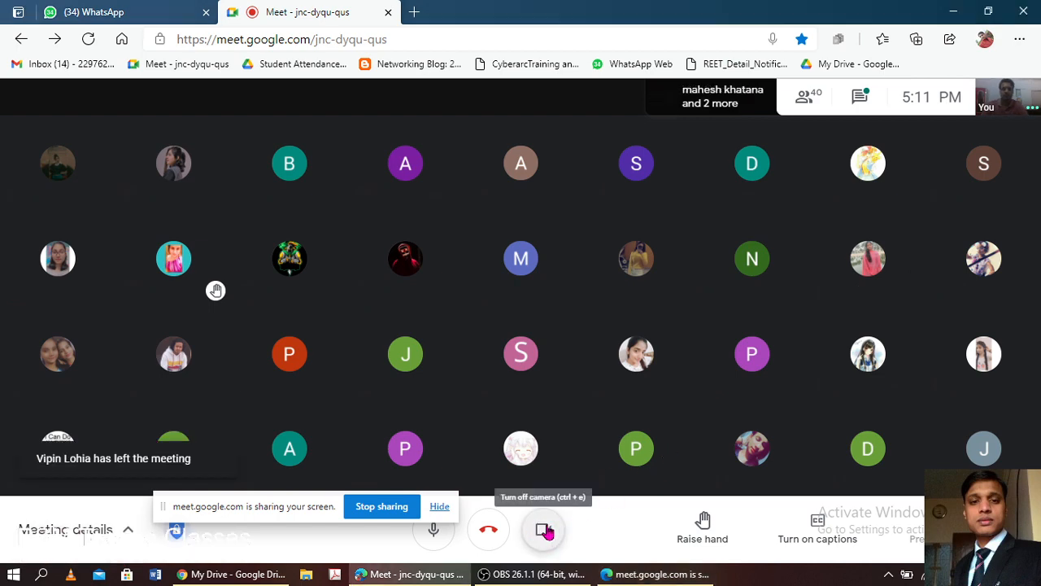
key("ctrl+e")
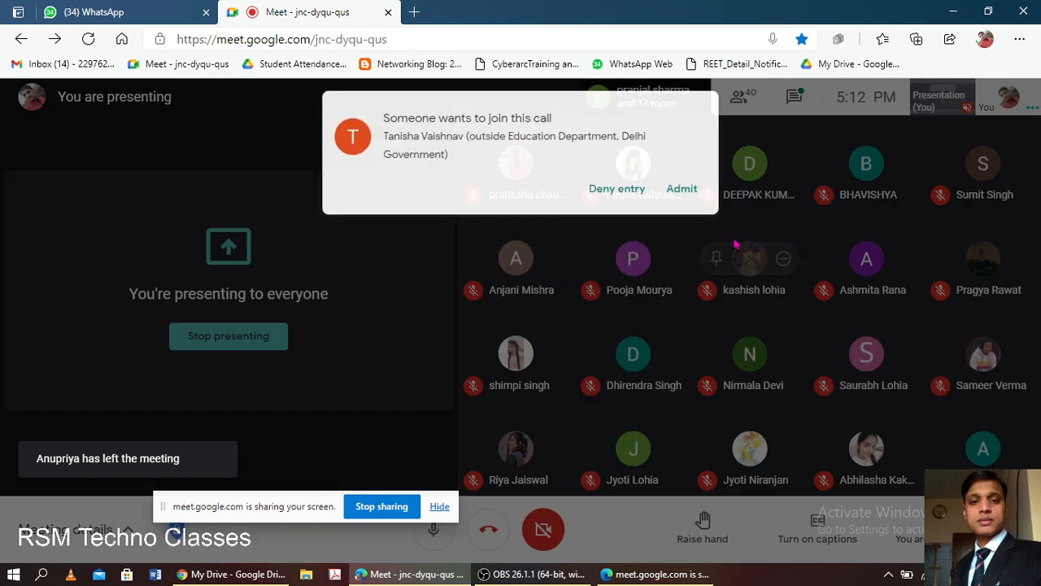
Admit another waiting participant and move the screen-sharing notice up over the presentation area.
left_click(681, 190)
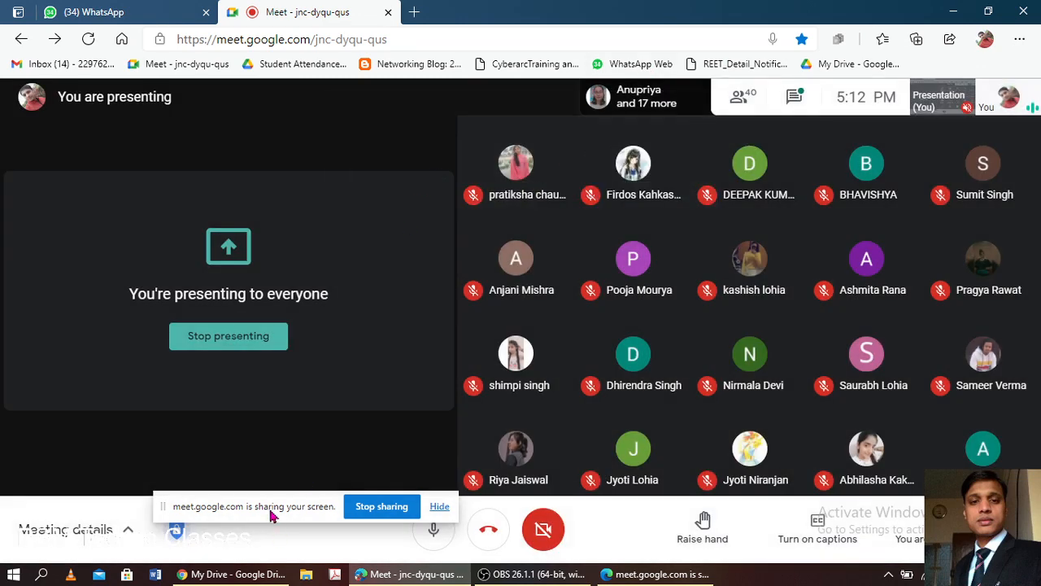
left_click_drag(271, 509, 208, 480)
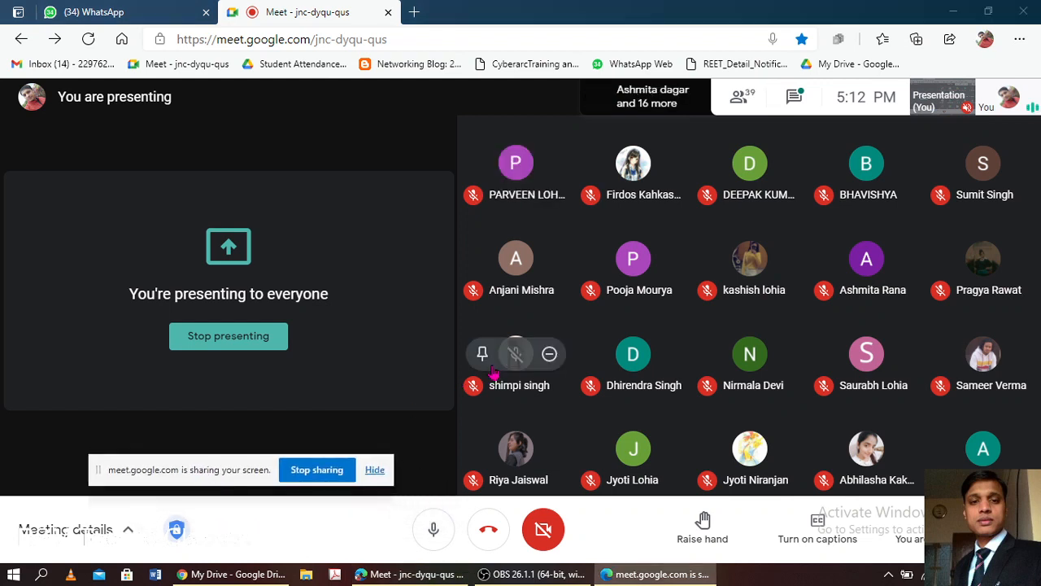
Check the meeting chat and close it, and admit the participants asking to join.
mouse_move(618, 162)
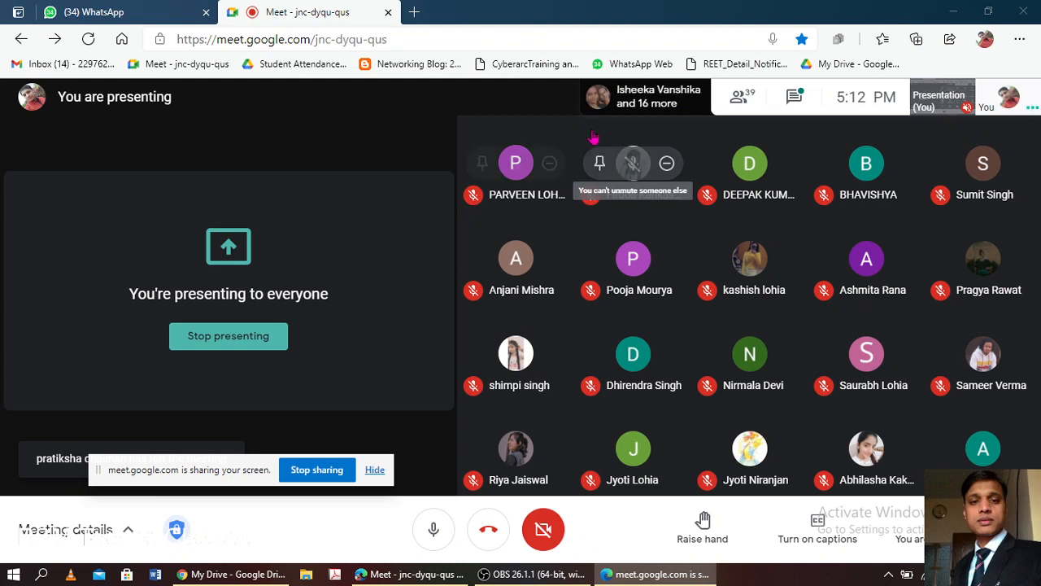
left_click(795, 103)
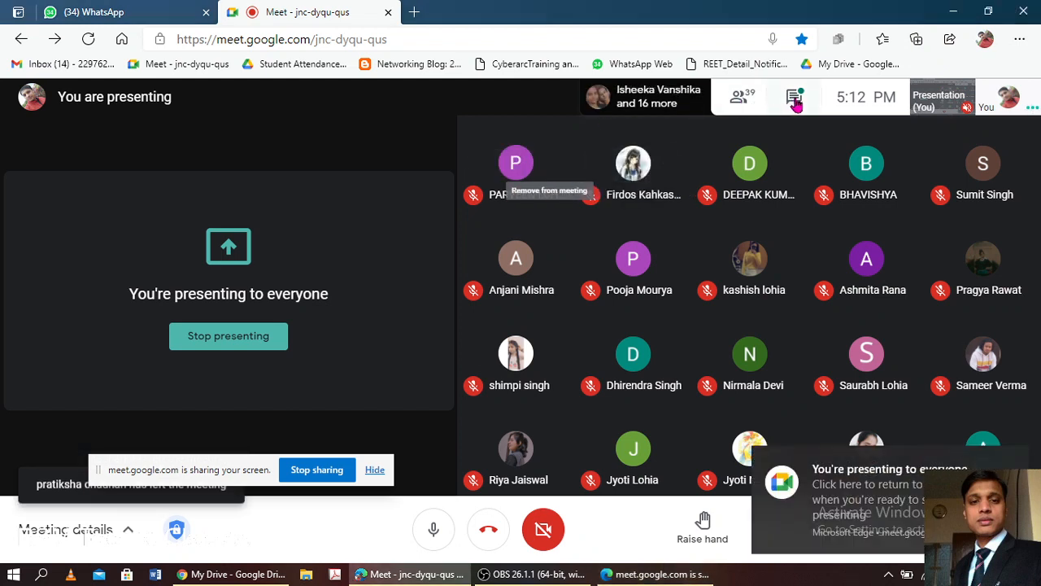
left_click(796, 103)
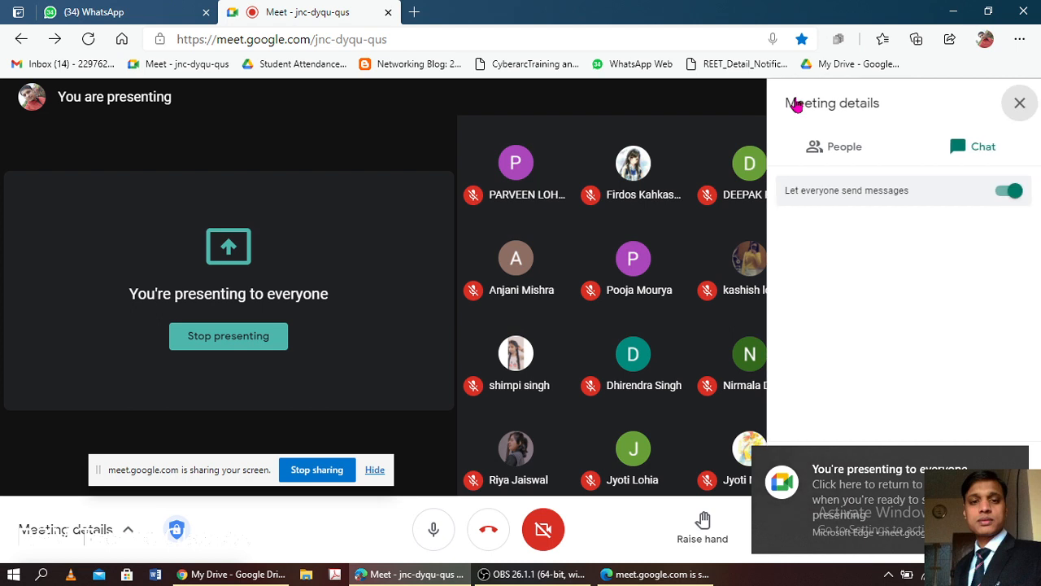
left_click(1020, 104)
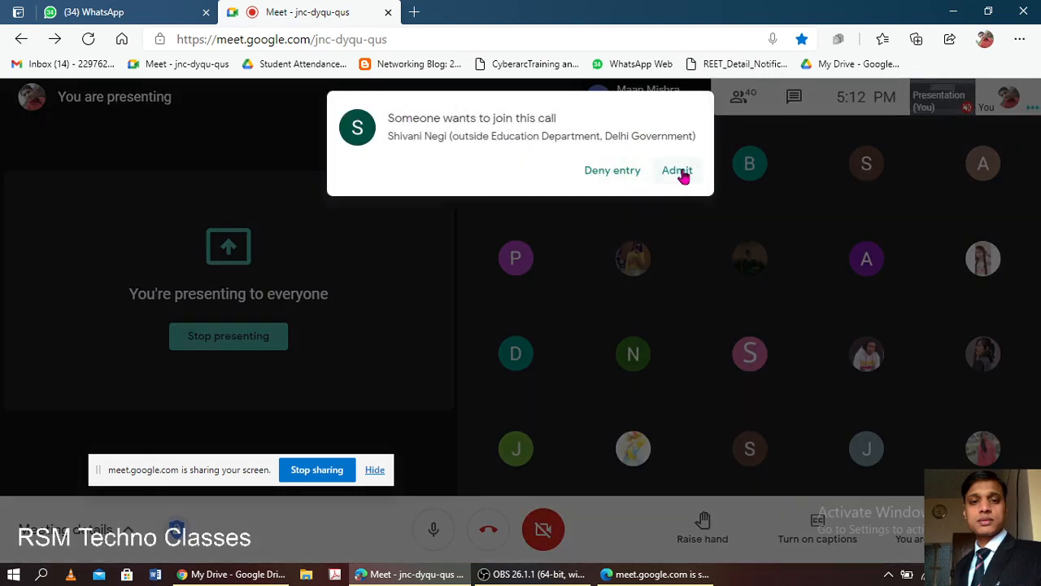
left_click(679, 173)
left_click(681, 183)
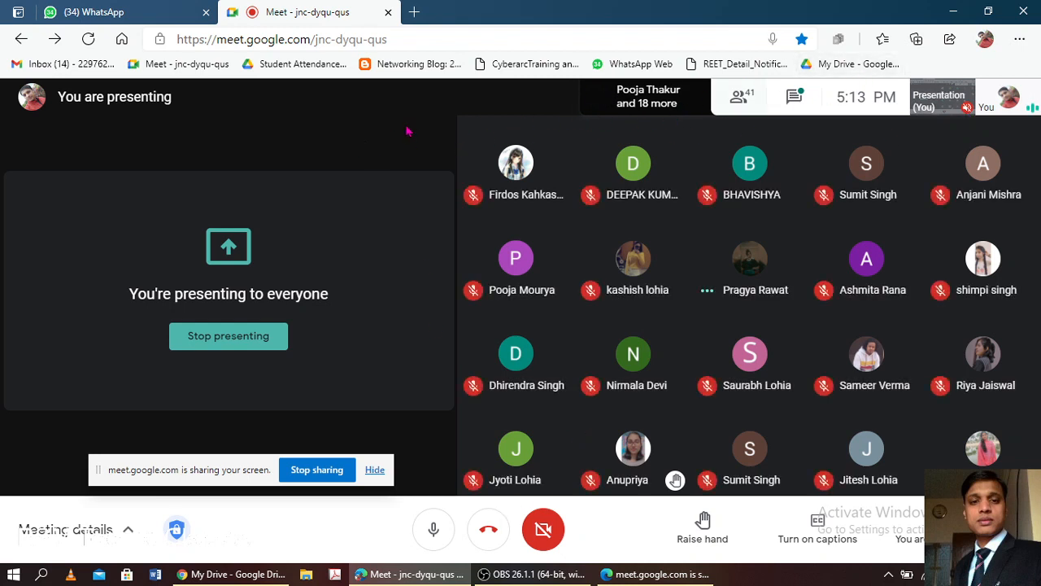
Open the Gmail inbox in a new browser tab.
left_click(416, 13)
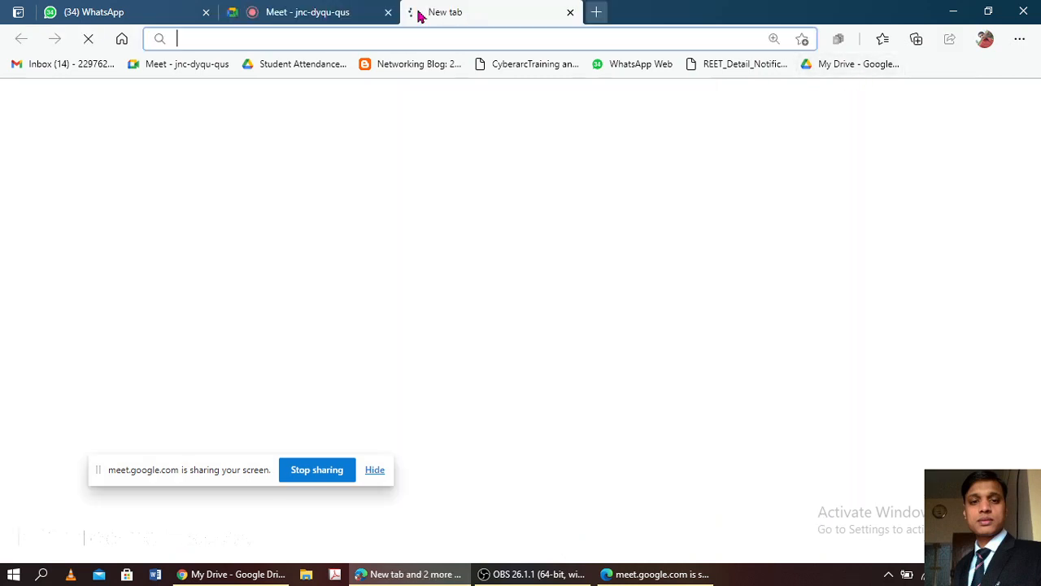
left_click(121, 40)
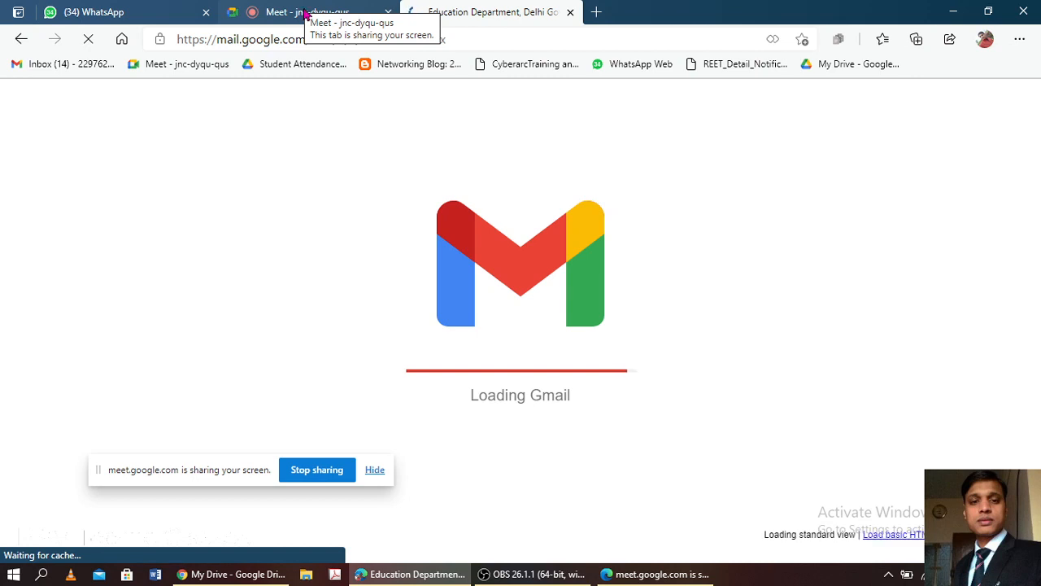
Return to the meeting and admit the participant requesting to join.
left_click(308, 13)
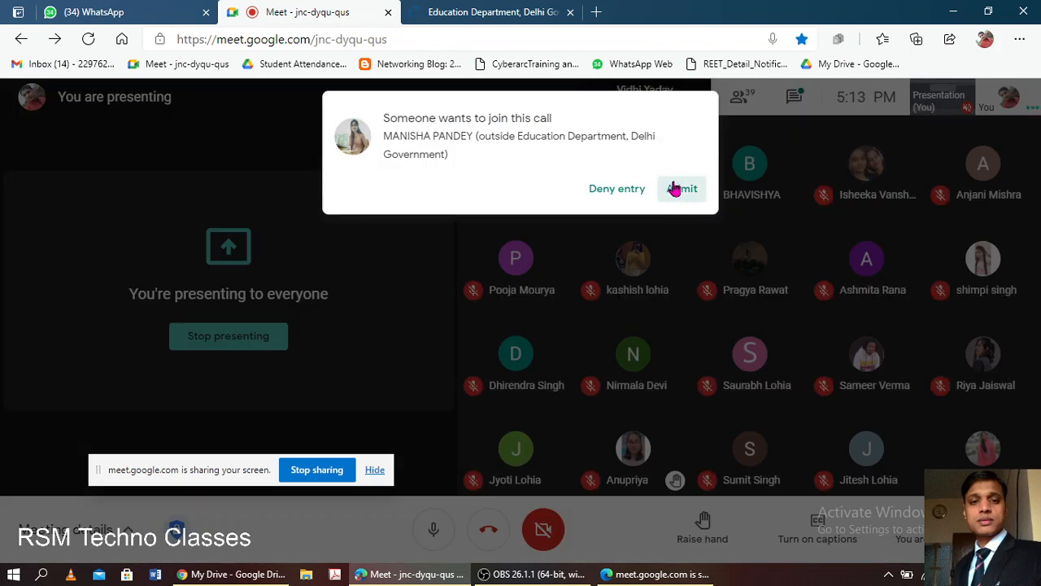
left_click(675, 188)
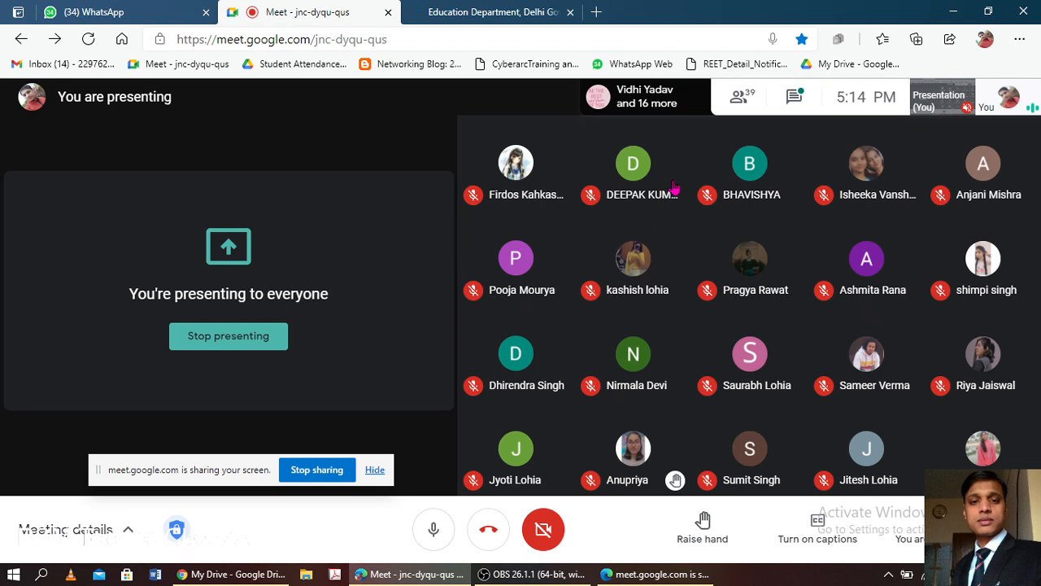
mouse_move(675, 189)
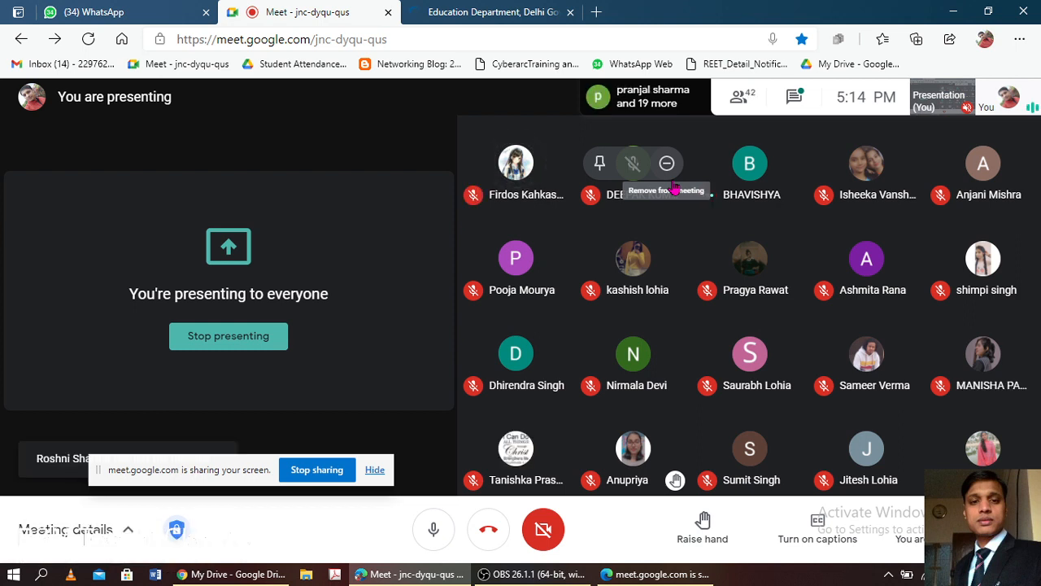
Check on the meeting while the mail loads and switch back to the Gmail inbox.
left_click(514, 8)
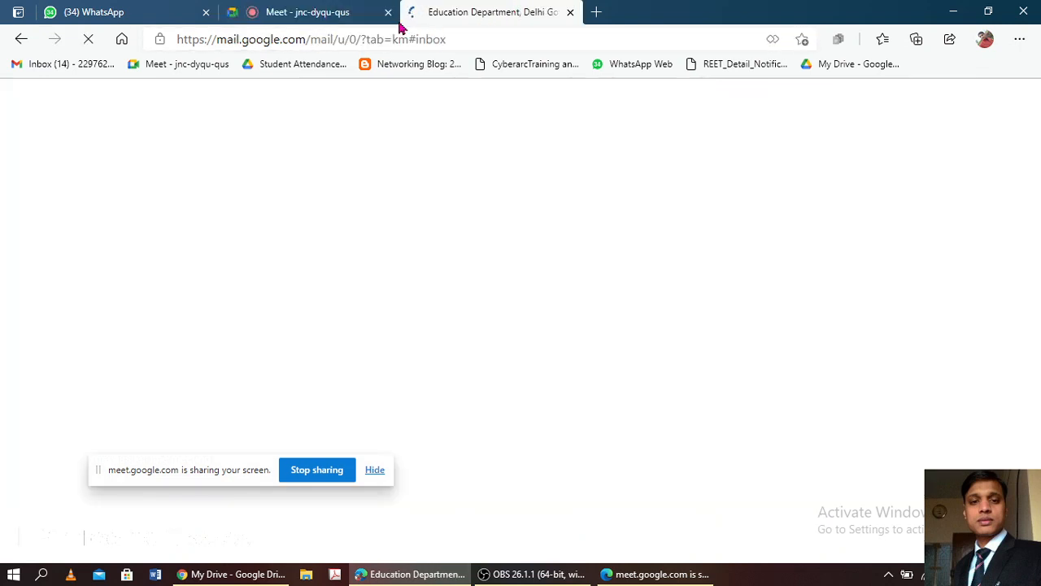
left_click(341, 9)
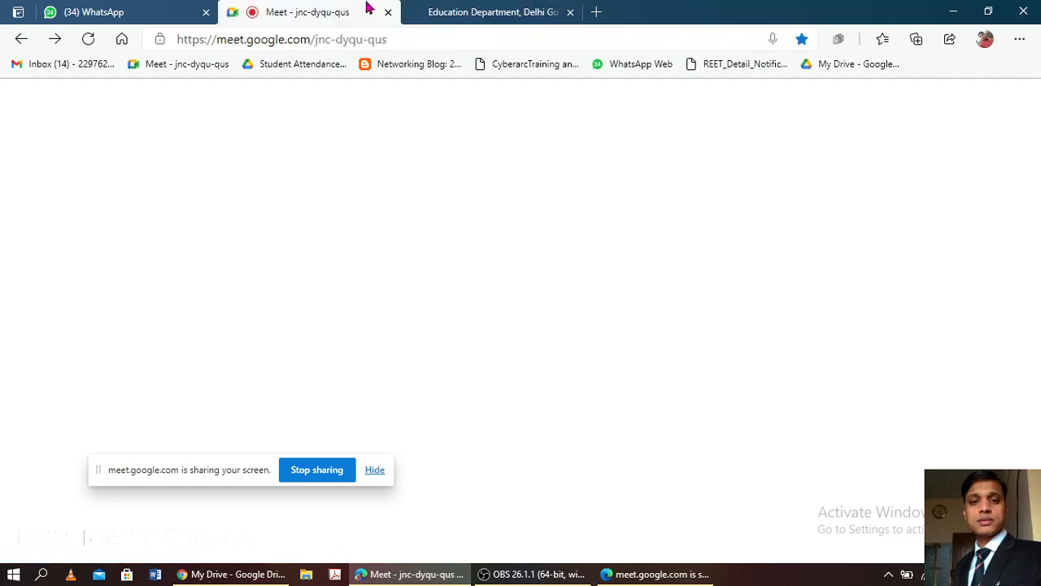
left_click(470, 12)
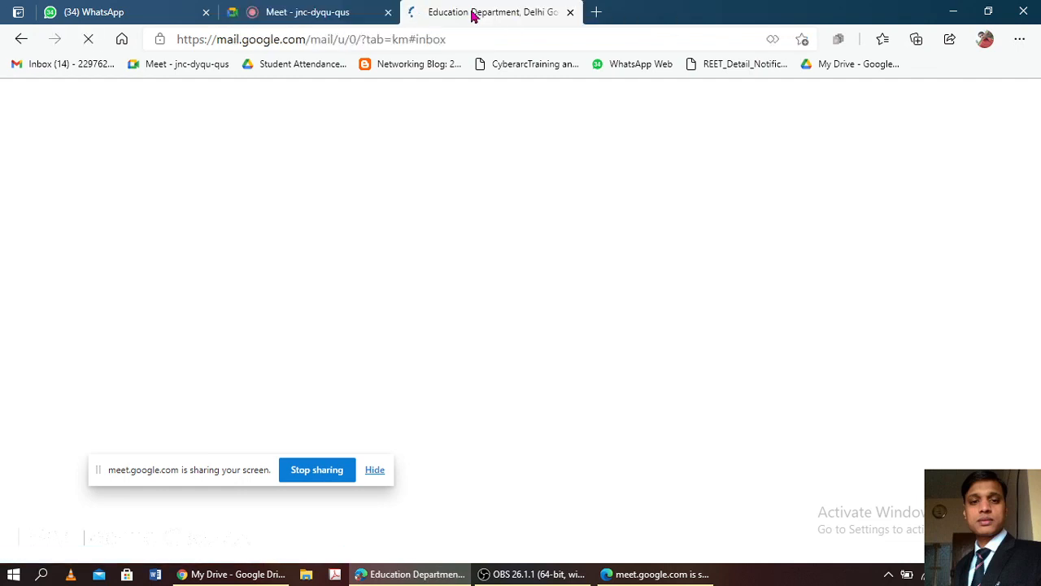
left_click(317, 14)
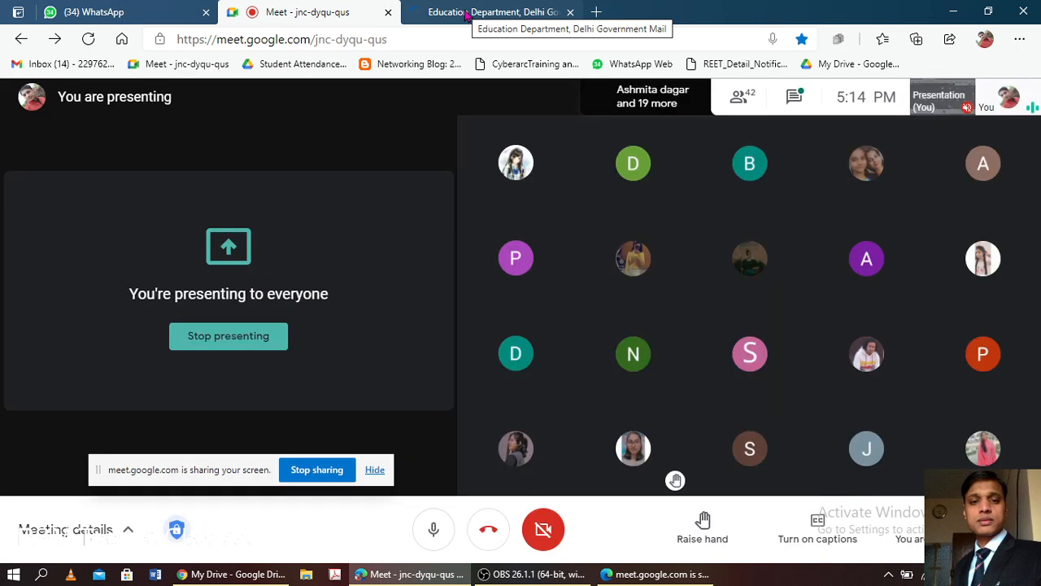
left_click(468, 14)
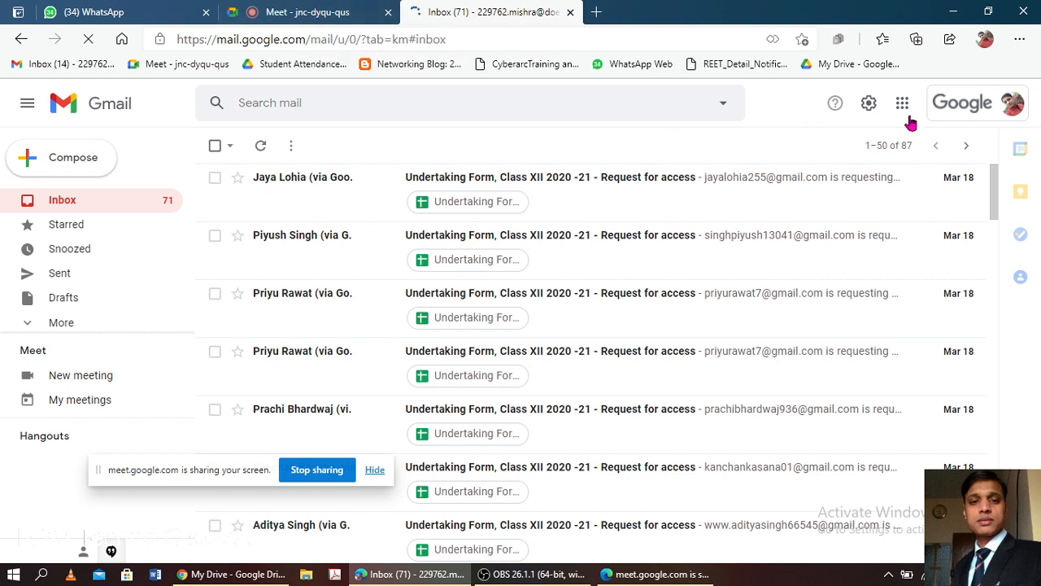
Open the Google apps launcher from Gmail and look through the available apps, from Drive and Classroom to the Workspace Marketplace link.
left_click(903, 106)
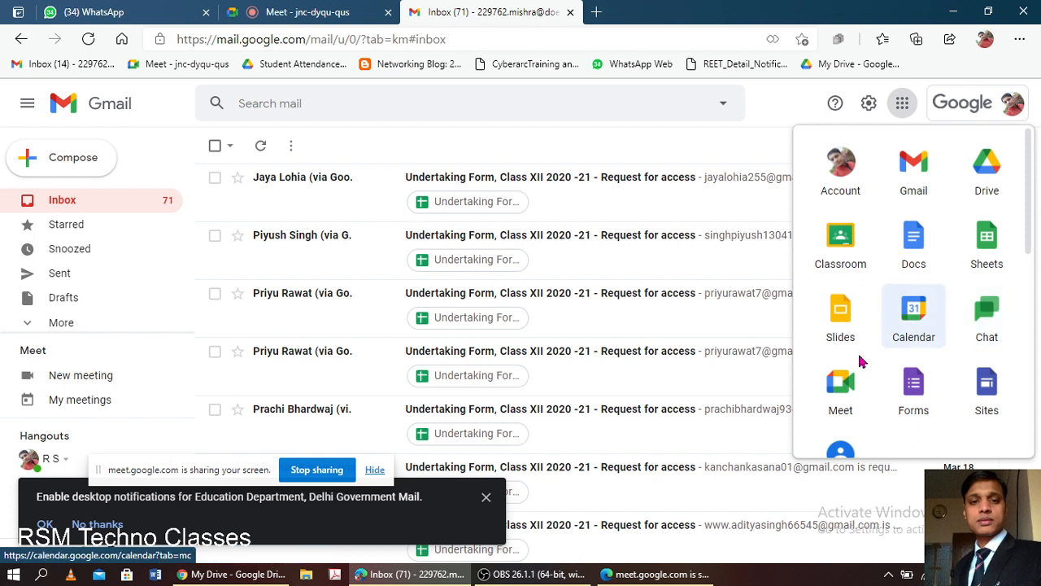
scroll(860, 358, "down", 2)
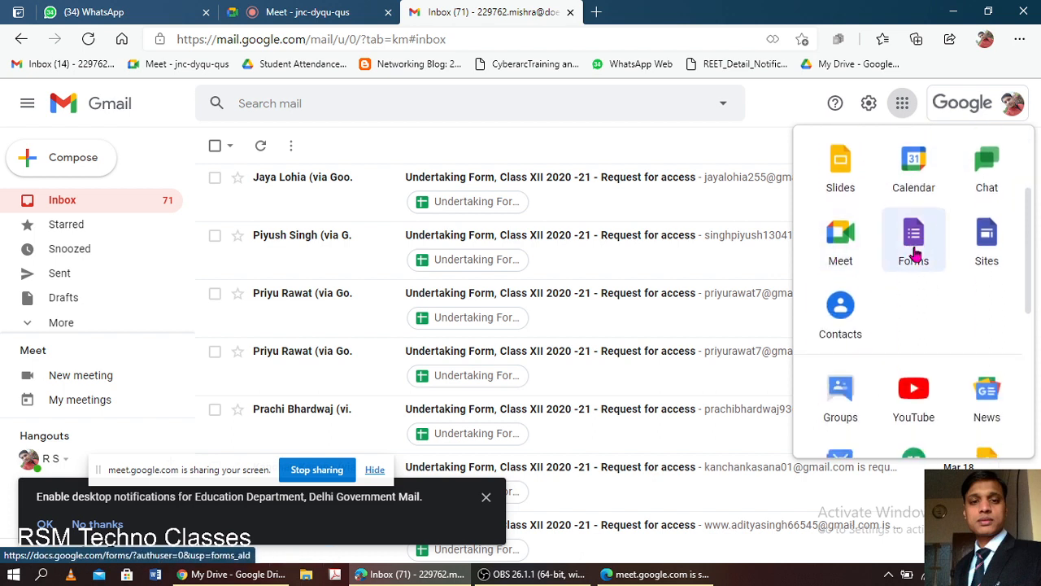
scroll(859, 287, "down", 1)
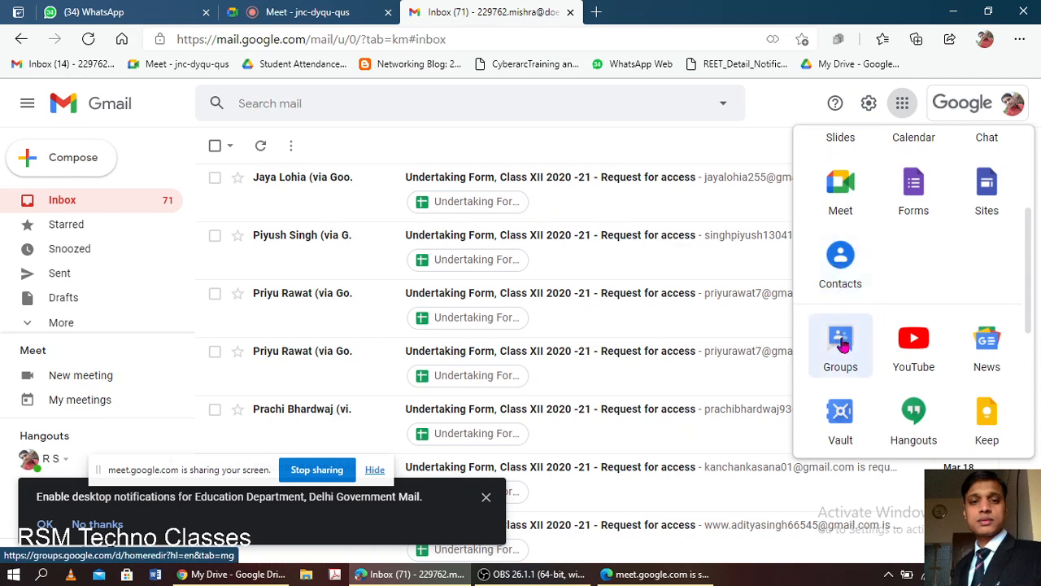
scroll(843, 333, "down", 1)
scroll(869, 297, "down", 1)
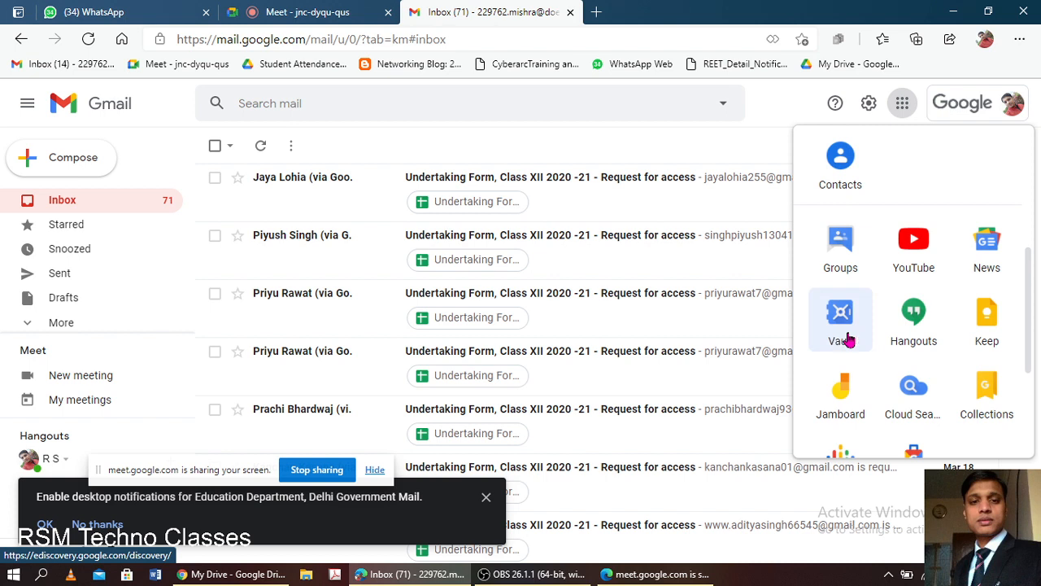
scroll(895, 332, "down", 2)
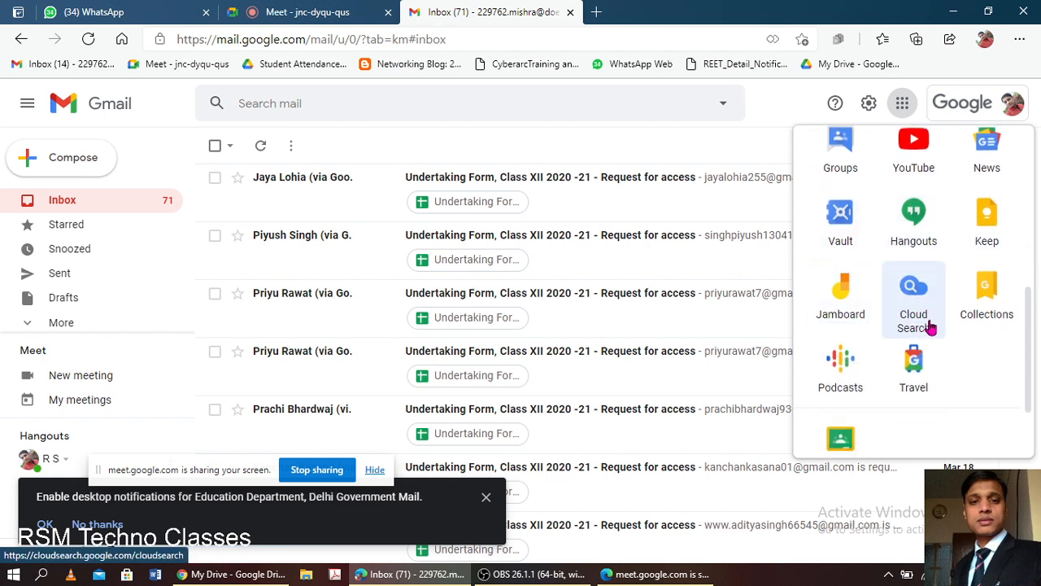
scroll(856, 378, "down", 2)
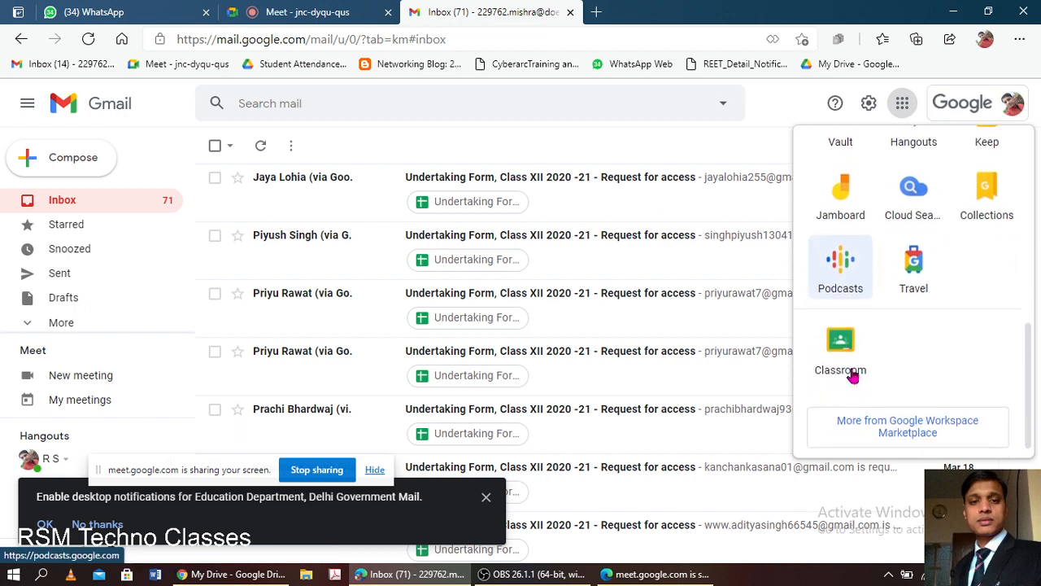
scroll(864, 348, "down", 1)
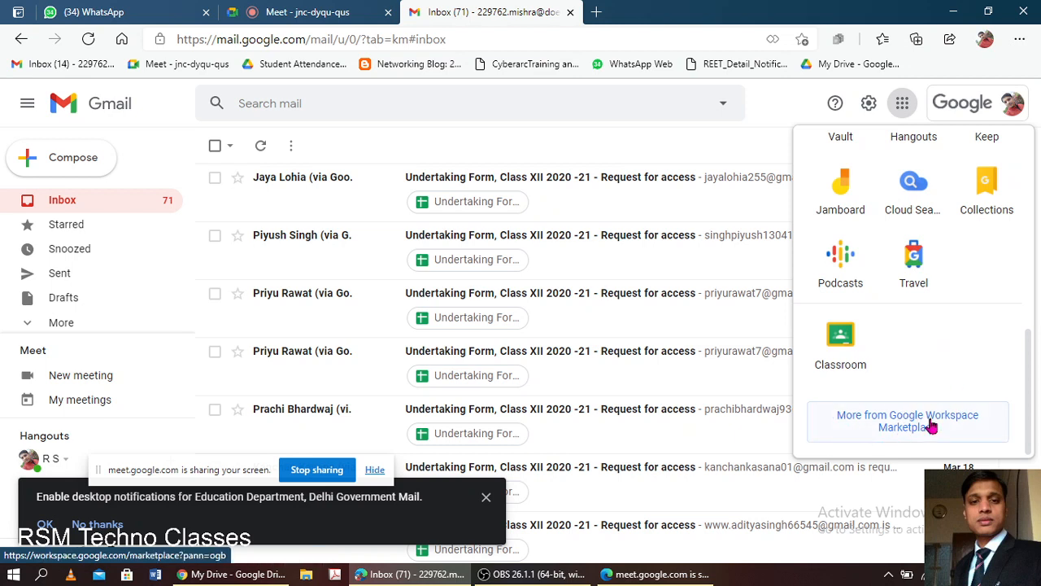
scroll(914, 285, "up", 2)
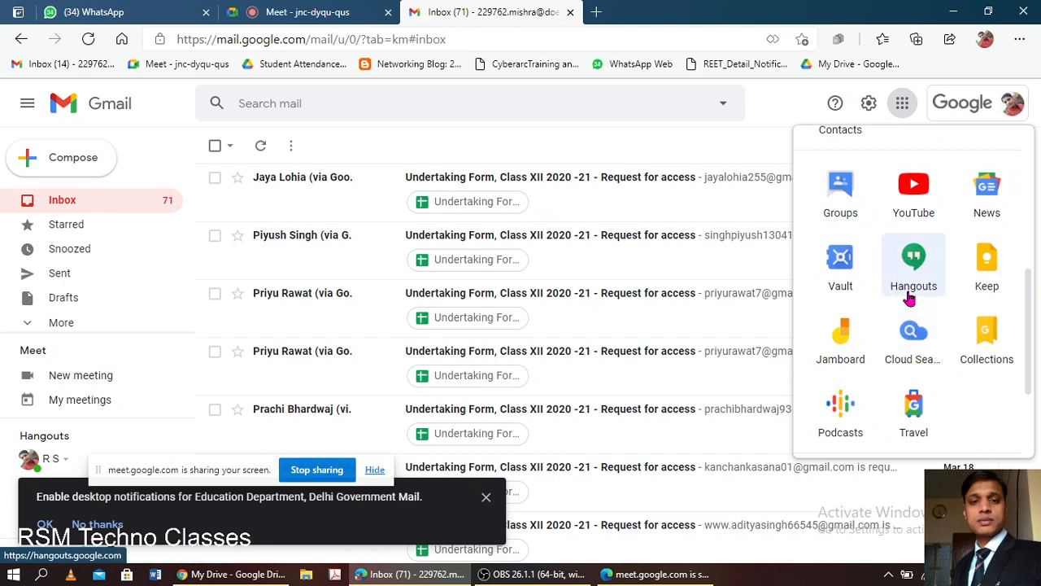
Check on the meeting and open Google Forms from the Google apps launcher in Gmail.
scroll(910, 299, "up", 5)
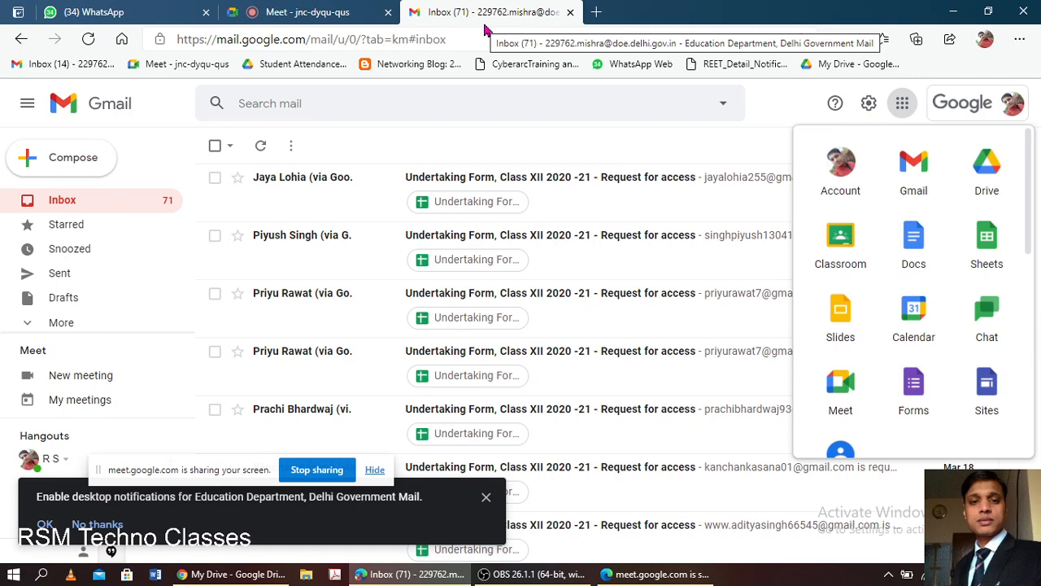
left_click(322, 18)
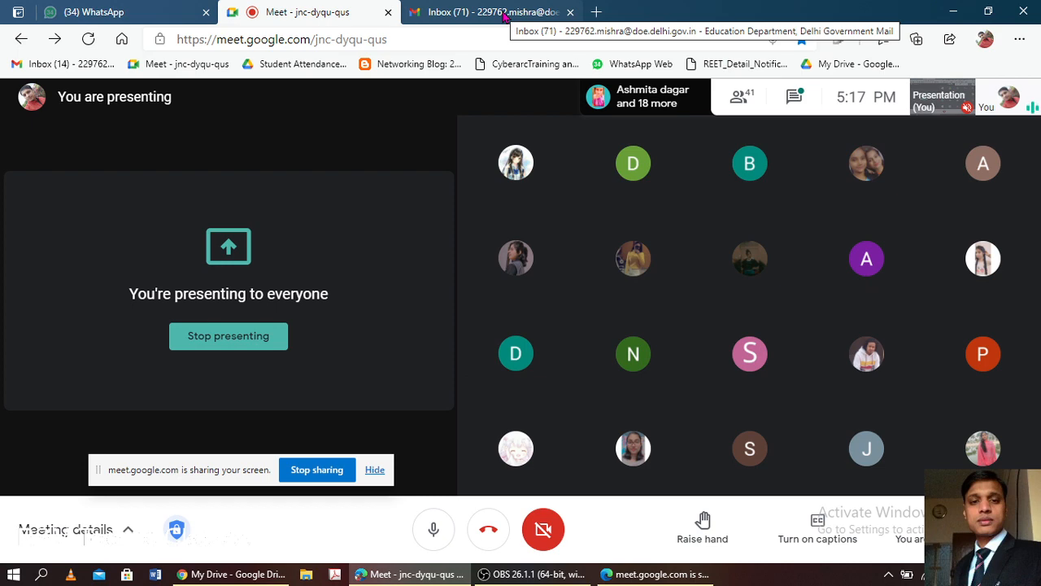
left_click(504, 12)
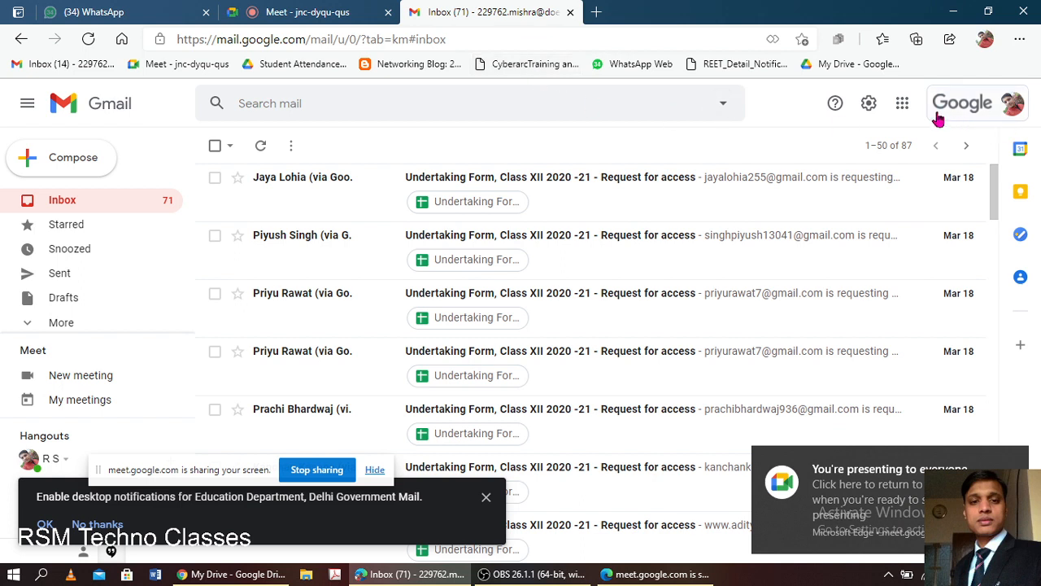
left_click(903, 104)
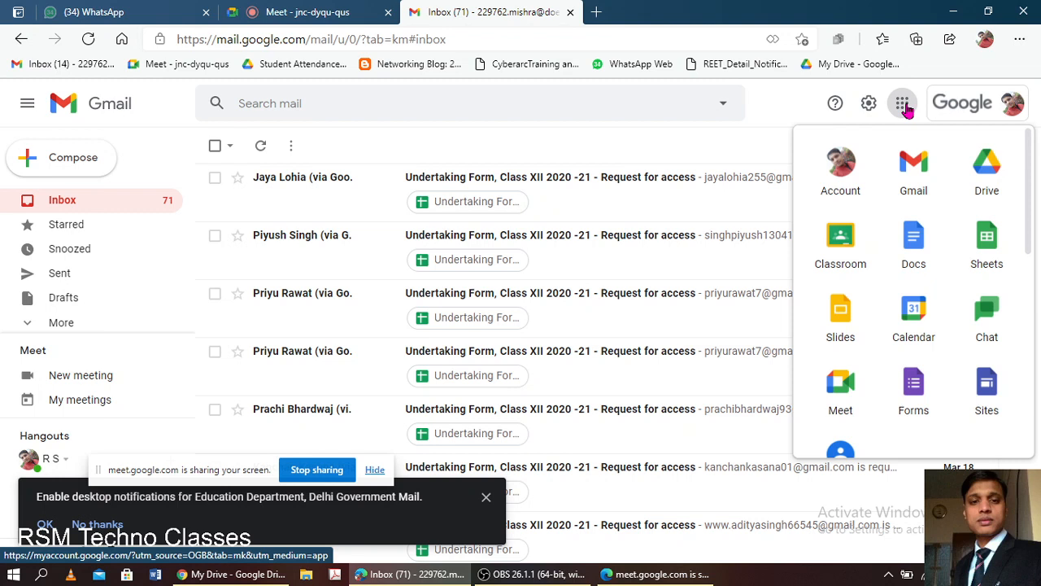
left_click(914, 395)
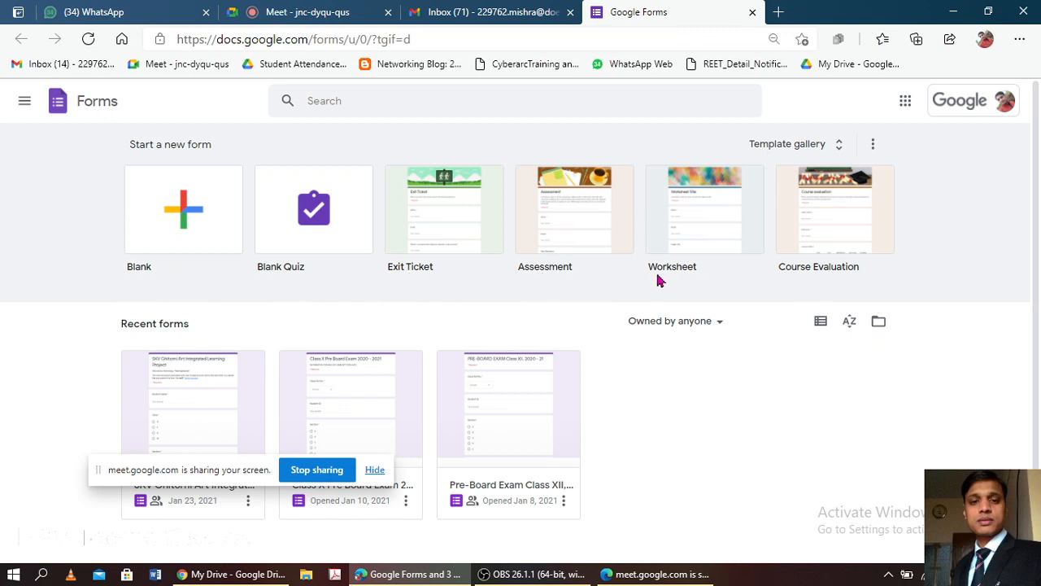
View the organization's form template gallery, and move the screen-sharing bar clear of the recent forms on the Forms home page.
left_click(843, 151)
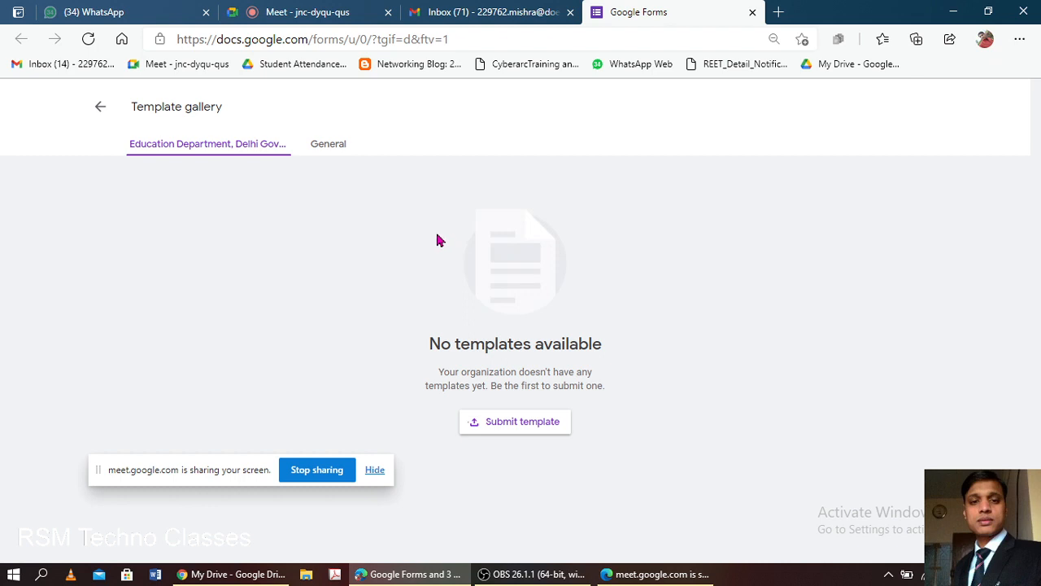
left_click(100, 109)
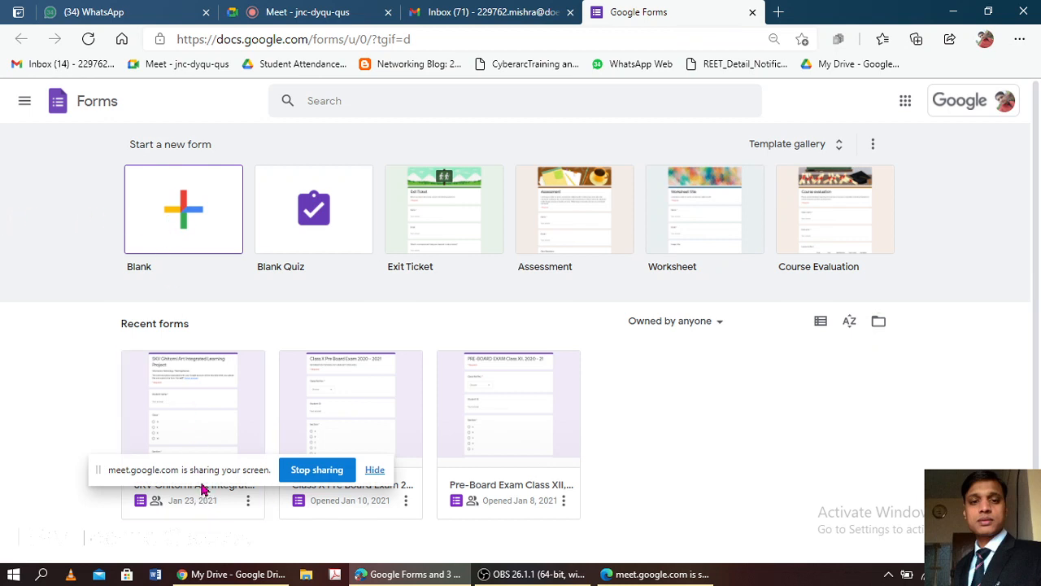
left_click_drag(203, 479, 795, 514)
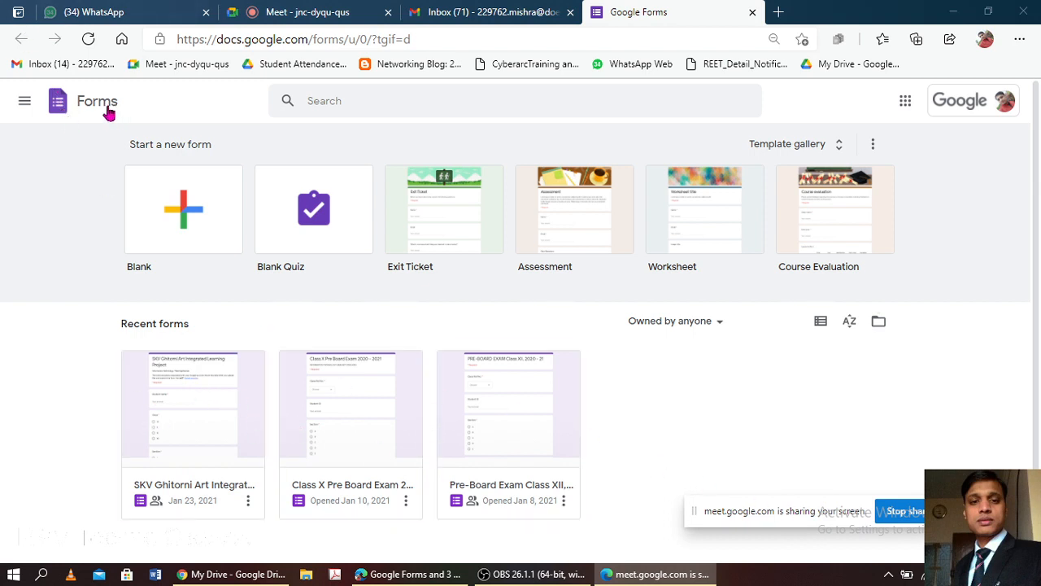
Look through the Google Forms main menu and review the language and template settings without changing them.
left_click(25, 109)
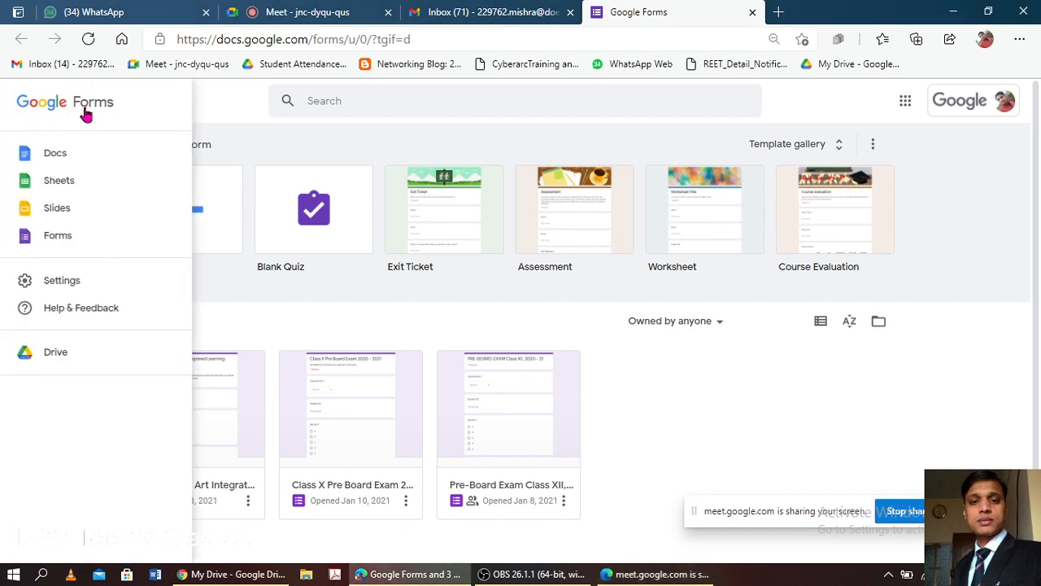
left_click(225, 109)
left_click(24, 101)
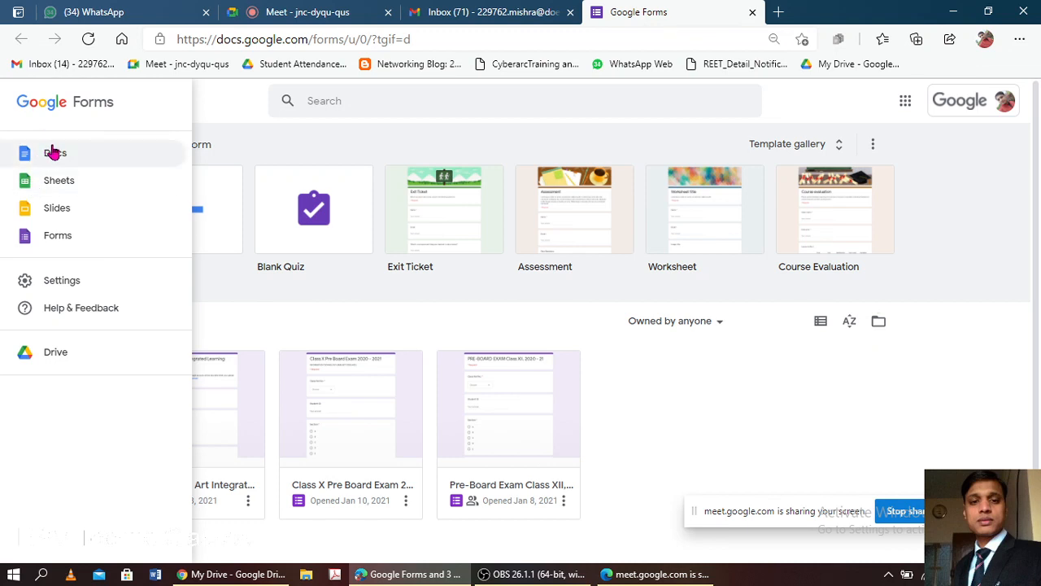
left_click(58, 281)
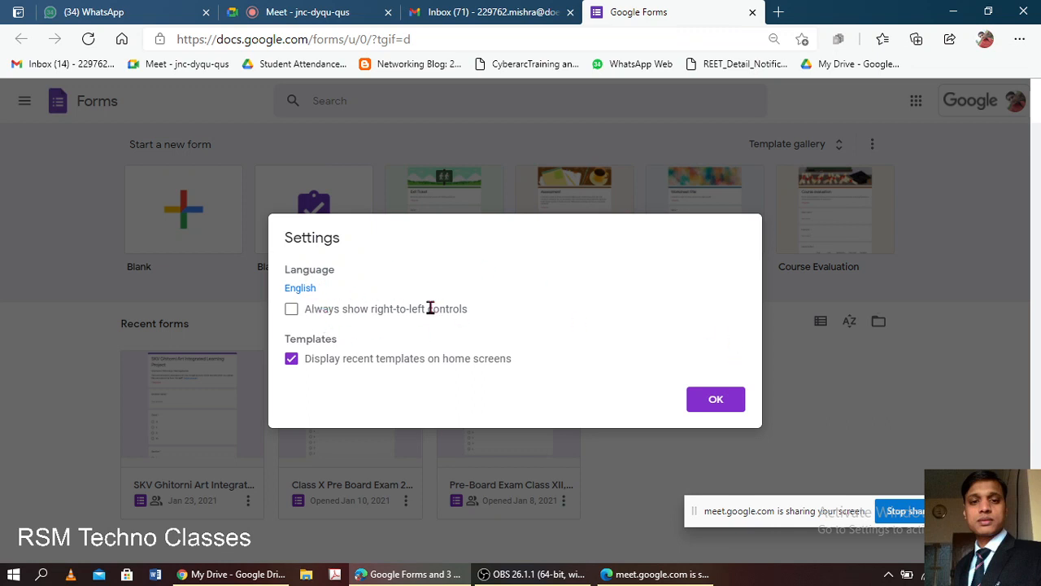
left_click(724, 399)
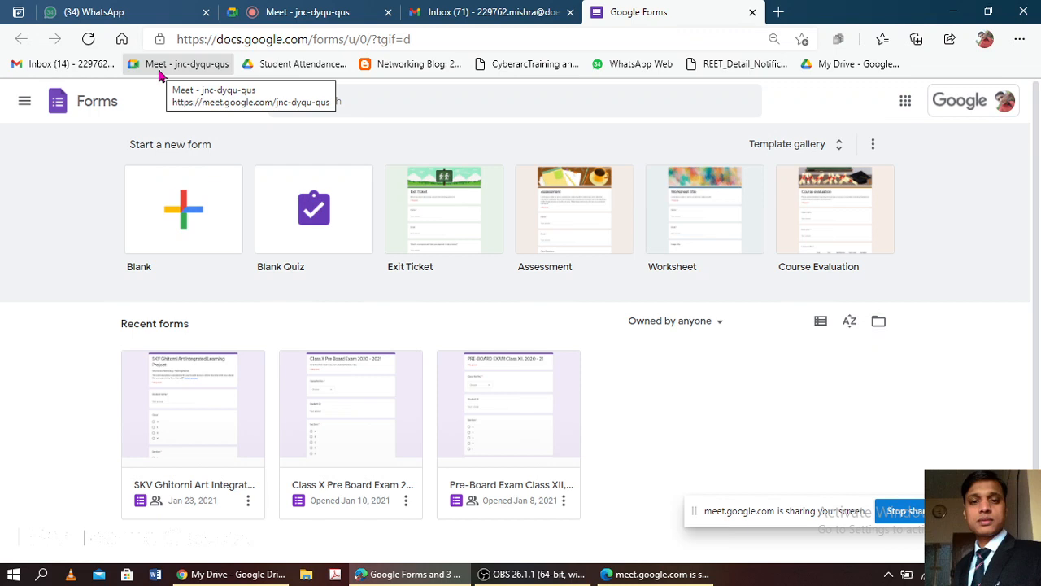
Create a blank form and name it "Information Technology Test Form", using the same text as its title.
left_click(184, 206)
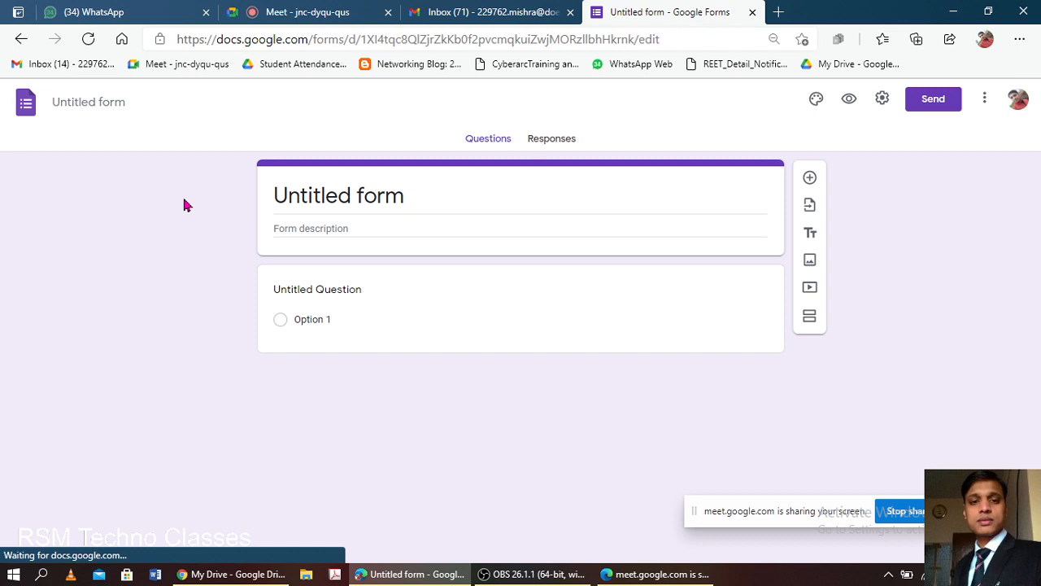
left_click(413, 195)
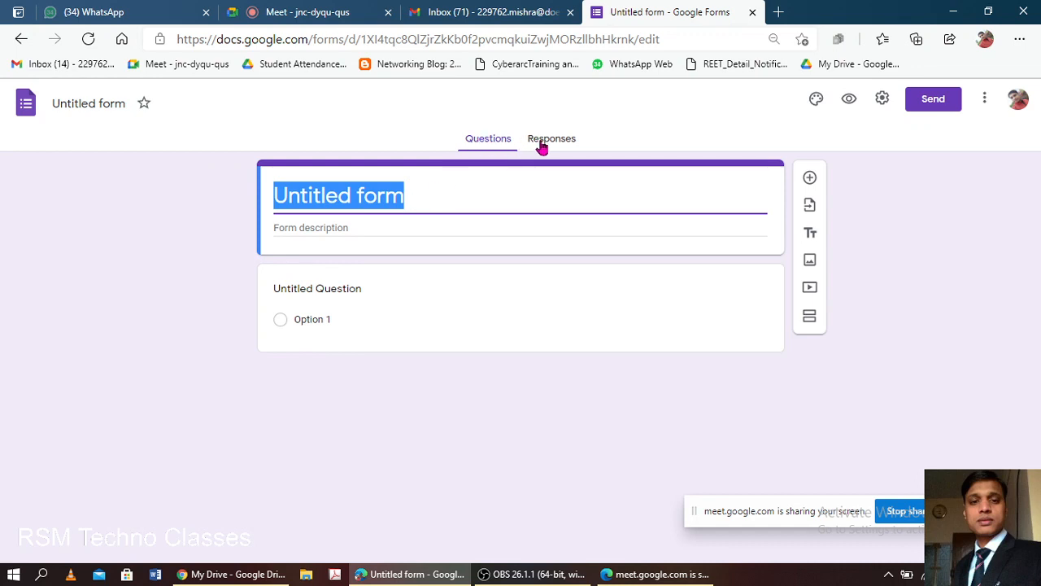
left_click(97, 105)
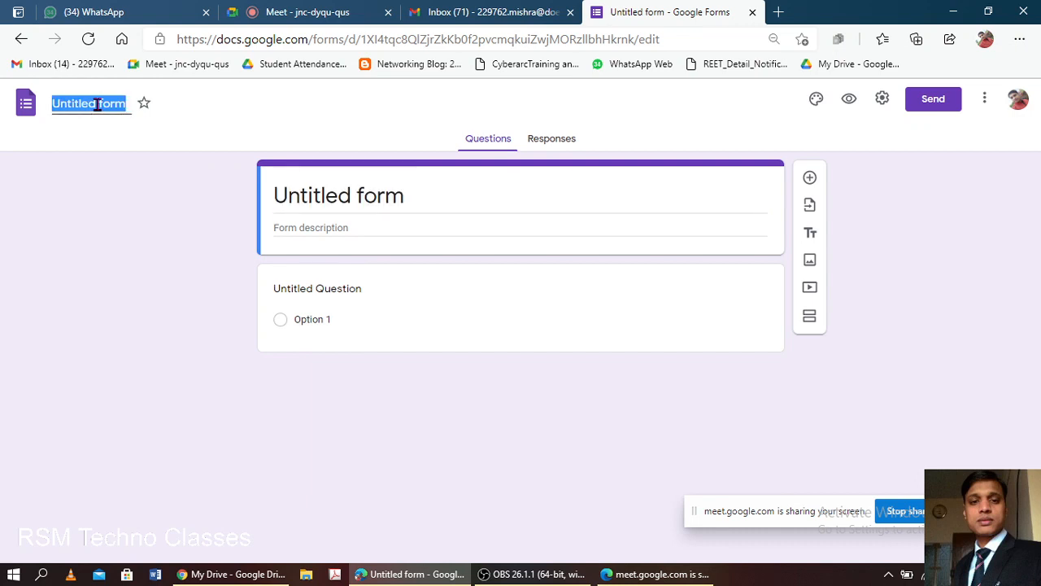
type("Test Form")
key("BackSpace")
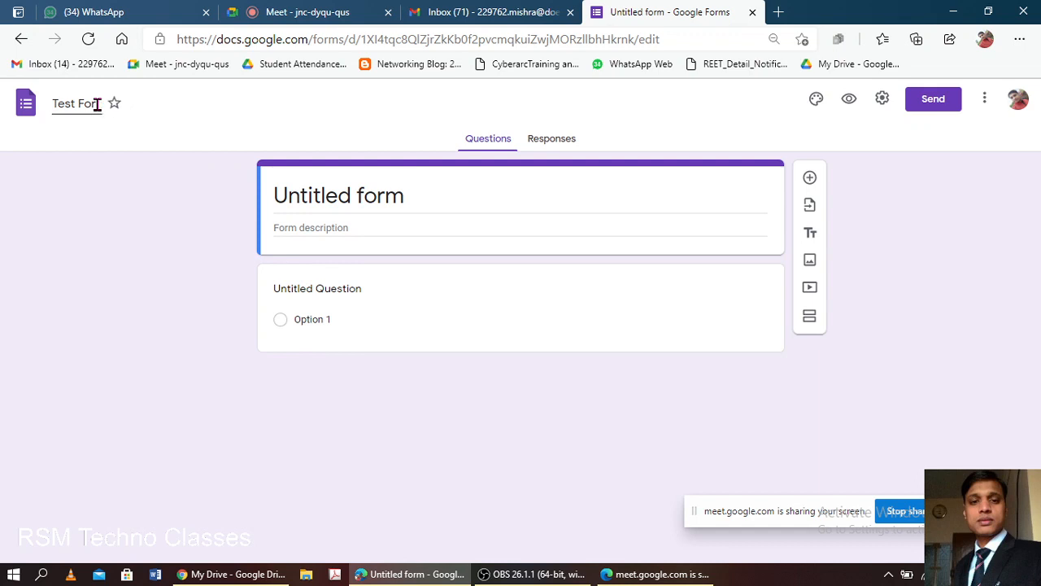
key("BackSpace")
key("BackSpace")
type("Information Technology")
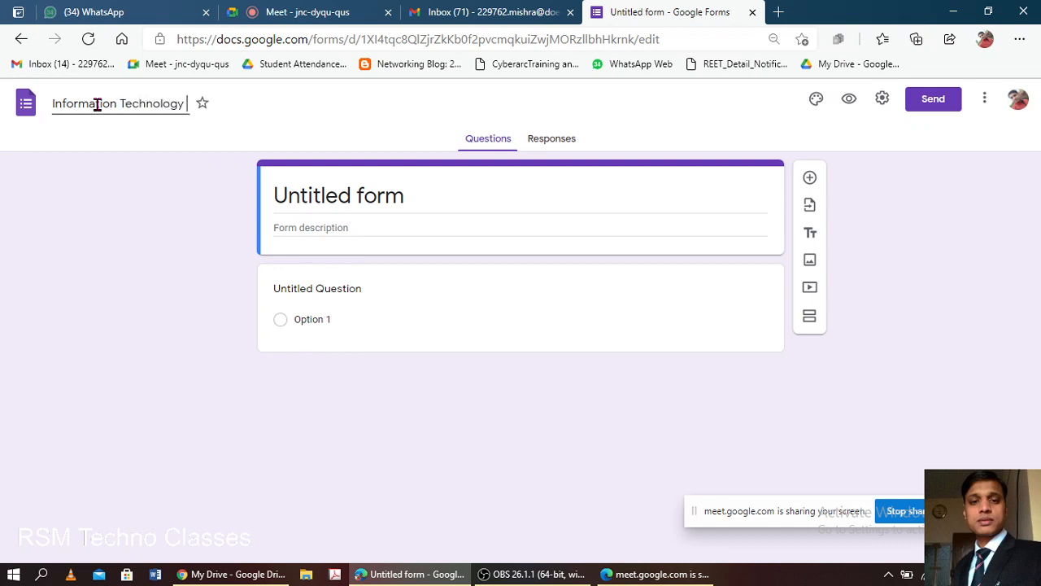
type(" Test Form")
left_click(328, 204)
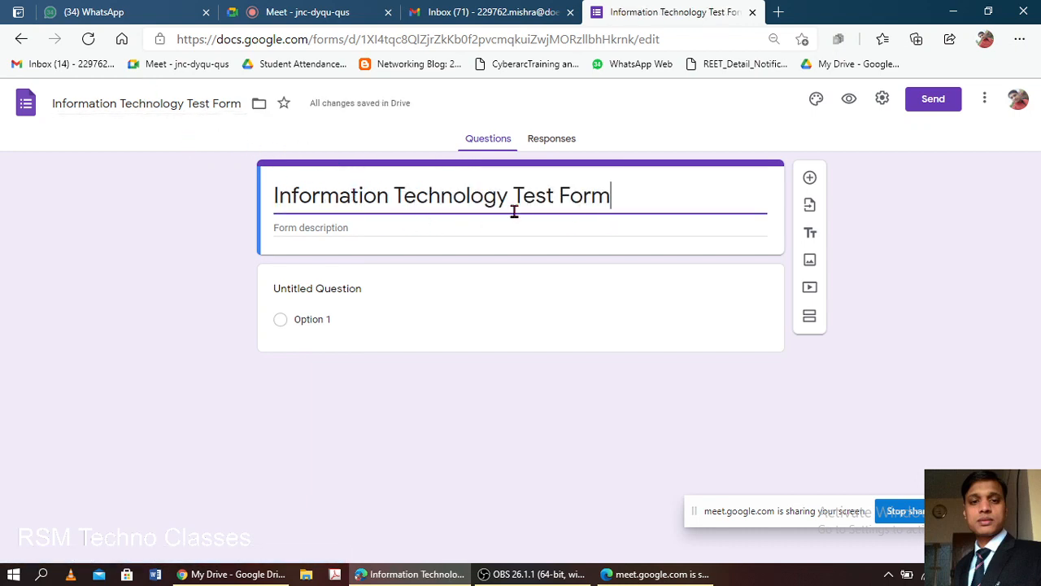
Enter the form description "This is Unit Test".
left_click(406, 229)
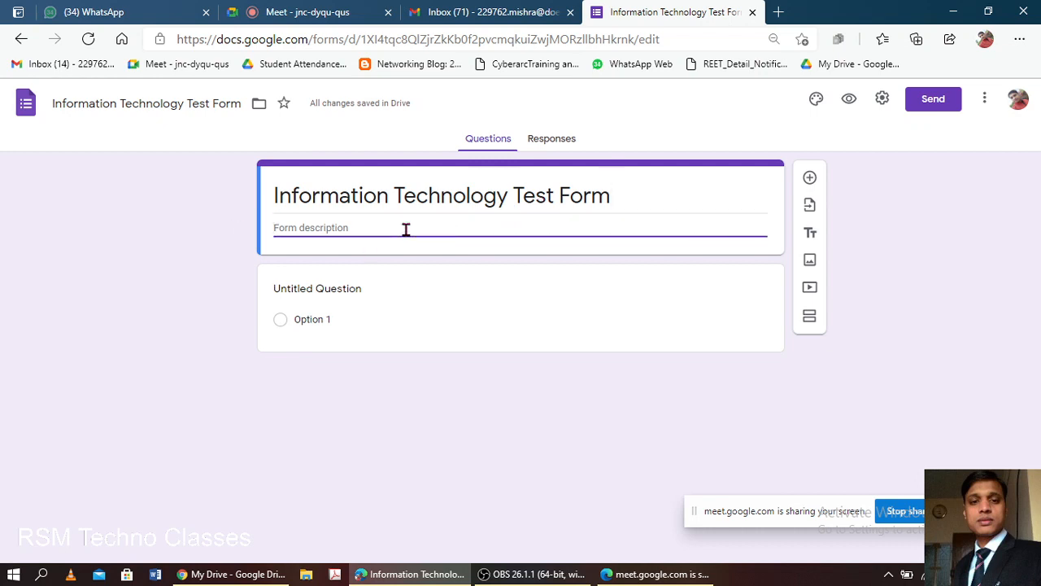
type("This test")
key("BackSpace")
key("BackSpace")
key("BackSpace")
key("BackSpace")
key("BackSpace")
type("is")
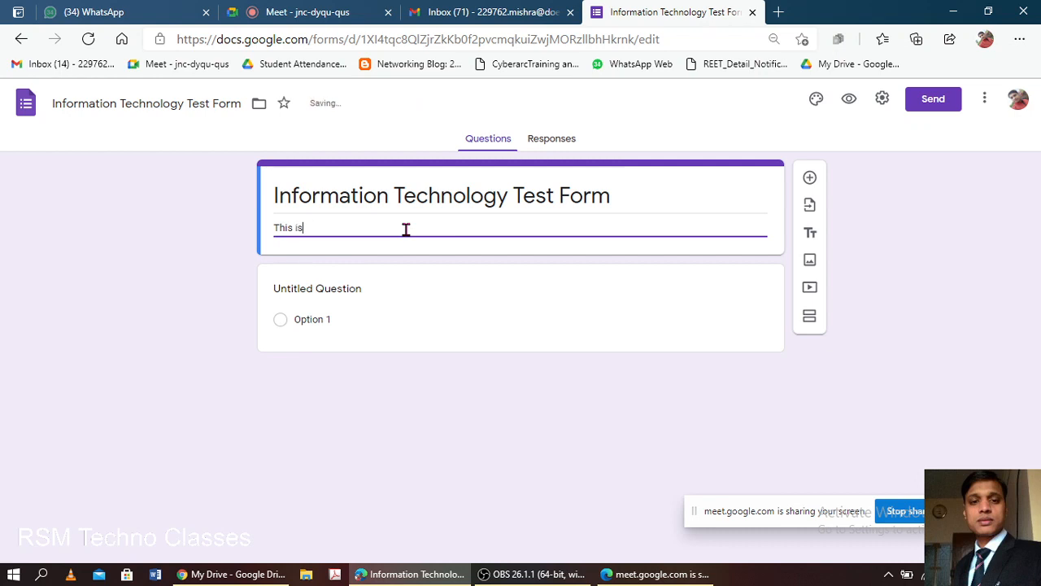
type(" Unit Test o")
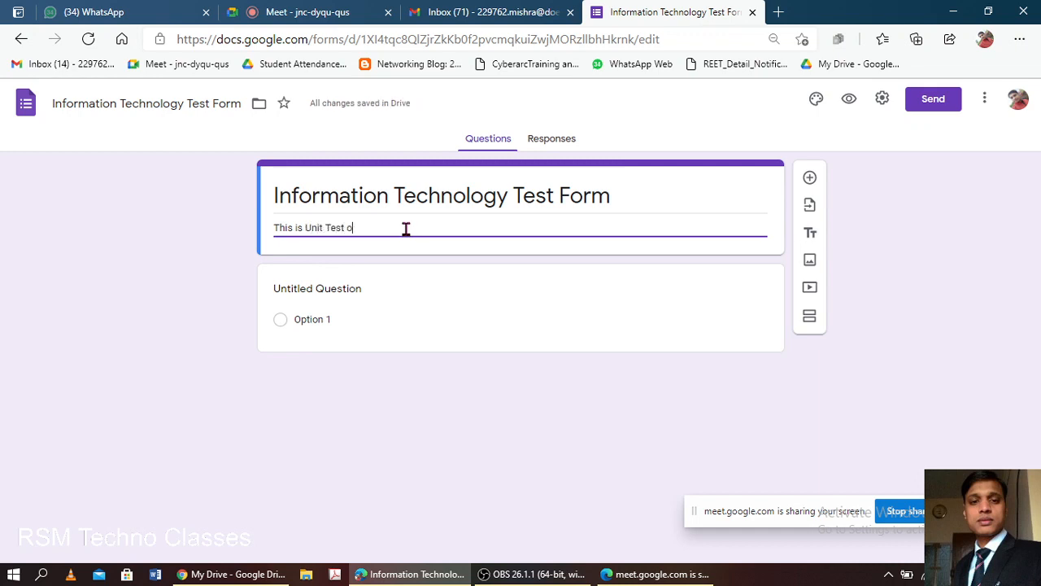
type("f I")
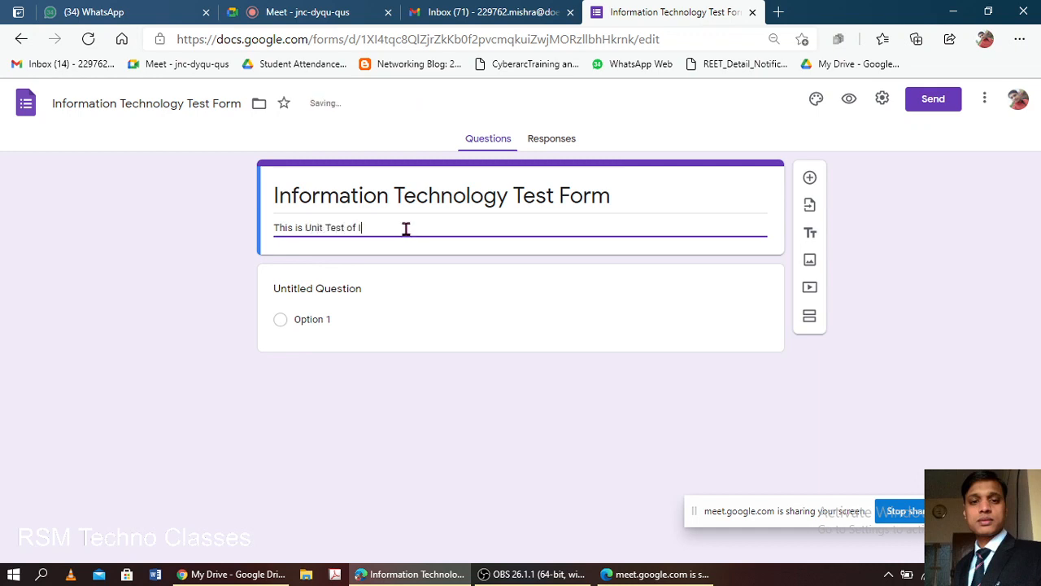
type("T")
key("BackSpace")
key("BackSpace")
key("BackSpace")
key("BackSpace")
key("BackSpace")
key("BackSpace")
key("BackSpace")
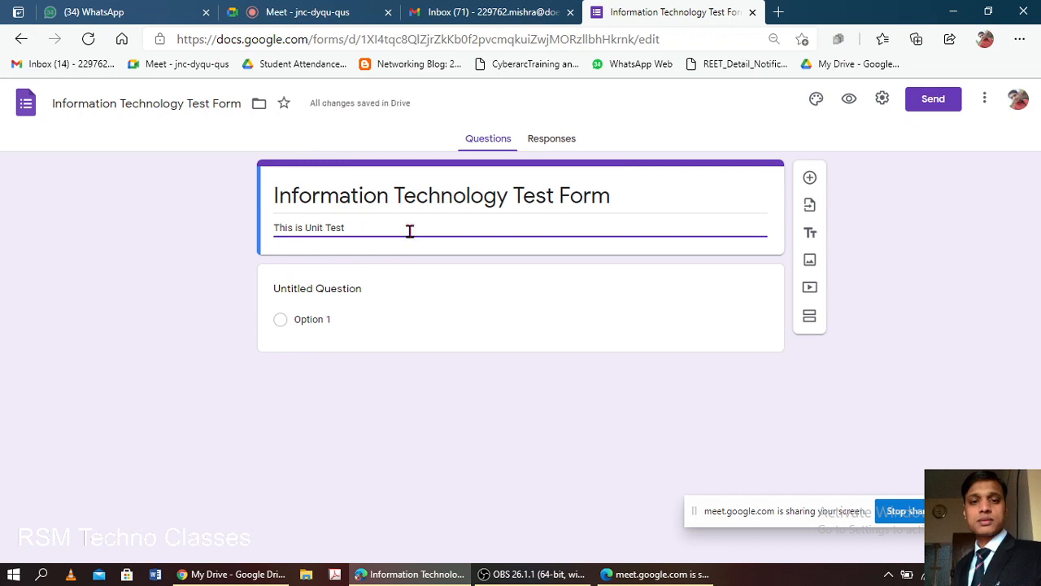
Extend the form description to read "This is Unit - 1 Test , April, 2021".
type("- 1")
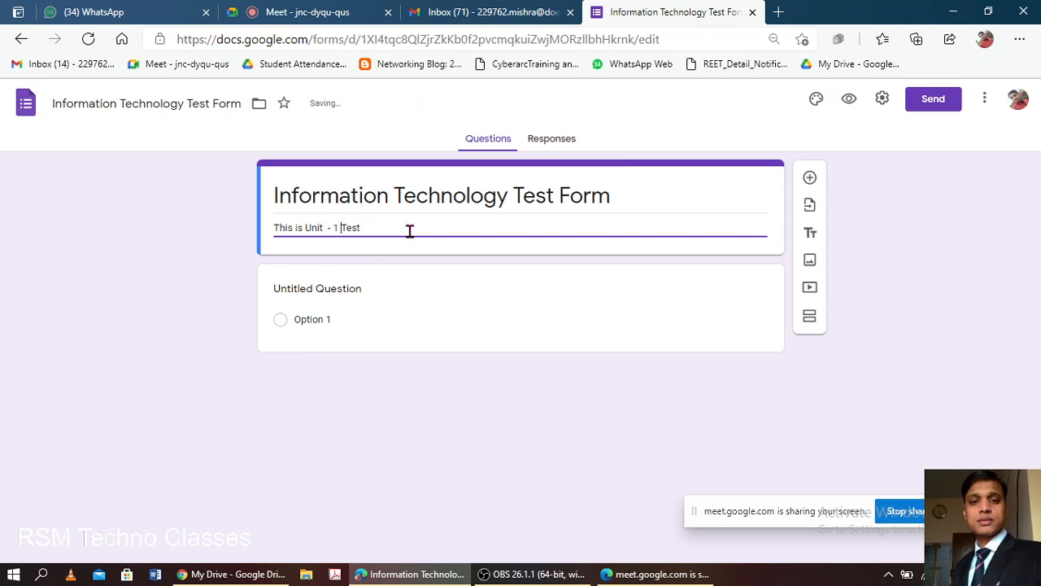
left_click(410, 231)
type(",m 2")
type("0")
key("BackSpace")
key("BackSpace")
key("BackSpace")
key("BackSpace")
type("2021")
key("Left")
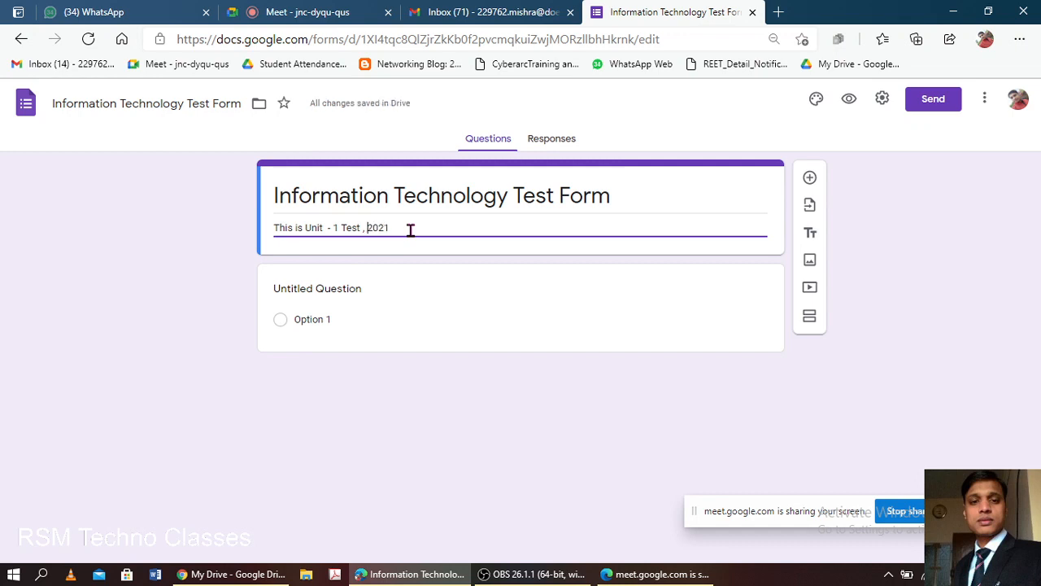
type("April")
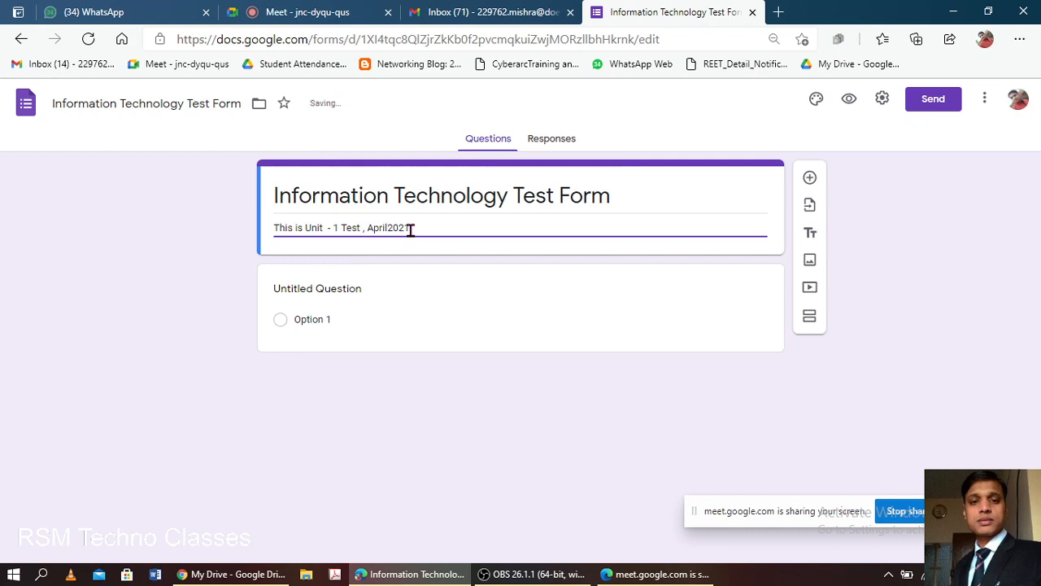
type(",")
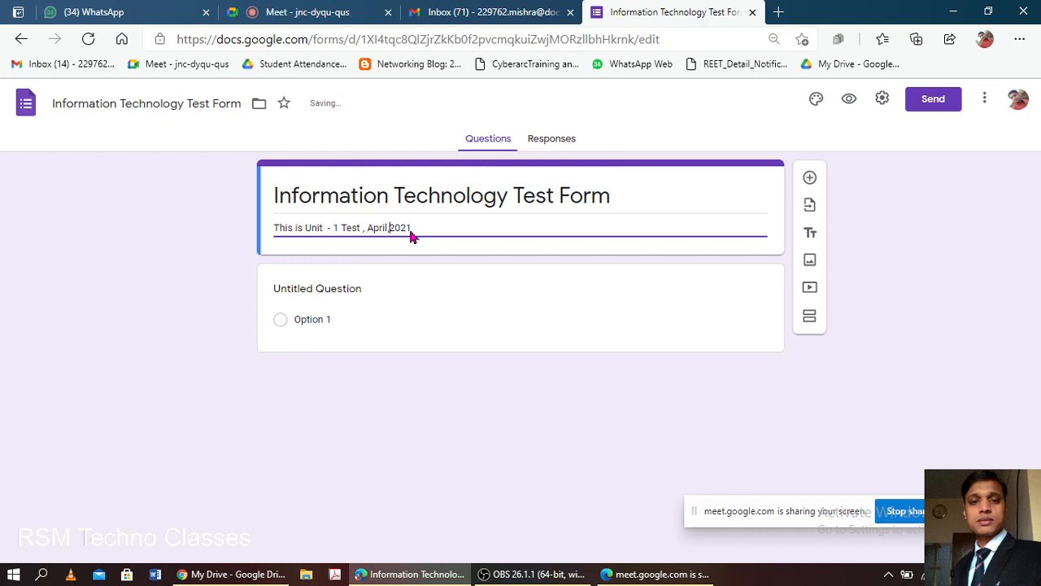
Admit the participant waiting to join the meeting and return to the Information Technology Test Form.
left_click(99, 15)
left_click(309, 11)
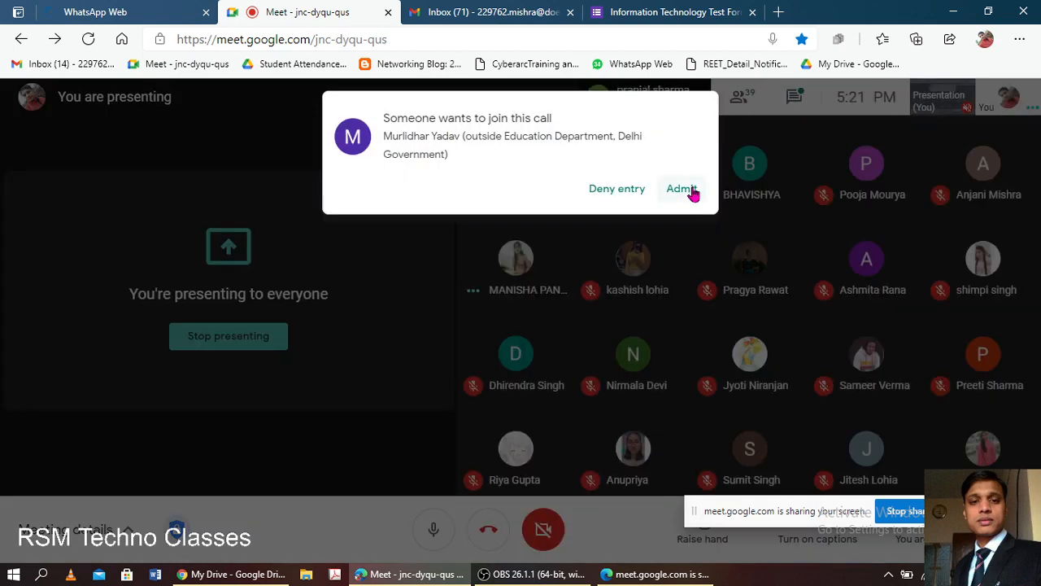
left_click(681, 187)
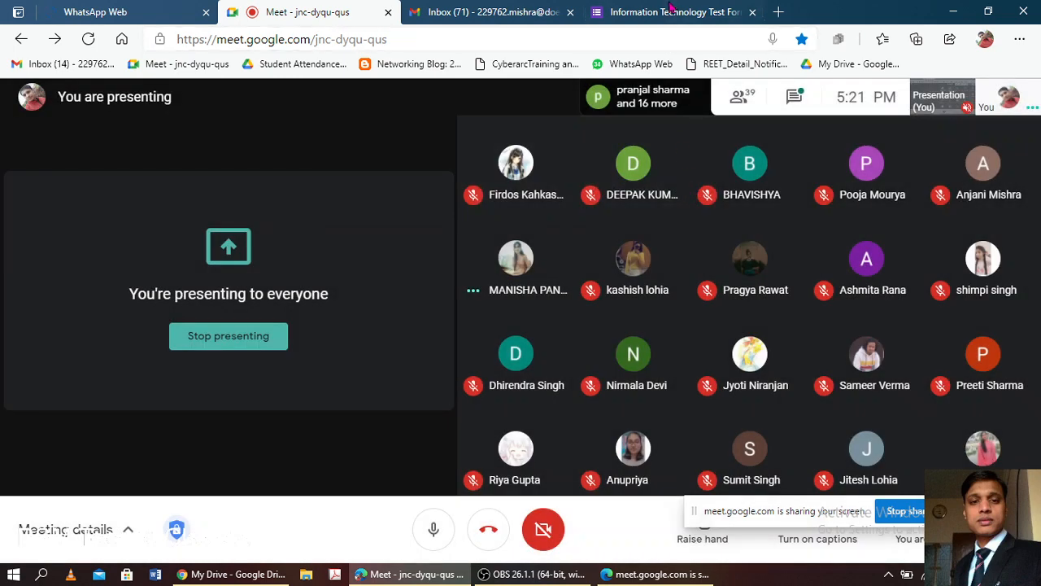
left_click(671, 12)
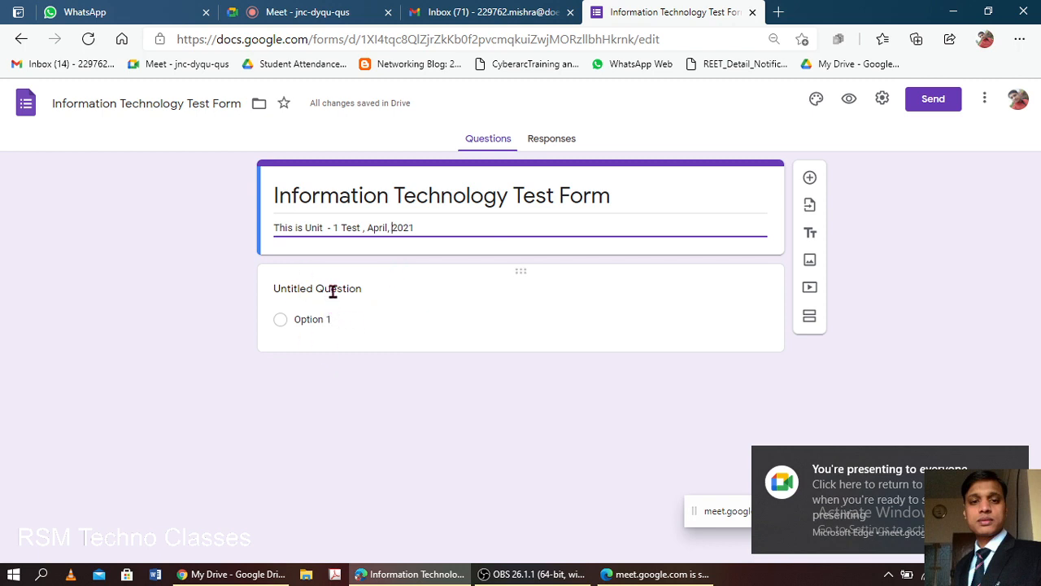
Replace the untitled multiple-choice question's text with "Full Form of HTML ..........".
left_click(333, 296)
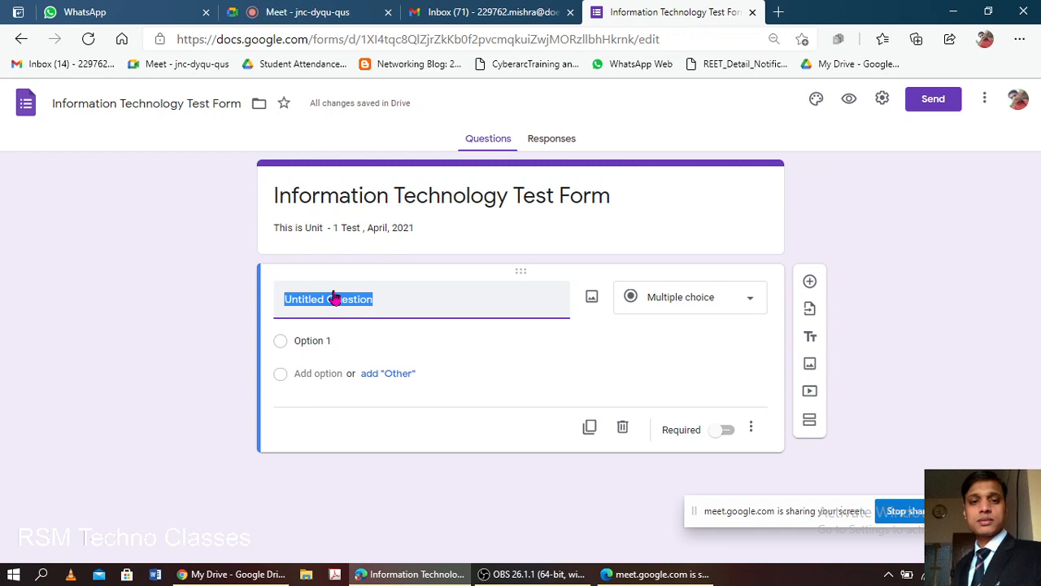
type("Wha")
key("BackSpace")
key("BackSpace")
key("BackSpace")
type("Fu")
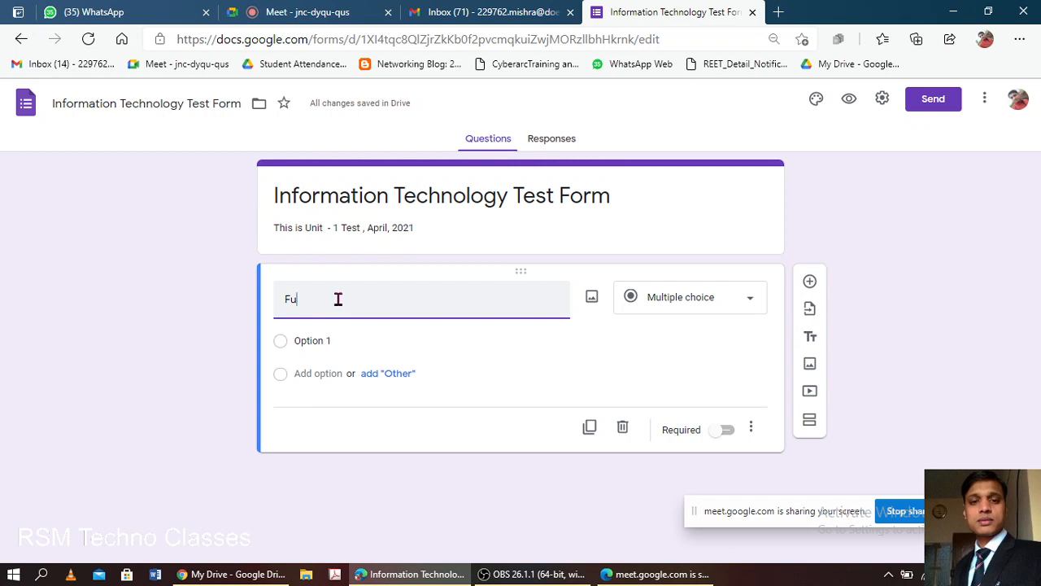
type("ll F")
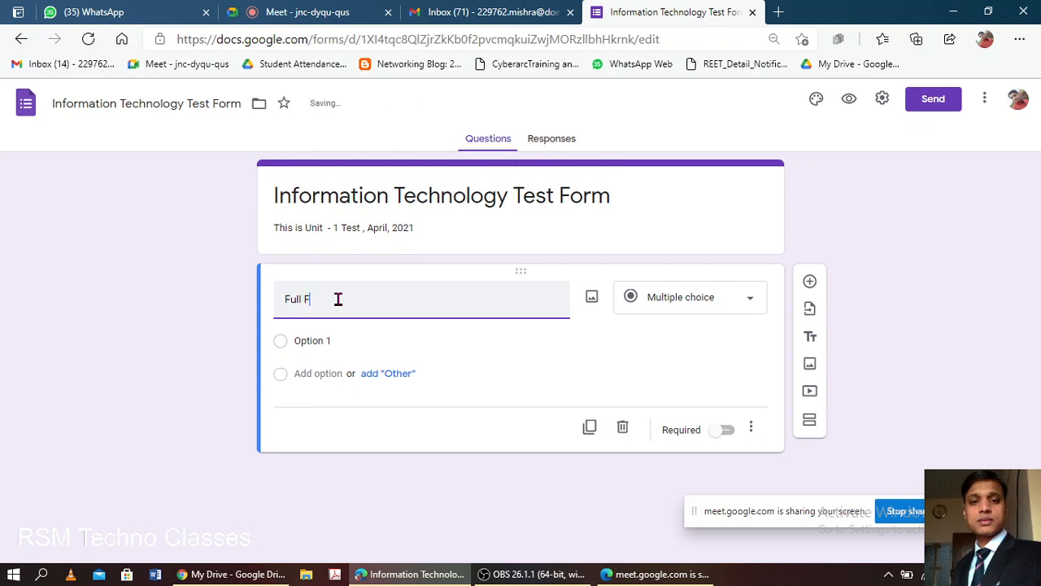
type("orm of HTML ..........")
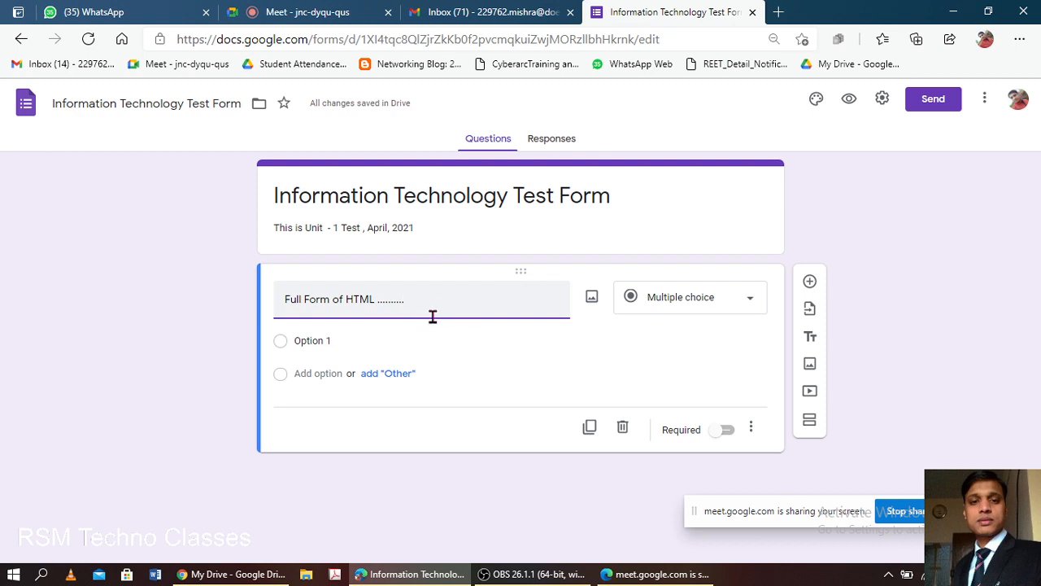
Search the web for "html" in a new browser tab and browse the image results.
left_click(778, 12)
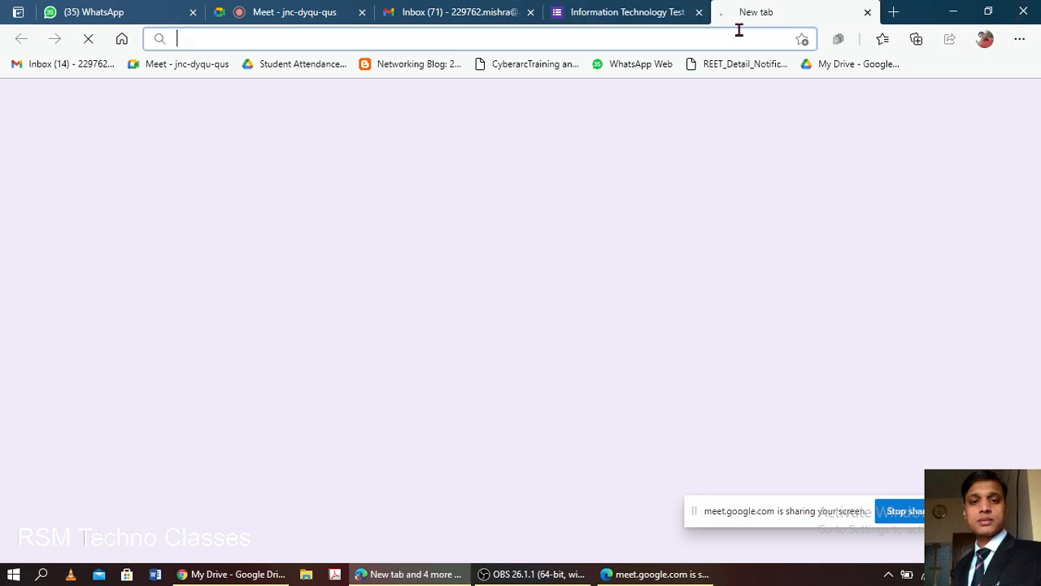
type("html")
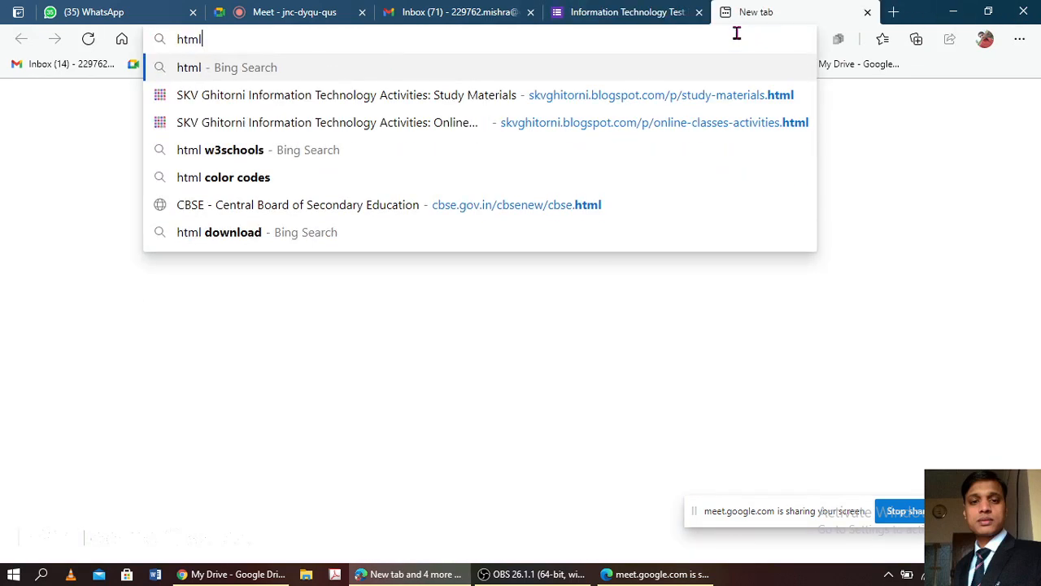
key("Return")
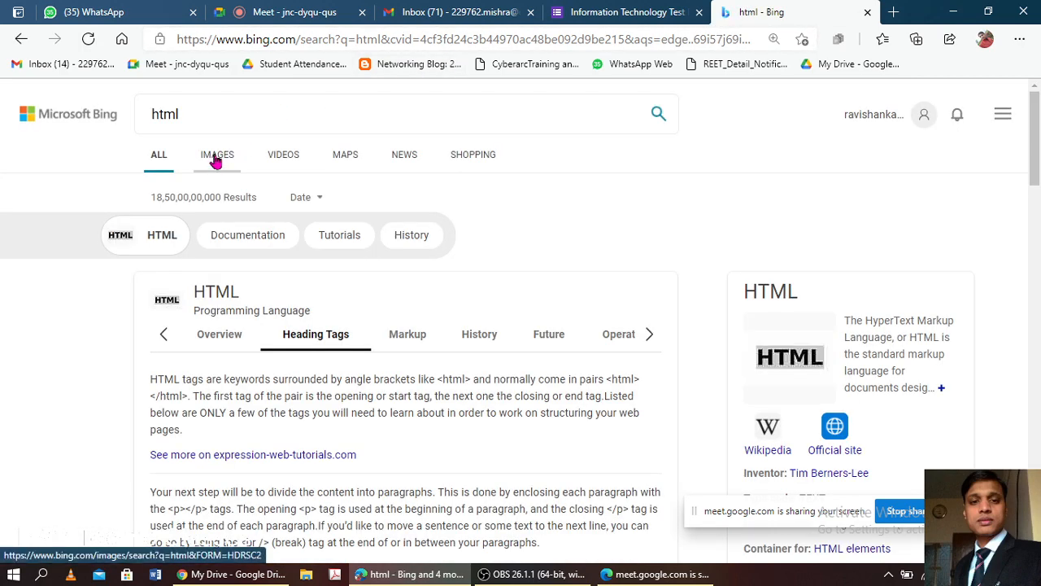
left_click(216, 160)
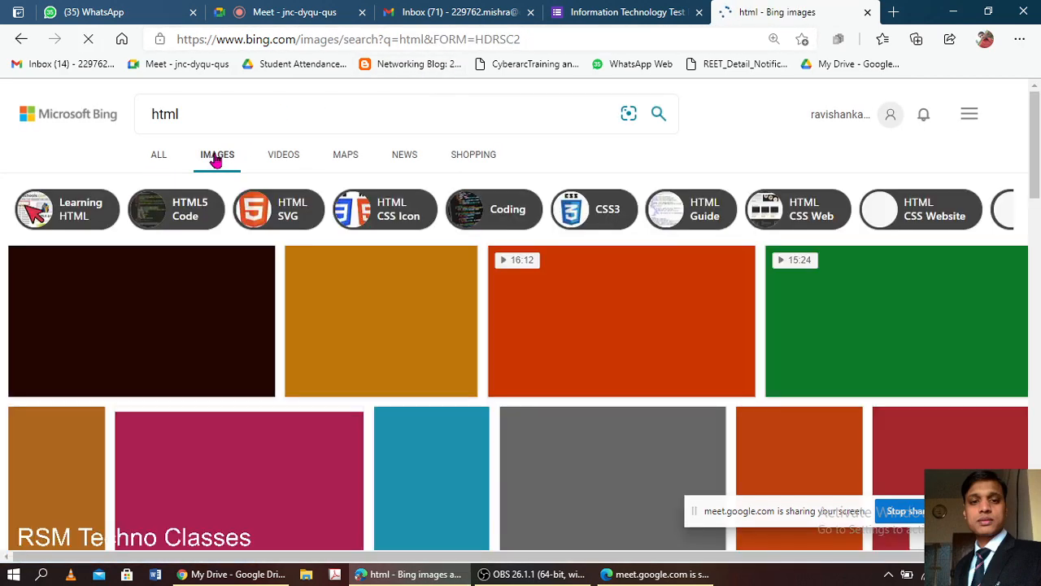
scroll(368, 222, "down", 1)
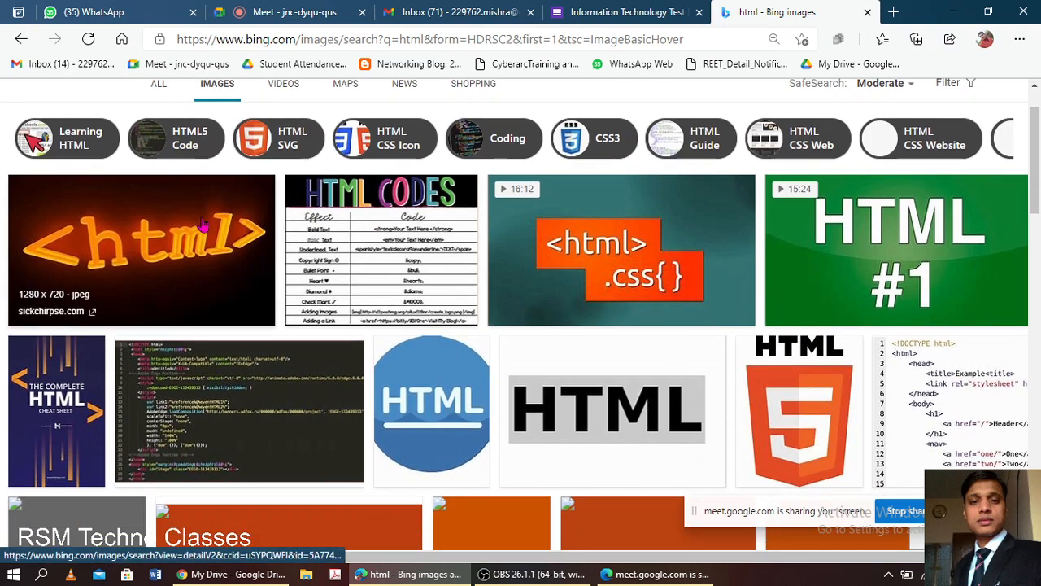
scroll(204, 226, "down", 1)
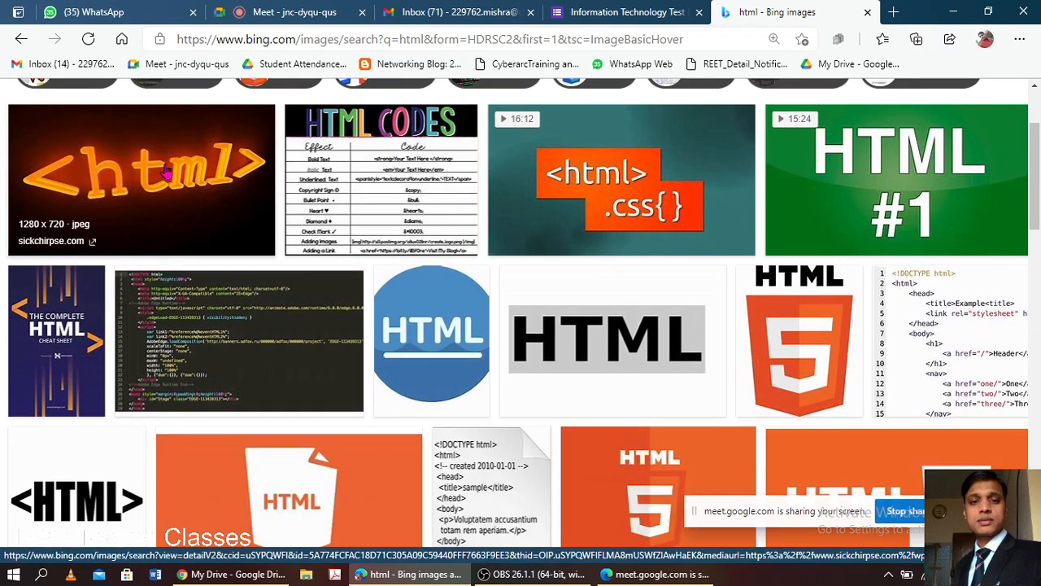
Save the glowing orange <html> picture to the Desktop as a JPEG image named download.
right_click(166, 171)
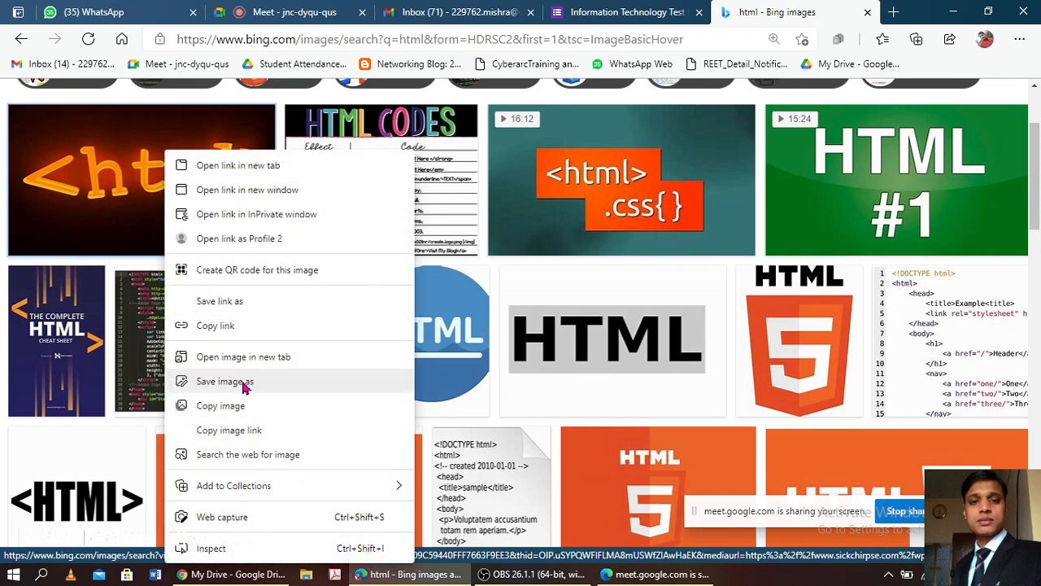
left_click(244, 388)
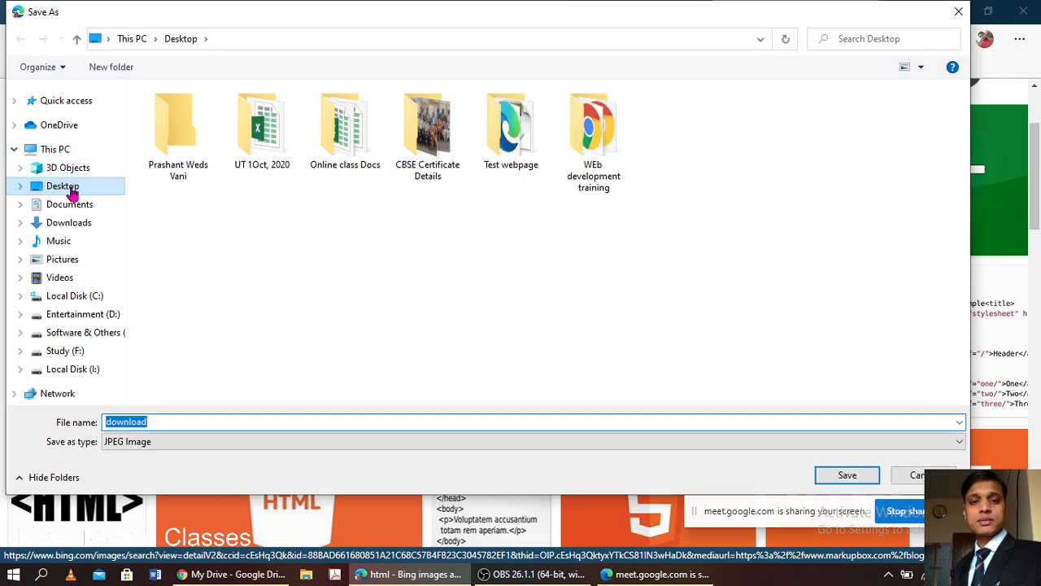
left_click(843, 477)
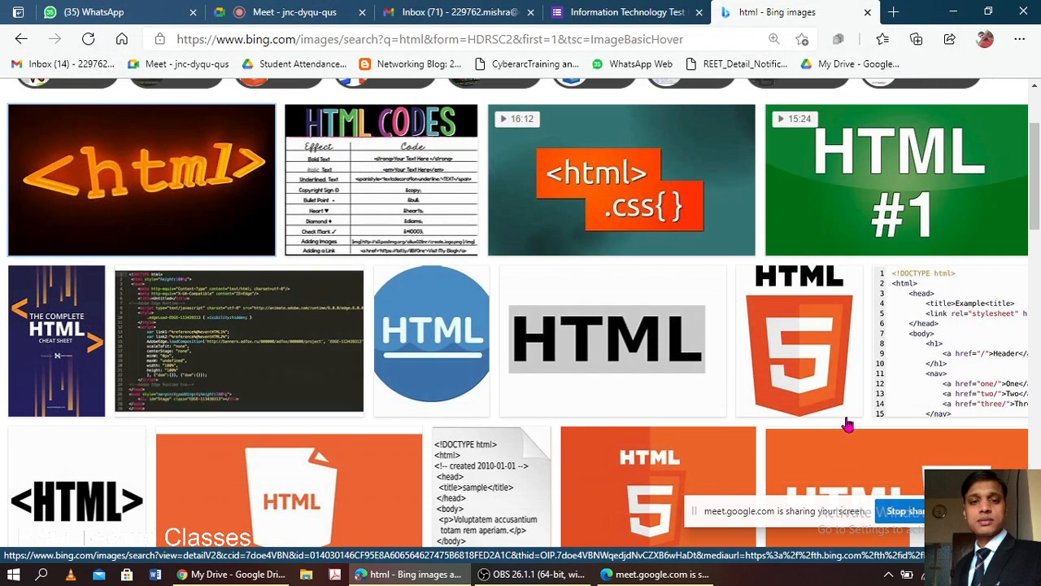
scroll(797, 260, "down", 1)
scroll(797, 260, "up", 1)
scroll(797, 260, "up", 3)
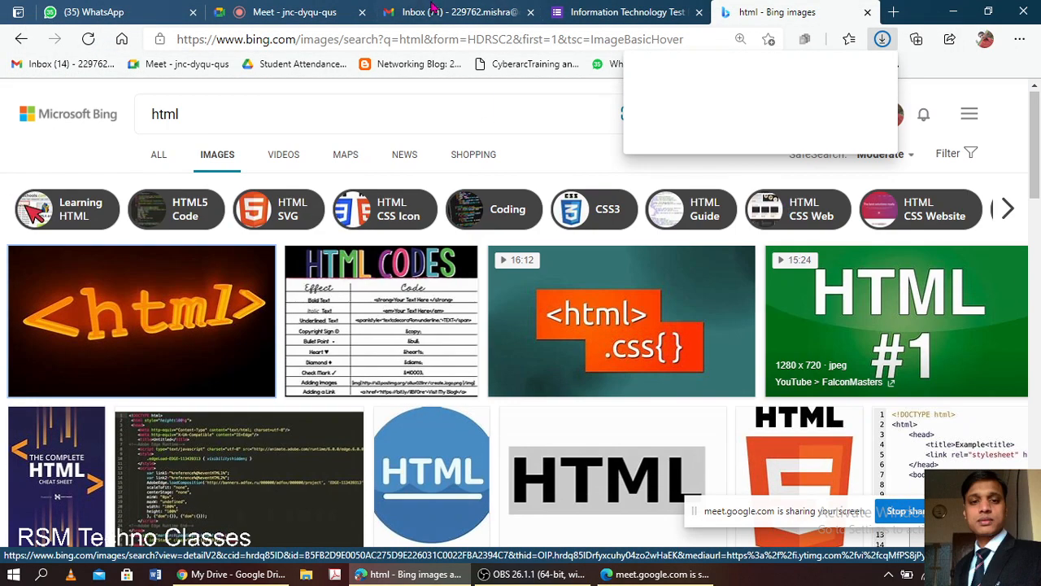
Return to the form and insert the teal HTML block-letter picture into the question from a Google image search for "html".
left_click(623, 10)
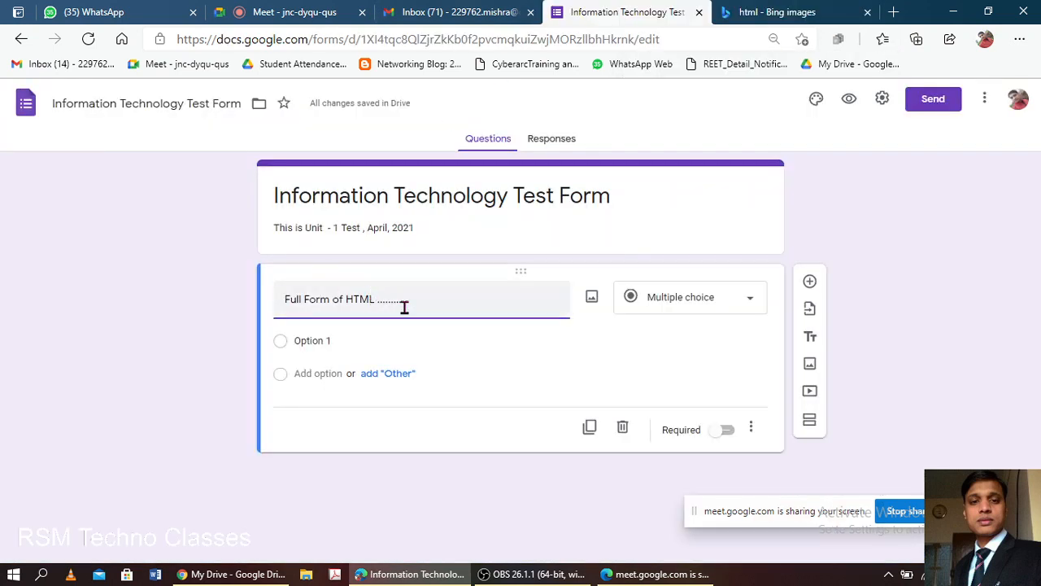
left_click(592, 298)
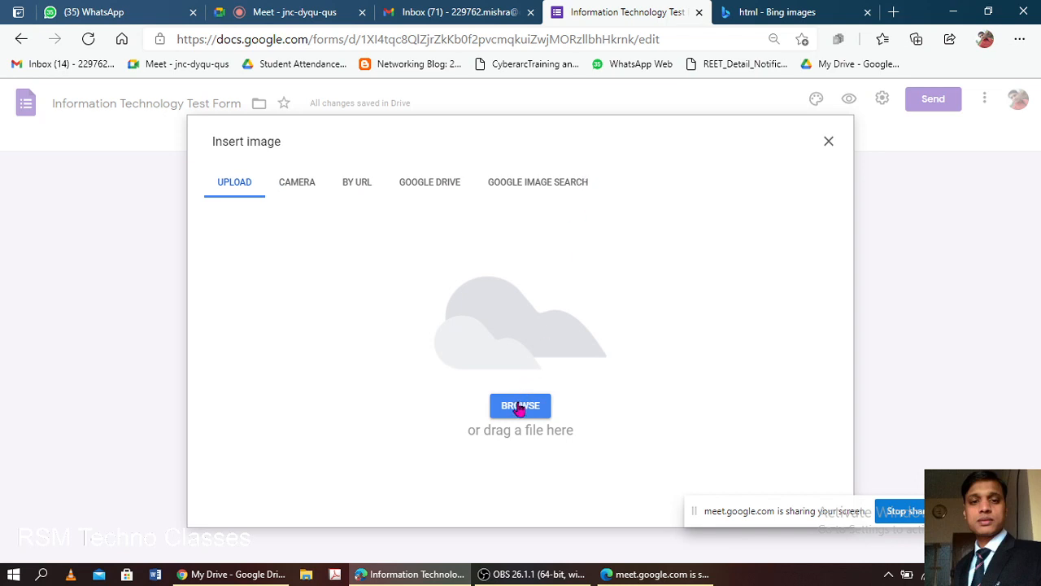
left_click(531, 185)
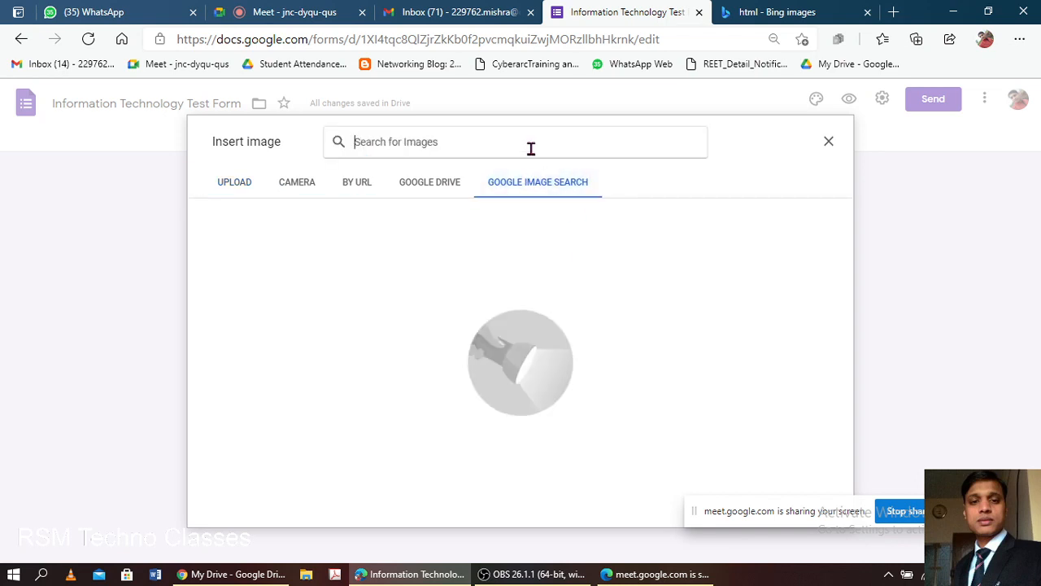
type("html")
key("Return")
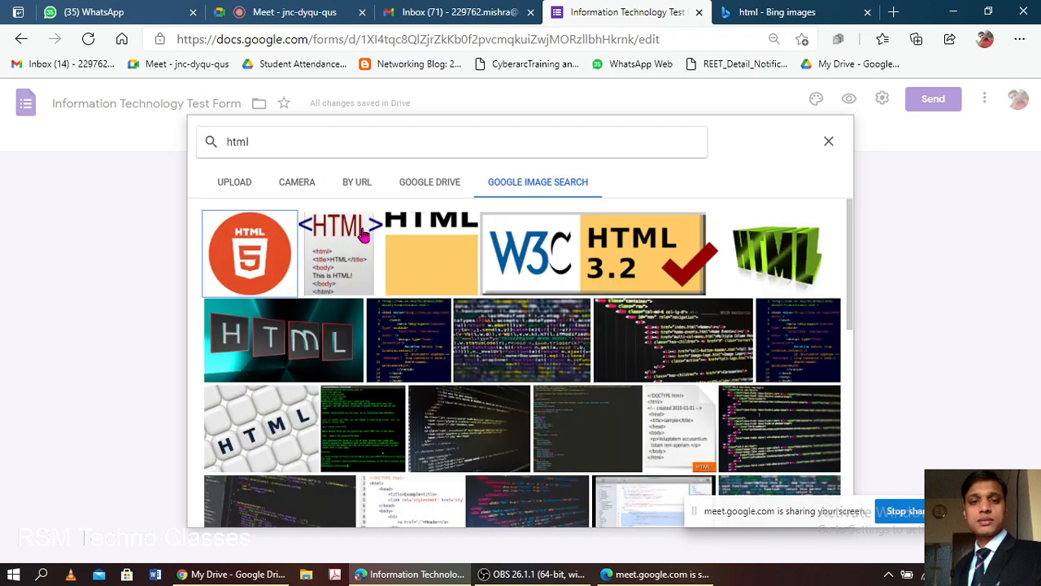
left_click(297, 345)
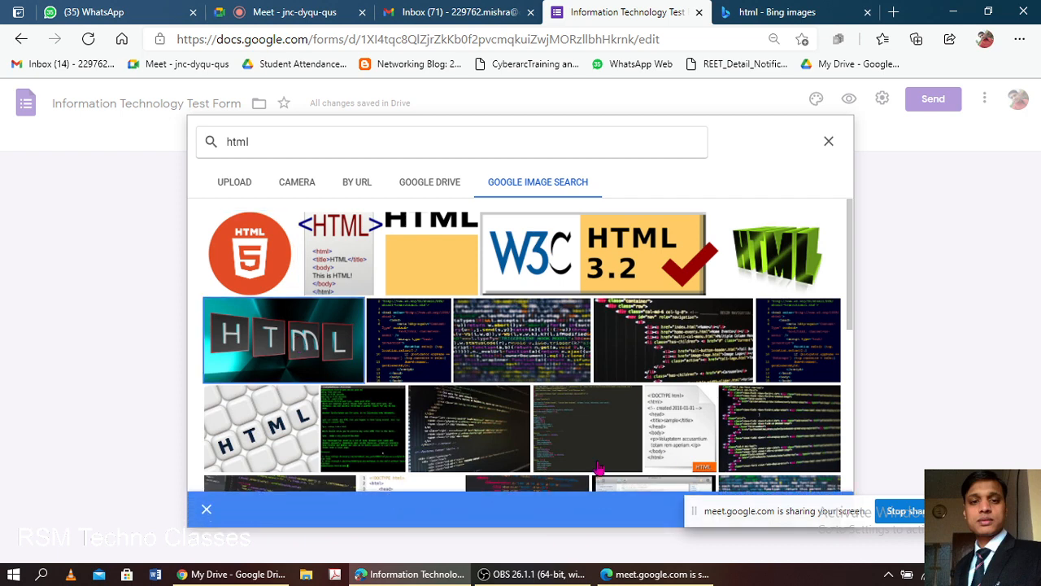
double_click(288, 345)
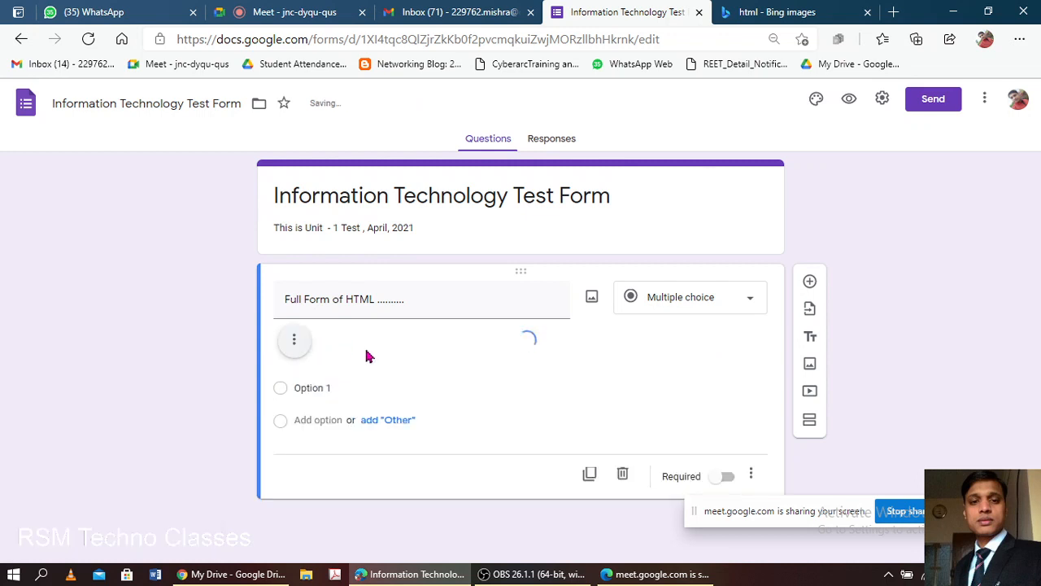
Add a caption field beneath the question's HTML image.
scroll(418, 371, "down", 2)
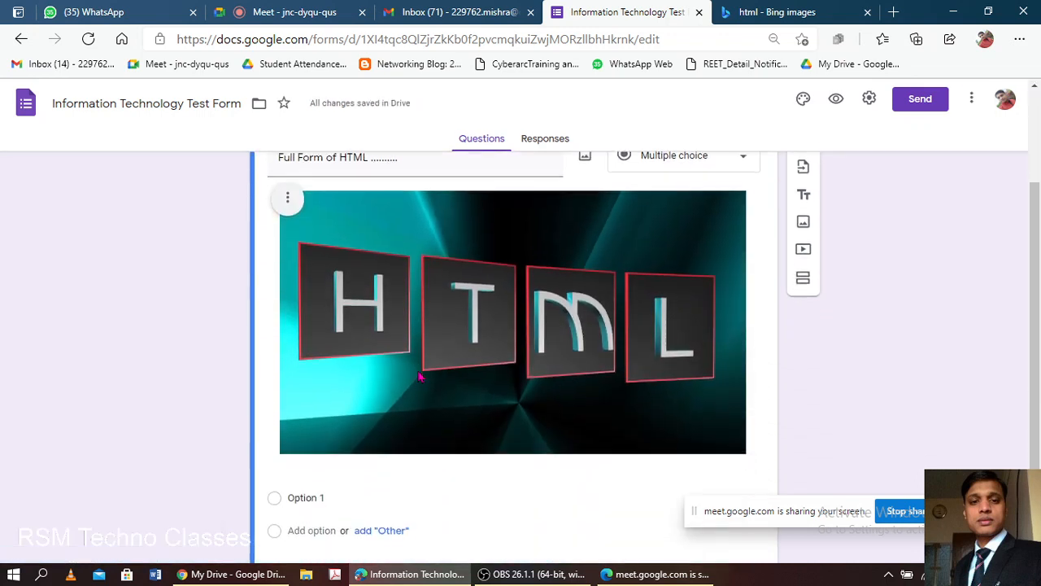
left_click(288, 195)
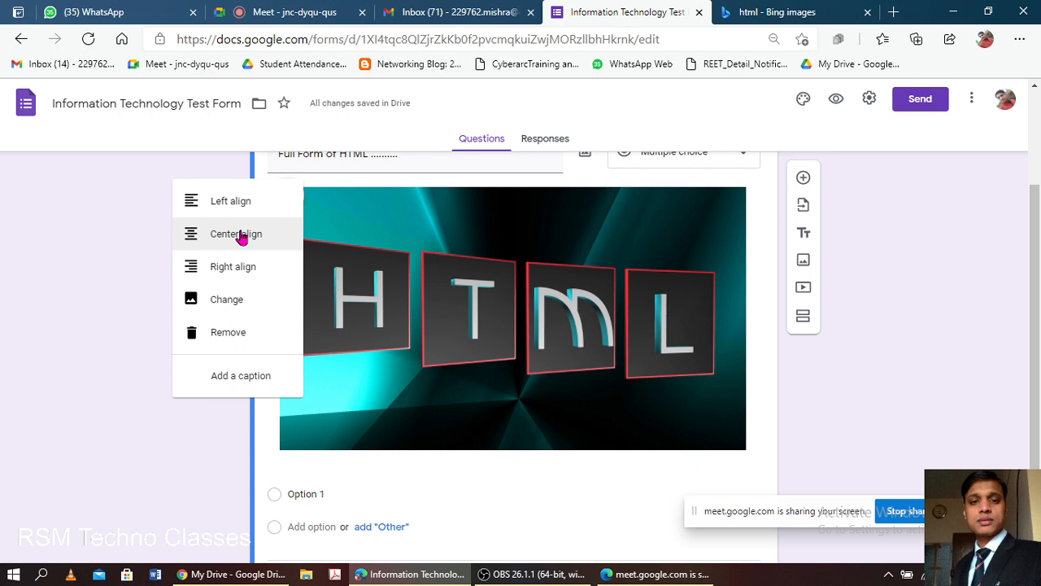
left_click(255, 379)
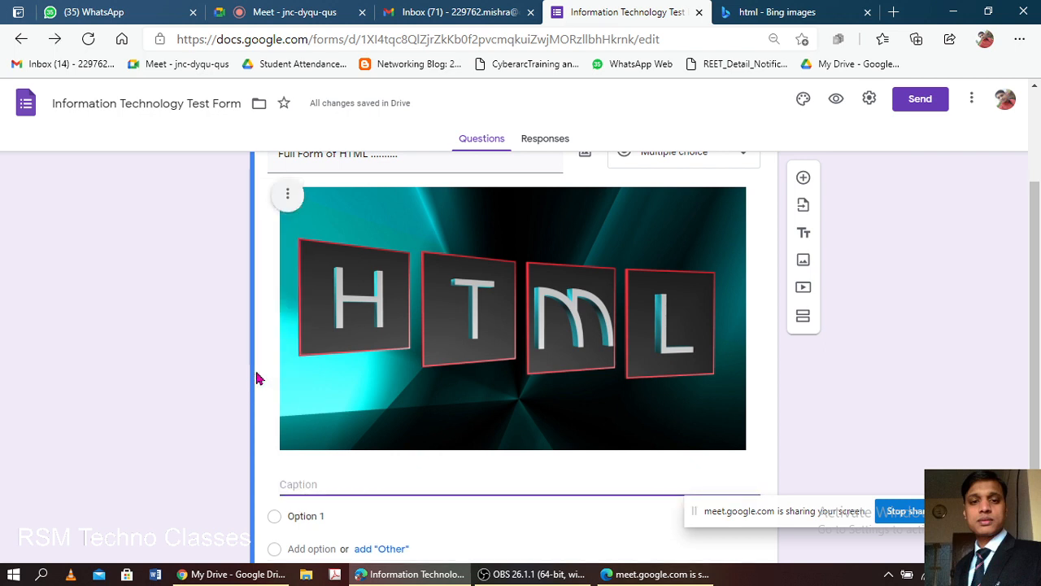
scroll(416, 361, "down", 1)
scroll(421, 360, "up", 3)
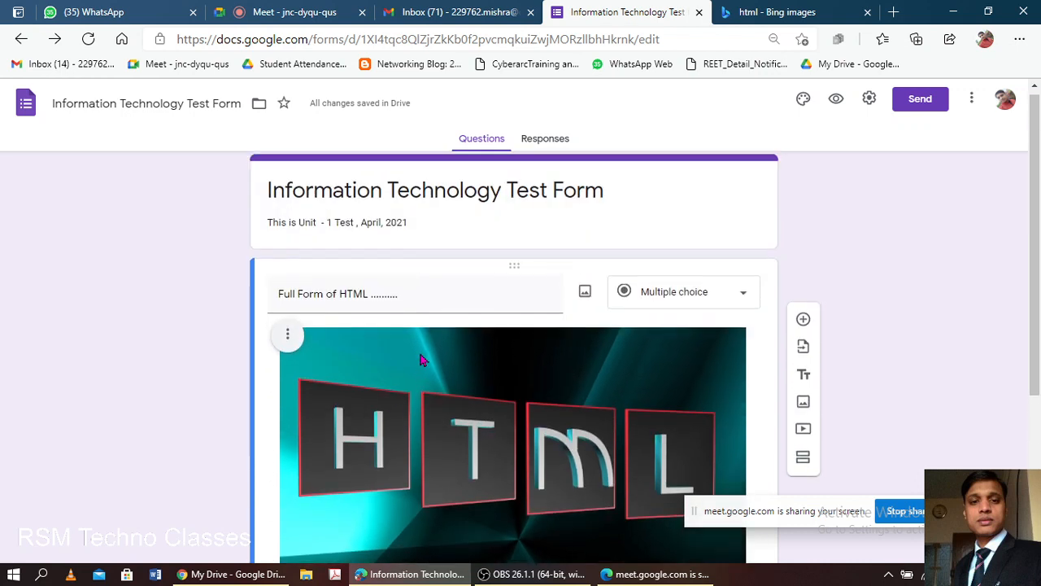
Shrink the HTML image to about a third of its inserted width and center-align it in the question.
left_click(606, 384)
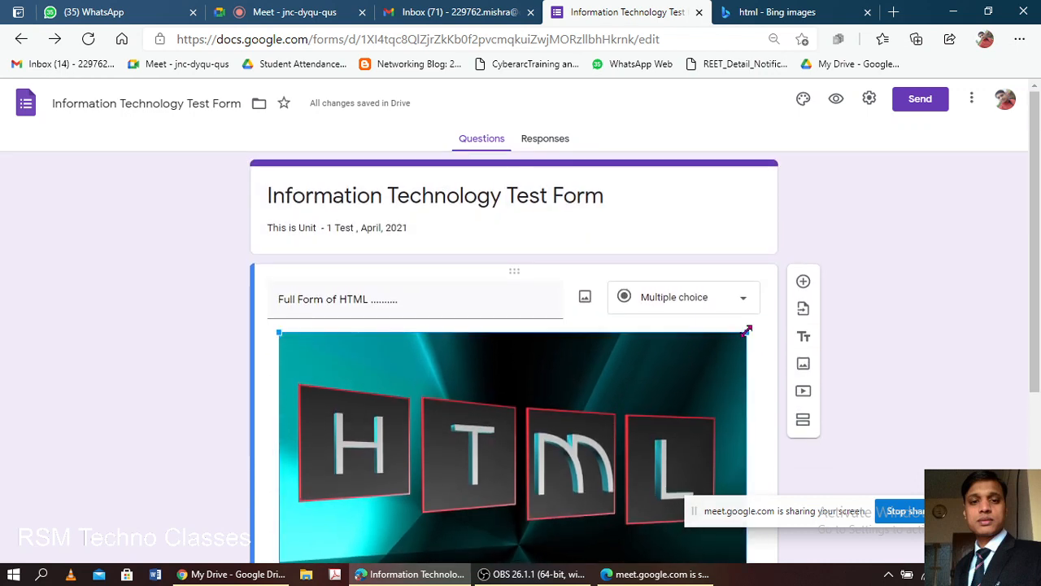
left_click_drag(746, 331, 626, 390)
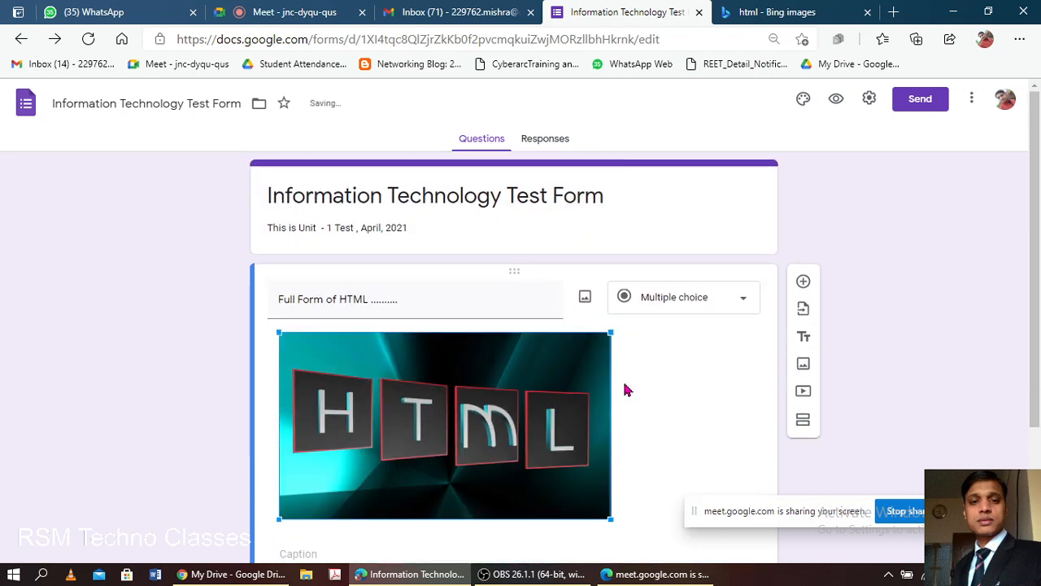
left_click_drag(611, 447, 424, 341)
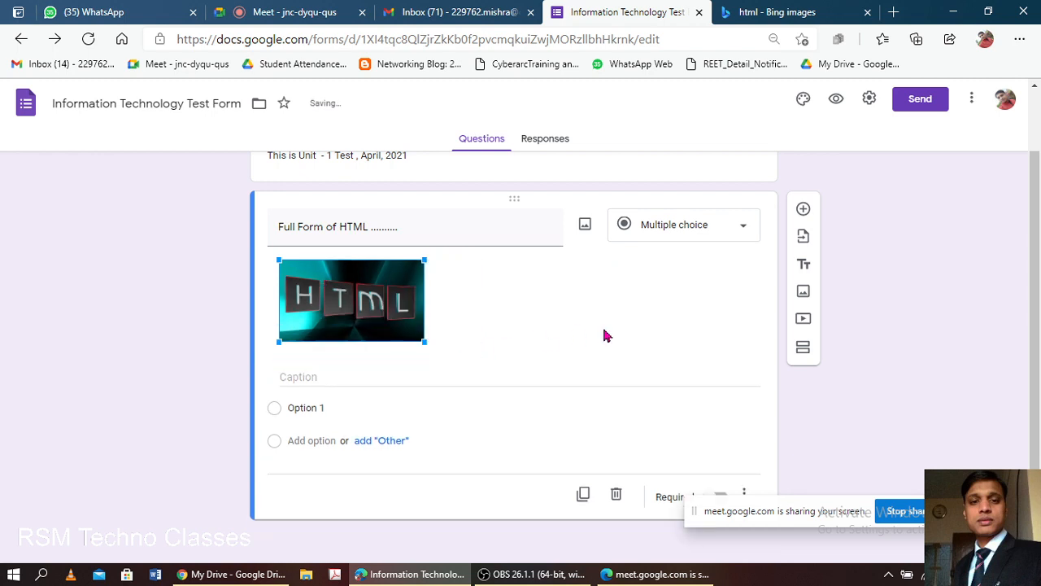
left_click(284, 268)
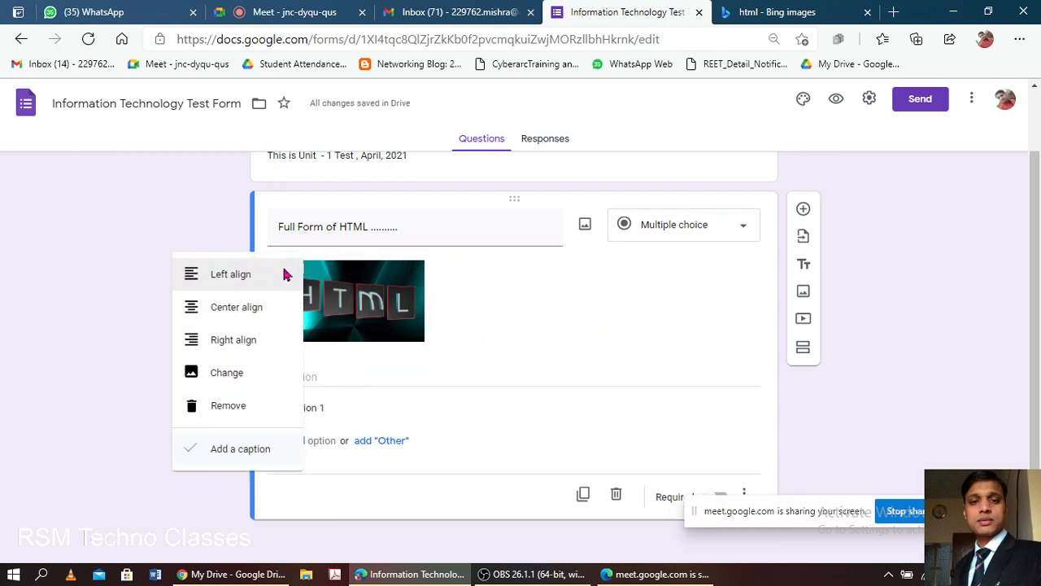
left_click(244, 306)
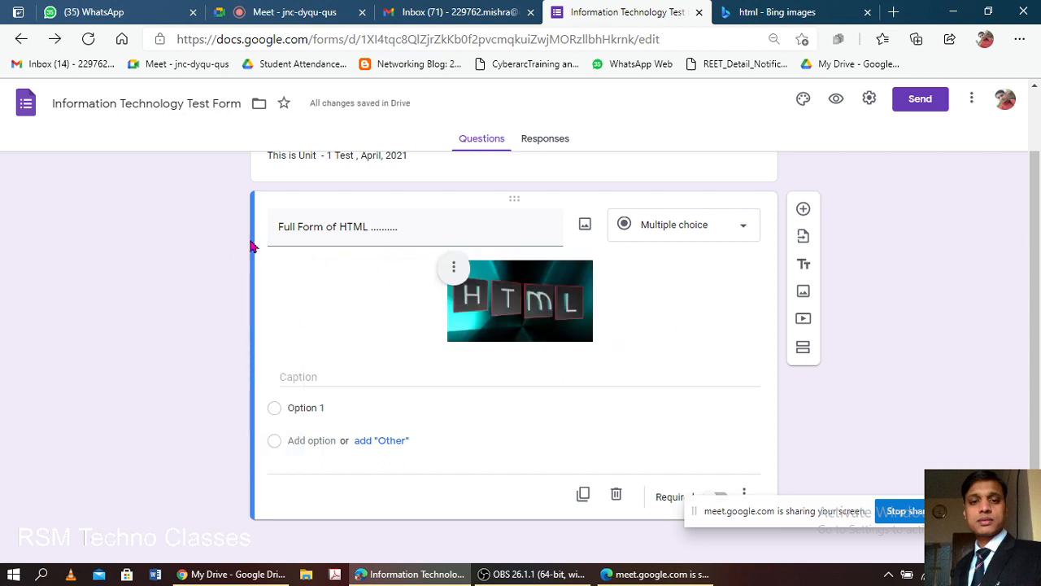
Number the question by adding "1." before "Full Form of HTML ..........".
triple_click(274, 226)
left_click(273, 226)
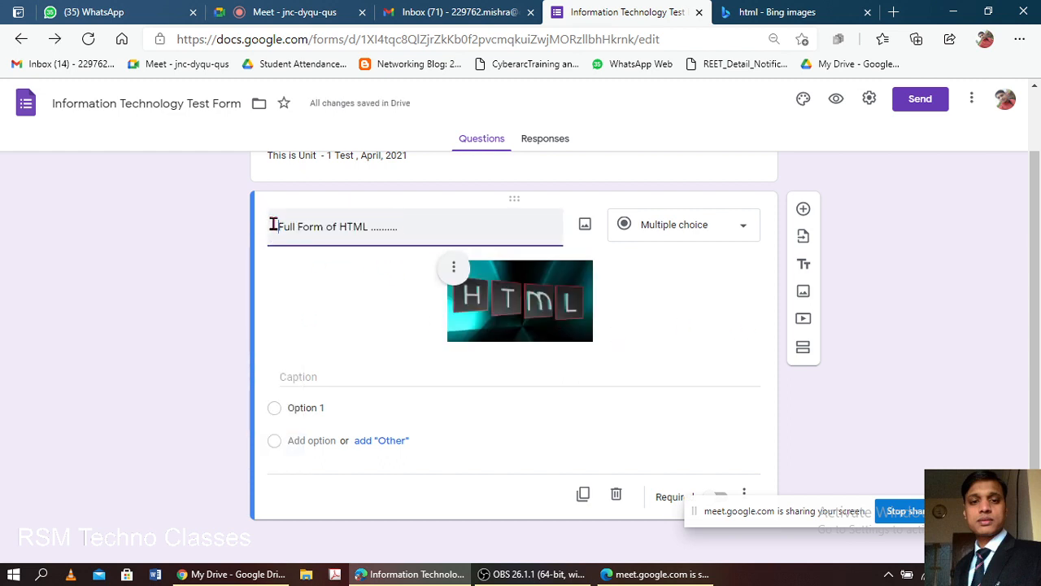
type("1.")
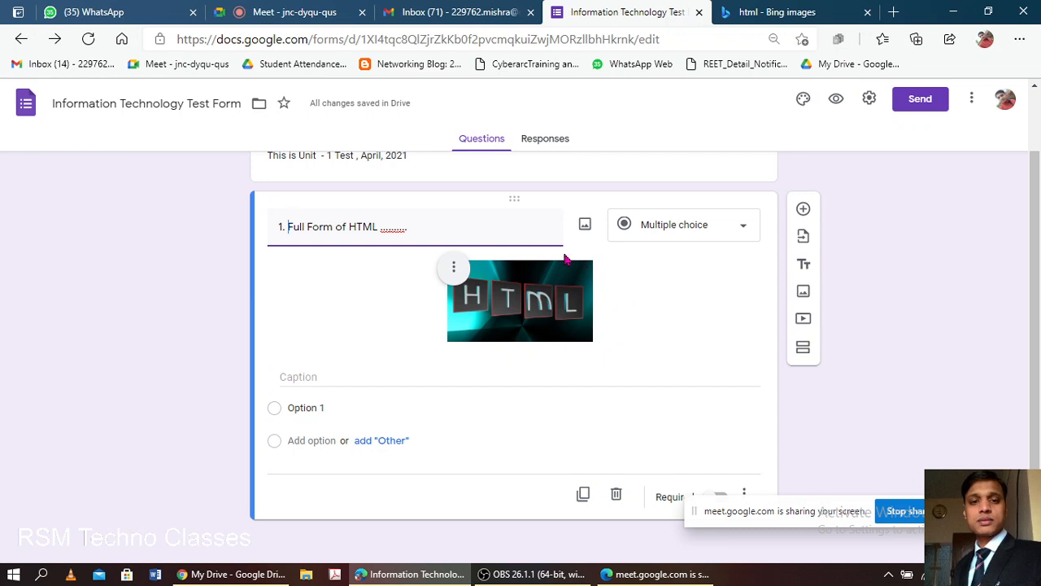
Change the question type to Short answer and move the screen-sharing notice off the question's Required setting.
left_click(716, 231)
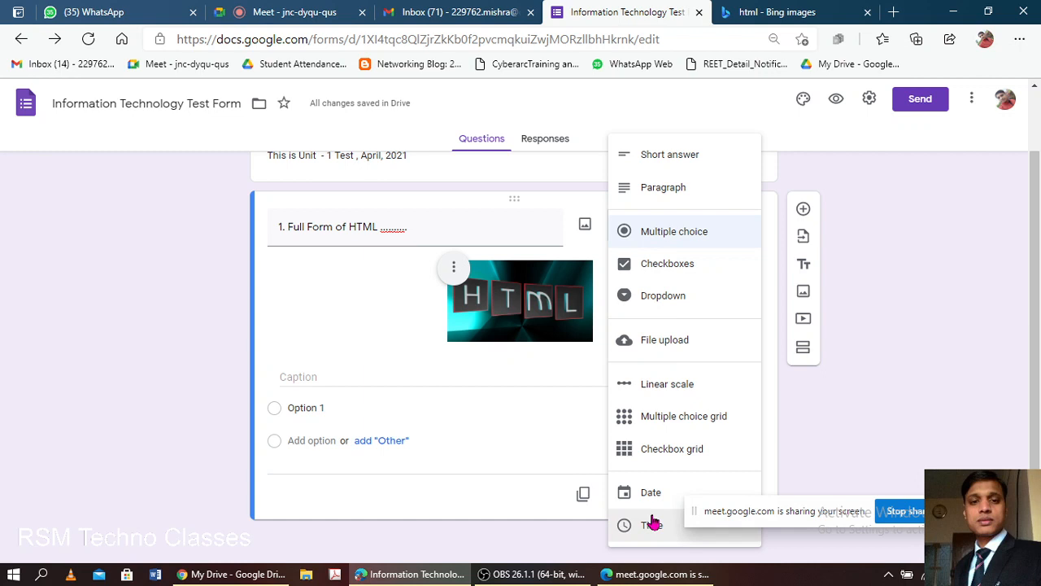
left_click(677, 154)
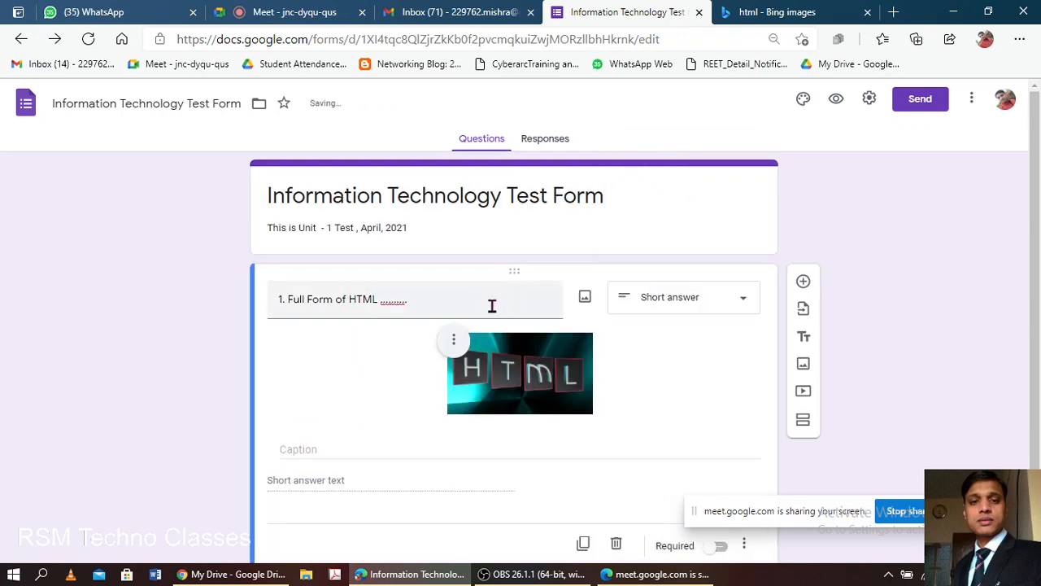
scroll(358, 467, "down", 1)
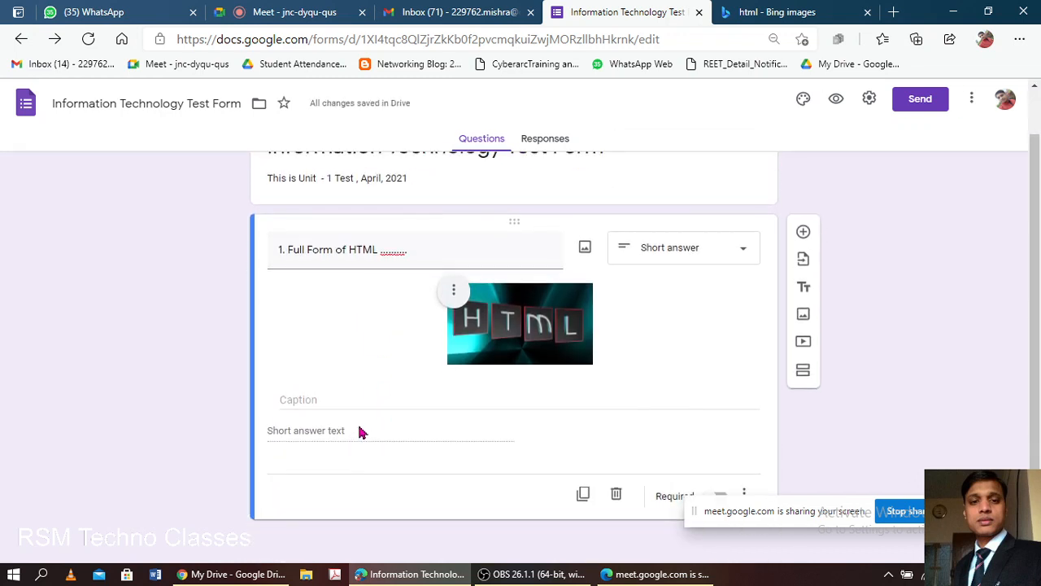
left_click_drag(762, 516, 922, 481)
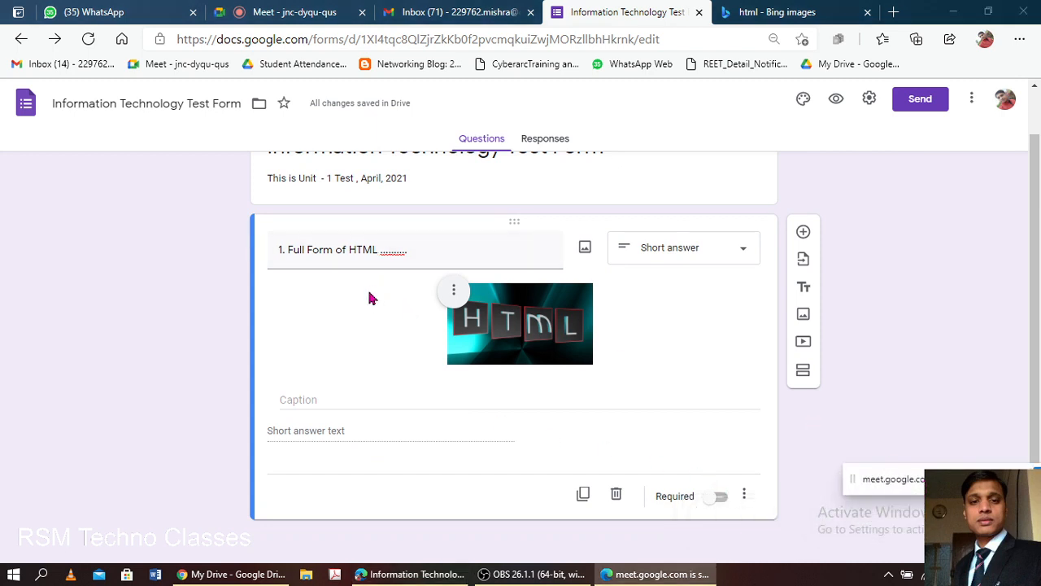
left_click(374, 431)
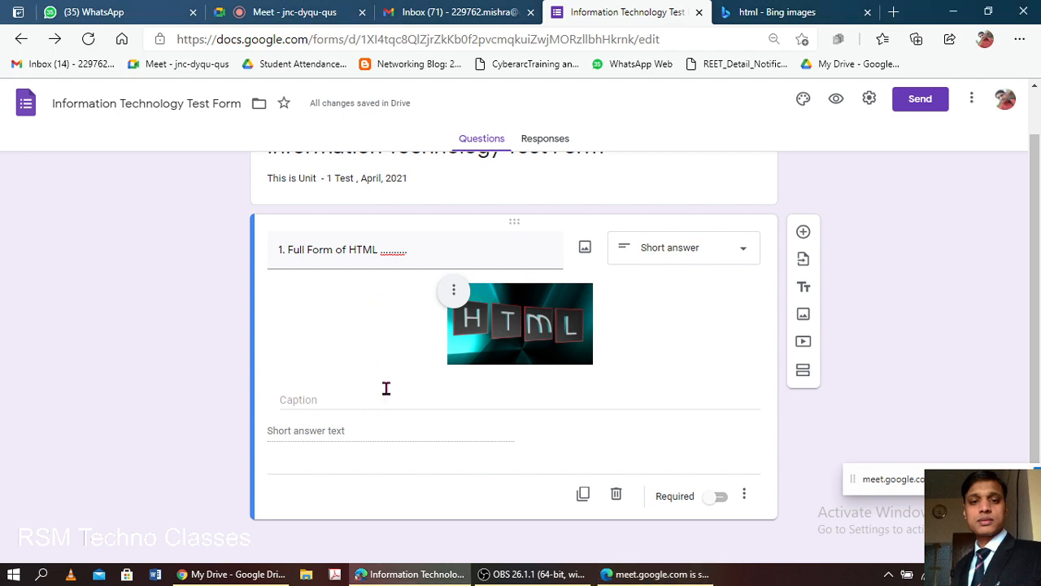
Remove the caption field from the question's HTML image and make the question required.
left_click(454, 294)
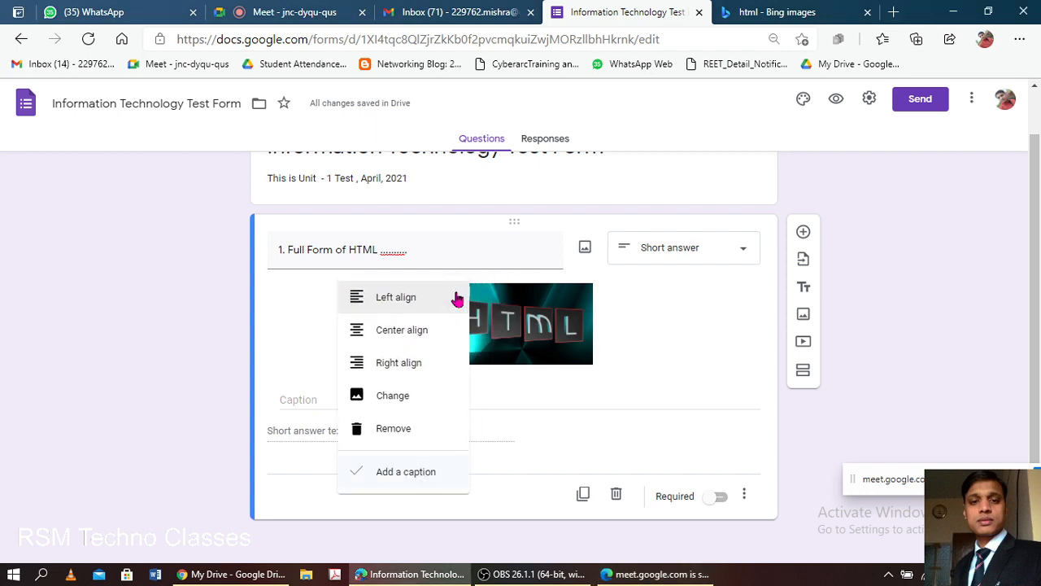
left_click(391, 475)
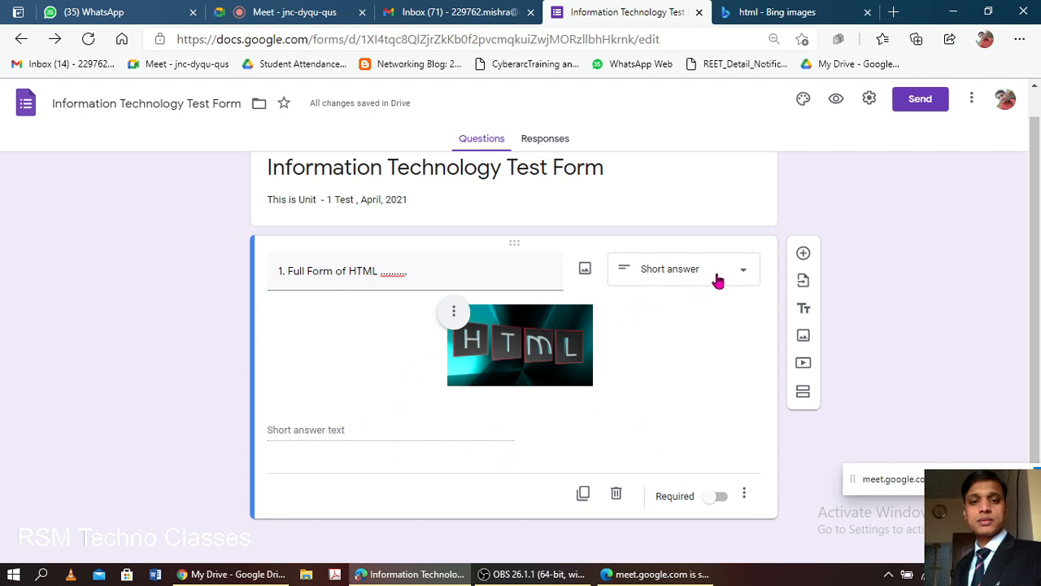
left_click(722, 499)
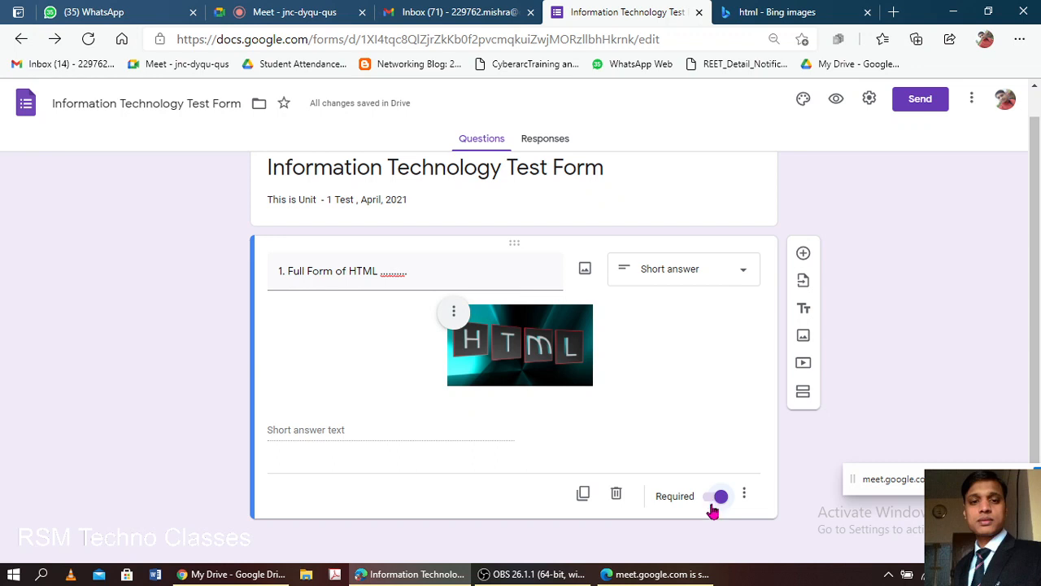
Switch the HTML question's Required setting off and back on twice.
left_click(709, 504)
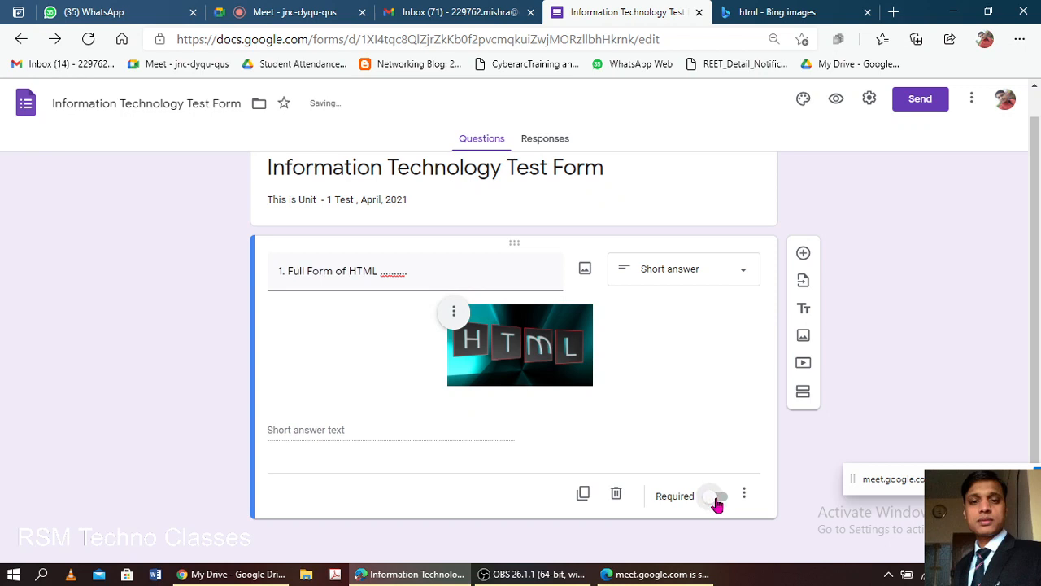
left_click(721, 502)
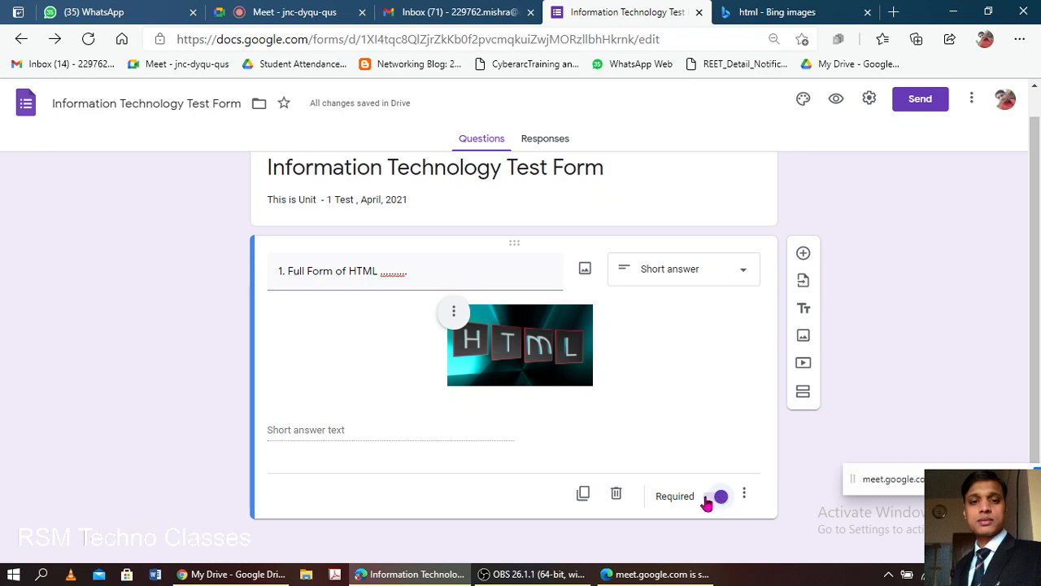
left_click(713, 499)
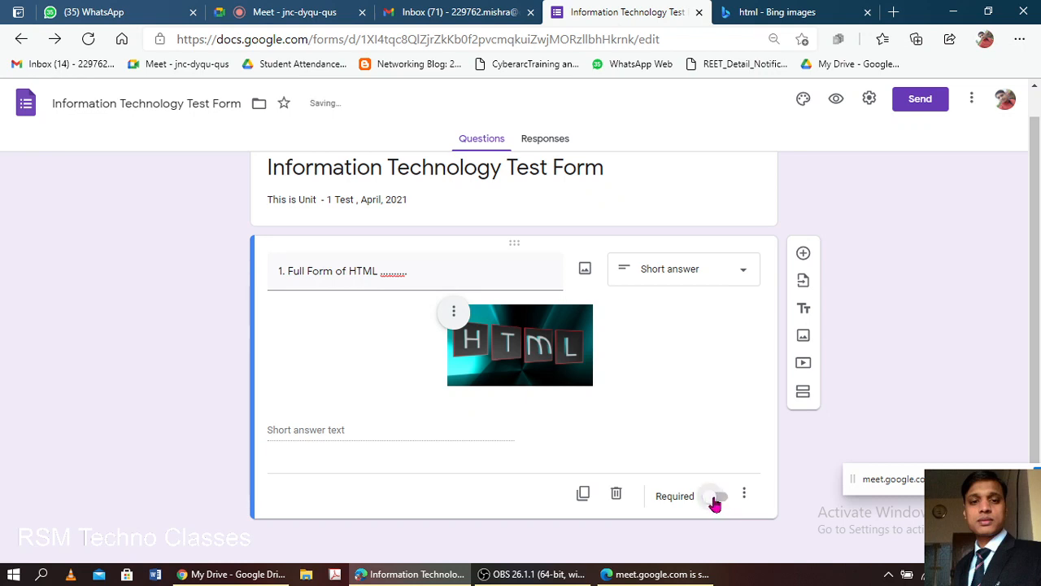
left_click(720, 499)
Show the Description field on the HTML question and hide it again.
left_click(746, 497)
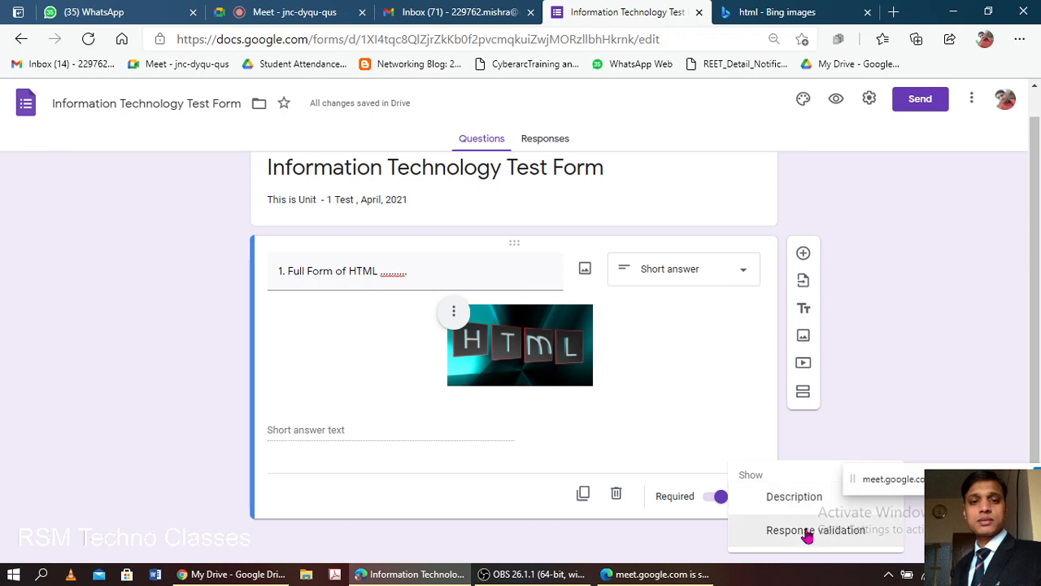
left_click(797, 496)
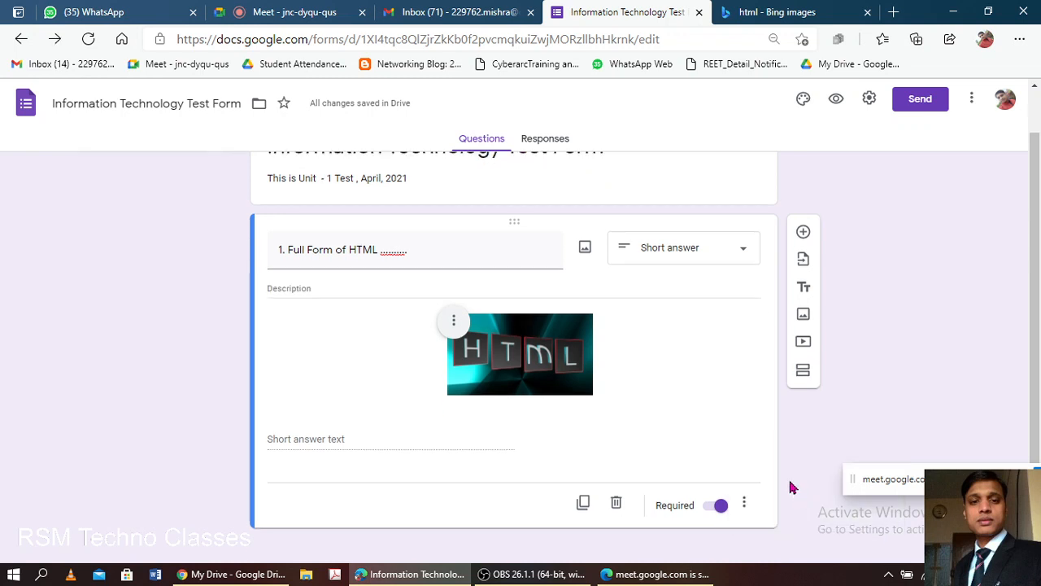
left_click(298, 285)
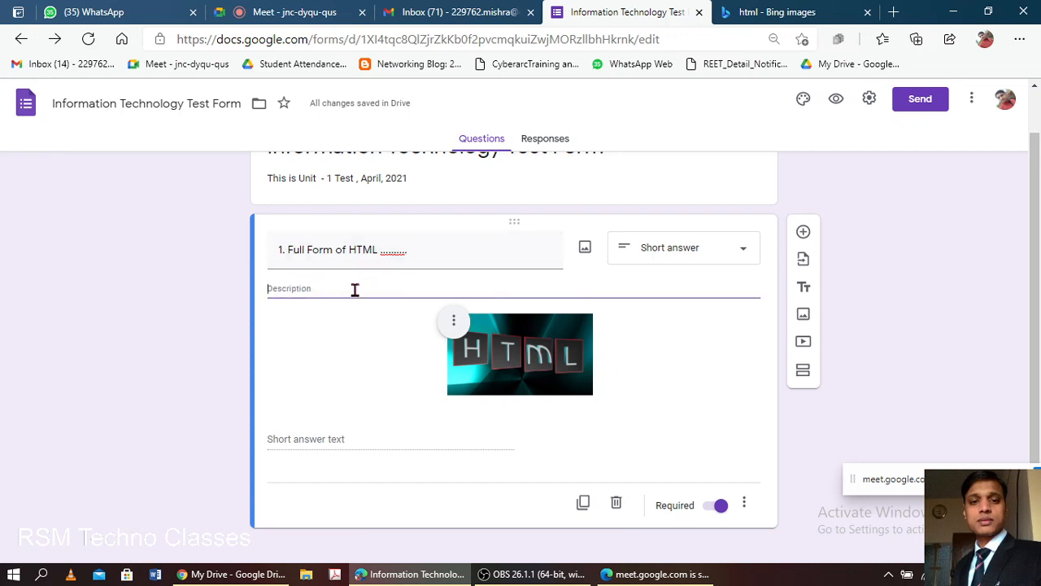
left_click(744, 502)
left_click(786, 499)
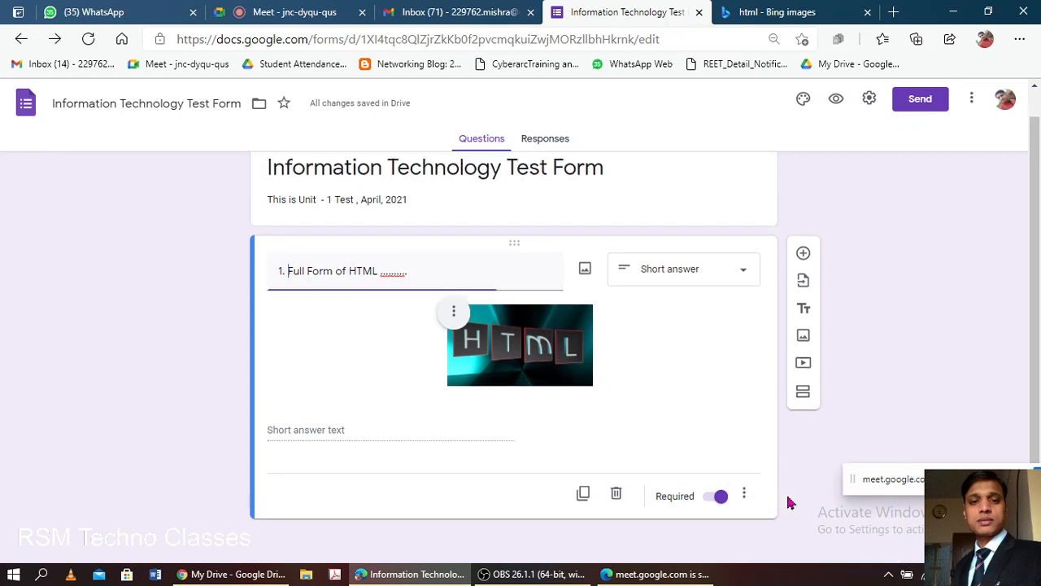
Add response validation to the HTML question, limiting the answer's length to a maximum character count of 100.
left_click(744, 495)
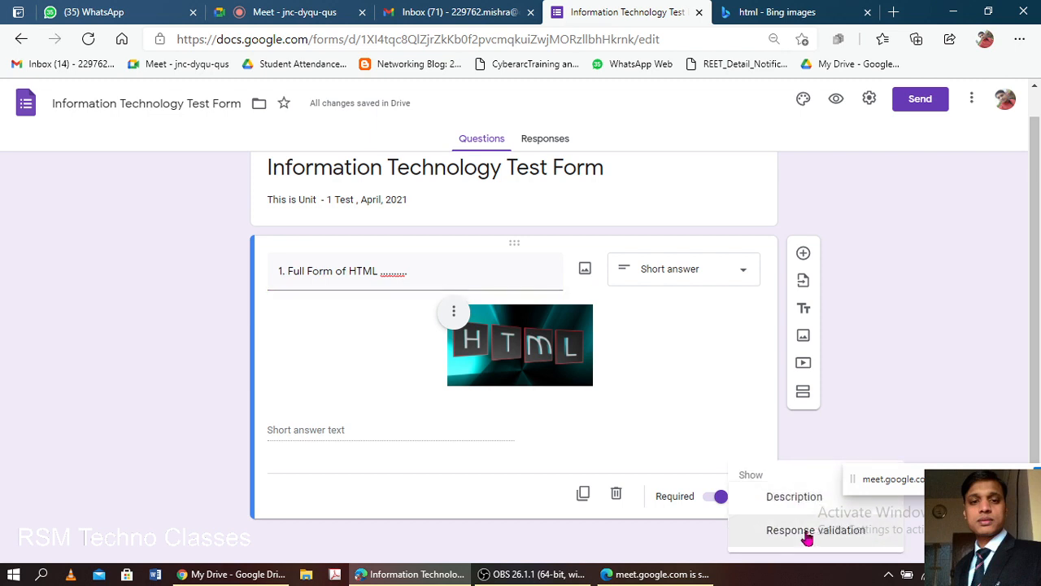
left_click(808, 531)
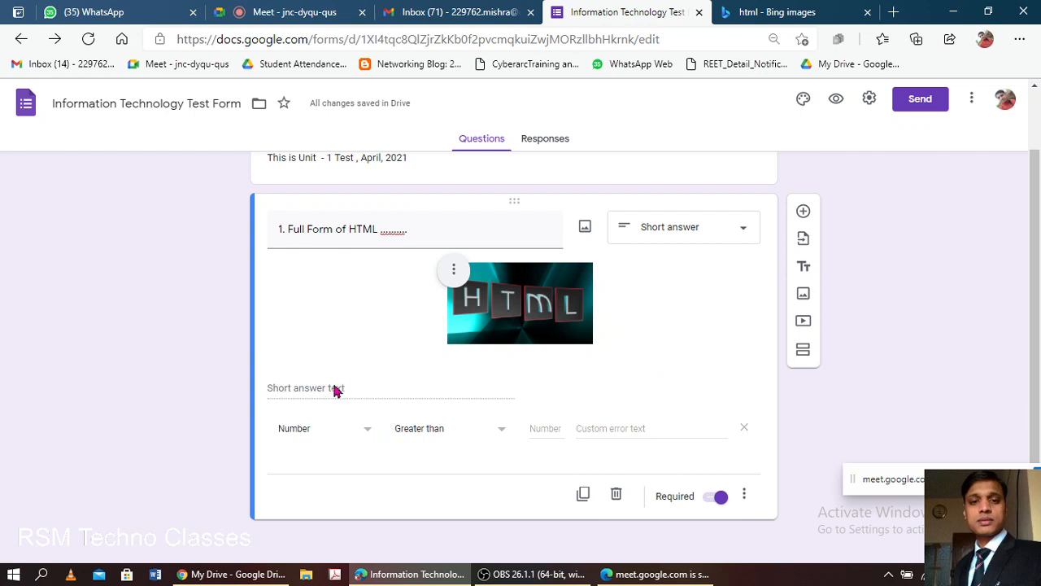
left_click(361, 431)
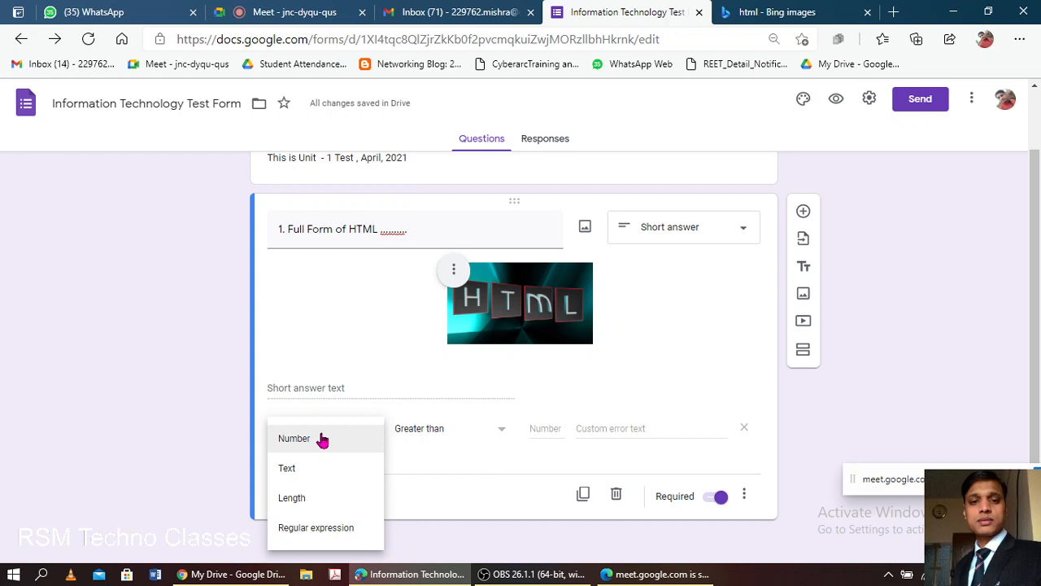
left_click(316, 496)
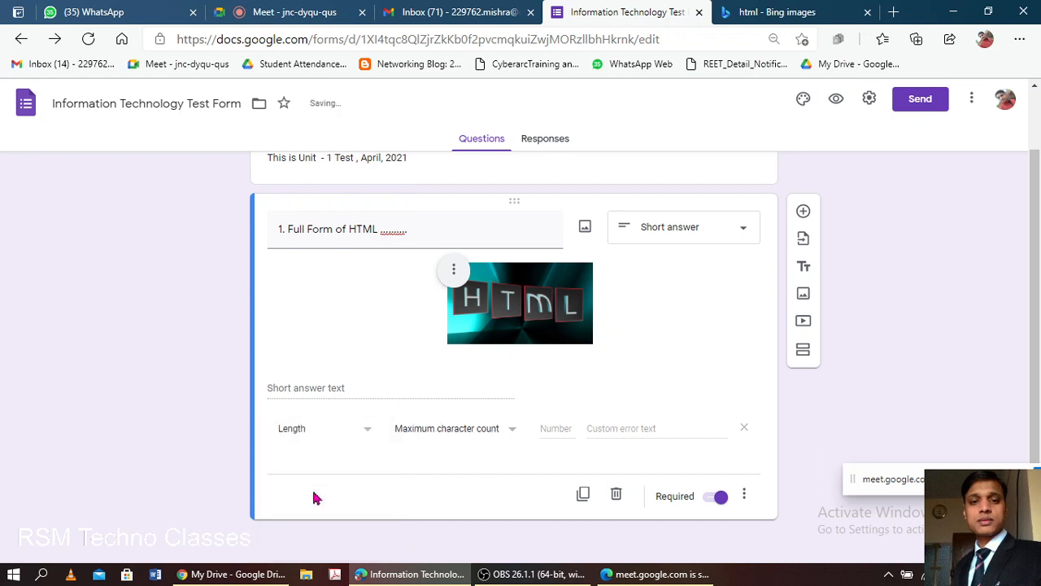
left_click(481, 430)
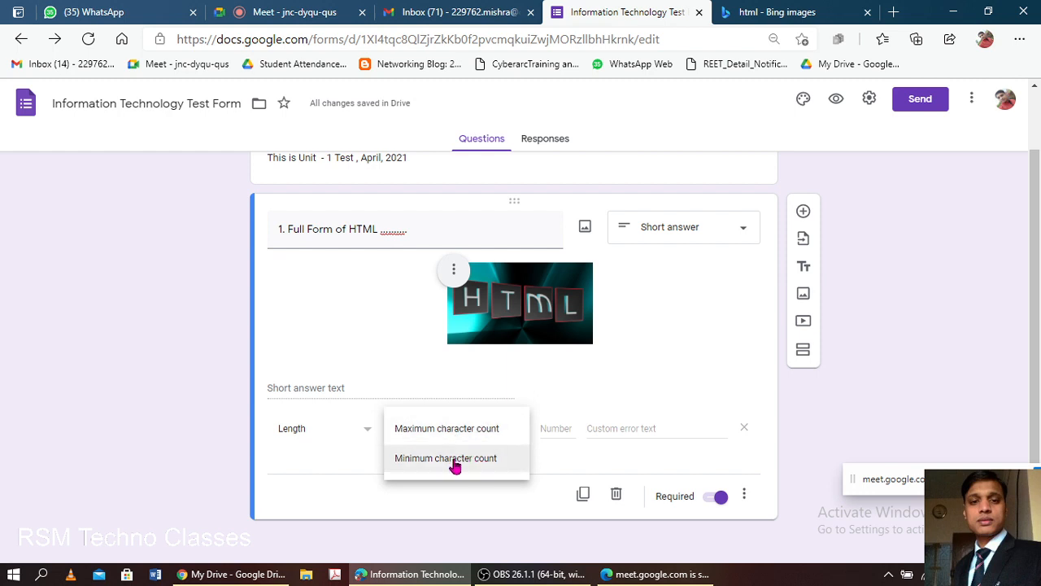
left_click(463, 431)
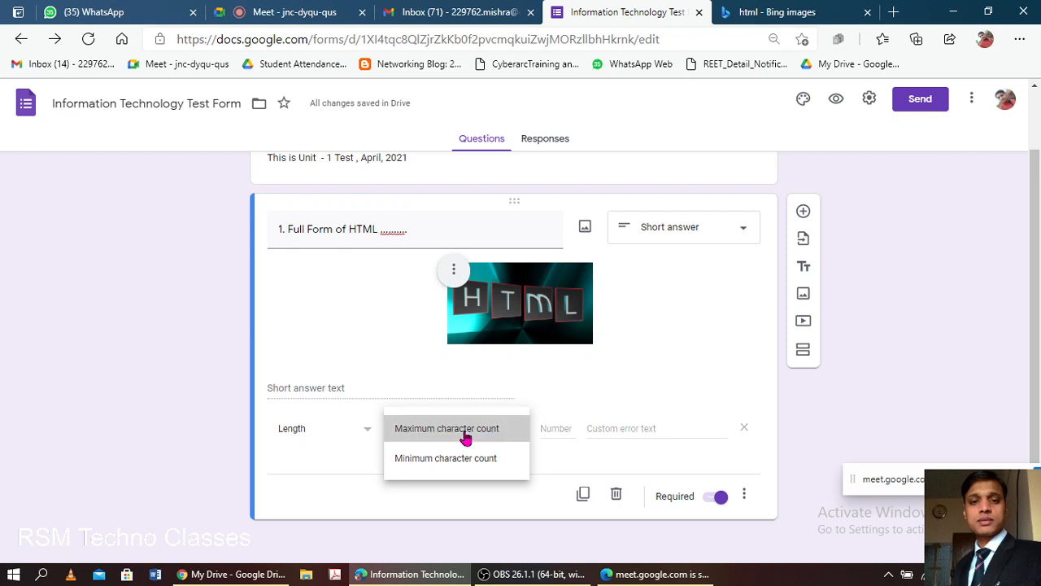
left_click(551, 430)
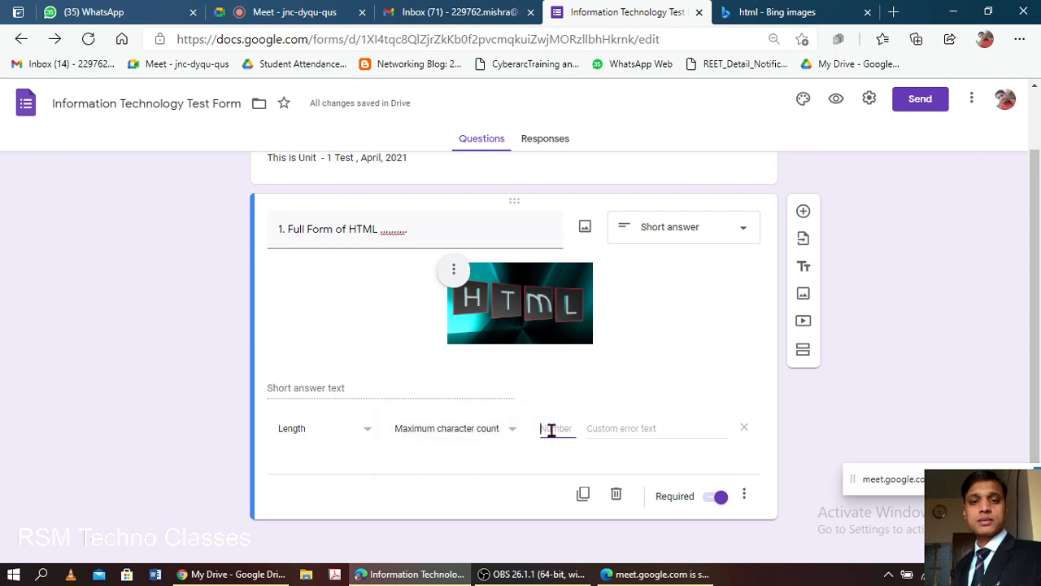
type("100")
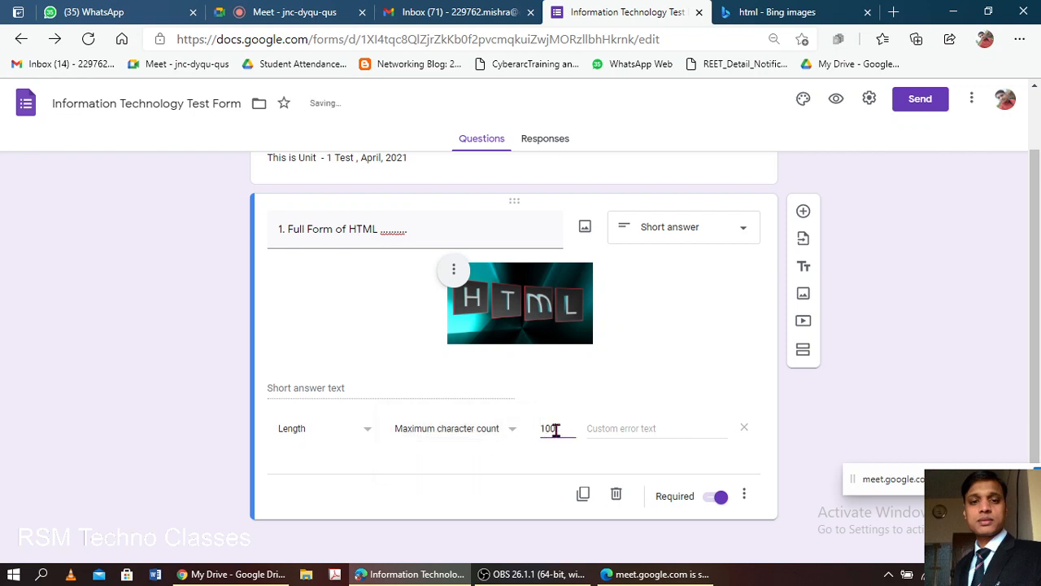
Enter "You have exceeded the limit" as the custom error text for the question's length validation.
left_click(616, 429)
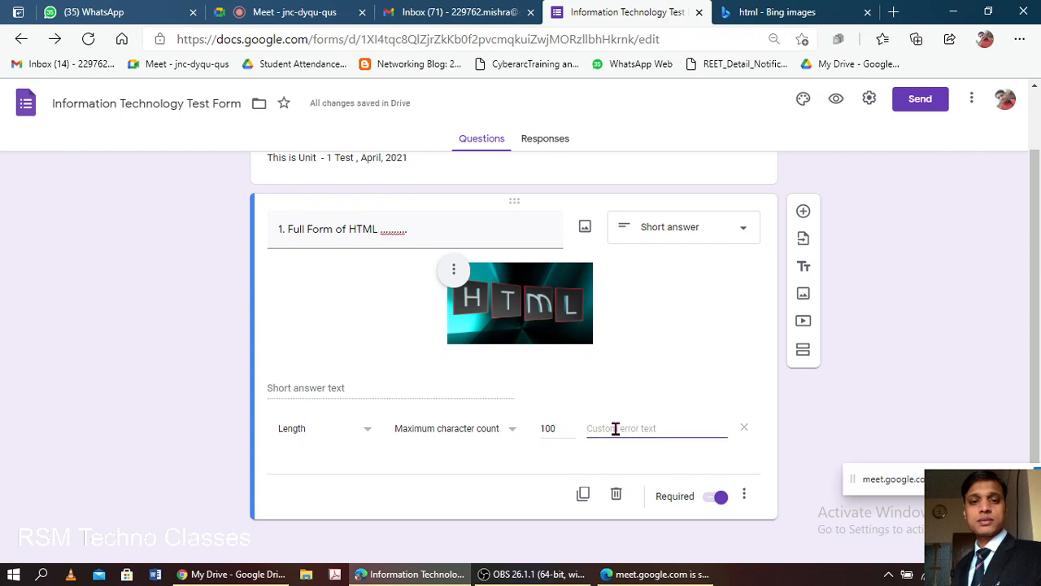
type("You have crossed the limmit")
key("BackSpace")
key("BackSpace")
key("BackSpace")
key("BackSpace")
key("BackSpace")
key("BackSpace")
key("BackSpace")
key("BackSpace")
key("BackSpace")
key("BackSpace")
key("BackSpace")
key("BackSpace")
key("BackSpace")
key("BackSpace")
key("BackSpace")
key("BackSpace")
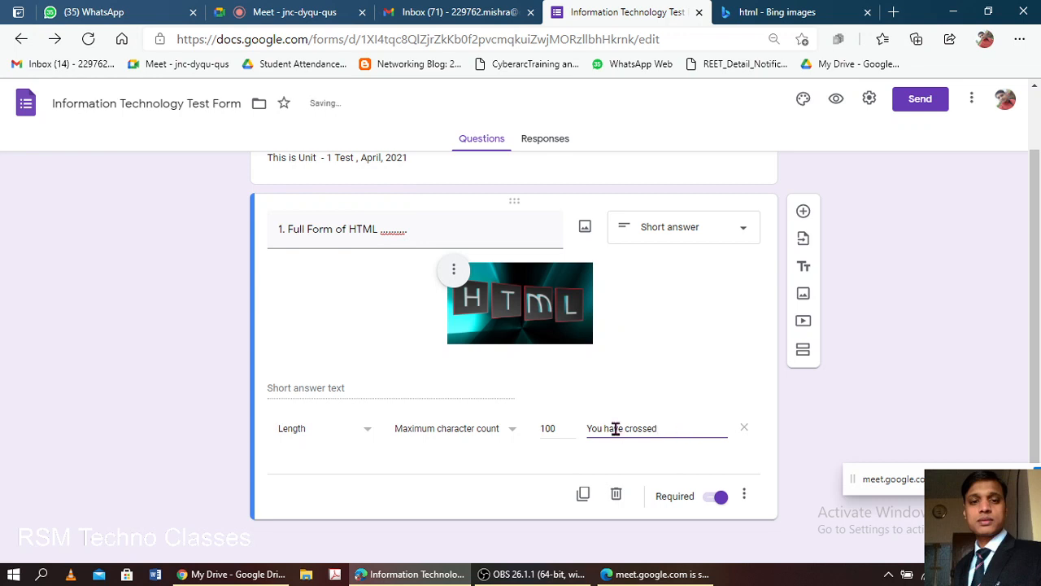
key("BackSpace")
key("BackSpace")
key("BackSpace")
key("BackSpace")
key("BackSpace")
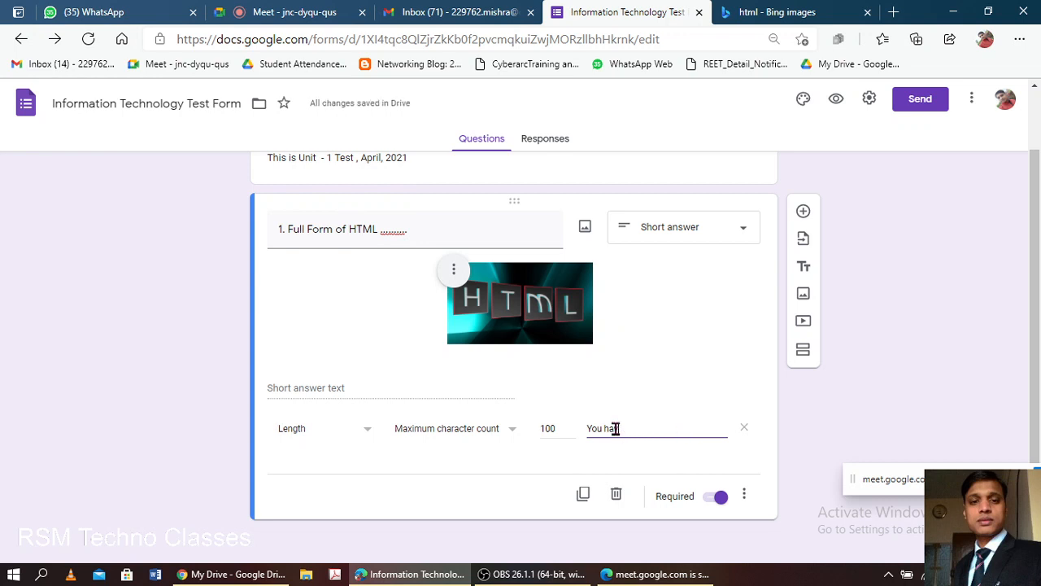
type("v")
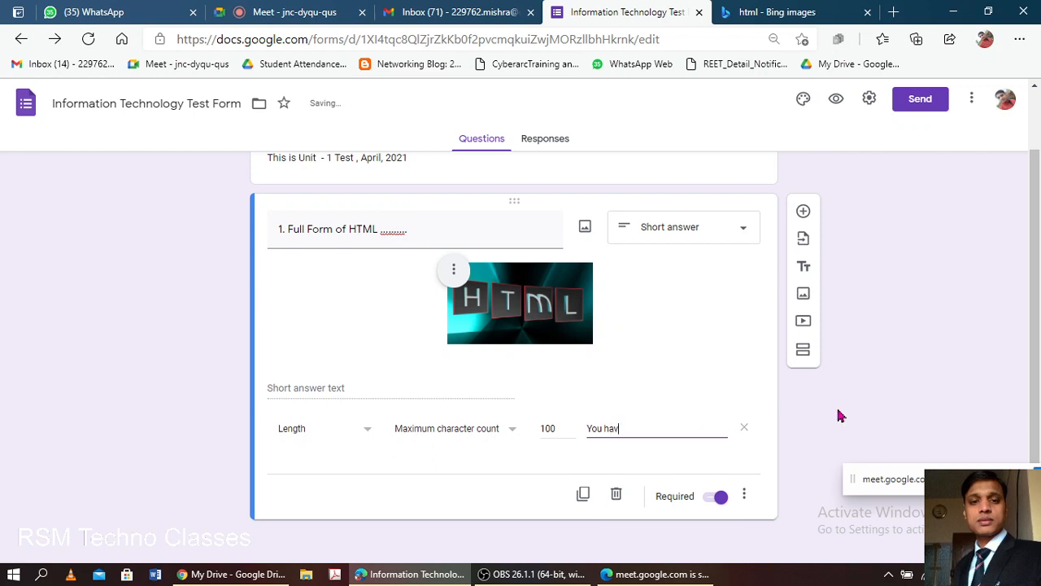
type("e exceed")
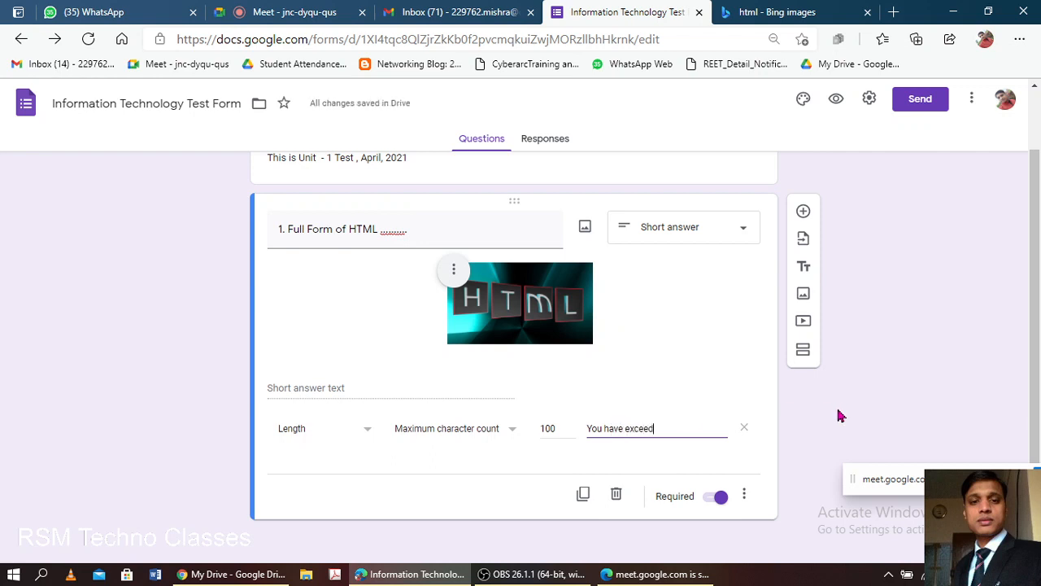
type("ed the ")
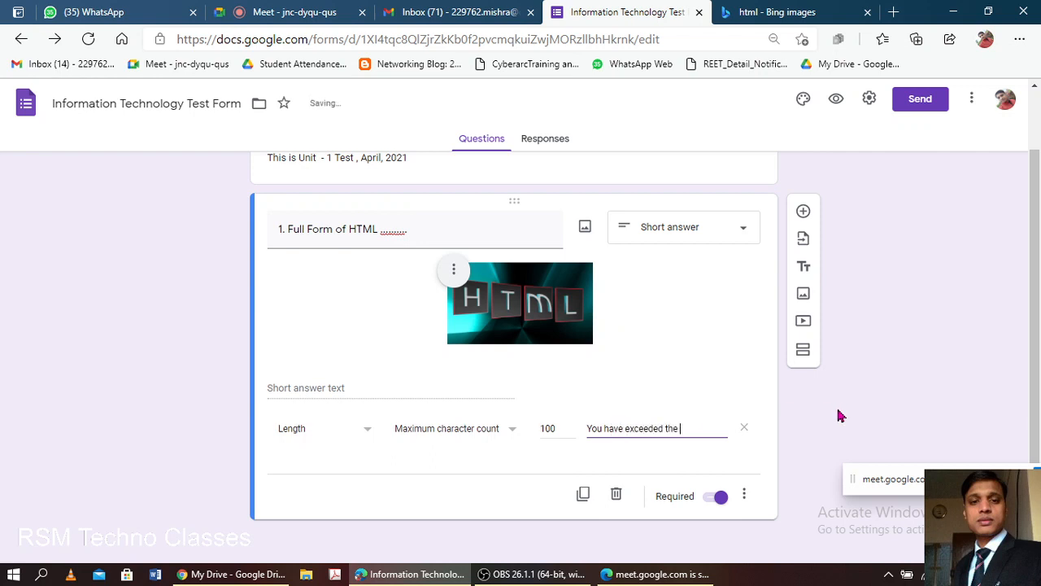
type("limit")
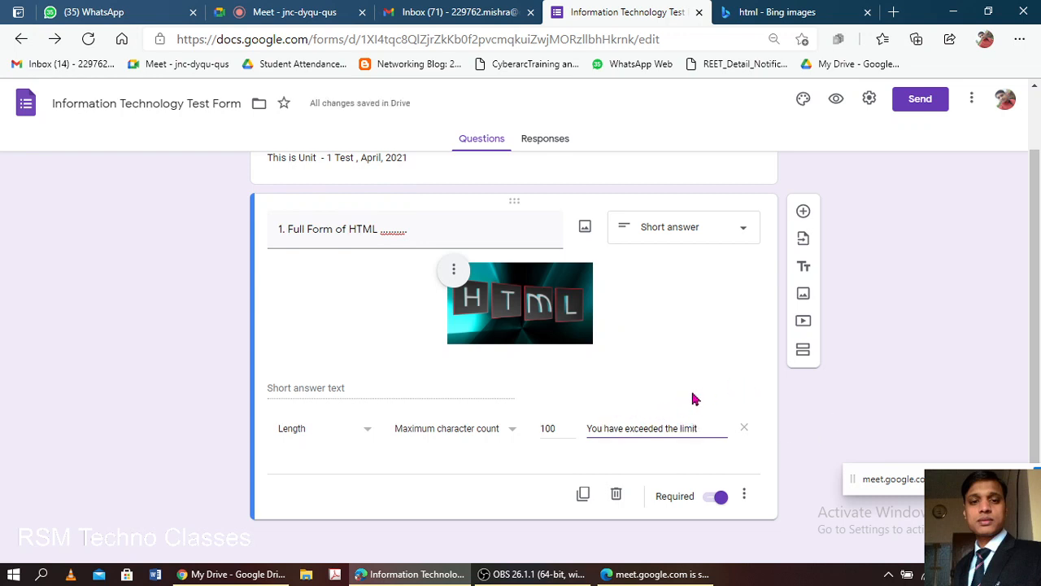
left_click(883, 394)
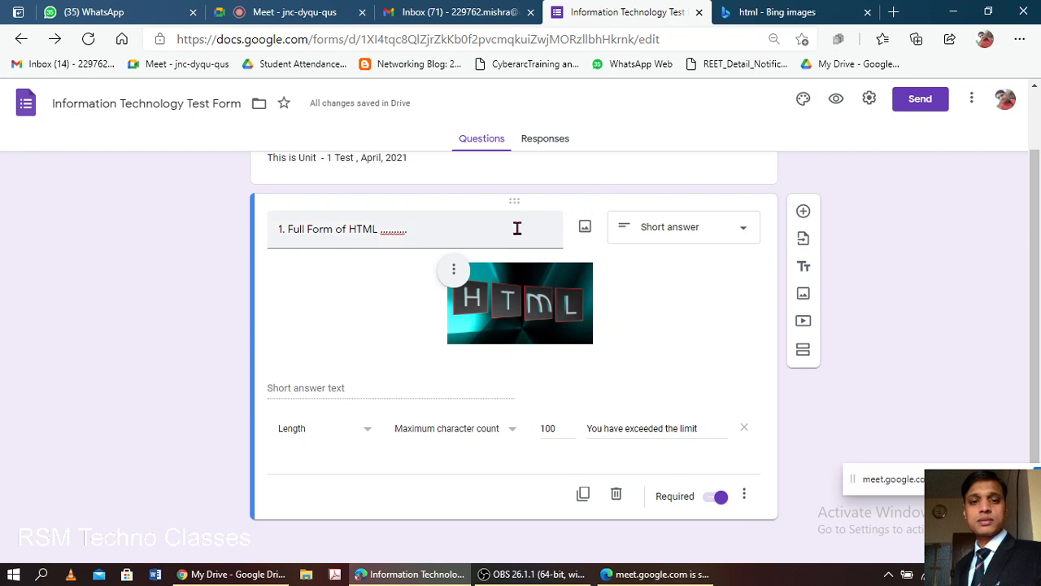
Close the html Bing images page, preview the test form and select the question's answer field.
scroll(593, 323, "up", 1)
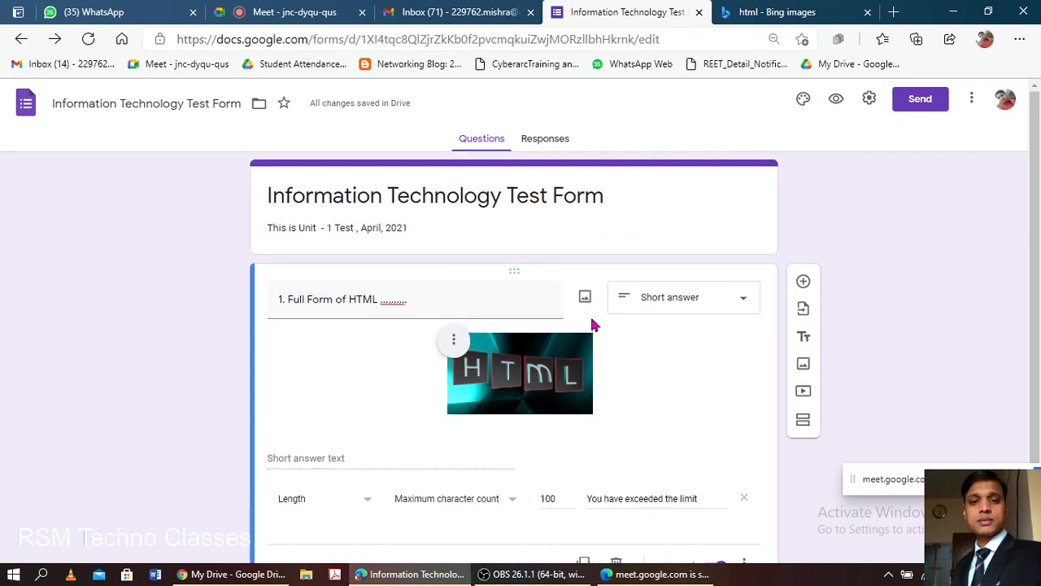
scroll(593, 324, "down", 1)
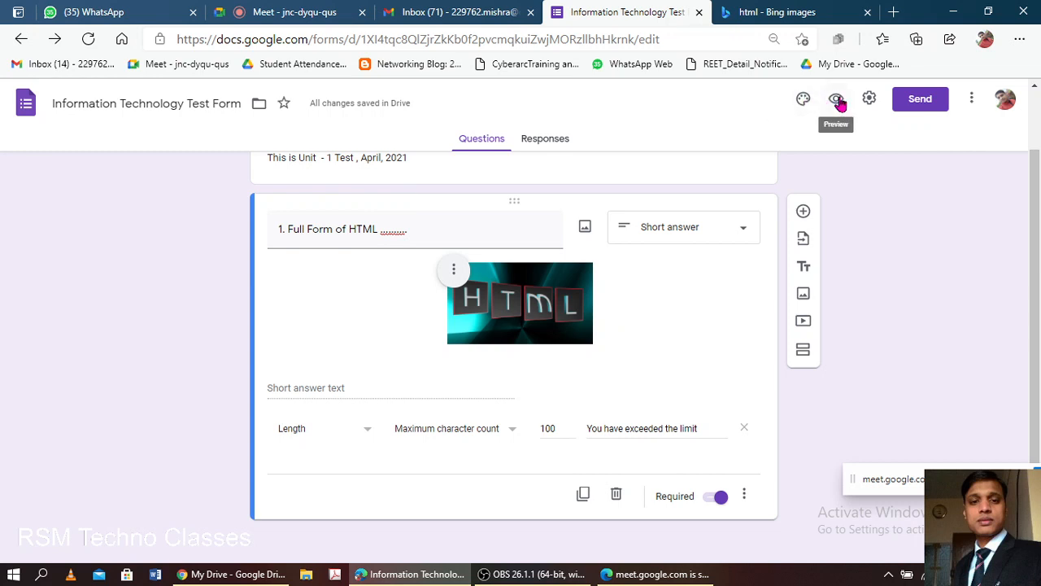
left_click(867, 12)
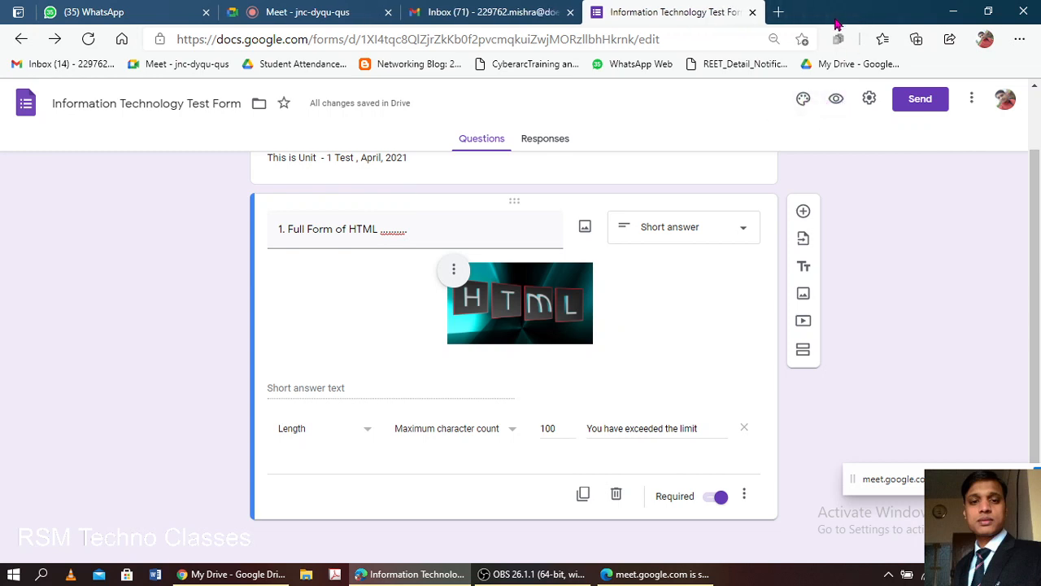
left_click(837, 99)
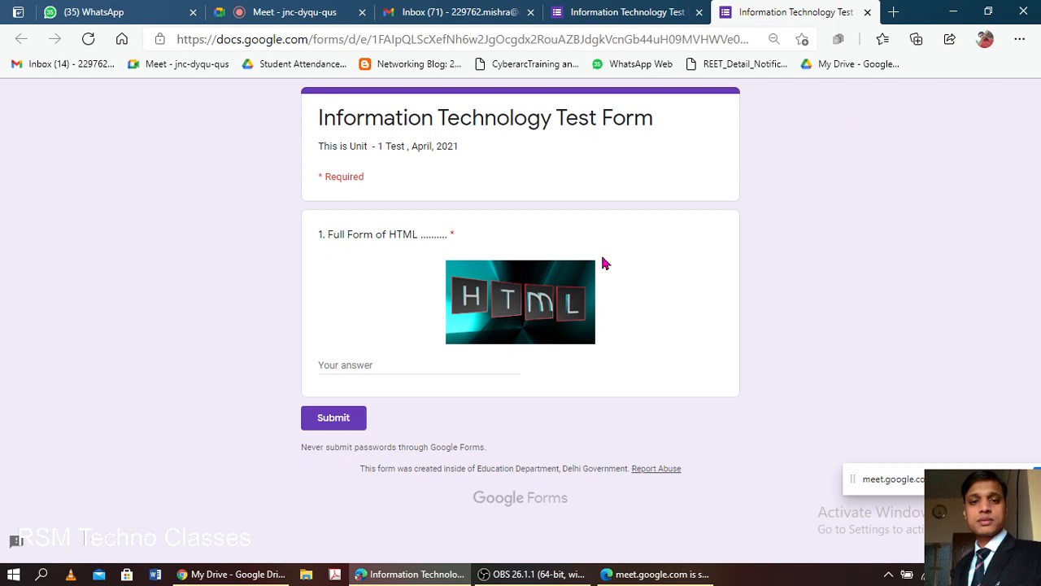
left_click(396, 366)
Return to the form editor and set the question's maximum character count to 5.
left_click(655, 11)
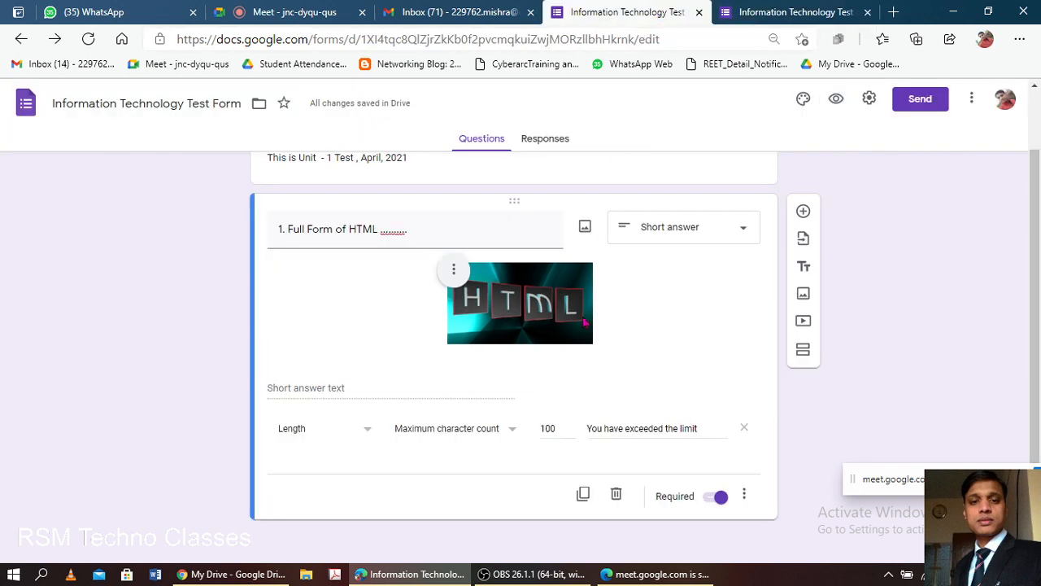
left_click(563, 428)
key("BackSpace")
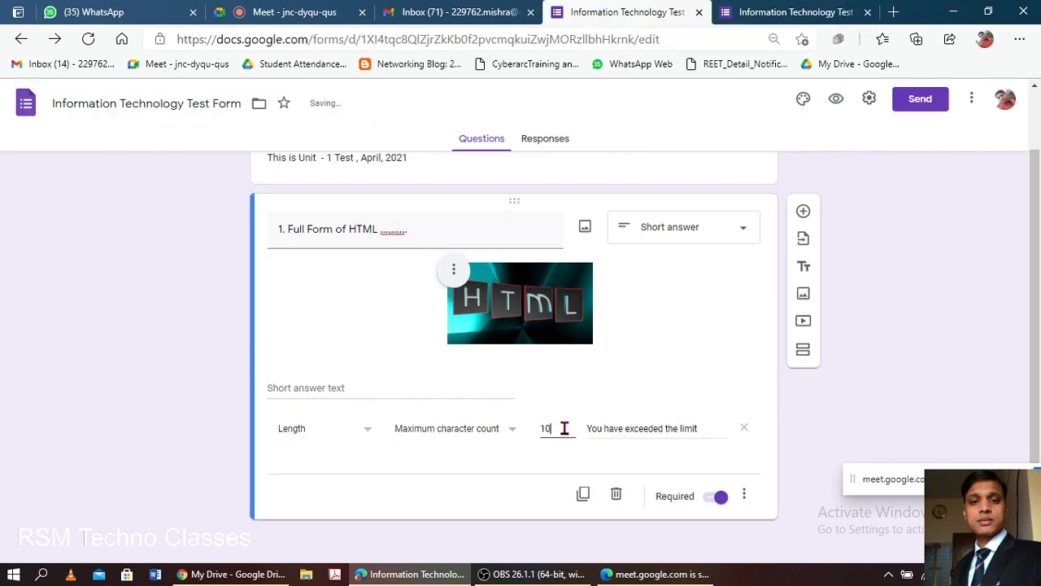
type("5")
double_click(564, 428)
type("5")
left_click(719, 348)
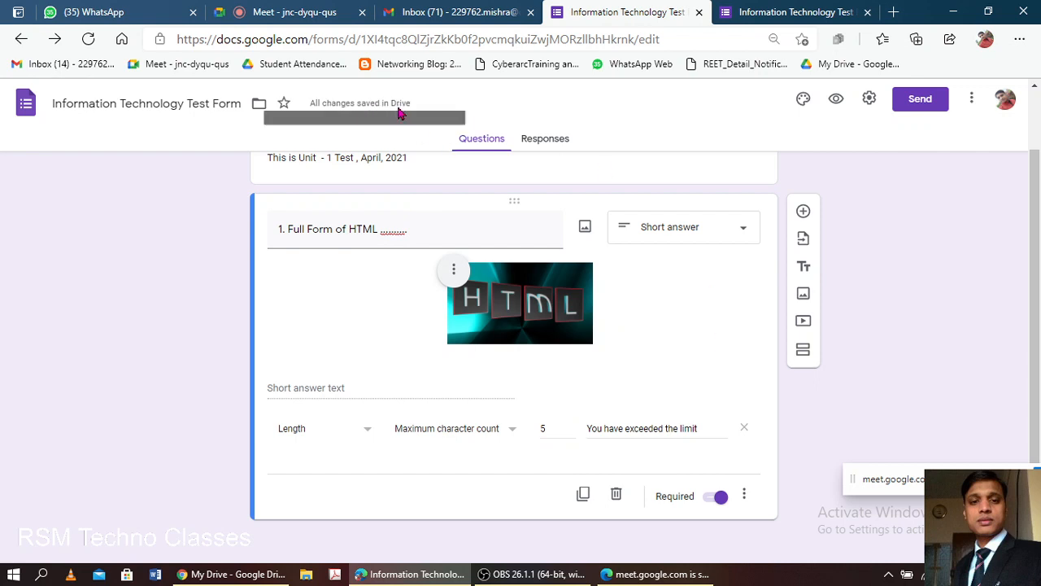
Change the question's maximum character count to 45 and back to 5.
mouse_move(381, 112)
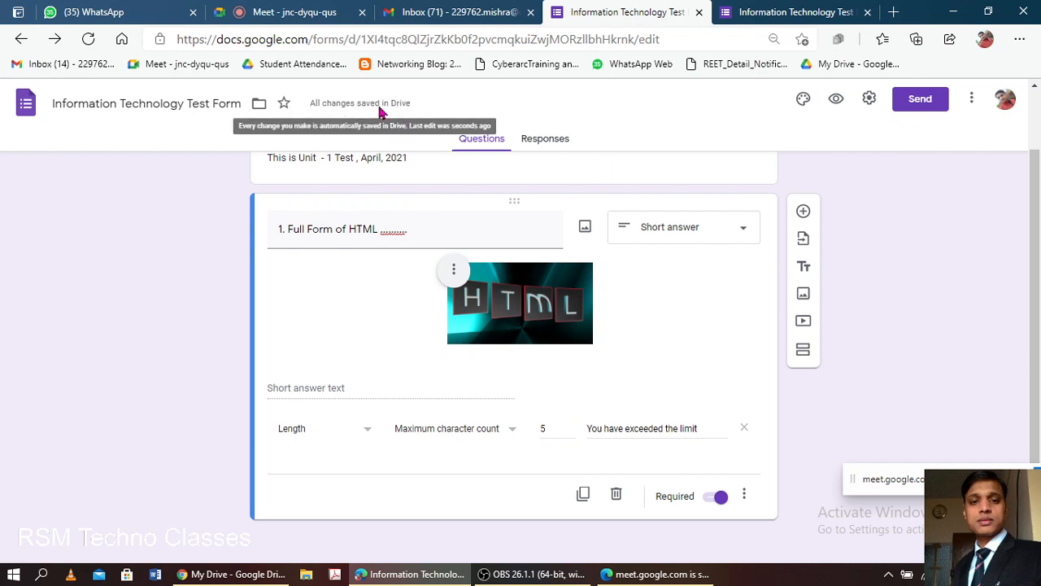
double_click(563, 428)
type("45")
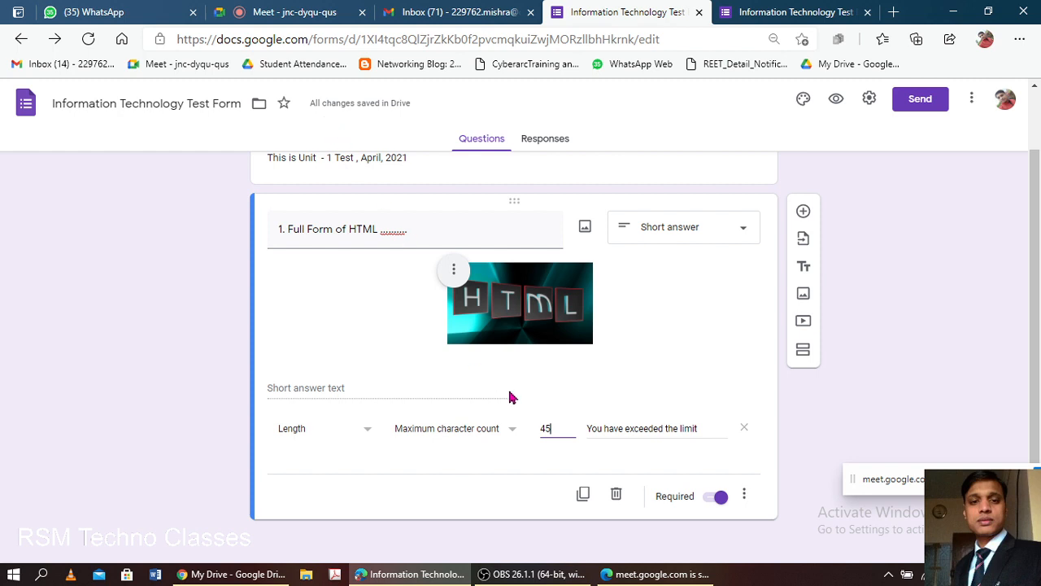
key("BackSpace")
key("BackSpace")
type("5")
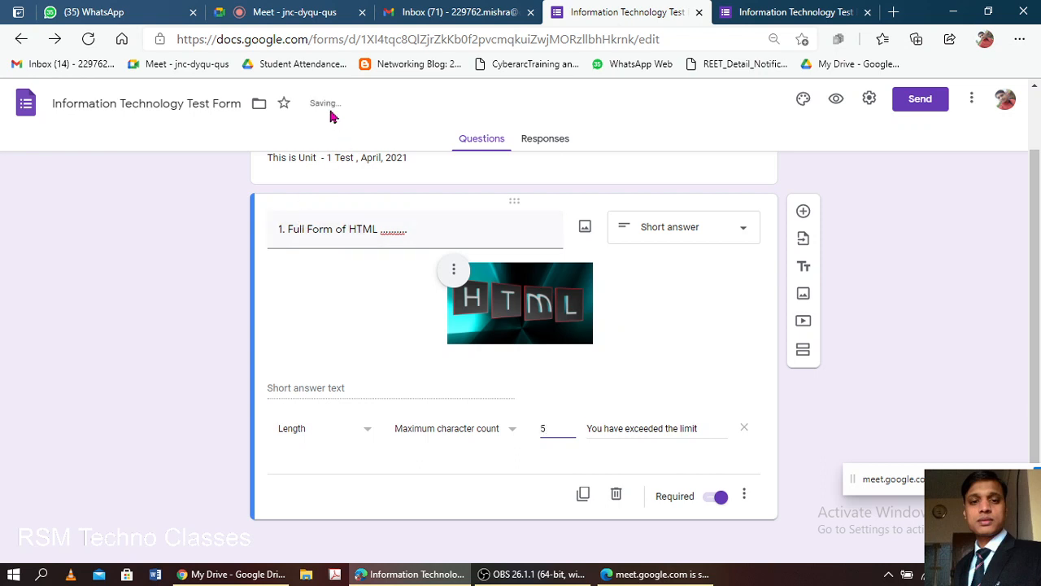
Switch to the form preview and reload it.
left_click(780, 12)
left_click(754, 41)
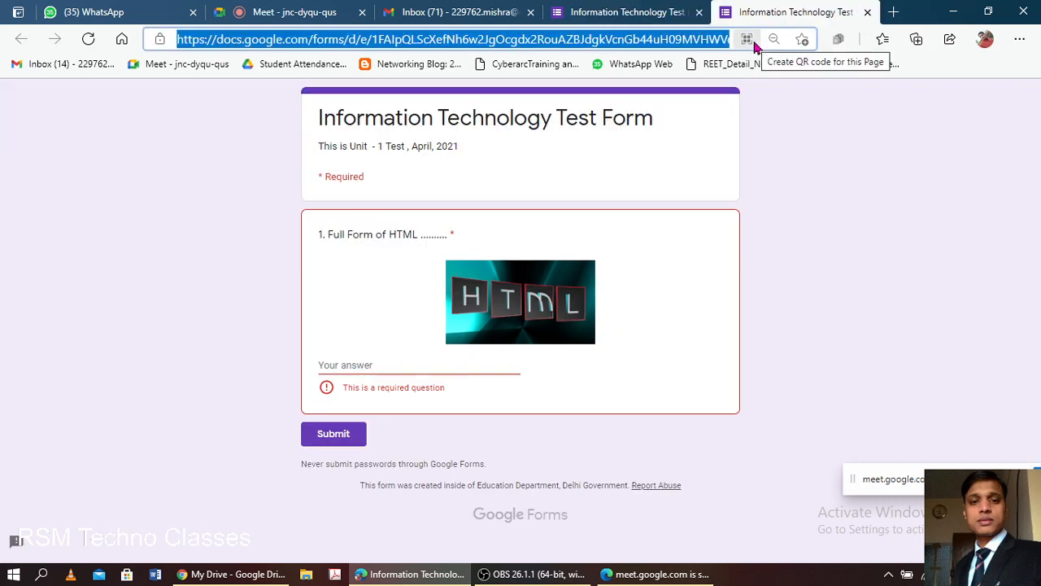
key("Return")
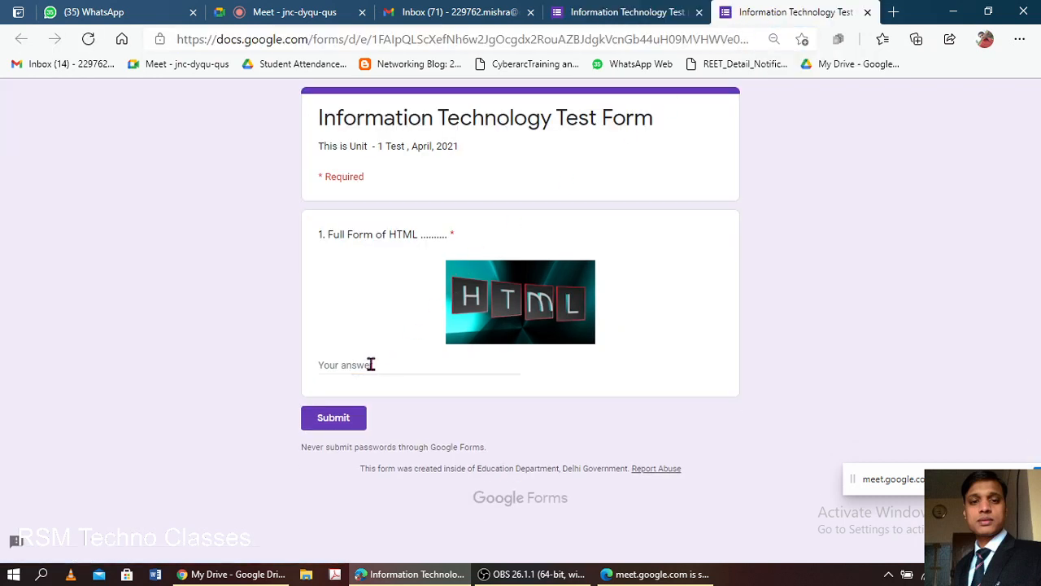
Test the preview's HTML answer field by leaving it empty, enter 142535666, and compare with the length rule in the form editor.
left_click(370, 364)
left_click(517, 431)
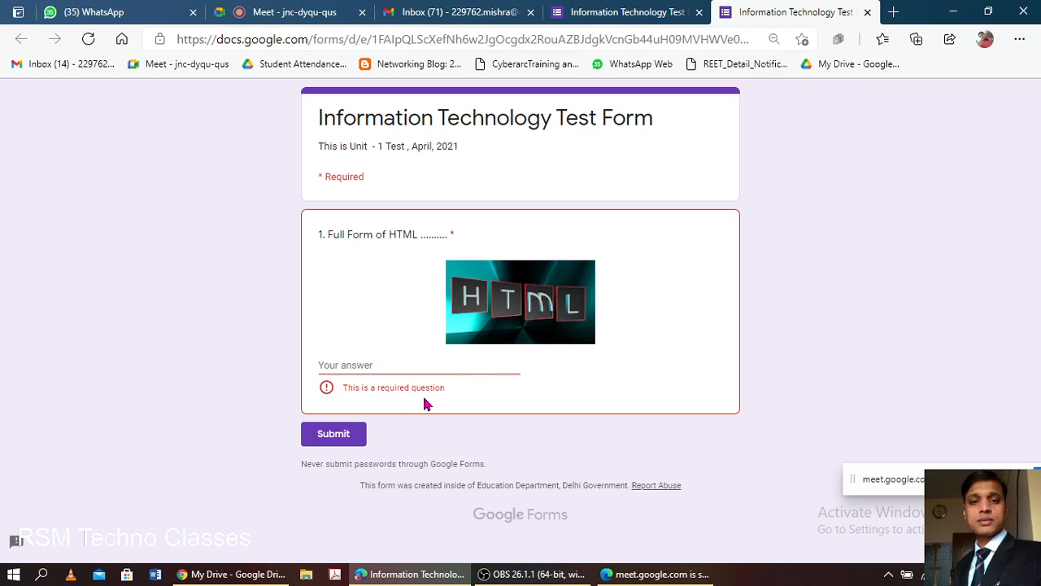
left_click(407, 370)
type("142535666")
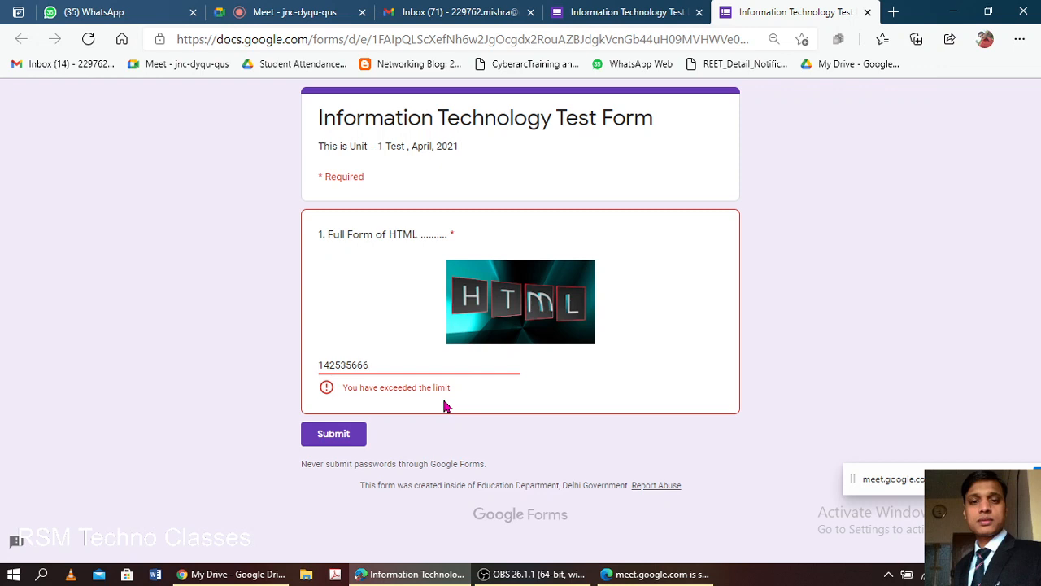
left_click(611, 11)
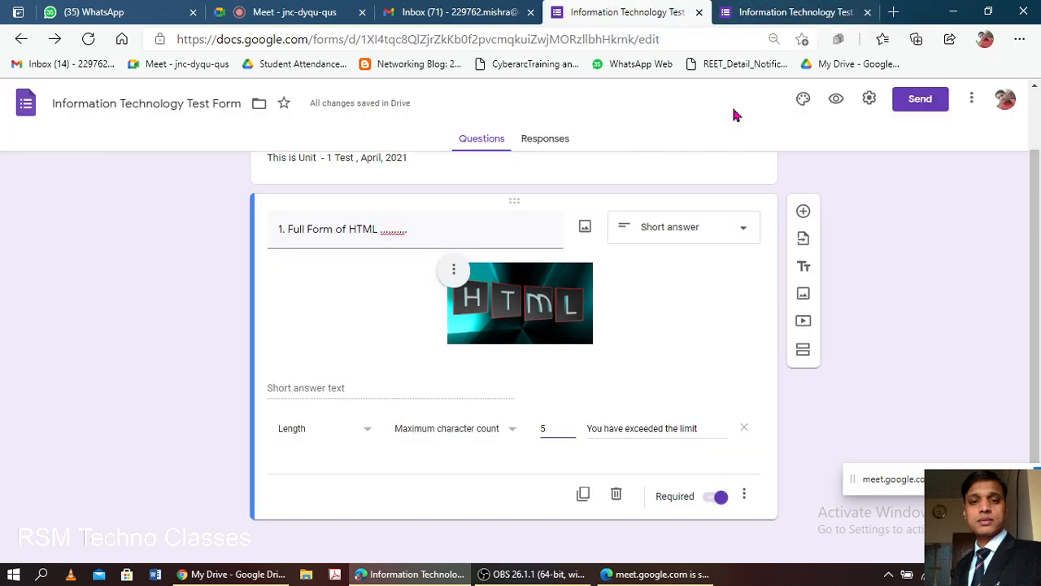
left_click(802, 11)
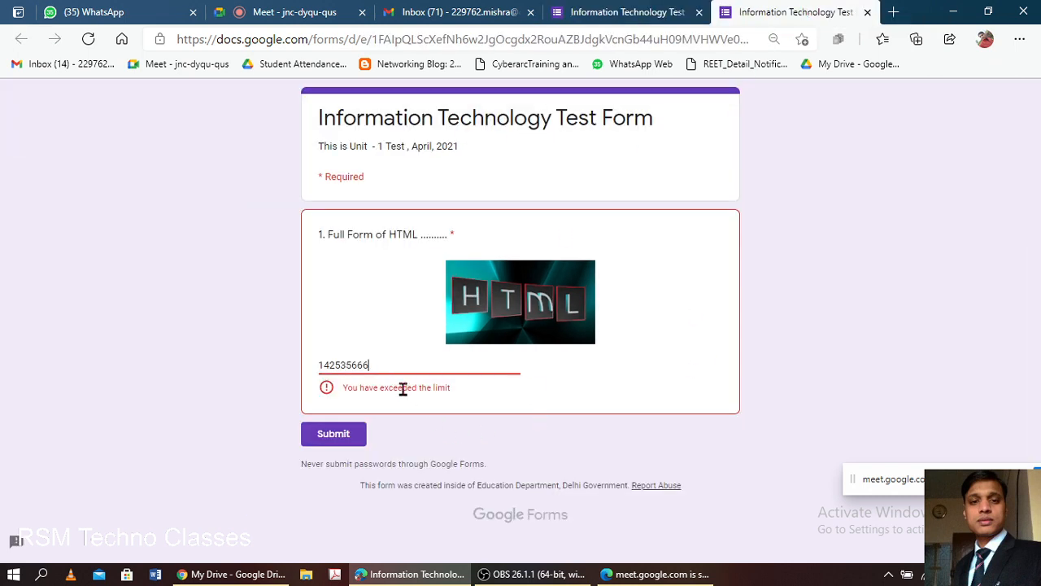
Test the character limit by cutting the answer to 142, extending it to 142456 and shortening it to 14245.
key("BackSpace")
key("BackSpace")
key("BackSpace")
key("BackSpace")
key("BackSpace")
key("BackSpace")
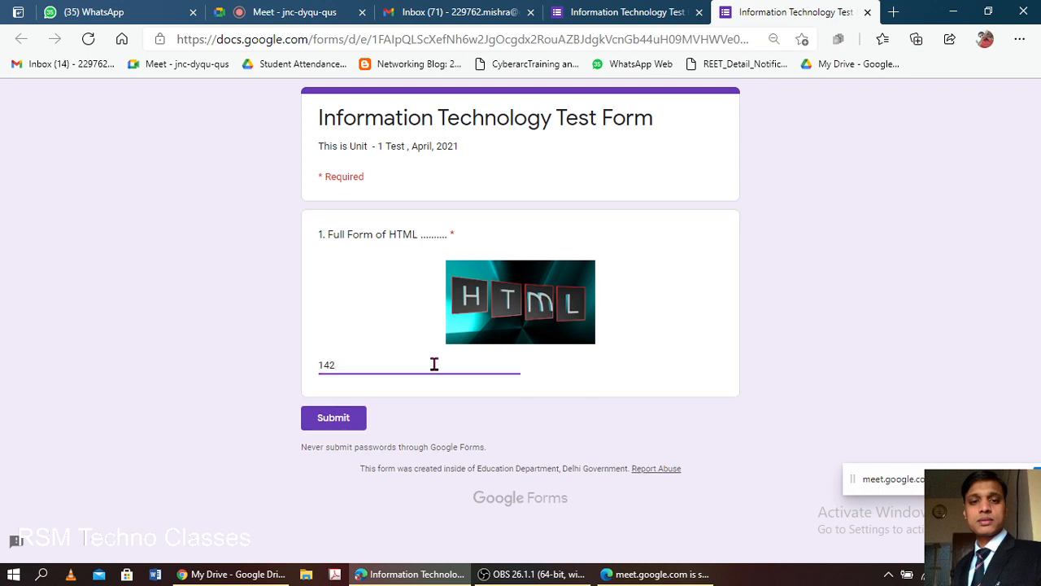
type("456")
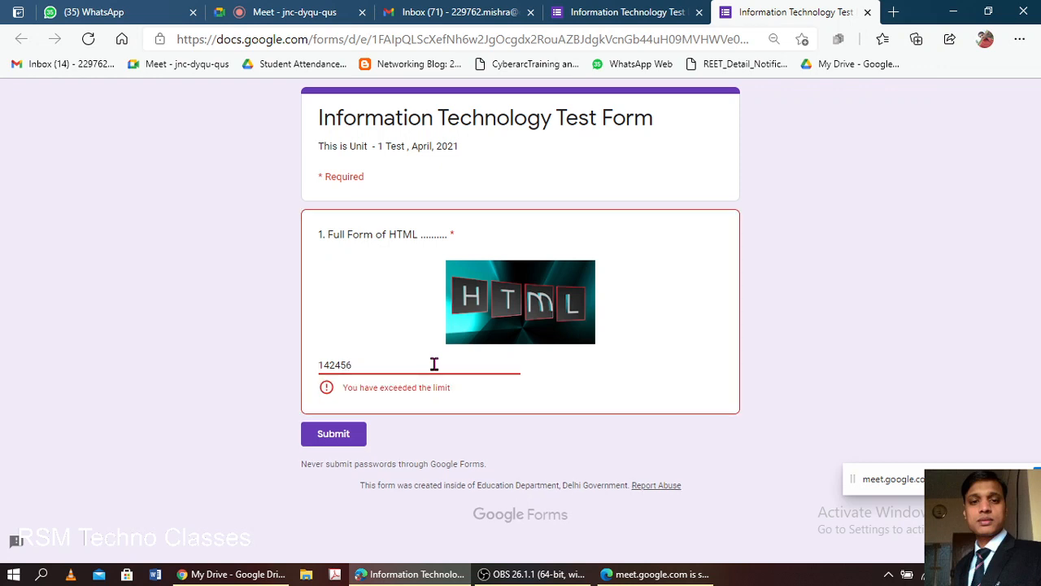
key("BackSpace")
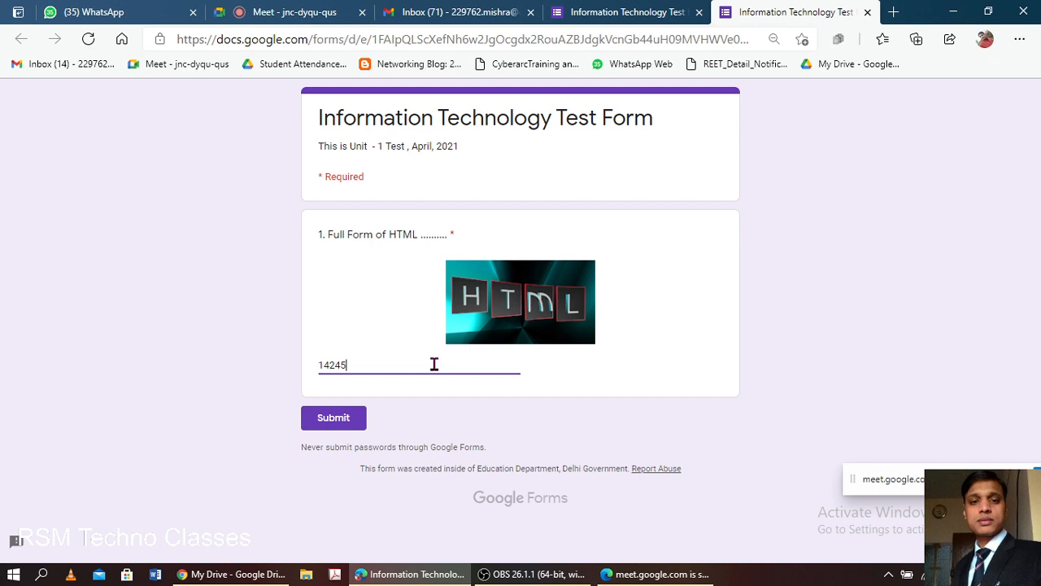
Return to the form editor and set the HTML question's maximum character count to 20.
left_click(659, 8)
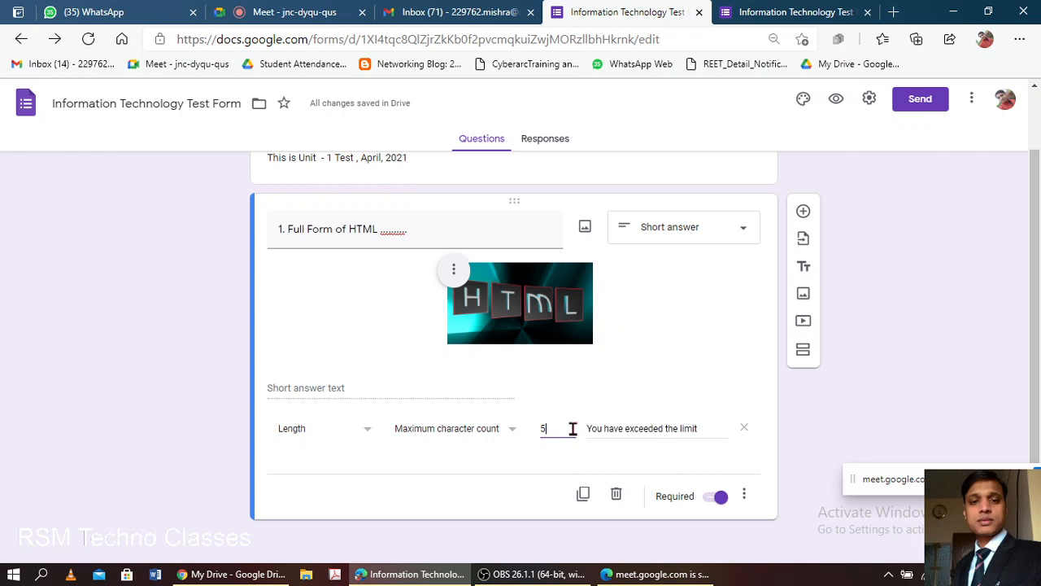
key("BackSpace")
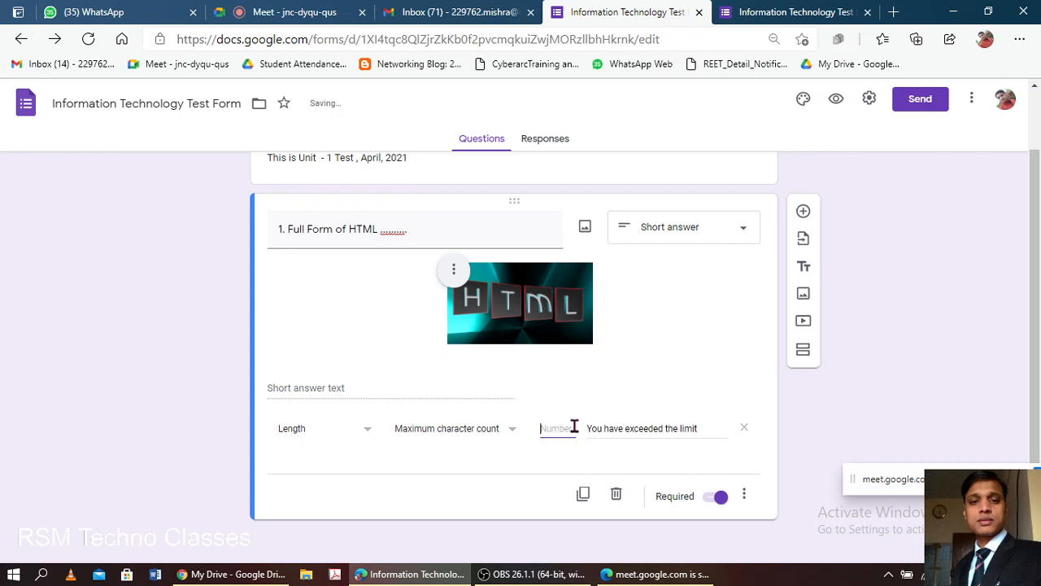
type("20")
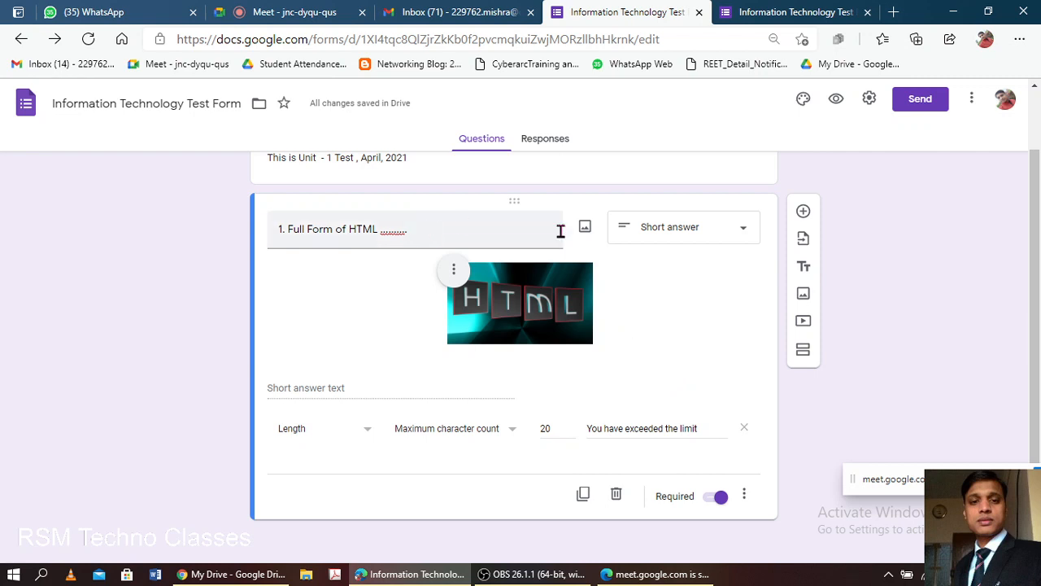
Review the edited HTML question, check the Google Meet call and return to the form editor.
scroll(508, 276, "up", 2)
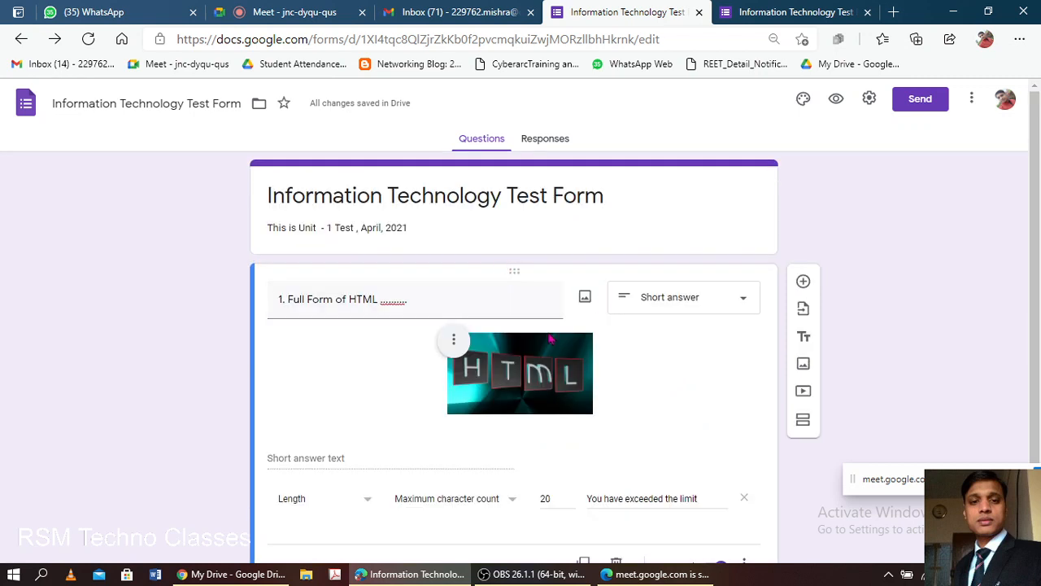
scroll(539, 386, "down", 2)
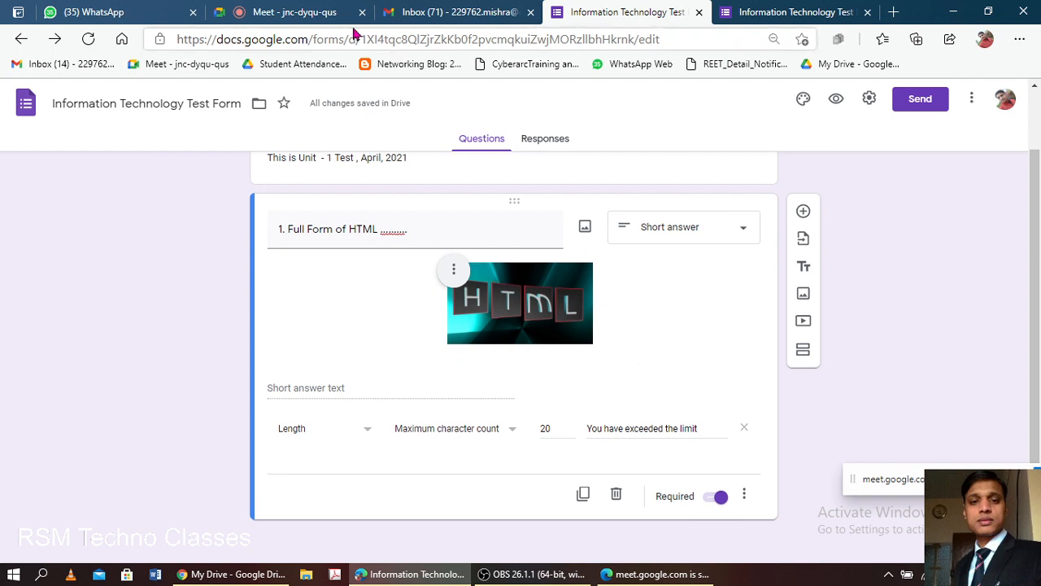
left_click(285, 10)
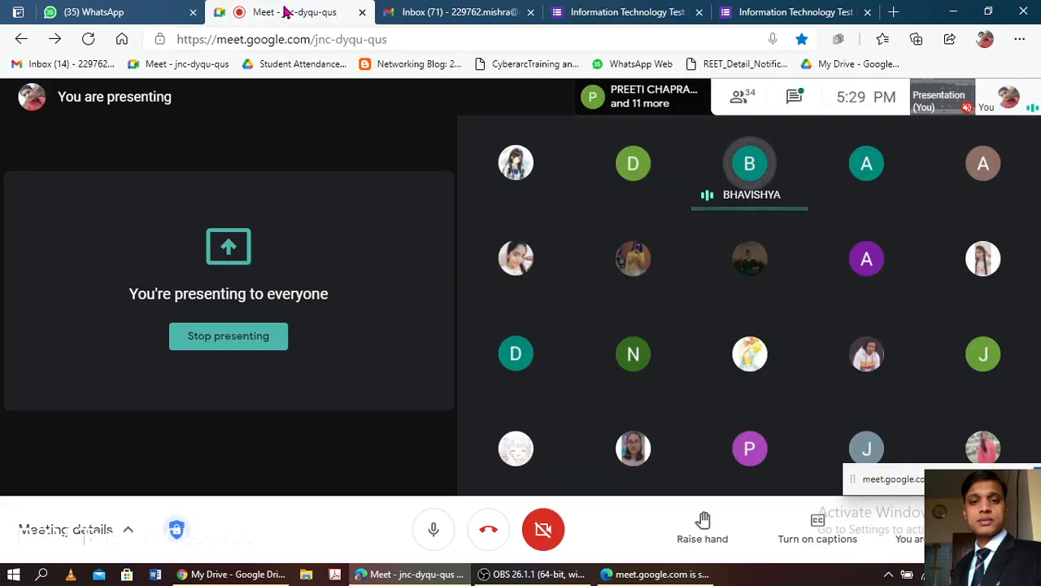
left_click(651, 15)
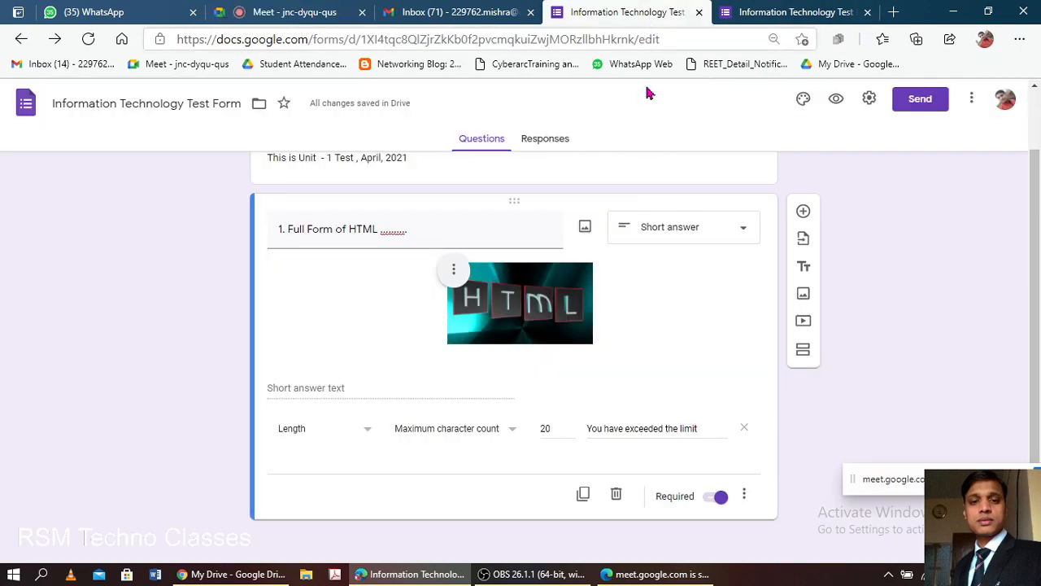
Add a second question titled "2. What is animation ?" below the HTML question, keeping the Multiple choice type.
left_click(804, 213)
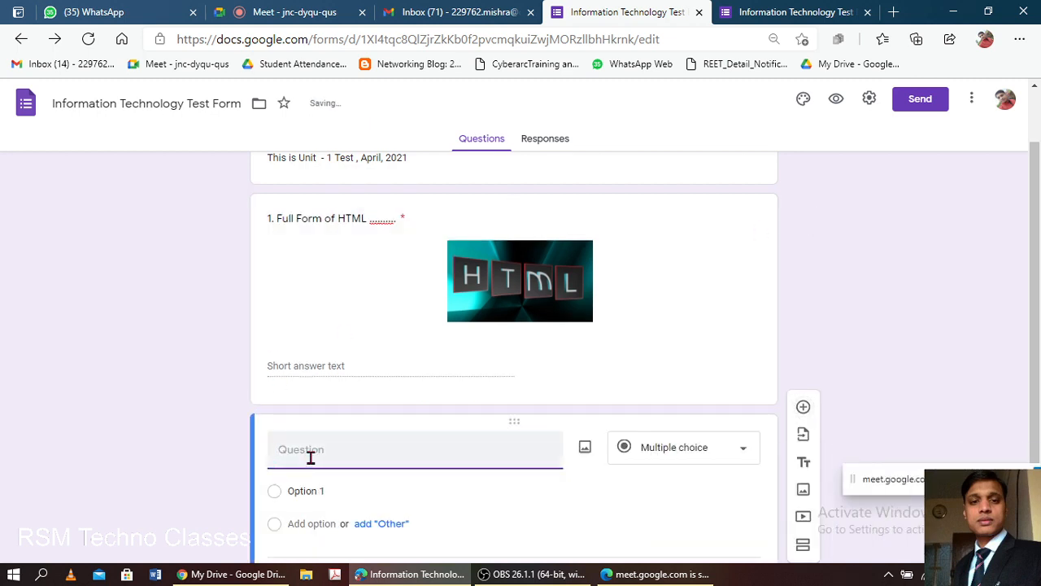
type("2.")
left_click(669, 448)
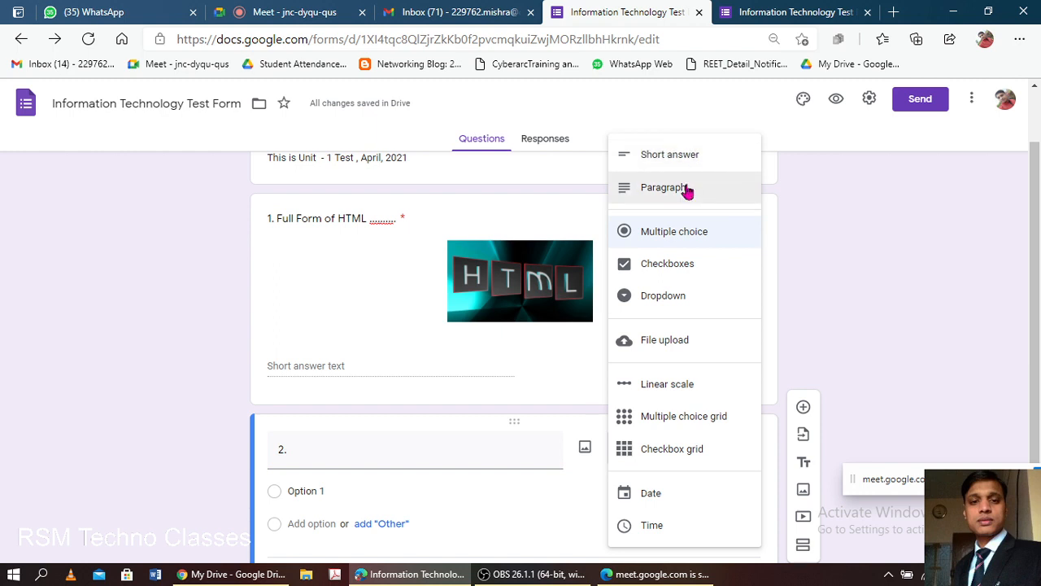
left_click(345, 459)
left_click(362, 443)
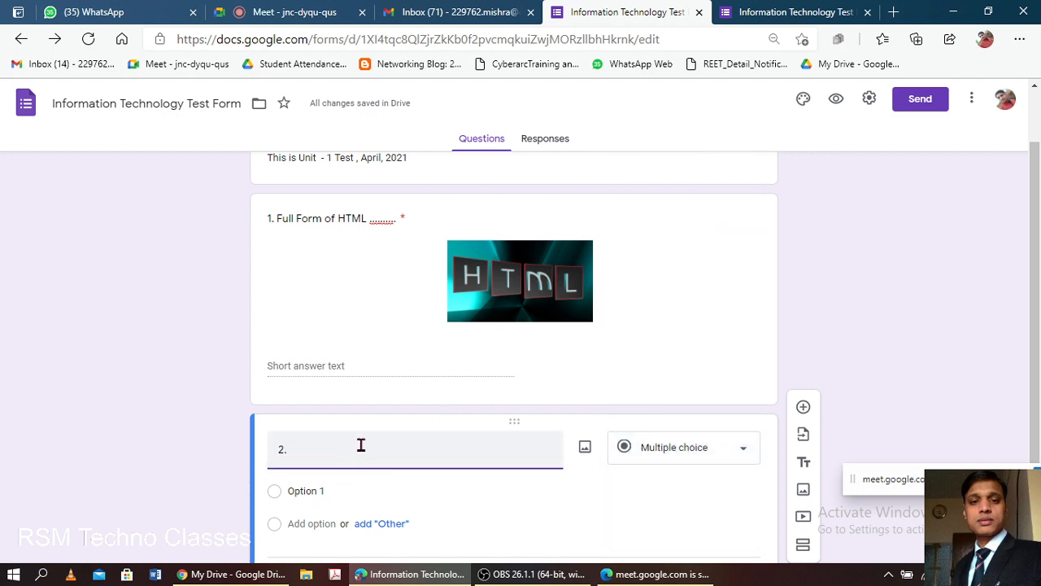
type("What ")
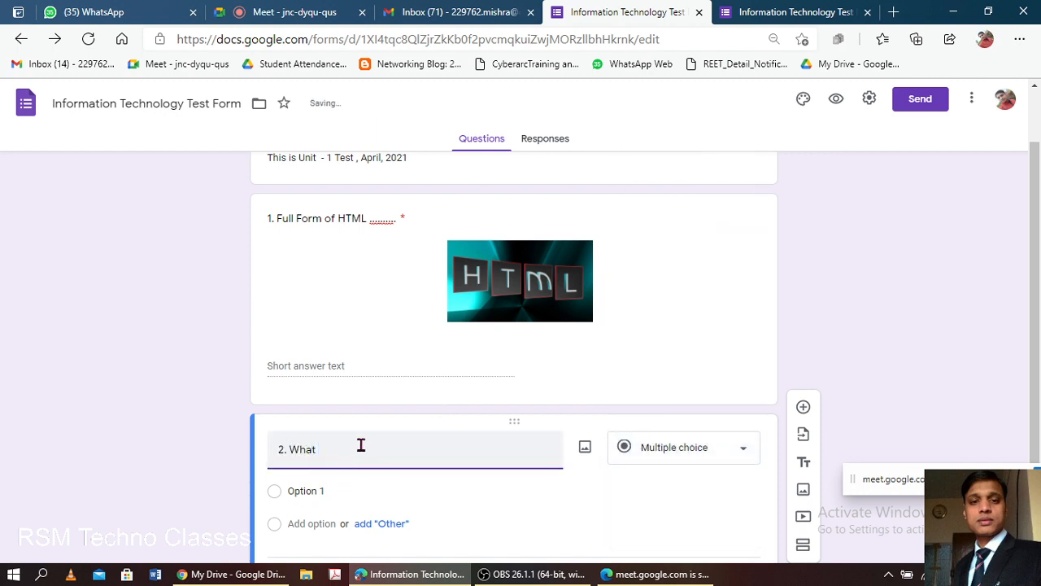
type("is animation ?")
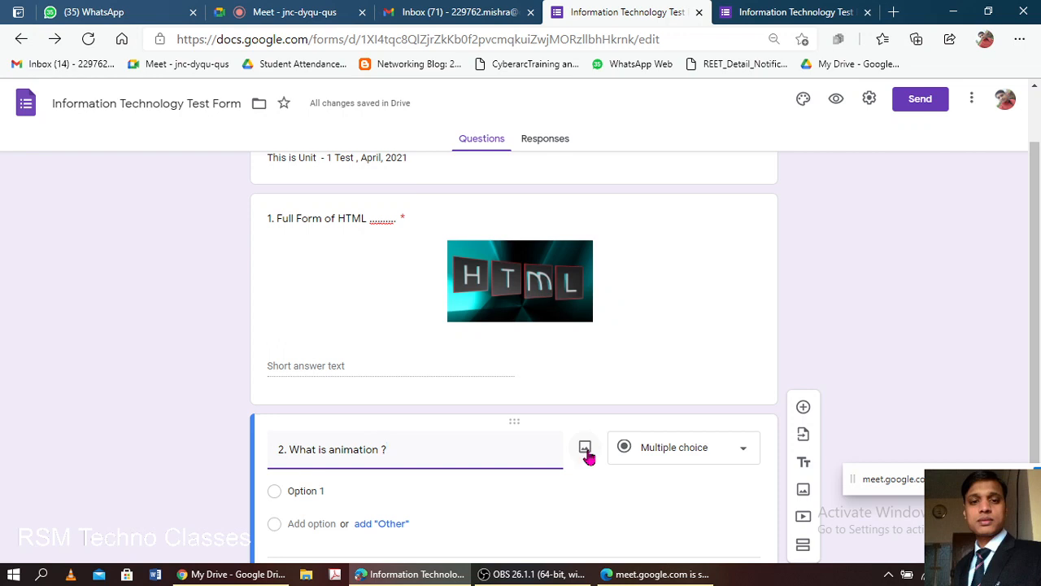
Start inserting an image into question 2 and search Google Images for "animation".
left_click(586, 451)
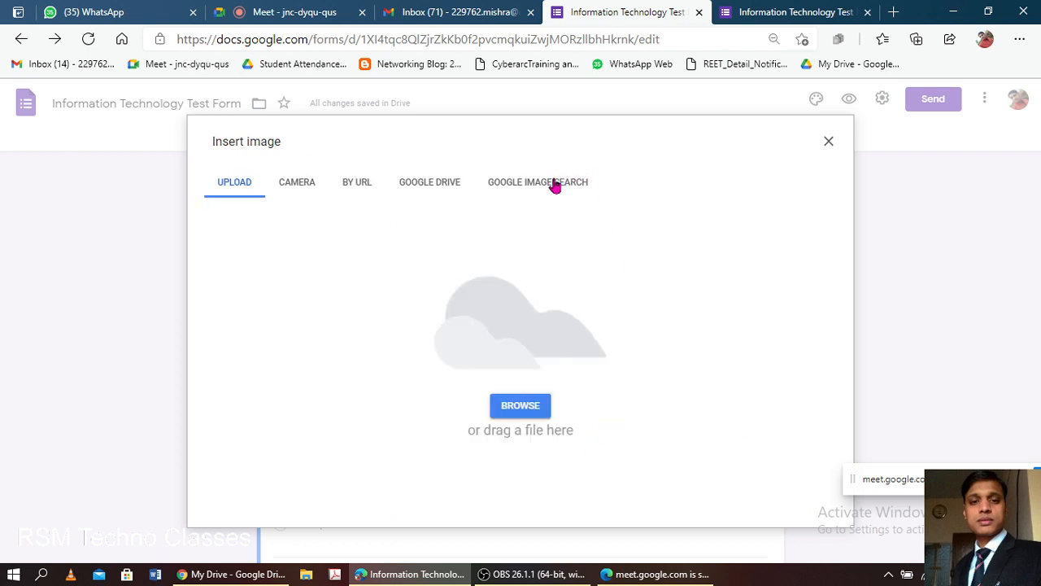
left_click(555, 181)
type("an")
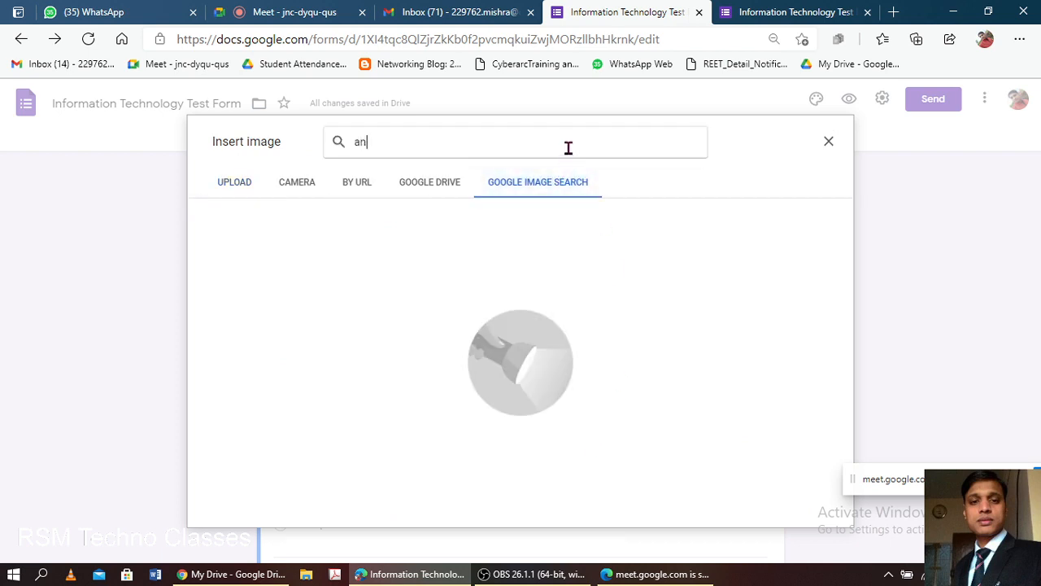
type("imatio")
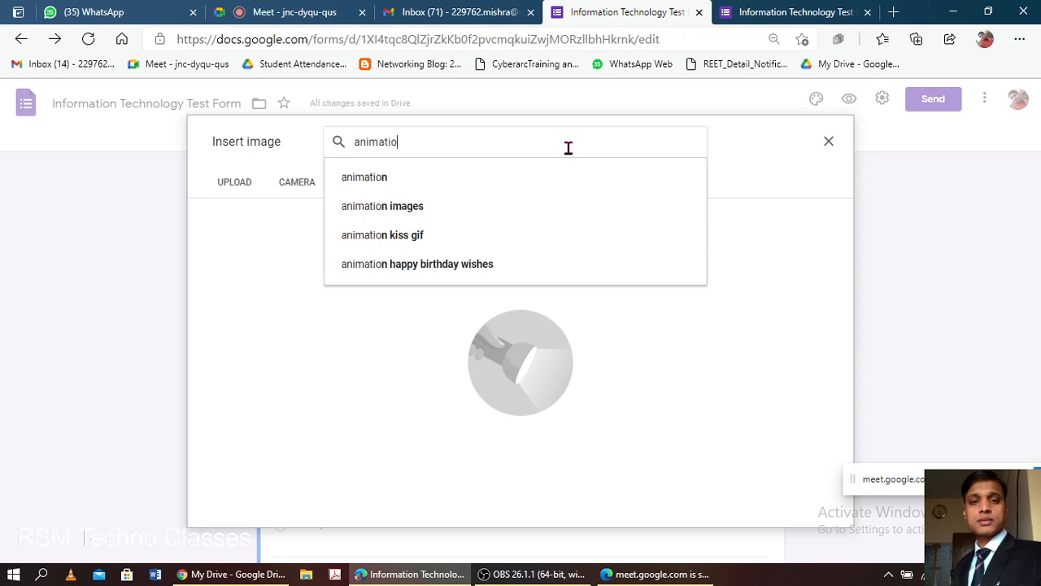
type("n")
key("Return")
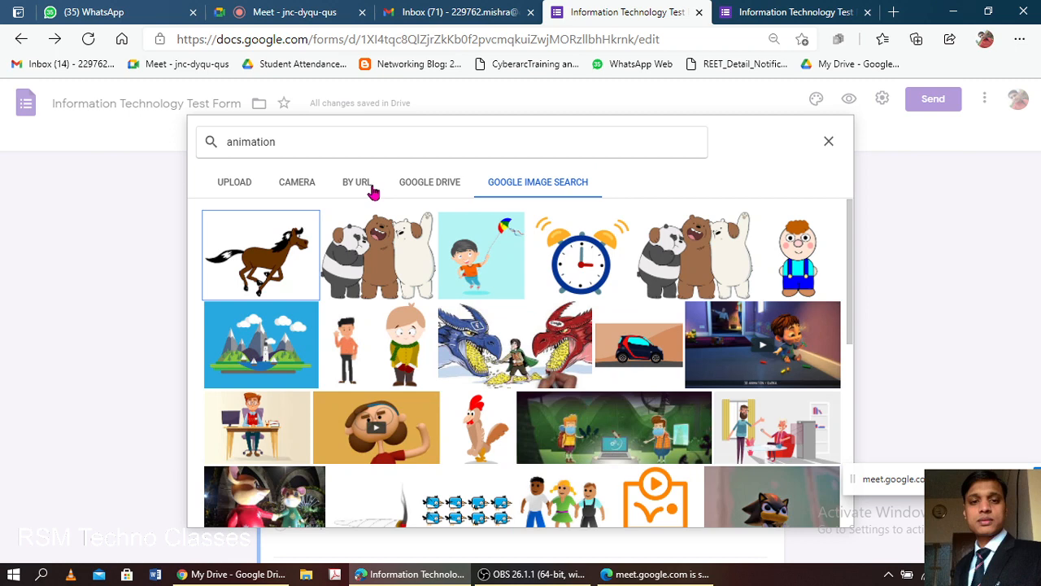
Insert the cartoon girl with round glasses on an orange background from the search results into question 2.
scroll(467, 279, "down", 4)
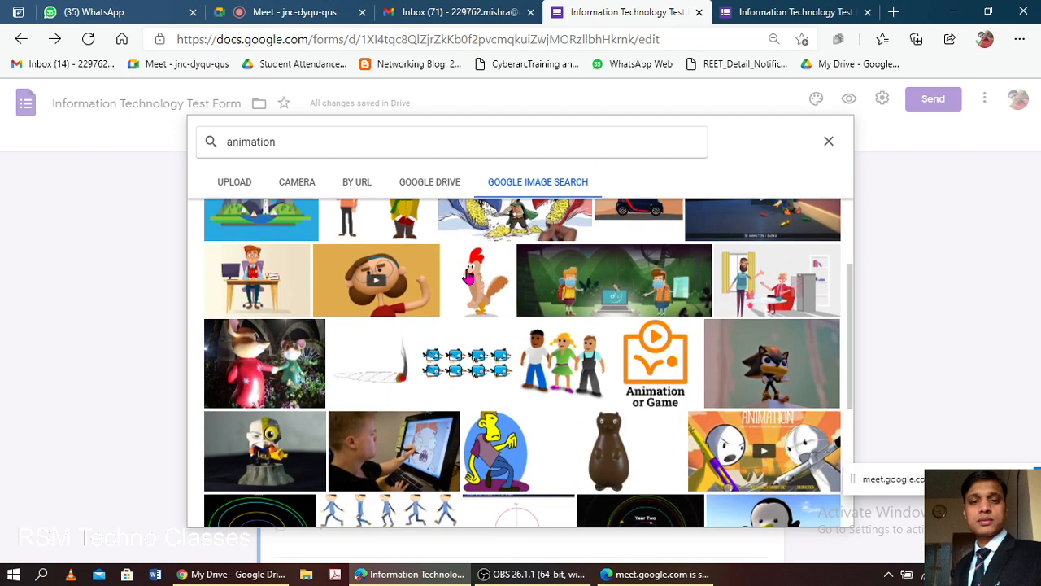
scroll(468, 279, "up", 1)
scroll(469, 279, "down", 2)
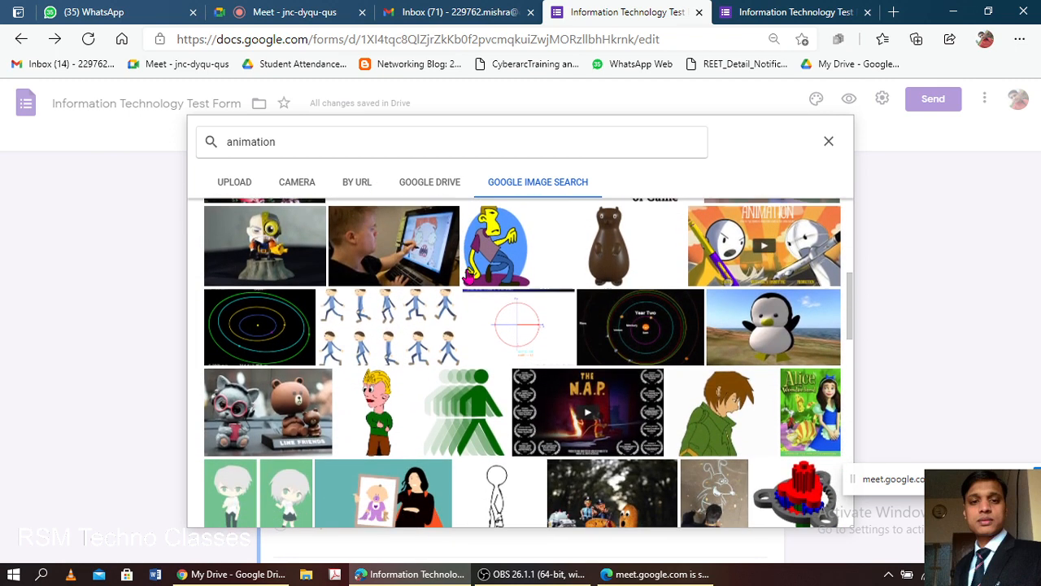
scroll(468, 279, "up", 5)
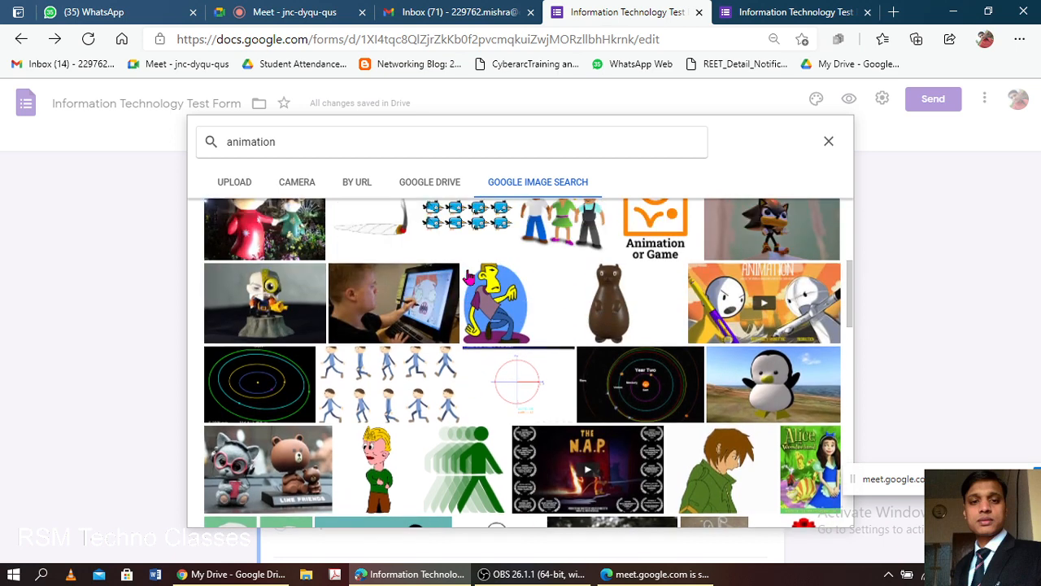
scroll(470, 279, "down", 1)
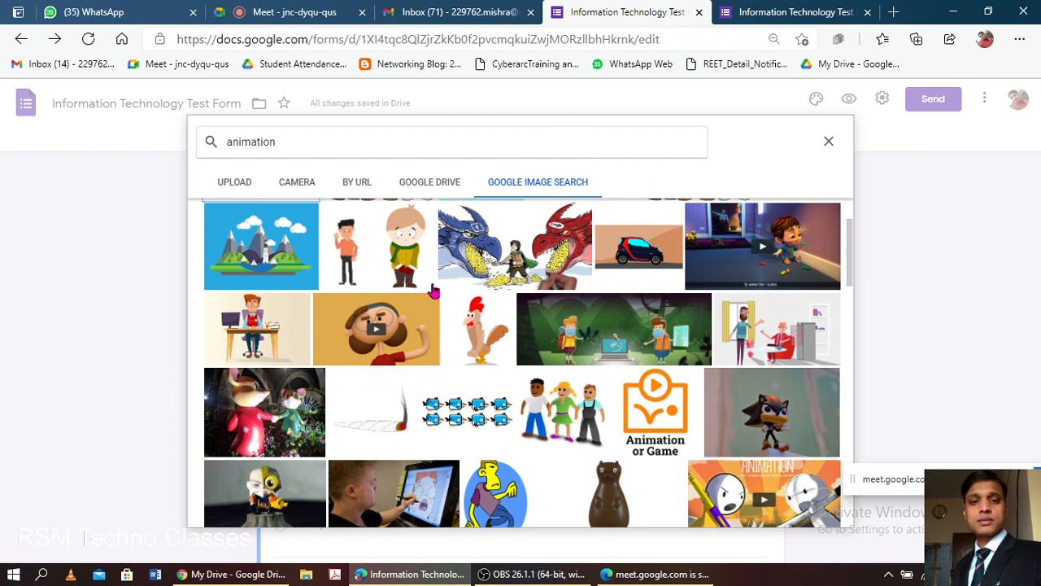
scroll(427, 301, "down", 2)
scroll(419, 312, "up", 1)
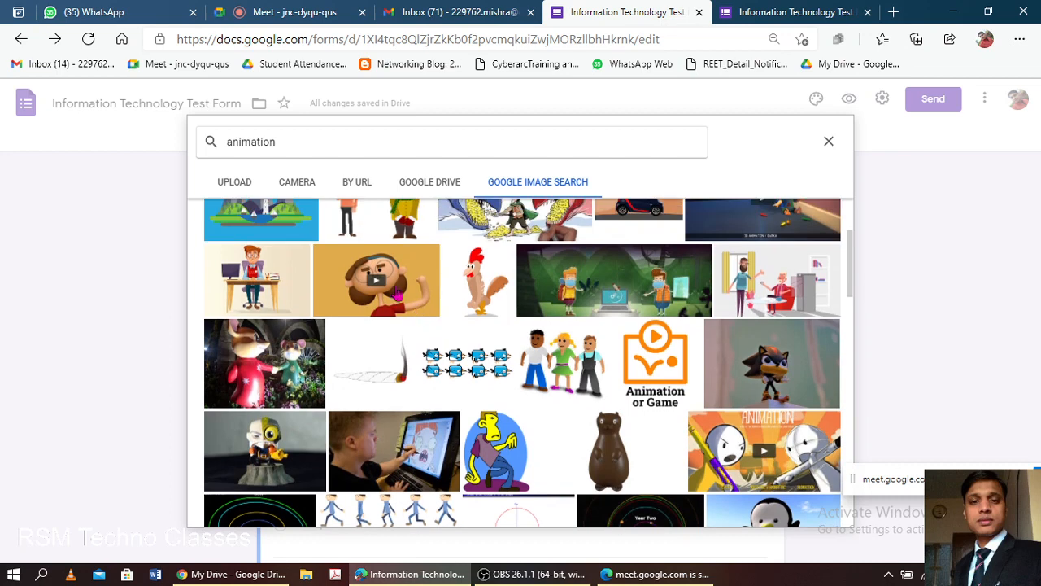
left_click(378, 278)
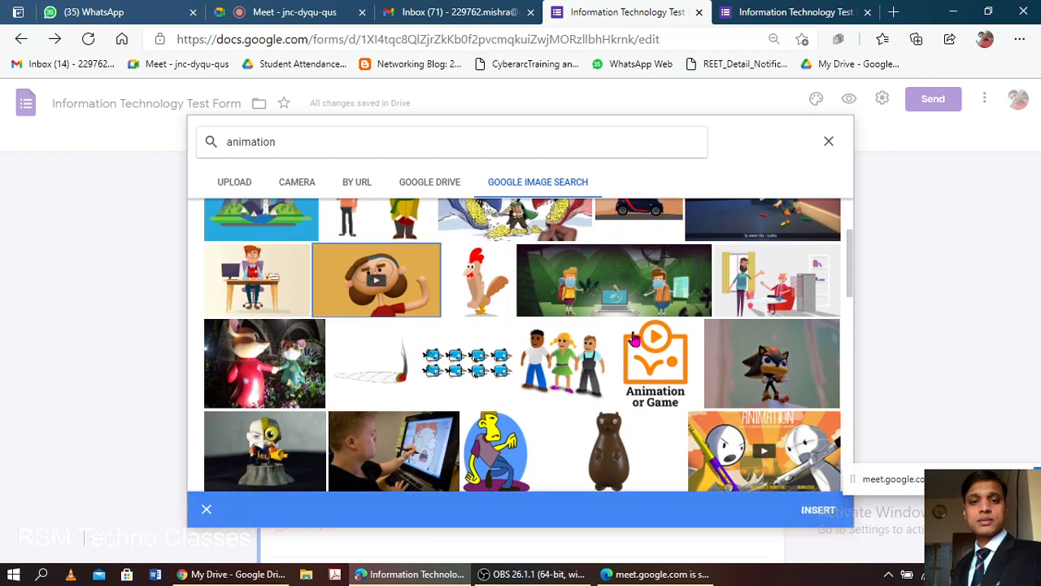
left_click(819, 511)
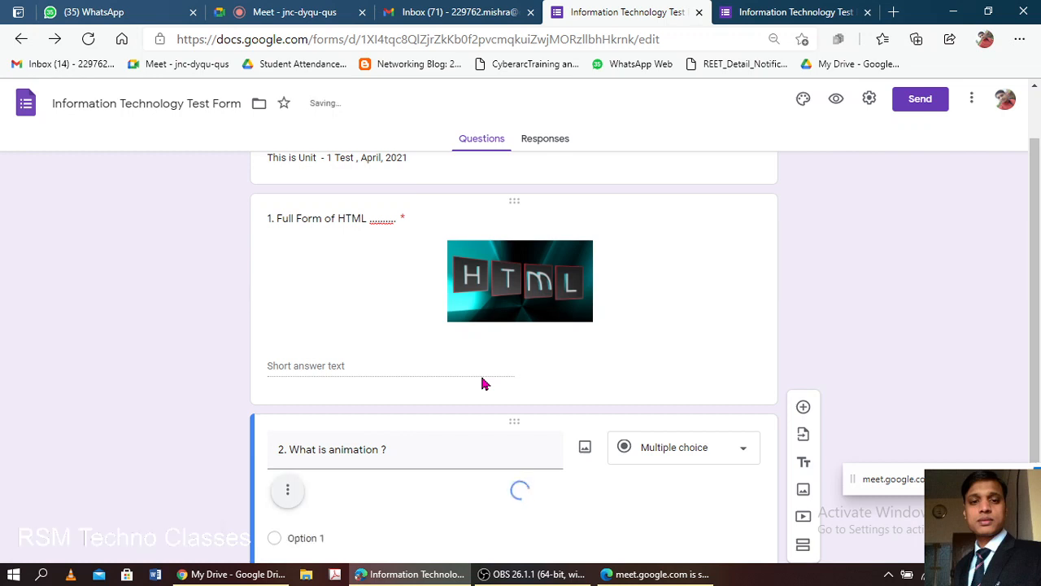
Shrink the image in question 2 proportionally to less than half of its inserted width.
scroll(460, 315, "down", 3)
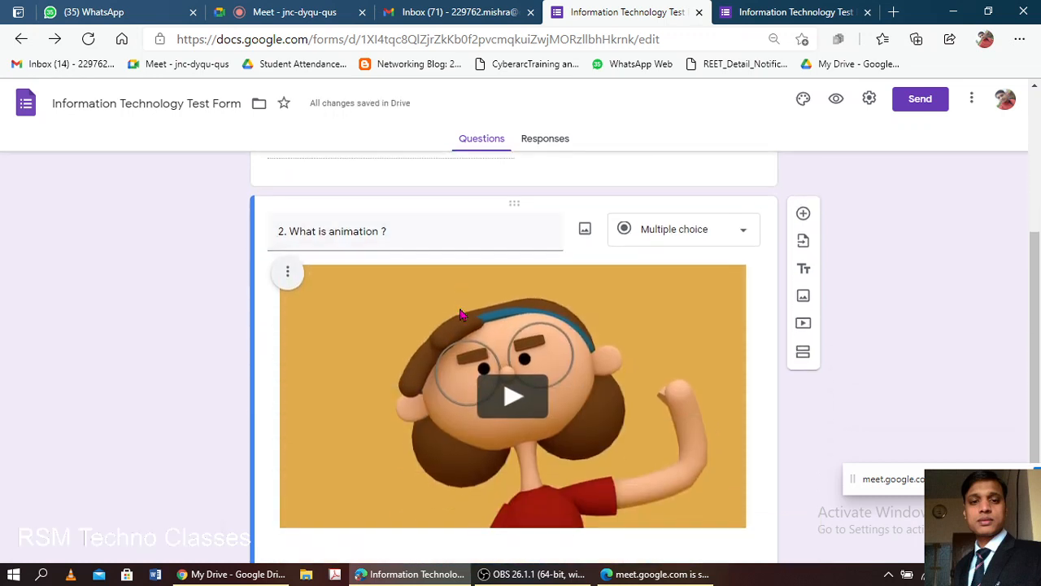
left_click(677, 325)
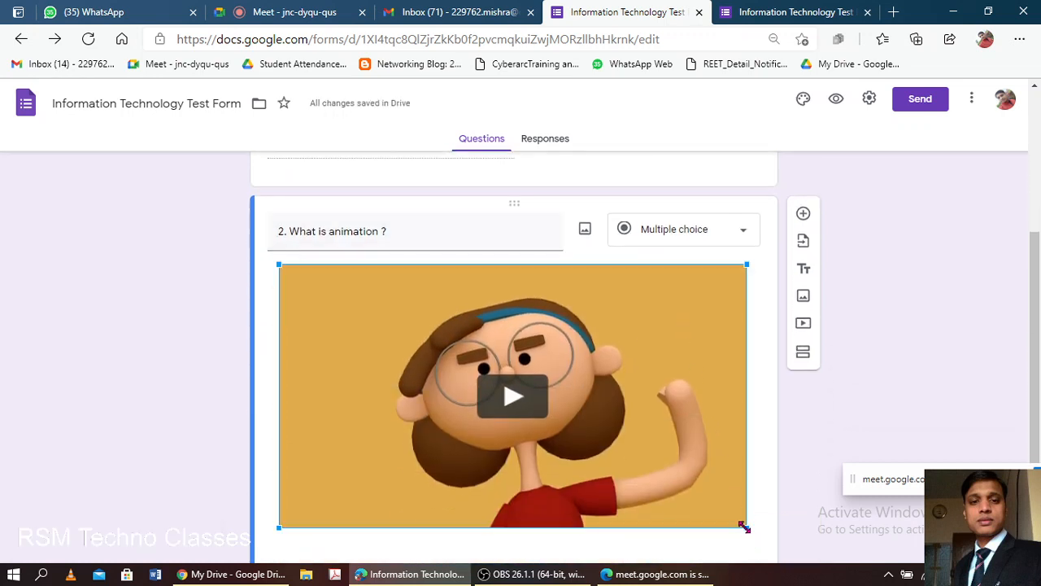
left_click_drag(746, 527, 527, 382)
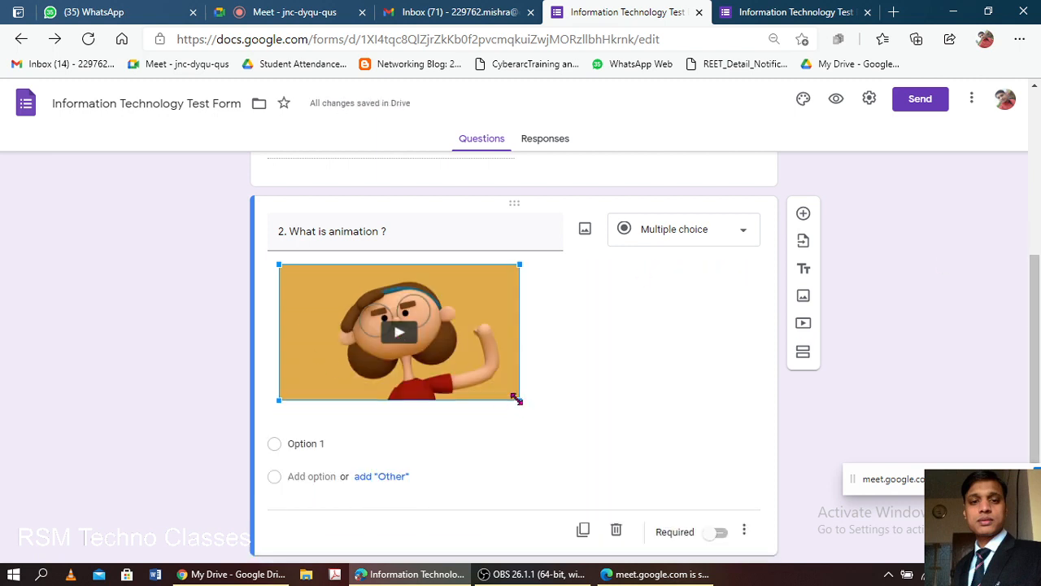
left_click_drag(519, 399, 454, 362)
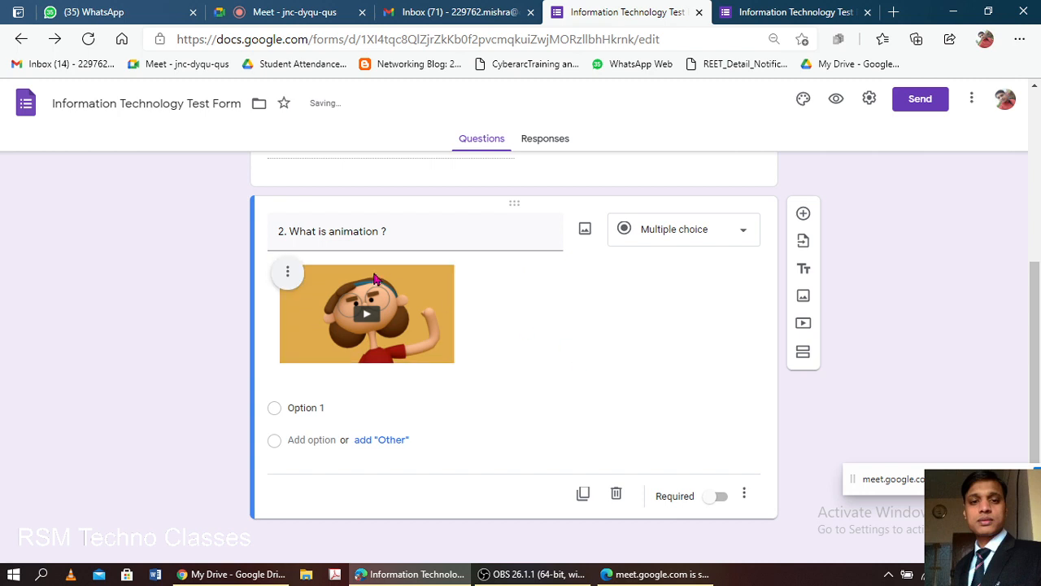
Center-align the image in question 2 and change the question's type to Paragraph.
left_click(285, 278)
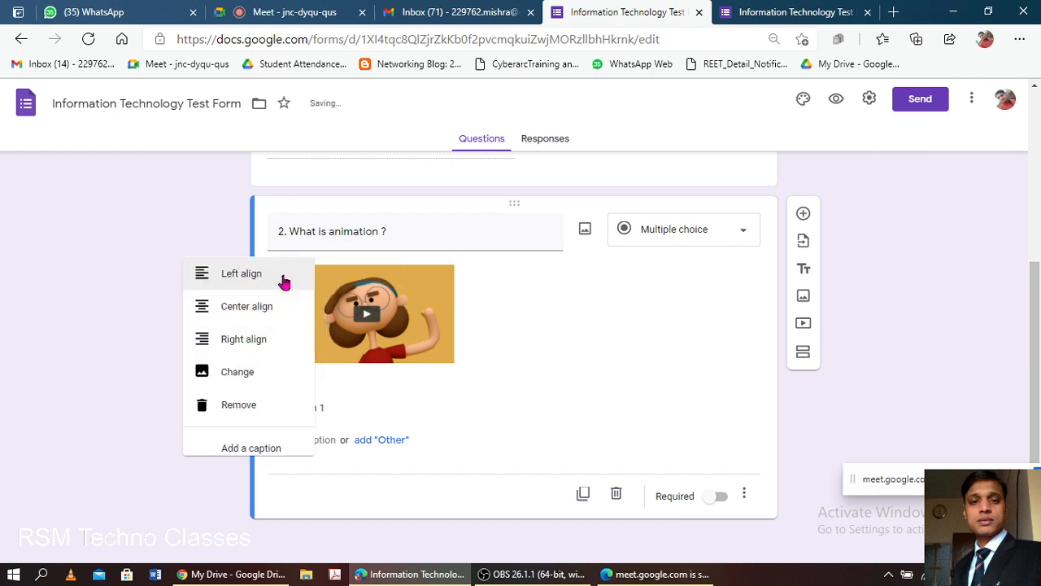
left_click(235, 314)
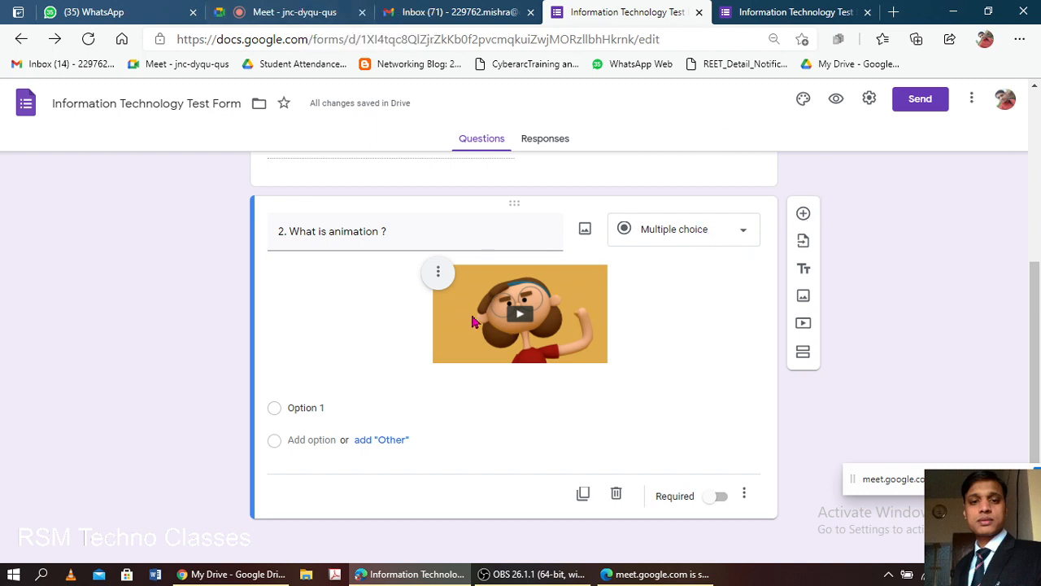
left_click(705, 238)
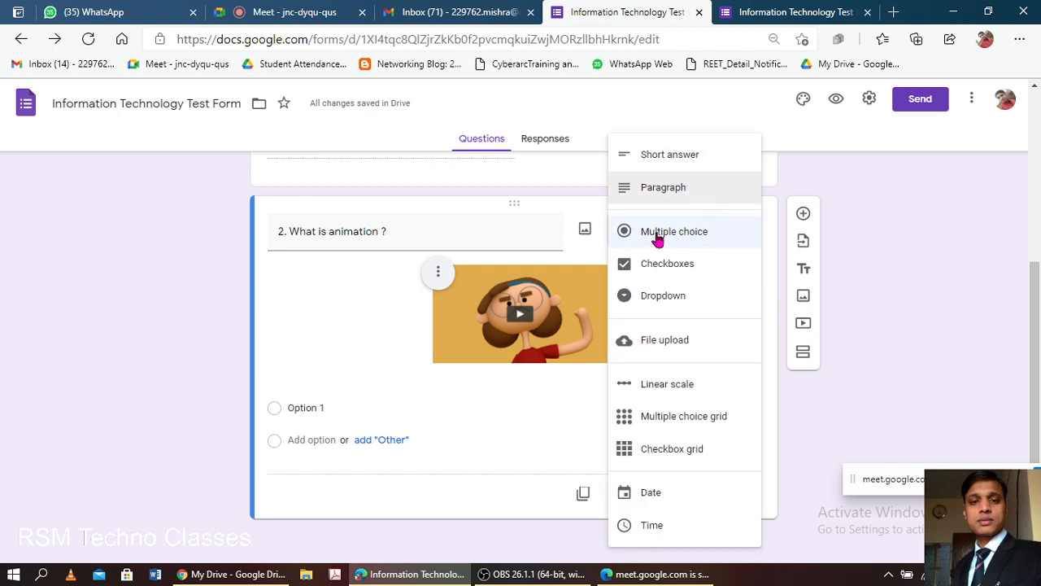
left_click(470, 407)
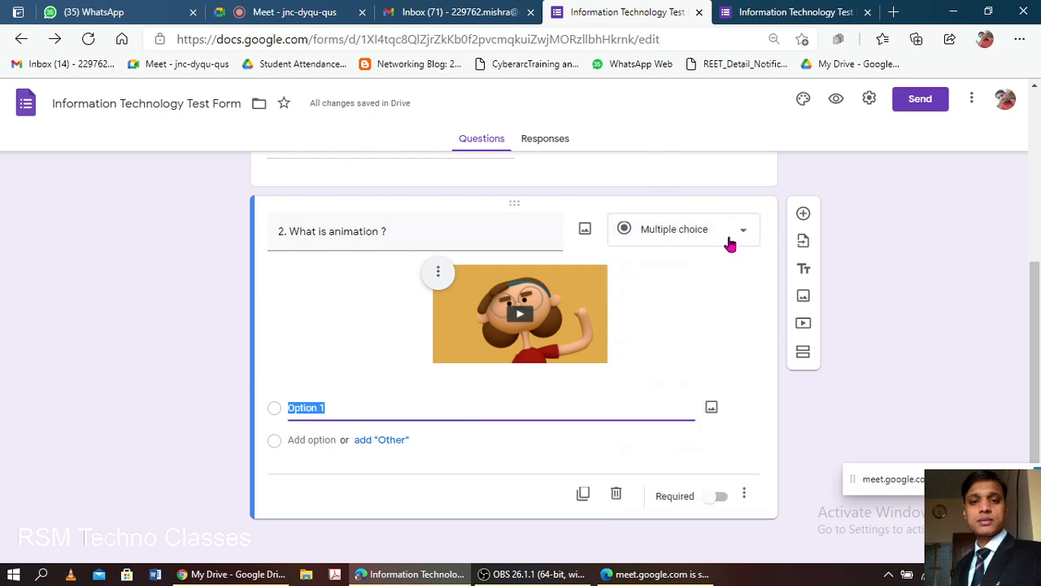
left_click(730, 242)
left_click(708, 188)
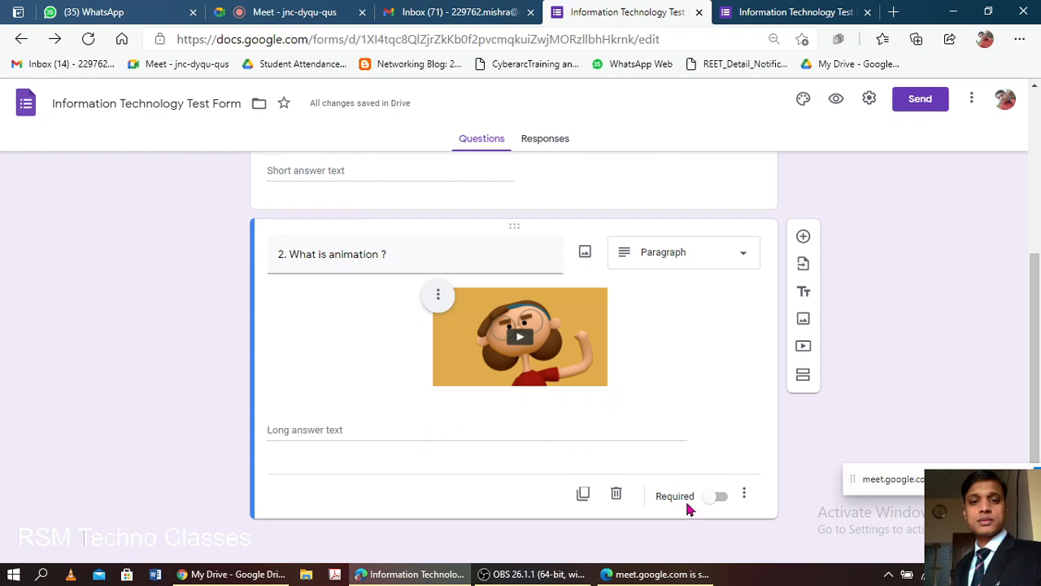
Add a new blank question below question 2.
left_click(745, 497)
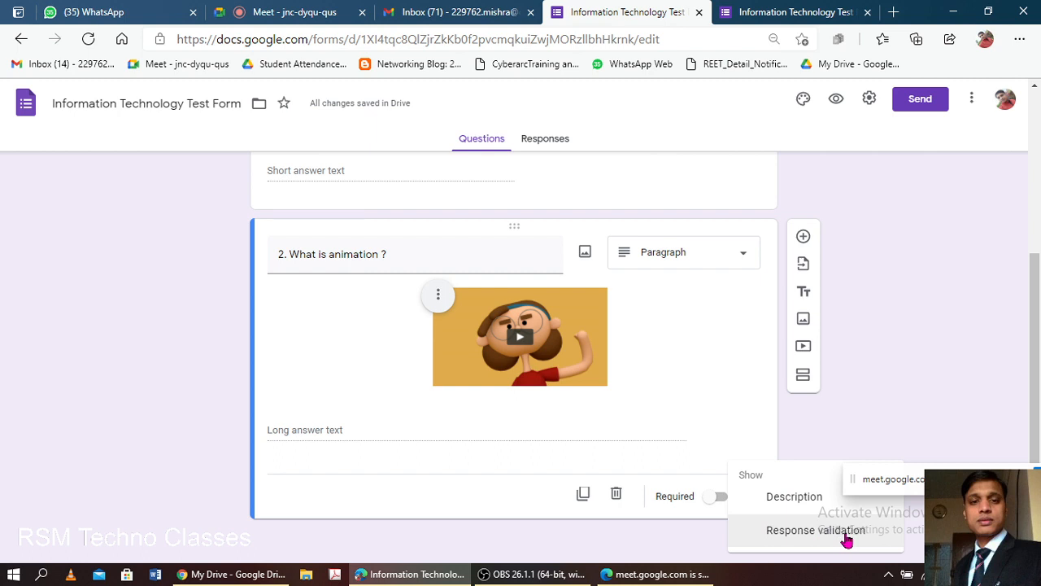
left_click(679, 378)
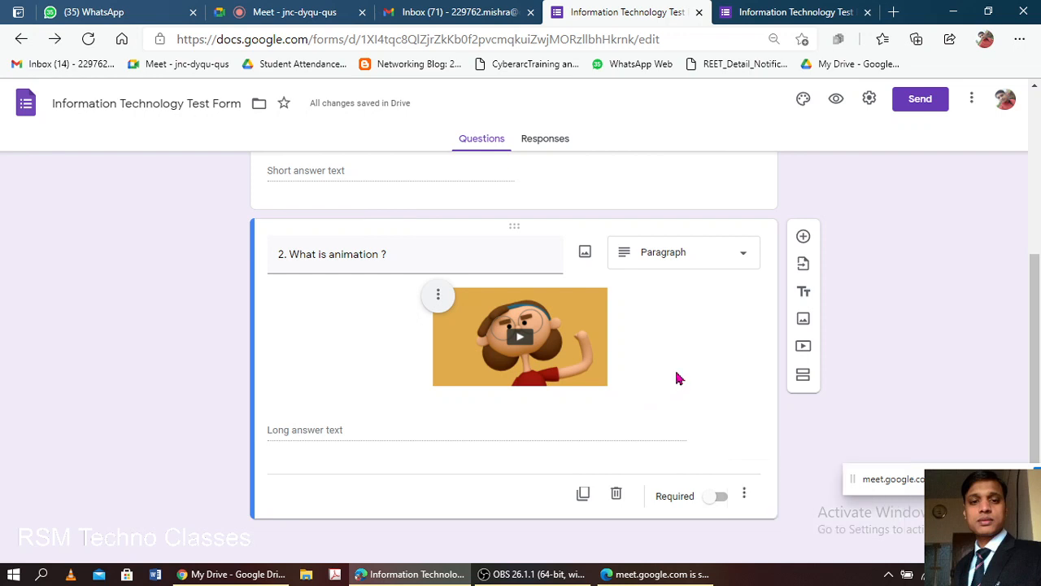
left_click(804, 236)
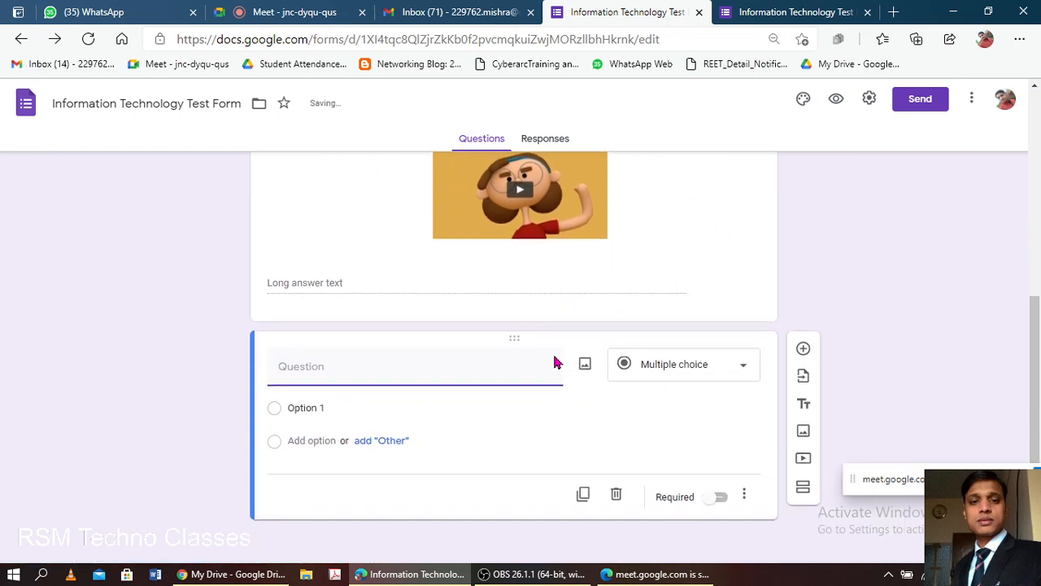
Show the description field for question 2, "What is animation ?".
scroll(560, 358, "up", 2)
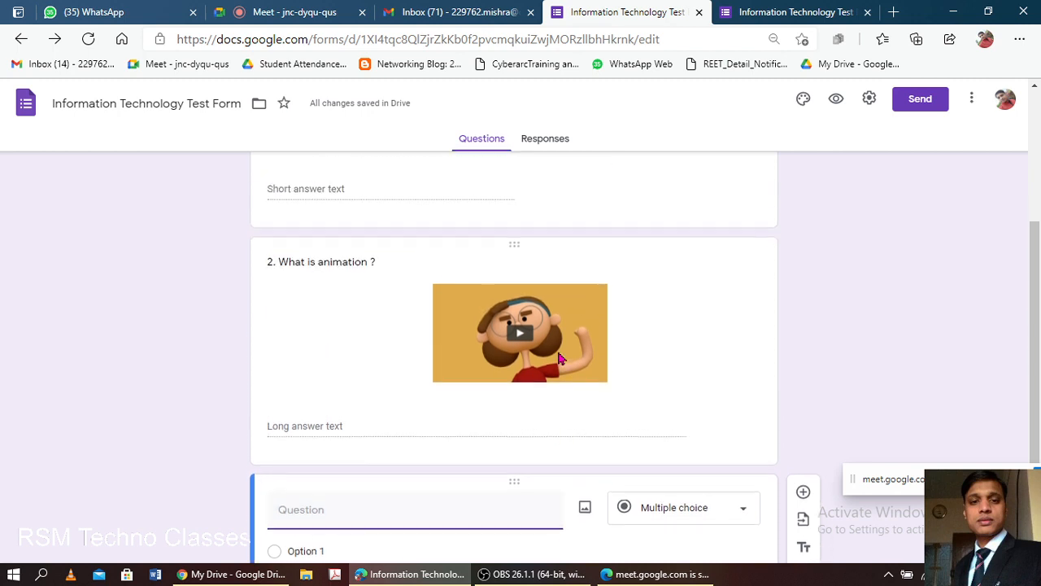
scroll(560, 357, "up", 1)
scroll(574, 325, "down", 2)
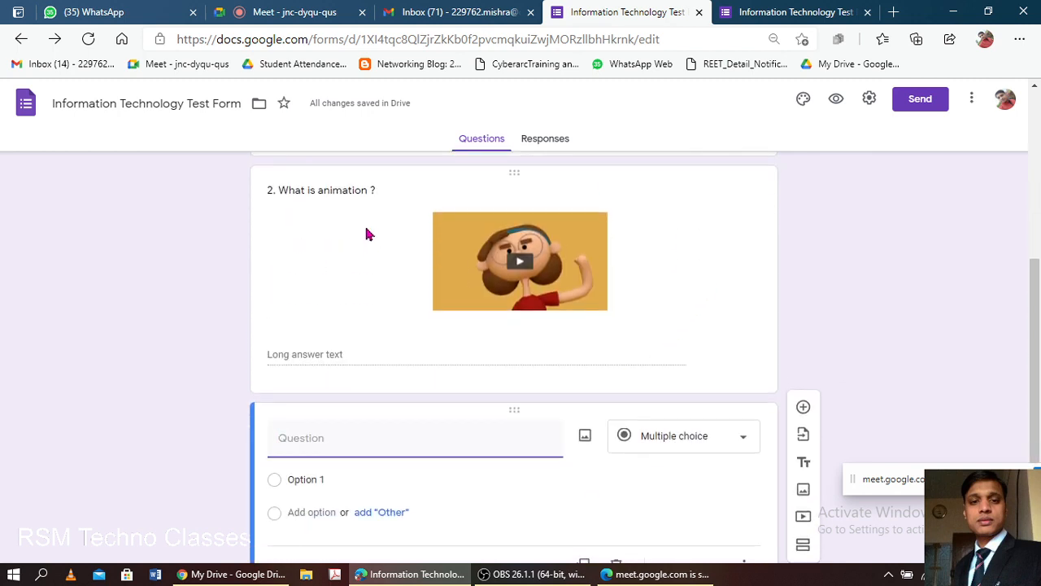
left_click(366, 234)
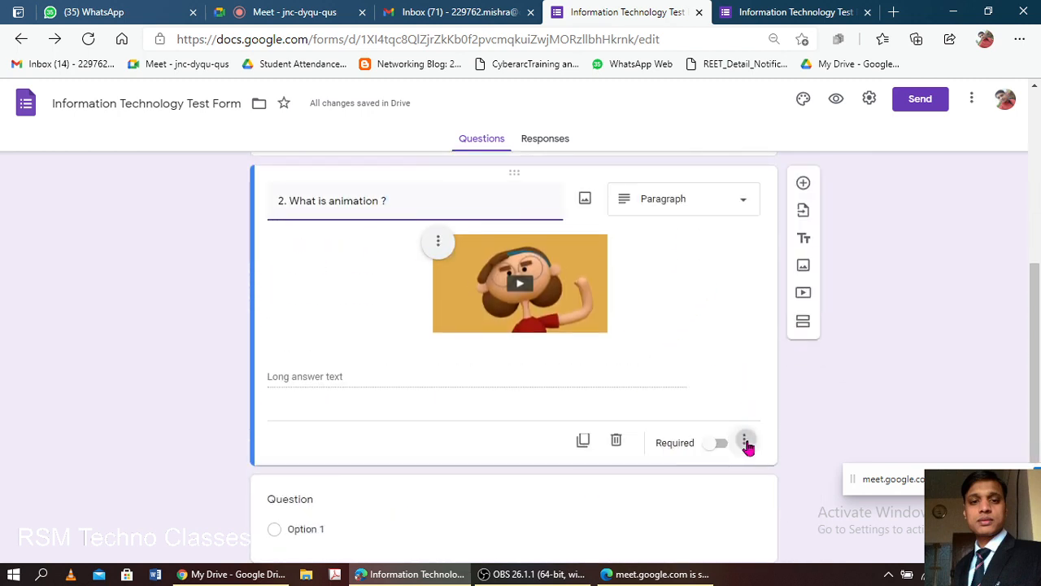
left_click(745, 443)
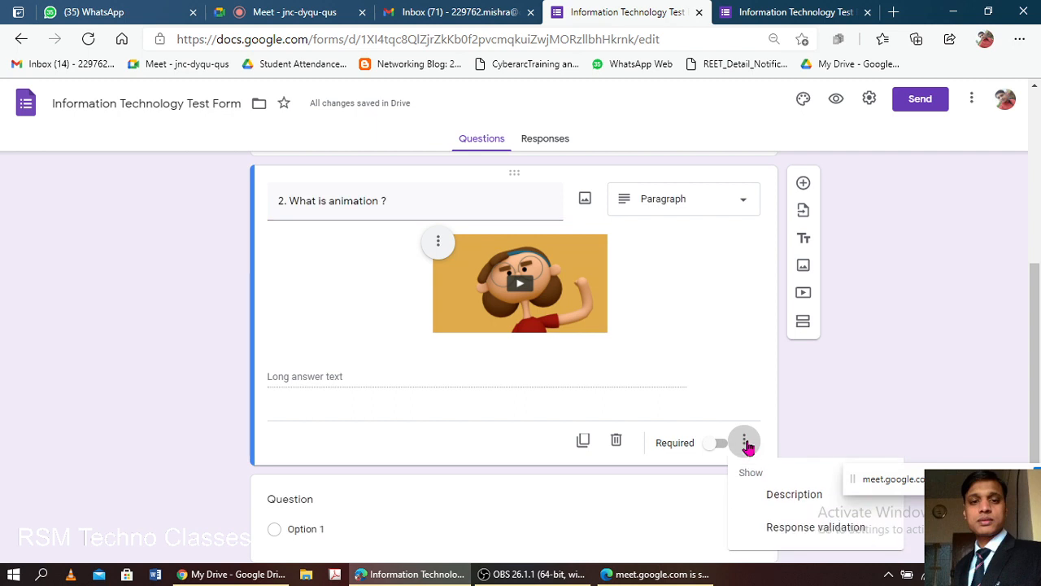
left_click(788, 498)
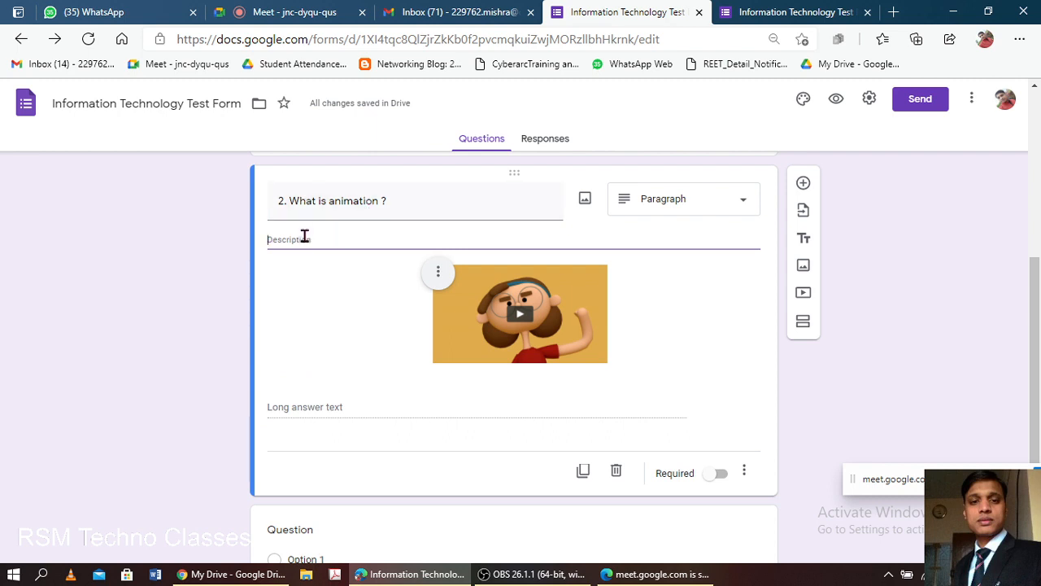
Enter "2D ,3D" as the description of question 2.
type("2d")
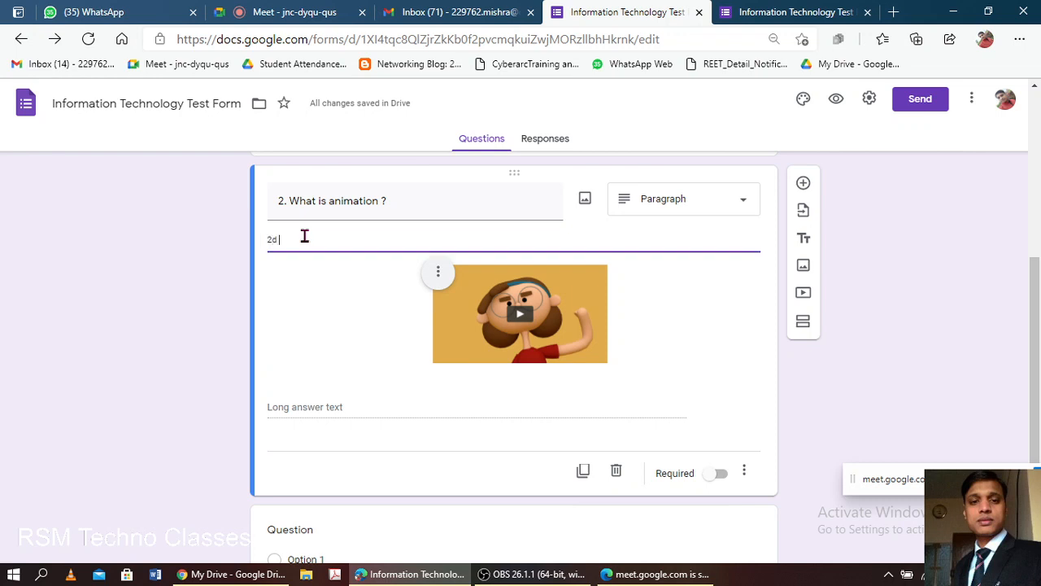
type(" naim")
key("BackSpace")
key("BackSpace")
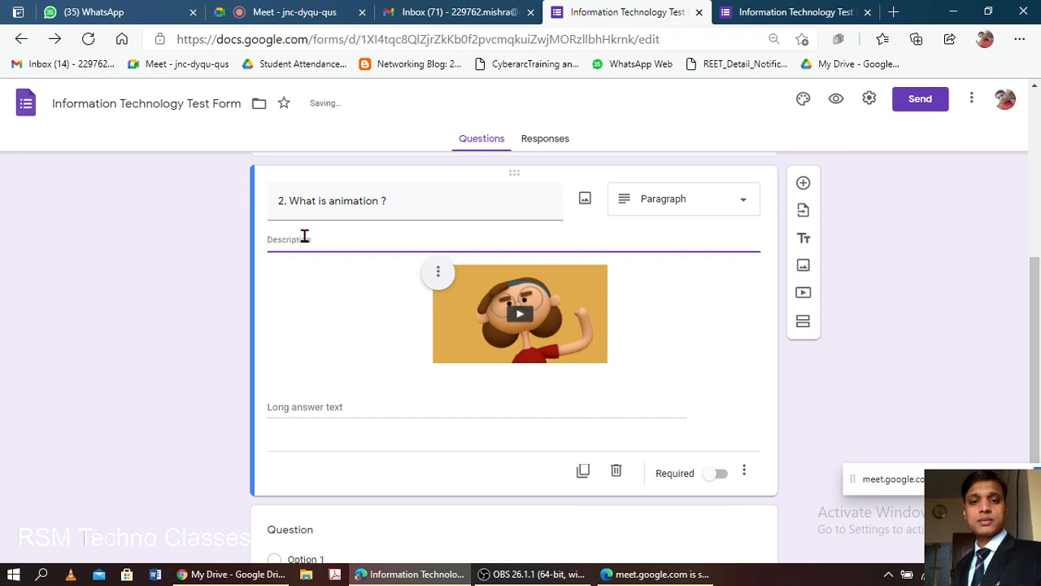
type("2")
key("BackSpace")
type("3D")
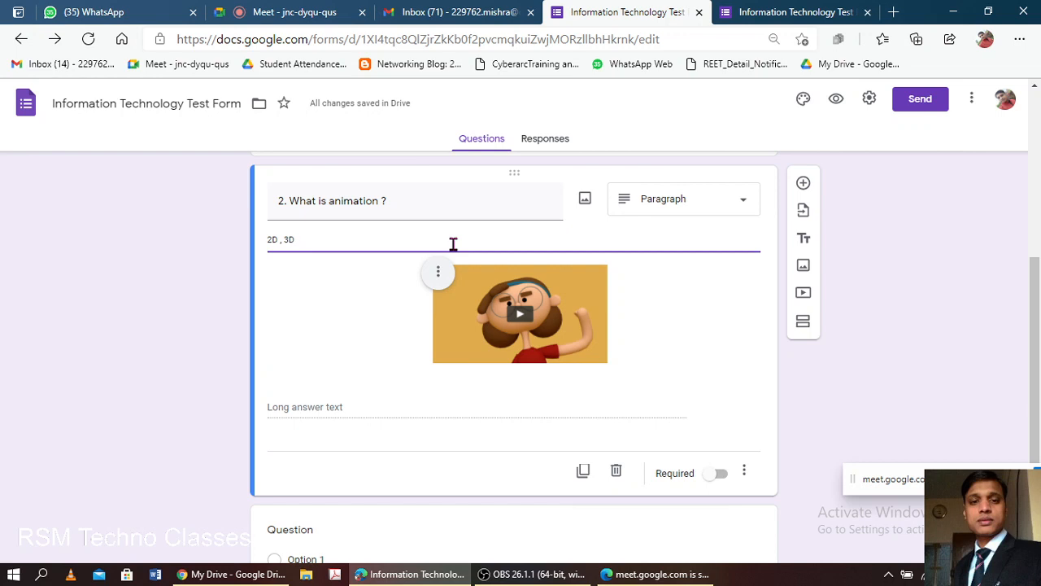
Replace question 2's description with "please explain with the example".
key("BackSpace")
type("please ex")
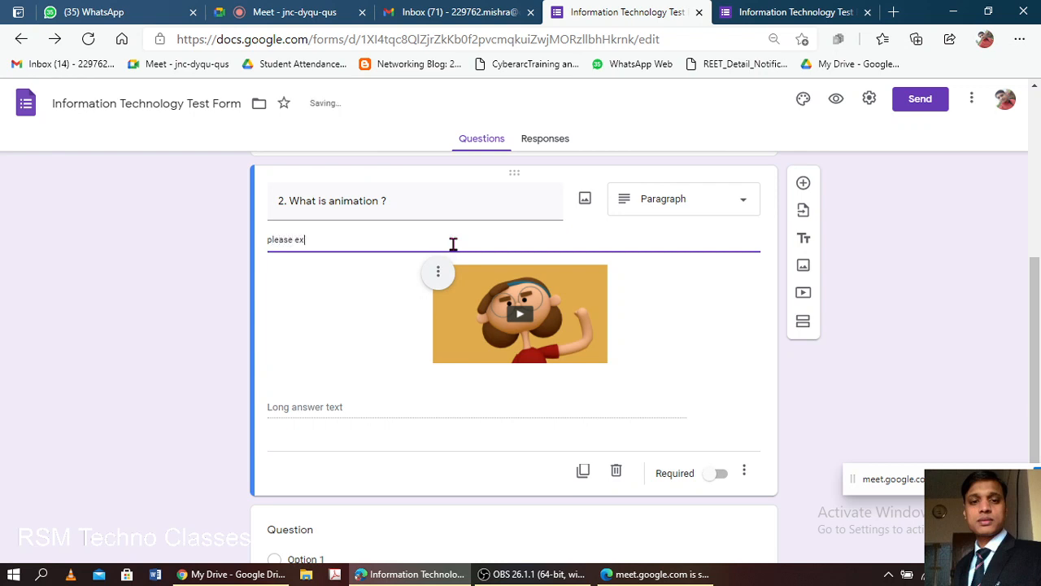
type("plain with the example")
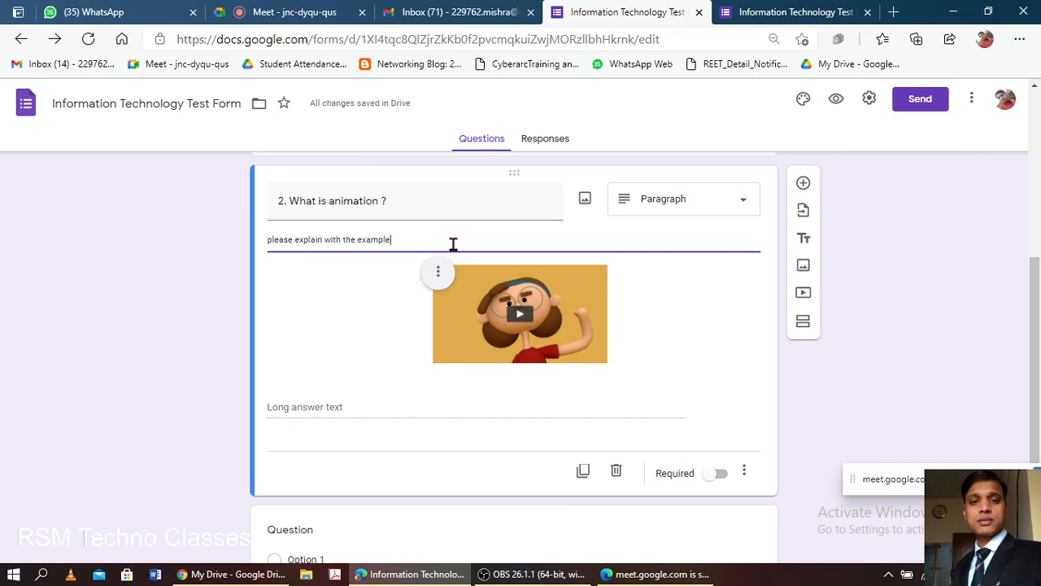
left_click(337, 287)
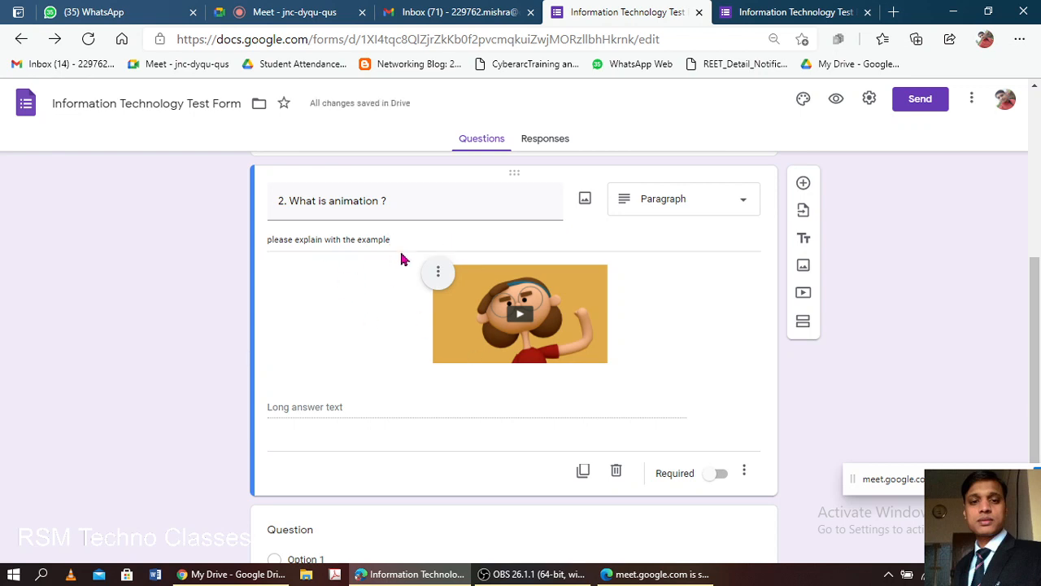
Turn on response validation for question 2 and set the validation type to Regular expression.
left_click(745, 473)
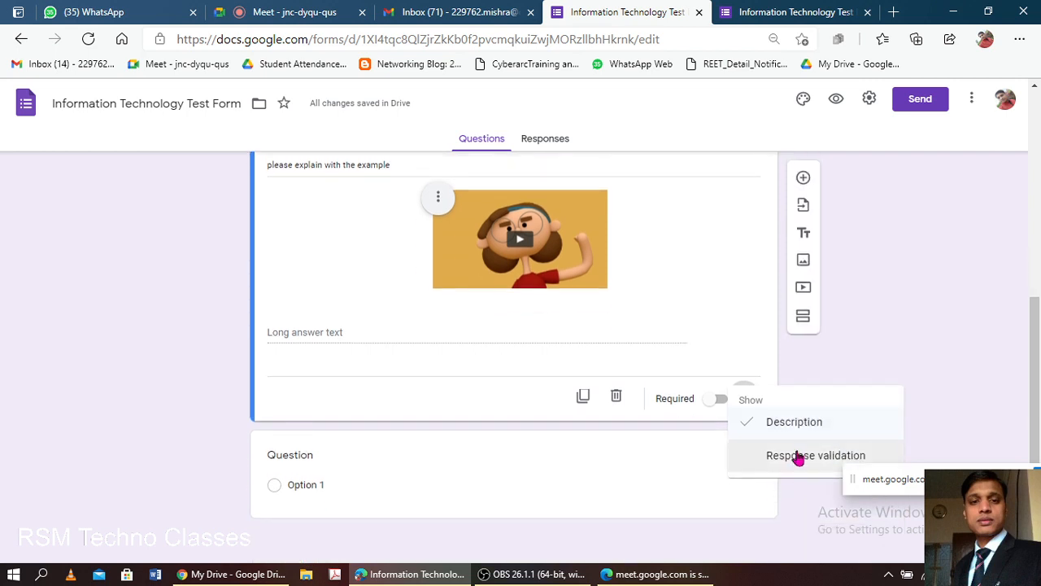
left_click(797, 456)
scroll(592, 414, "down", 2)
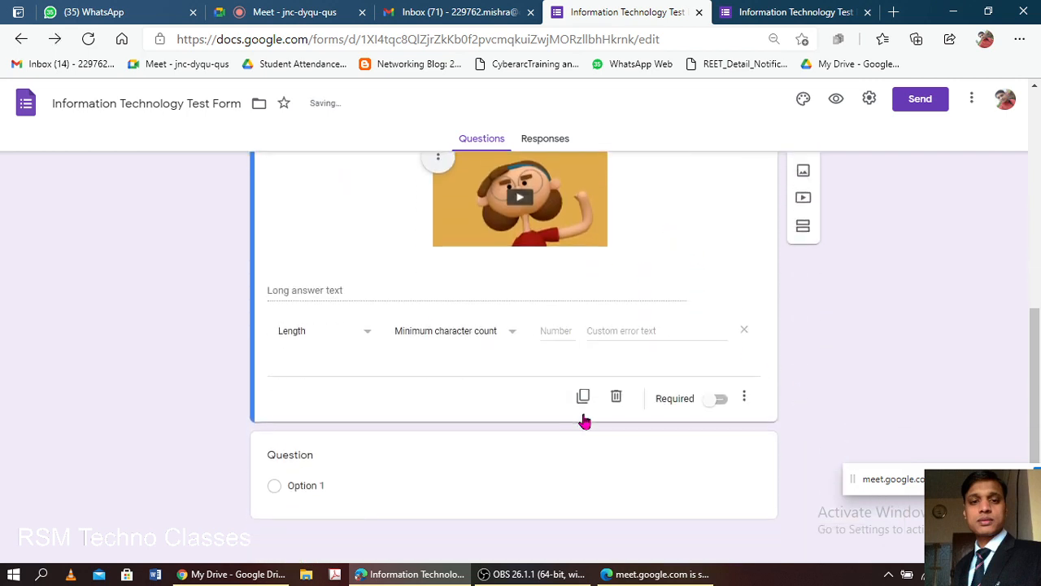
left_click(358, 336)
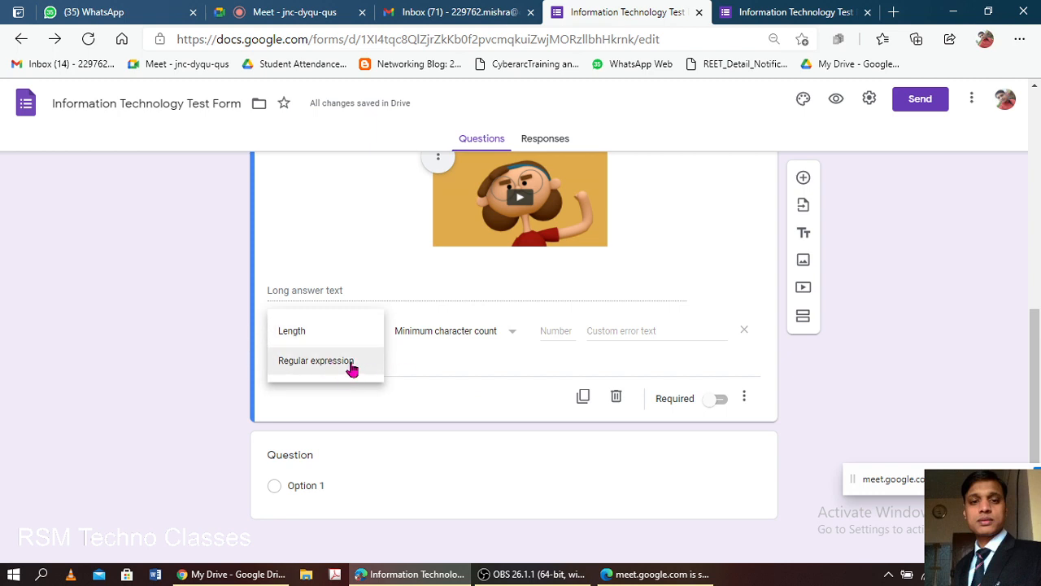
left_click(348, 367)
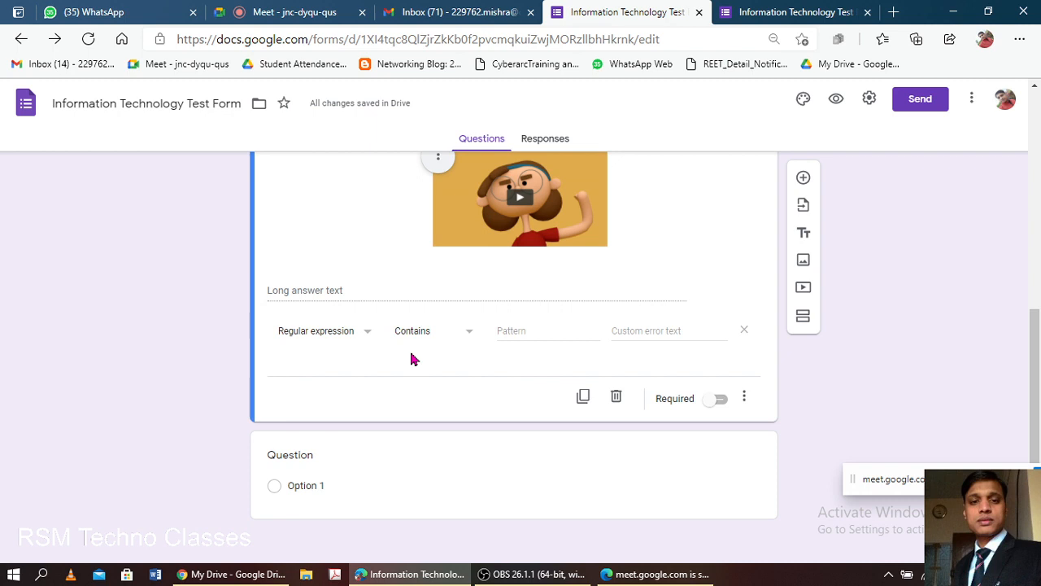
left_click(457, 334)
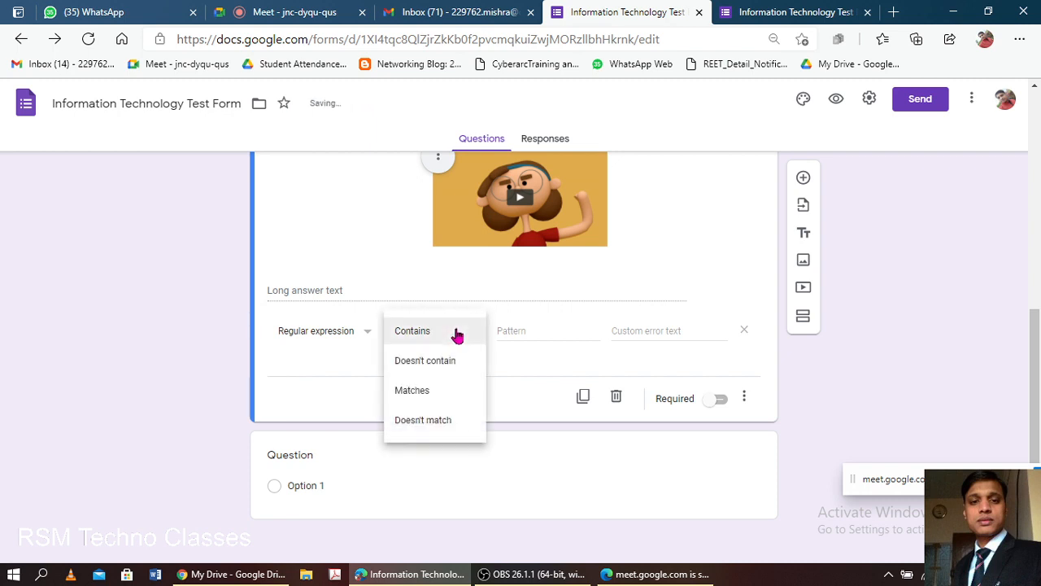
left_click(320, 333)
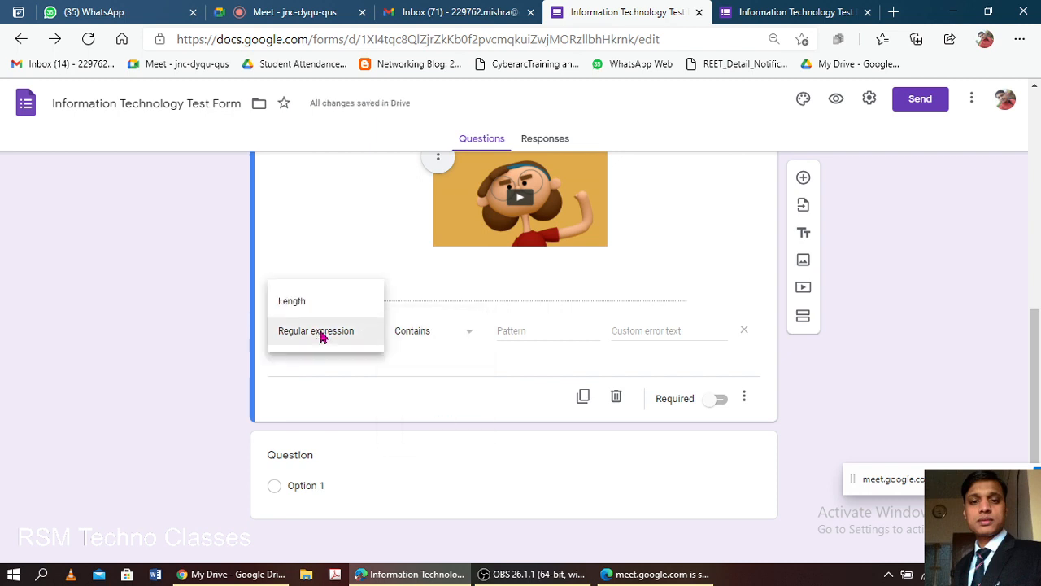
left_click(342, 395)
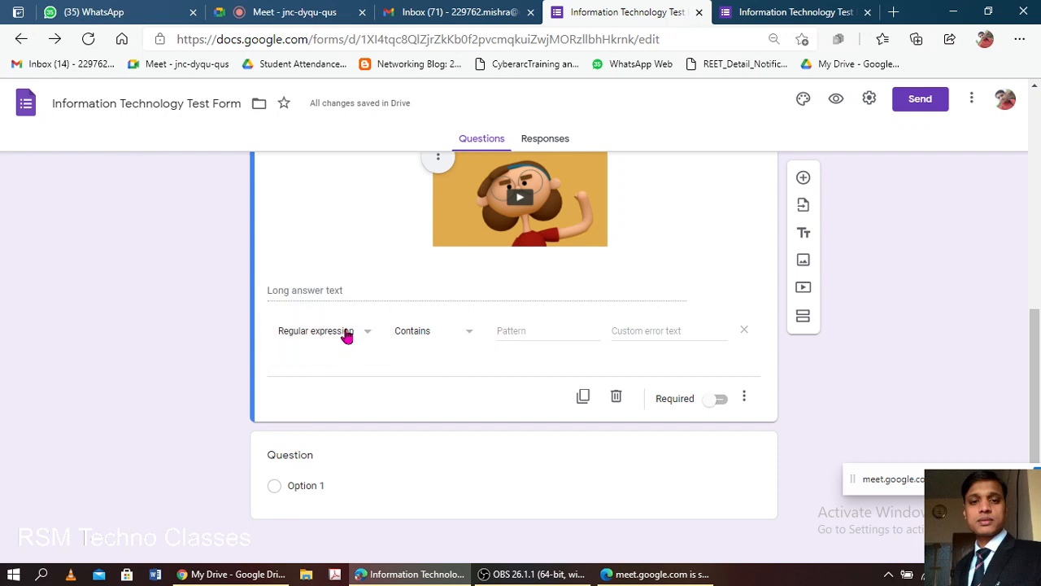
Set question 2's validation condition to Doesn't contain with the pattern "@ #".
left_click(444, 336)
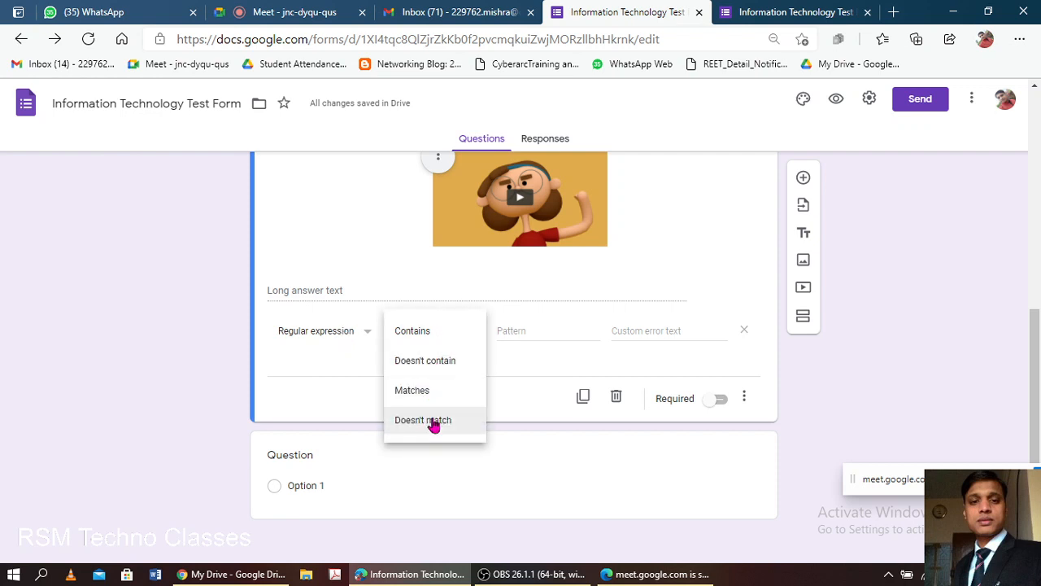
left_click(439, 365)
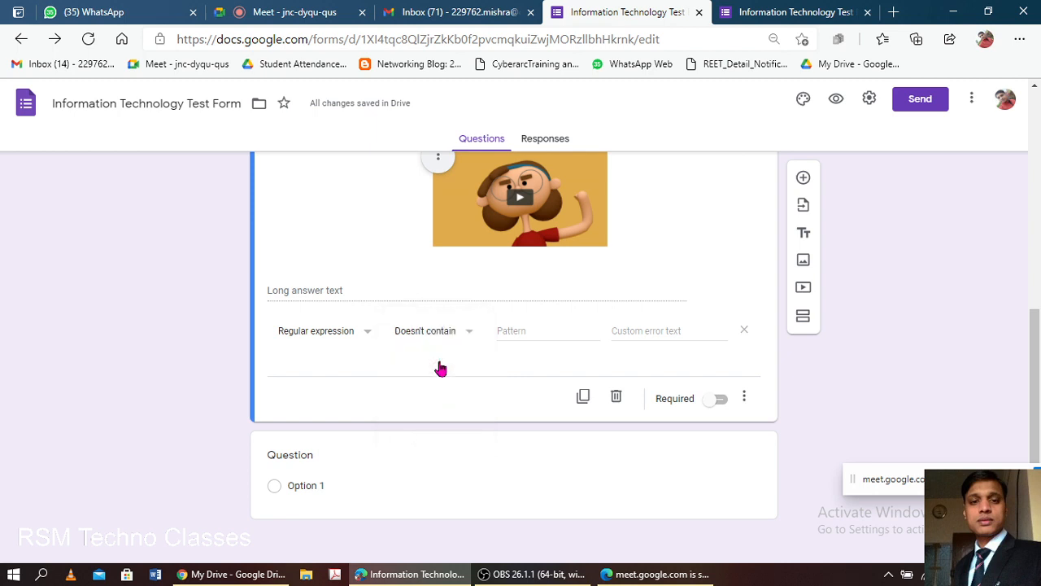
left_click(516, 336)
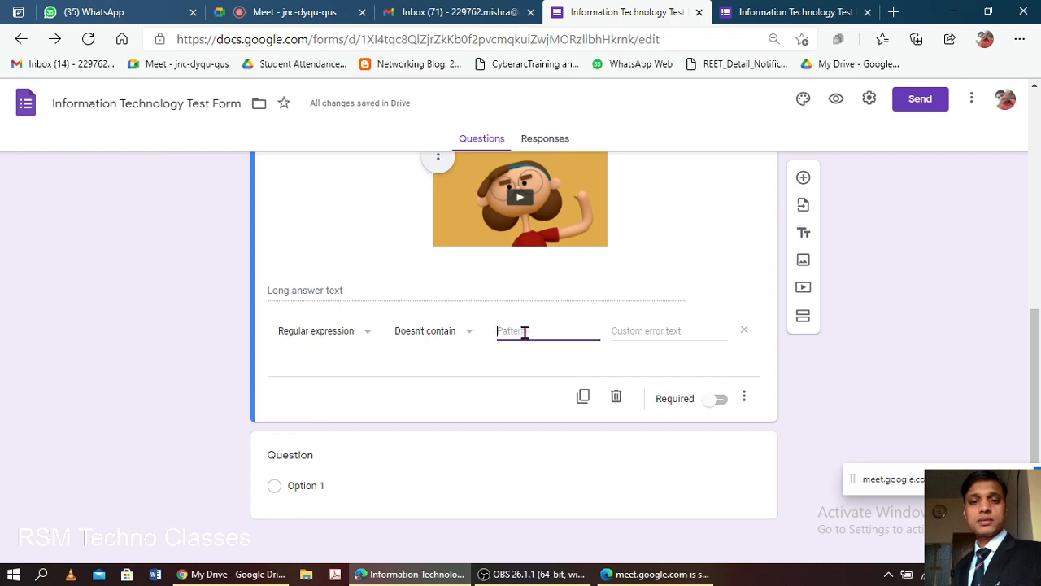
type("@ #")
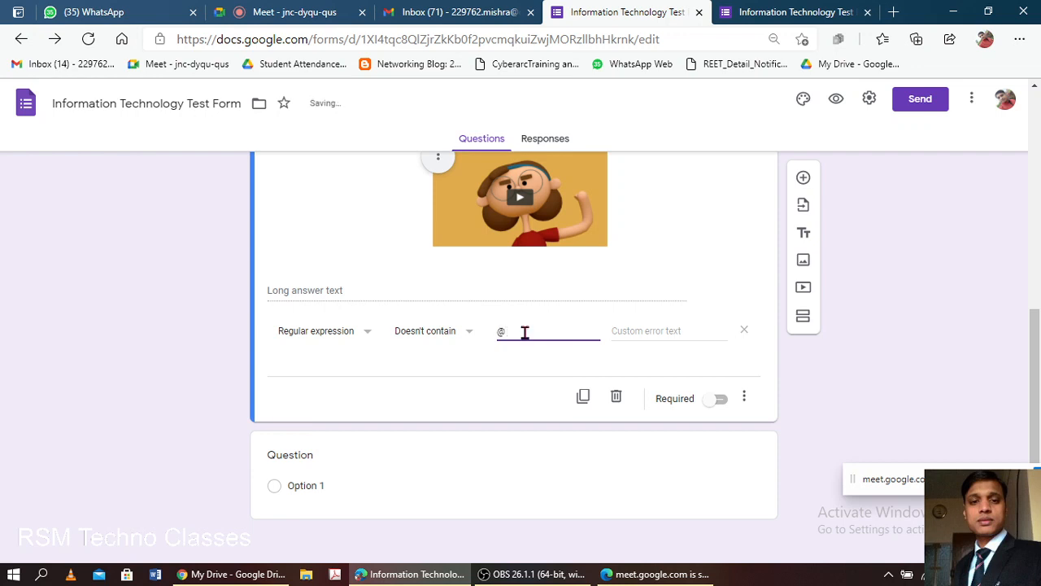
Set the custom error text of question 2's validation to "Please check the extra chARACTERS".
left_click(675, 328)
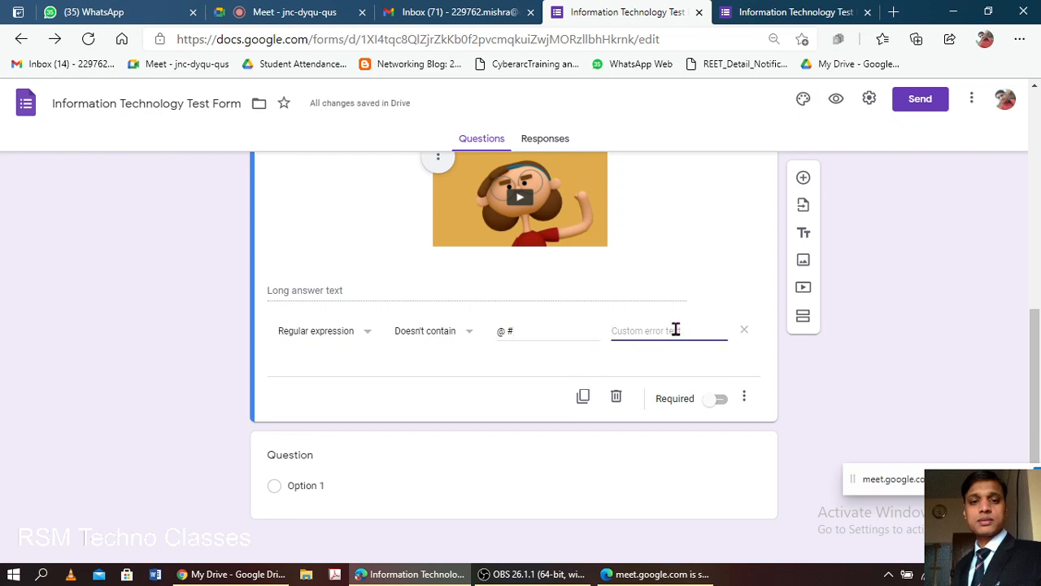
type("Pleas")
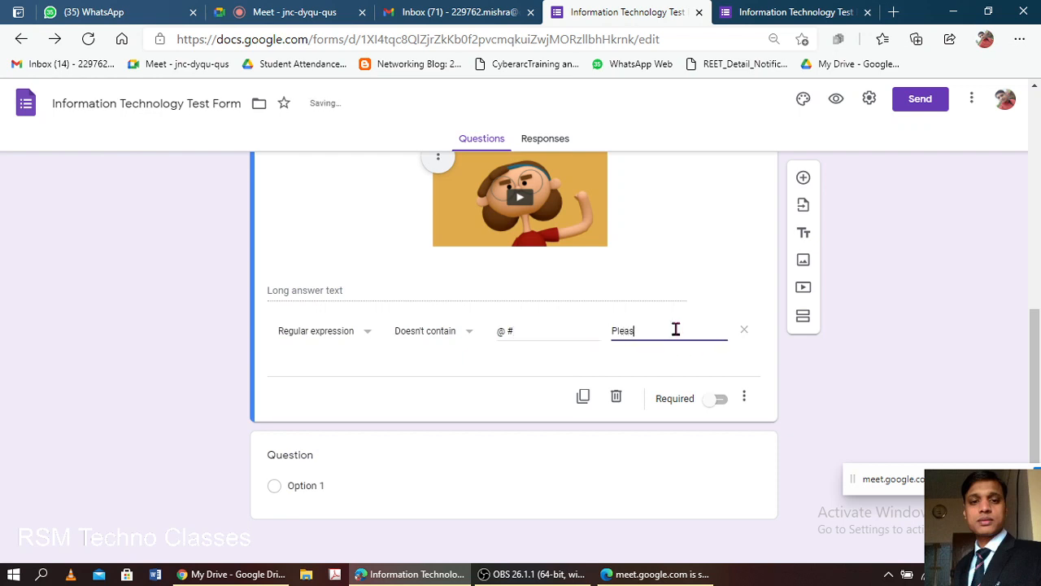
type("e check th")
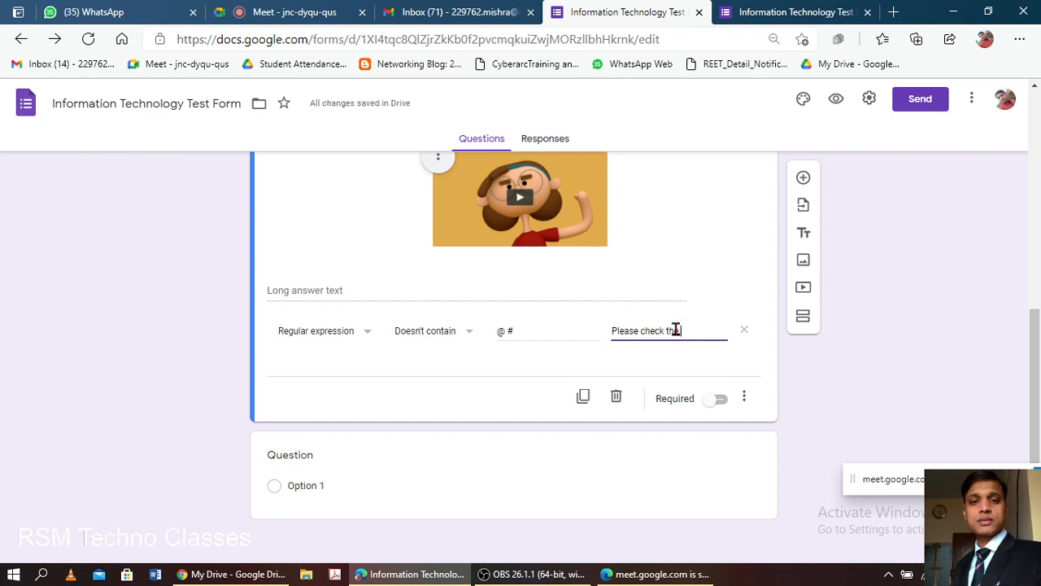
type("e c")
key("BackSpace")
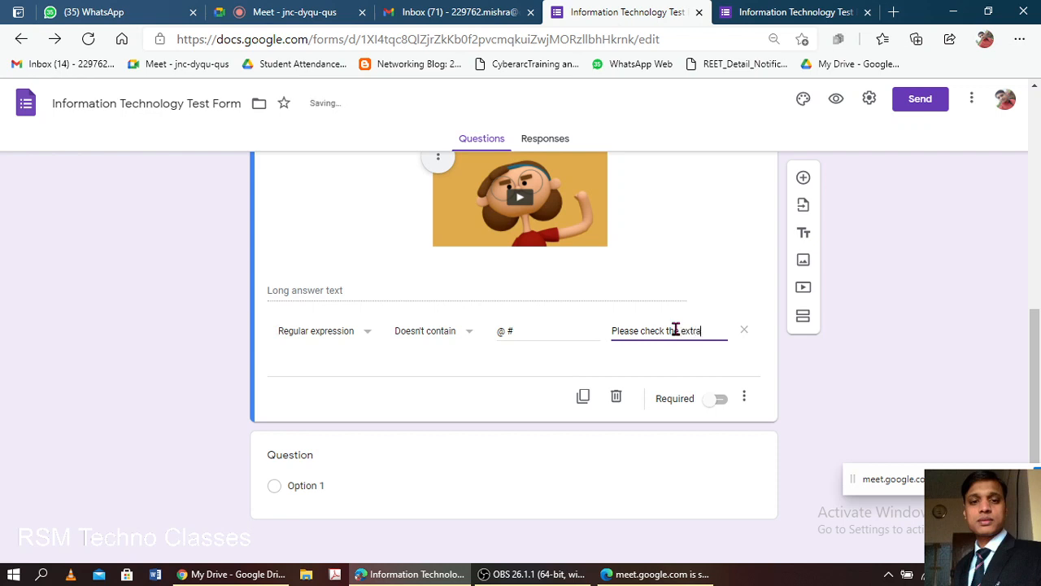
type("extra chARACTERS")
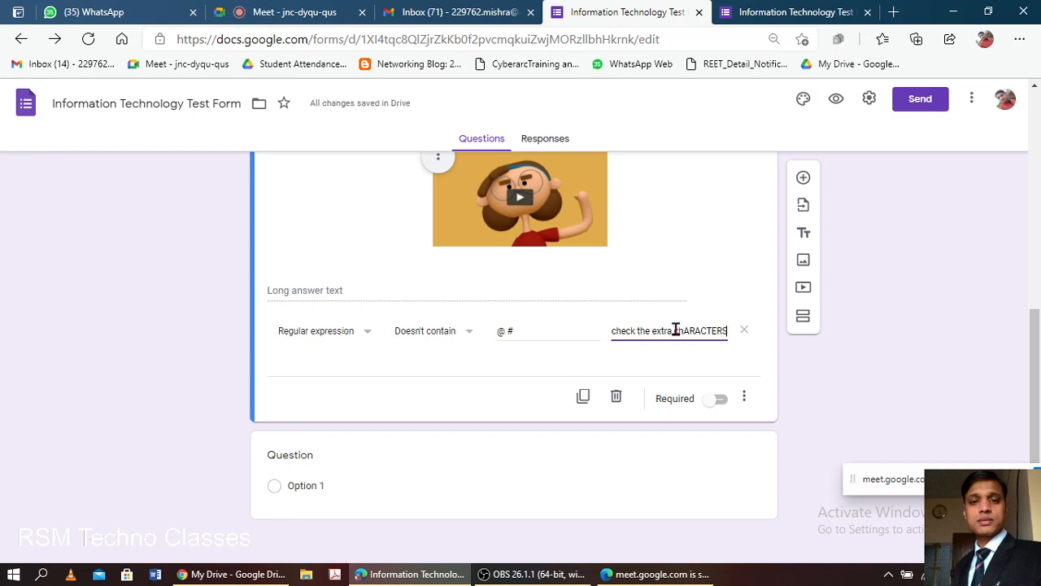
Correct the custom error text of question 2's validation to read "Please check the extra characters".
key("BackSpace")
key("BackSpace")
key("BackSpace")
key("BackSpace")
key("BackSpace")
key("BackSpace")
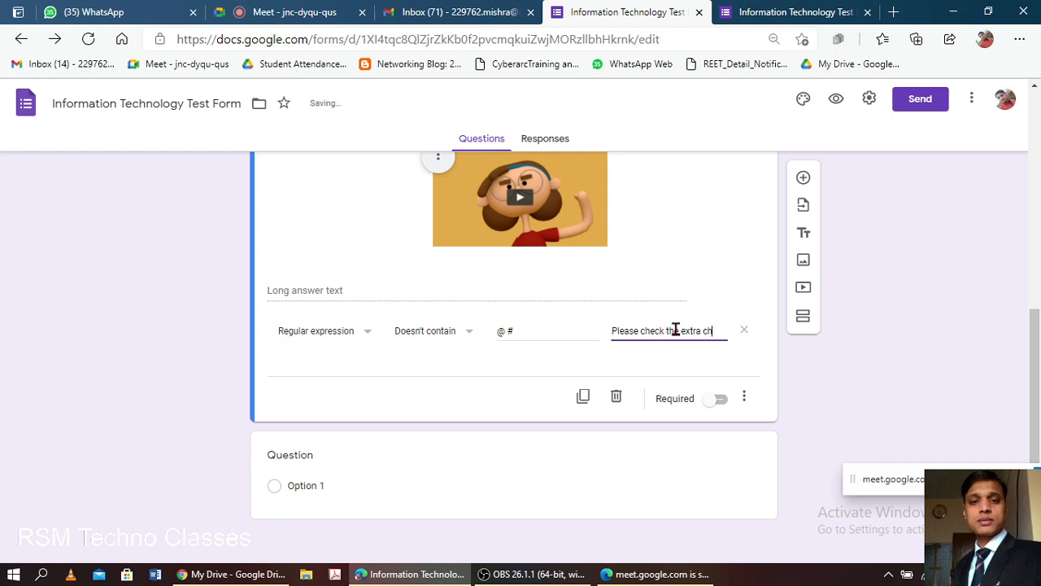
type("acters")
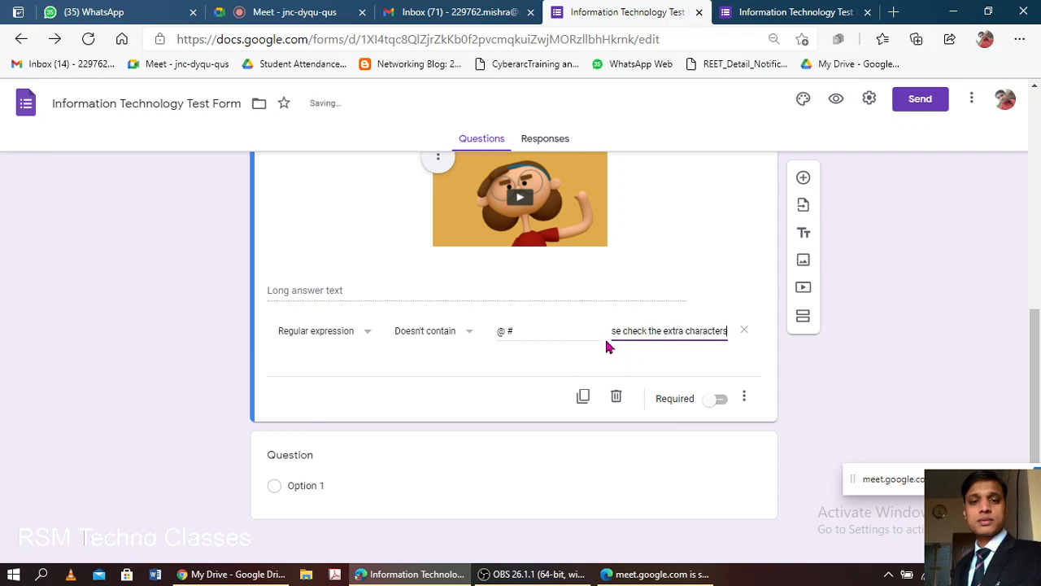
left_click(579, 355)
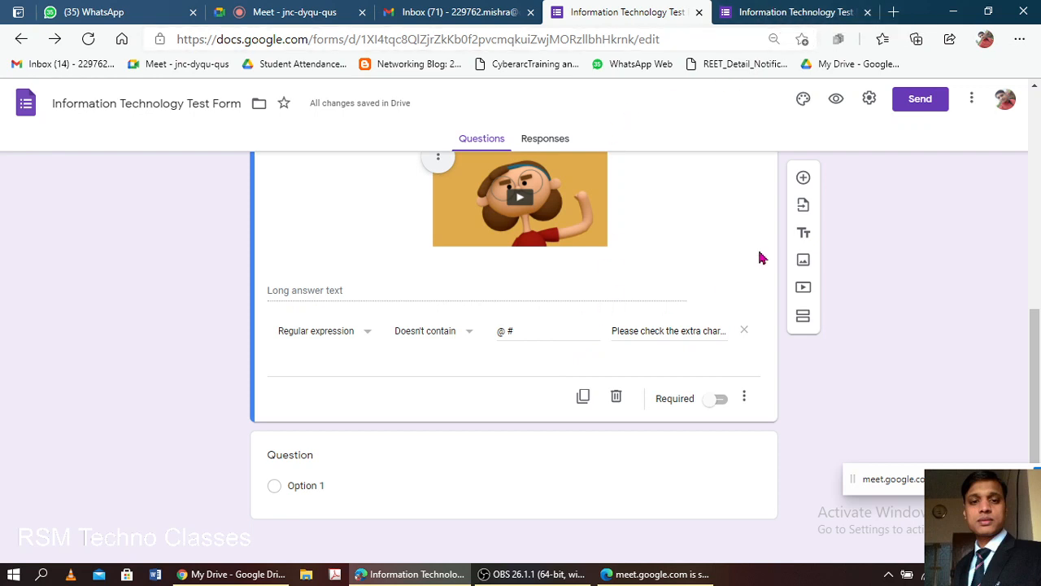
Reload the live form and test question 2's validation with the answer "@".
left_click(781, 12)
left_click(752, 41)
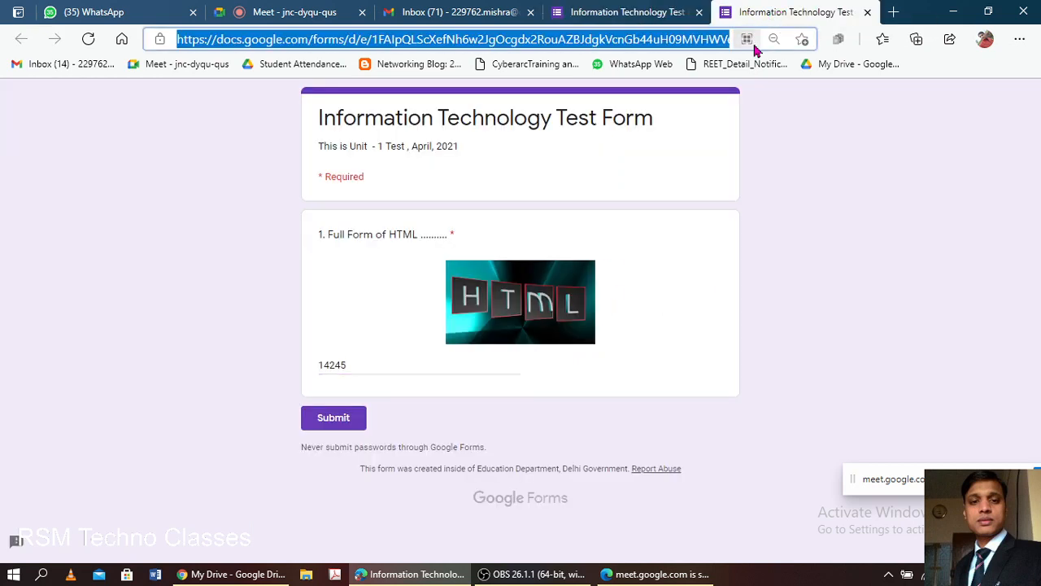
key("Return")
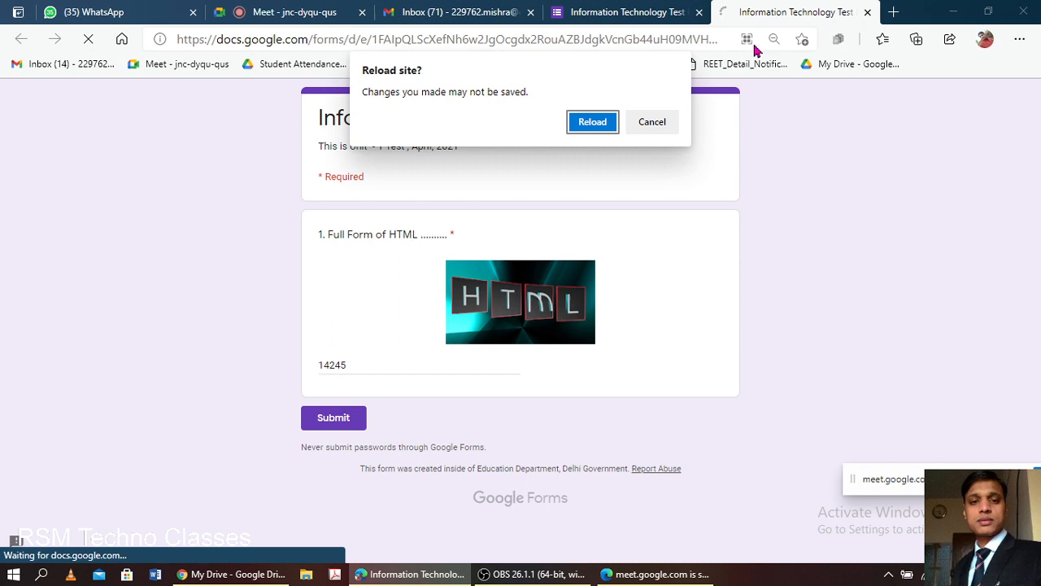
left_click(590, 123)
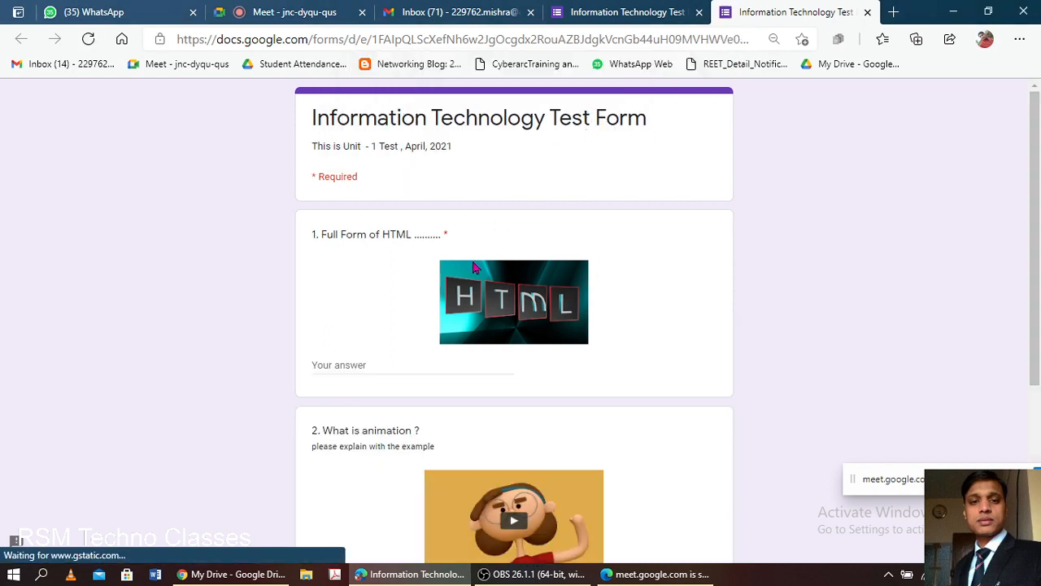
scroll(446, 317, "down", 3)
left_click(398, 319)
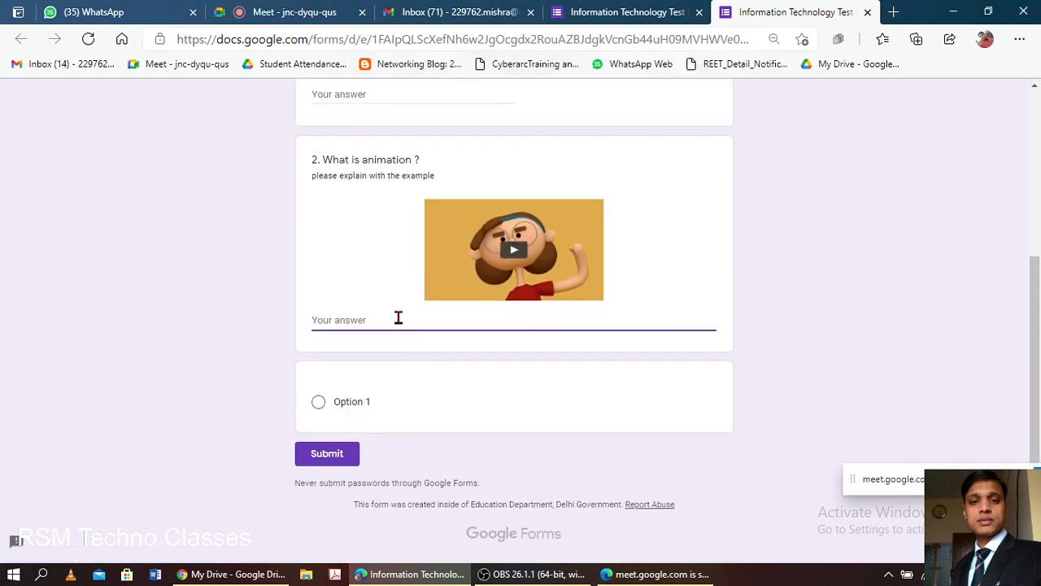
type("@")
left_click(423, 352)
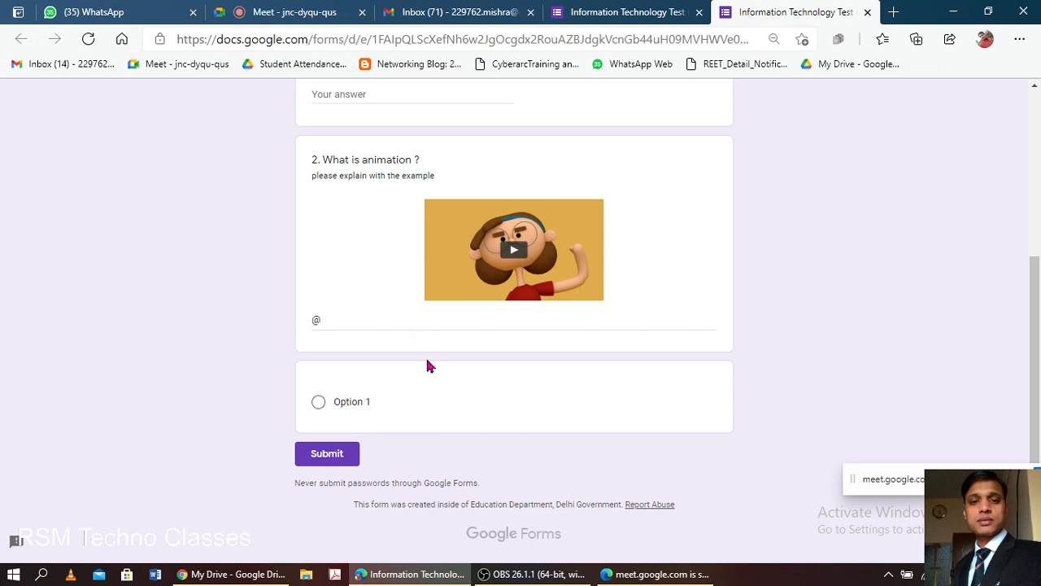
Replace the test answer to question 2 with "H@llo" and select Option 1 in the last question.
left_click(406, 318)
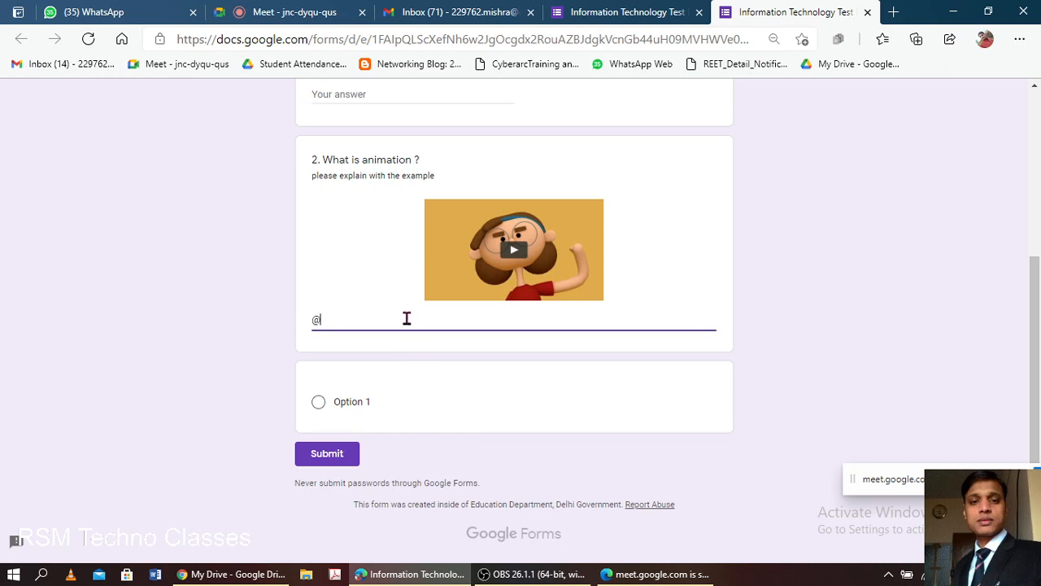
key("BackSpace")
type("He")
type("@")
left_click(518, 414)
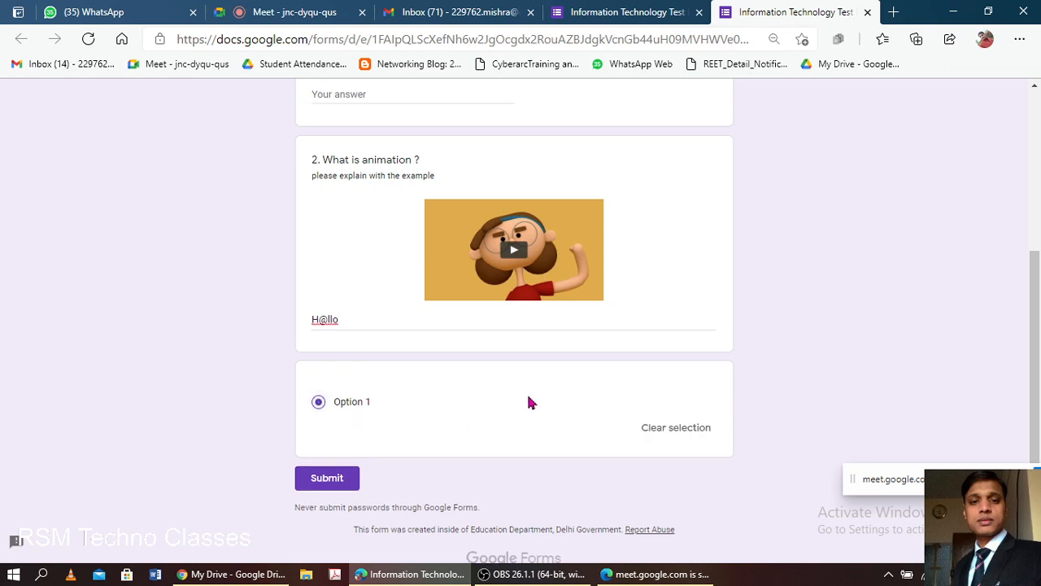
Return to the form editor and set question 2's validation to Doesn't match with the pattern "@, #".
left_click(616, 10)
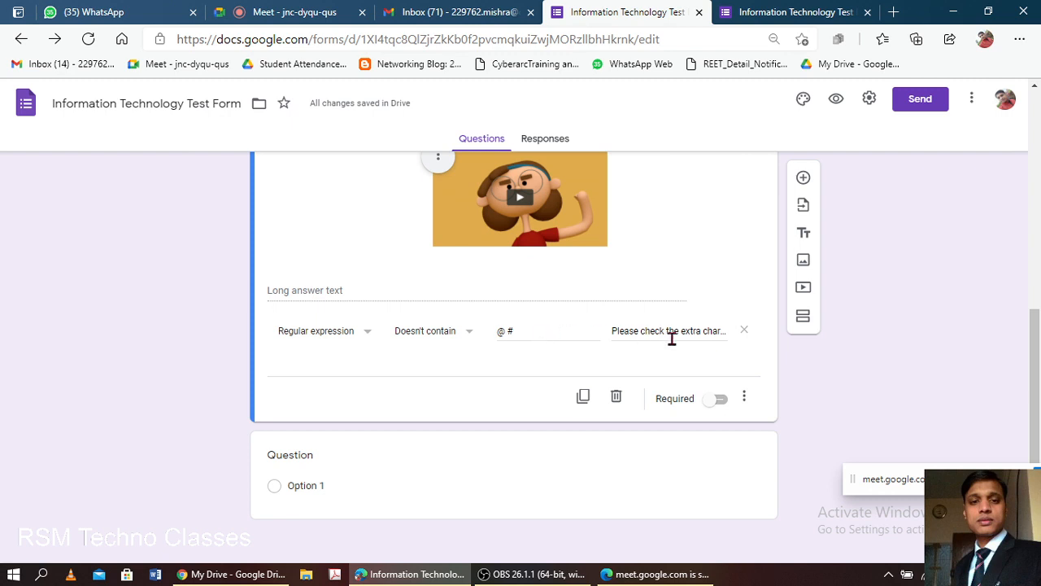
left_click(522, 330)
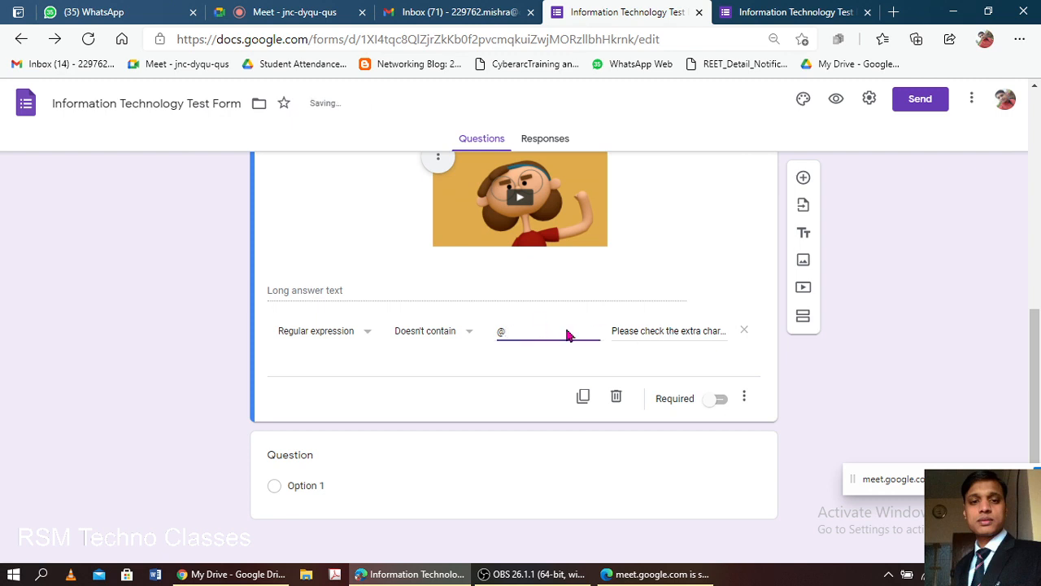
type(", #")
left_click(424, 331)
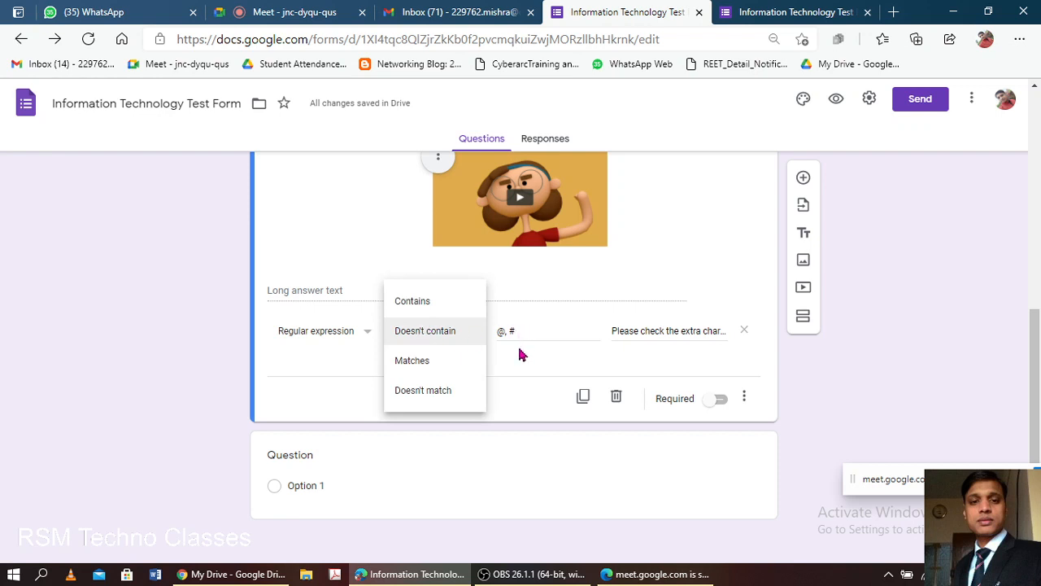
left_click(422, 390)
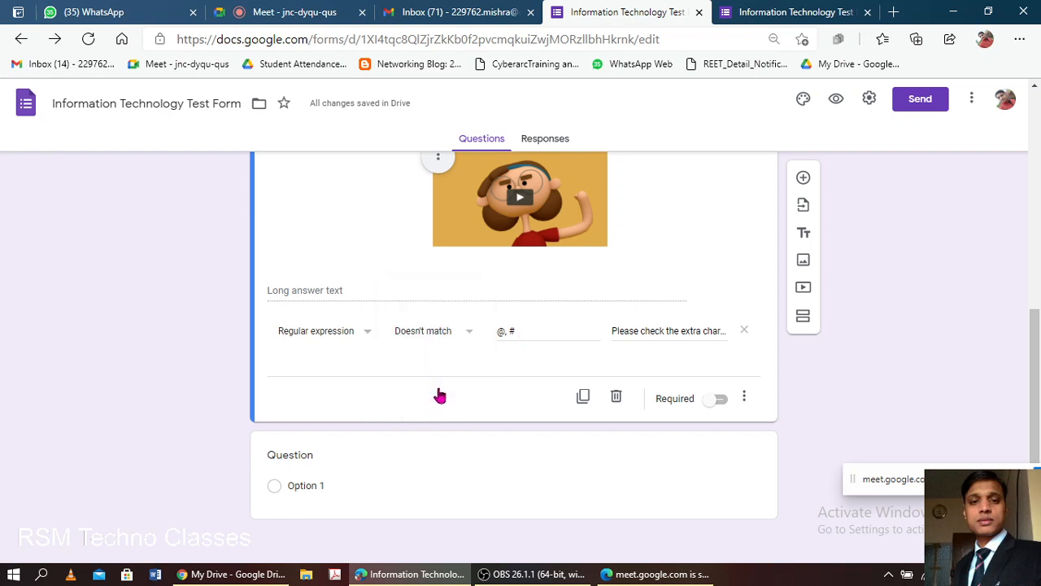
Reload the live form and test question 2 with the answers "h@" and "h@llo".
left_click(781, 12)
left_click(752, 40)
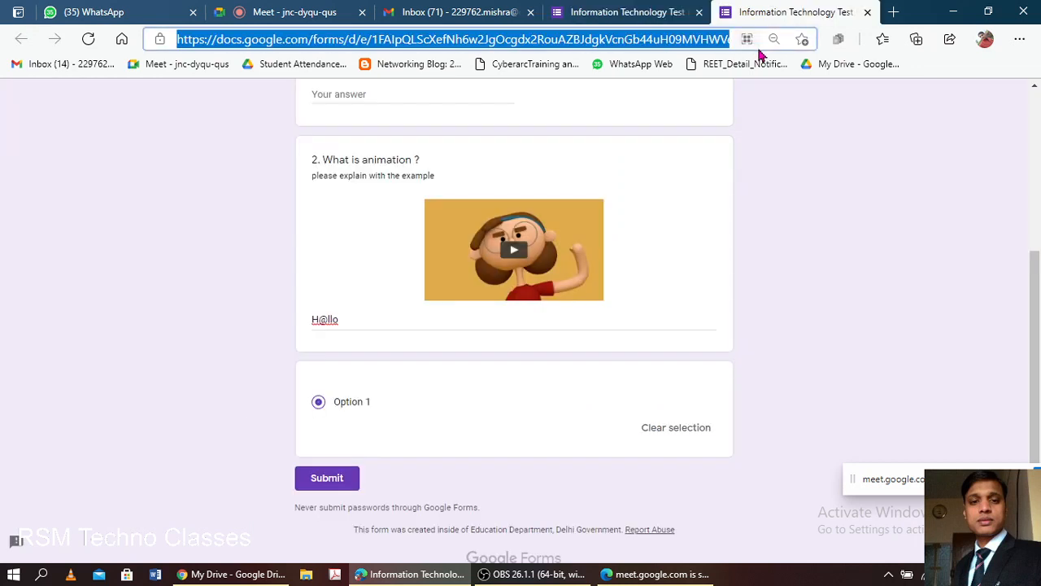
key("Return")
left_click(593, 122)
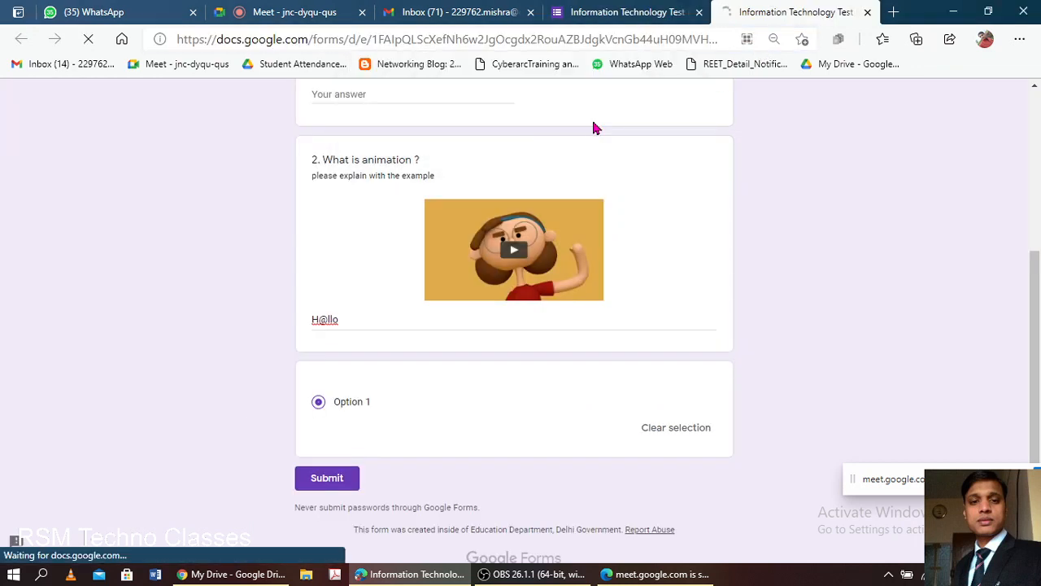
left_click(395, 323)
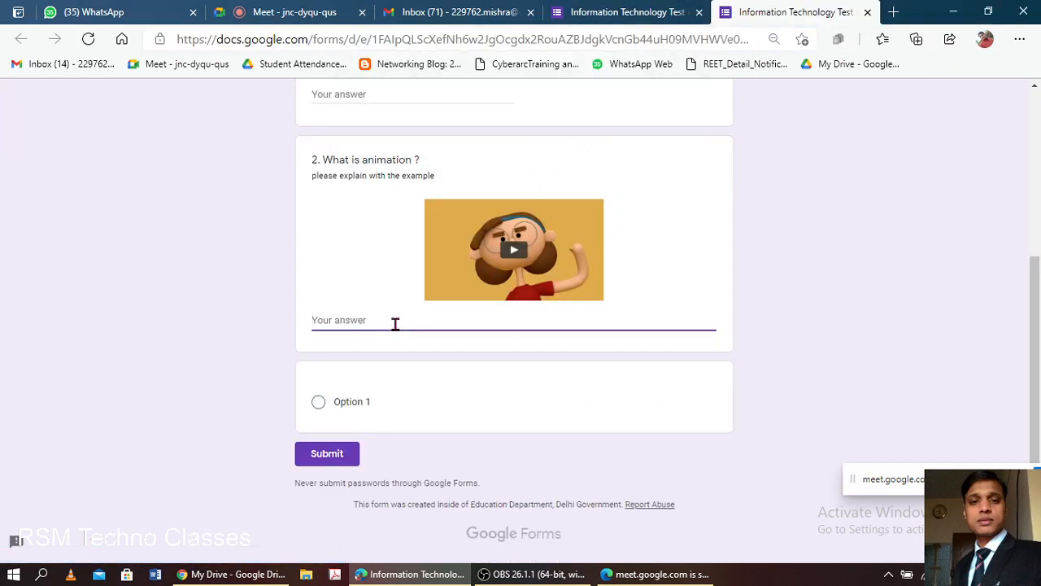
type("h@")
left_click(428, 352)
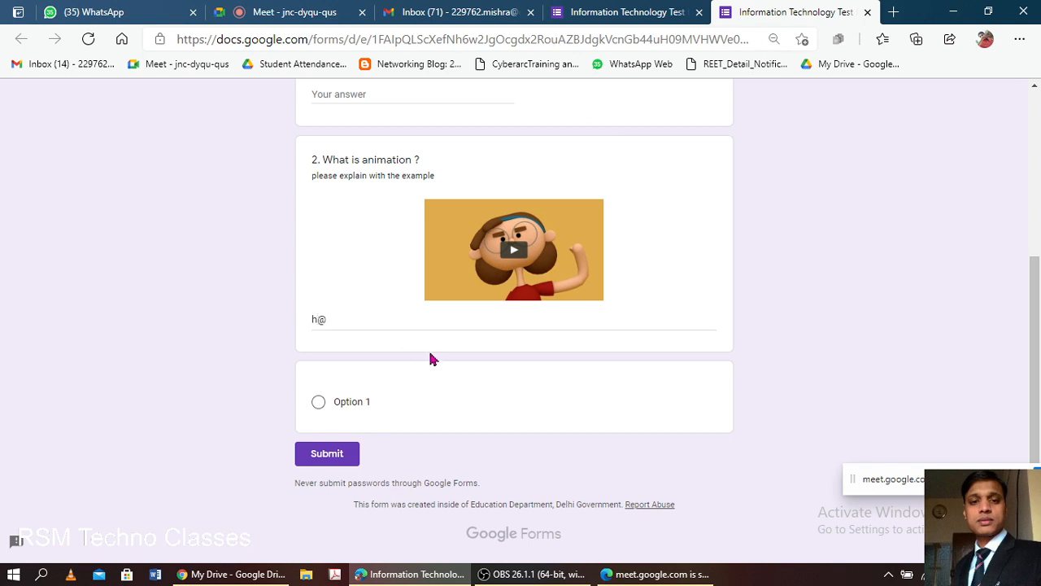
left_click(444, 322)
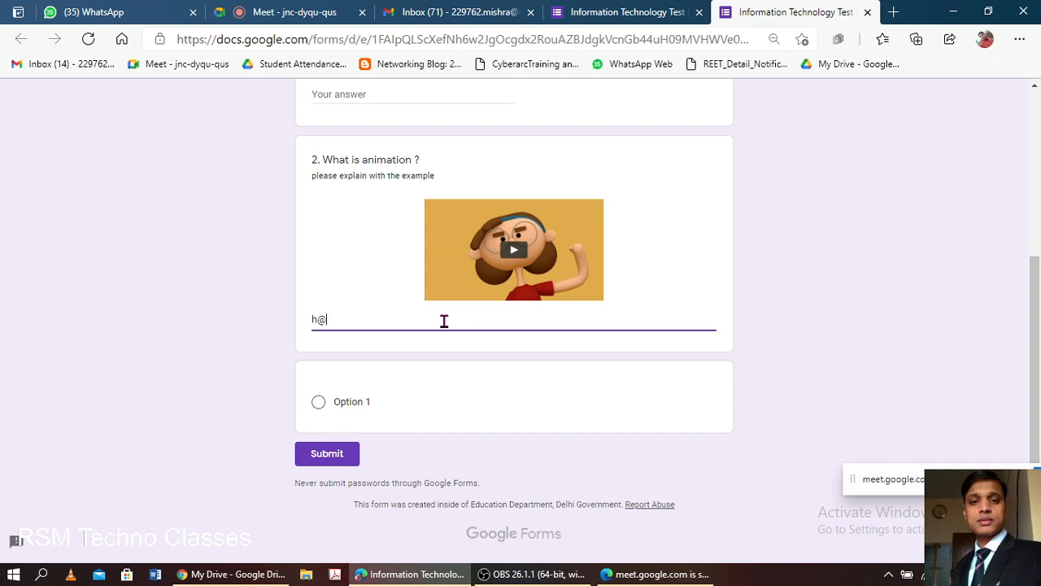
type("h")
type("lo")
Return to the form editor and shorten question 2's validation pattern to "@".
left_click(656, 10)
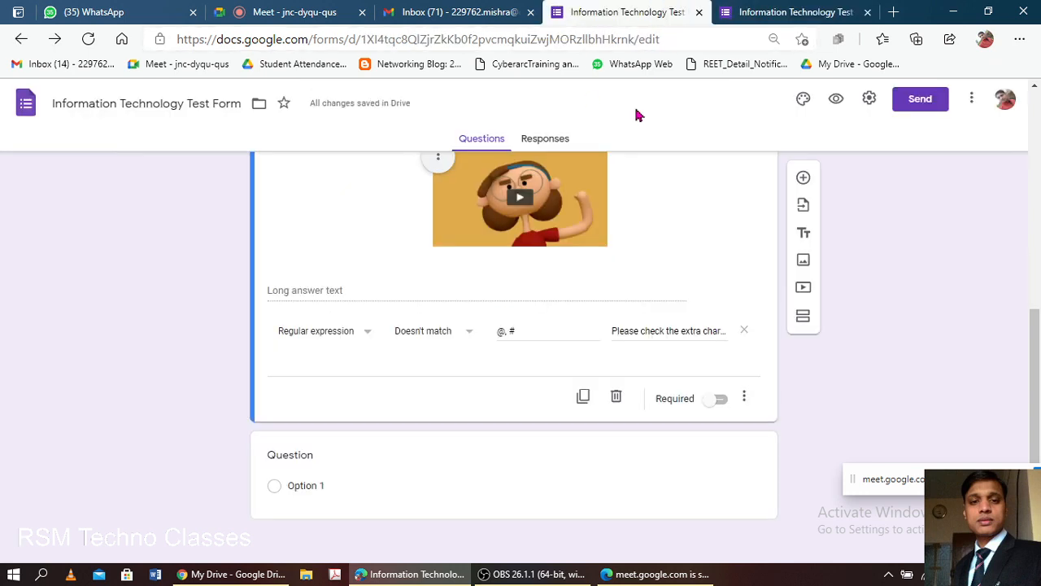
left_click(564, 328)
left_click(690, 368)
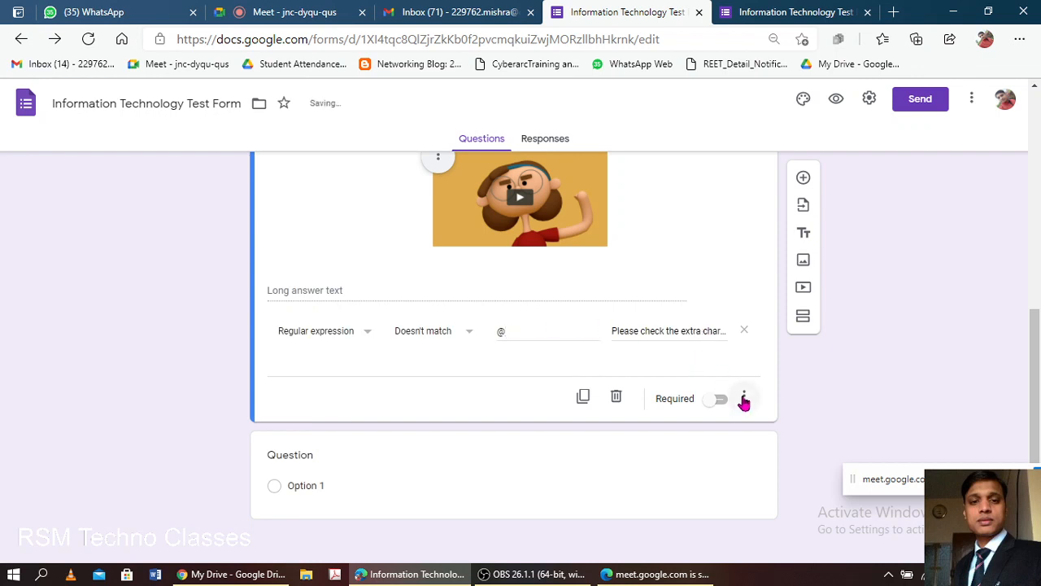
left_click(744, 397)
left_click(785, 384)
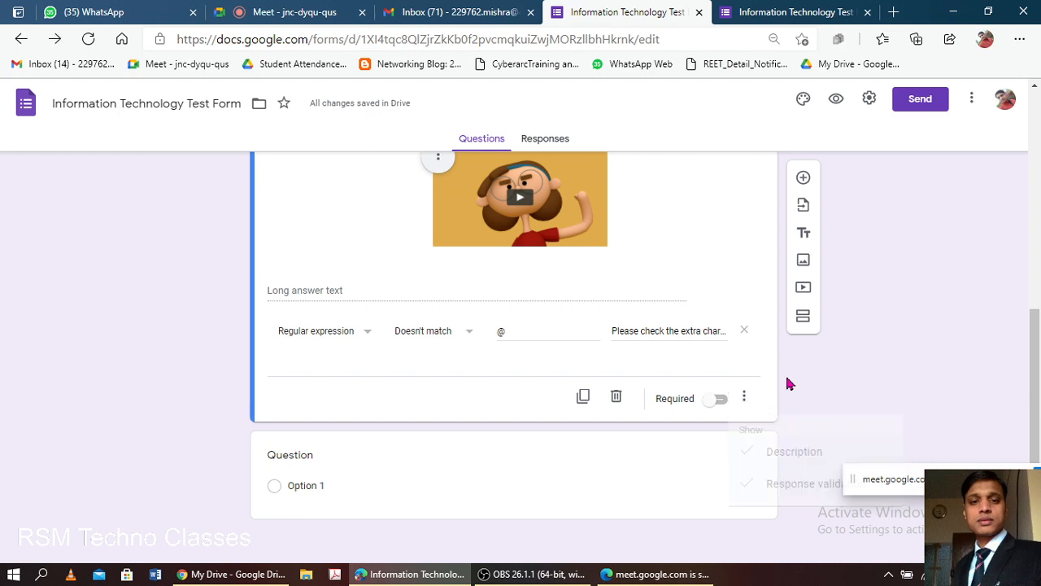
left_click(360, 332)
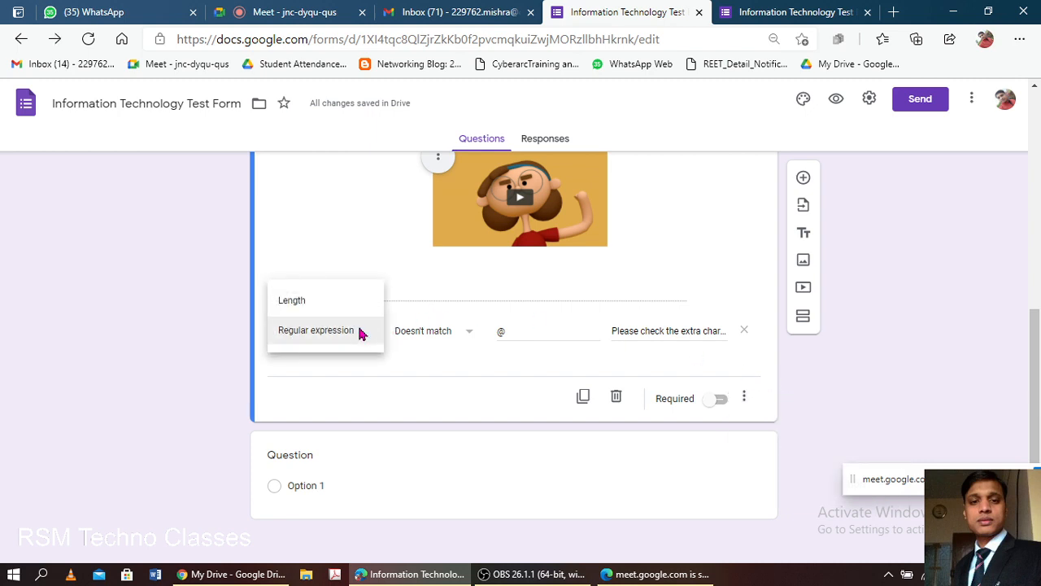
left_click(437, 338)
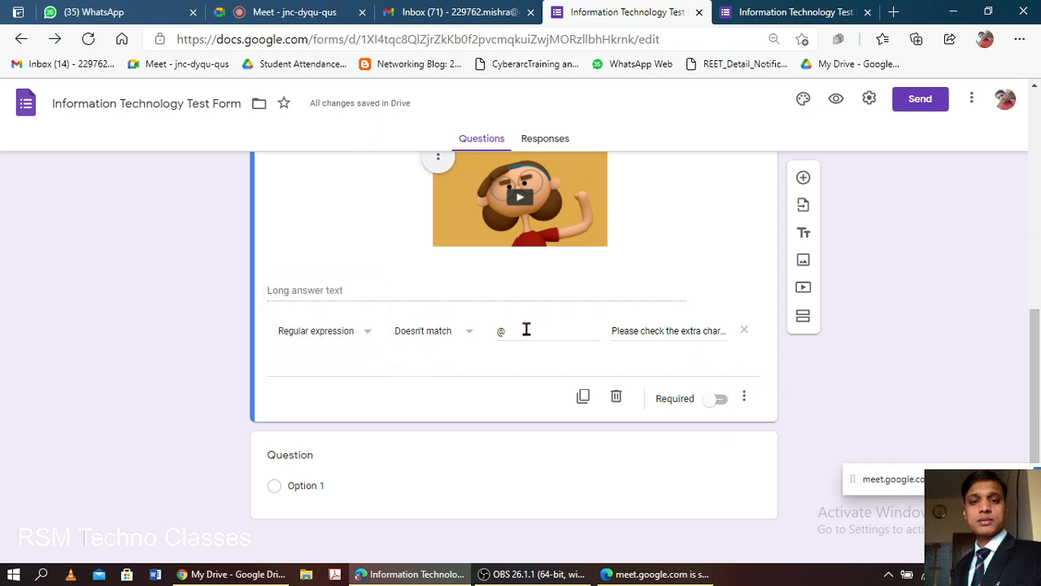
Reload the live form and check question 2's updated validation rule with the answer "@".
left_click(773, 13)
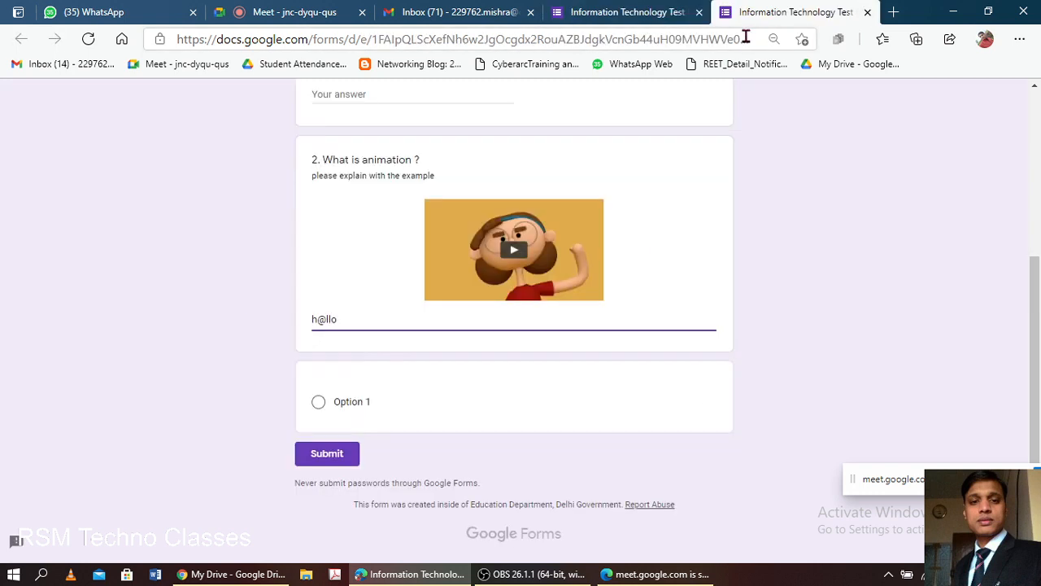
left_click(743, 39)
key("Return")
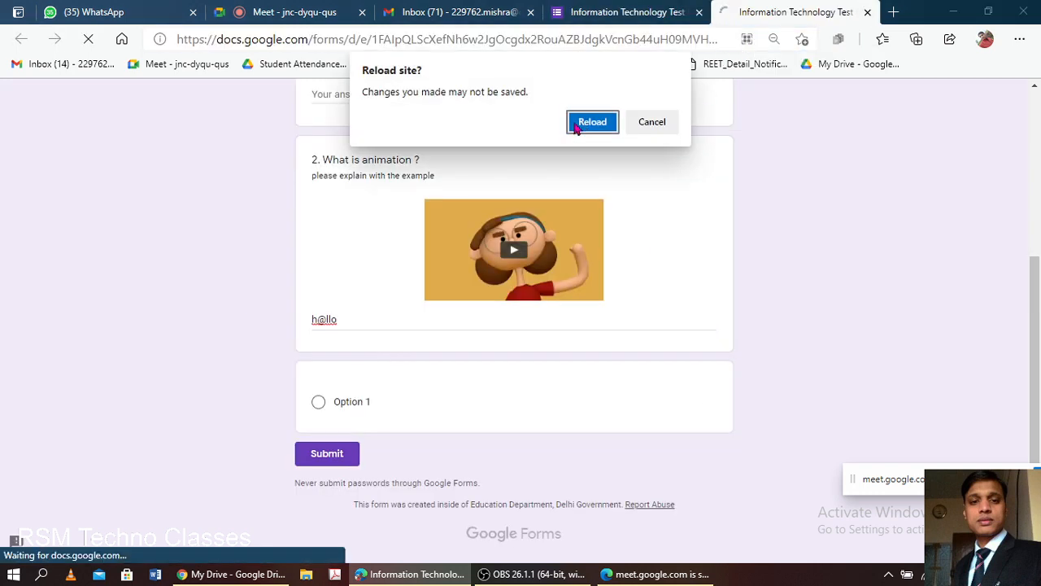
left_click(577, 123)
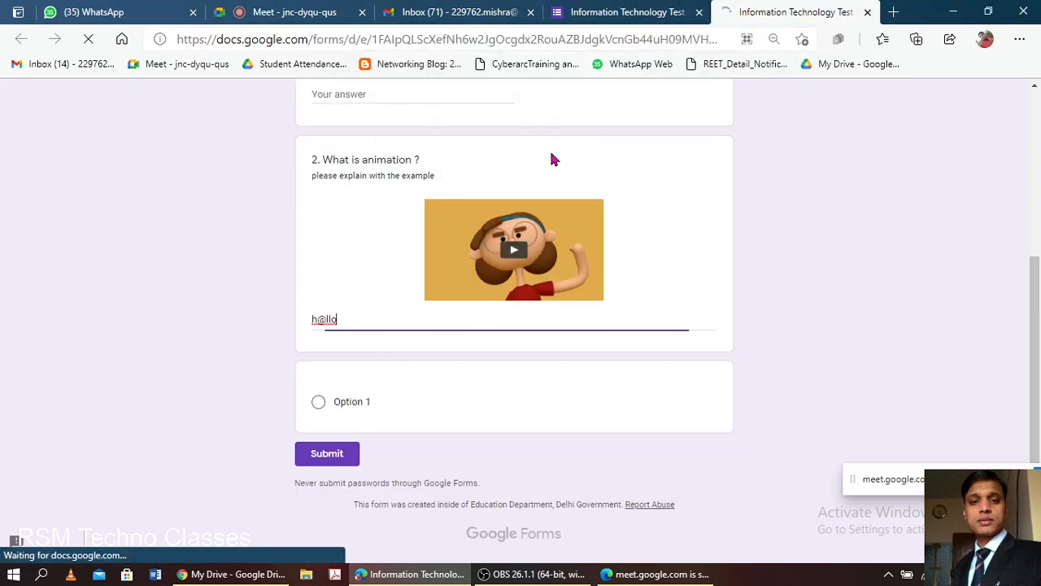
left_click(397, 322)
type("@")
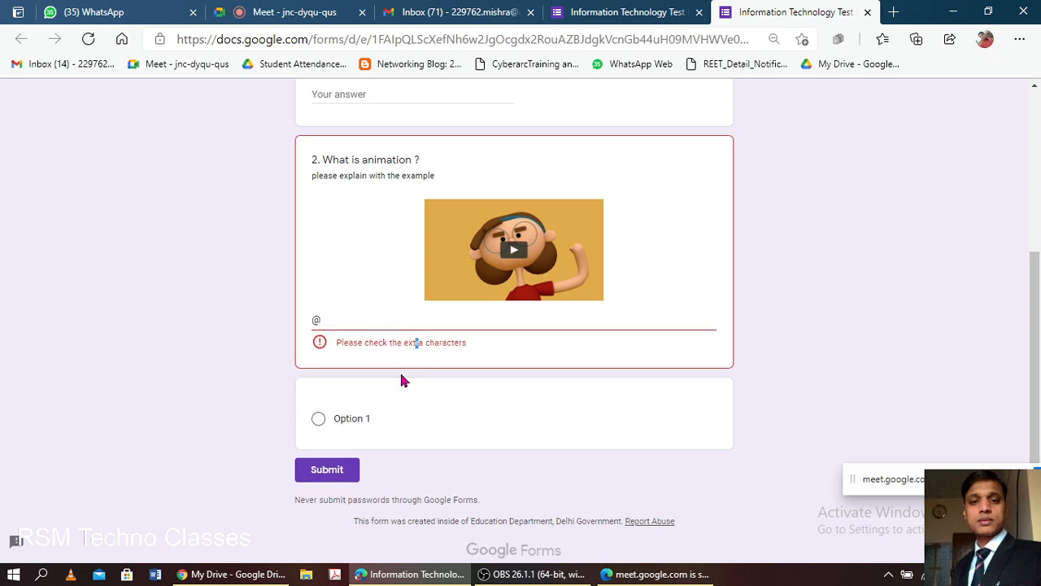
left_click(412, 385)
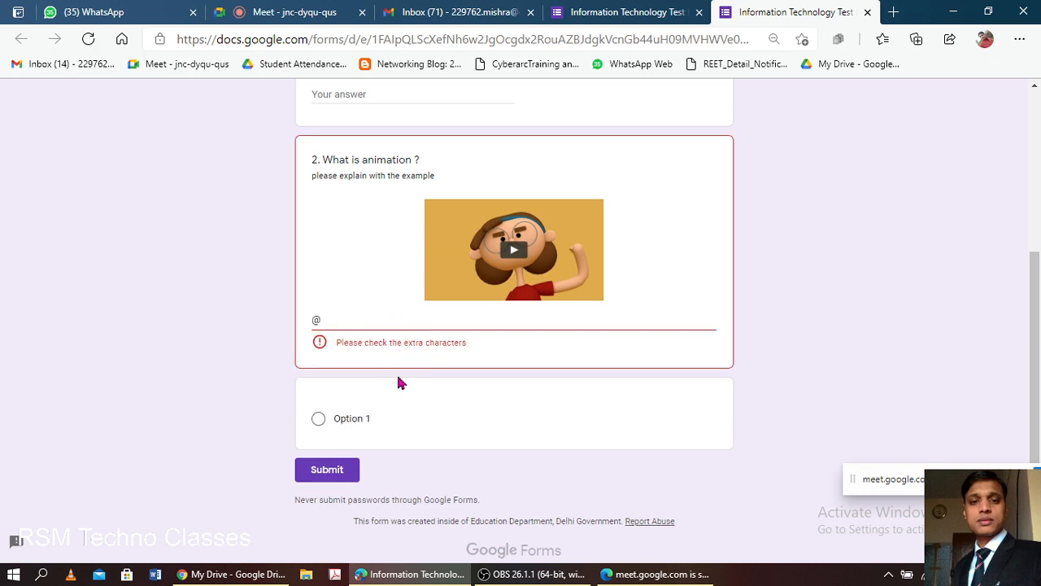
Replace the "@" answer to question 2 with "H@llo" to test a word containing the symbol.
left_click(358, 323)
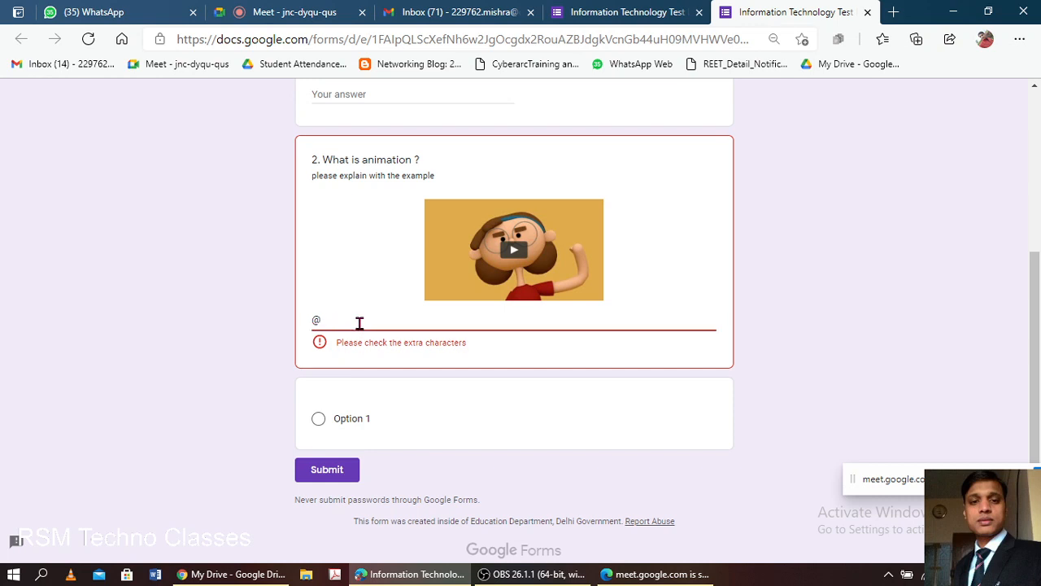
key("BackSpace")
type("H")
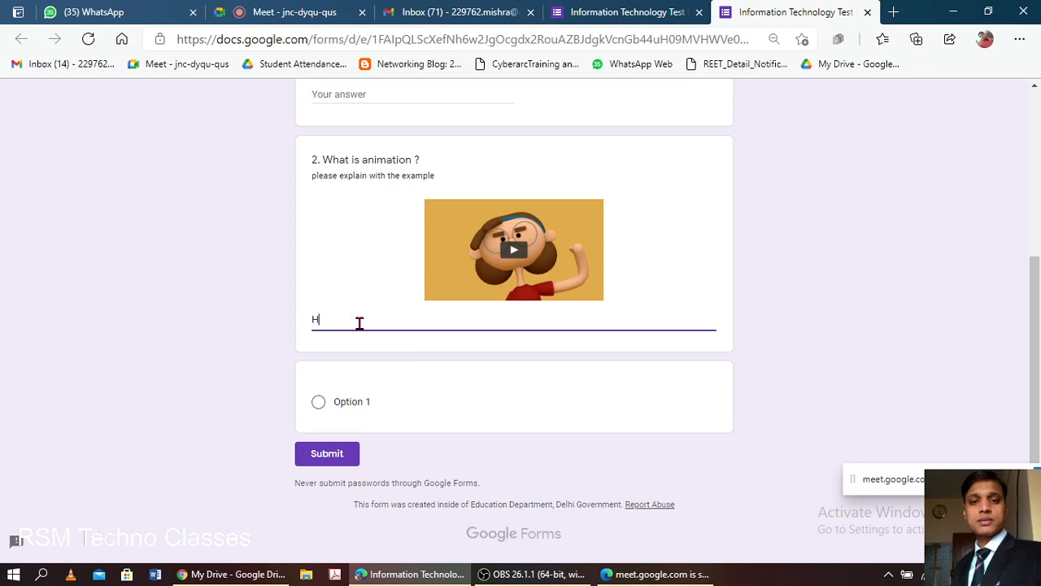
type("@llo")
left_click(398, 355)
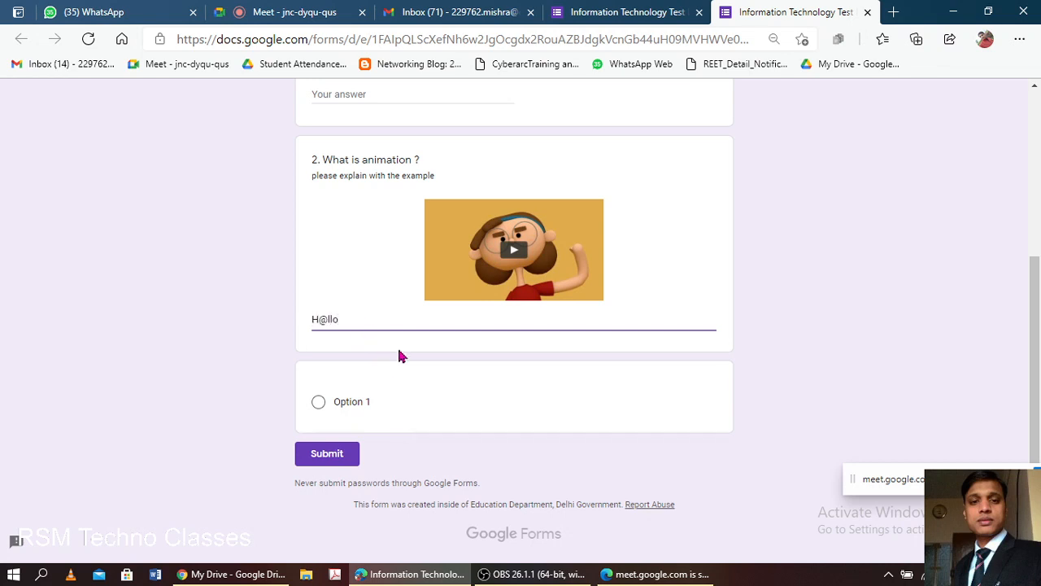
left_click(525, 328)
left_click(504, 362)
Retest question 2 with only "@" as the answer, and clear the answer.
left_click(366, 319)
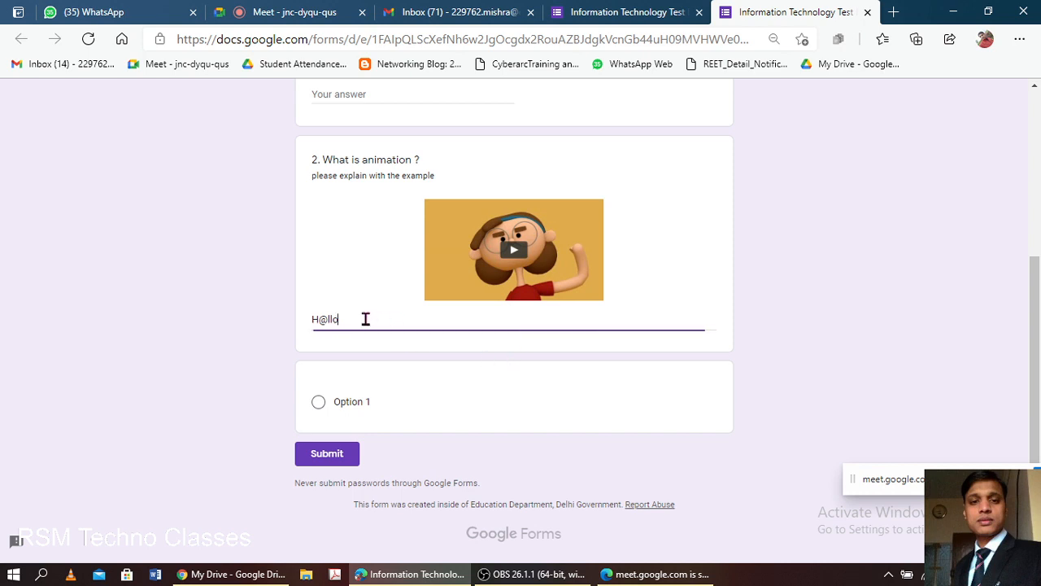
key("BackSpace")
key("BackSpace")
key("BackSpace")
type("@")
left_click(406, 398)
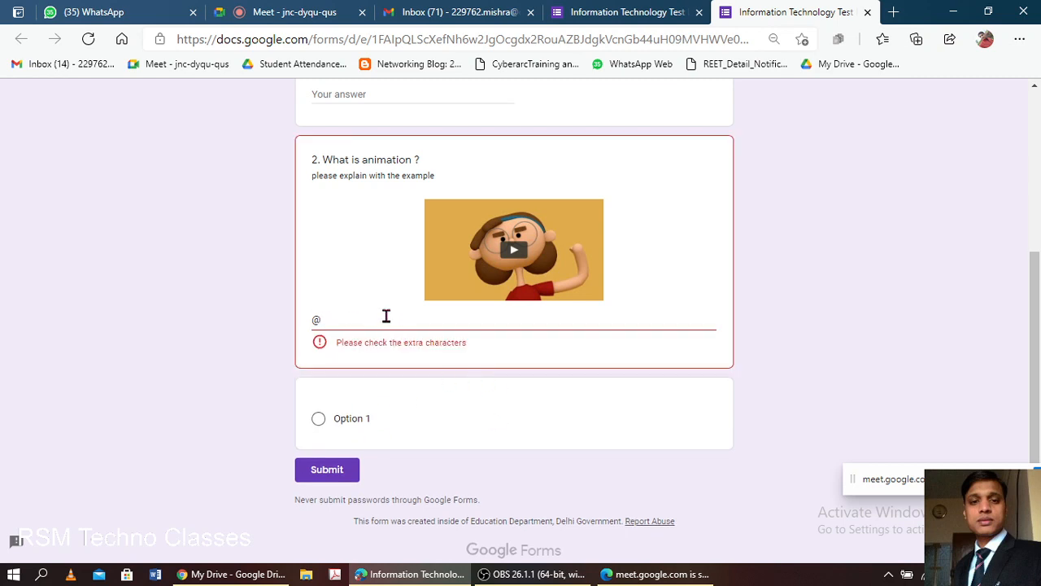
key("BackSpace")
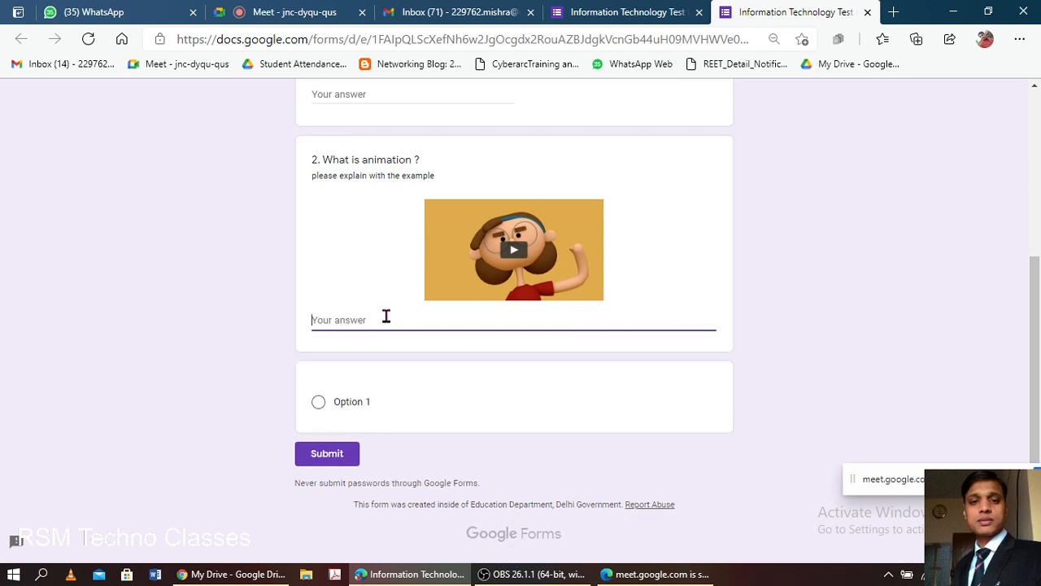
Return to the form editor and review the form's header, question 1 and question 2 with its validation settings.
left_click(604, 18)
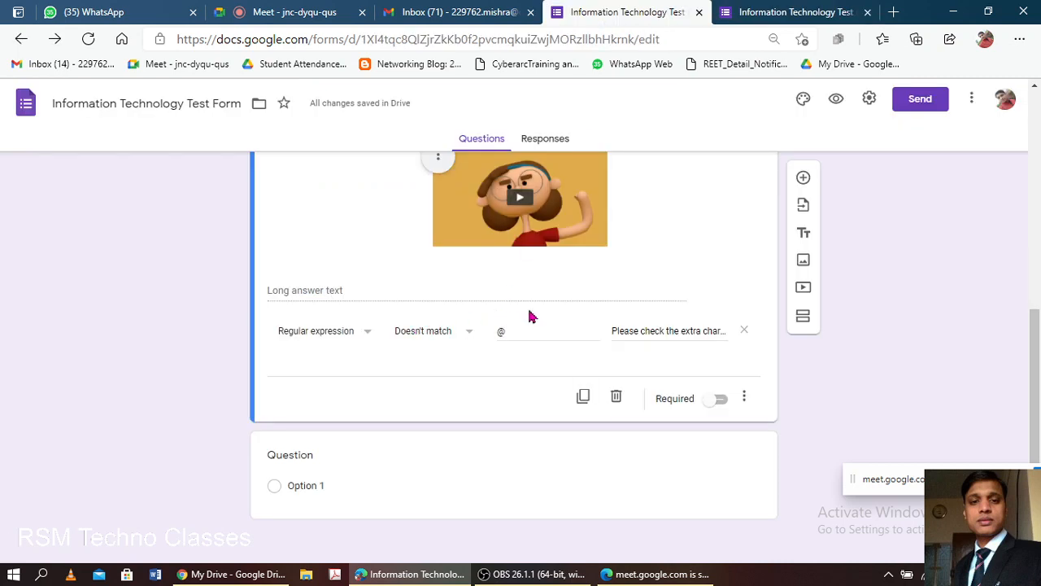
scroll(486, 361, "up", 1)
scroll(483, 349, "down", 1)
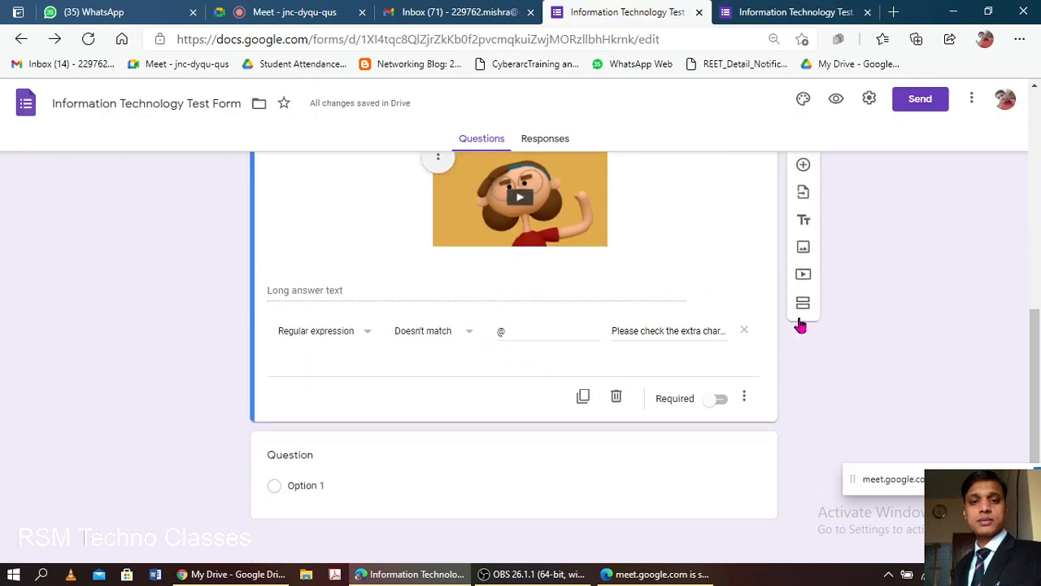
scroll(690, 330, "up", 1)
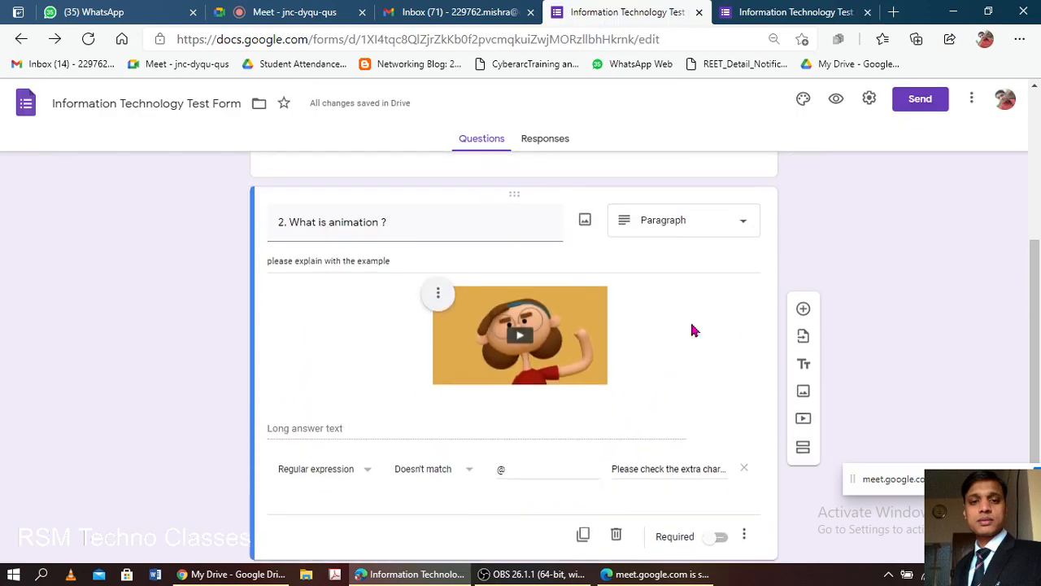
scroll(691, 330, "down", 1)
scroll(690, 327, "up", 1)
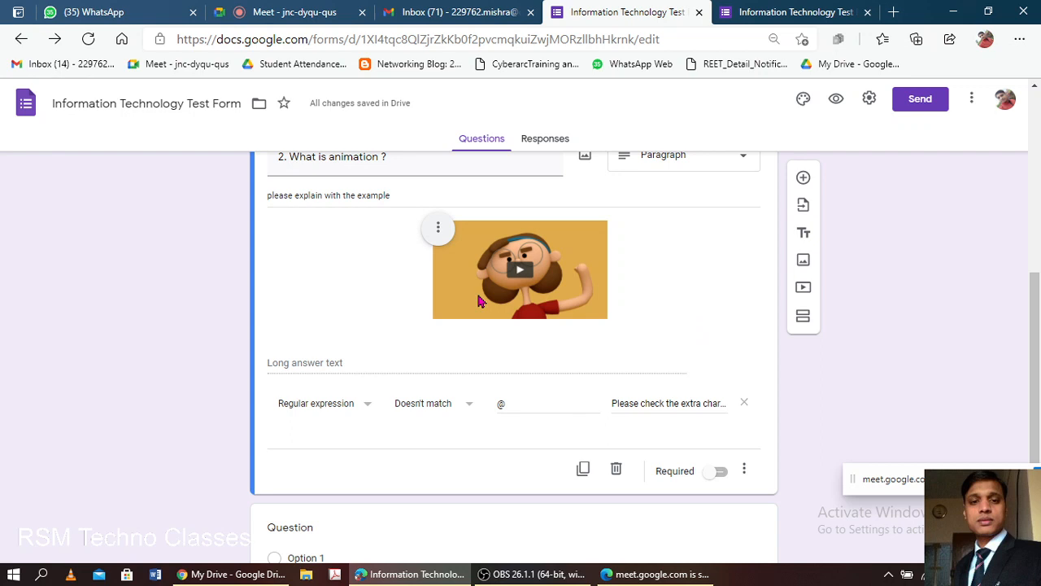
scroll(606, 304, "up", 3)
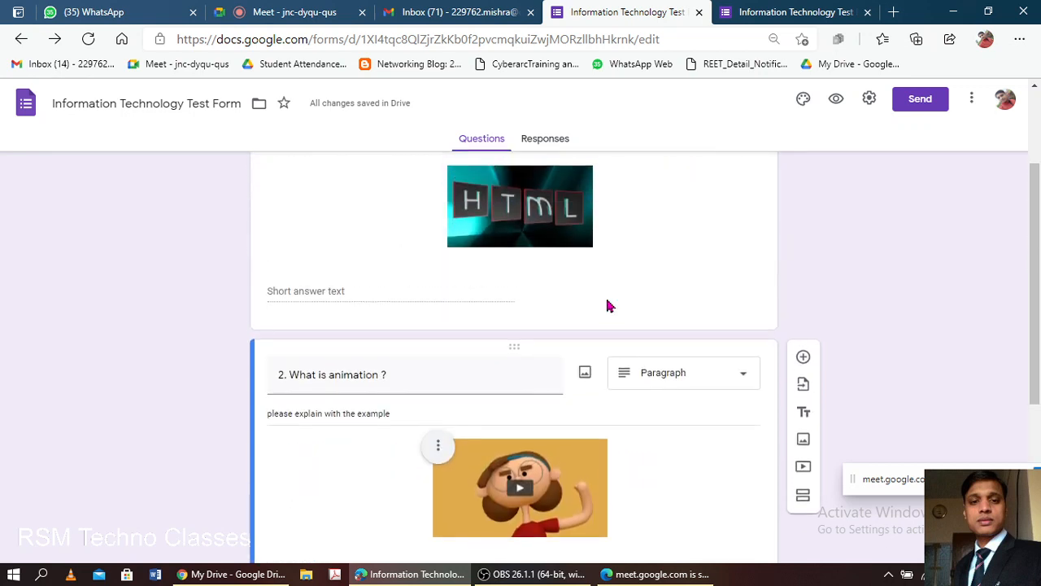
scroll(613, 303, "down", 2)
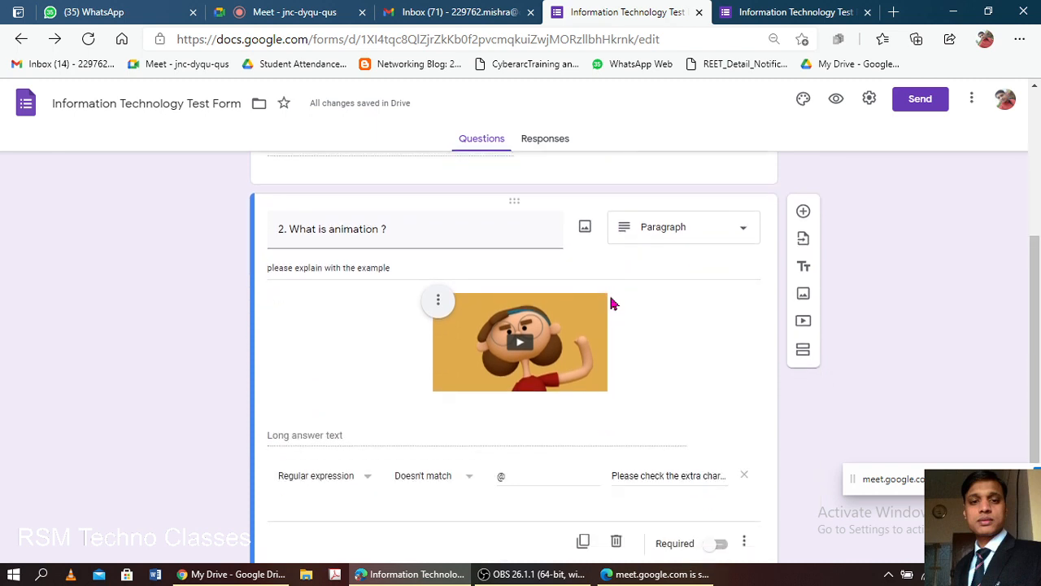
scroll(610, 300, "up", 4)
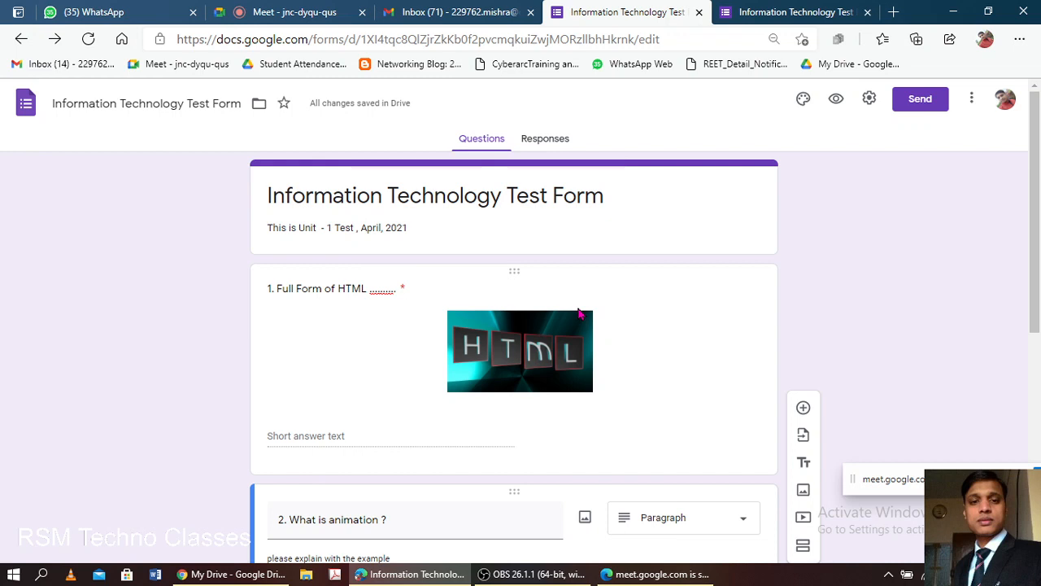
scroll(634, 269, "down", 3)
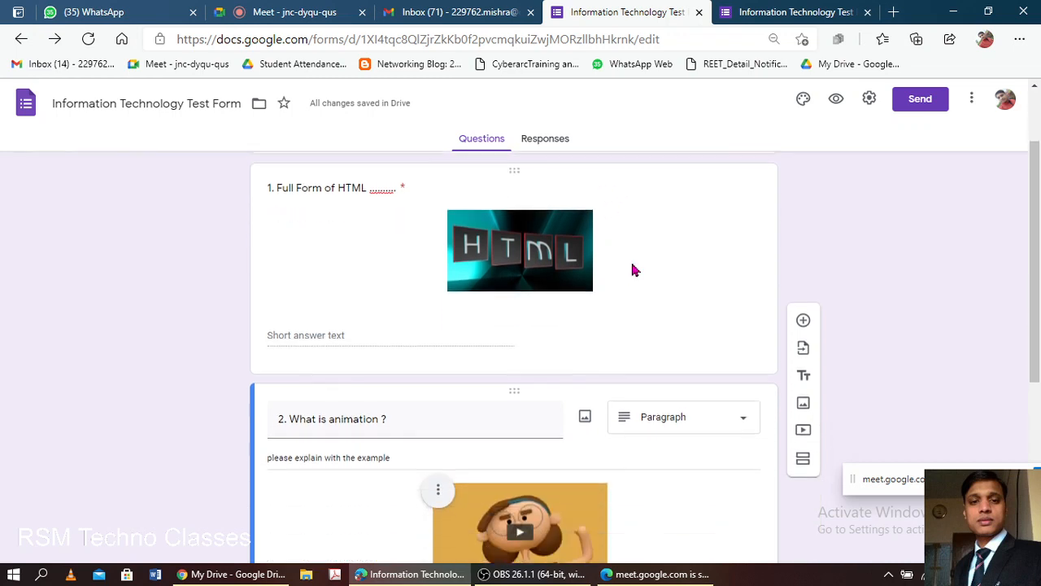
scroll(634, 269, "up", 3)
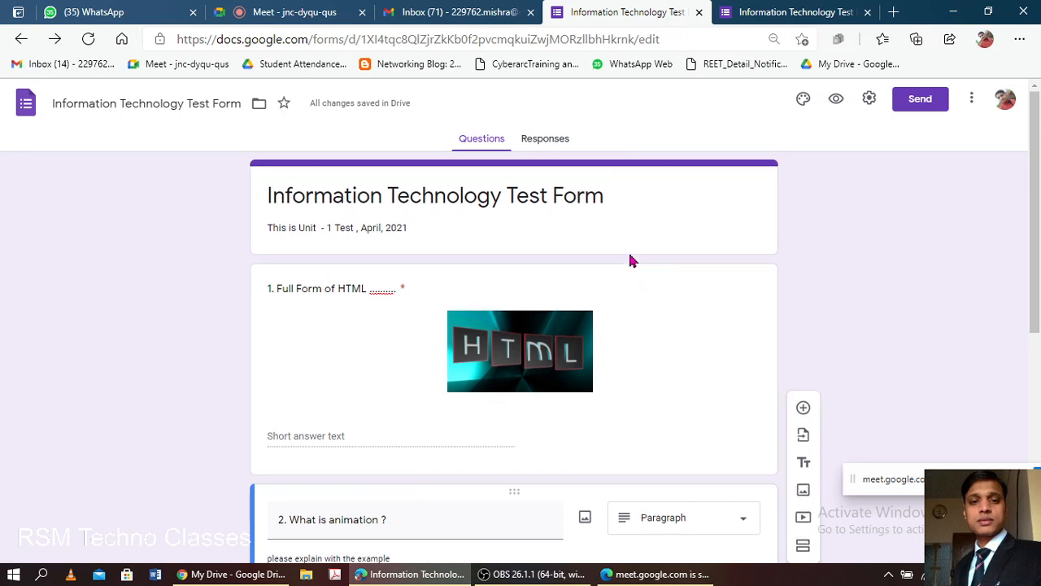
scroll(632, 261, "down", 1)
scroll(419, 381, "down", 2)
scroll(419, 381, "down", 1)
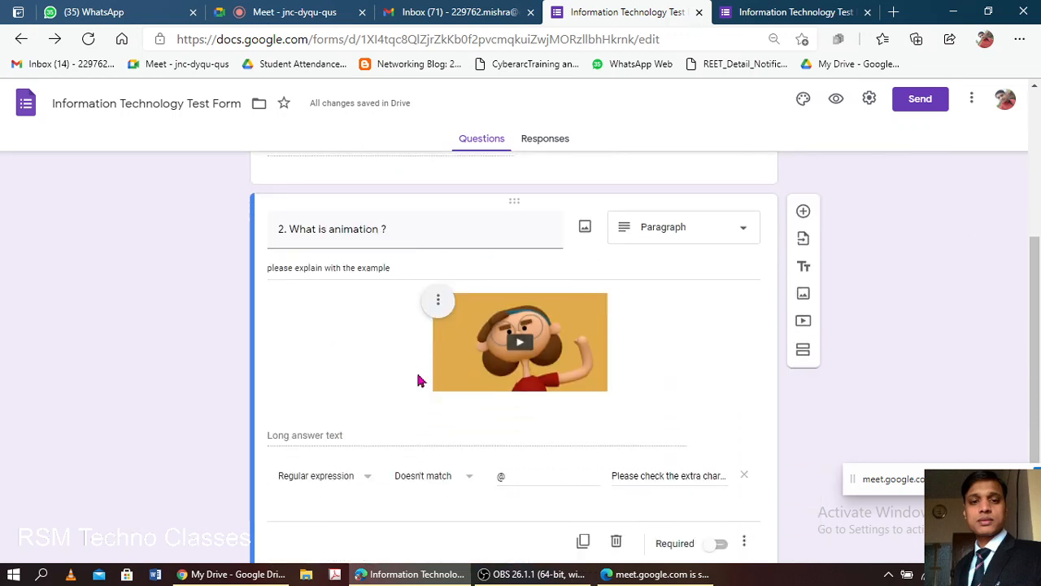
scroll(396, 372, "up", 2)
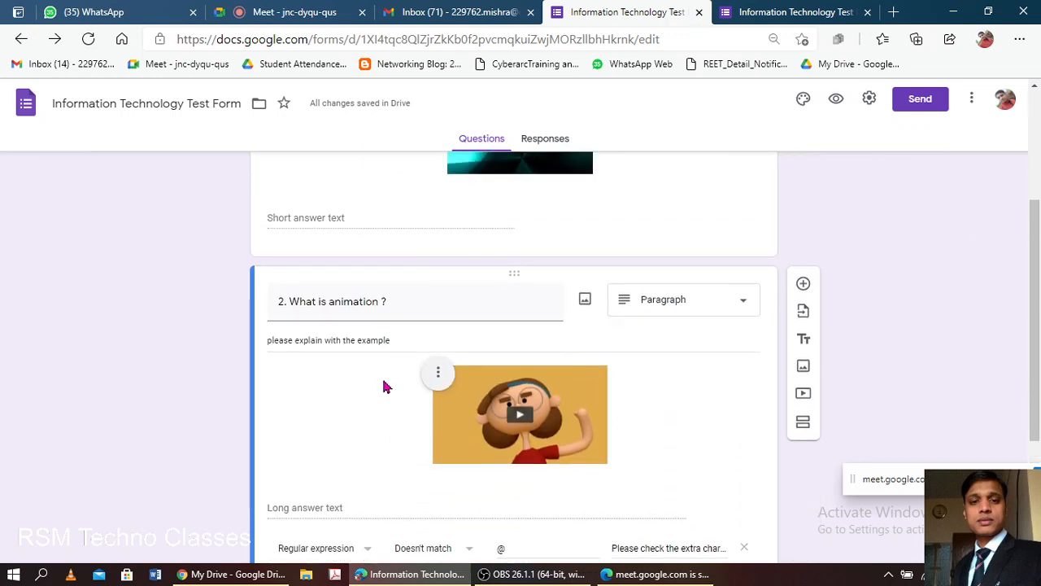
scroll(375, 399, "up", 3)
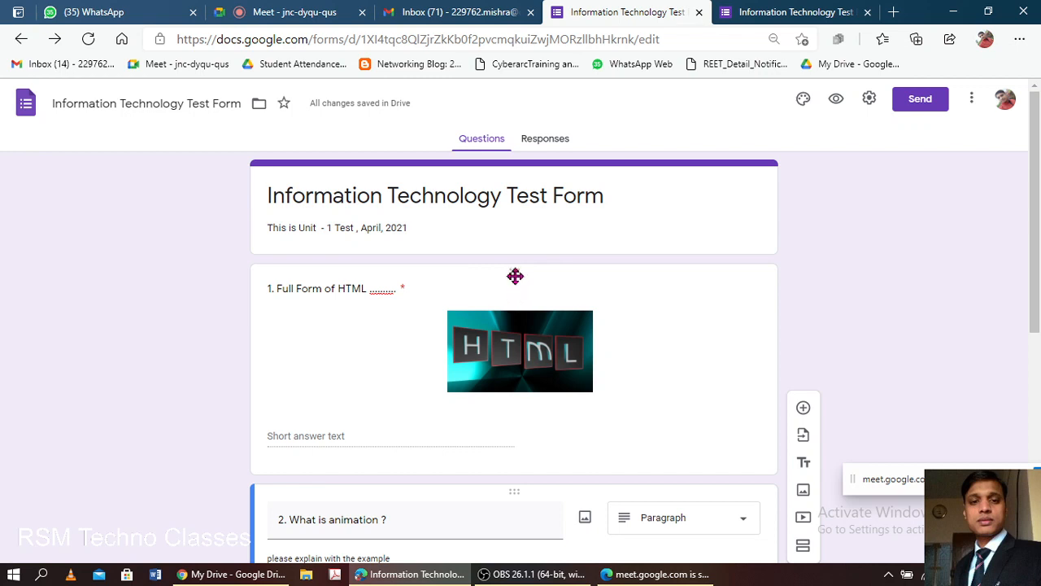
Try moving question 1 about HTML to the end of the form, and undo the reordering.
left_click_drag(515, 276, 499, 490)
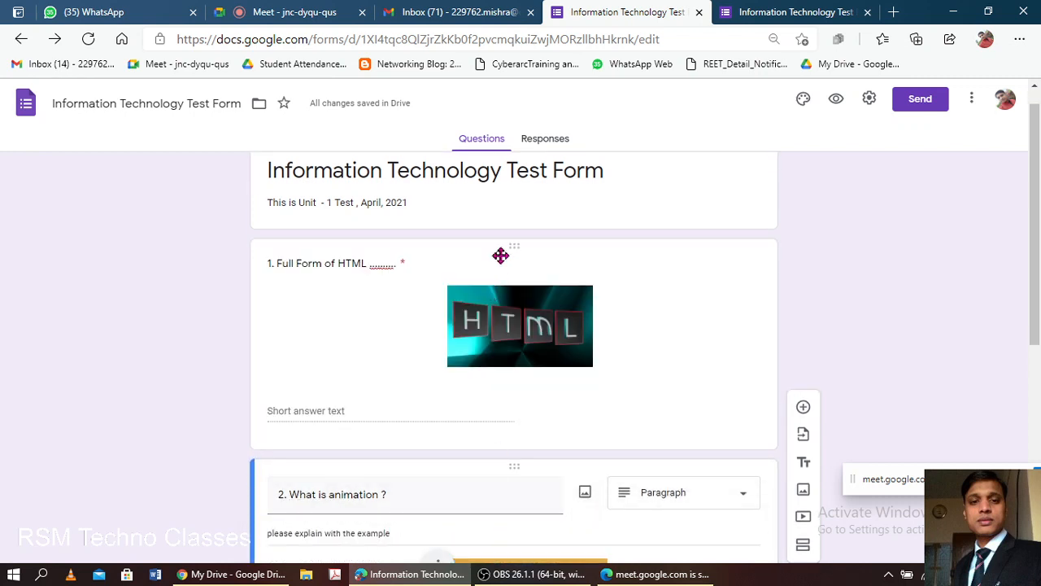
left_click_drag(509, 247, 515, 423)
scroll(515, 423, "up", 5)
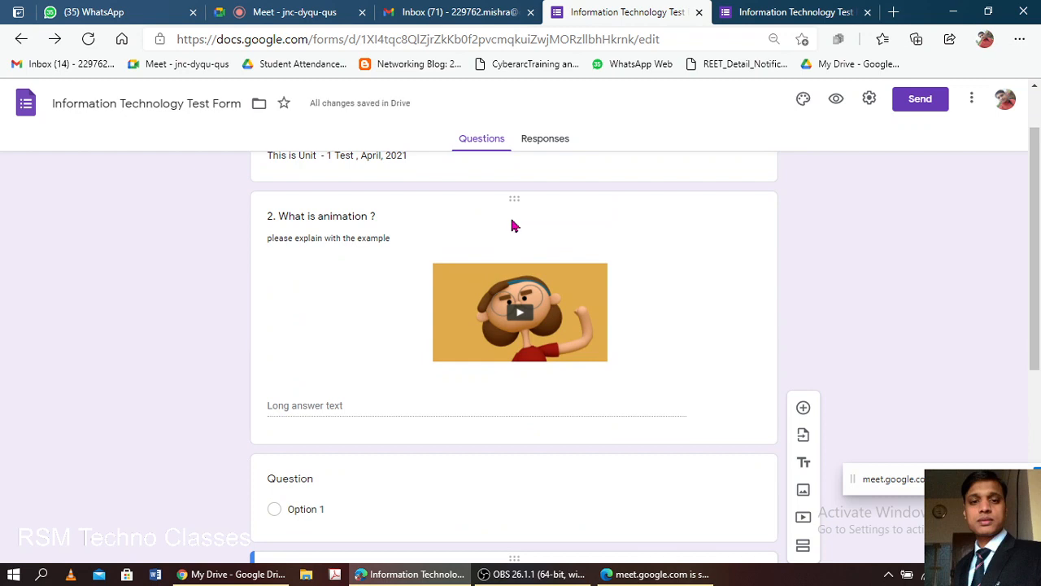
scroll(512, 265, "up", 1)
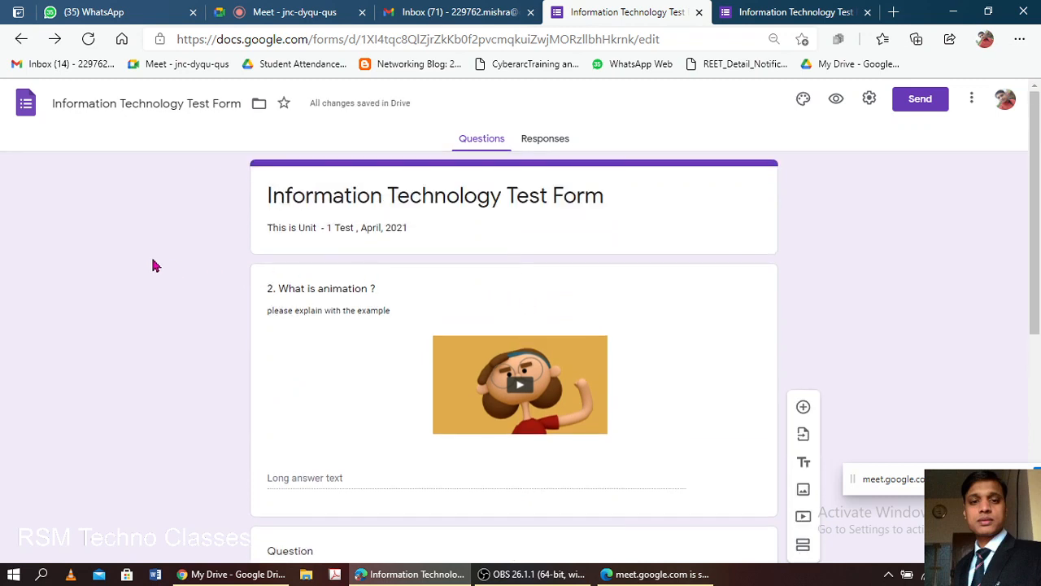
key("ctrl+z")
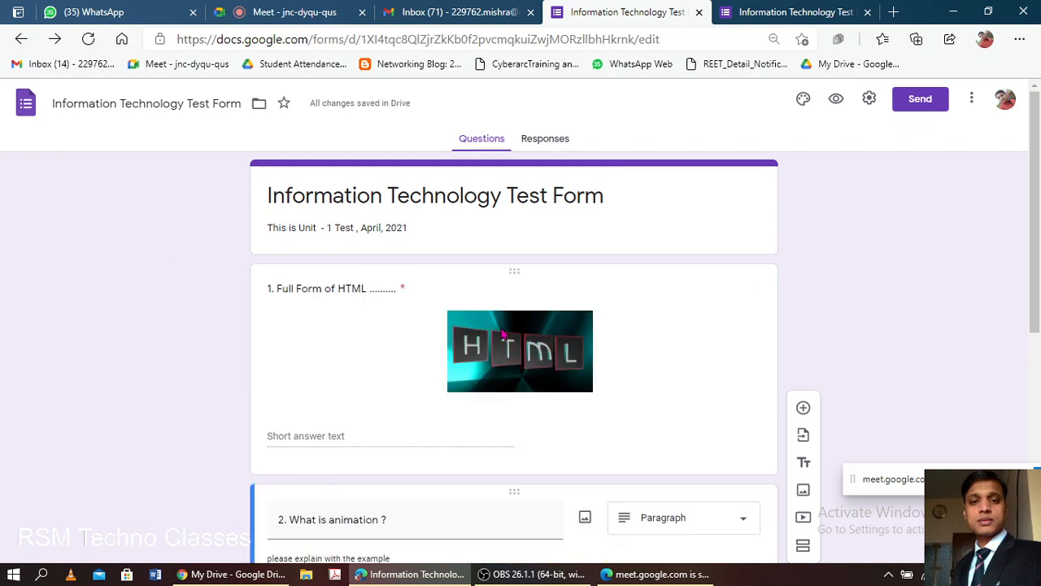
scroll(503, 334, "down", 1)
scroll(503, 334, "down", 4)
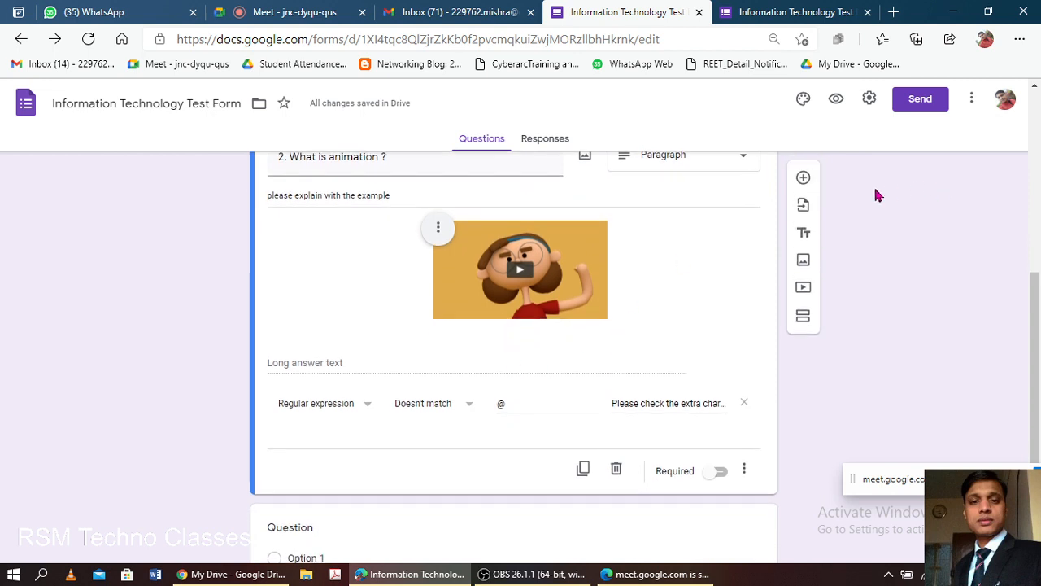
left_click(803, 207)
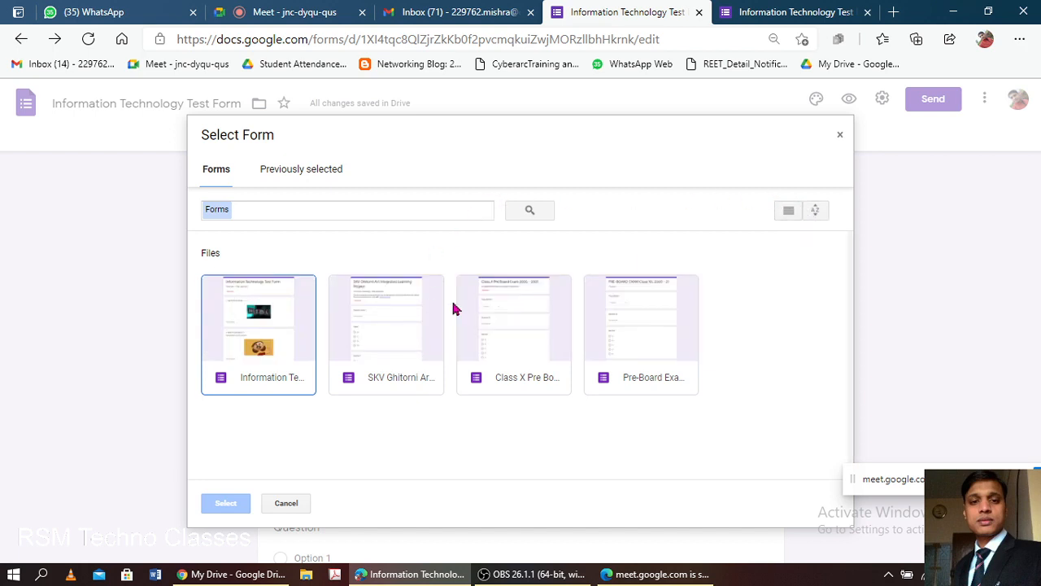
left_click(842, 136)
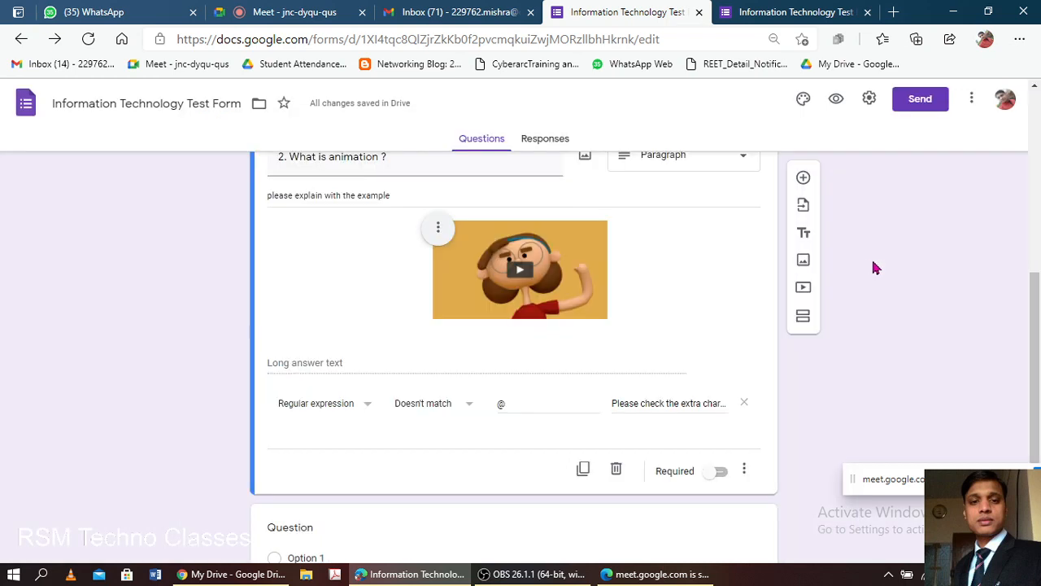
Select question 1 as the insertion point and choose the Class X Pre Board Exam 2020 - 2021 form as the source for importing questions.
scroll(770, 314, "up", 5)
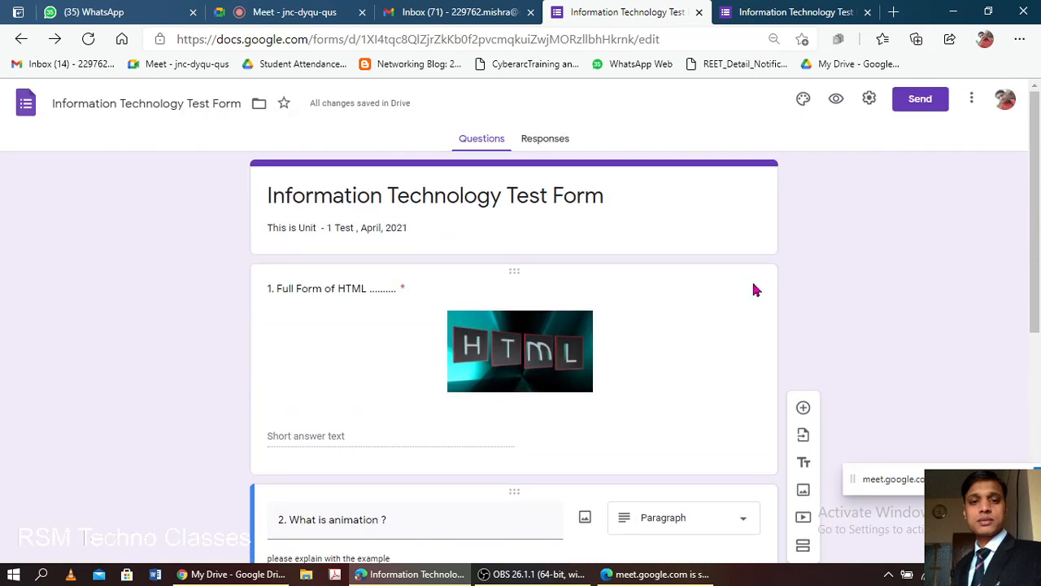
left_click(756, 283)
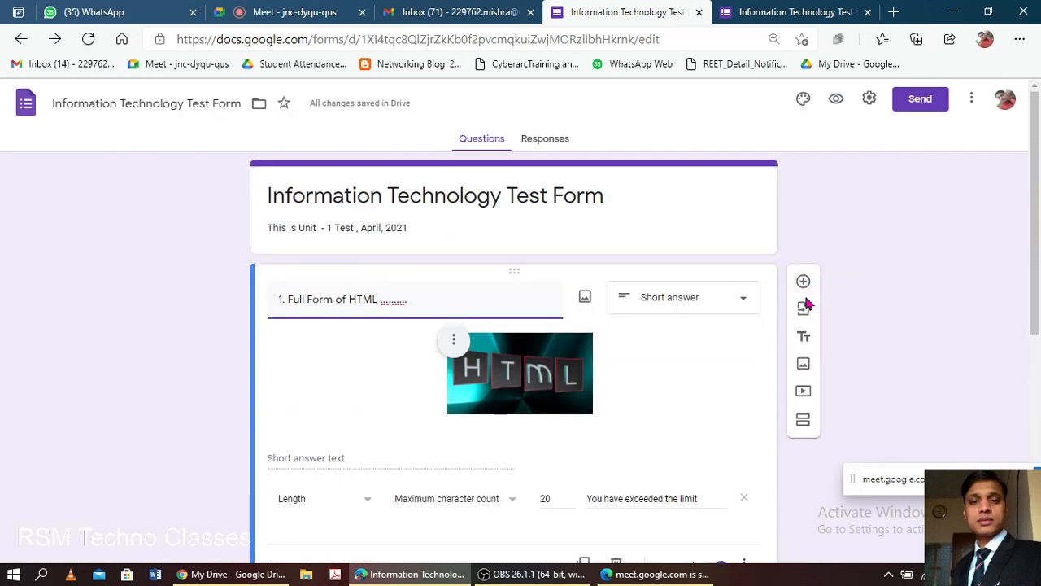
left_click(803, 310)
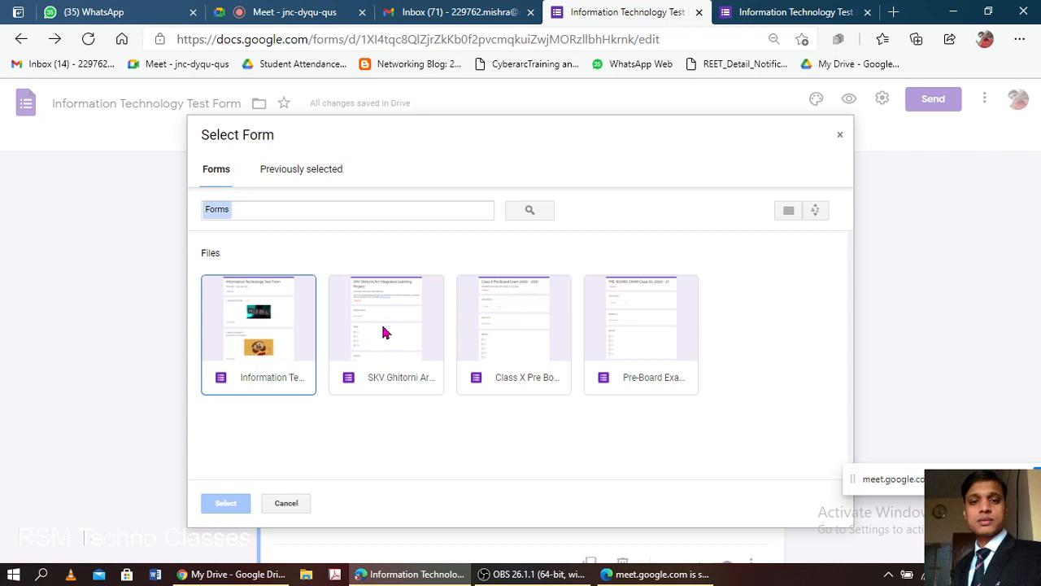
double_click(508, 317)
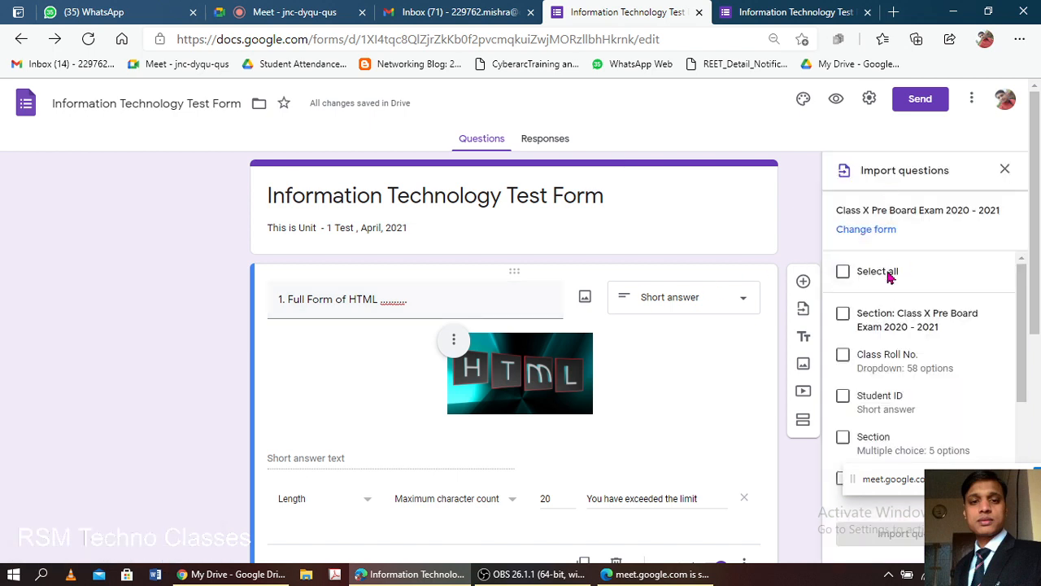
Mark the Class Roll No., Student ID, Section, Student Name and Contact No. questions for import.
scroll(888, 274, "down", 1)
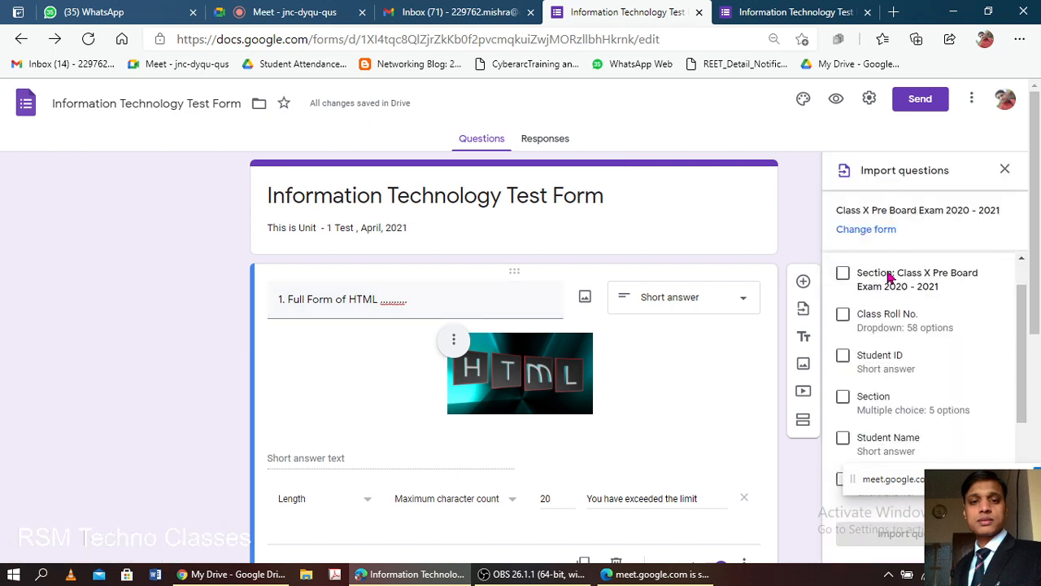
left_click(843, 317)
left_click(844, 355)
scroll(867, 344, "down", 1)
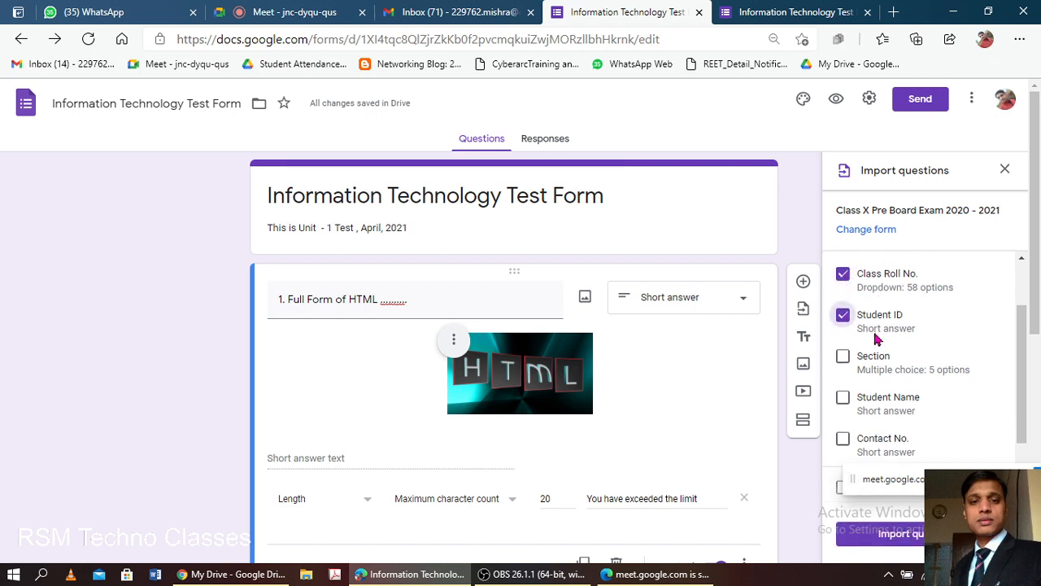
left_click(845, 356)
scroll(907, 319, "down", 2)
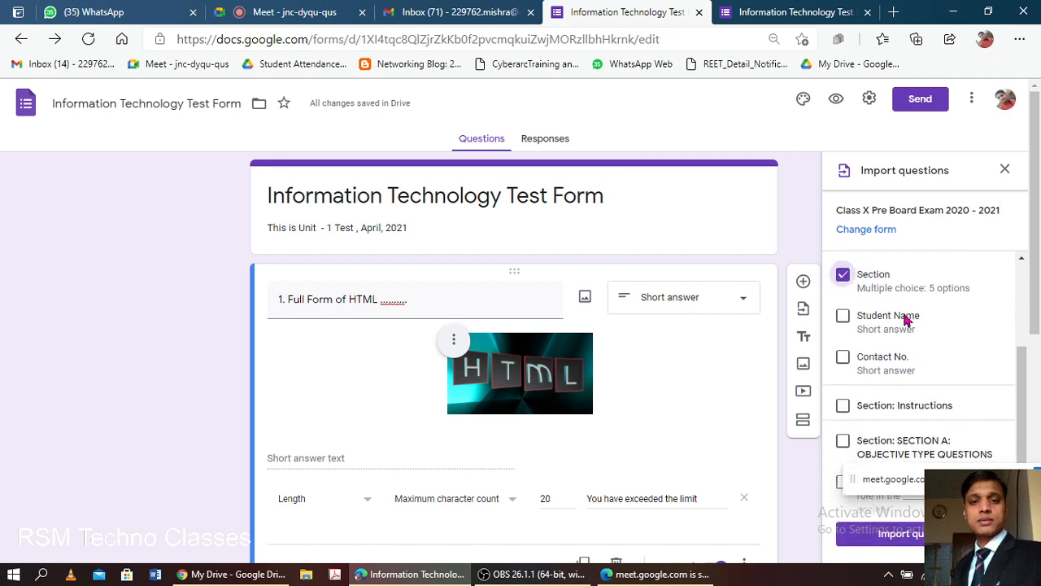
left_click(843, 317)
left_click(843, 358)
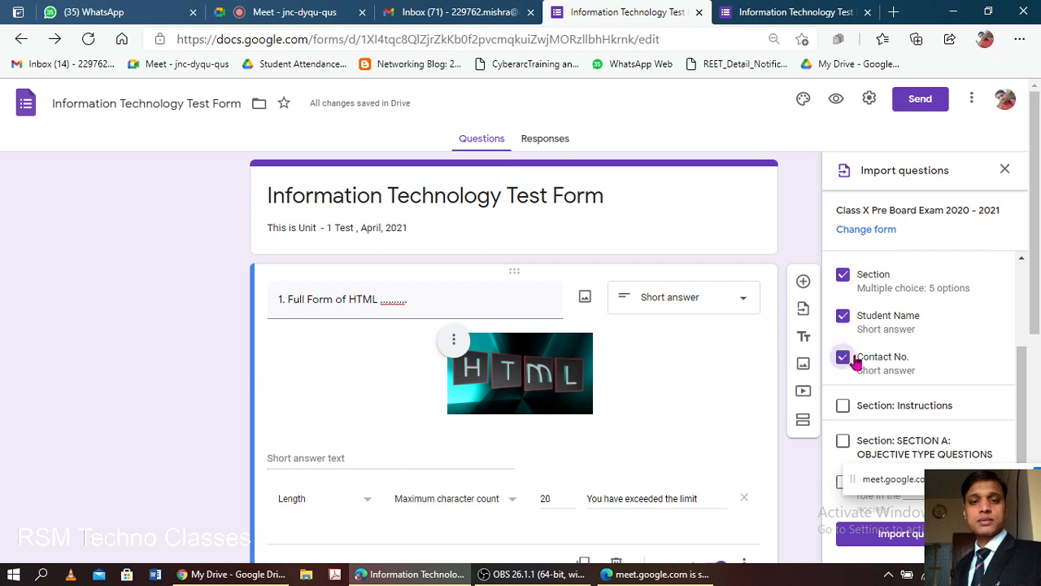
Include the "Class X Pre Board Exam 2020 - 2021" section in the import selection and review the list of selected questions.
scroll(850, 350, "up", 4)
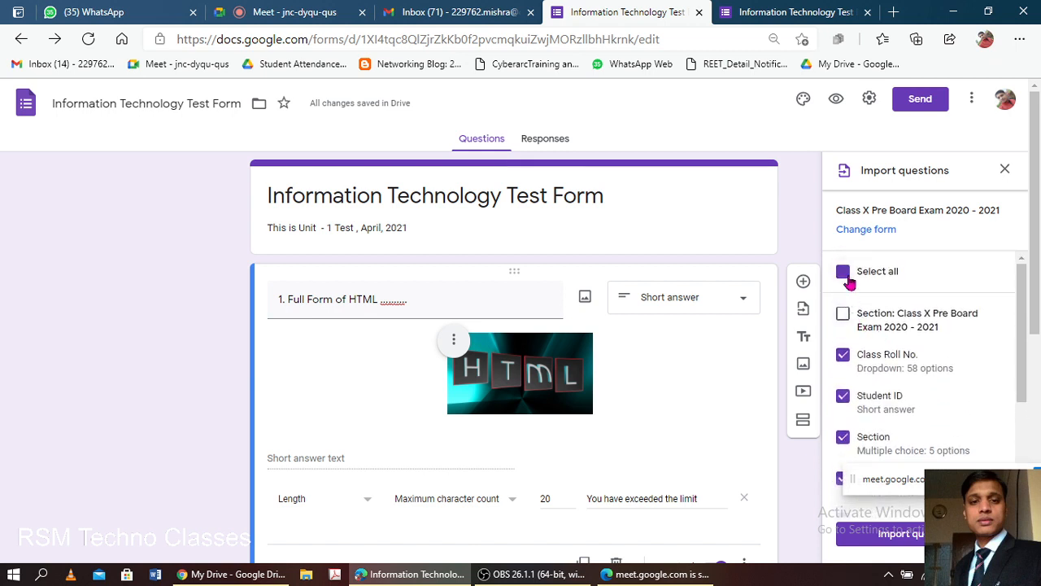
left_click(844, 316)
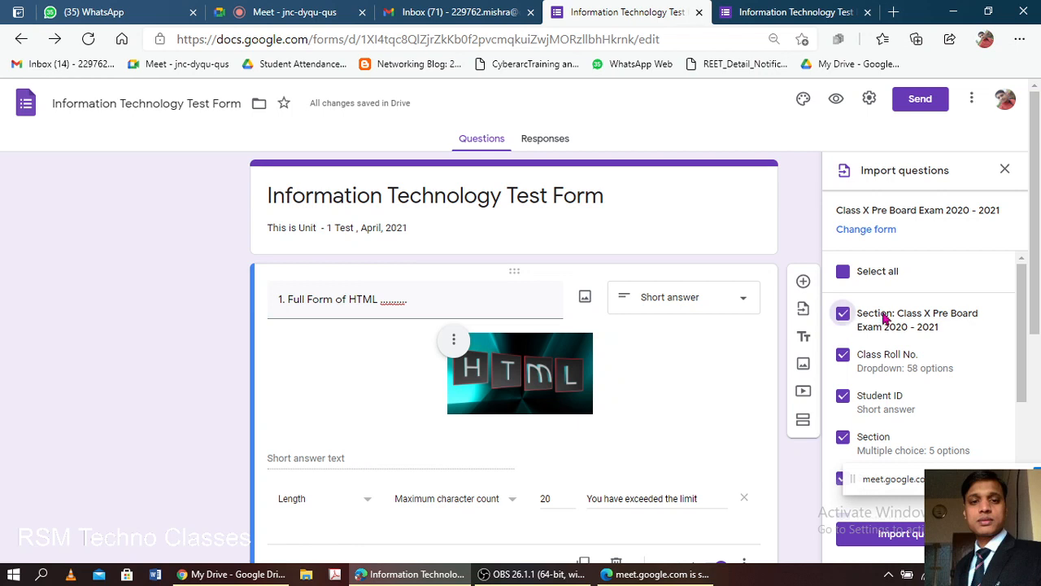
scroll(887, 321, "down", 3)
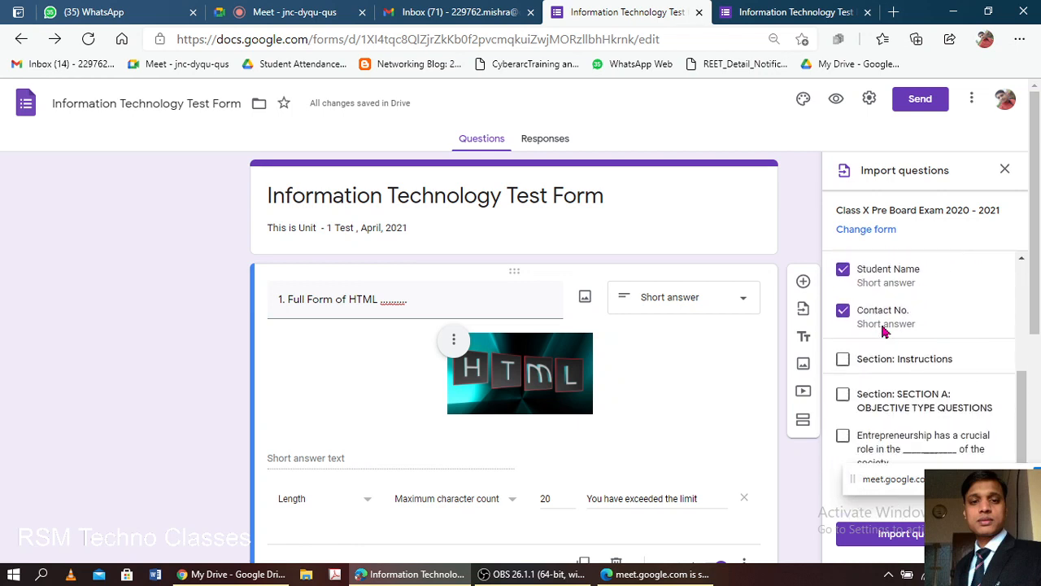
scroll(907, 315, "up", 2)
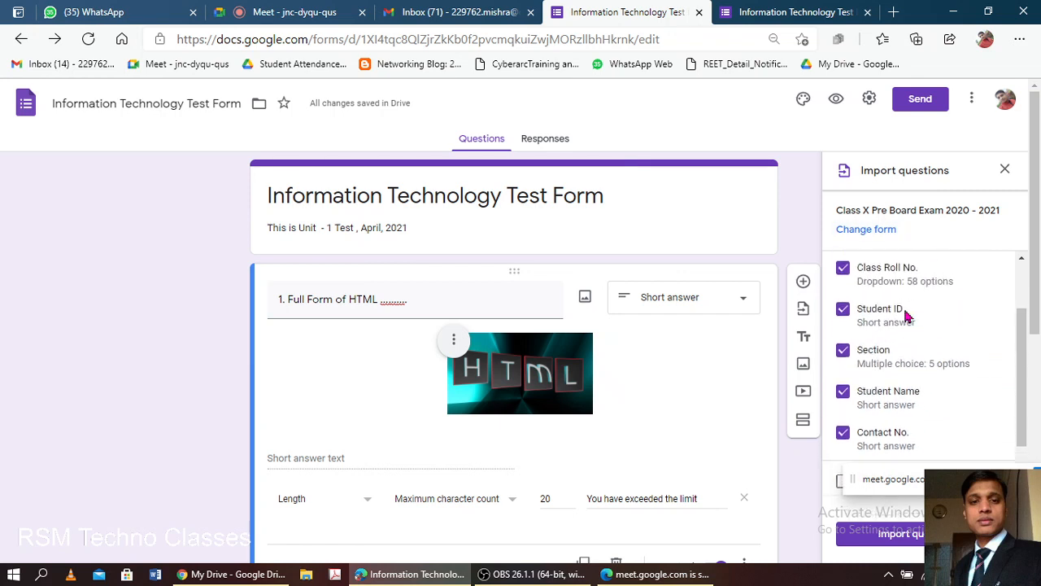
scroll(905, 317, "down", 5)
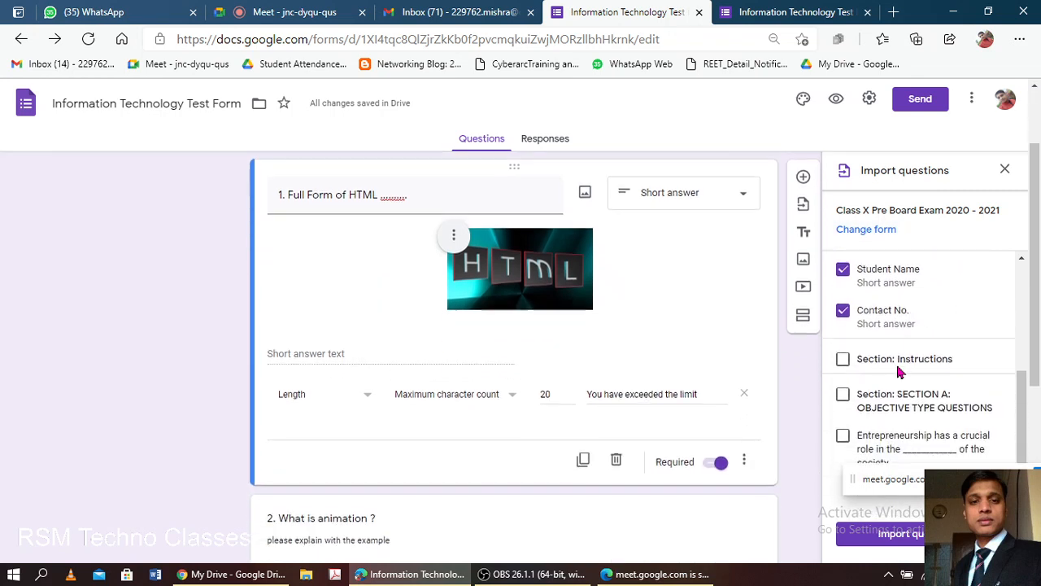
scroll(900, 372, "down", 3)
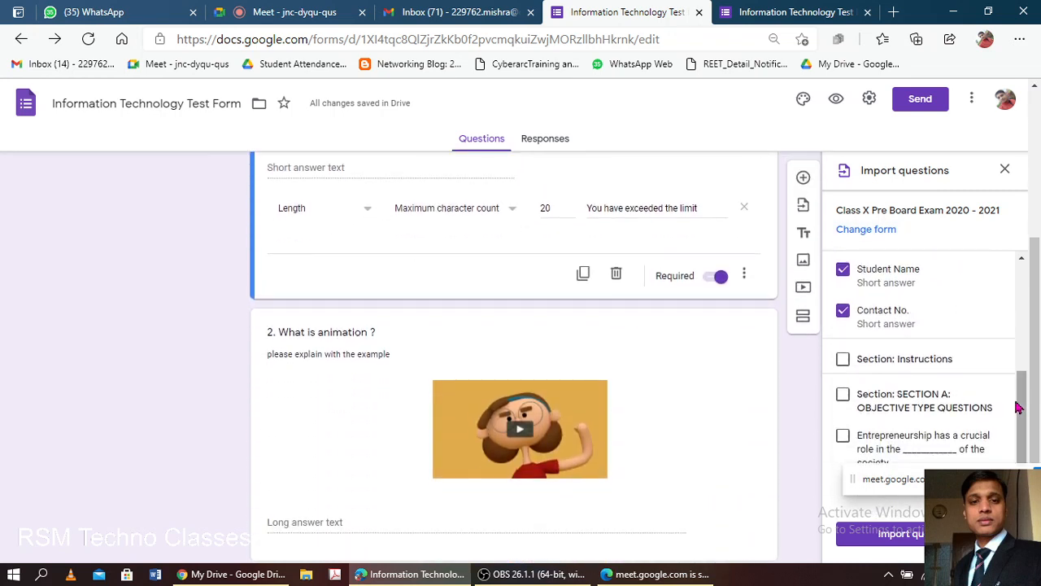
scroll(927, 412, "down", 1)
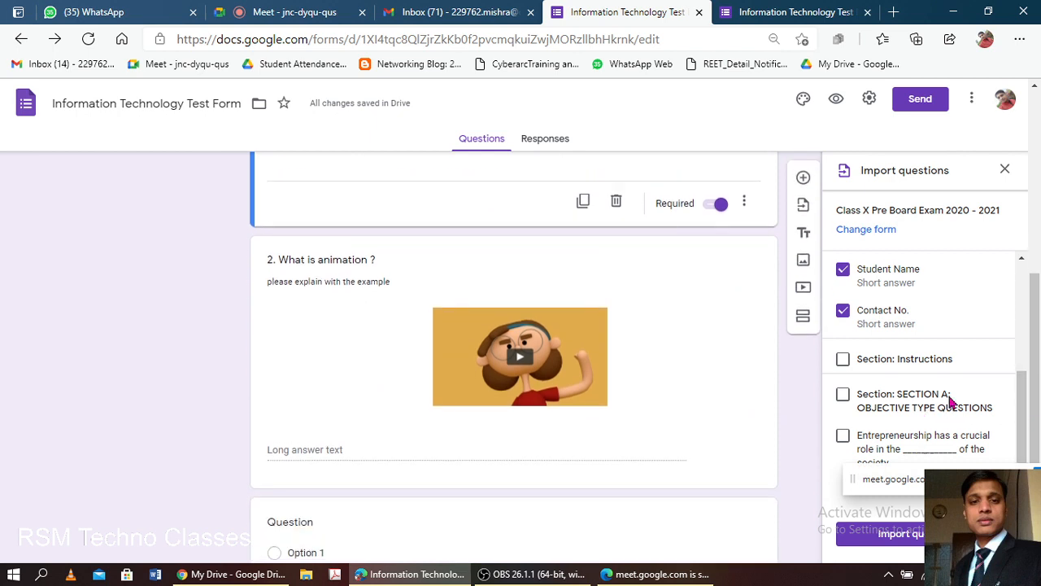
scroll(899, 447, "up", 5)
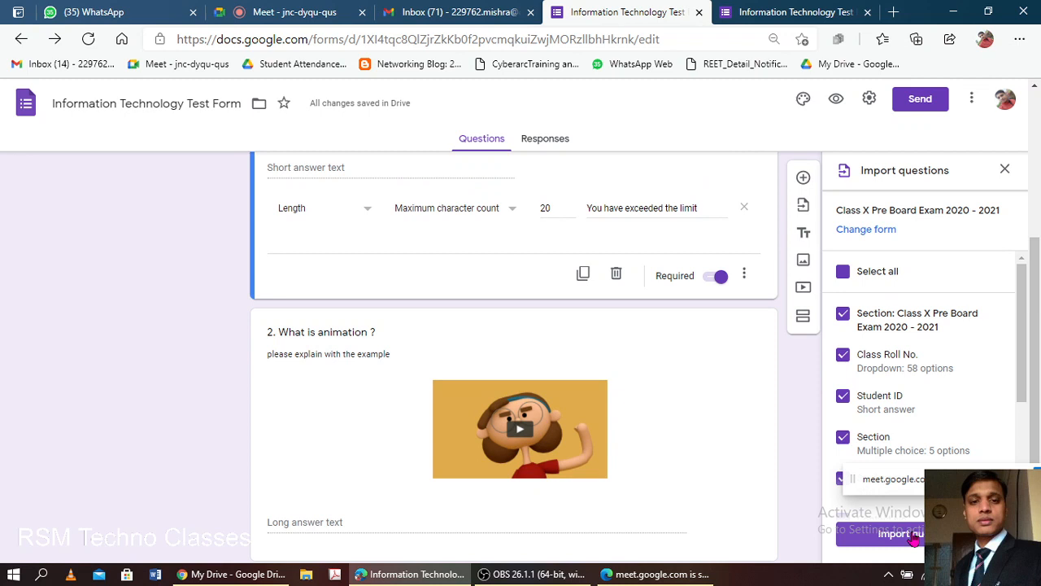
Import the selected questions into the form and review the added section with its Class Roll No. options.
left_click(915, 535)
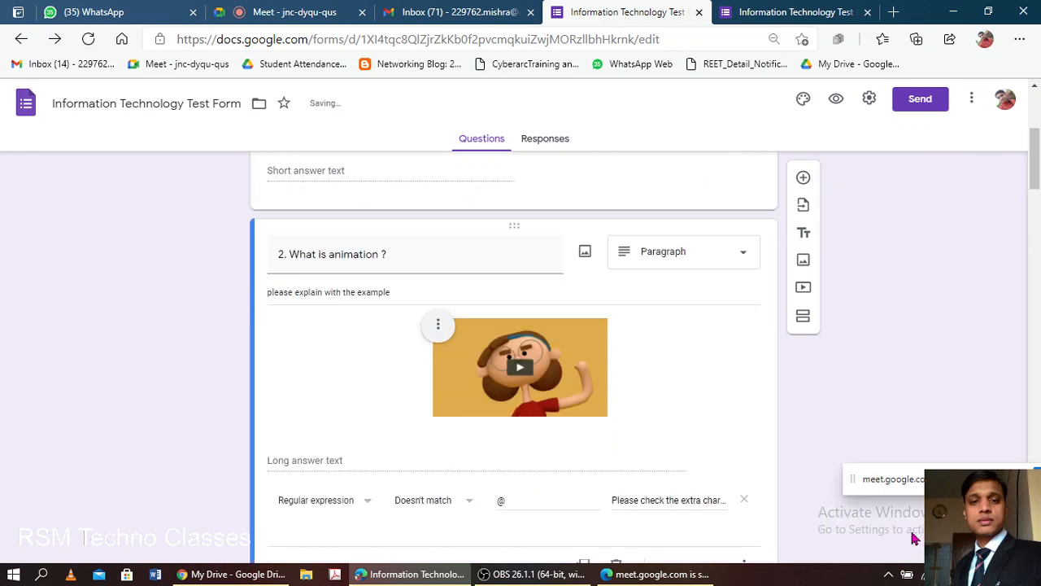
scroll(643, 400, "up", 5)
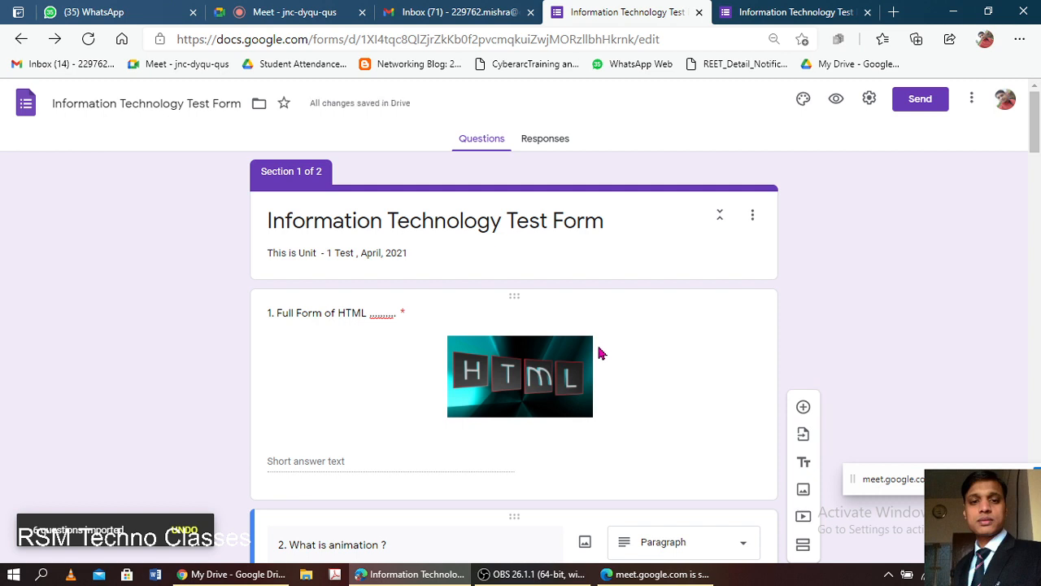
scroll(599, 353, "down", 5)
scroll(599, 353, "down", 10)
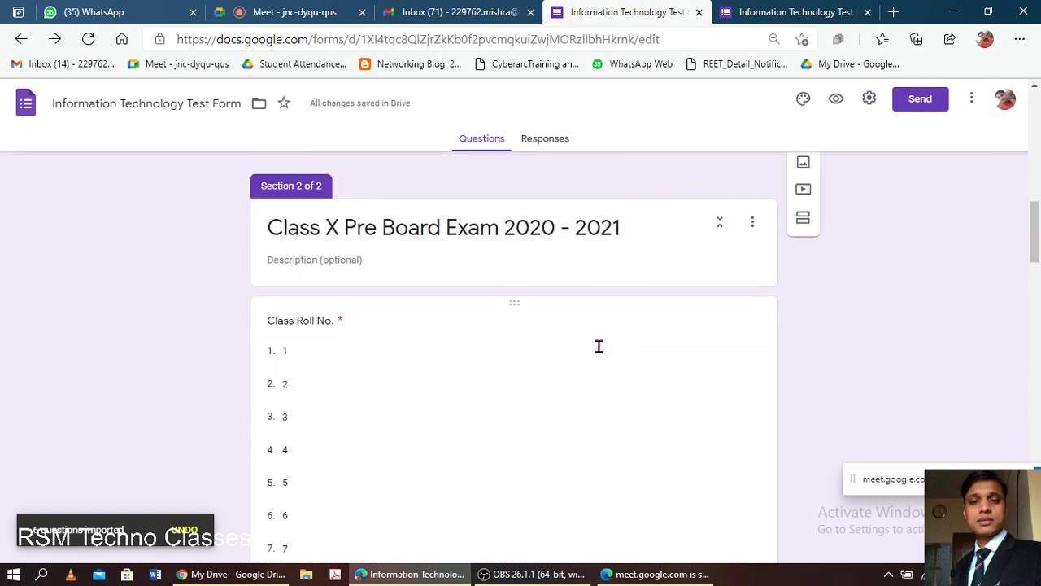
scroll(599, 353, "down", 11)
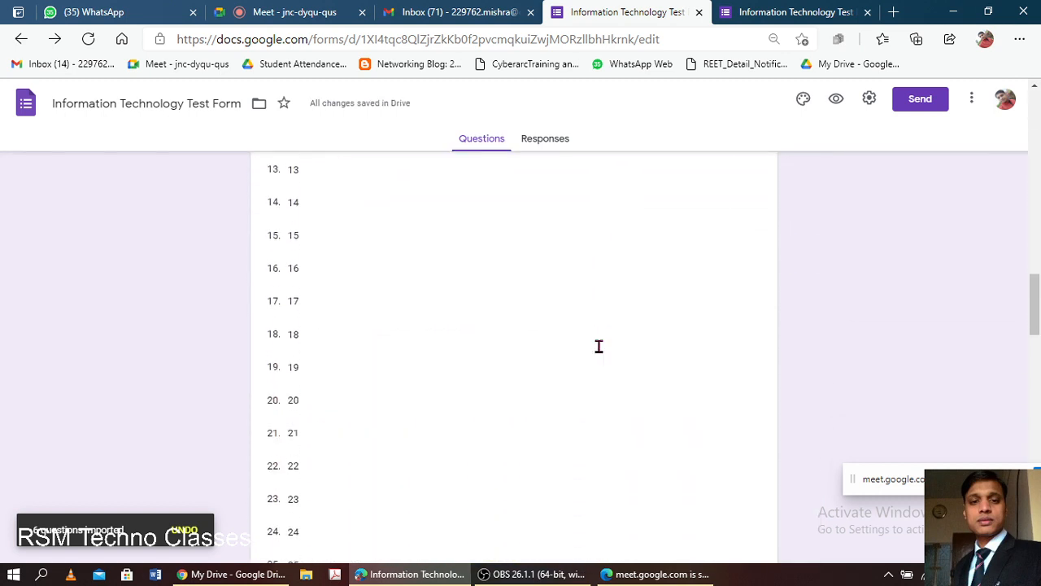
scroll(597, 353, "down", 12)
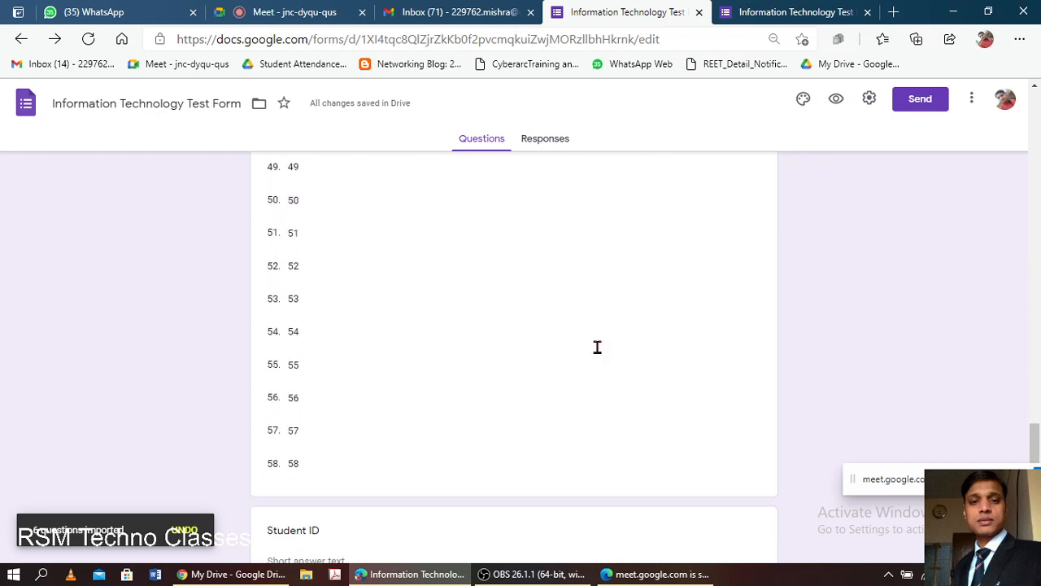
scroll(598, 353, "up", 12)
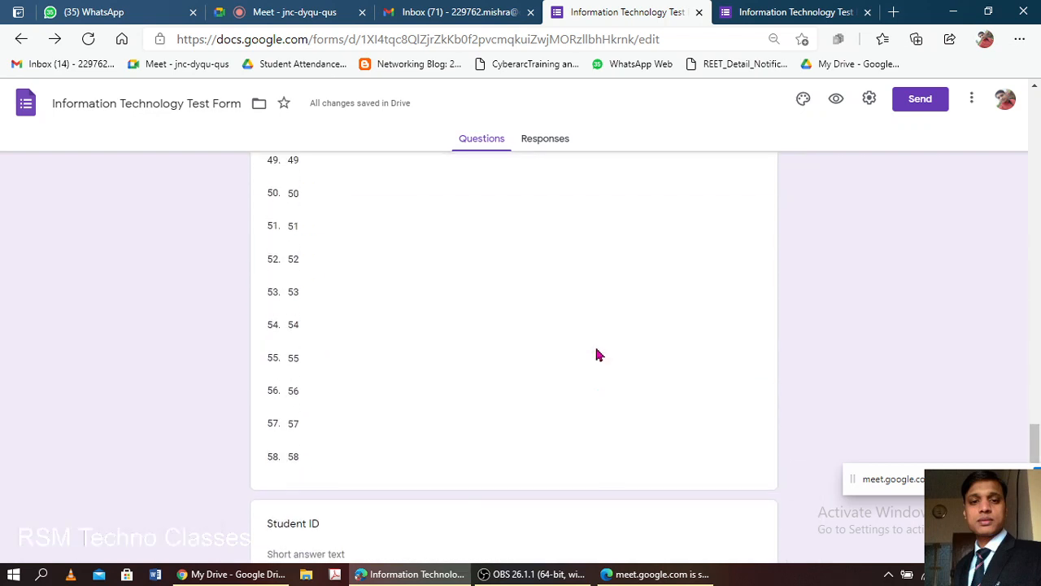
scroll(580, 368, "up", 15)
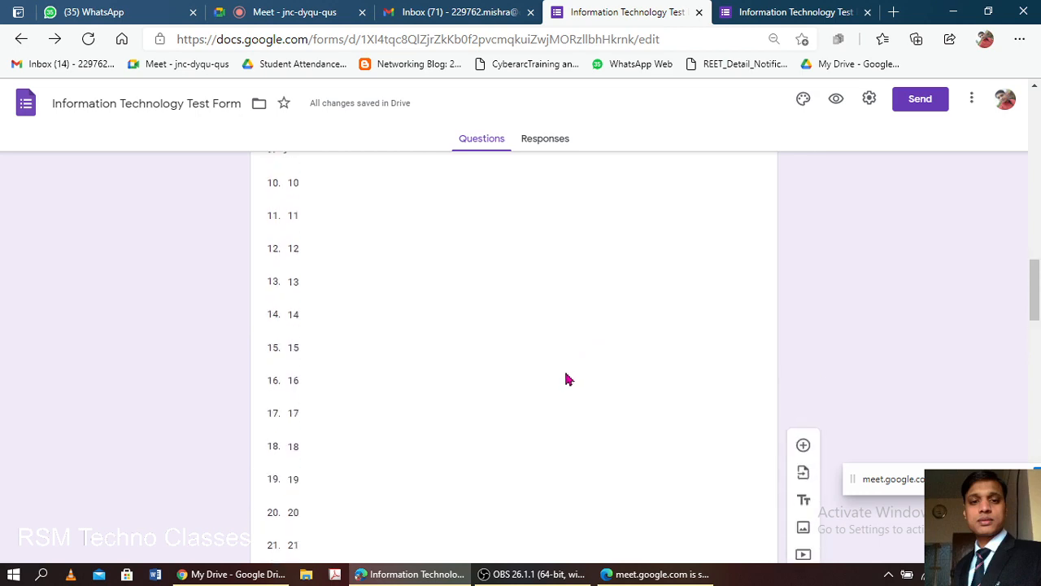
scroll(383, 409, "up", 10)
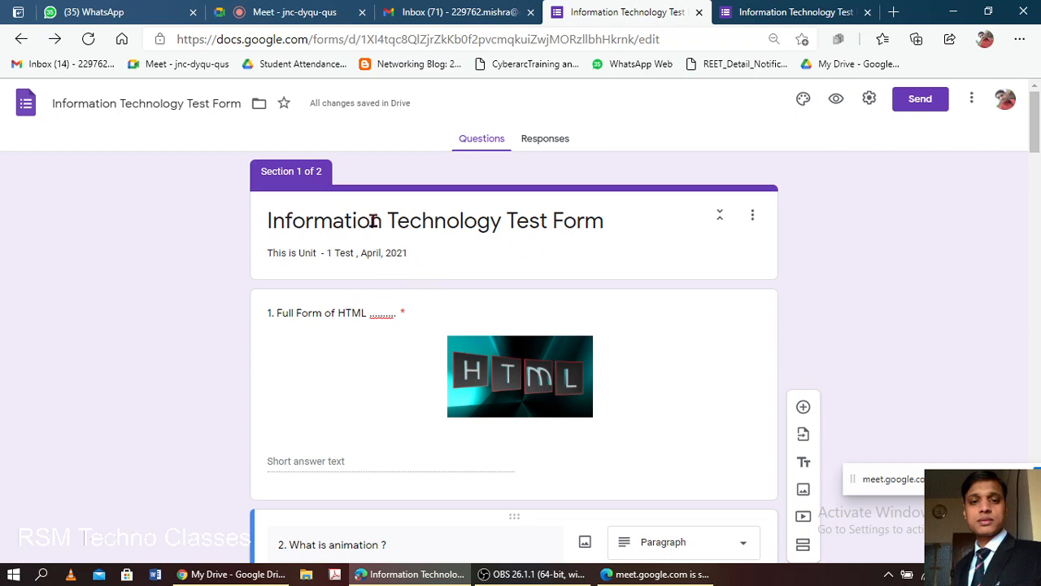
Move the "Class X Pre Board Exam 2020 - 2021" section ahead of the "Information Technology Test Form" section and save the new order.
scroll(334, 396, "down", 1)
scroll(334, 396, "down", 15)
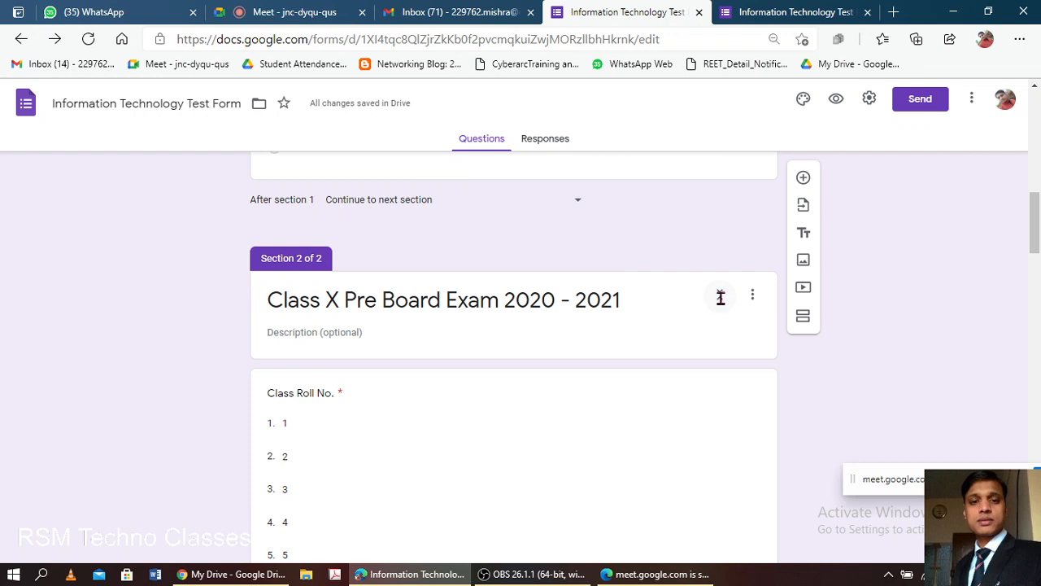
scroll(721, 298, "down", 2)
scroll(599, 318, "up", 5)
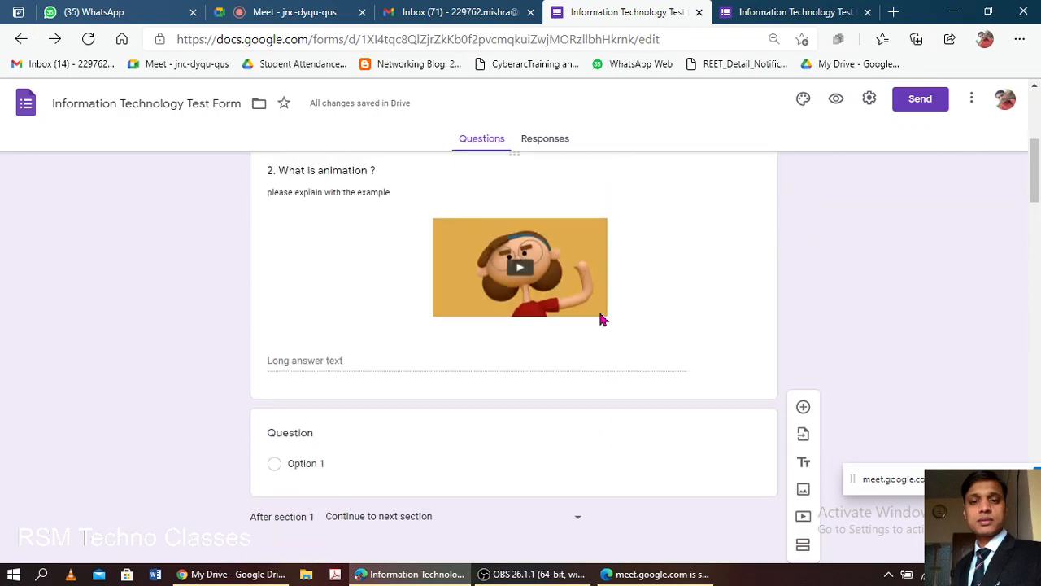
scroll(600, 318, "down", 6)
scroll(599, 318, "up", 2)
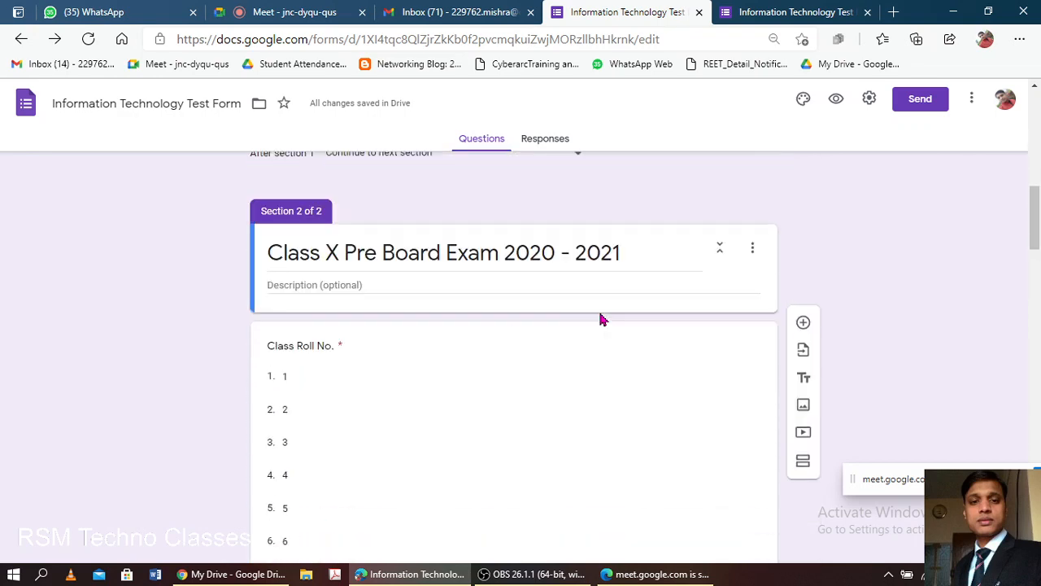
left_click(751, 252)
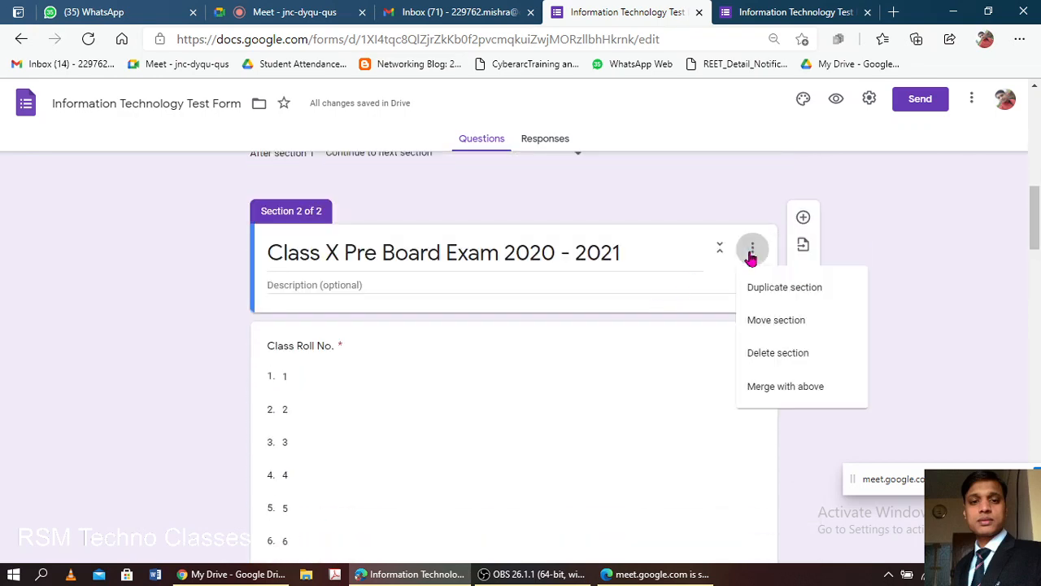
left_click(780, 322)
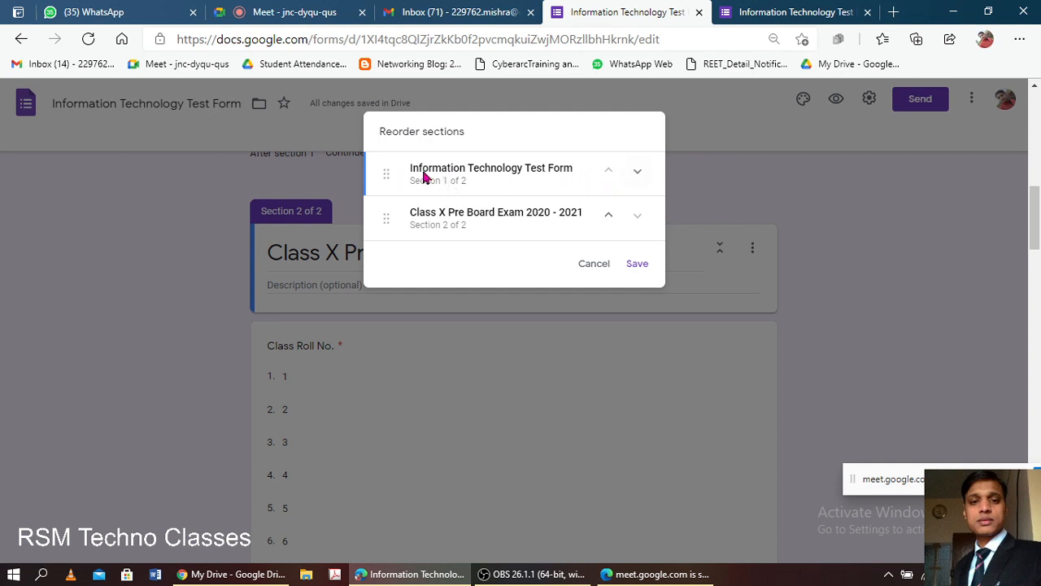
left_click(637, 172)
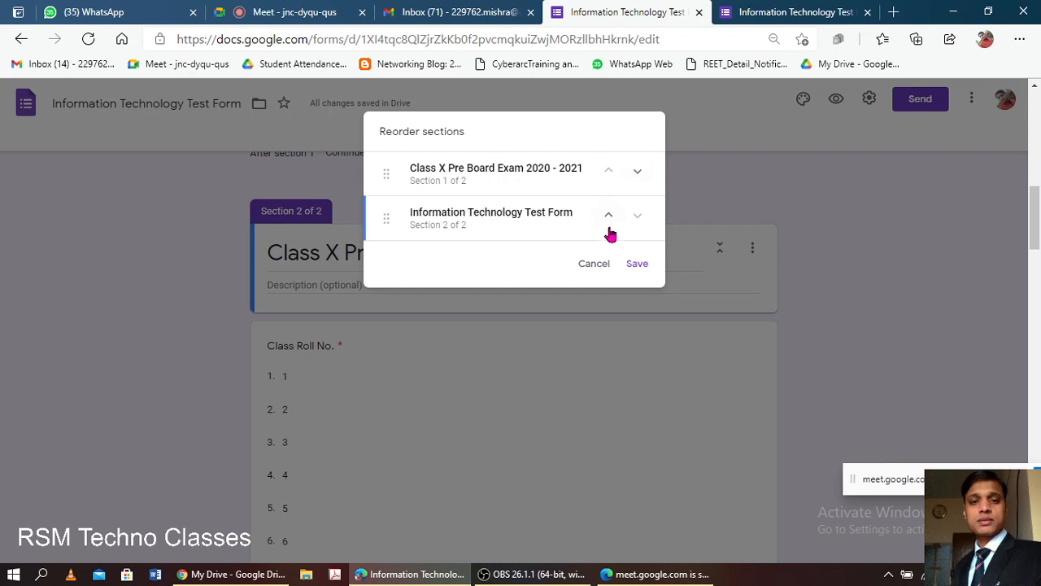
left_click(641, 267)
left_click(628, 274)
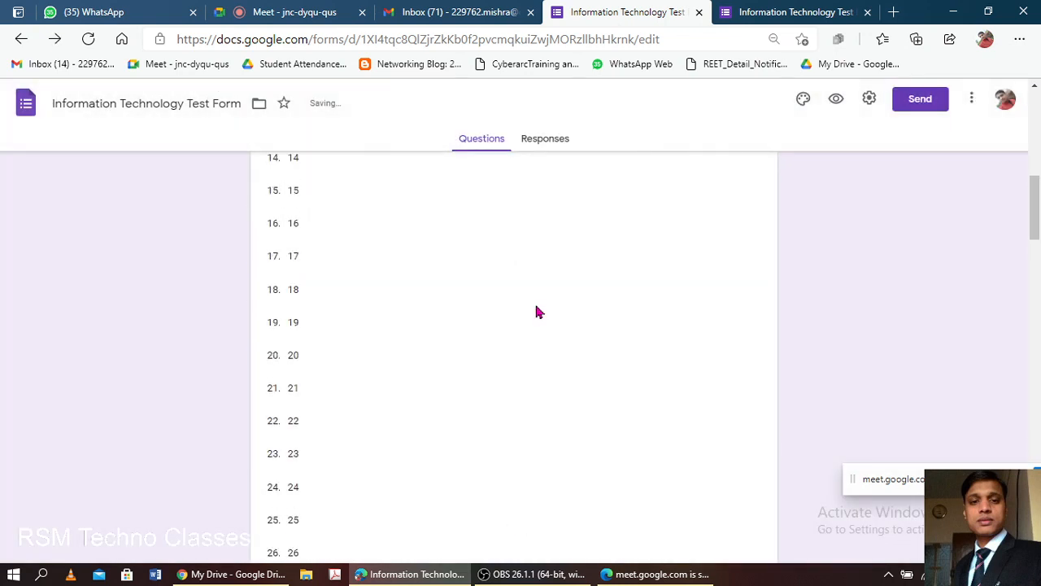
Inspect the Class Roll No. question in the first section and view the available question types, keeping Dropdown.
scroll(536, 312, "down", 1)
scroll(536, 309, "up", 1)
scroll(359, 155, "down", 1)
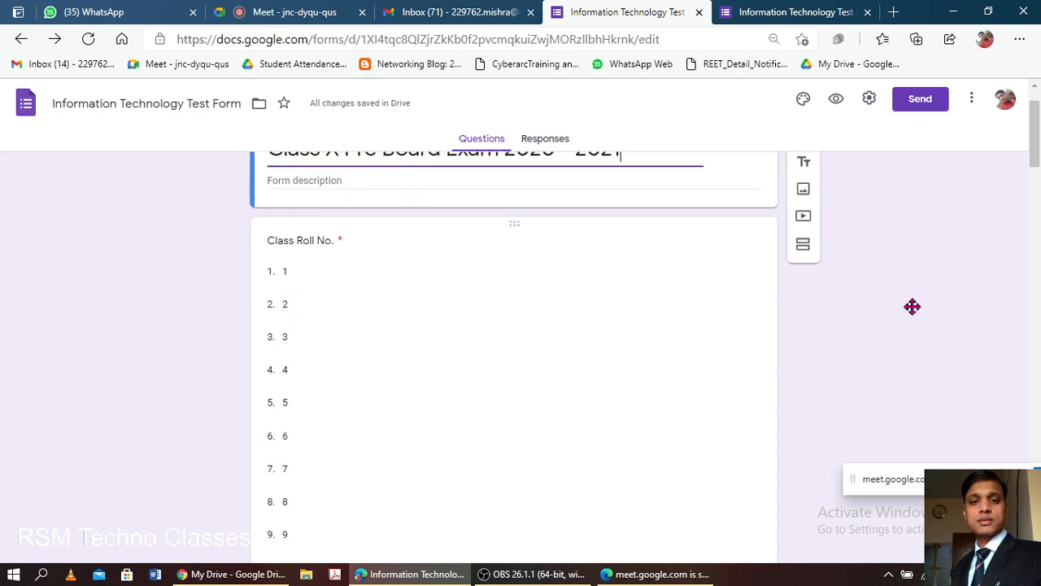
scroll(674, 339, "up", 1)
left_click(667, 395)
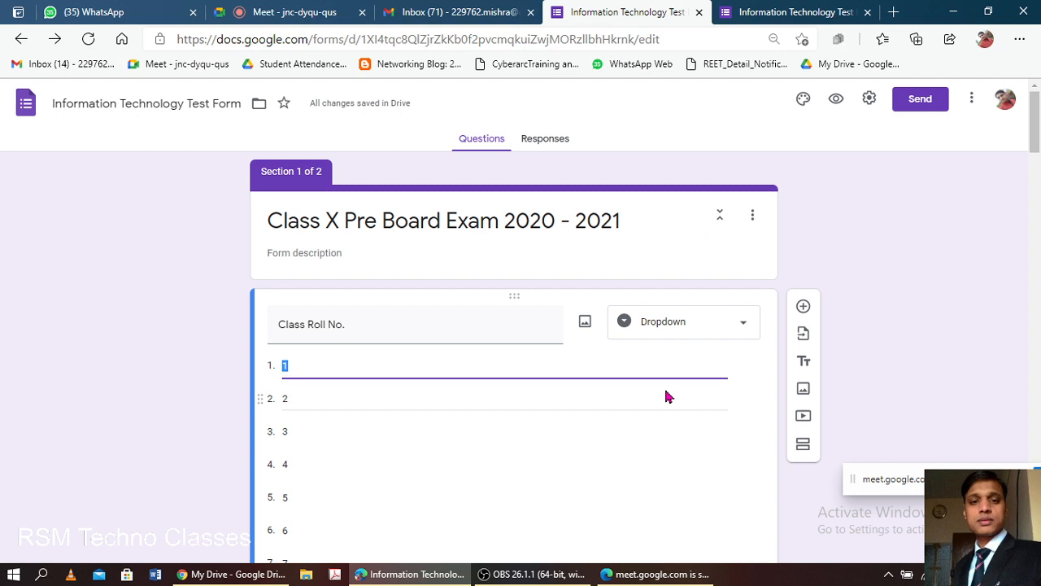
left_click(437, 319)
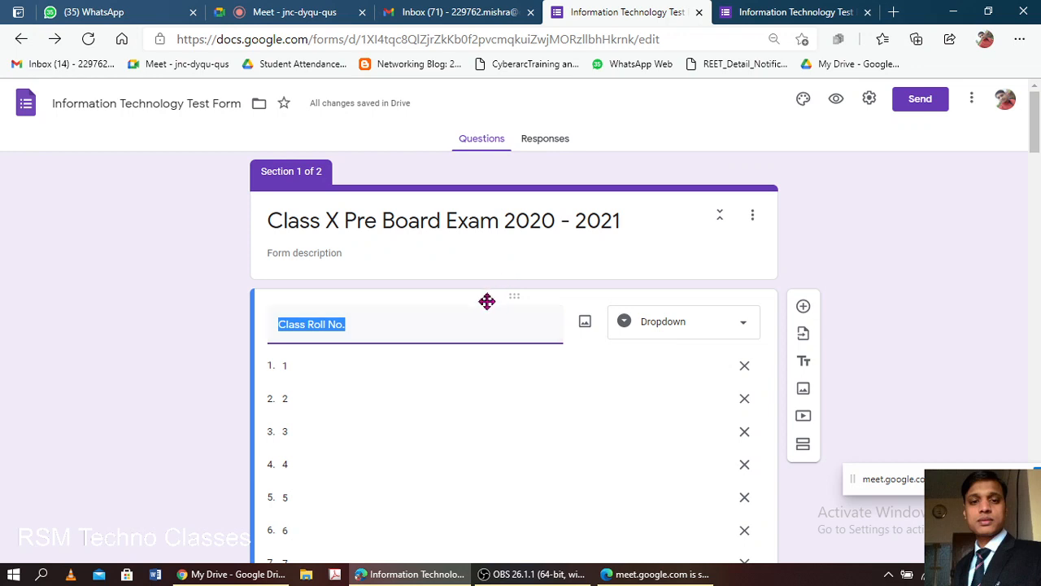
left_click(437, 325)
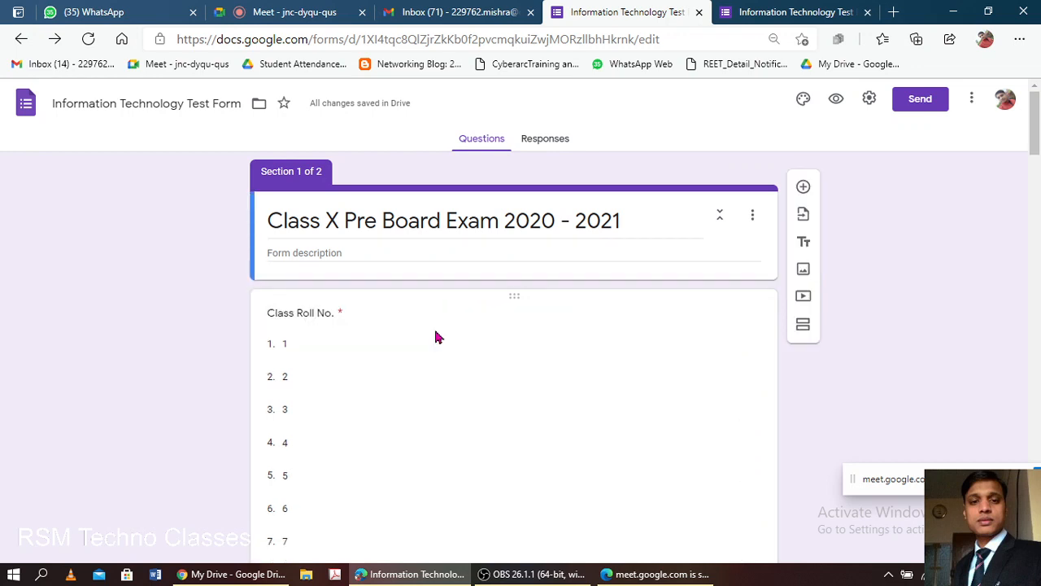
left_click(432, 323)
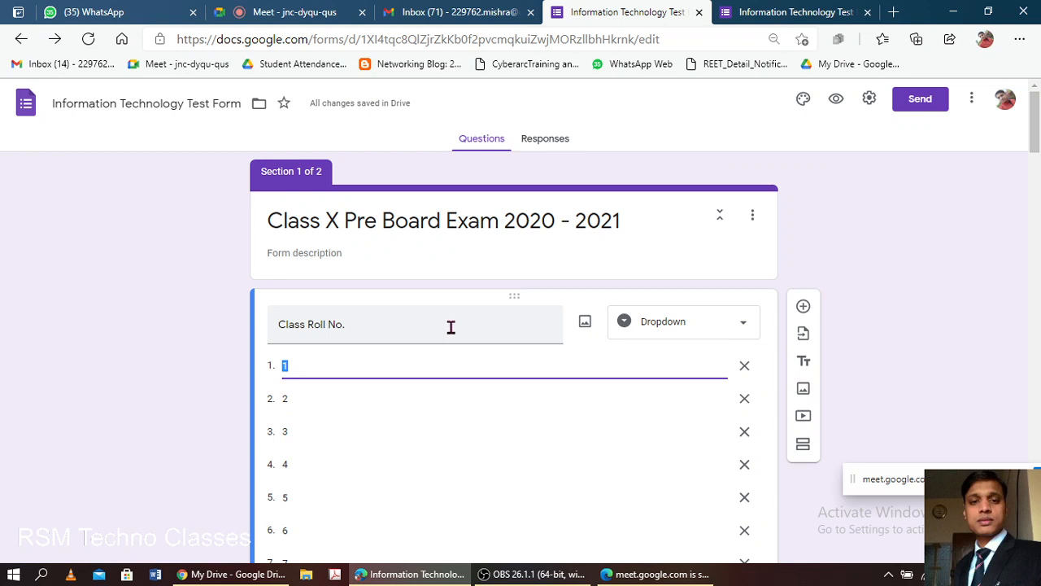
left_click(451, 327)
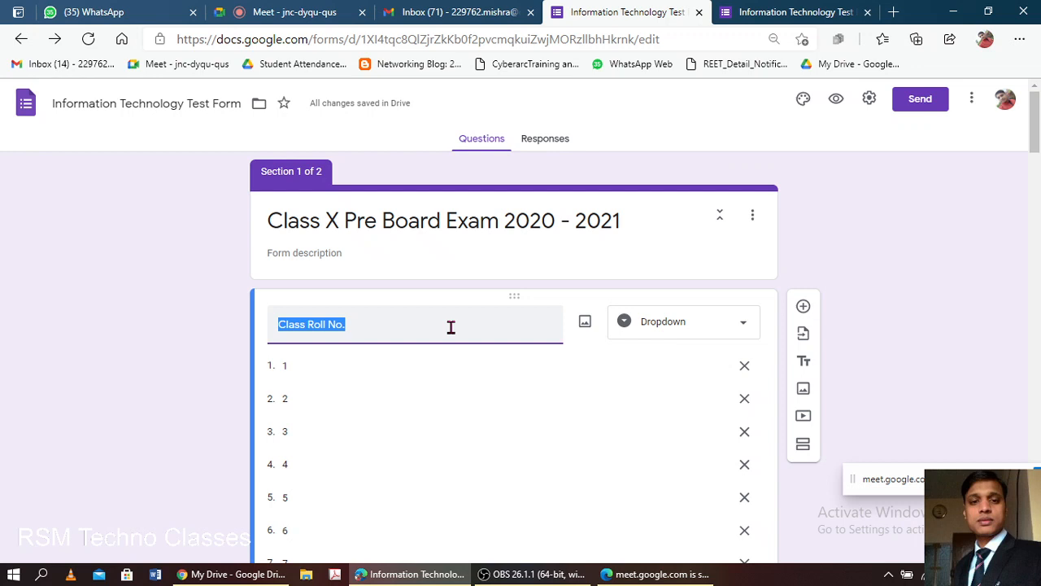
left_click(708, 332)
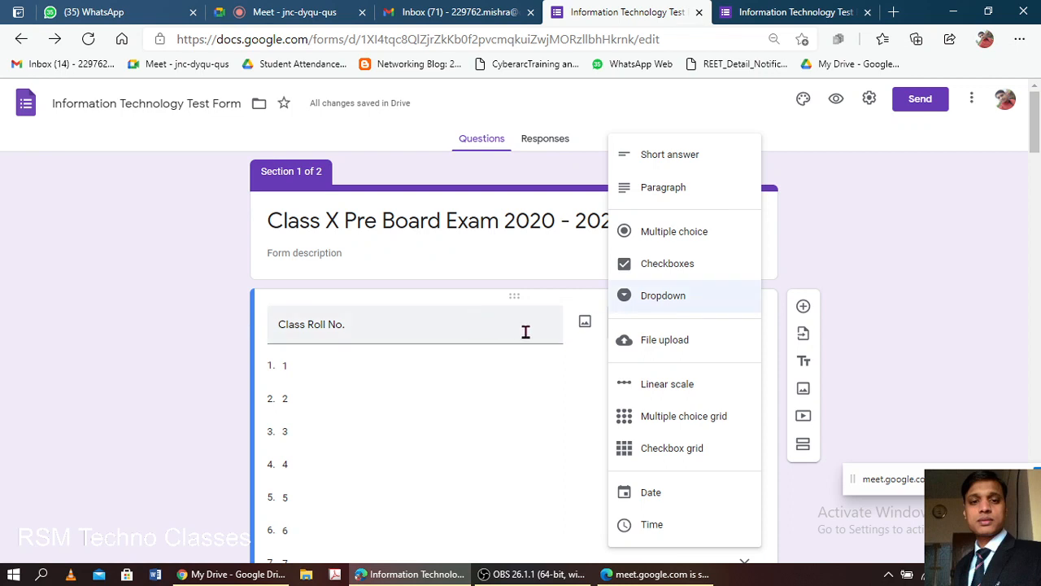
left_click(538, 372)
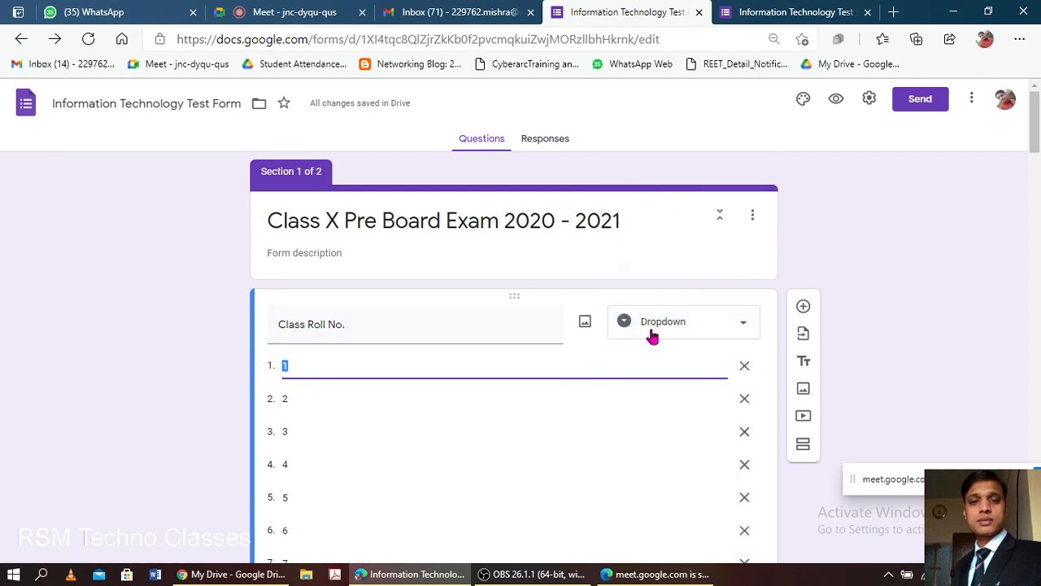
Reload the live form in the other browser tab and view it from its beginning.
left_click(788, 12)
left_click(769, 41)
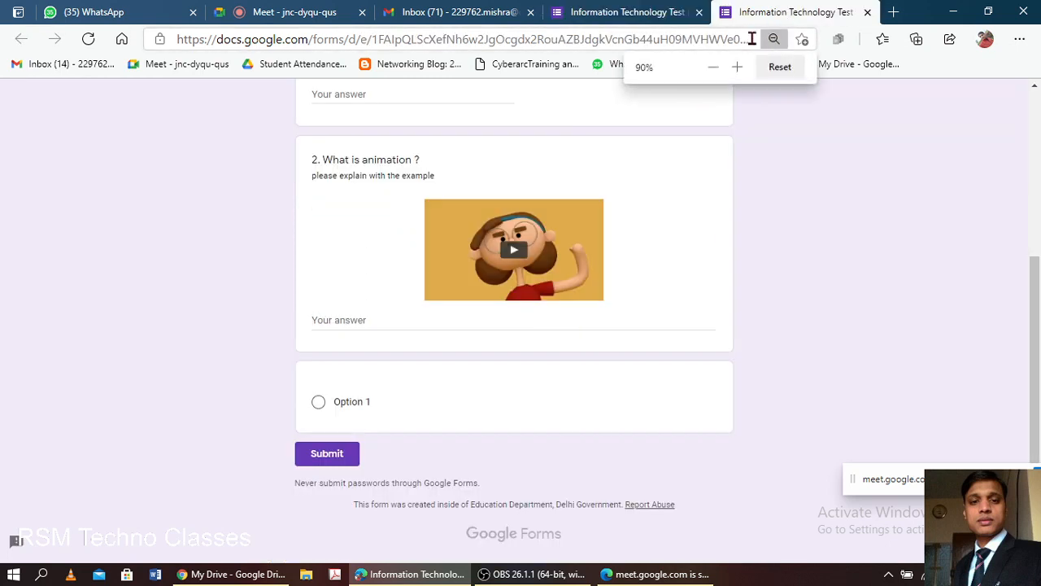
left_click(743, 38)
key("Return")
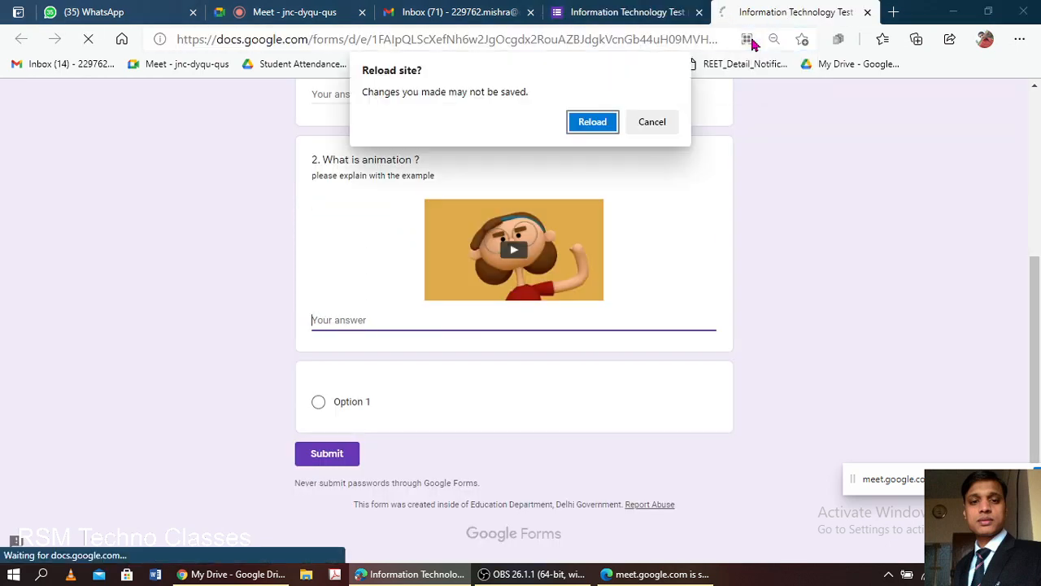
left_click(597, 127)
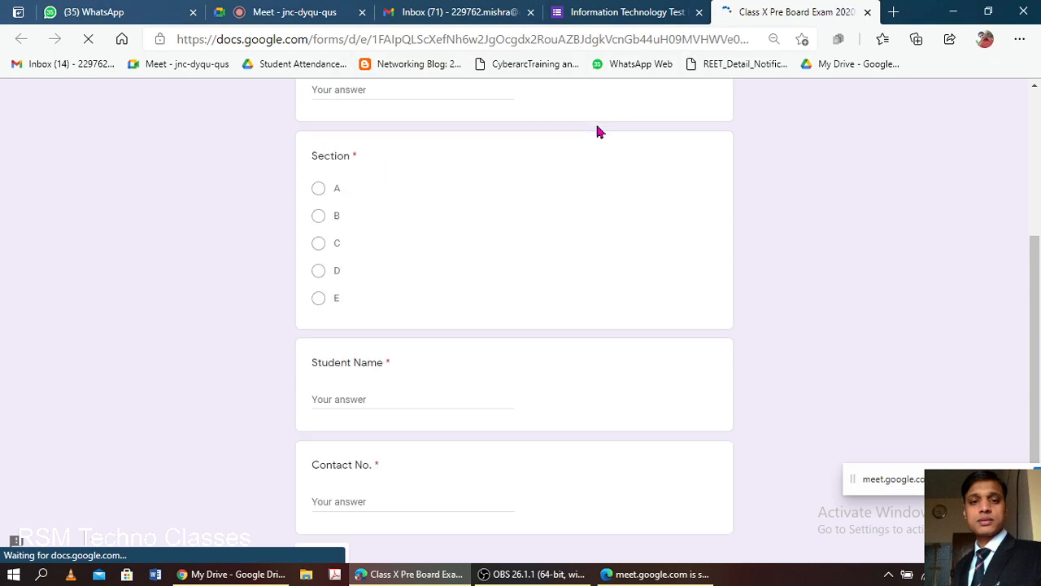
scroll(562, 211, "up", 5)
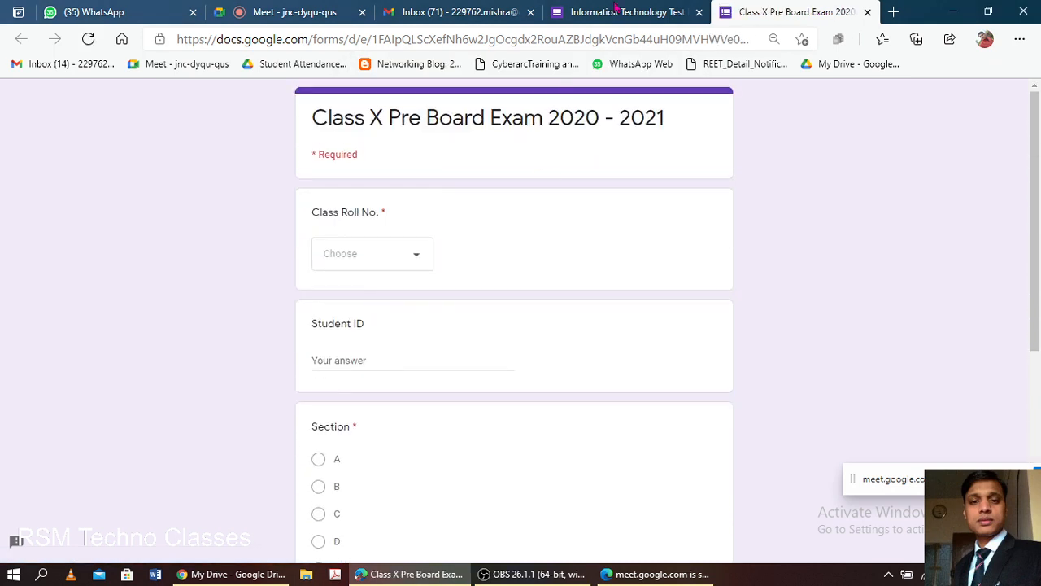
Return to the form editor and review the imported questions from Class Roll No. to Contact No.
left_click(626, 11)
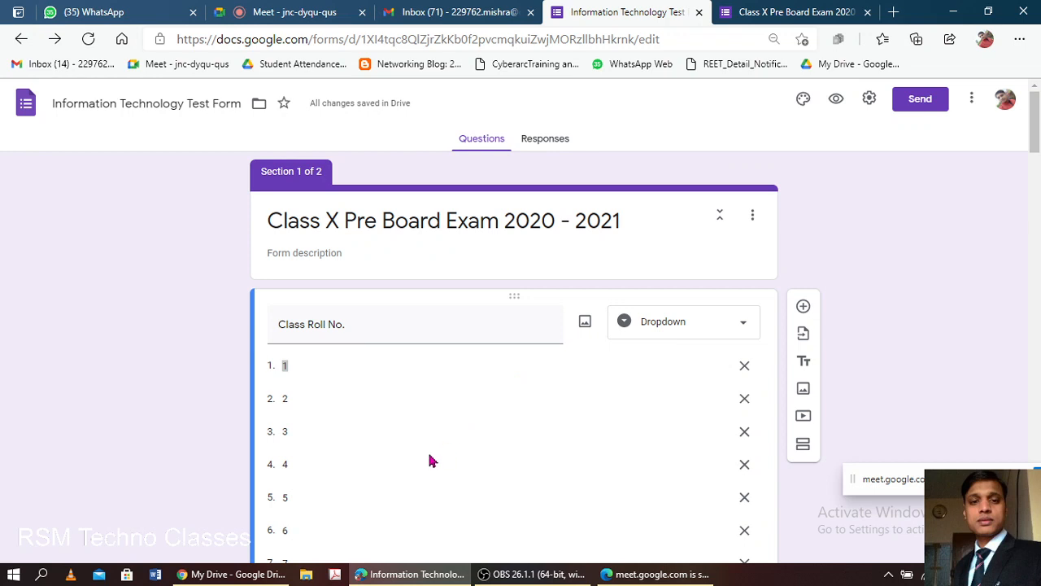
scroll(430, 442, "down", 18)
scroll(399, 414, "down", 10)
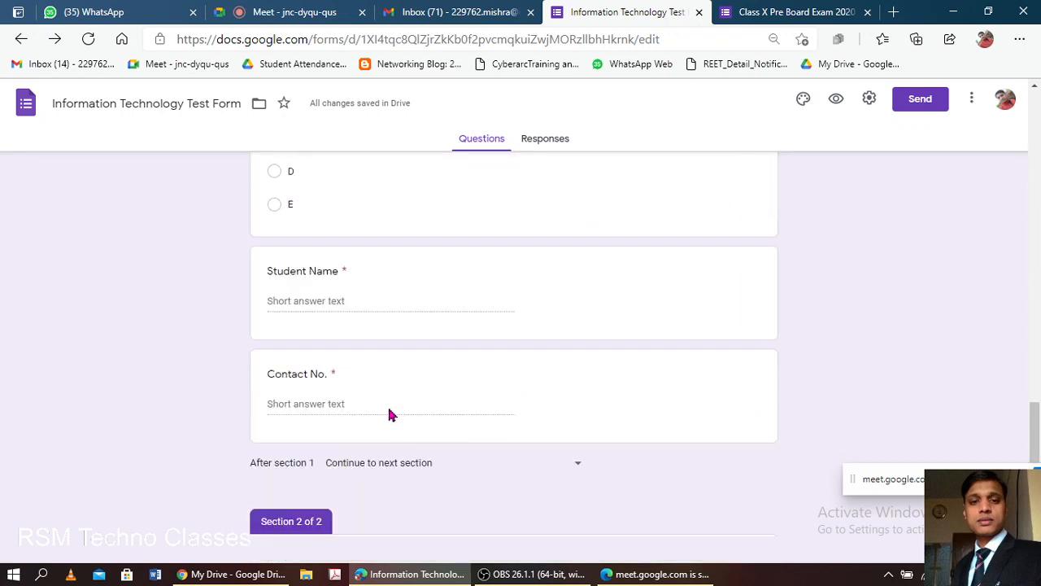
scroll(389, 407, "up", 5)
scroll(390, 382, "up", 5)
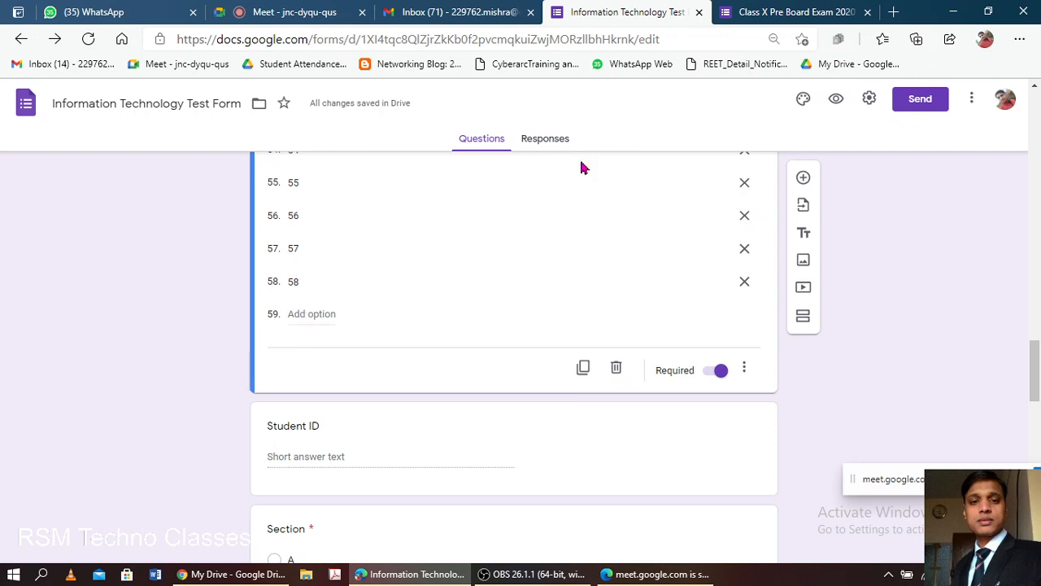
Check the Class Roll No. dropdown choices in the live form without selecting one, and view the questions below it.
left_click(779, 12)
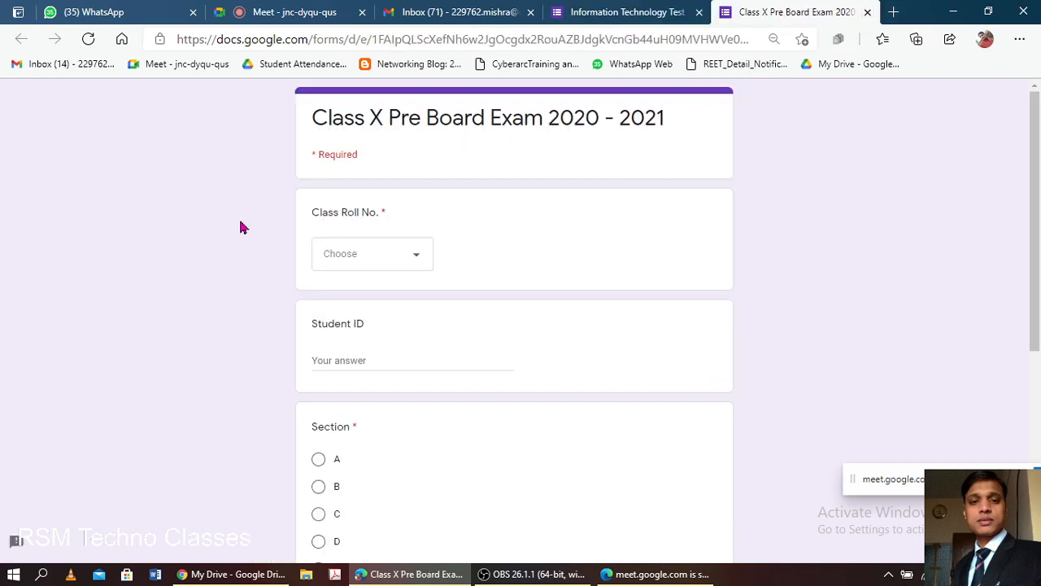
left_click(418, 260)
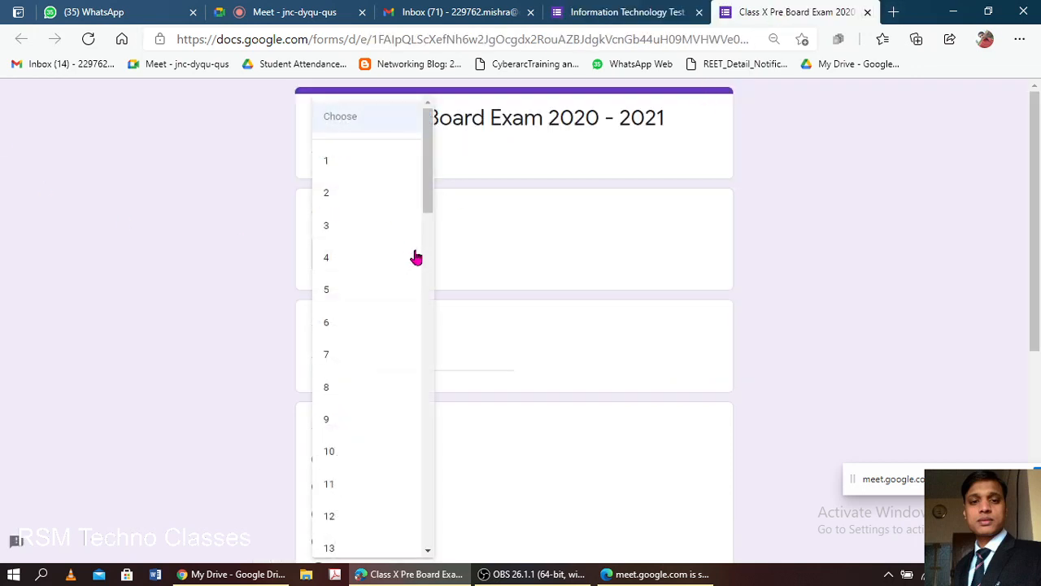
scroll(396, 216, "down", 5)
scroll(377, 290, "down", 12)
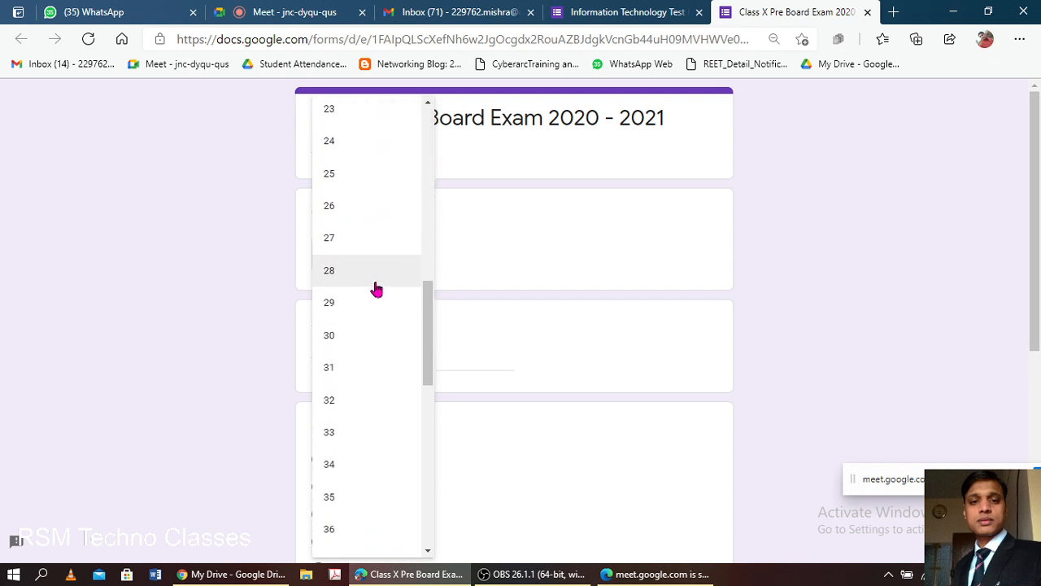
left_click(892, 279)
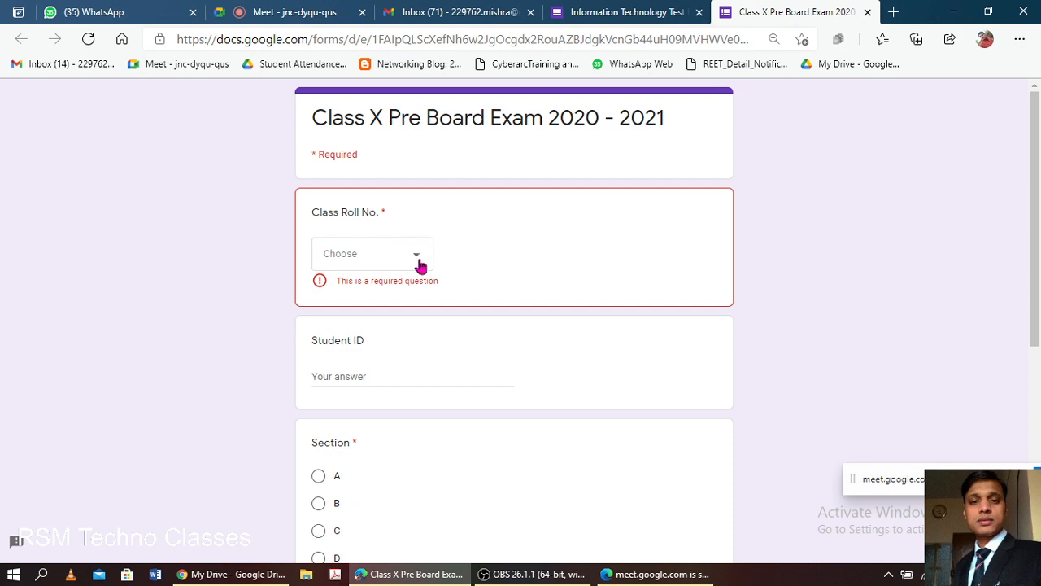
scroll(420, 265, "down", 2)
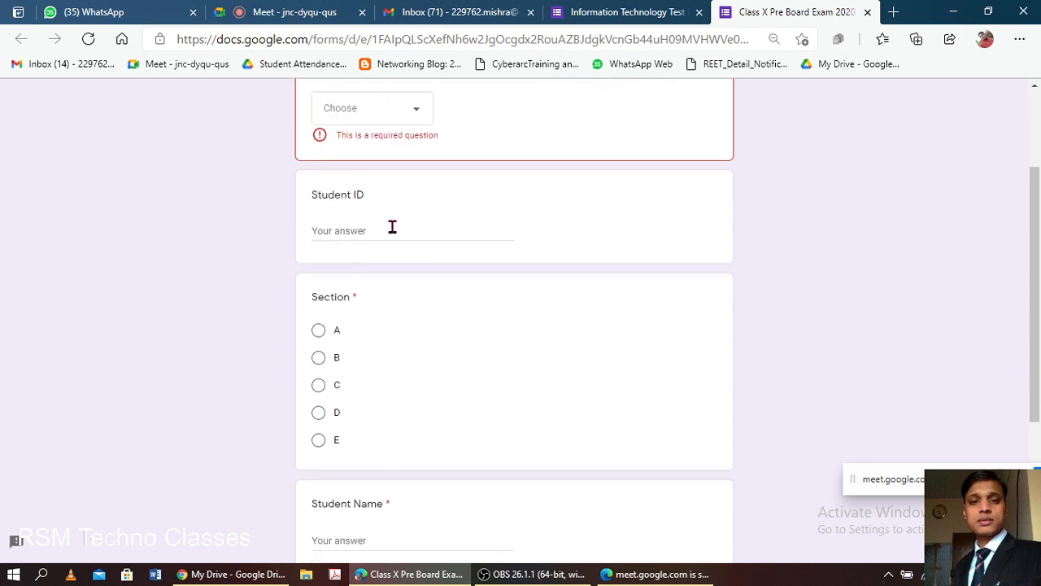
Enter a test number far longer than 11 digits as the Student ID in the live form.
left_click(390, 232)
type("1")
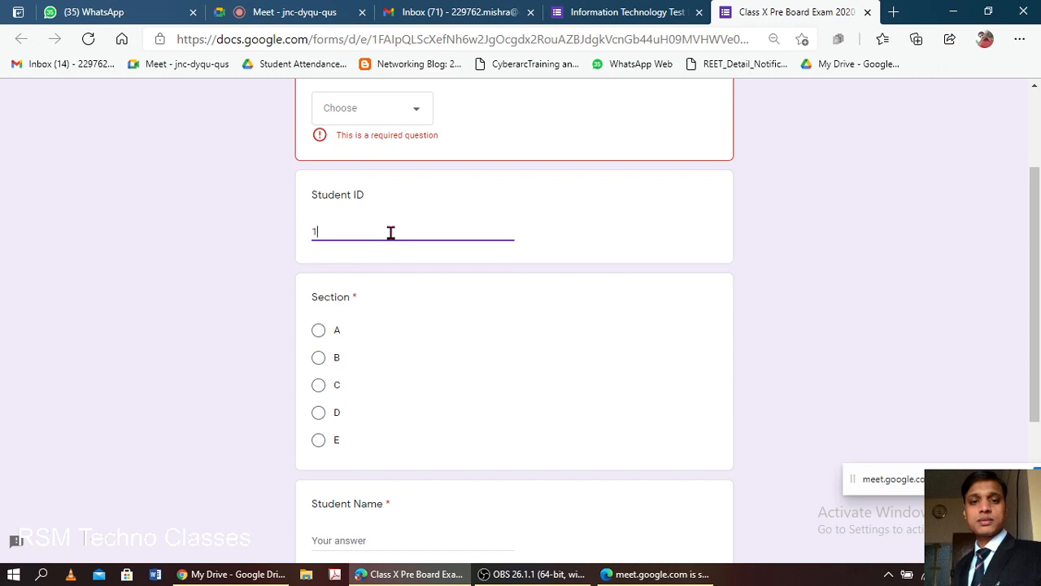
type("21321323232323233233233233")
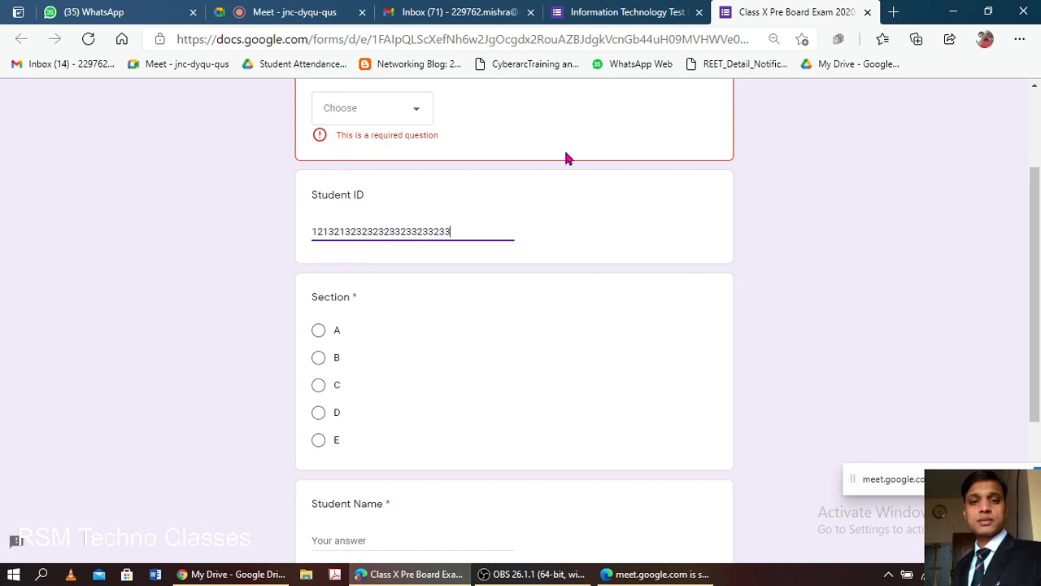
Replace the Student ID test answer with a nine-digit number and leave the field to test its validation.
key("BackSpace")
key("BackSpace")
key("BackSpace")
key("BackSpace")
key("BackSpace")
key("BackSpace")
key("BackSpace")
key("BackSpace")
key("BackSpace")
key("BackSpace")
key("BackSpace")
key("BackSpace")
key("BackSpace")
key("BackSpace")
key("BackSpace")
key("BackSpace")
key("BackSpace")
key("BackSpace")
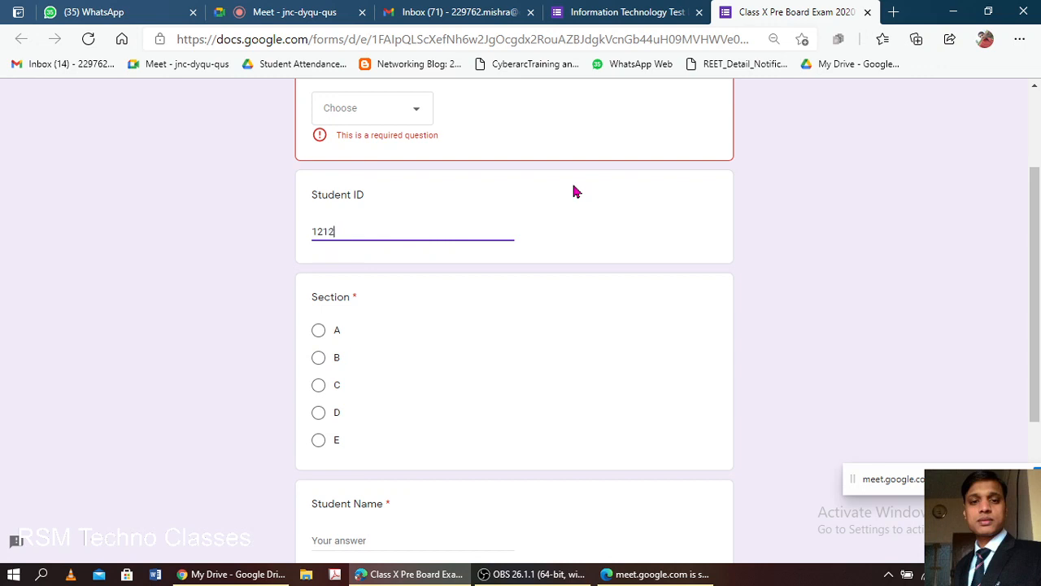
type("4253")
left_click(541, 267)
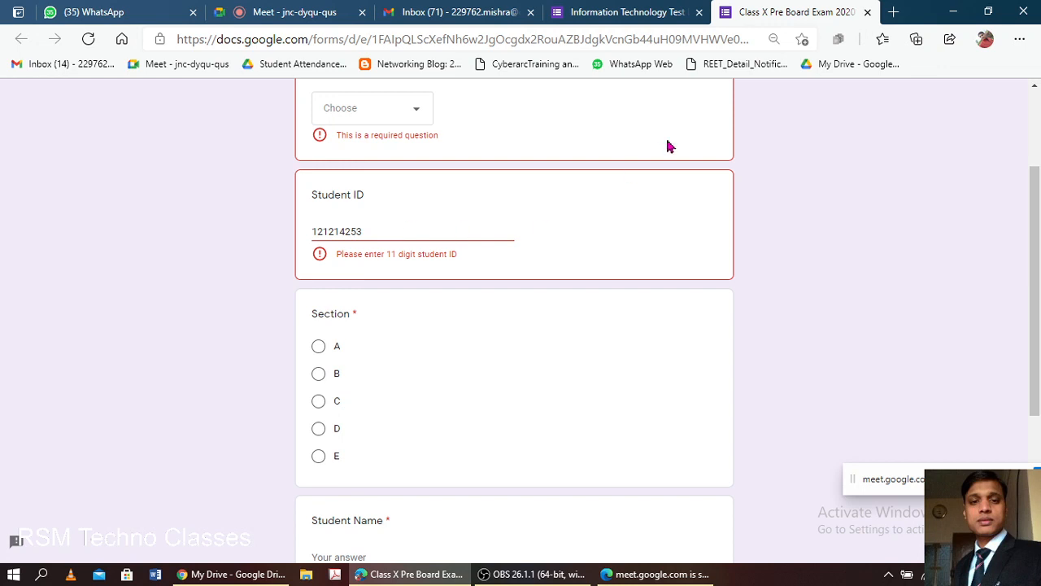
Return to the form editor and inspect the Student ID question's response validation and character count choices, keeping Minimum character count.
left_click(626, 9)
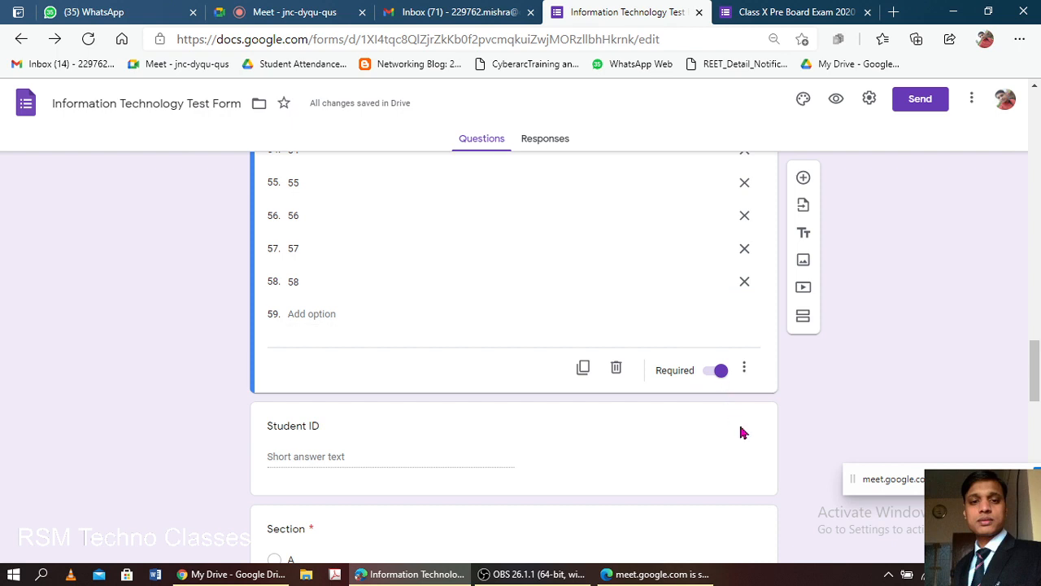
left_click(745, 370)
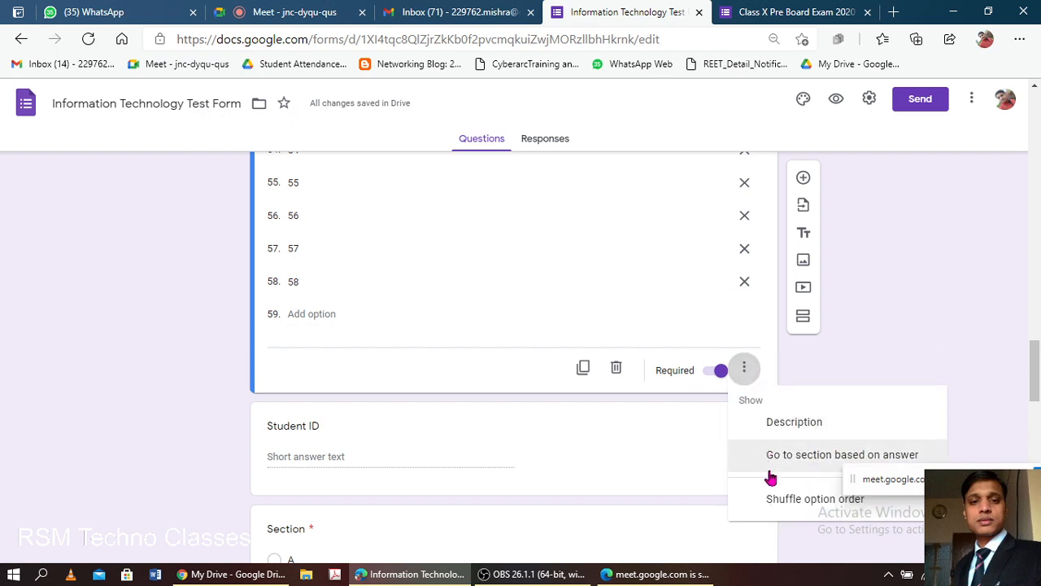
left_click(688, 447)
left_click(688, 446)
scroll(692, 390, "down", 2)
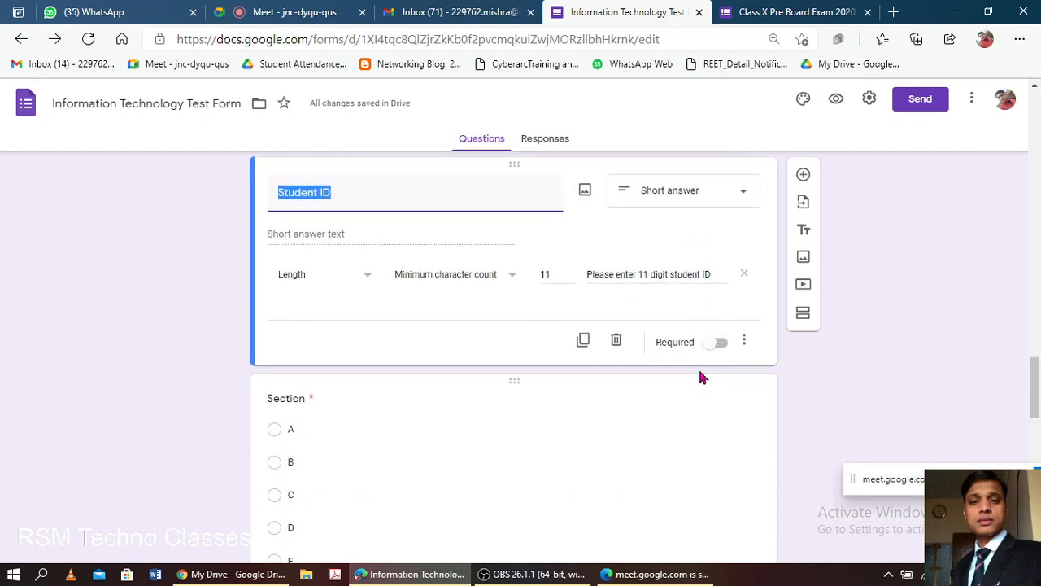
left_click(743, 340)
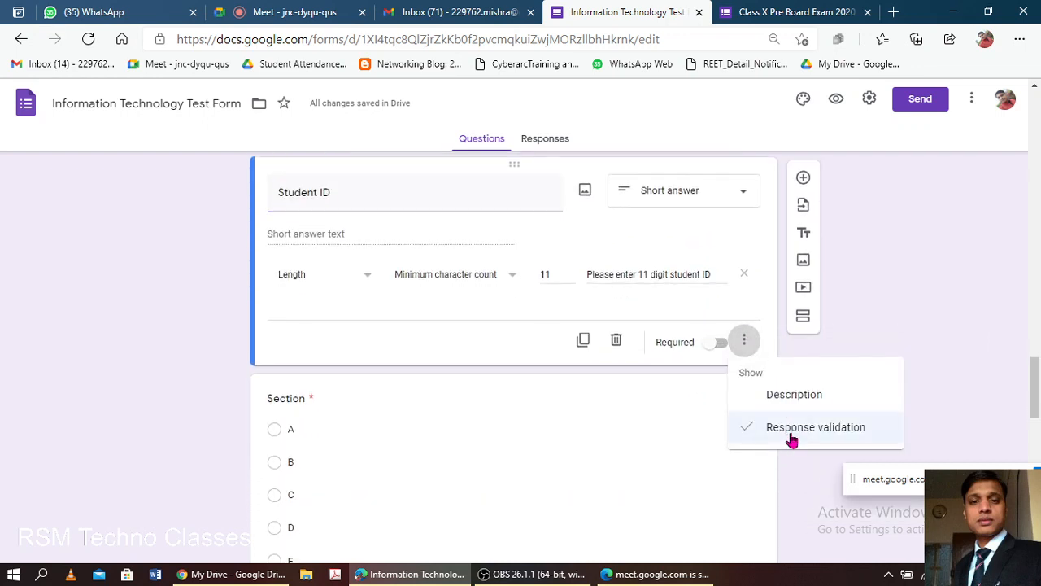
left_click(463, 281)
left_click(492, 281)
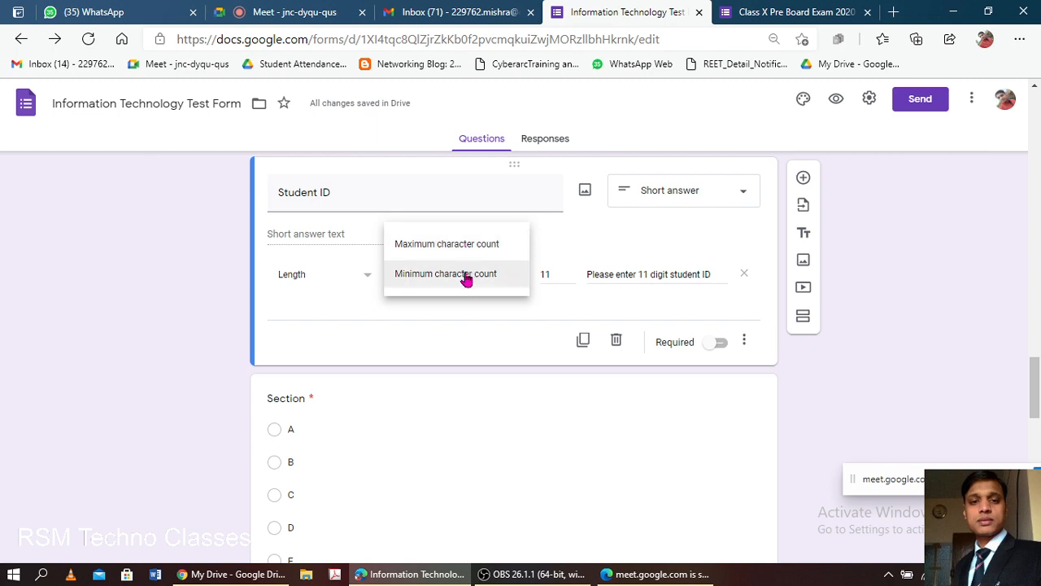
left_click(481, 317)
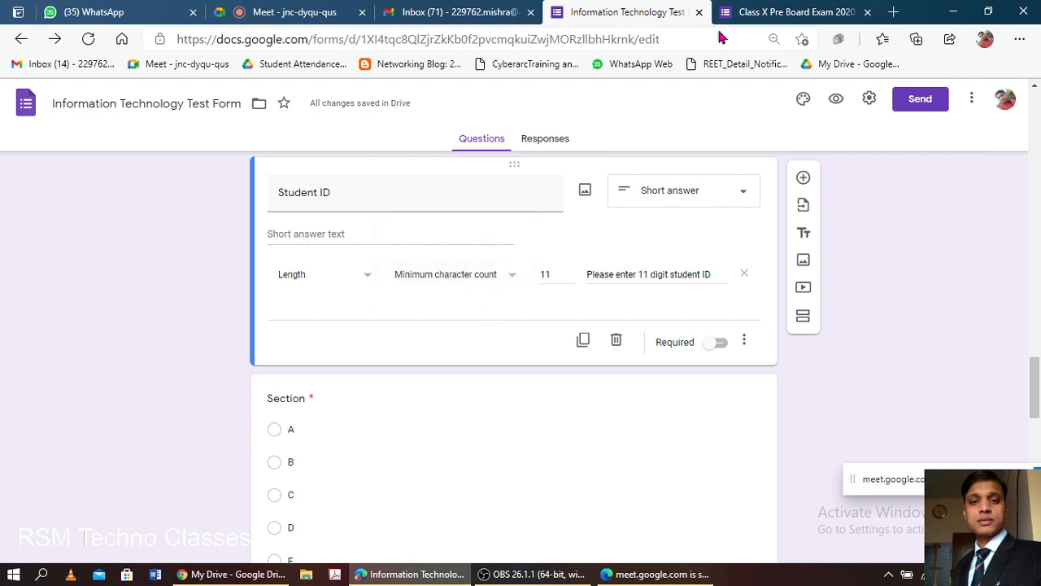
Change the class in the form title of the first section to XI.
scroll(477, 362, "up", 7)
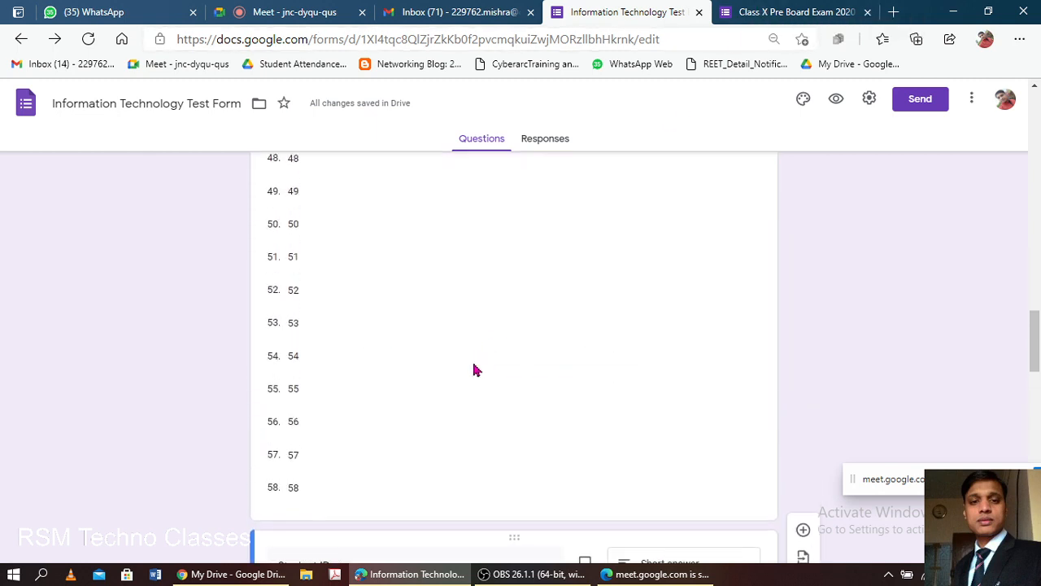
scroll(541, 355, "up", 20)
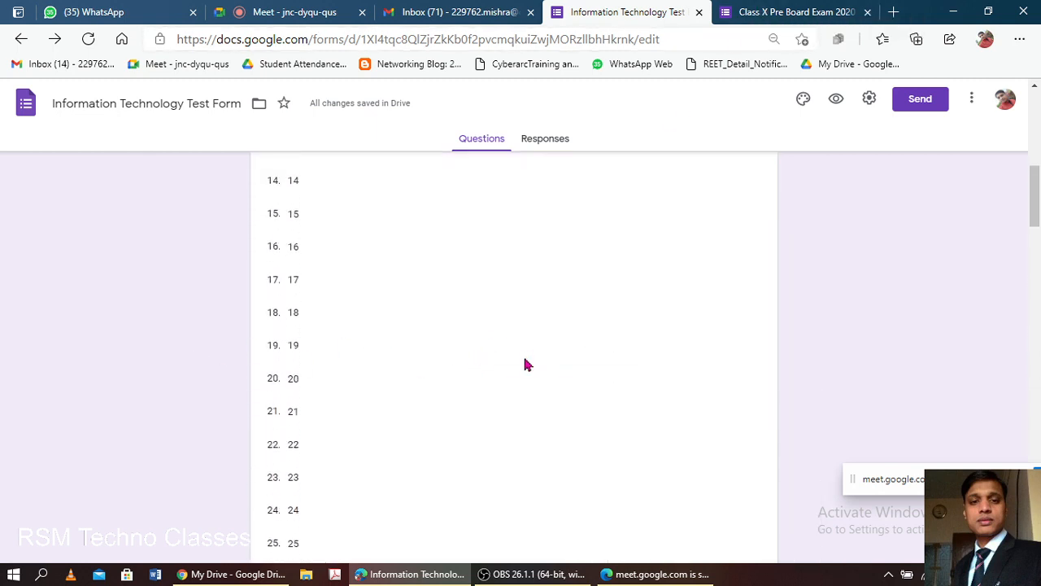
scroll(657, 314, "down", 3)
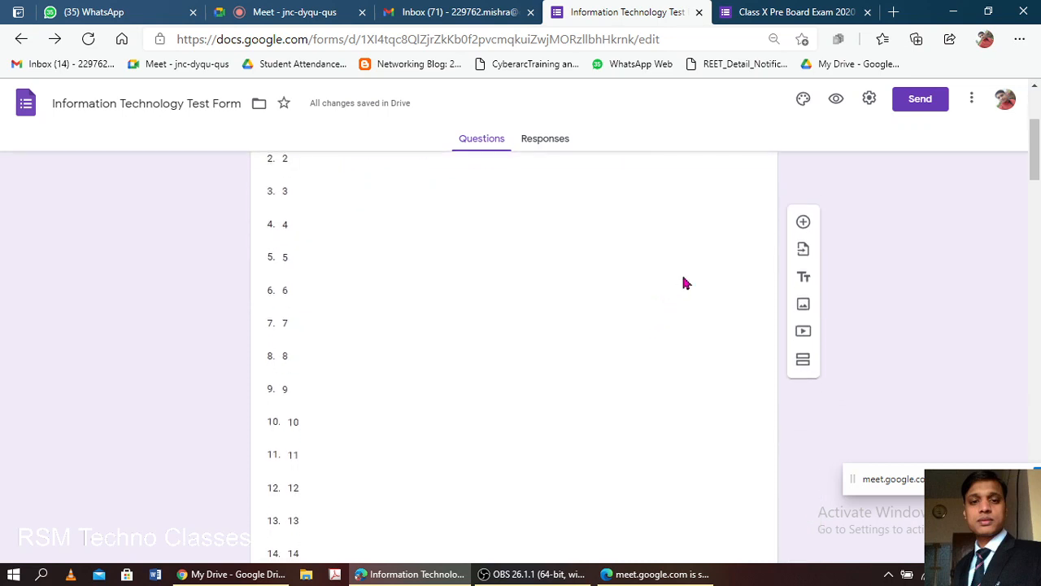
scroll(658, 305, "up", 3)
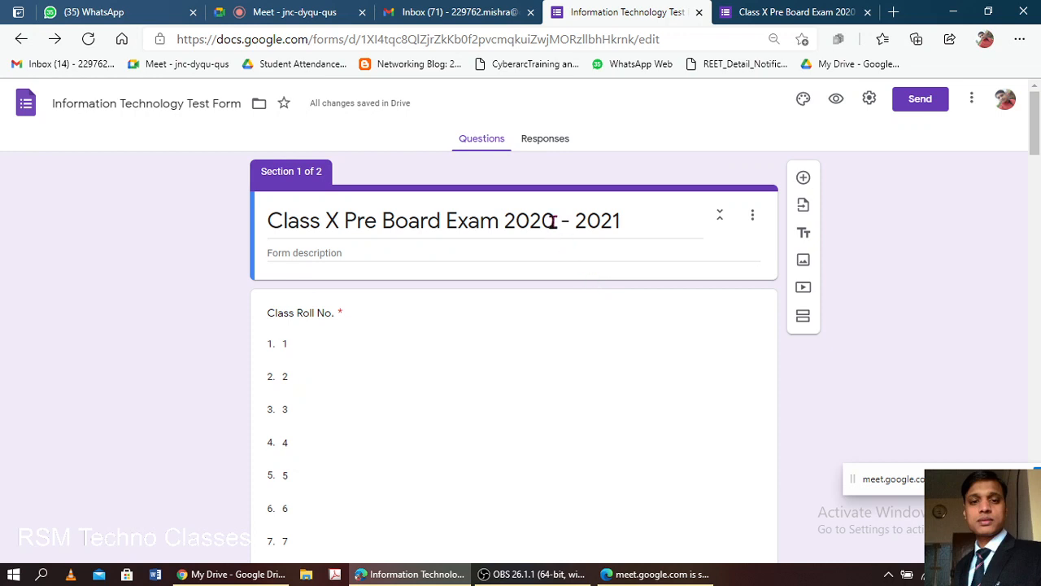
triple_click(340, 220)
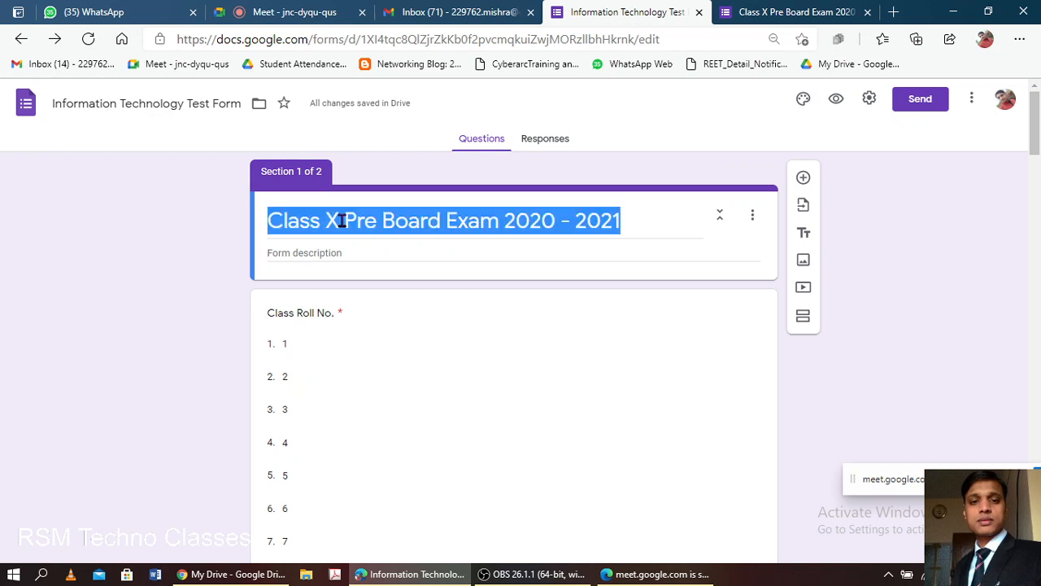
left_click(345, 221)
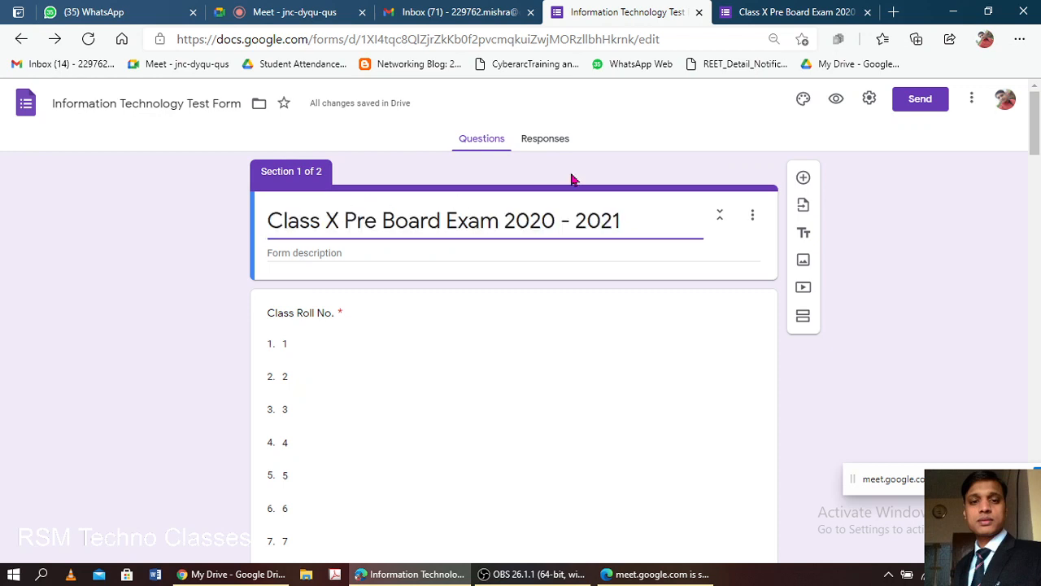
type("I")
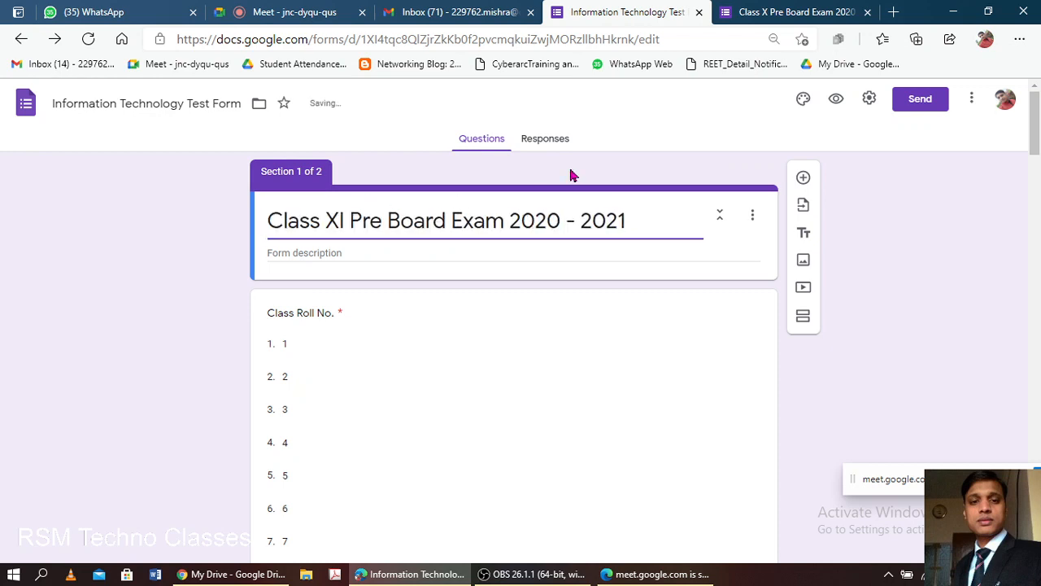
Replace the title text after "Class XI" with "Internal Assesment".
left_click_drag(351, 218, 627, 223)
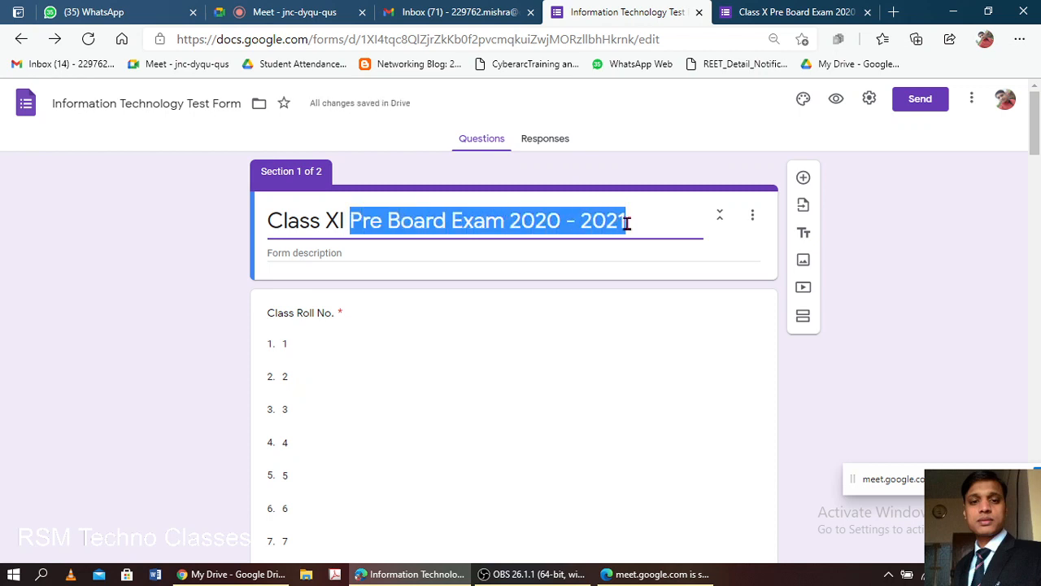
type("Inter")
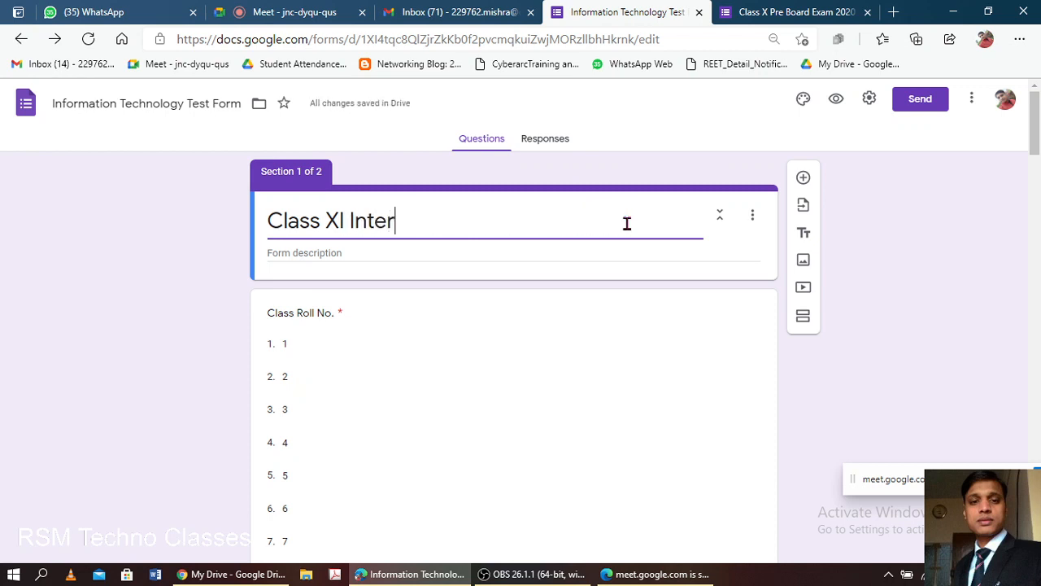
type("nal")
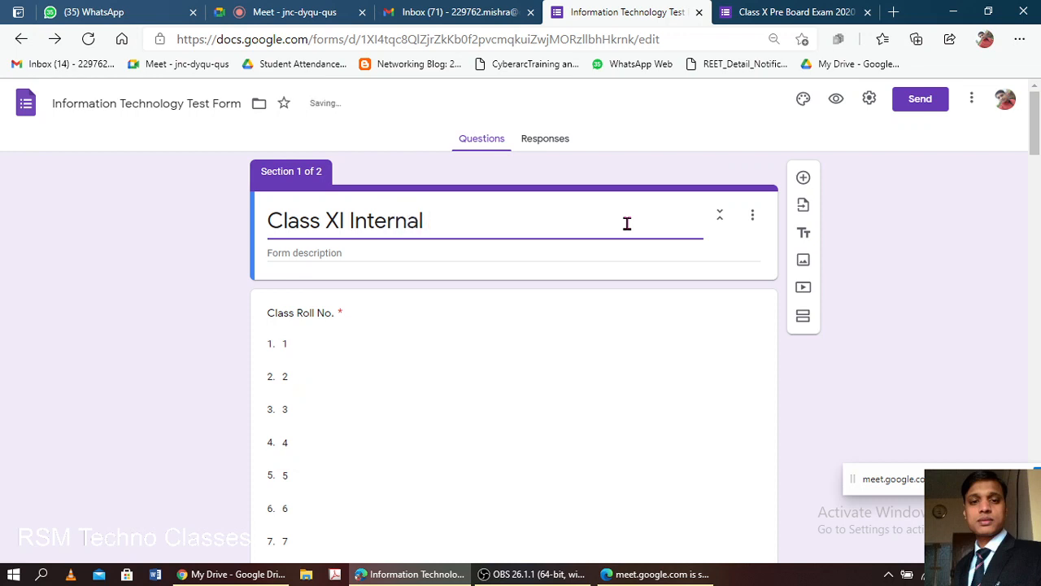
type(" Assesmm")
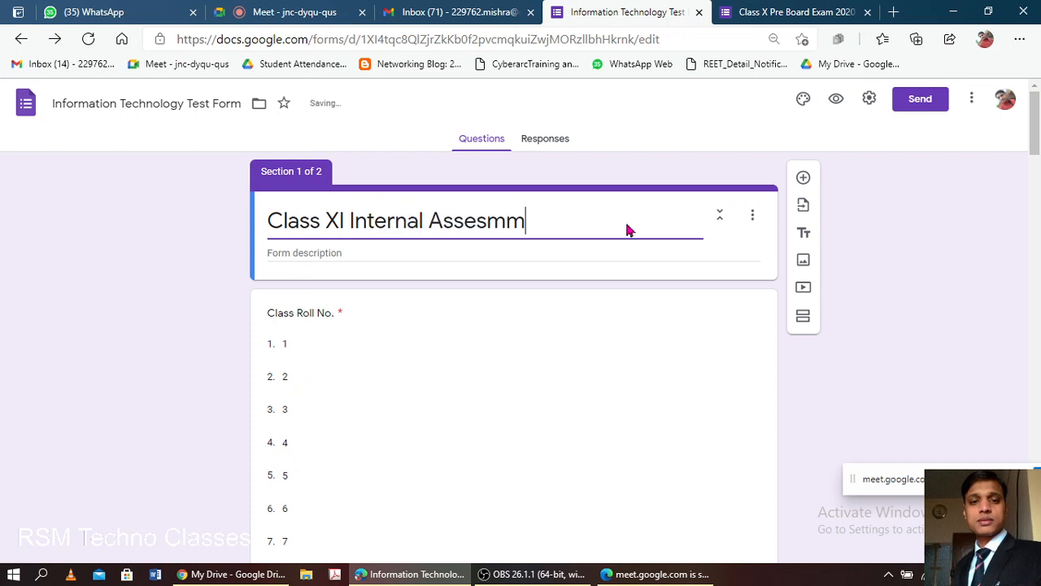
key("BackSpace")
type("ent")
key("Tab")
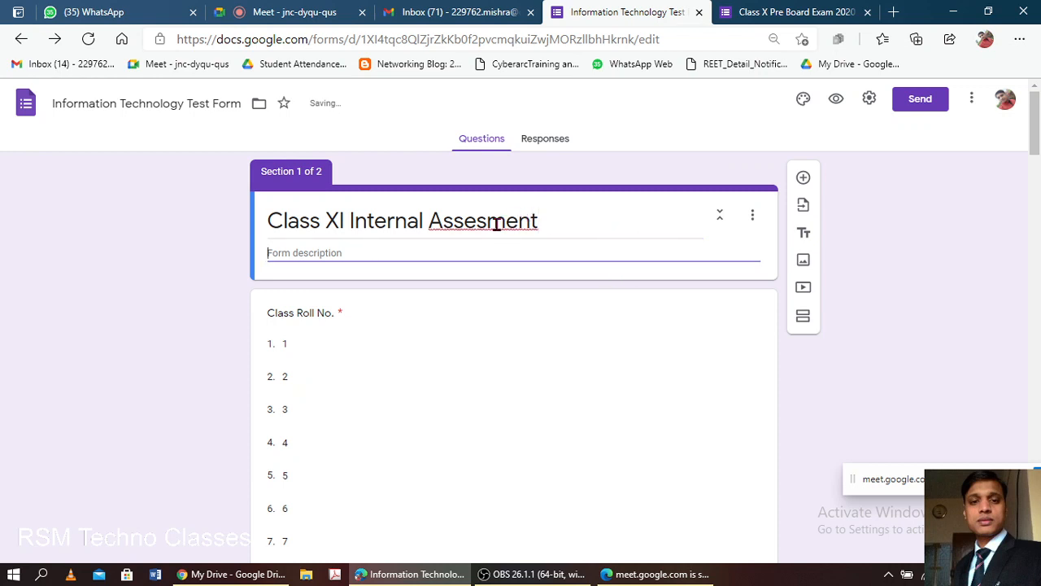
triple_click(484, 224)
type("S")
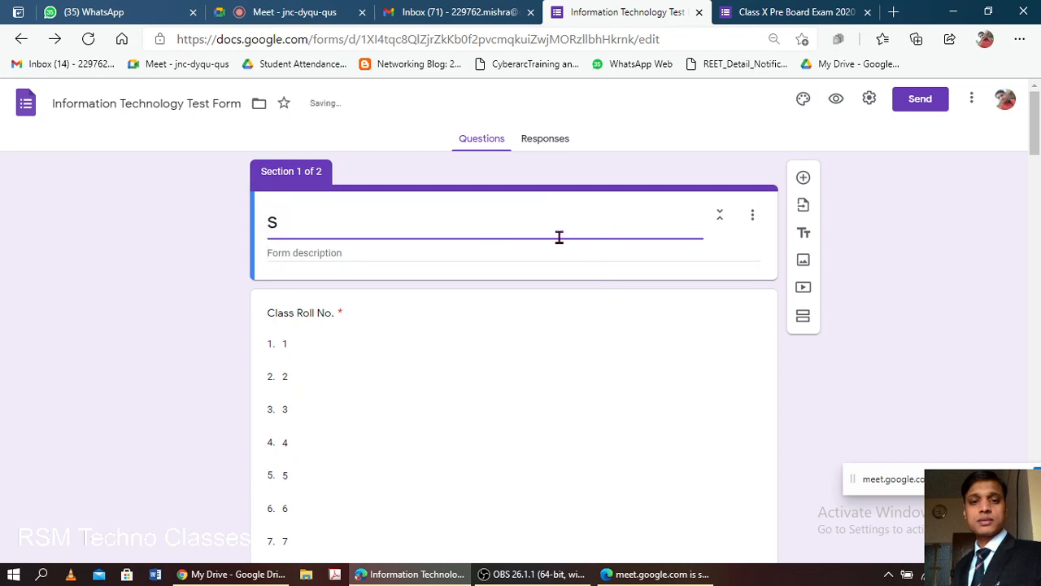
key("ctrl+z")
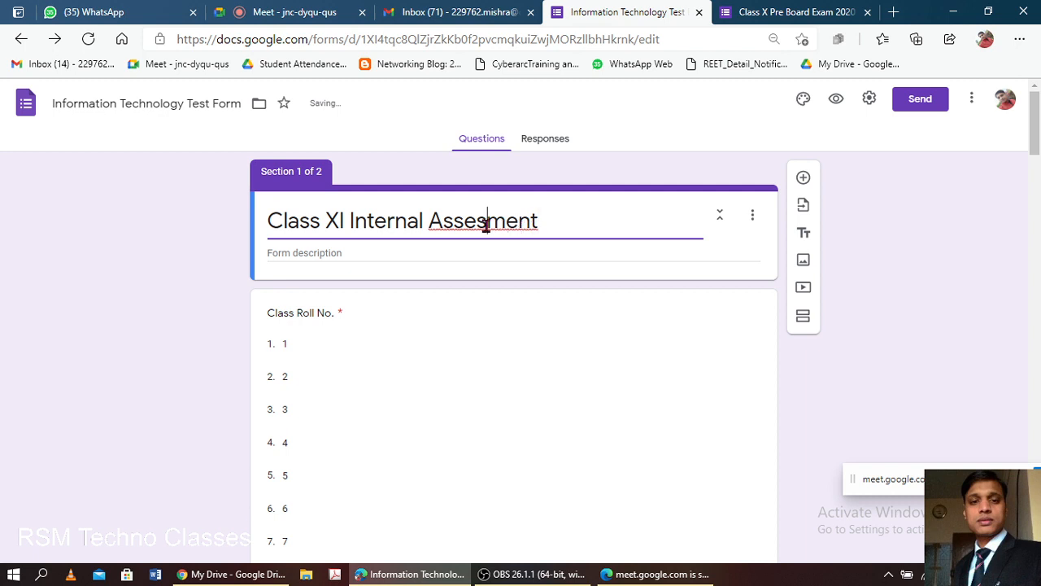
Correct the title's last word to "Assessment" and append ", 2021" to the form title.
left_click(486, 226)
type("s")
left_click(562, 273)
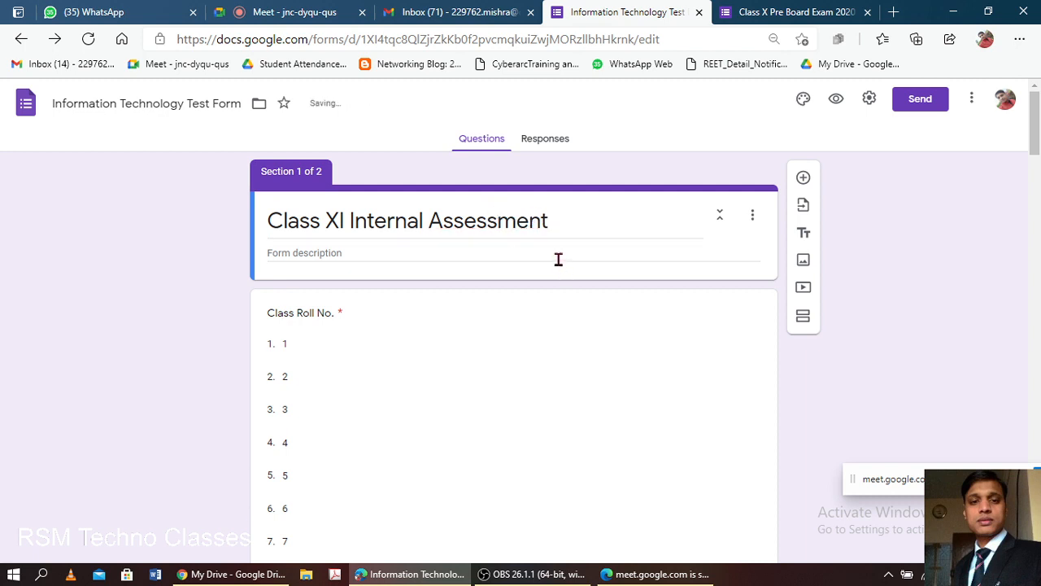
left_click(567, 225)
left_click(567, 225)
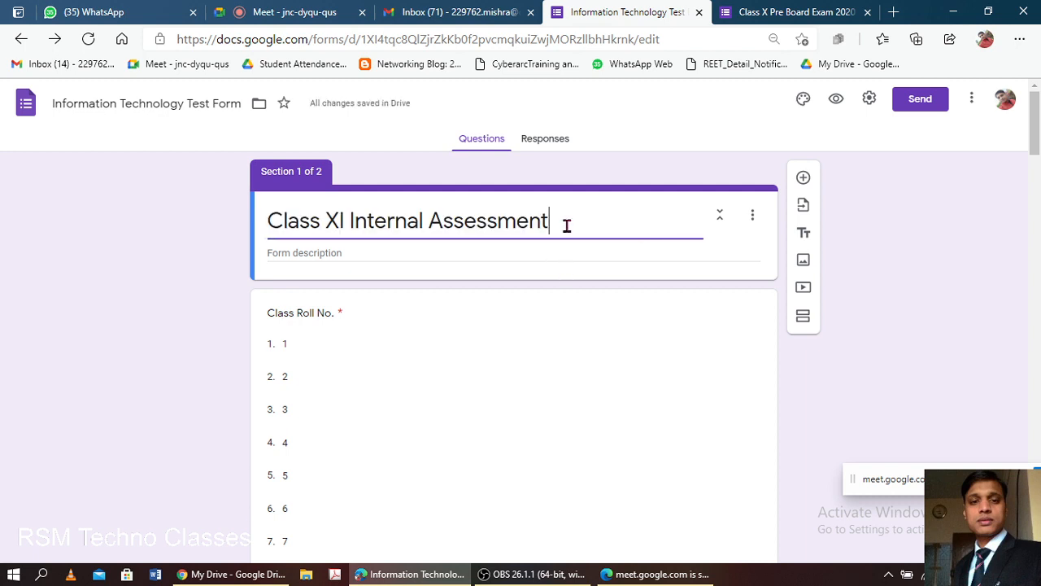
type(", 2021")
Inspect the Student ID question's settings and view the available question types, keeping Short answer.
scroll(545, 258, "down", 3)
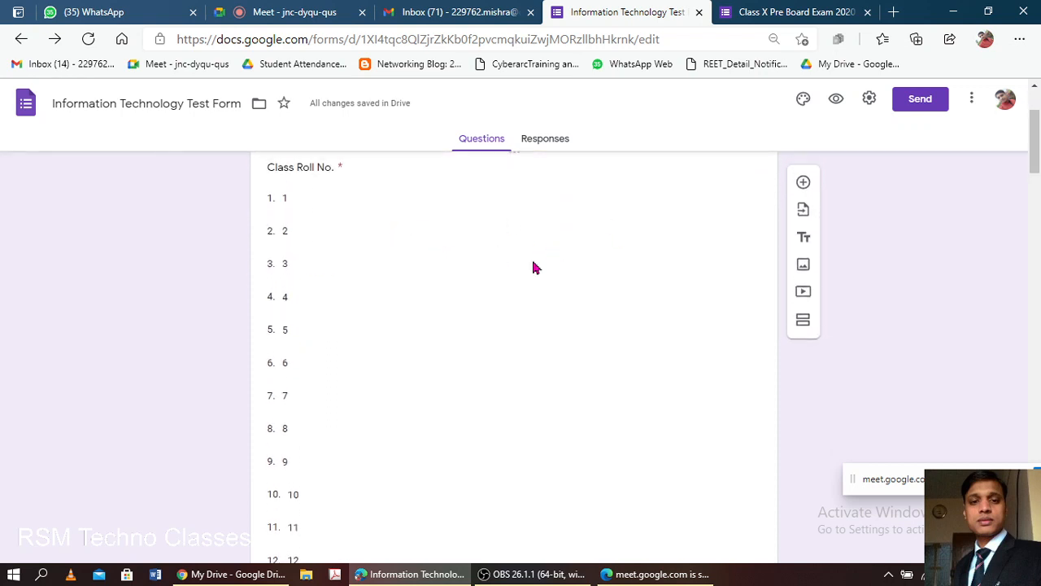
scroll(531, 267, "down", 14)
scroll(517, 283, "down", 10)
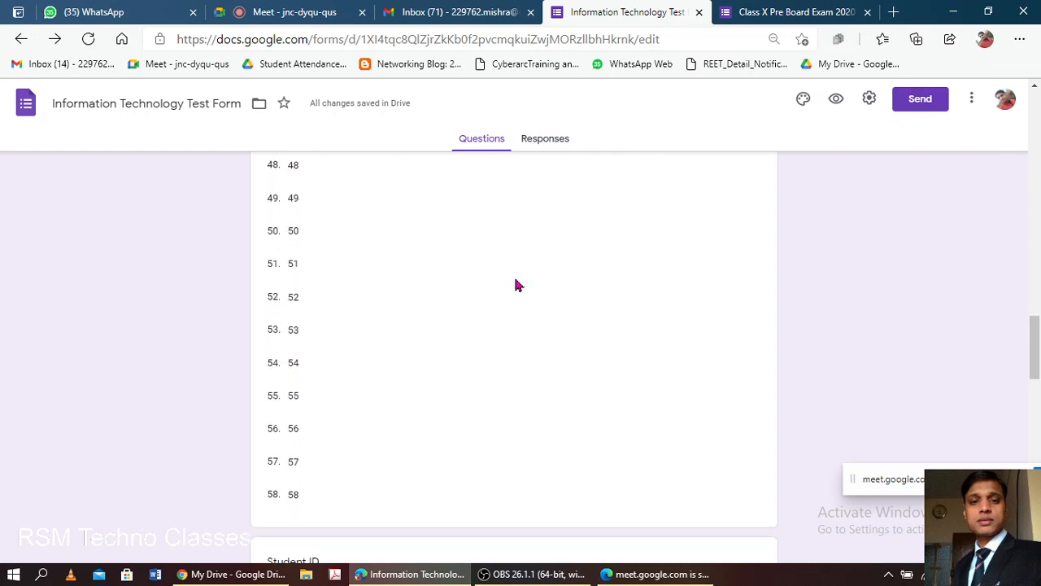
scroll(460, 342, "down", 3)
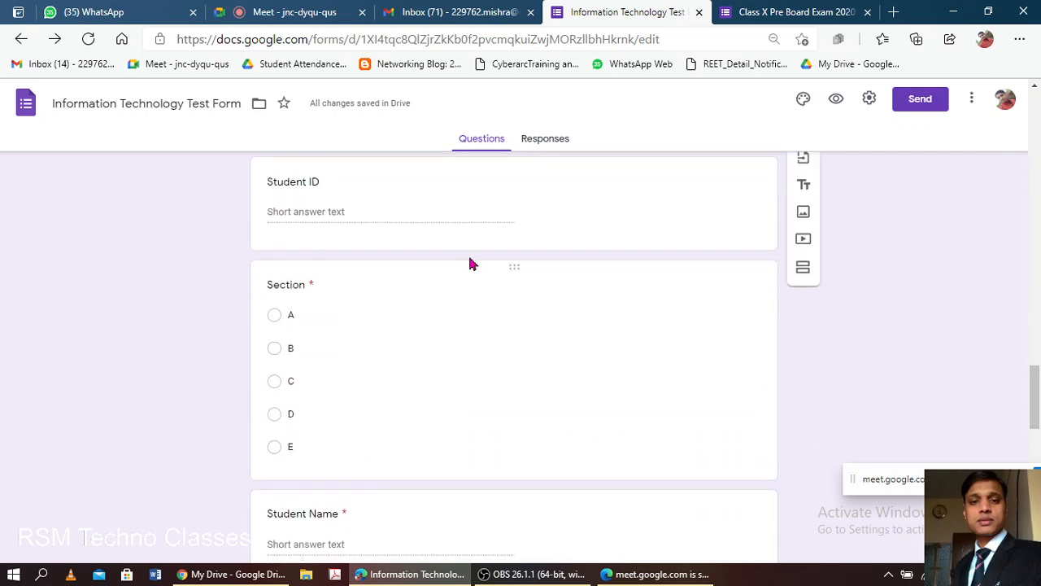
left_click(481, 203)
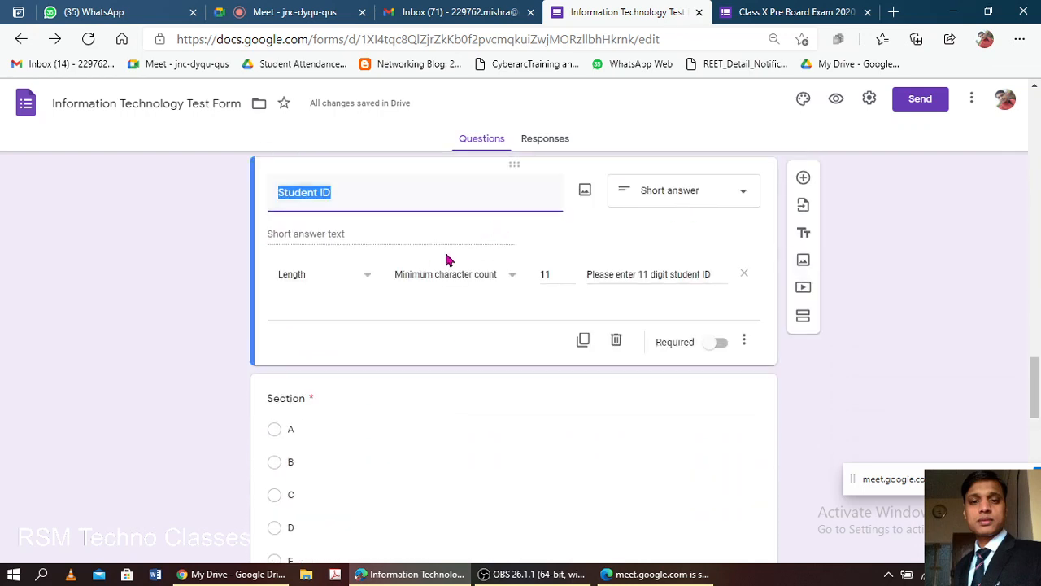
left_click(674, 198)
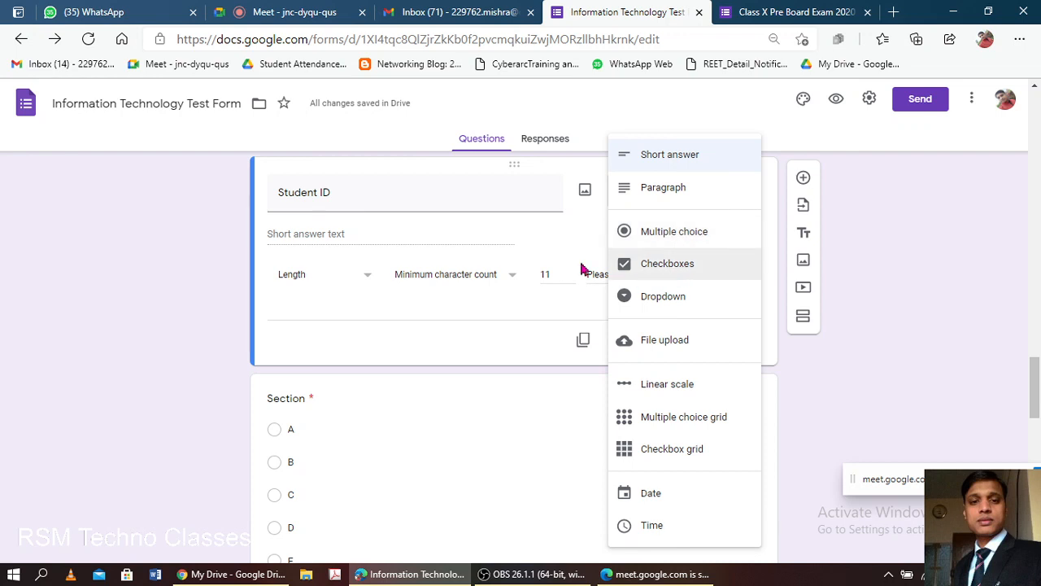
left_click(160, 309)
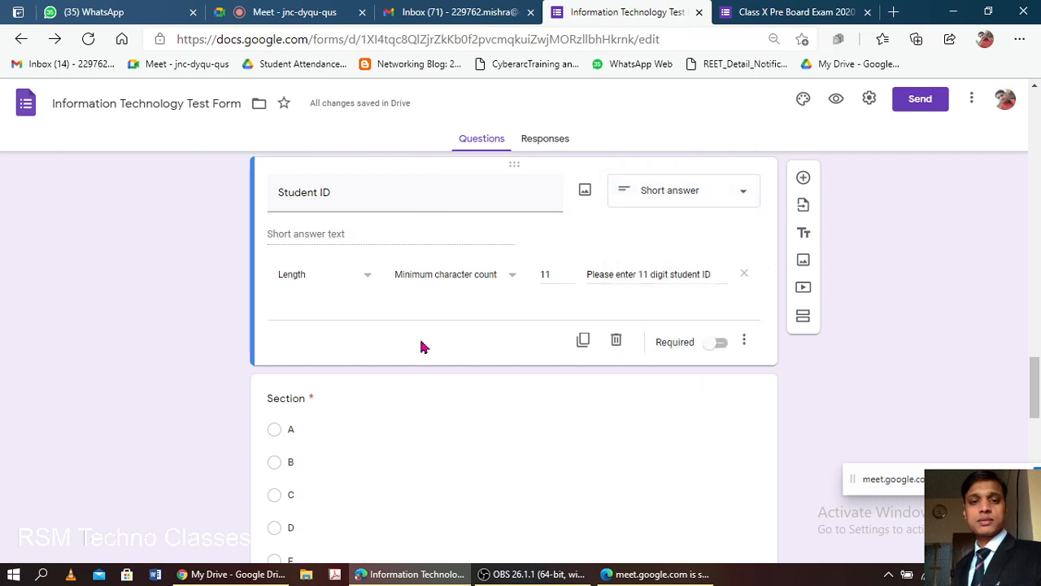
Open the Section question and view the available question types, keeping Multiple choice.
scroll(421, 347, "down", 2)
left_click(555, 282)
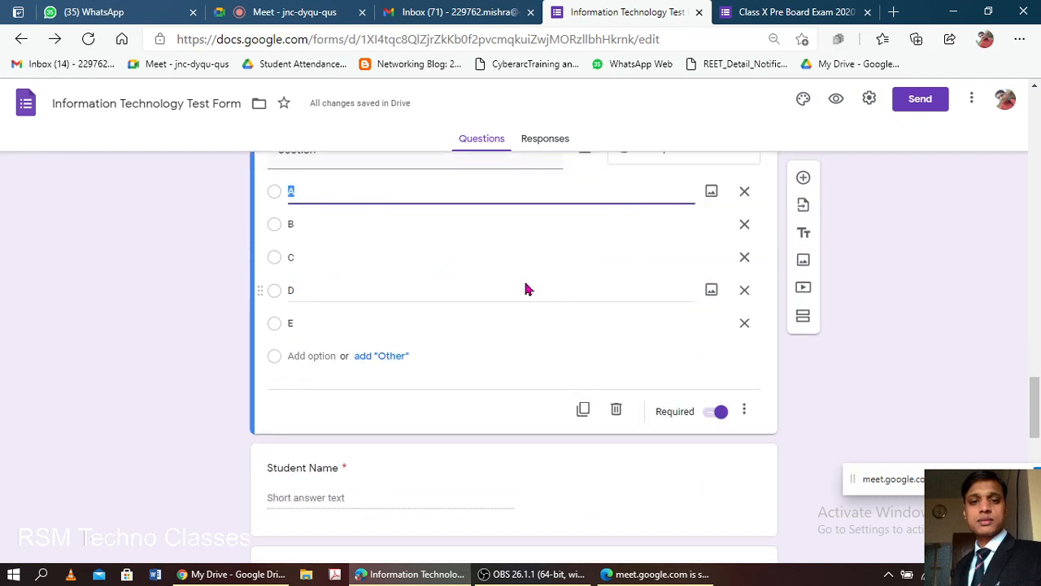
scroll(488, 289, "up", 2)
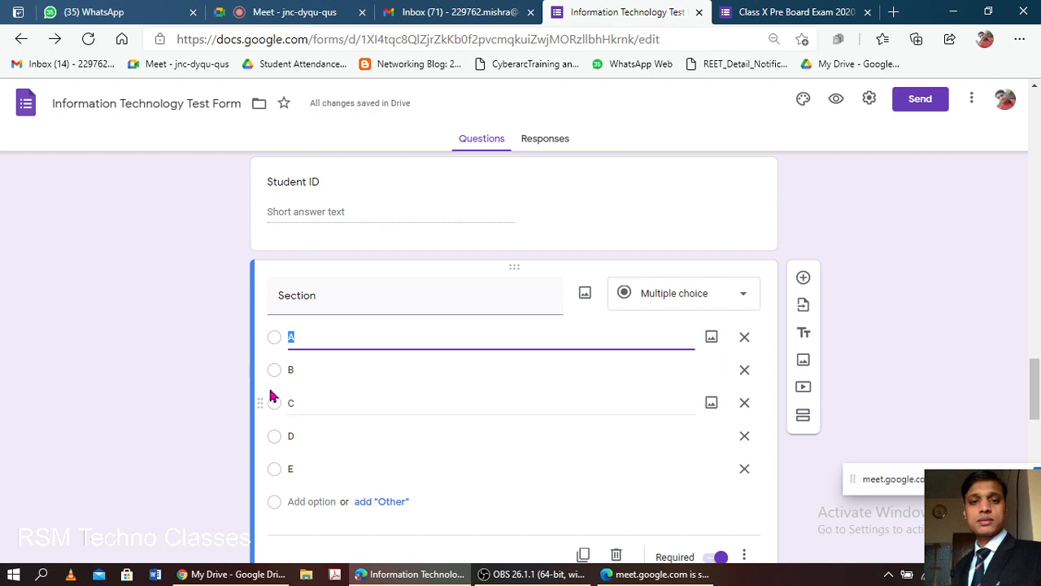
left_click(710, 296)
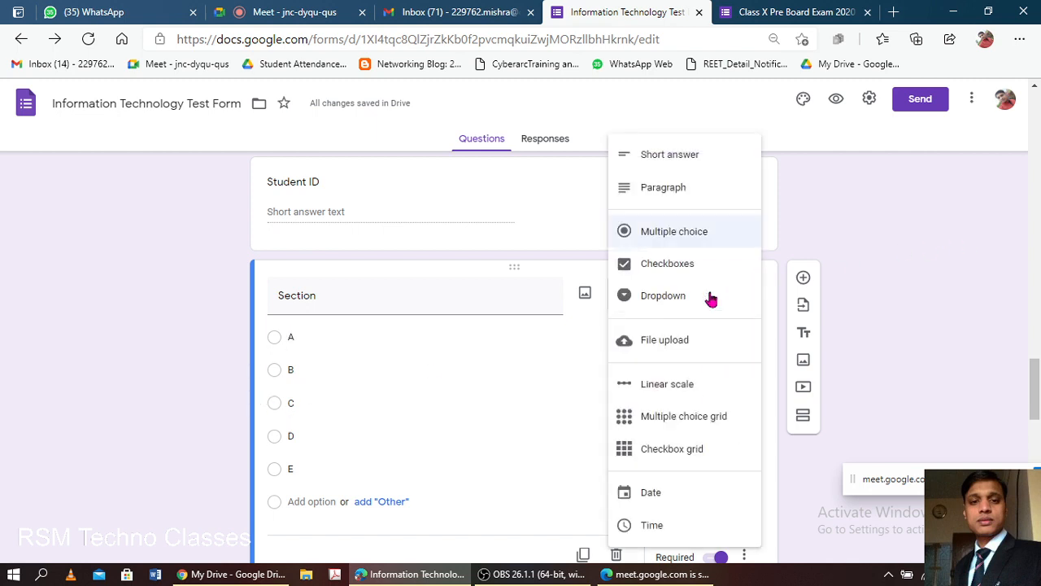
left_click(900, 226)
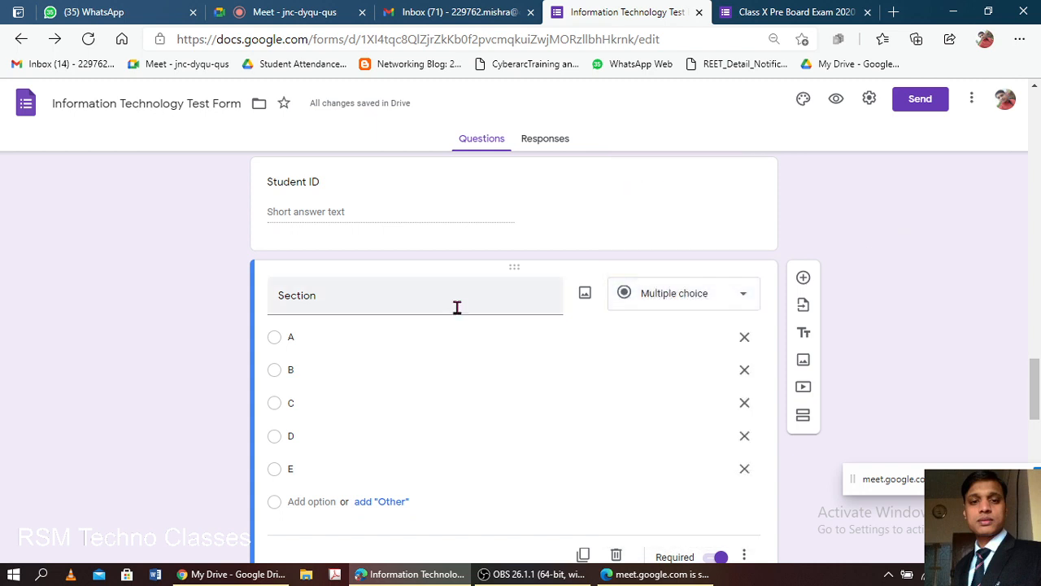
left_click(710, 296)
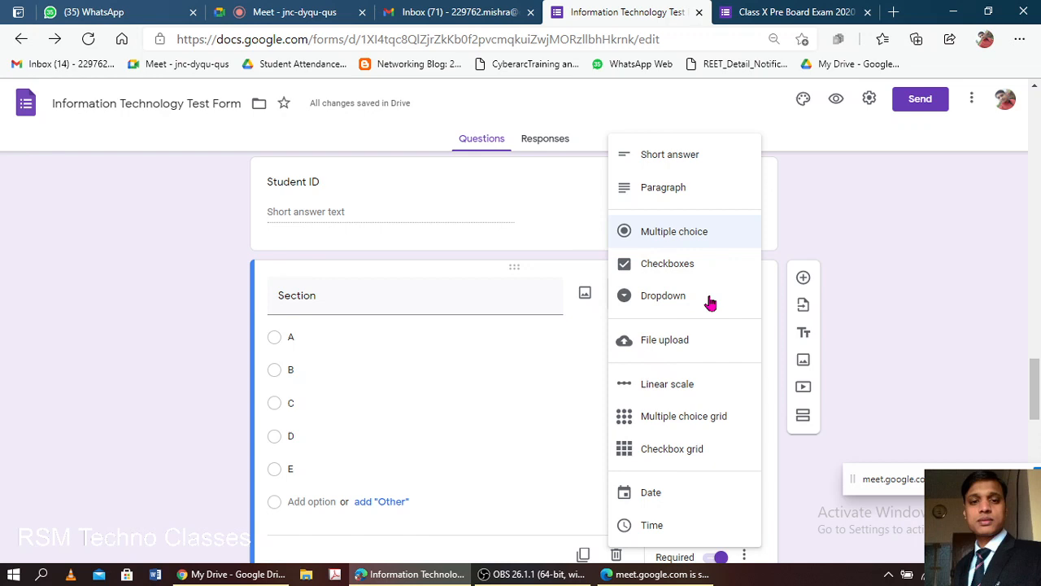
left_click(936, 281)
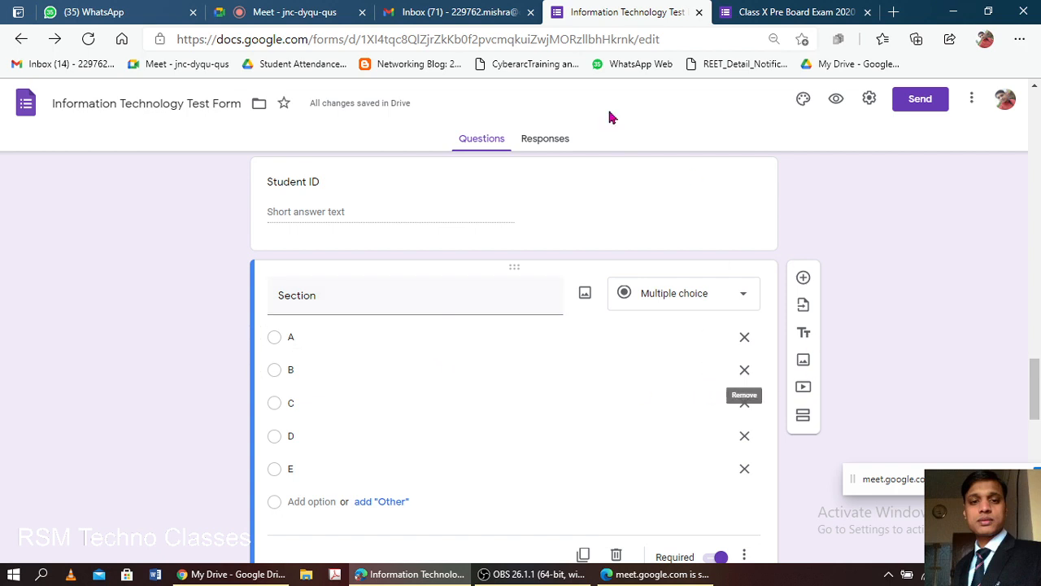
Reload the live form and look through its Student ID, Section, Student Name and Contact No. questions.
left_click(757, 16)
left_click(742, 38)
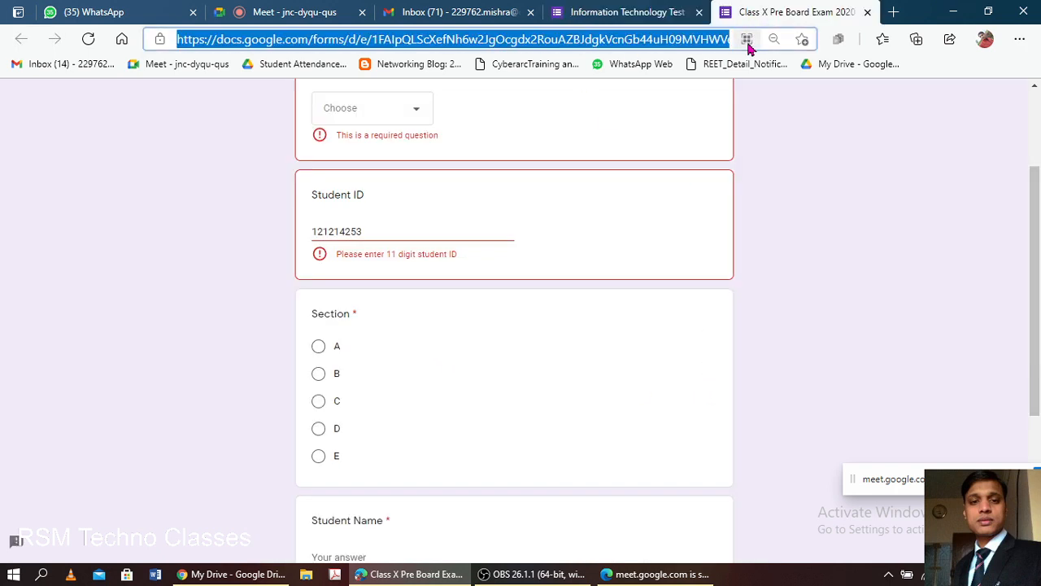
key("Return")
left_click(605, 126)
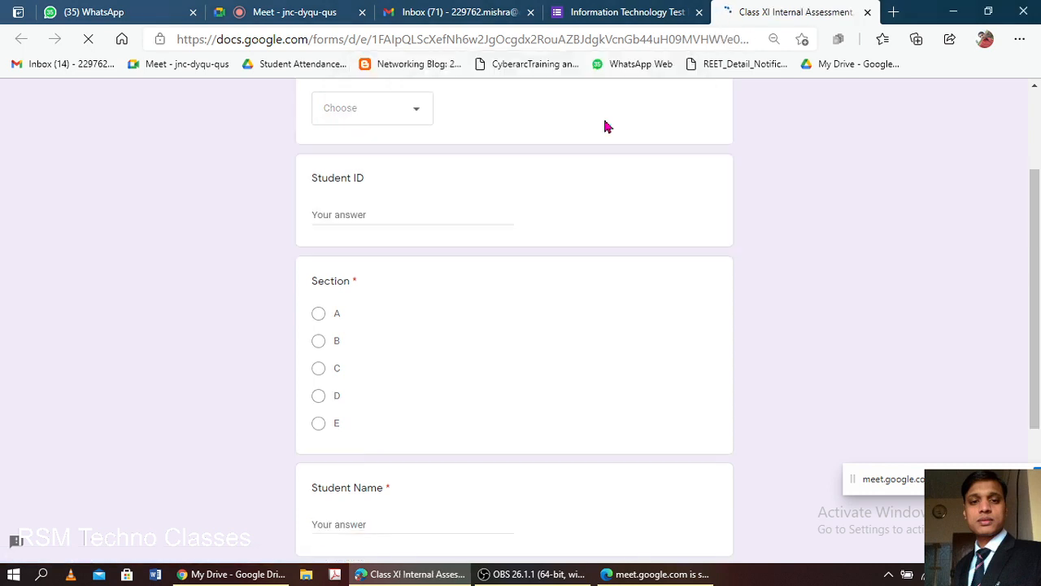
scroll(533, 260, "down", 3)
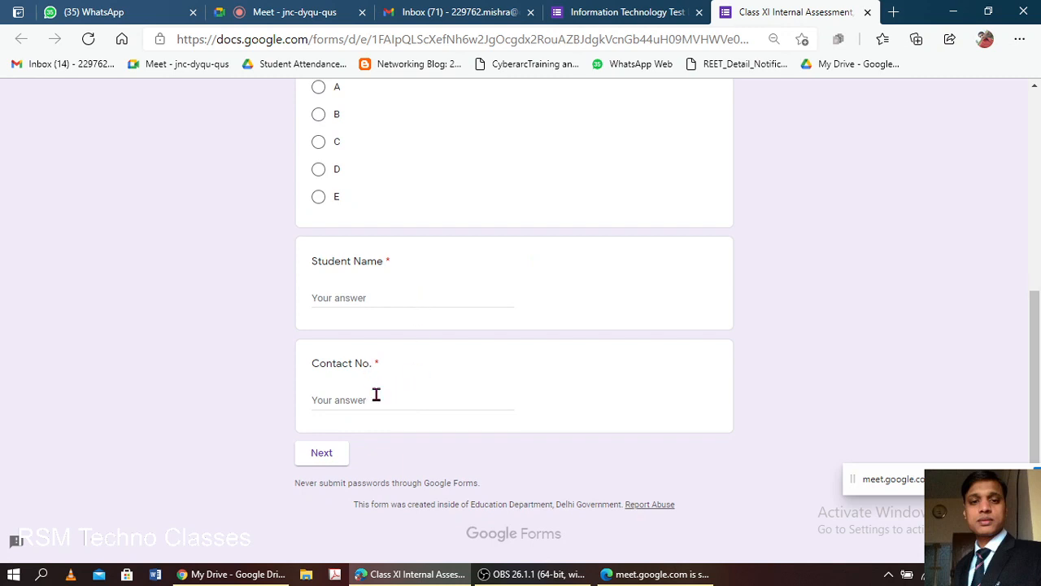
scroll(424, 375, "up", 5)
scroll(419, 337, "down", 2)
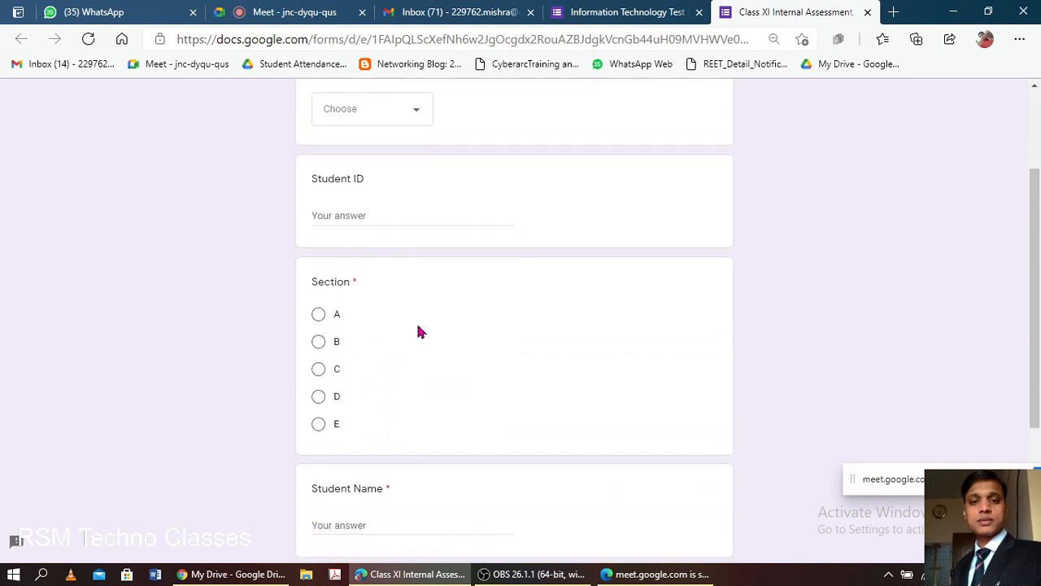
Test the Section question in the live form by selecting options A, B, C, D and E in turn.
left_click(318, 315)
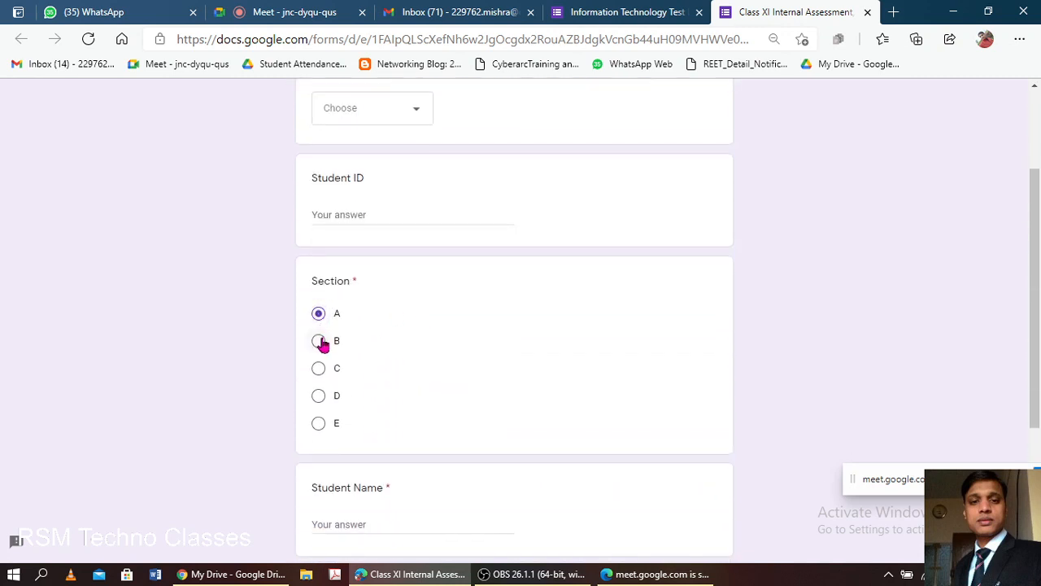
left_click(318, 341)
left_click(319, 368)
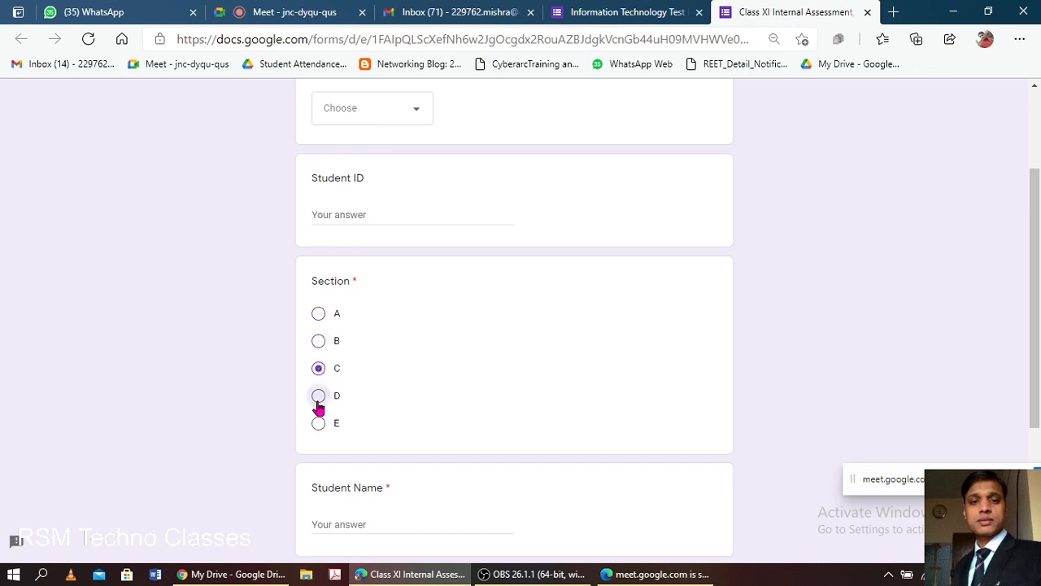
left_click(319, 396)
left_click(321, 423)
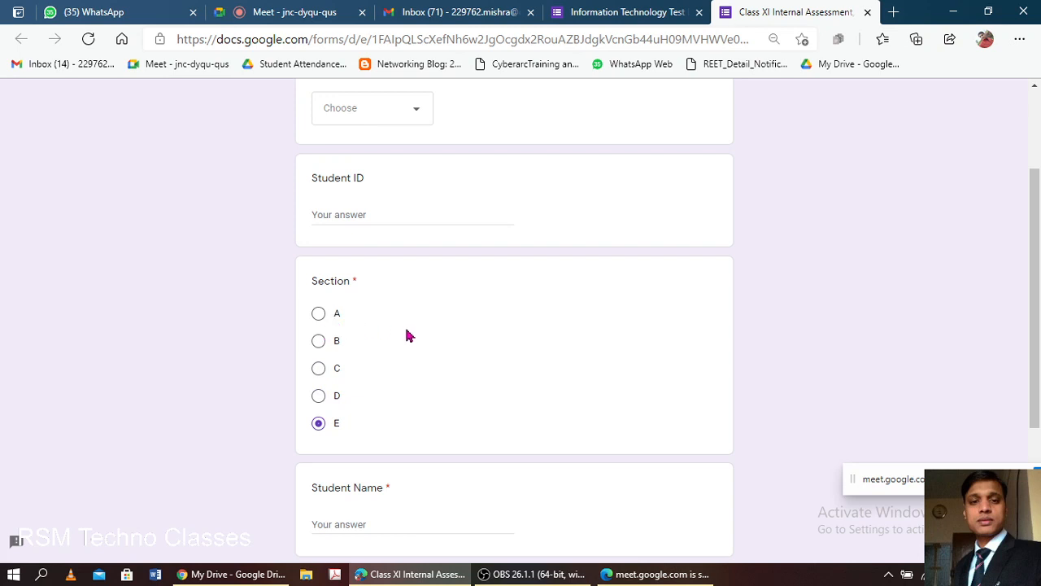
scroll(423, 323, "down", 1)
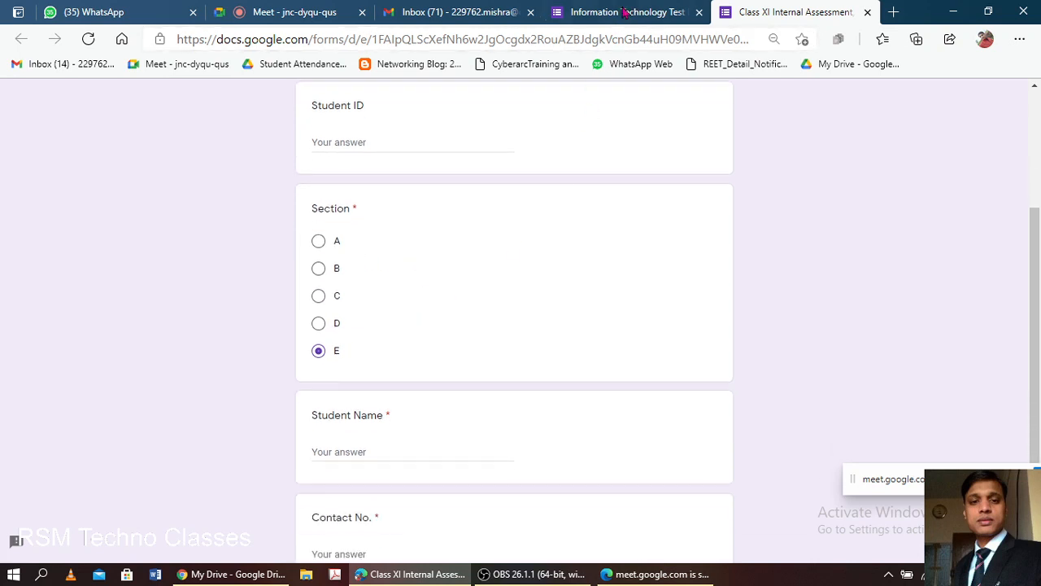
Return to the form editor and change the Section question's type to Checkboxes.
left_click(624, 12)
left_click(691, 303)
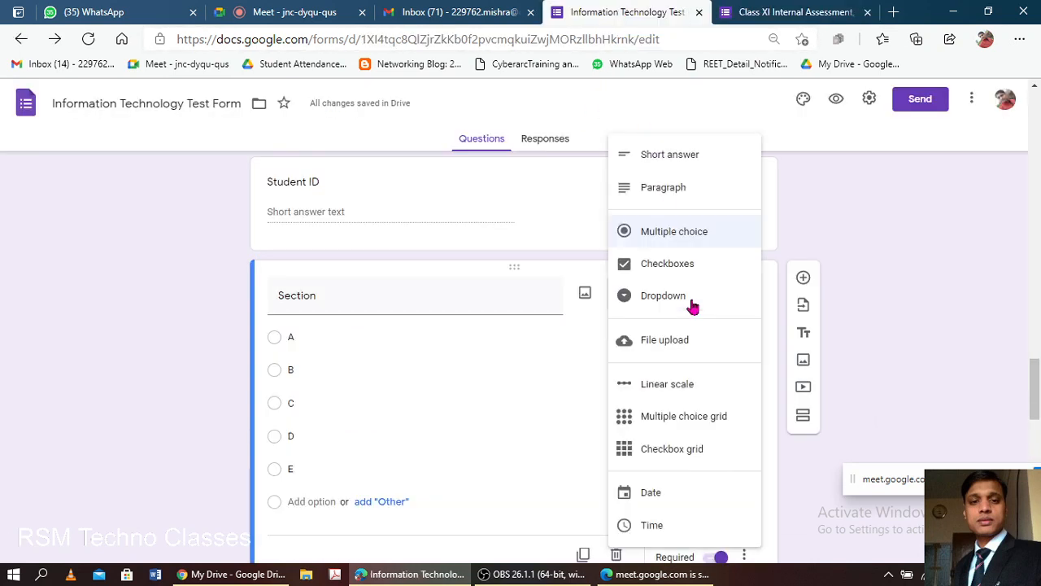
left_click(686, 267)
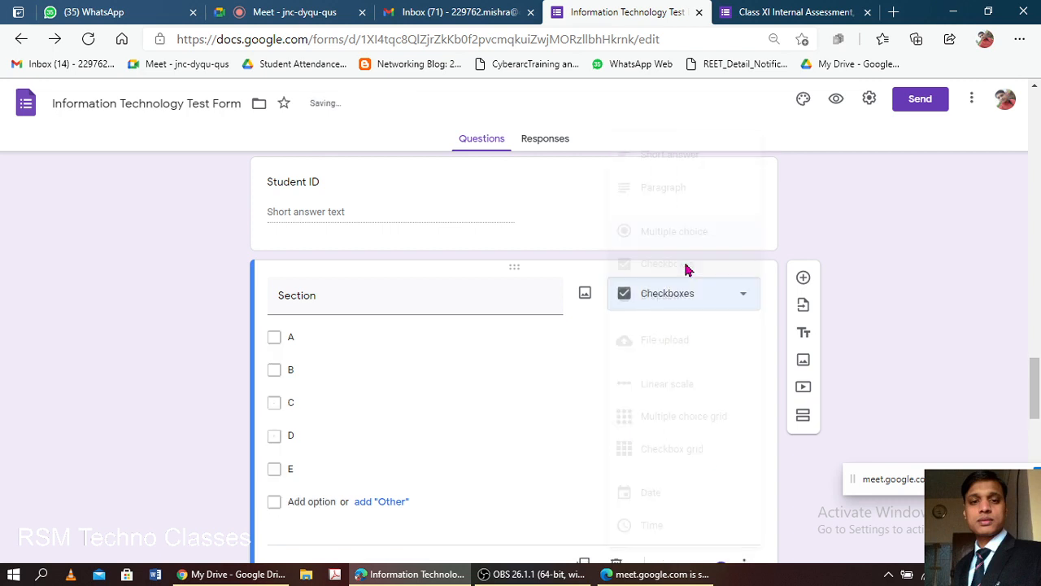
Check the editor's save status, and reload the live form to view the Section question with checkboxes.
left_click(773, 13)
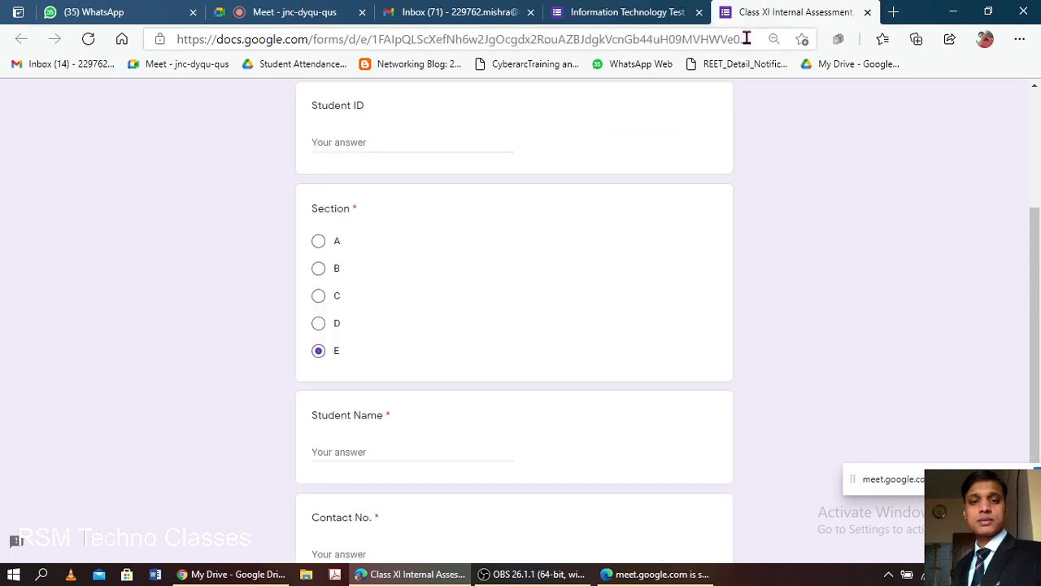
left_click(642, 12)
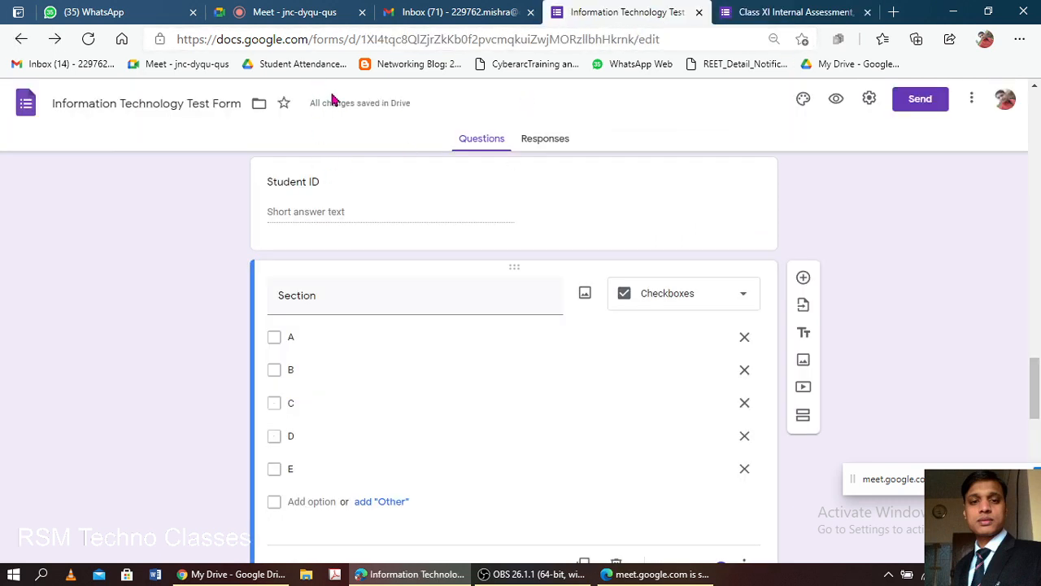
left_click(781, 12)
left_click(732, 41)
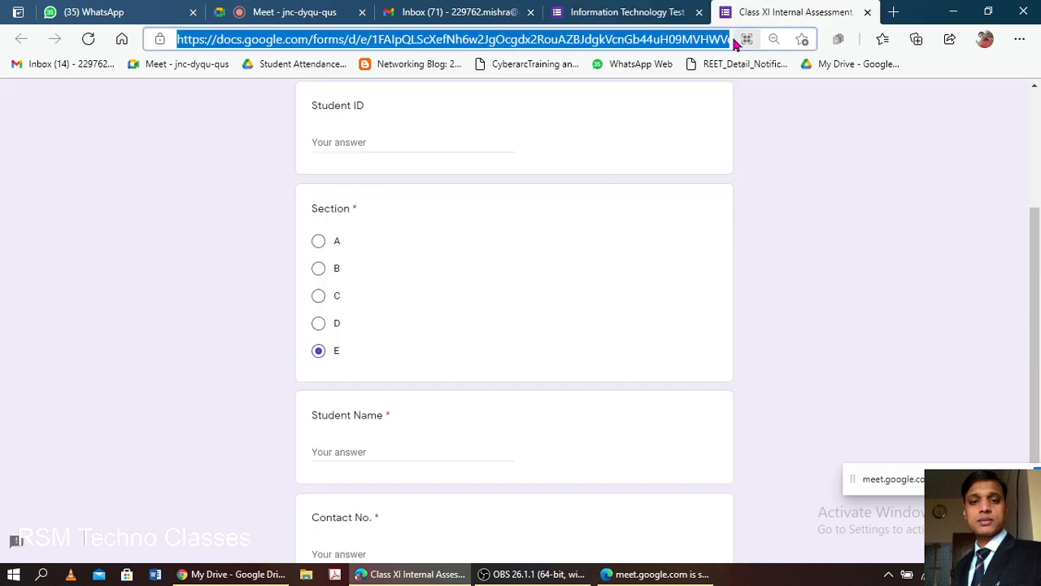
key("Return")
left_click(586, 125)
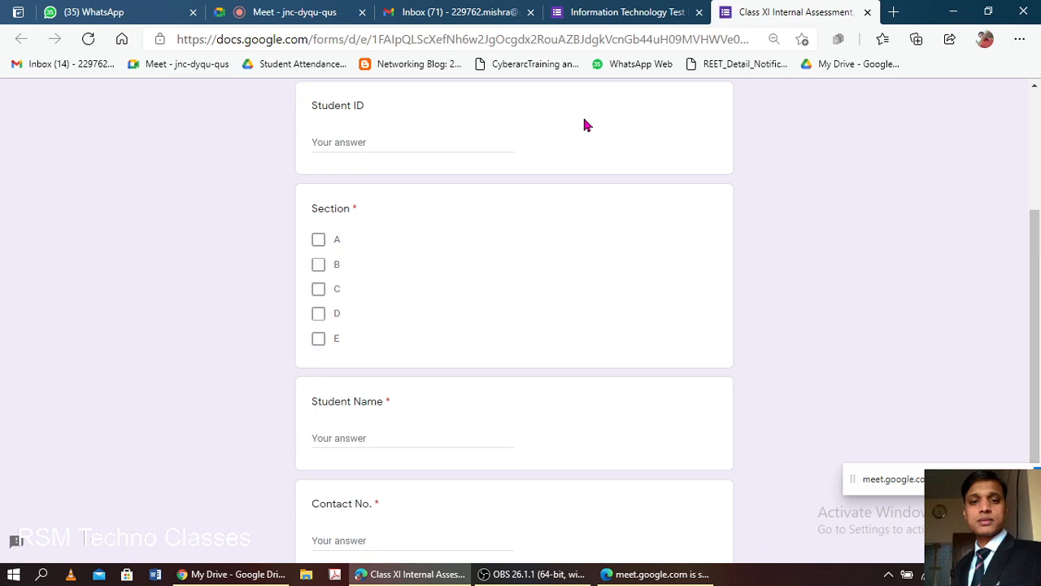
Tick sections A, B, C and D together in the live form's Section question.
left_click(318, 240)
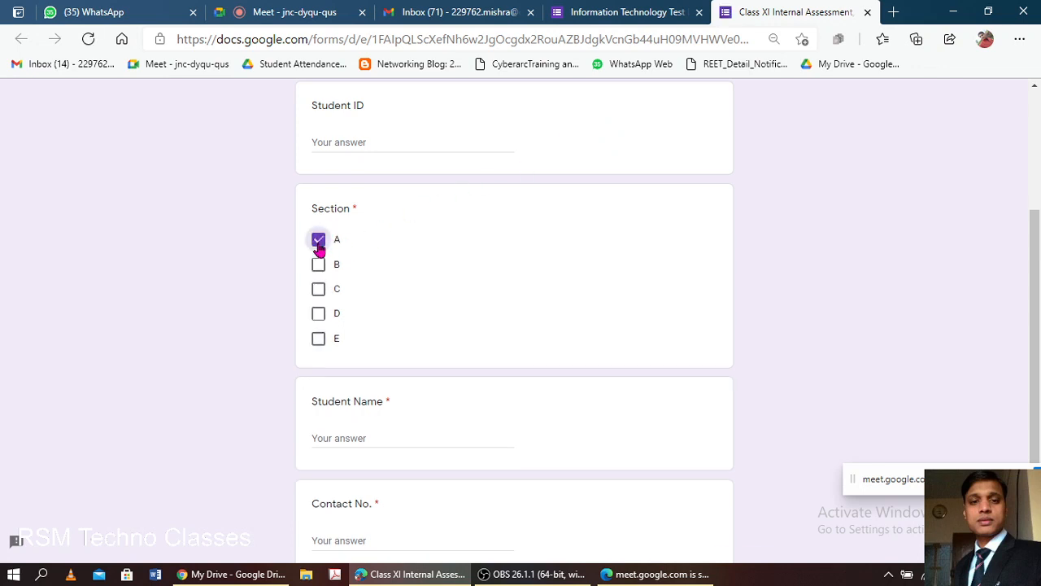
left_click(318, 264)
left_click(318, 289)
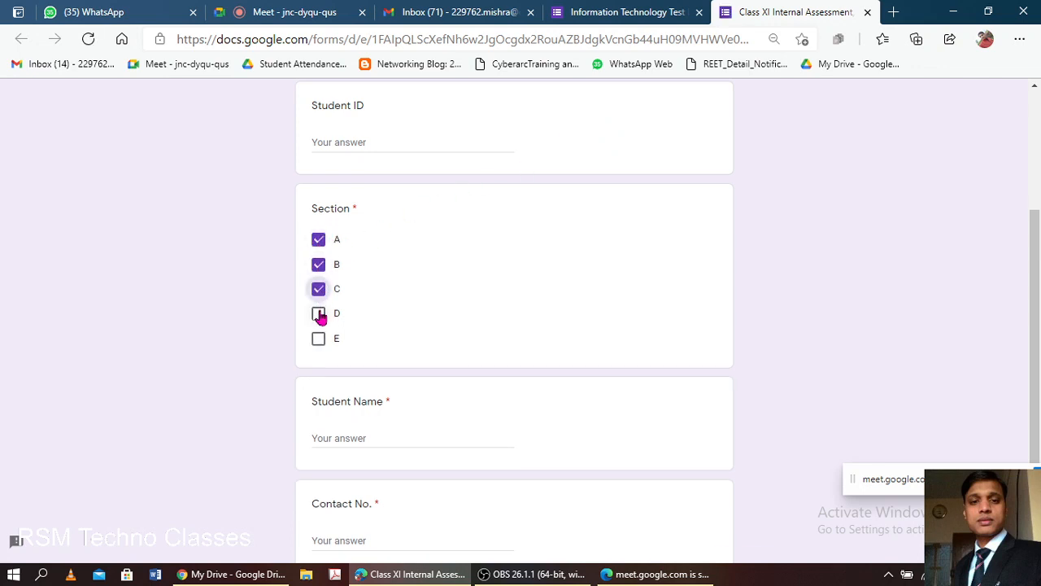
left_click(319, 314)
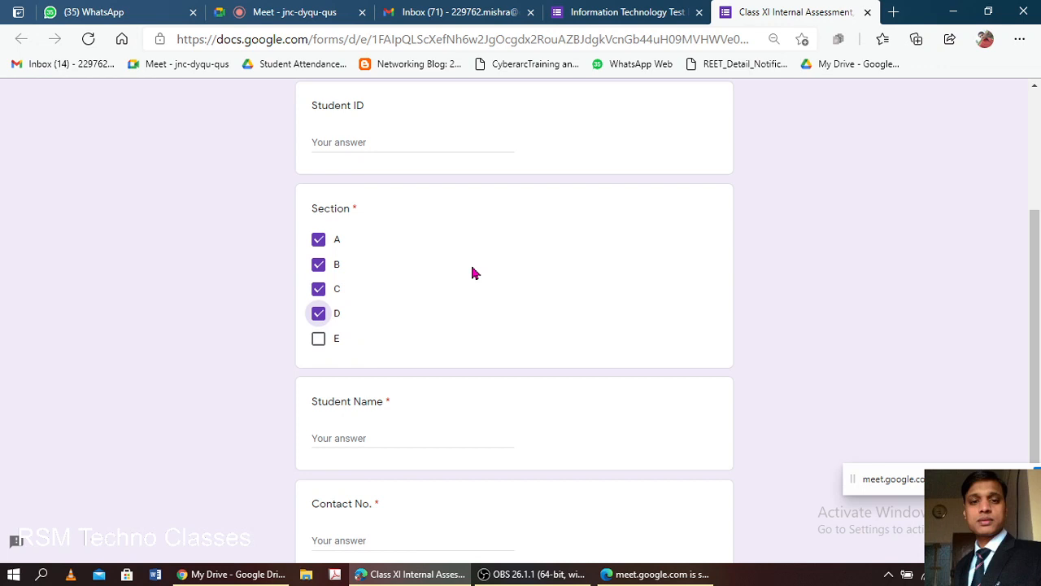
Go back to the form editor and restore the Section question's type to Multiple choice.
left_click(644, 10)
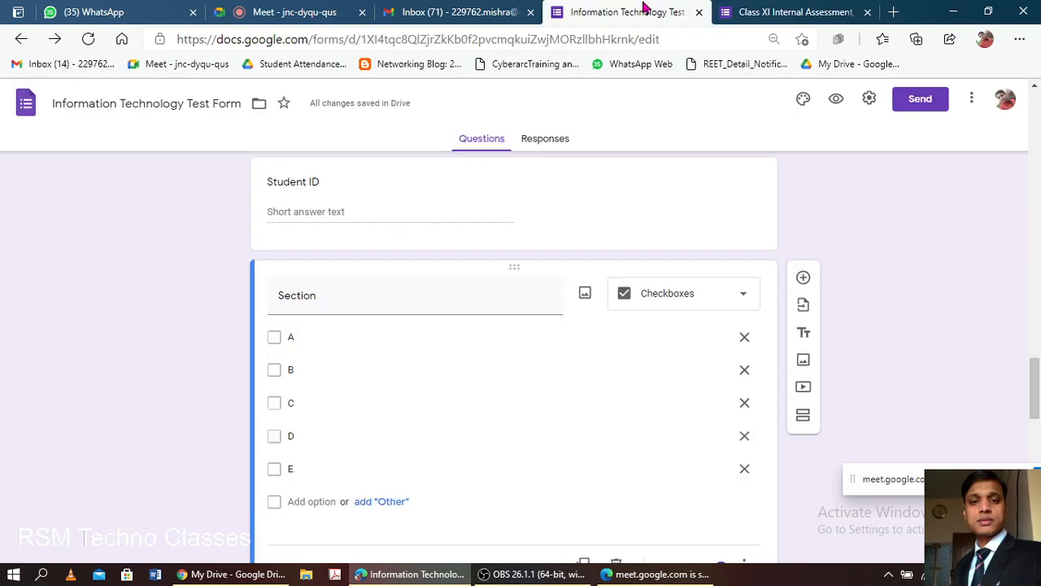
left_click(686, 299)
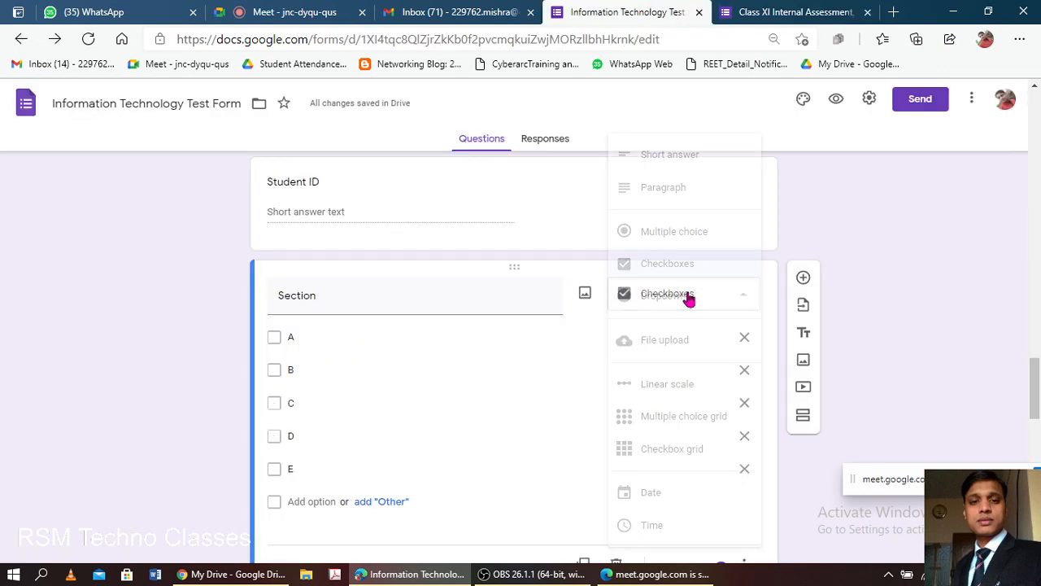
left_click(704, 233)
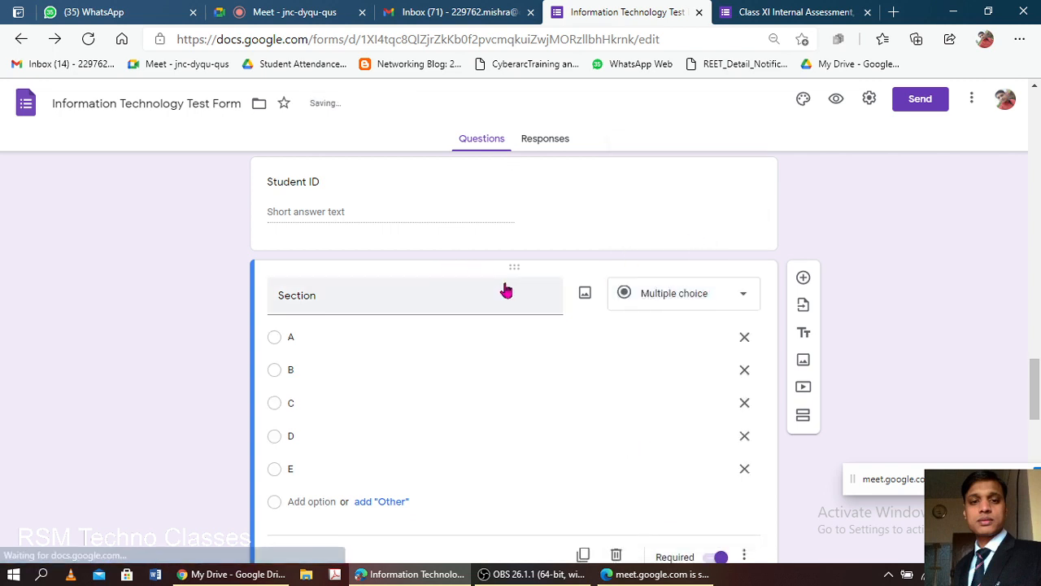
Examine the Student Name and Contact No. questions, the long numbered option list and the start of Section 2 in the editor.
scroll(541, 329, "down", 1)
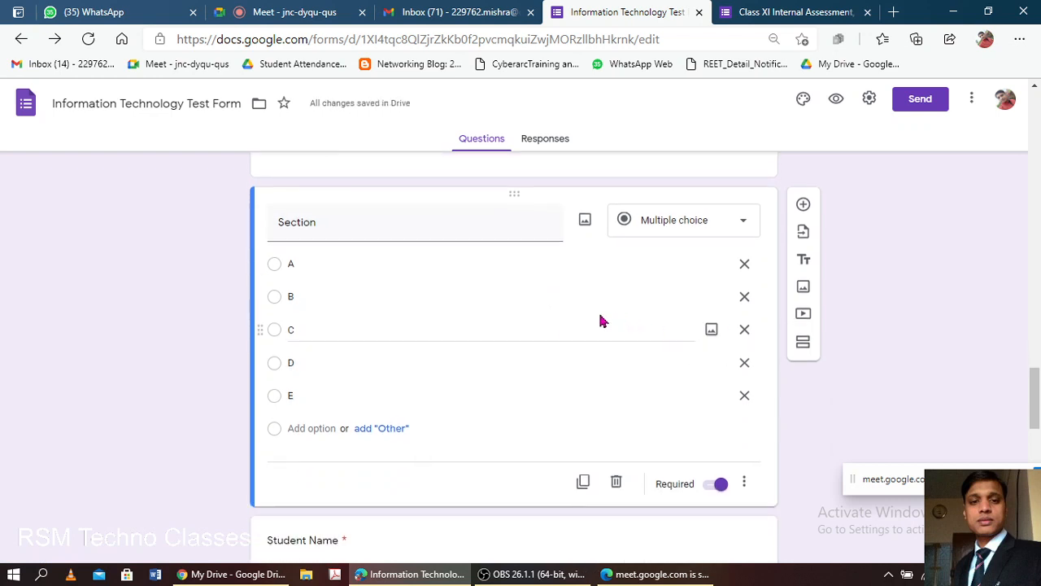
scroll(610, 317, "down", 2)
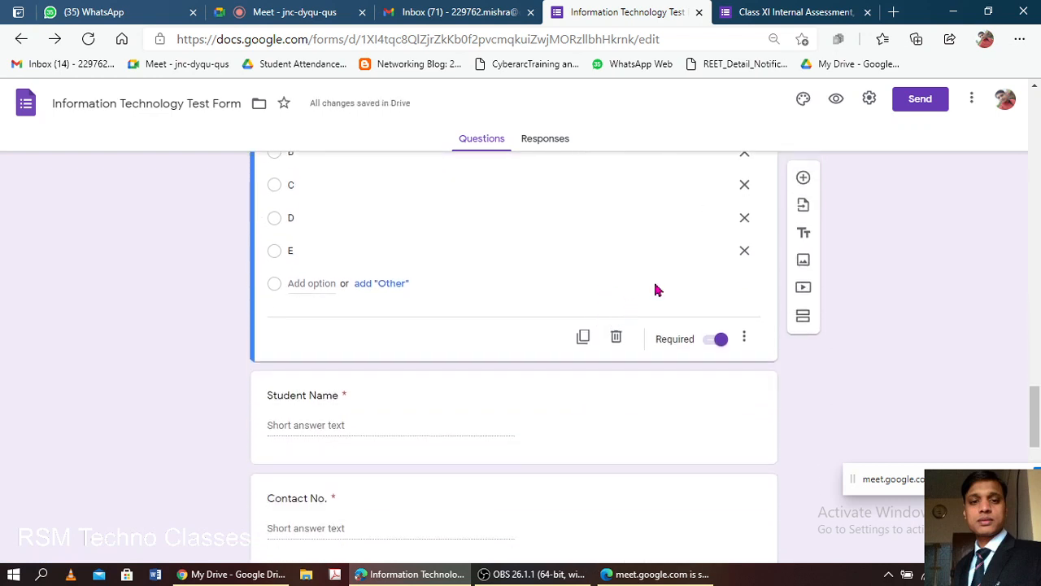
scroll(626, 284, "down", 2)
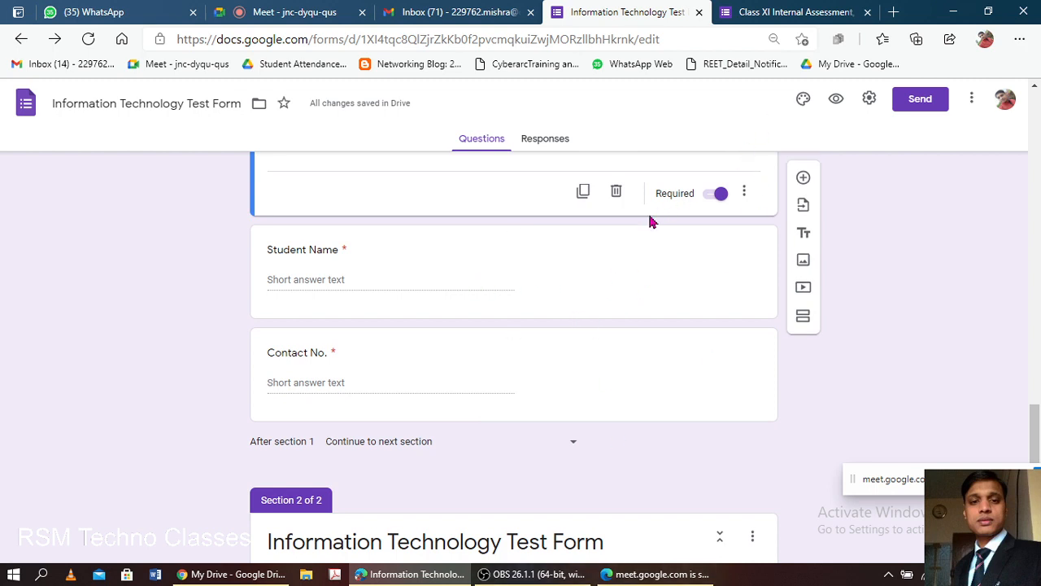
scroll(656, 232, "up", 1)
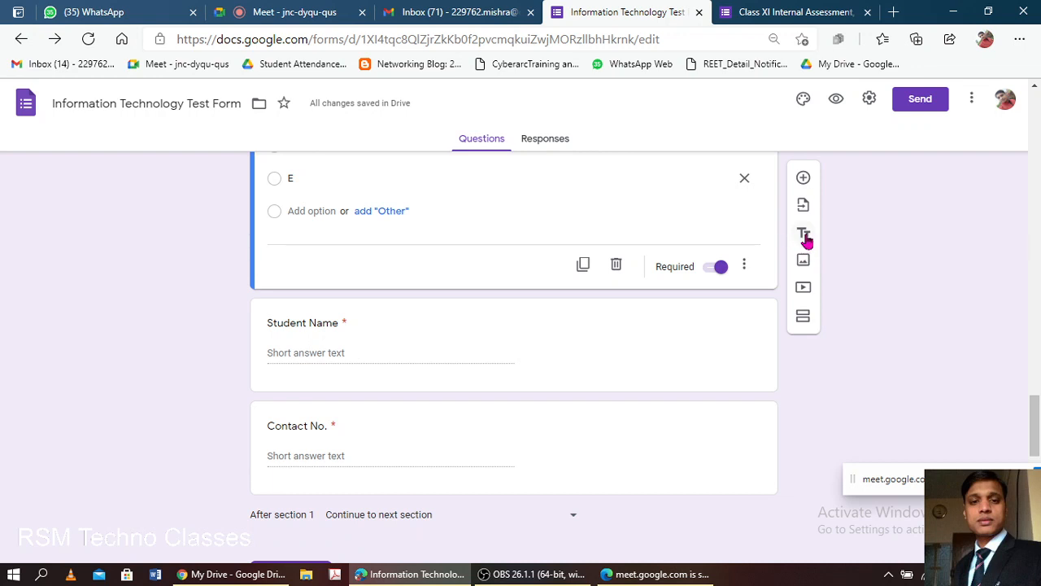
scroll(708, 268, "up", 10)
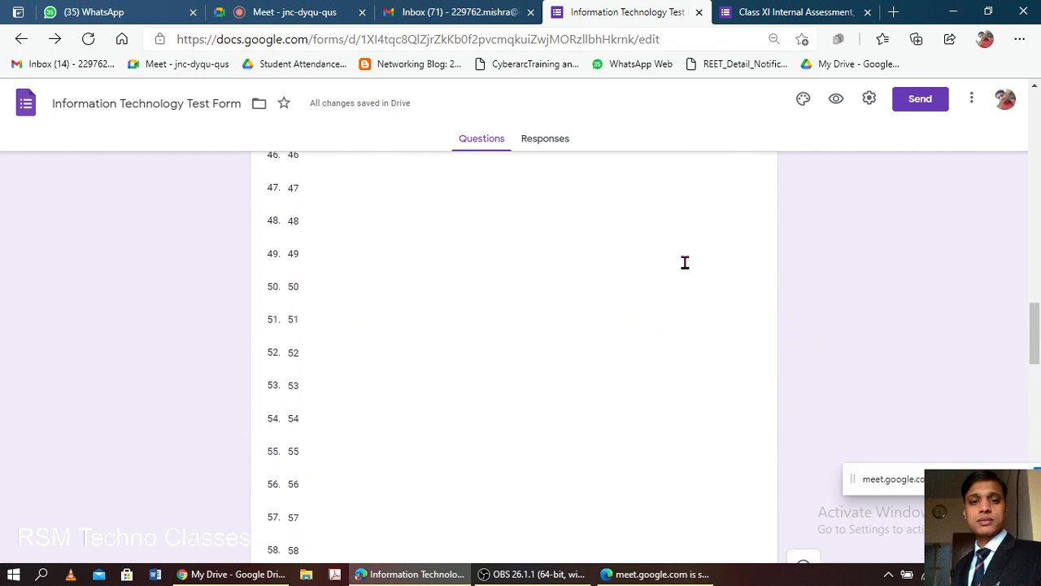
left_click(805, 468)
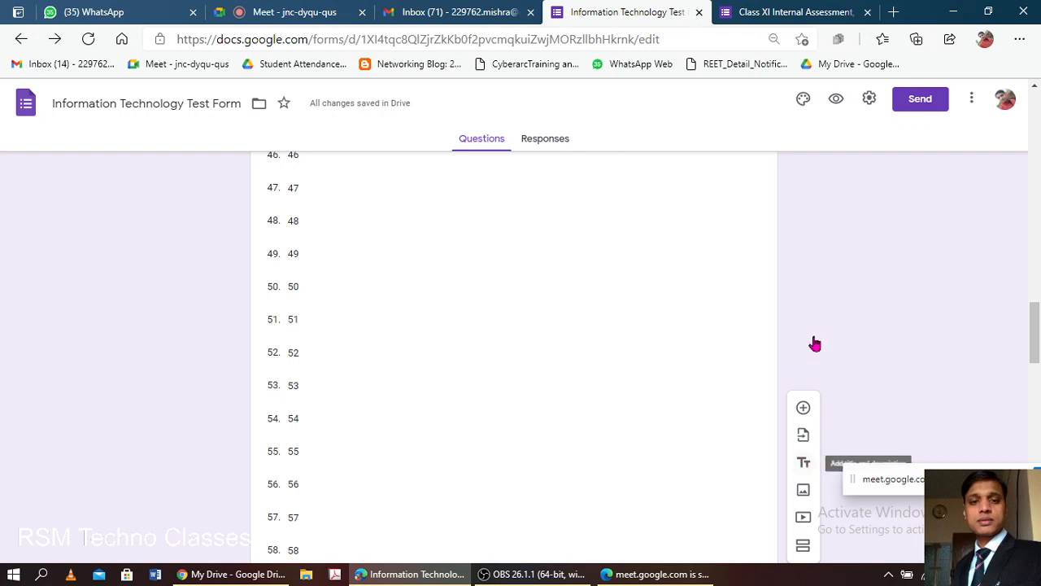
scroll(813, 340, "up", 15)
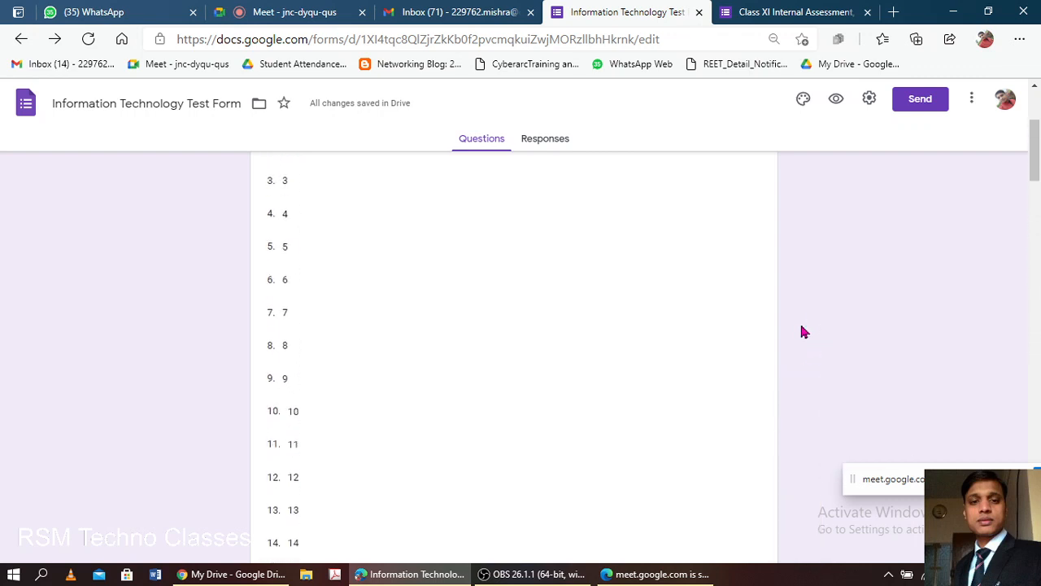
scroll(801, 332, "up", 3)
scroll(740, 379, "down", 4)
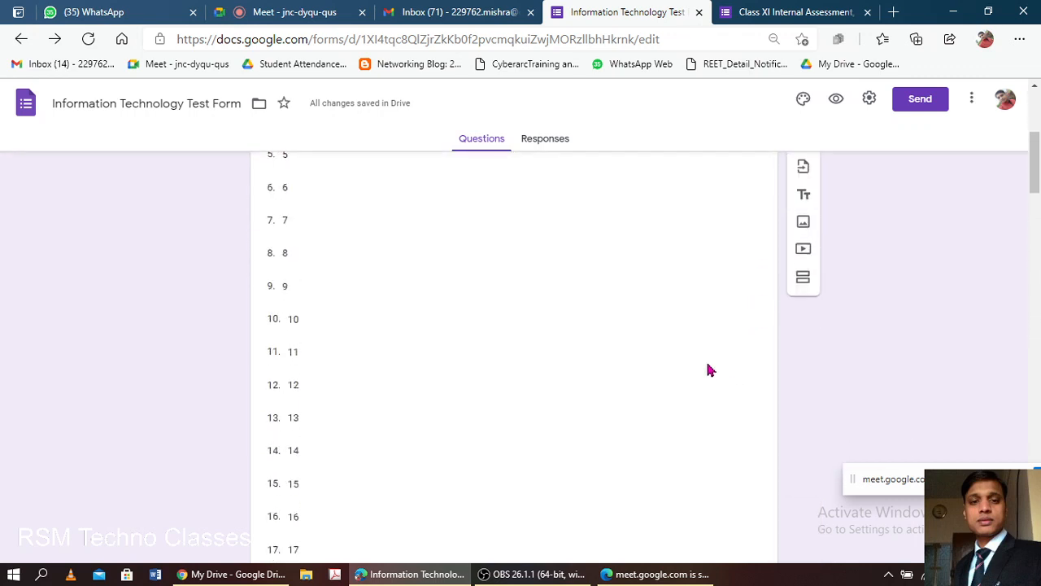
scroll(706, 358, "down", 20)
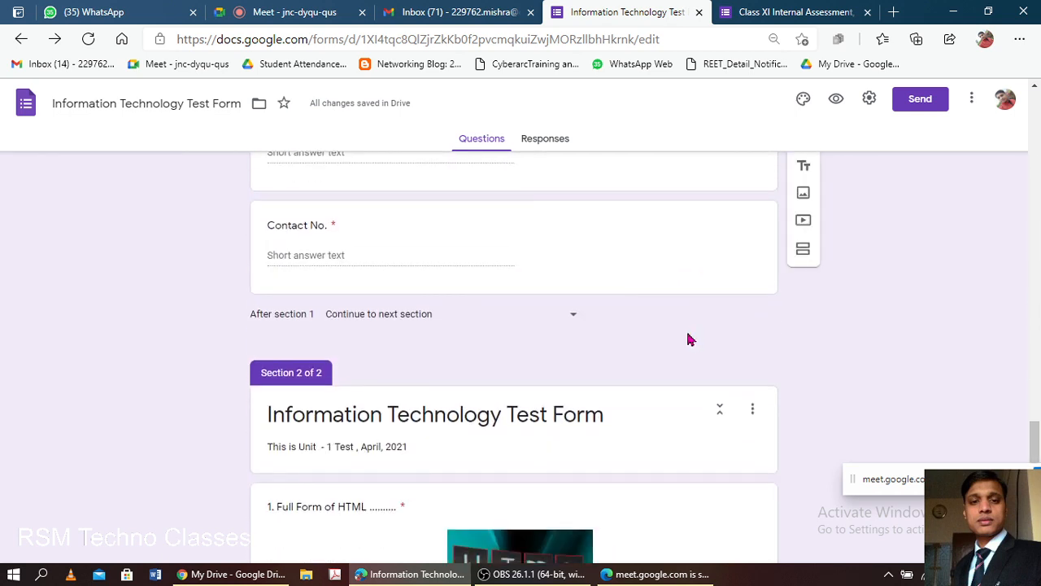
Add two title-and-description blocks below the Contact No. question.
scroll(686, 346, "up", 3)
scroll(681, 357, "down", 2)
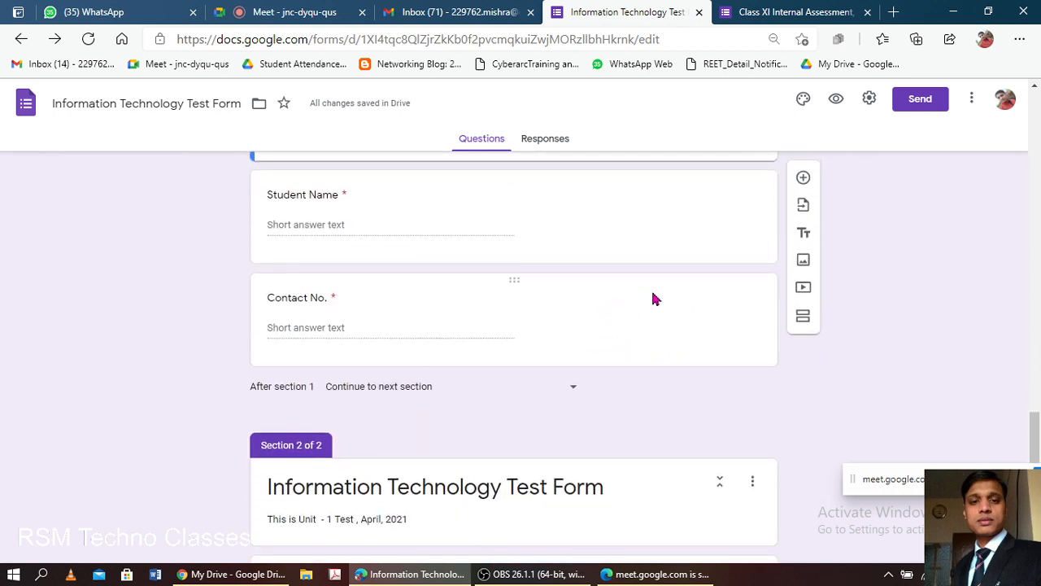
left_click(676, 307)
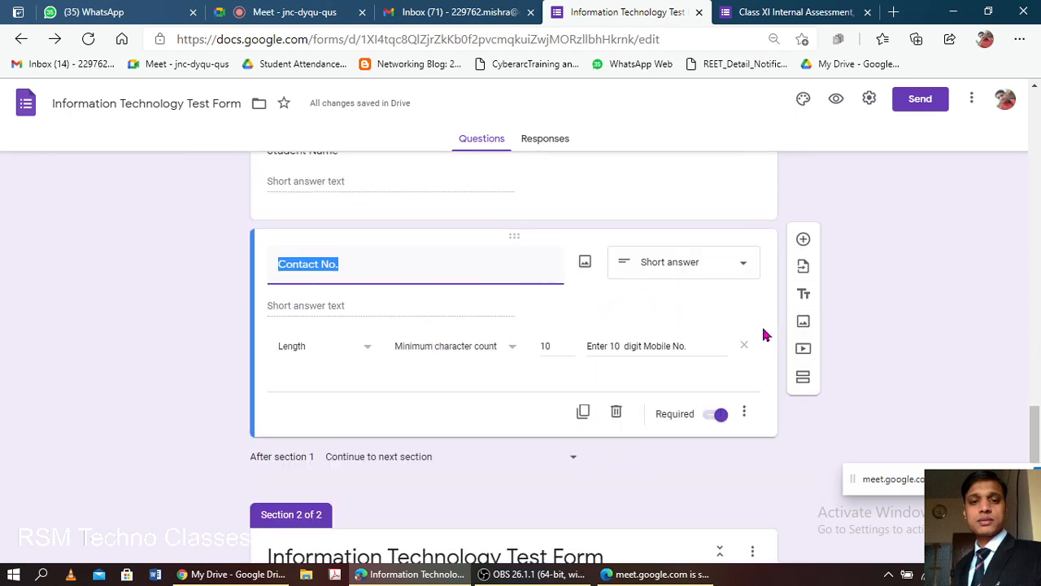
left_click(805, 302)
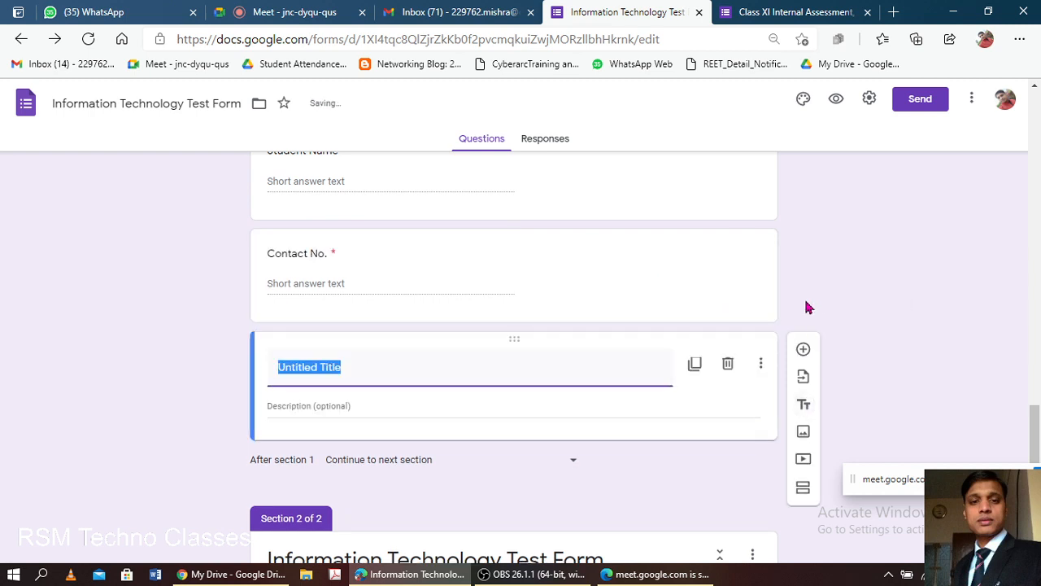
left_click(806, 406)
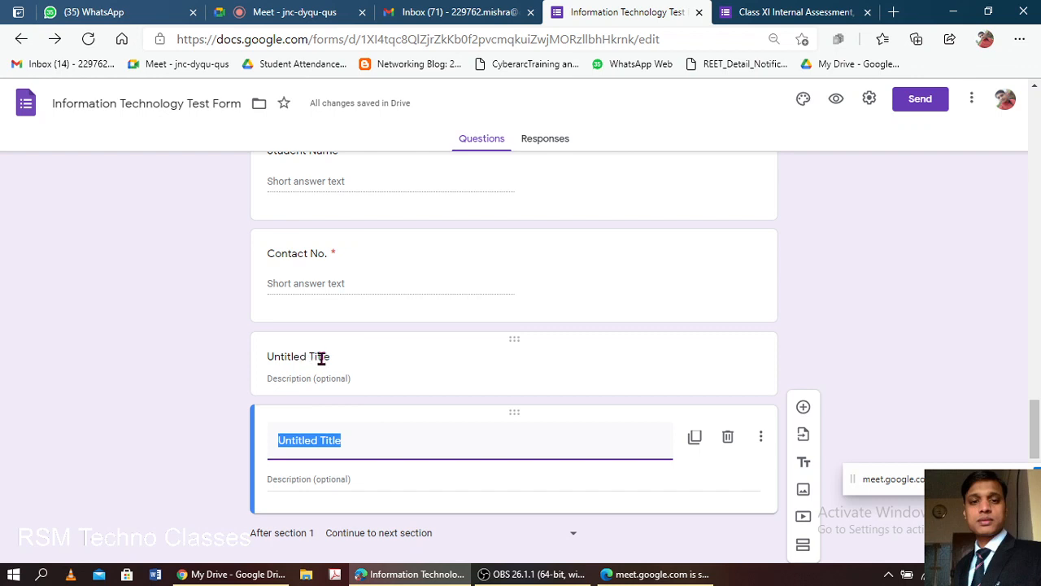
Delete both untitled title blocks below the Contact No. question.
scroll(355, 434, "down", 1)
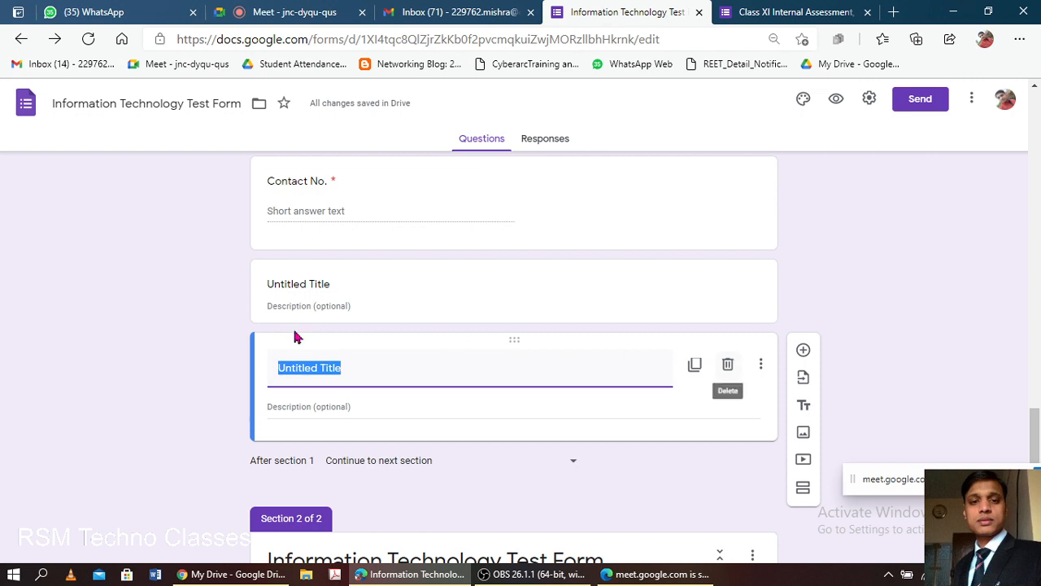
left_click(193, 373)
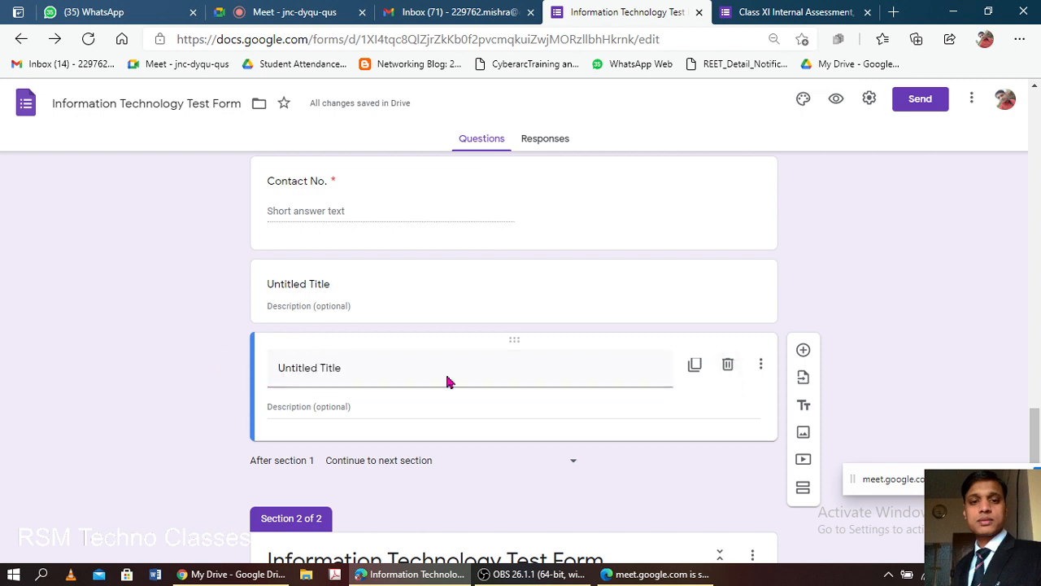
left_click(728, 367)
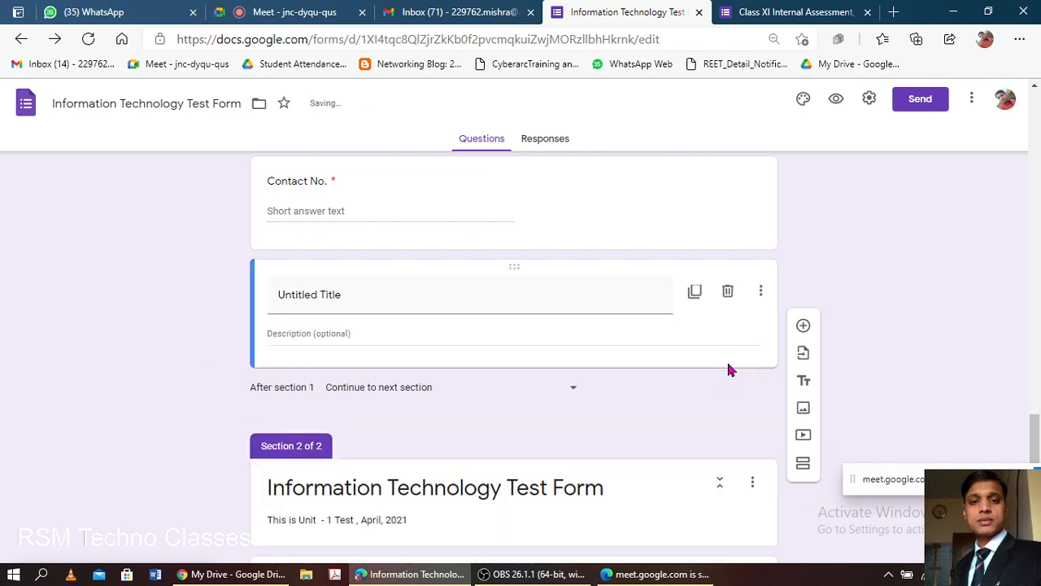
left_click(728, 295)
Delete the untitled title block between the Section and Student Name questions.
scroll(667, 325, "up", 3)
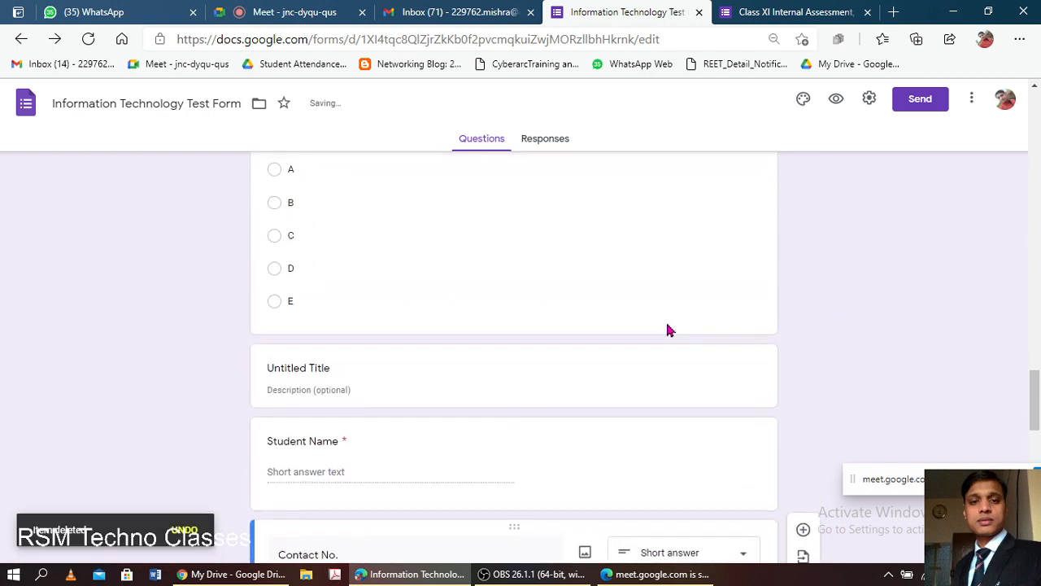
left_click(695, 386)
left_click(729, 390)
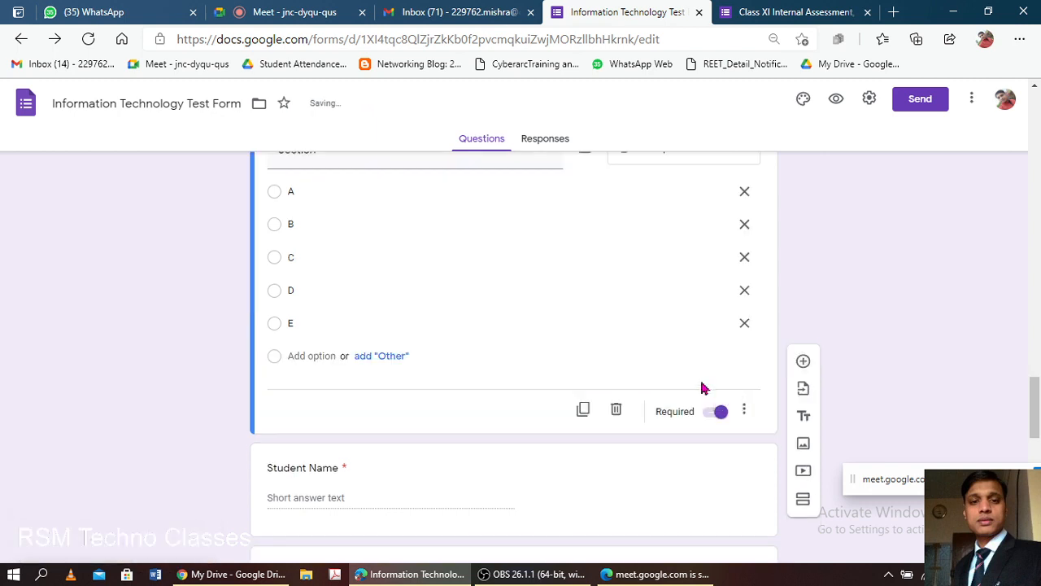
Duplicate the Student Name question.
scroll(578, 398, "down", 1)
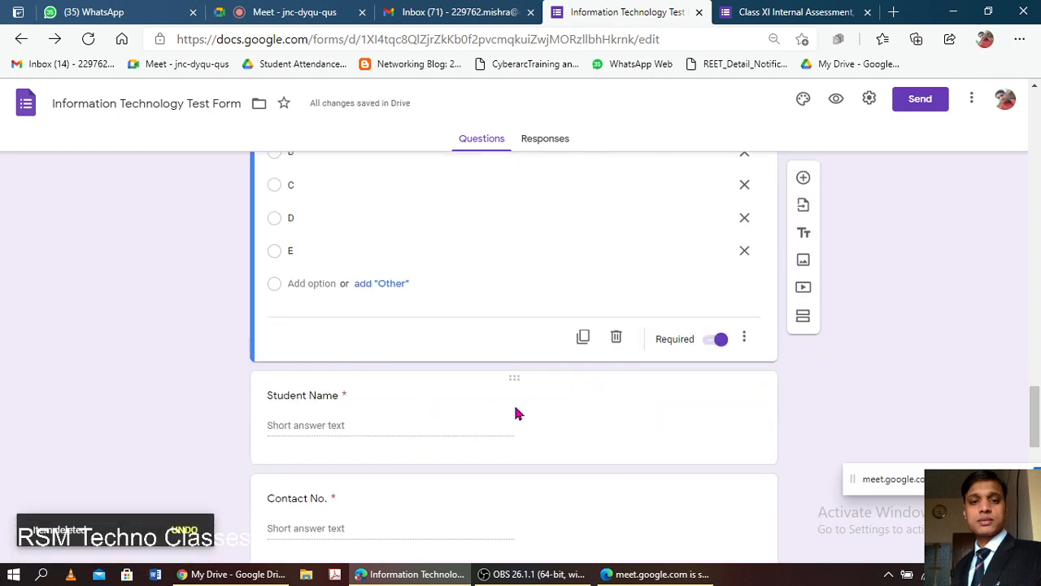
scroll(515, 413, "down", 1)
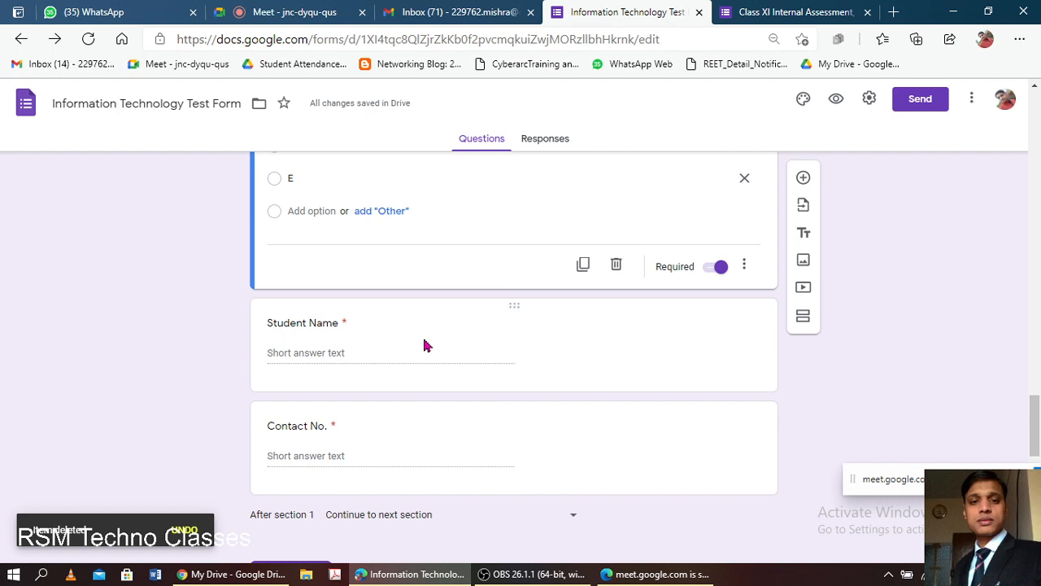
left_click(524, 351)
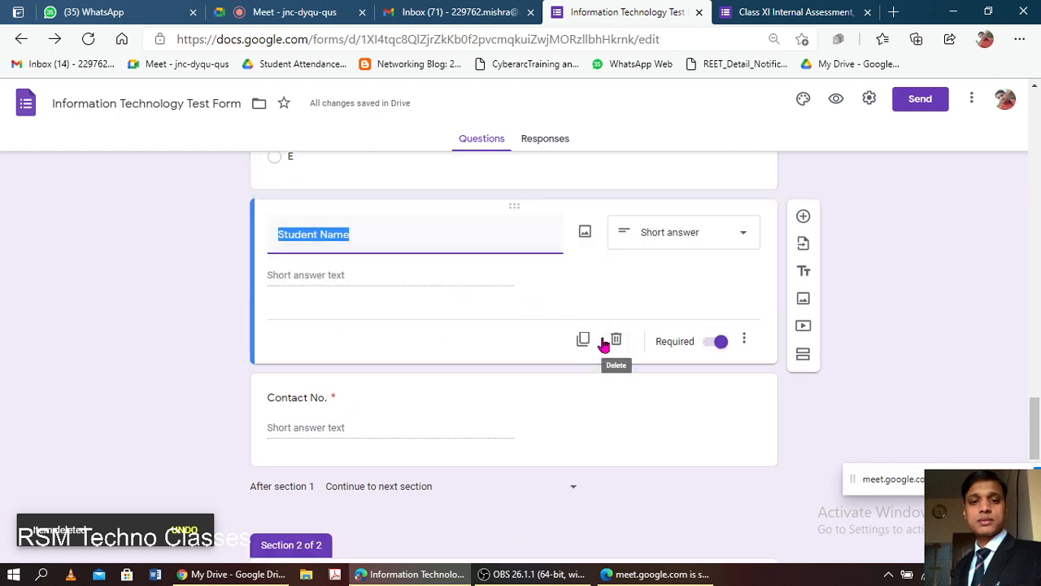
left_click(243, 302)
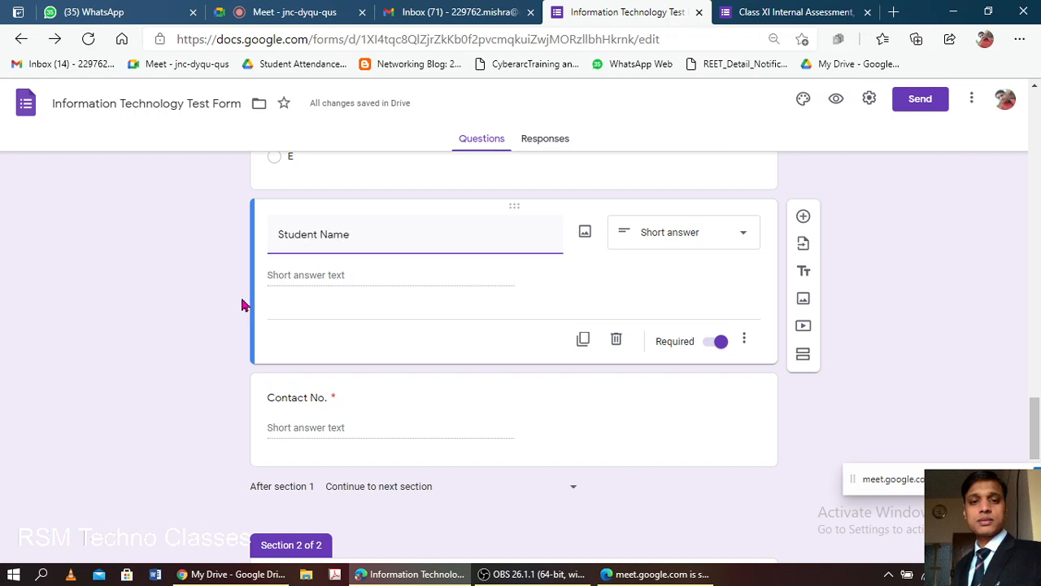
left_click(583, 342)
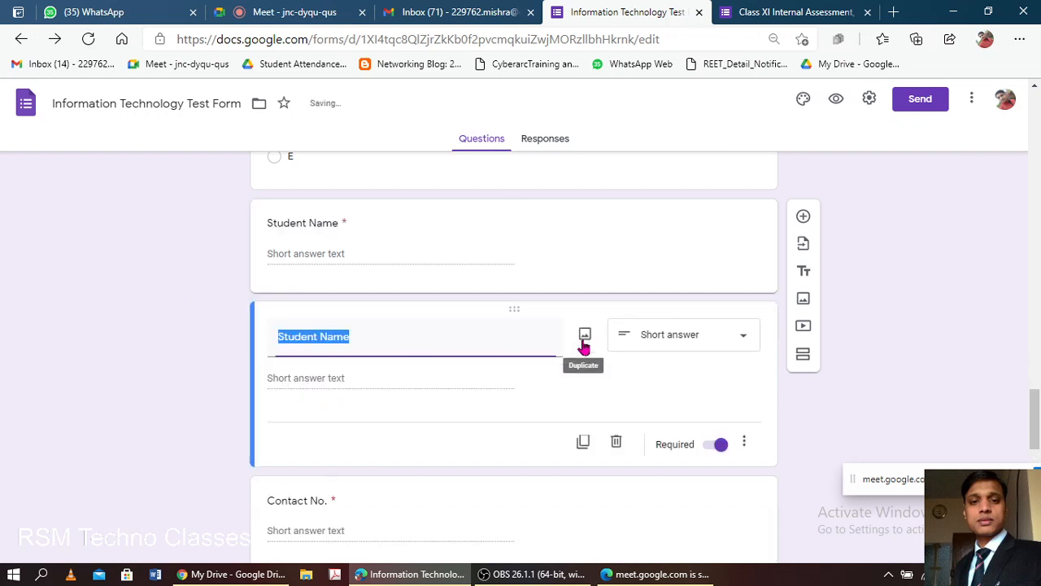
Retitle the duplicated short-answer question as Father Name.
left_click(318, 336)
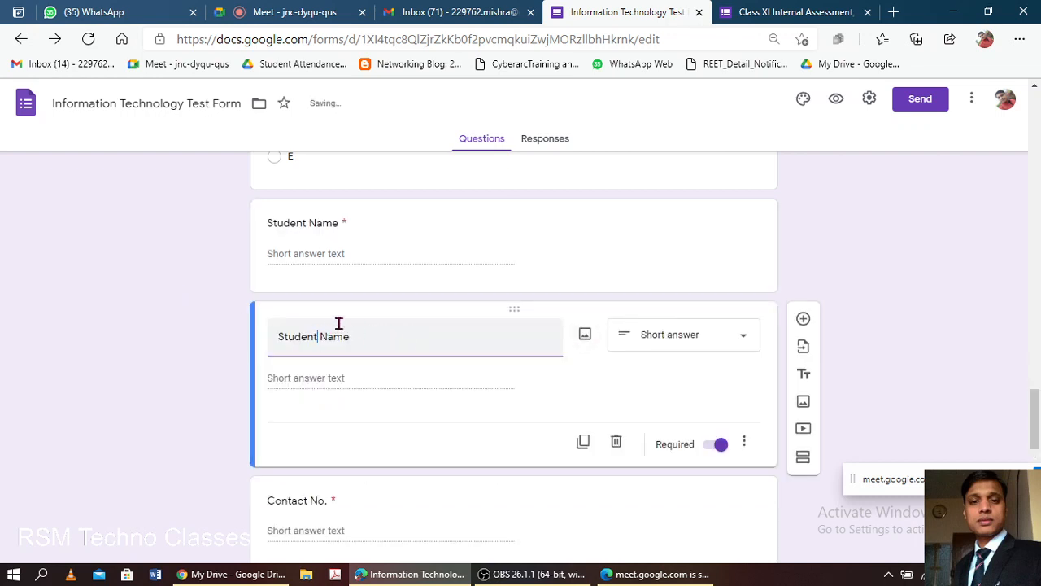
key("BackSpace")
key("BackSpace")
key("BackSpace")
key("BackSpace")
key("BackSpace")
key("BackSpace")
key("BackSpace")
key("BackSpace")
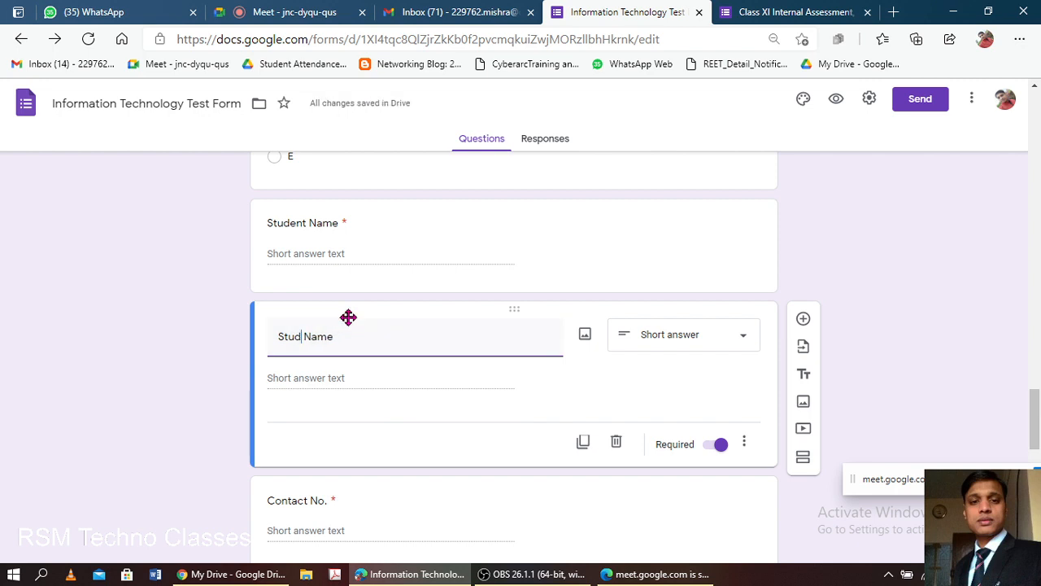
type("Father")
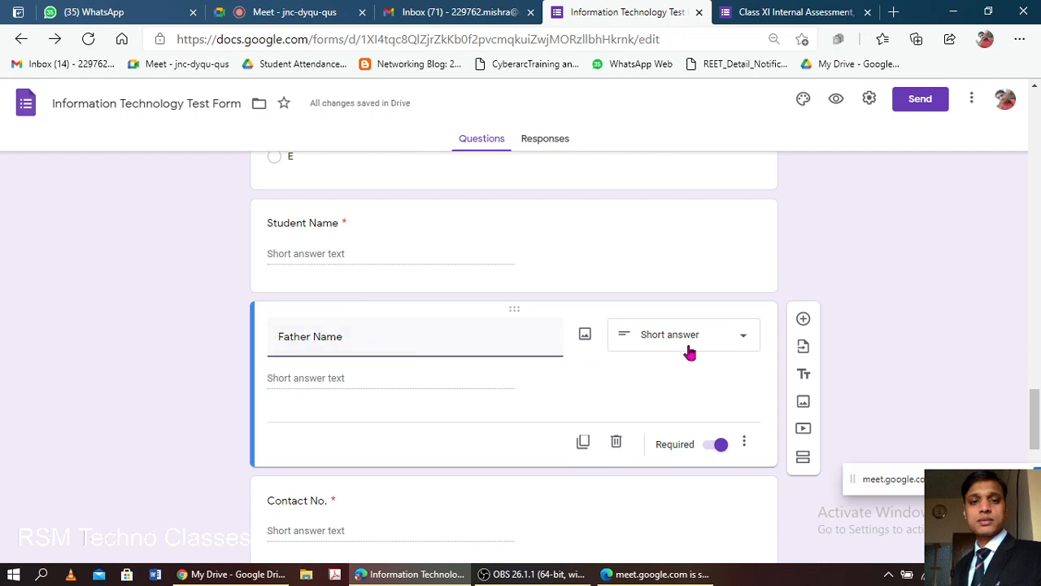
Check the extra display options of the Father Name question and delete that question.
left_click(742, 444)
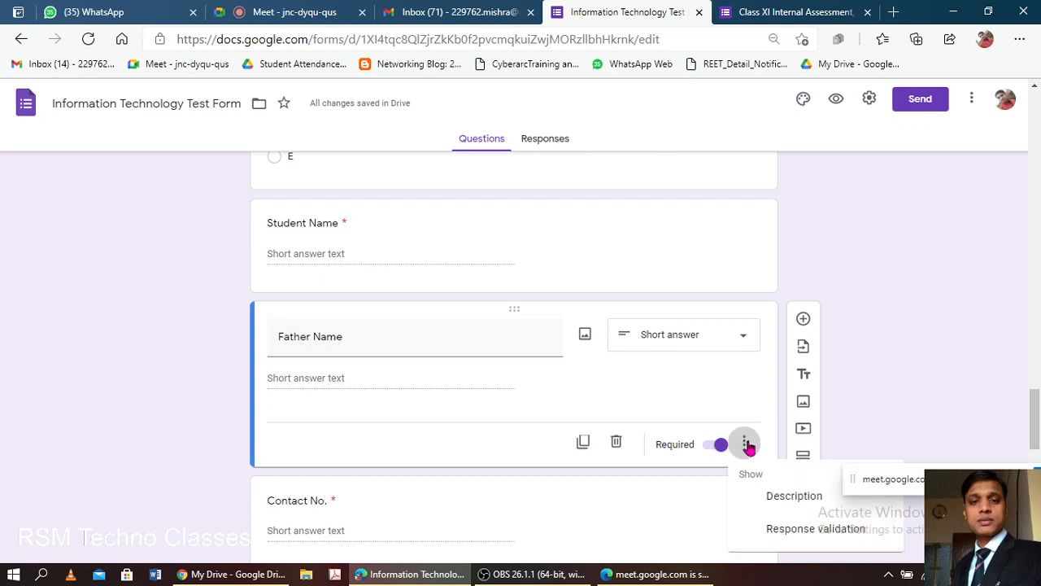
left_click(892, 392)
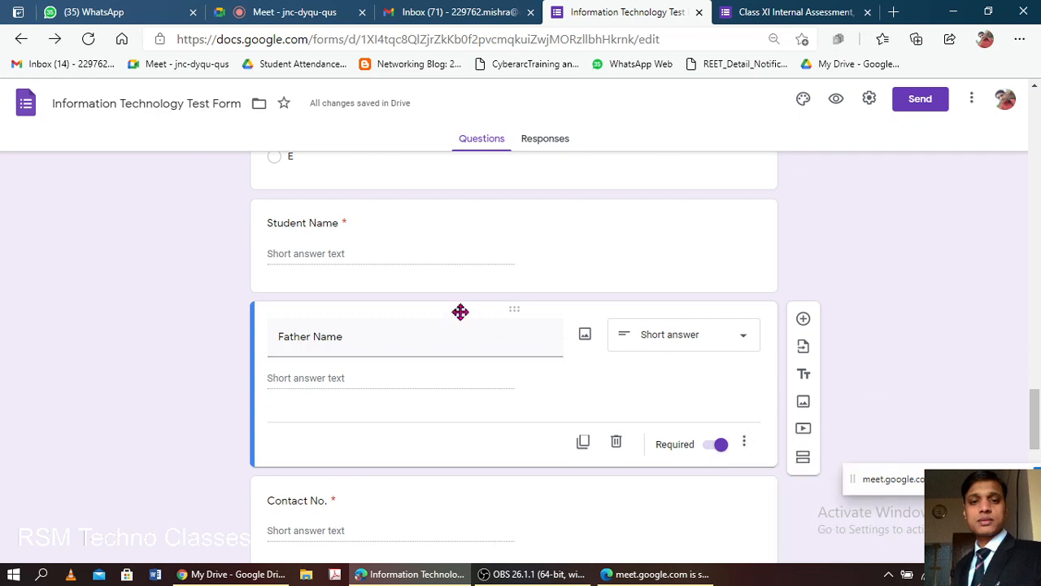
left_click(616, 445)
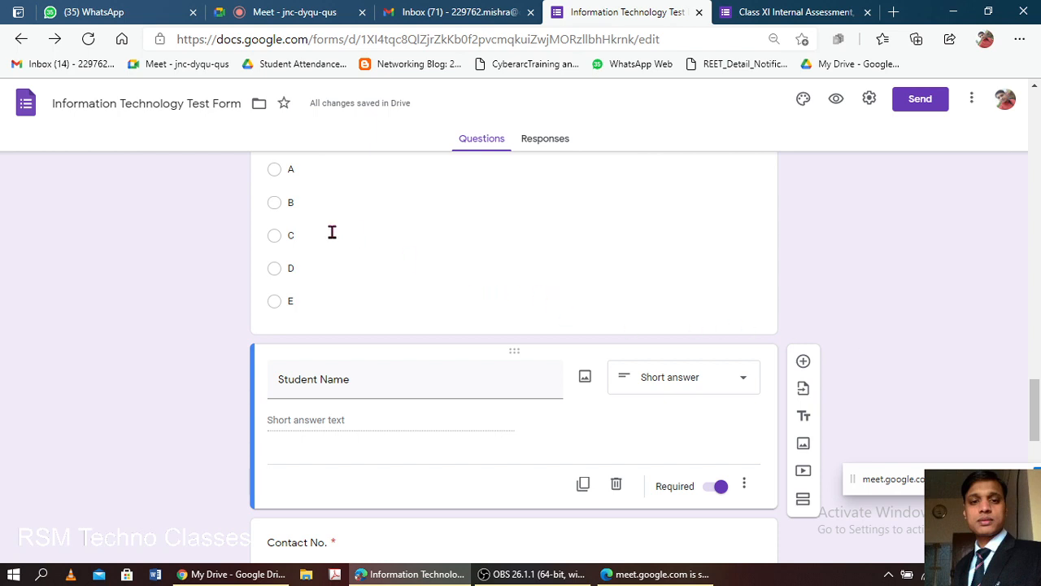
scroll(530, 290, "down", 3)
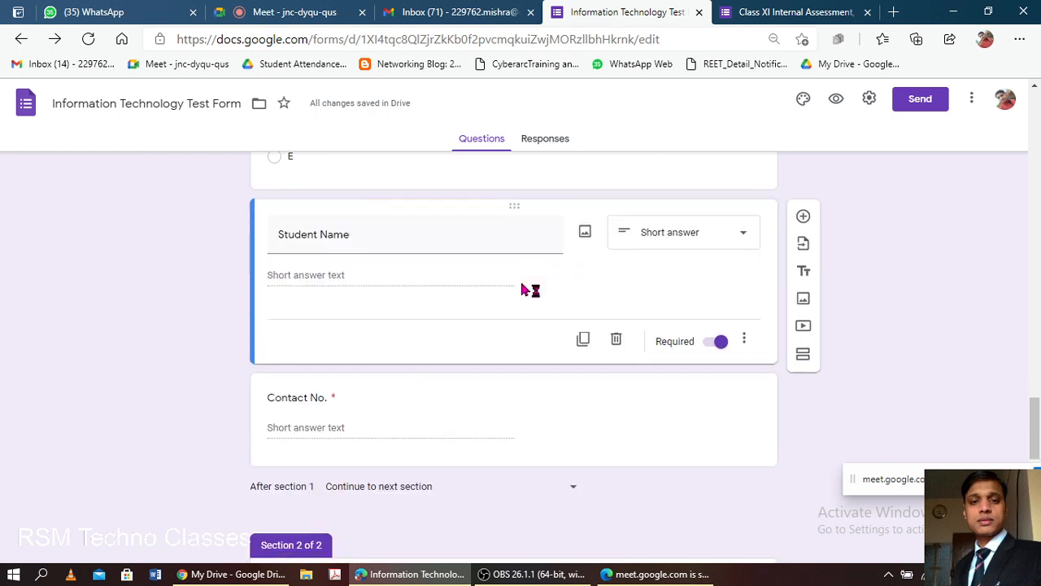
scroll(516, 322, "up", 2)
scroll(511, 317, "up", 1)
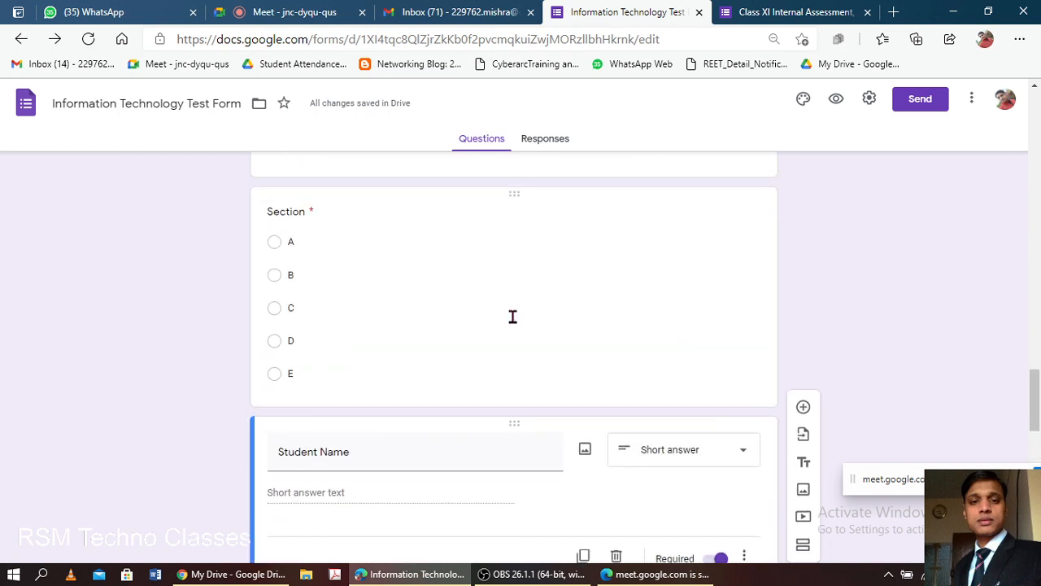
scroll(532, 232, "down", 2)
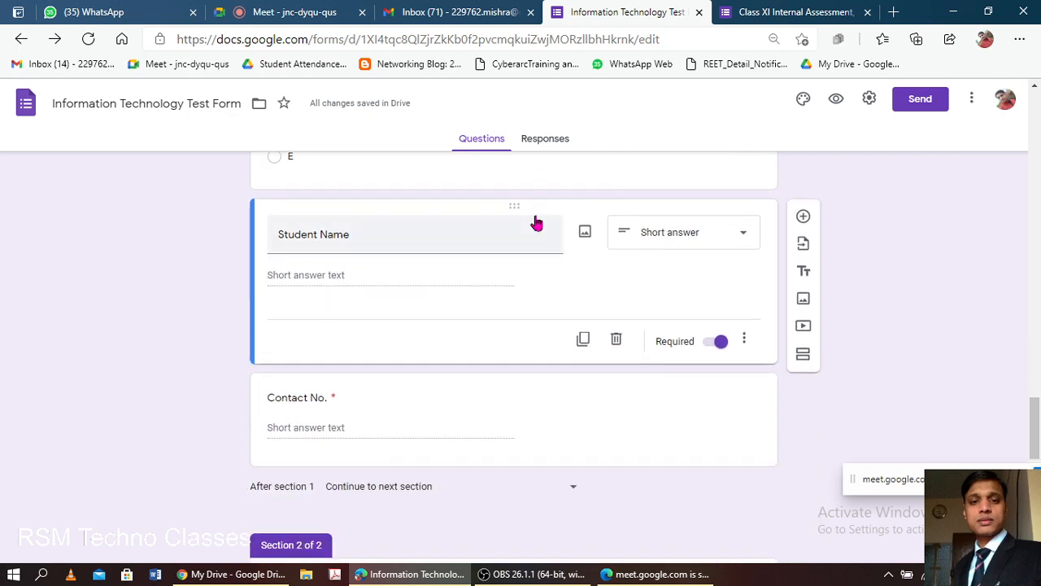
Switch to Google Meet, admit the waiting participant to the call and return to the test form.
left_click(465, 10)
left_click(273, 12)
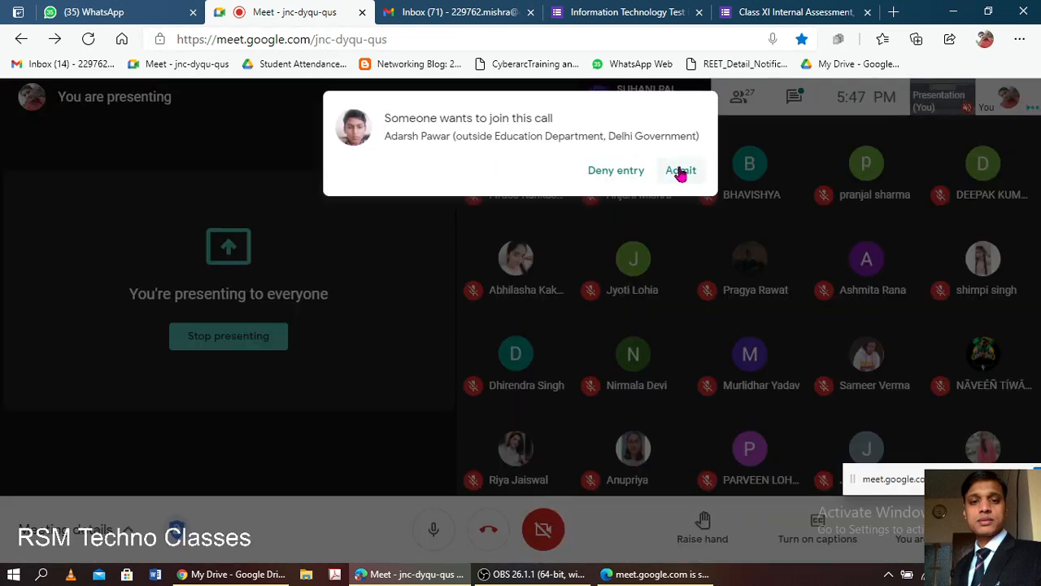
left_click(680, 173)
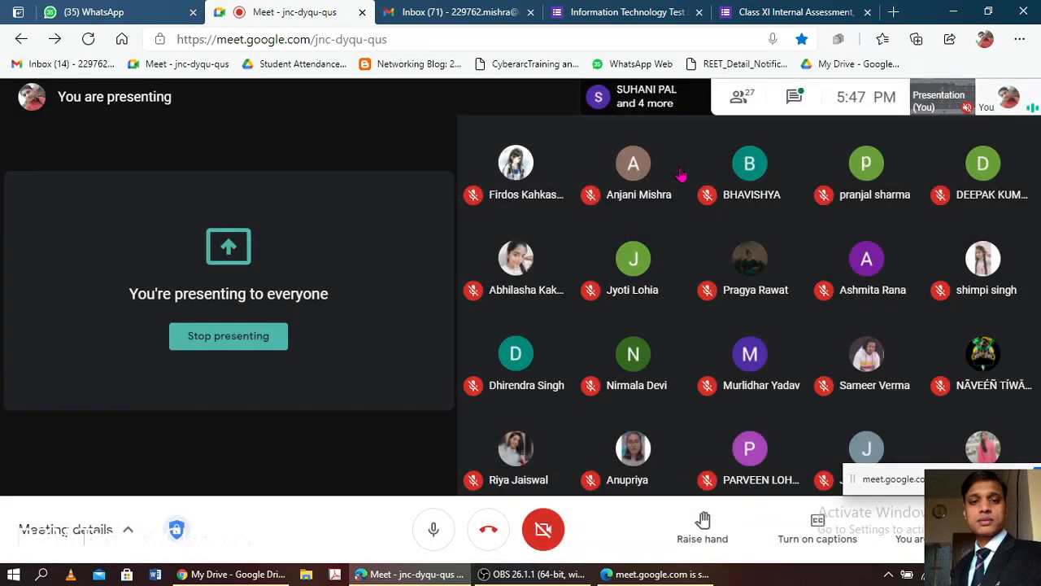
left_click(626, 10)
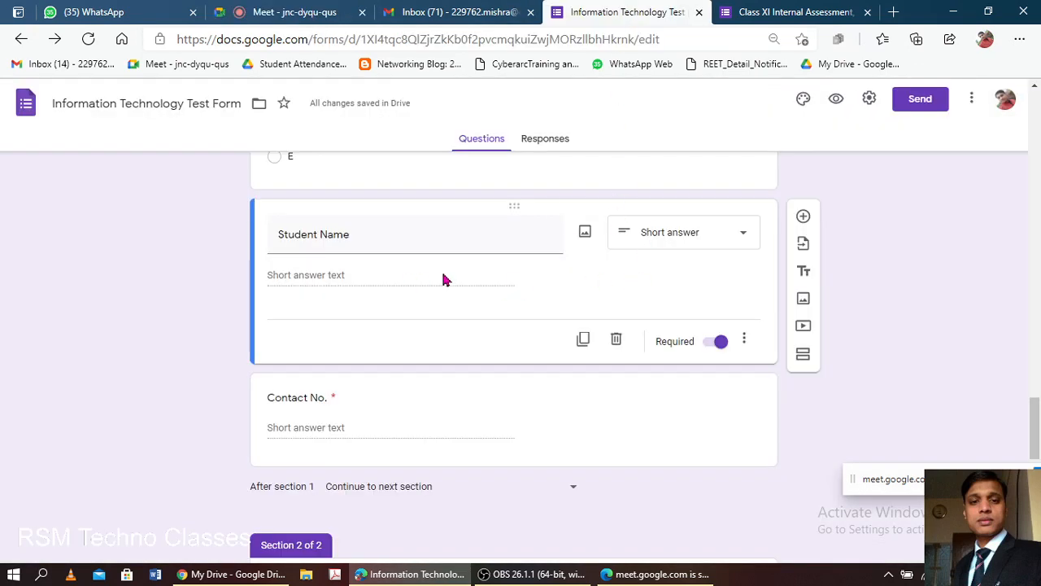
Look through the student detail questions of section 1 and the beginning of section 2.
scroll(448, 330, "down", 2)
scroll(451, 332, "up", 15)
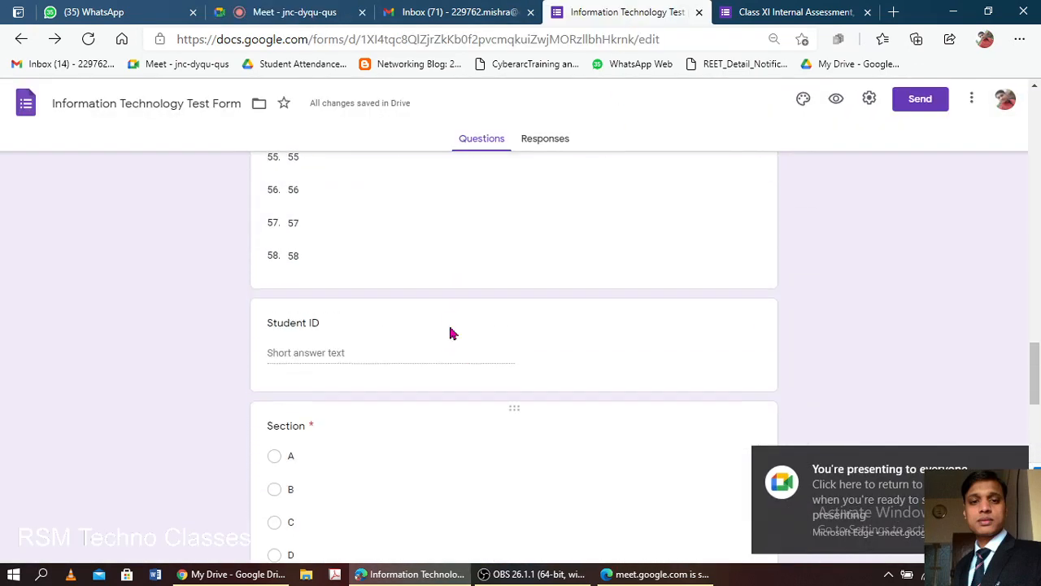
scroll(449, 329, "up", 4)
scroll(461, 318, "down", 13)
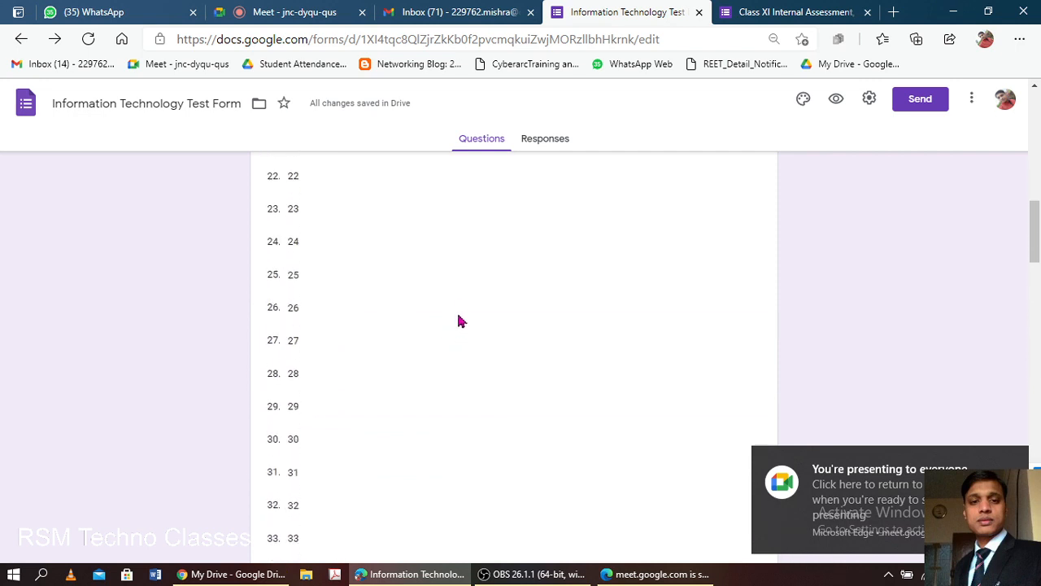
scroll(438, 303, "down", 6)
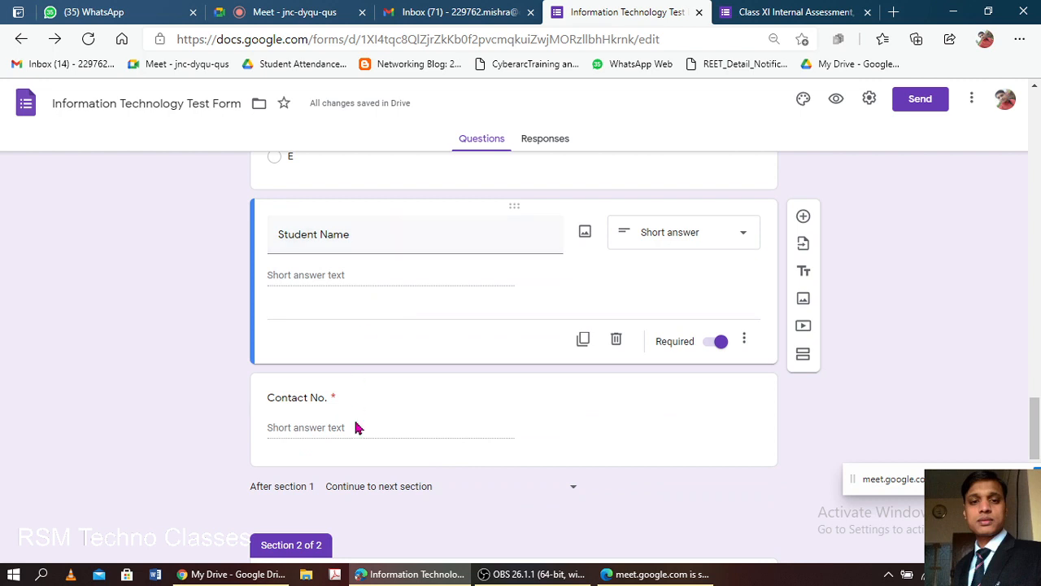
scroll(362, 382, "down", 3)
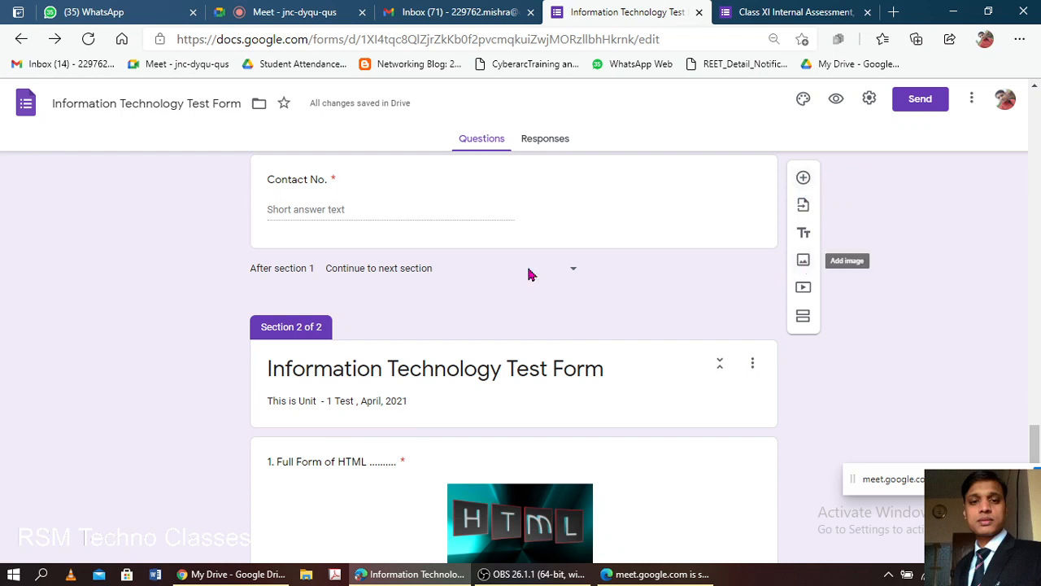
scroll(458, 326, "down", 2)
scroll(601, 329, "up", 4)
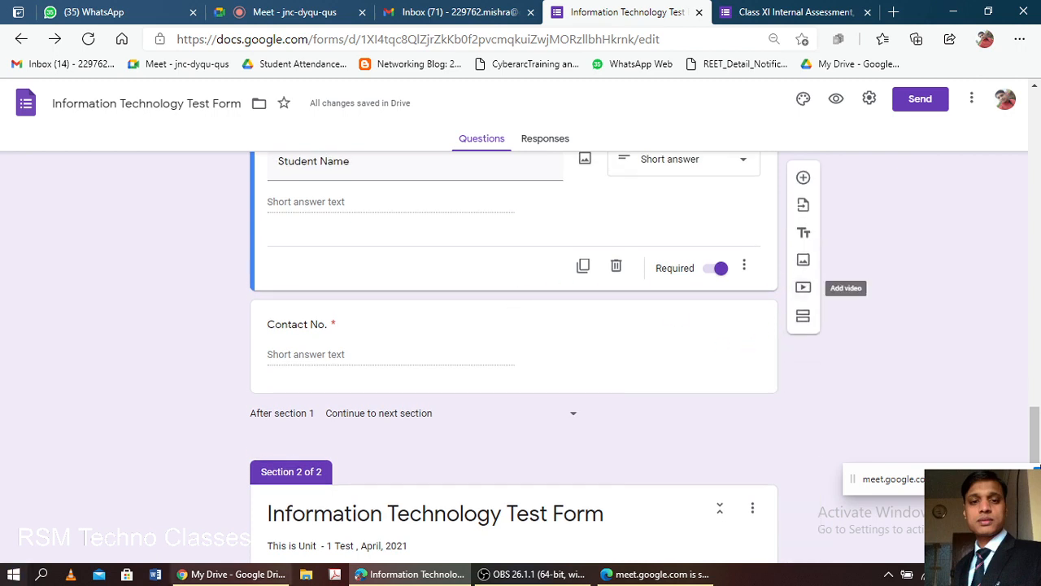
Start inserting an image below the Student Name question and search Google images for "exam".
left_click(804, 261)
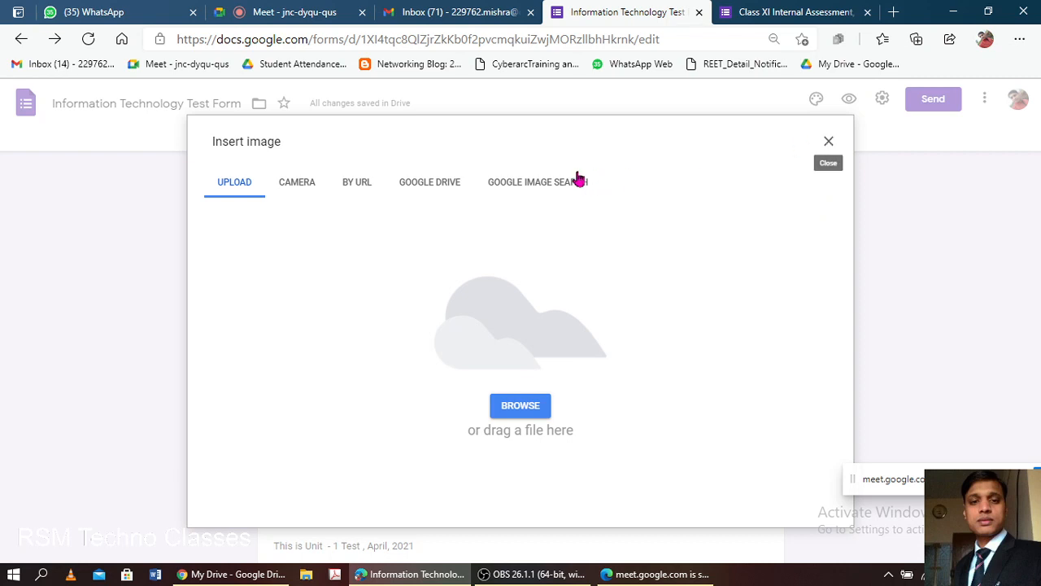
left_click(829, 143)
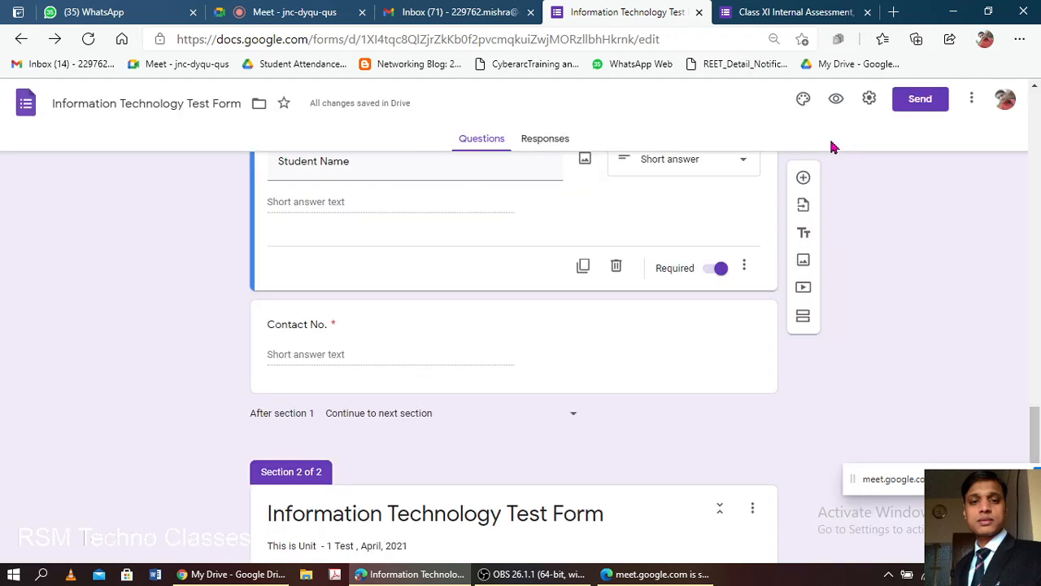
left_click(803, 262)
left_click(560, 200)
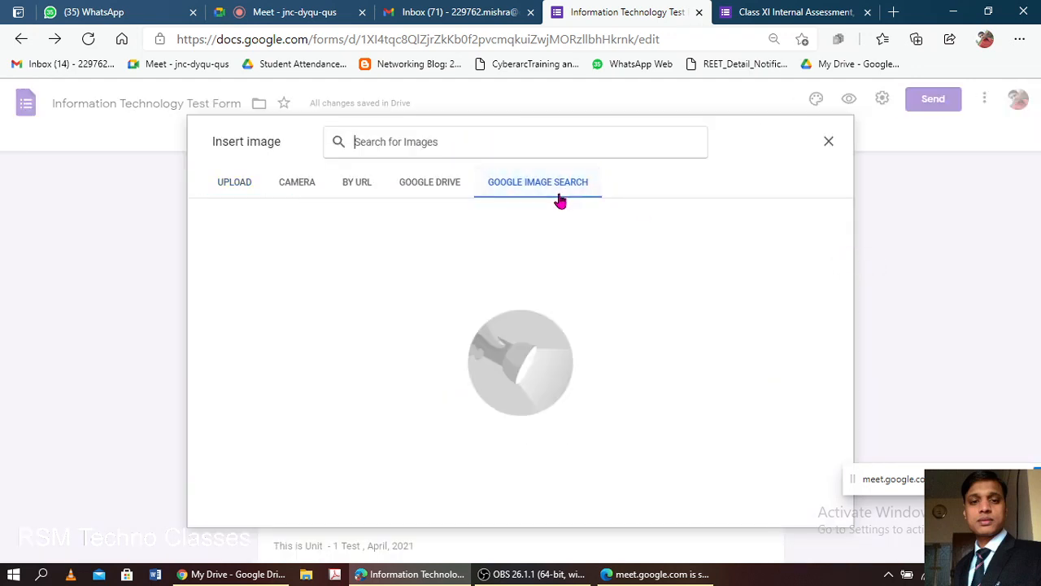
left_click(547, 141)
type("exam")
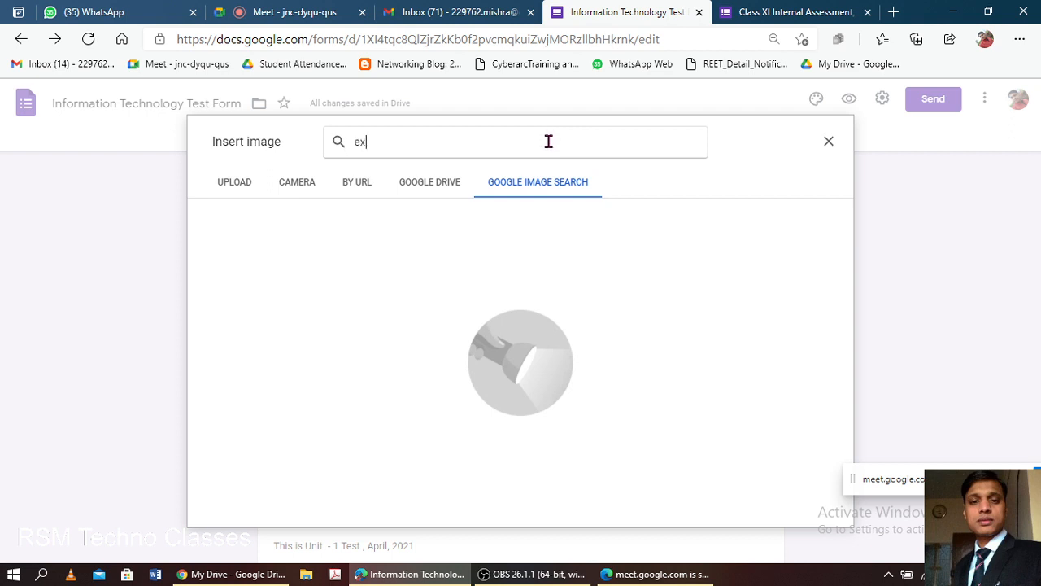
key("BackSpace")
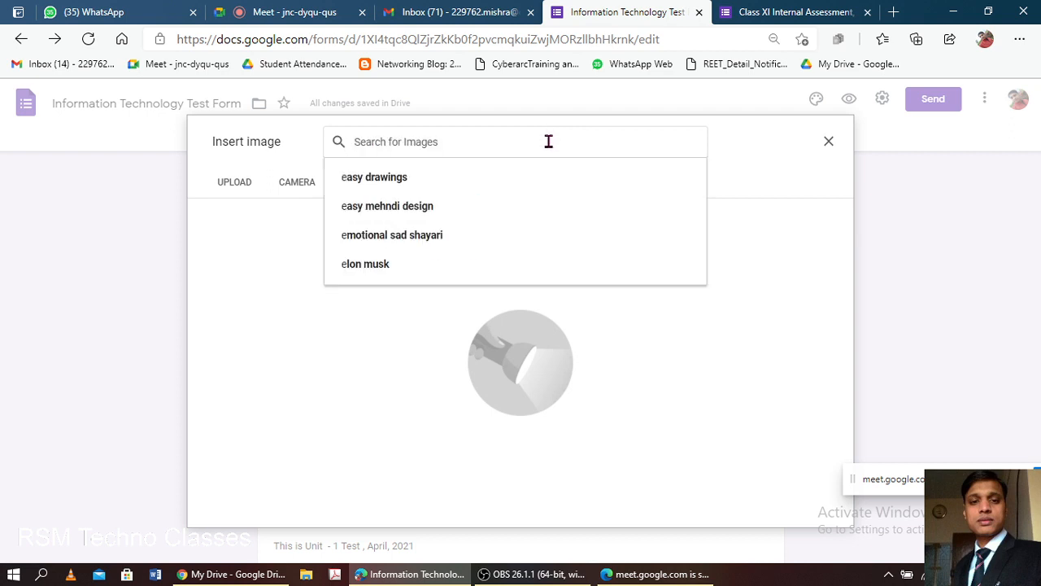
type("exam")
key("Return")
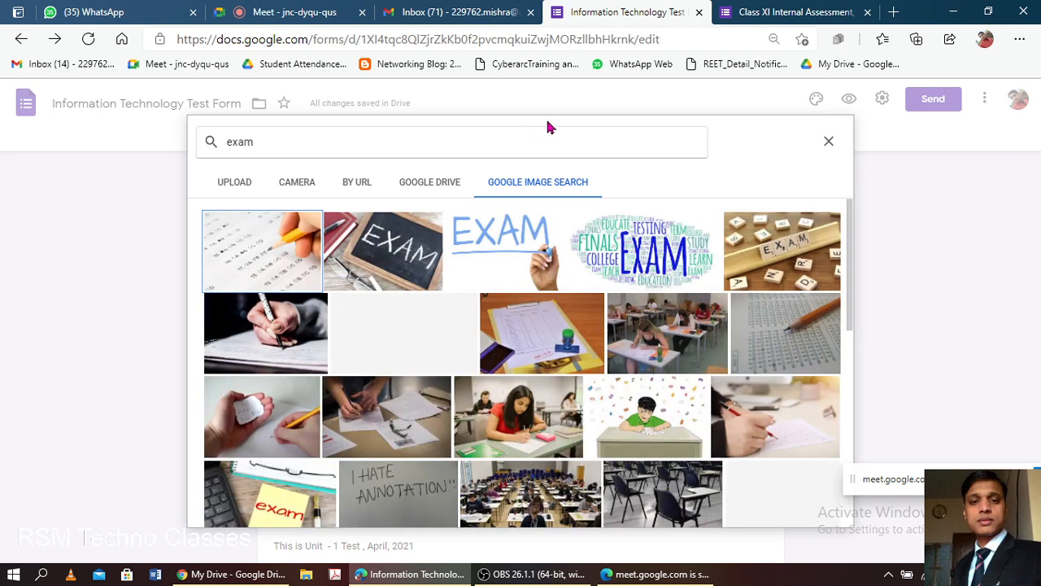
Insert the chalkboard EXAM picture below the Student Name question, and delete that image item again.
left_click(478, 268)
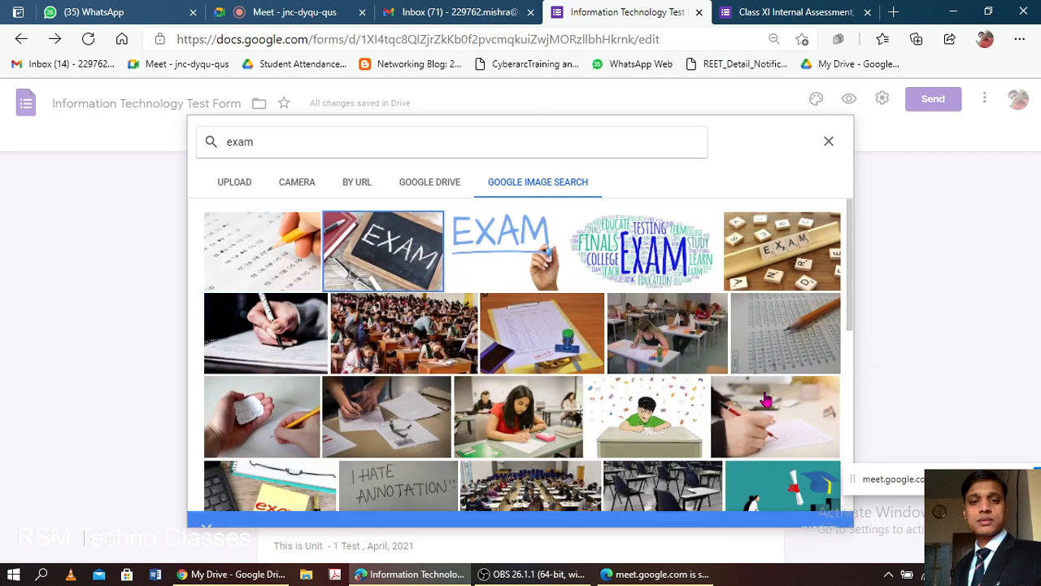
double_click(404, 249)
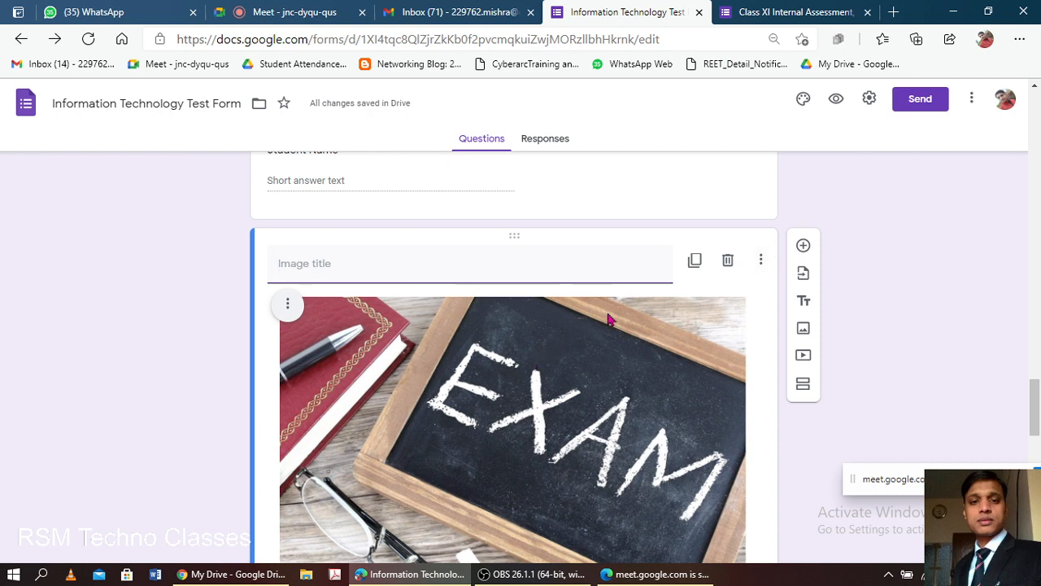
left_click(729, 263)
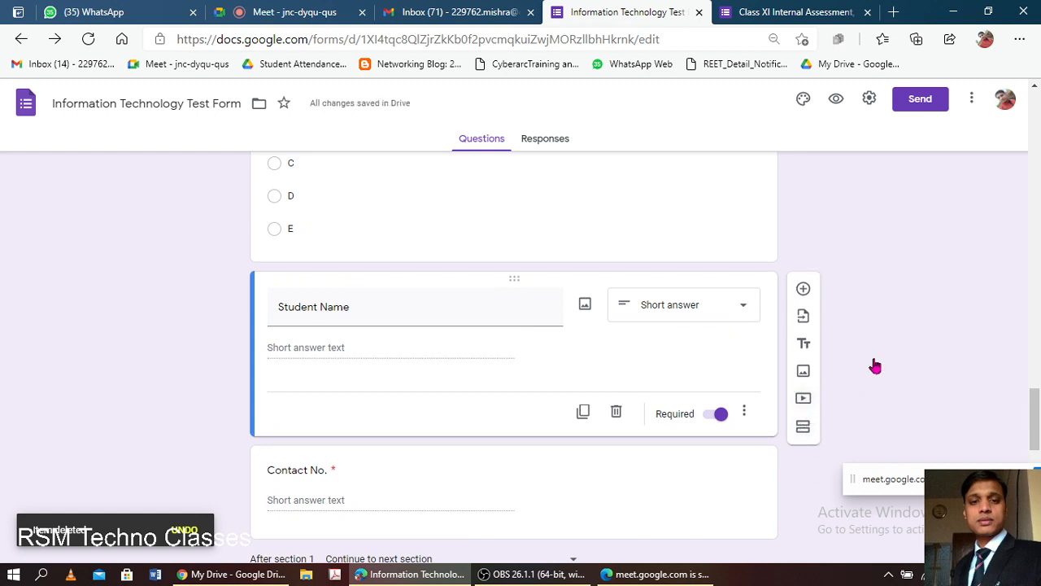
Start adding a video below the Student Name question and search YouTube for "animation".
left_click(803, 400)
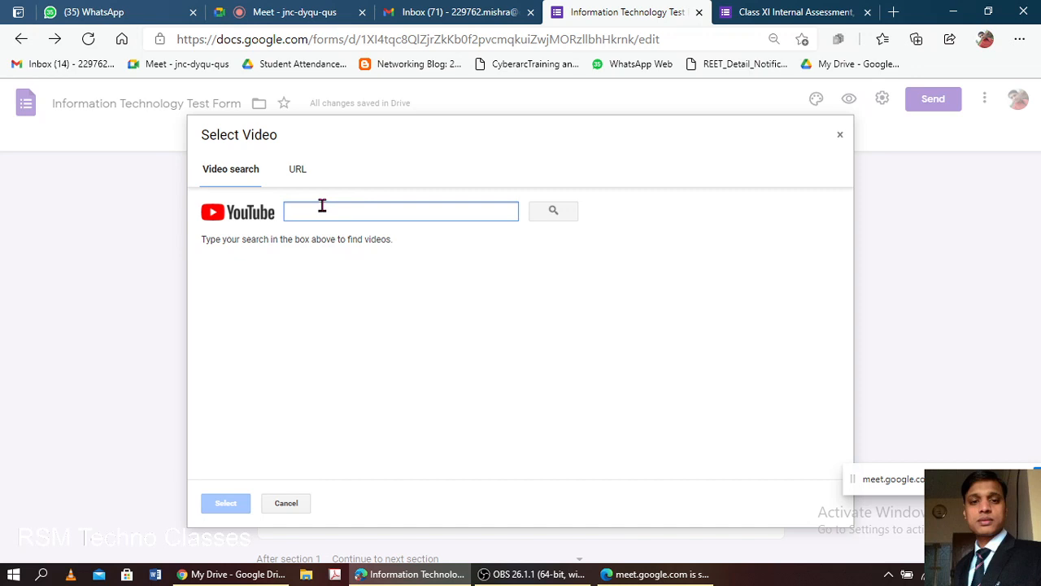
type("ar")
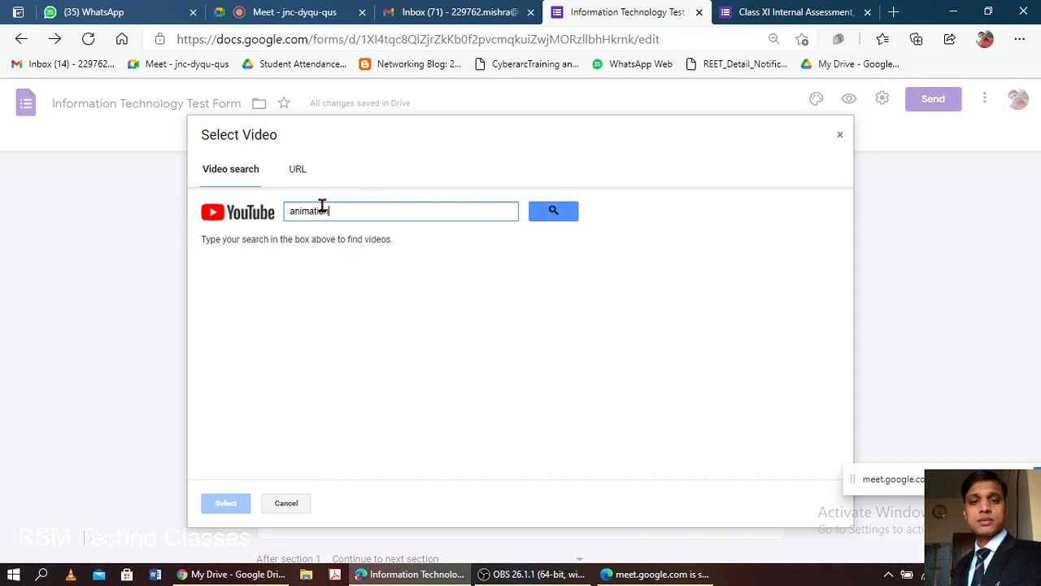
left_click(554, 213)
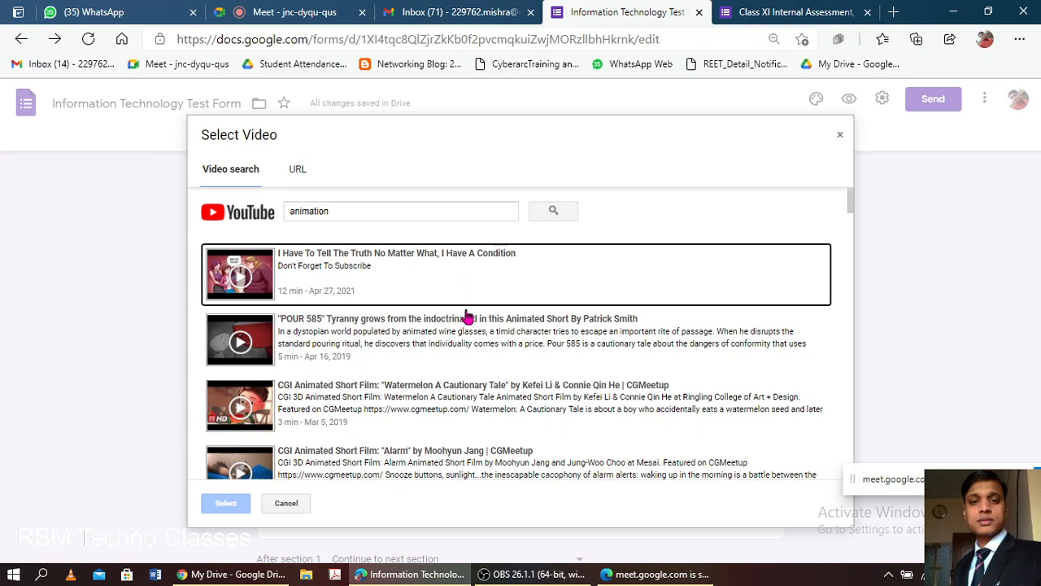
Browse the video results and insert the CGI Animated Short Film "Watermelon A Cautionary Tale" into the form.
scroll(465, 315, "down", 2)
scroll(468, 316, "down", 5)
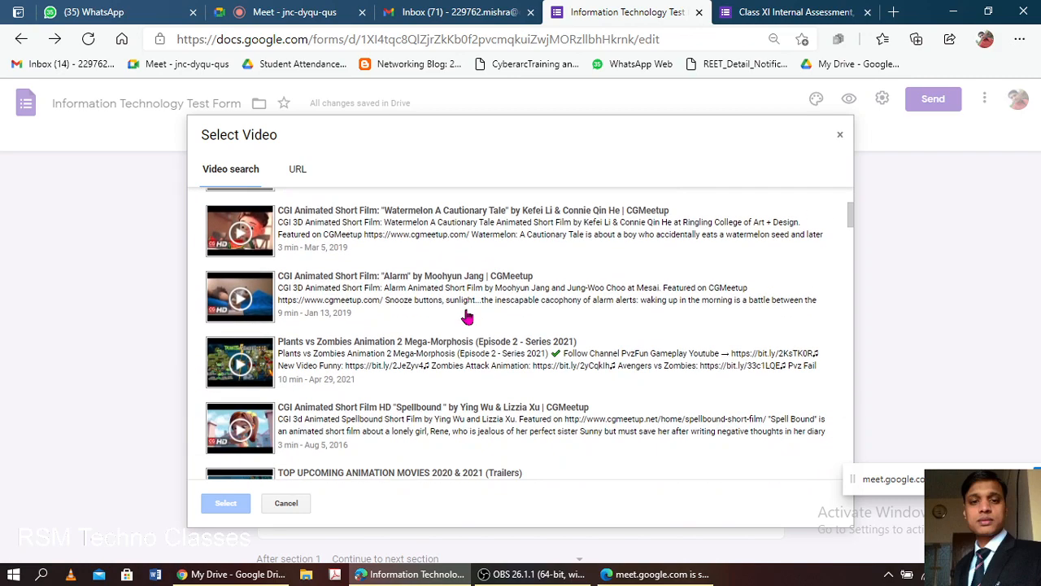
scroll(467, 316, "down", 2)
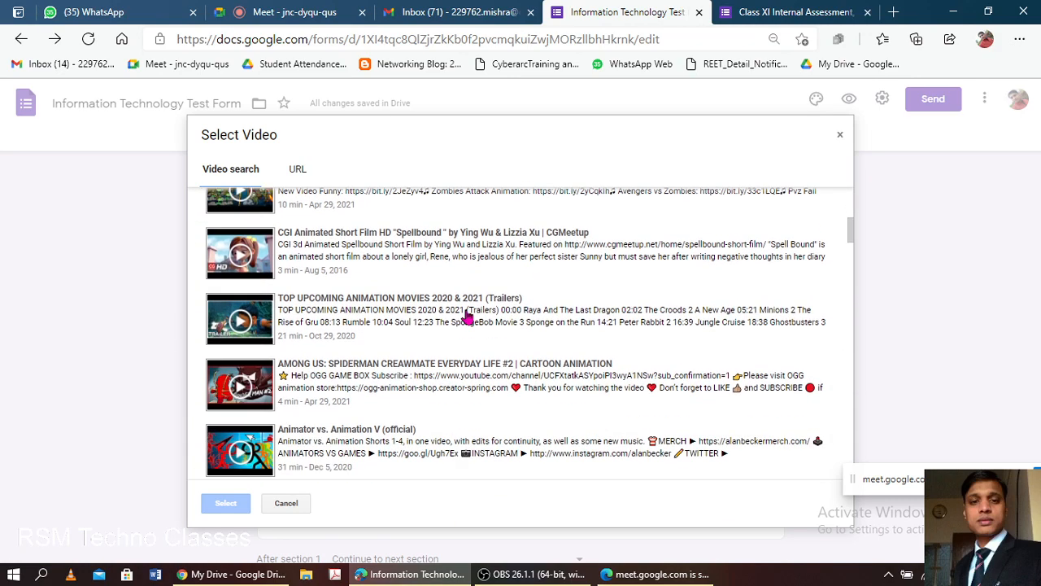
scroll(468, 315, "down", 4)
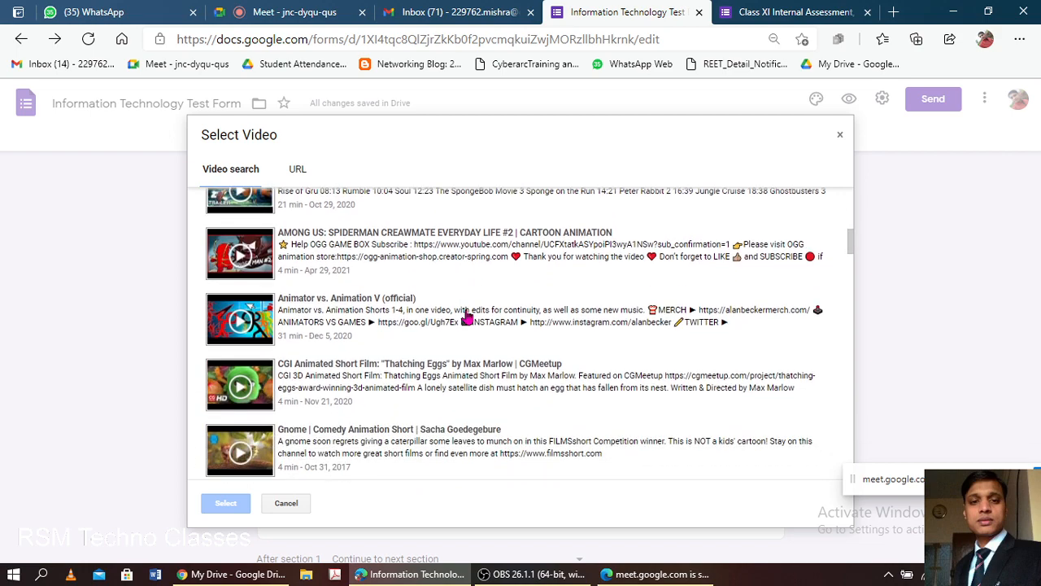
scroll(468, 316, "down", 1)
scroll(467, 316, "down", 2)
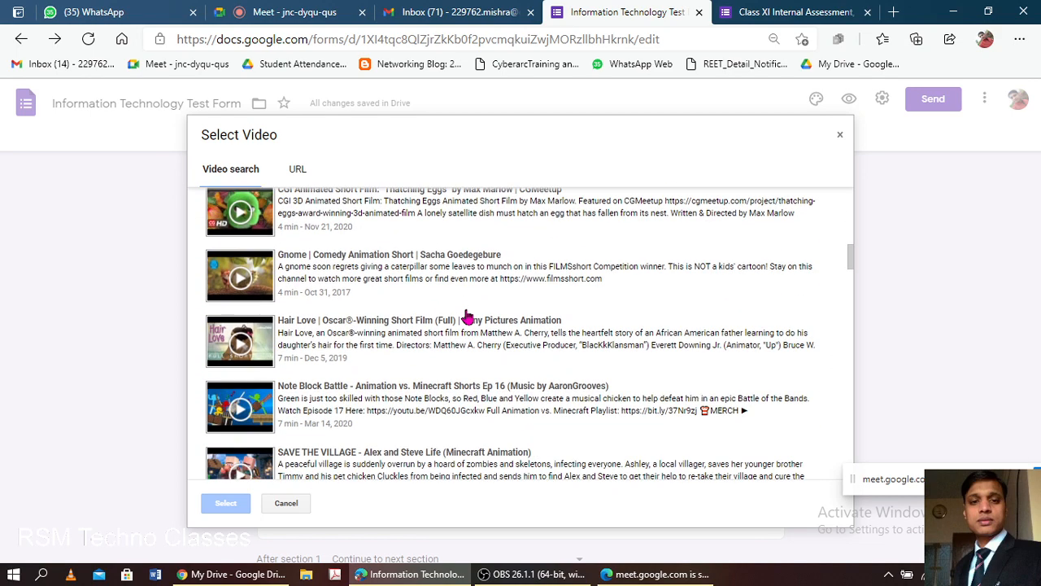
scroll(468, 315, "up", 7)
scroll(468, 316, "up", 5)
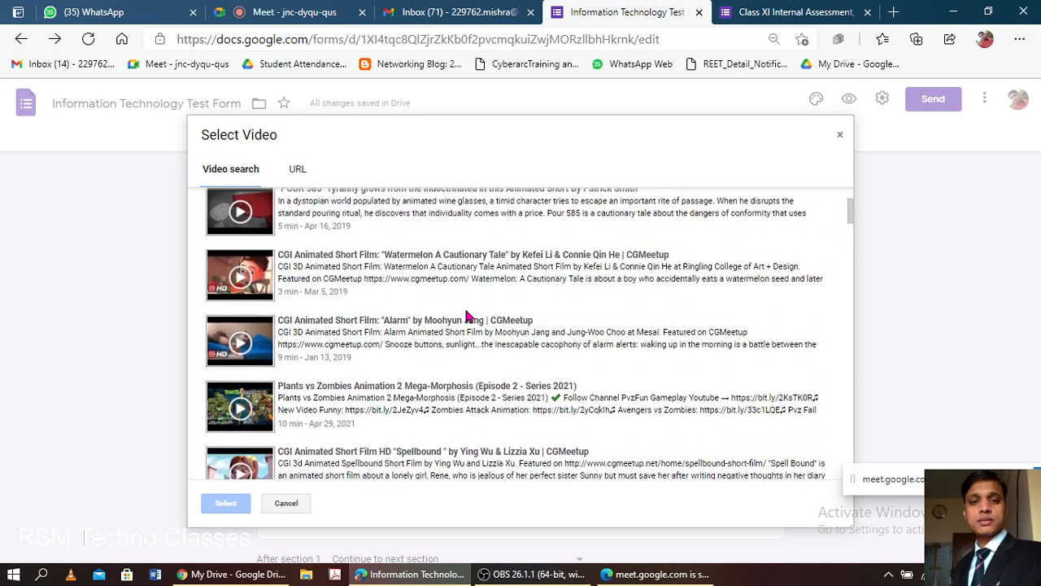
scroll(466, 316, "down", 1)
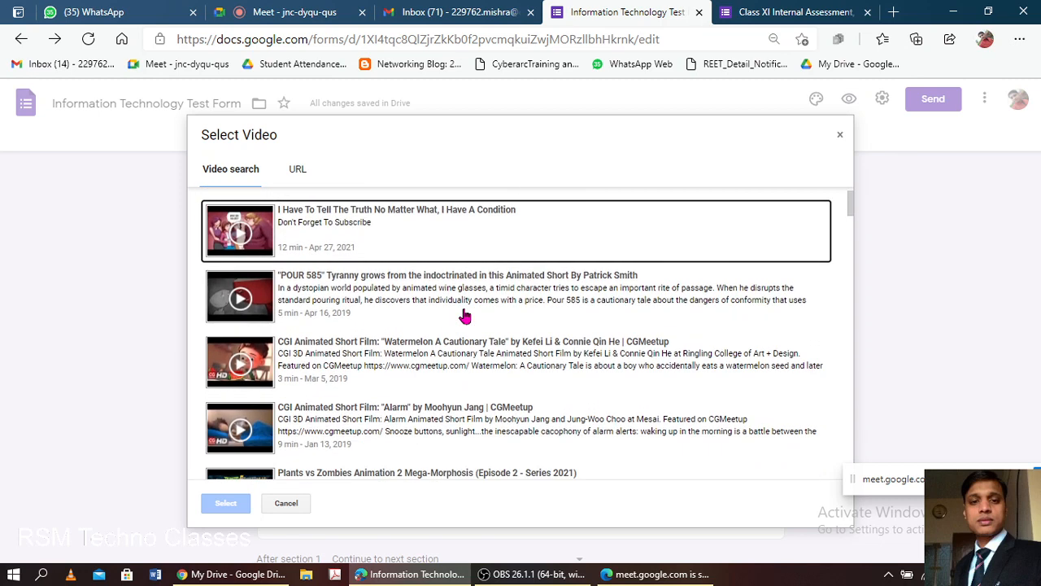
scroll(466, 316, "down", 1)
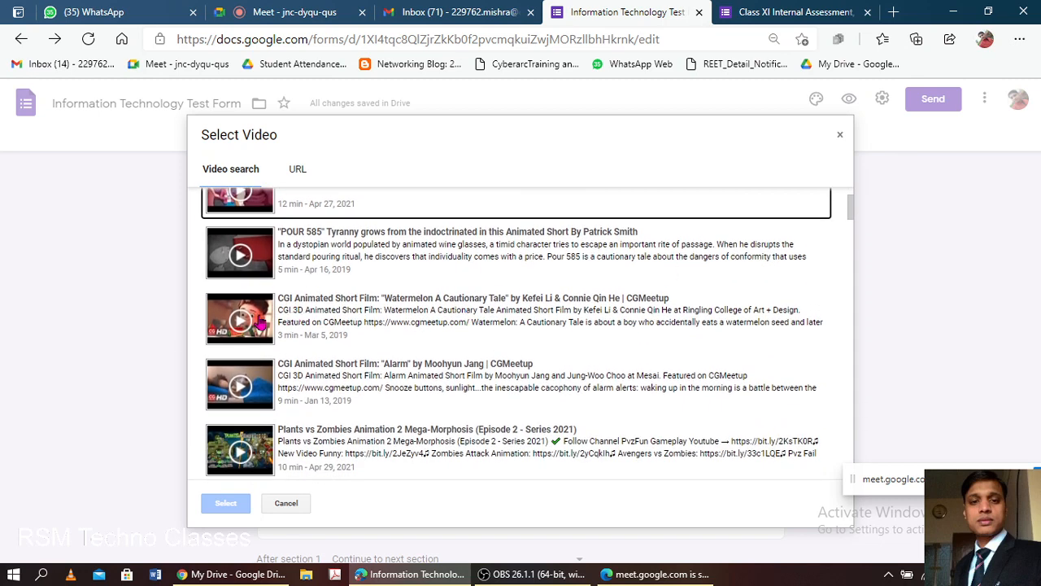
left_click(260, 323)
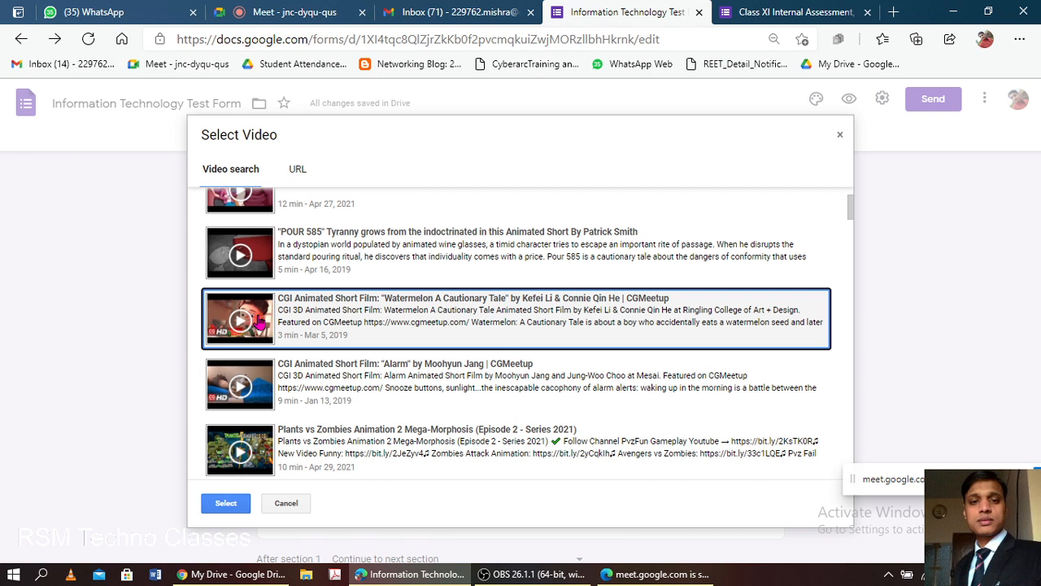
double_click(259, 322)
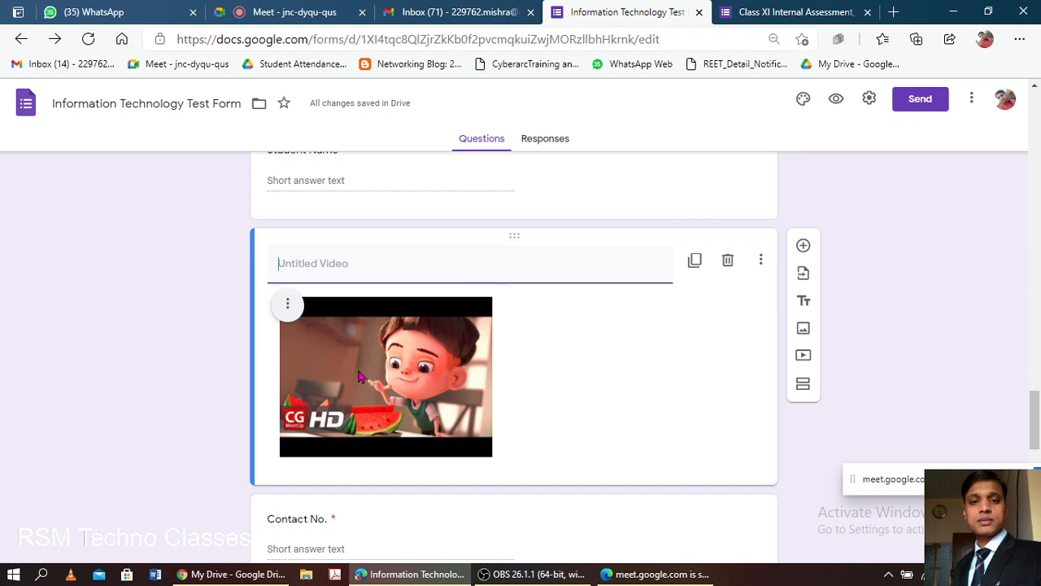
Shrink the inserted Watermelon video to roughly 60% of its width and center-align it in its item.
left_click(431, 370)
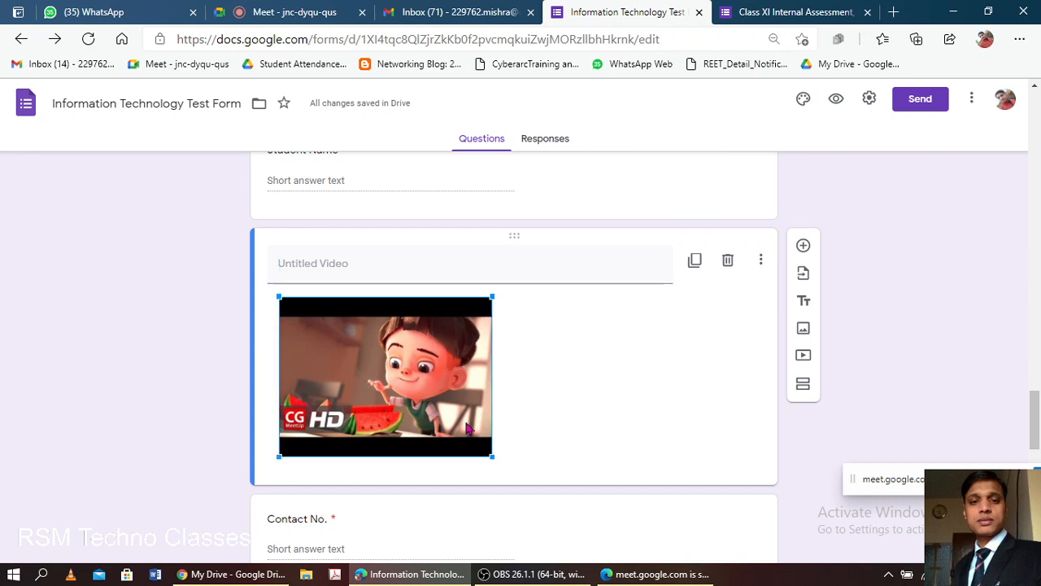
left_click_drag(482, 447, 412, 396)
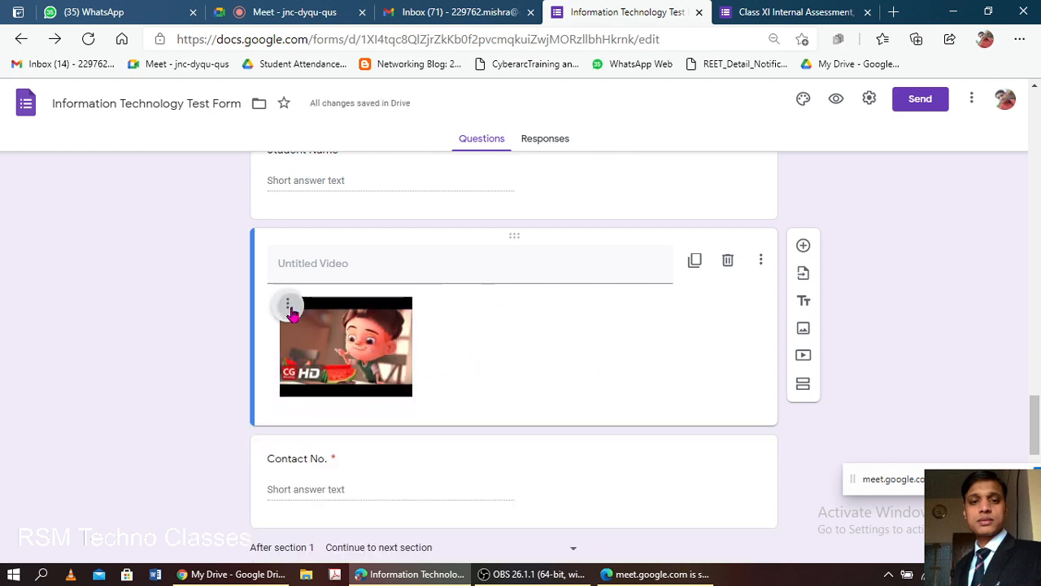
left_click(290, 306)
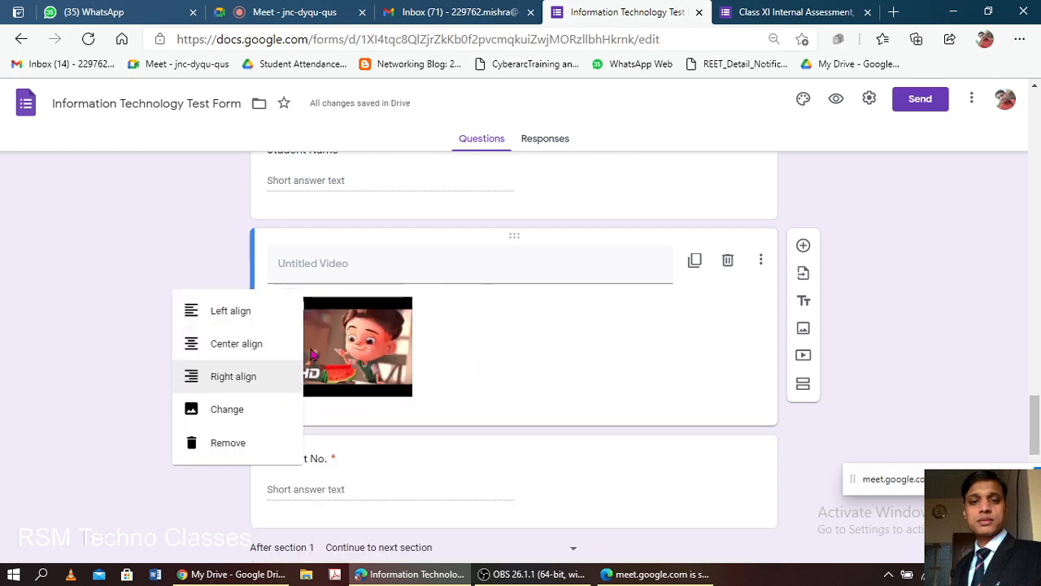
left_click(257, 348)
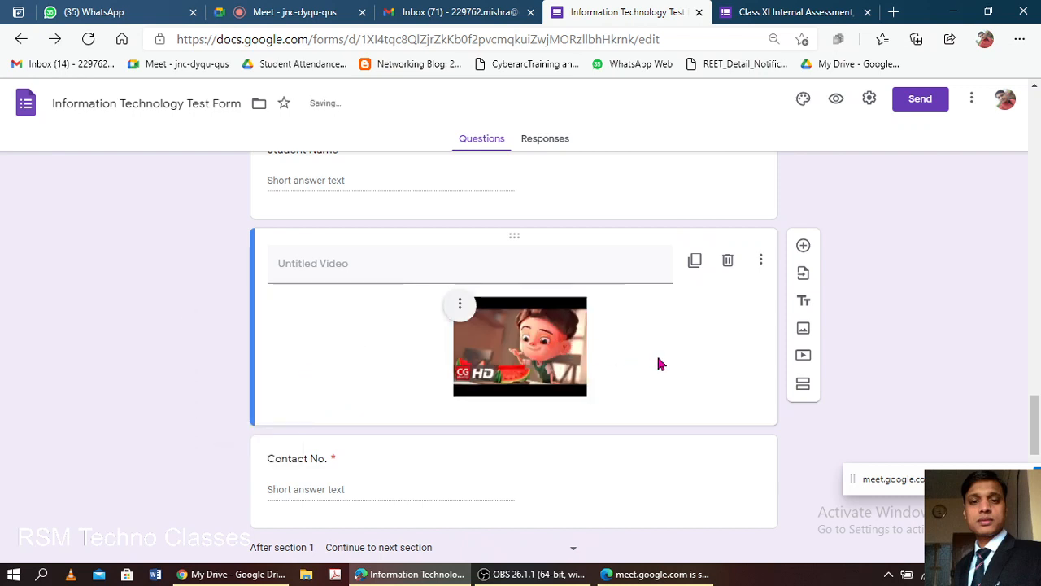
Reload the live Class XI Internal Assessment form, play the embedded video below Student Name, and return to the form editor.
left_click(805, 10)
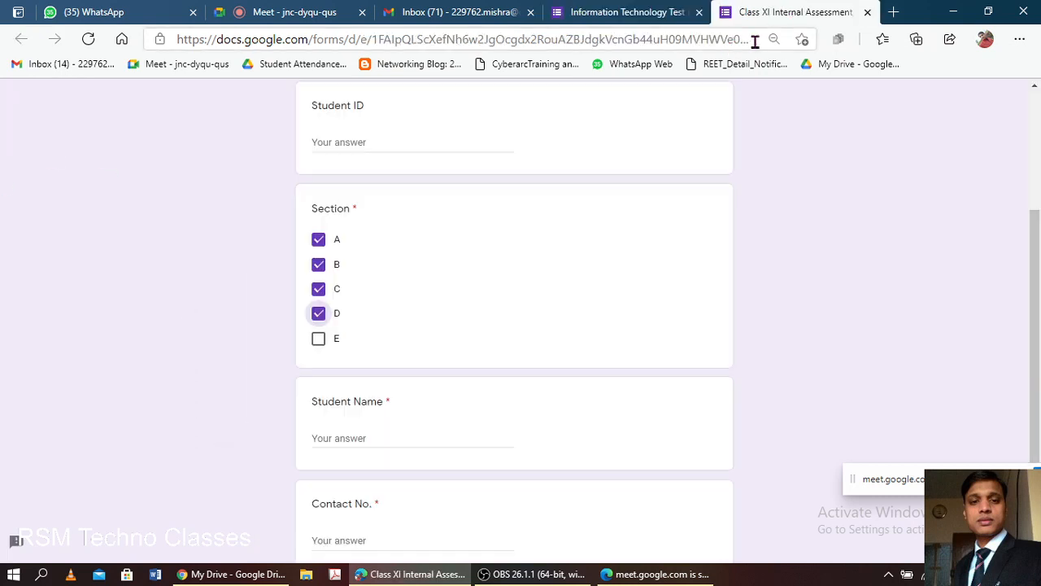
left_click(755, 42)
key("Return")
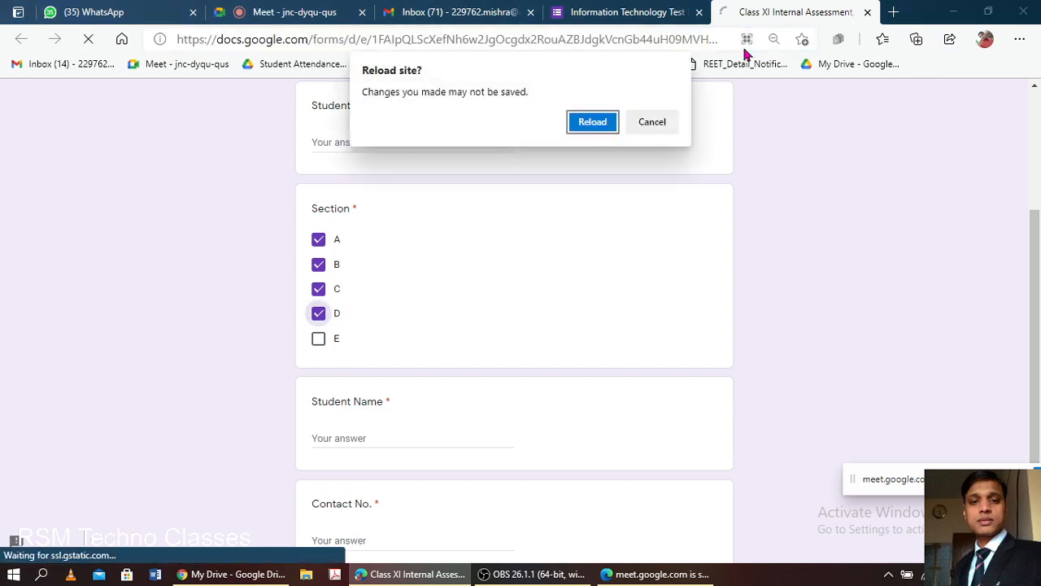
left_click(592, 122)
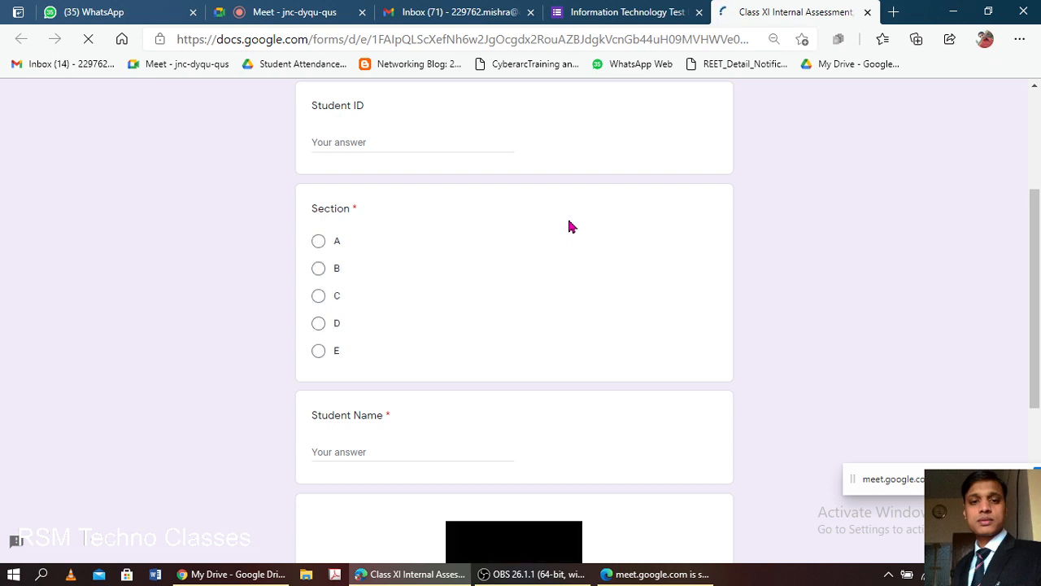
scroll(570, 225, "down", 3)
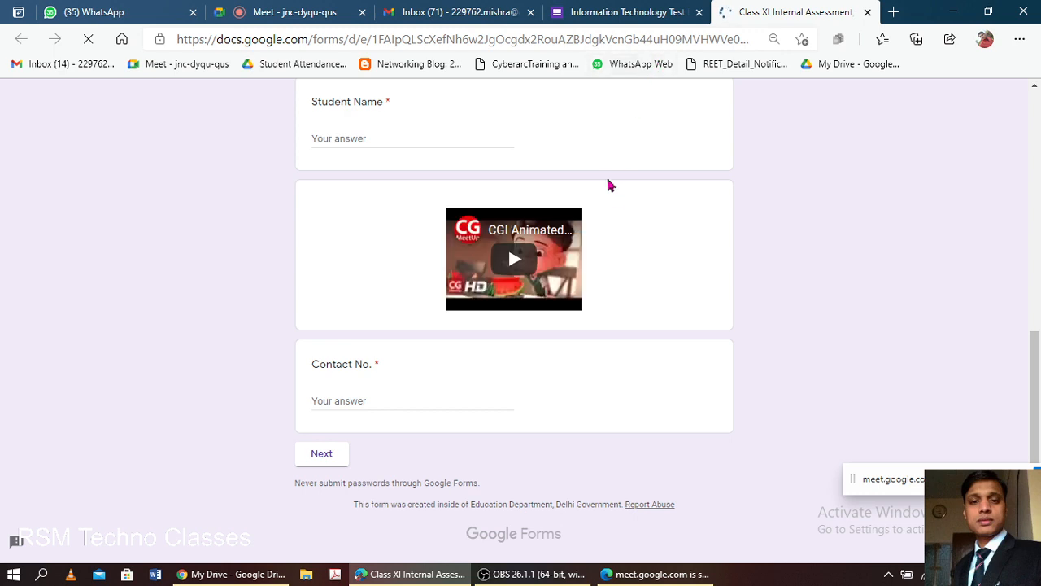
left_click(522, 261)
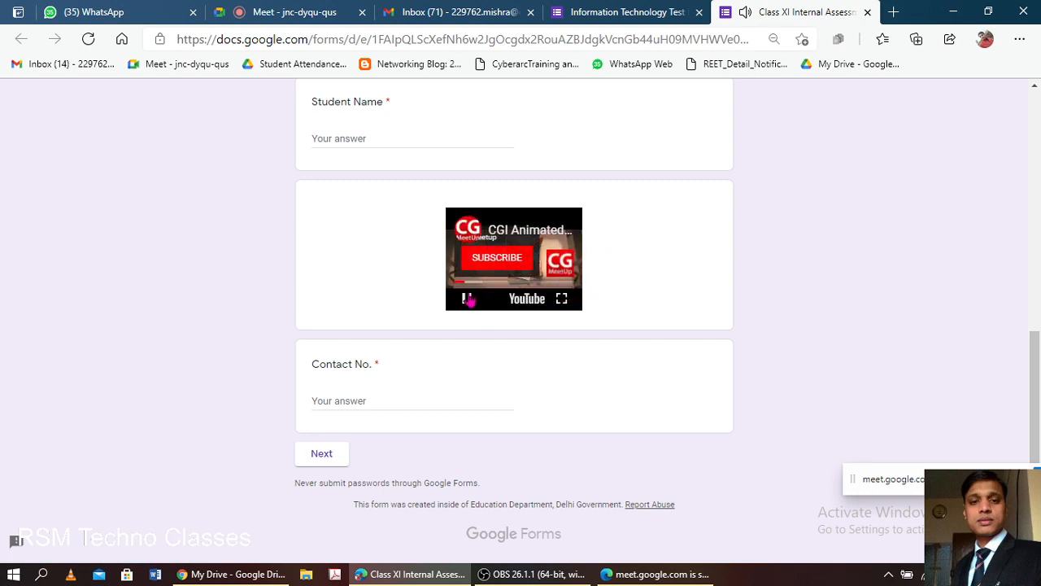
left_click(616, 14)
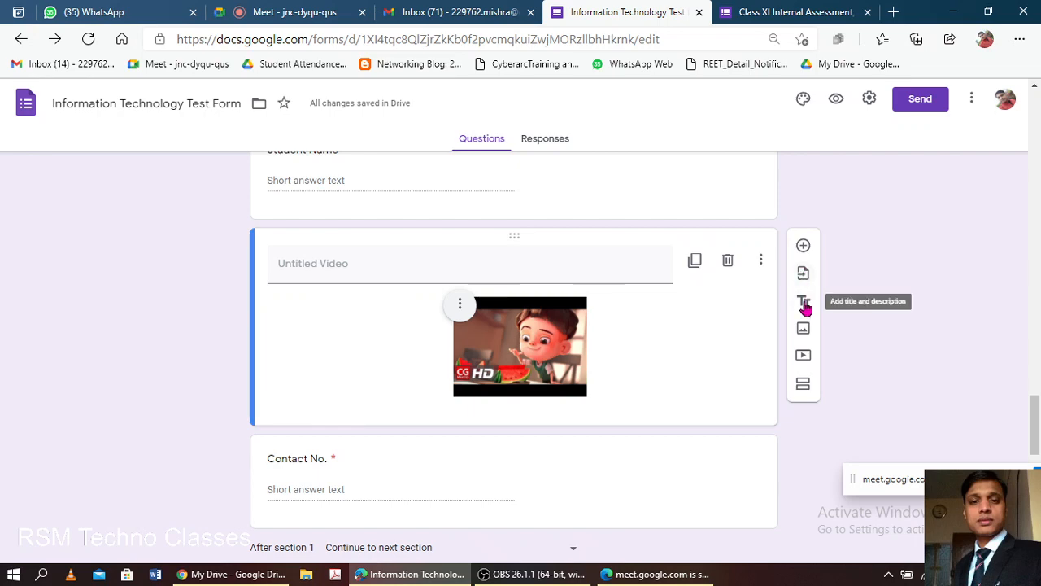
Switch to Google Meet, admit the two waiting participants to the call and return to the test form editor.
left_click(283, 12)
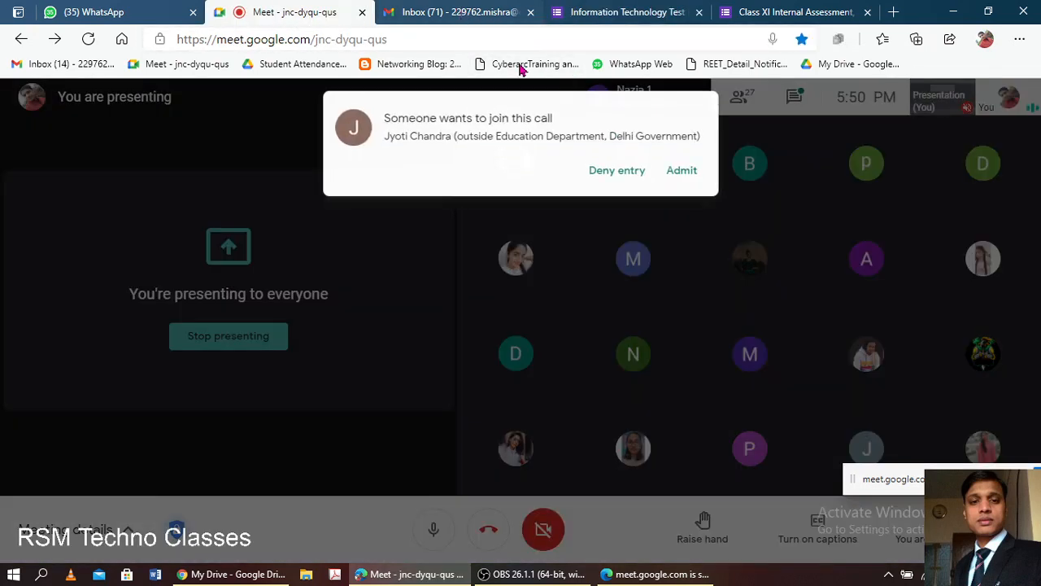
left_click(675, 170)
left_click(671, 7)
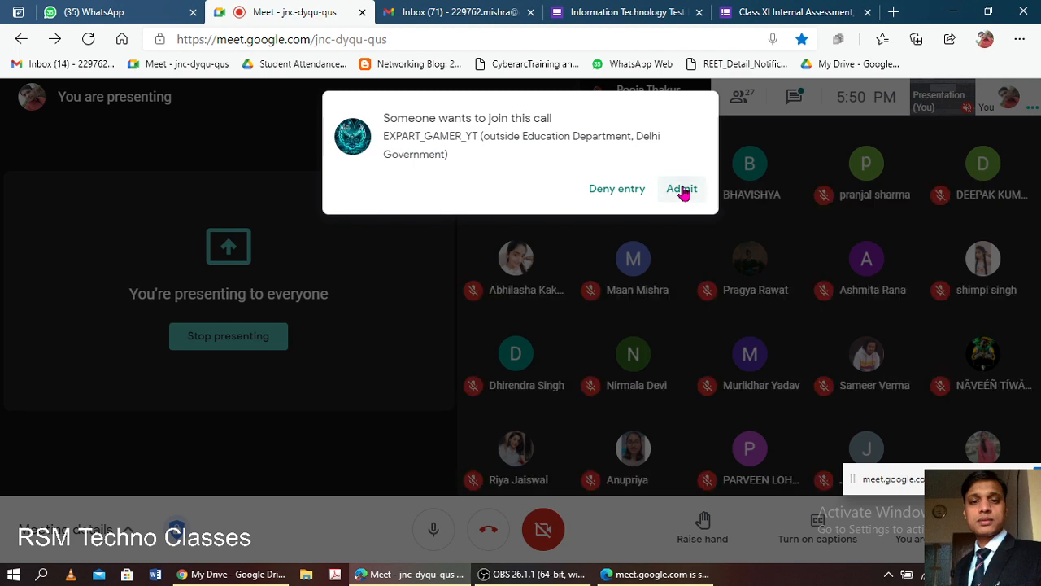
left_click(682, 188)
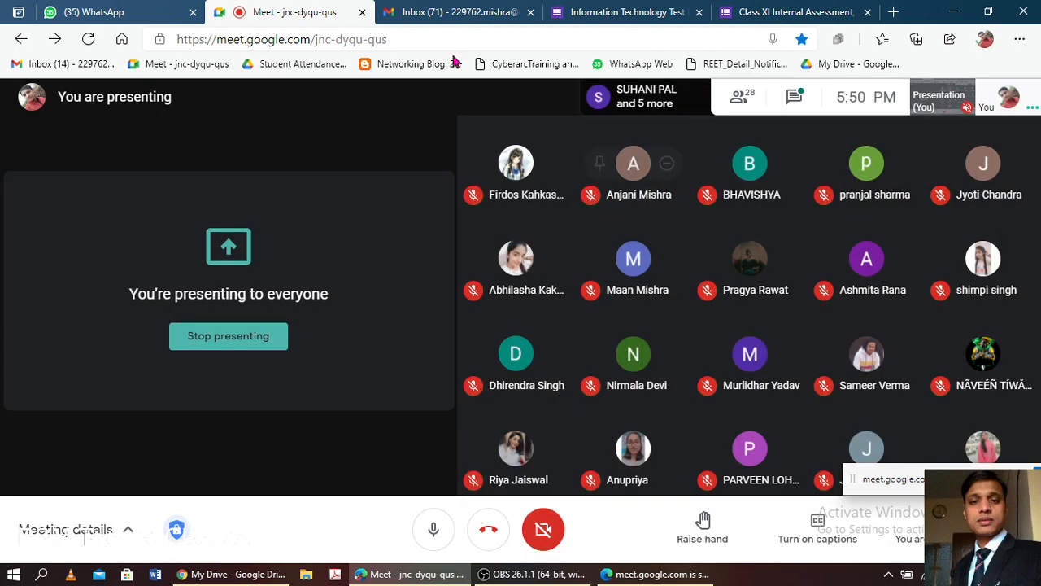
left_click(614, 8)
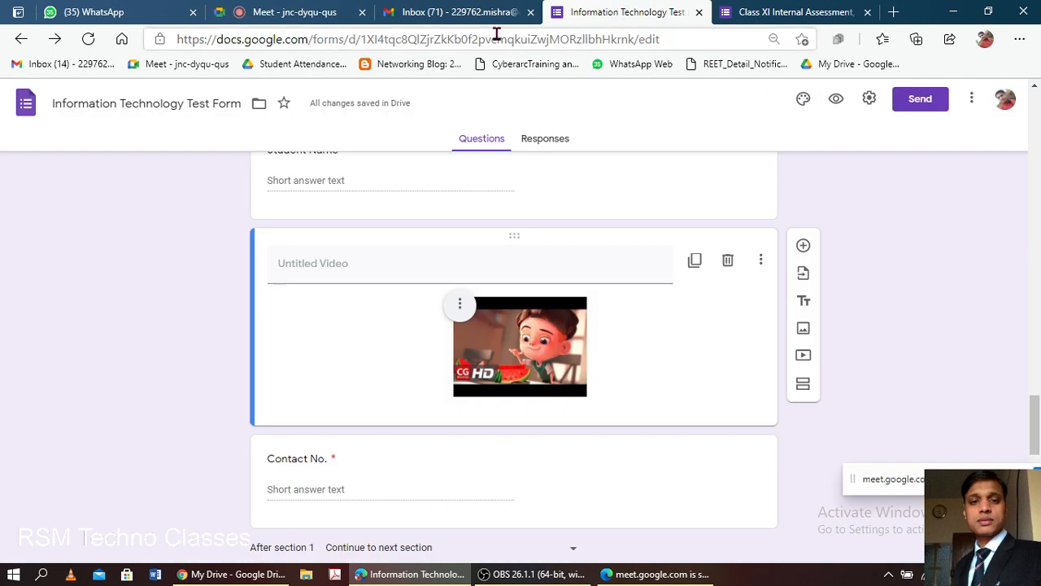
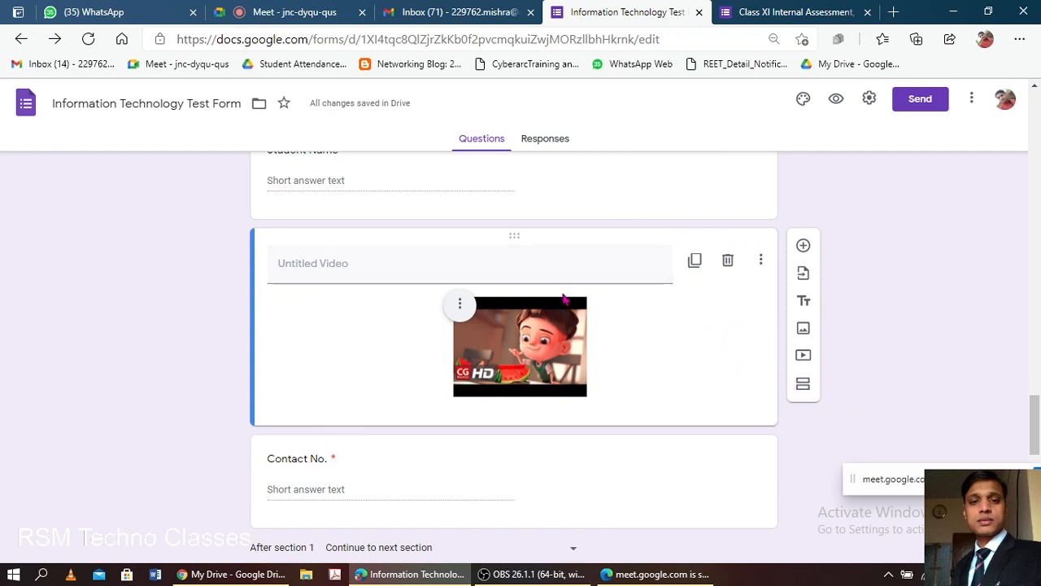
Look through the form's items from the first section's roll number list to the questions in section 2.
scroll(501, 269, "up", 1)
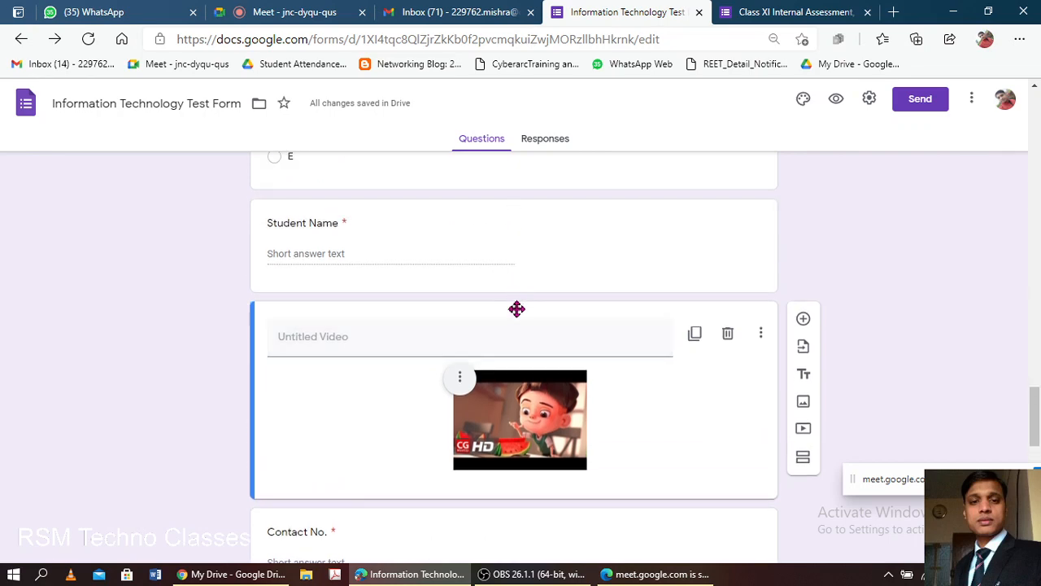
scroll(513, 328, "down", 3)
scroll(515, 325, "down", 5)
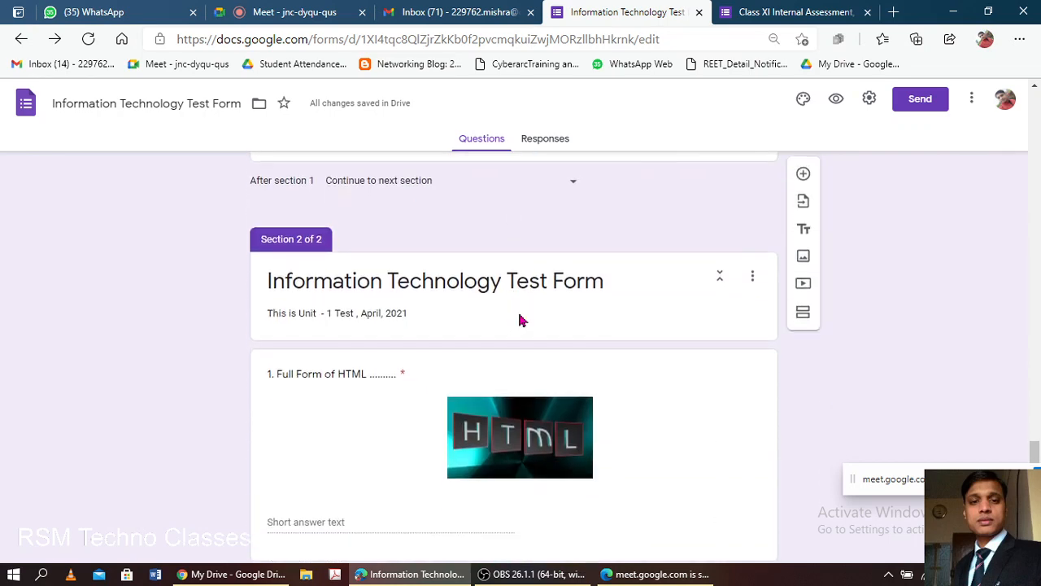
scroll(523, 318, "up", 20)
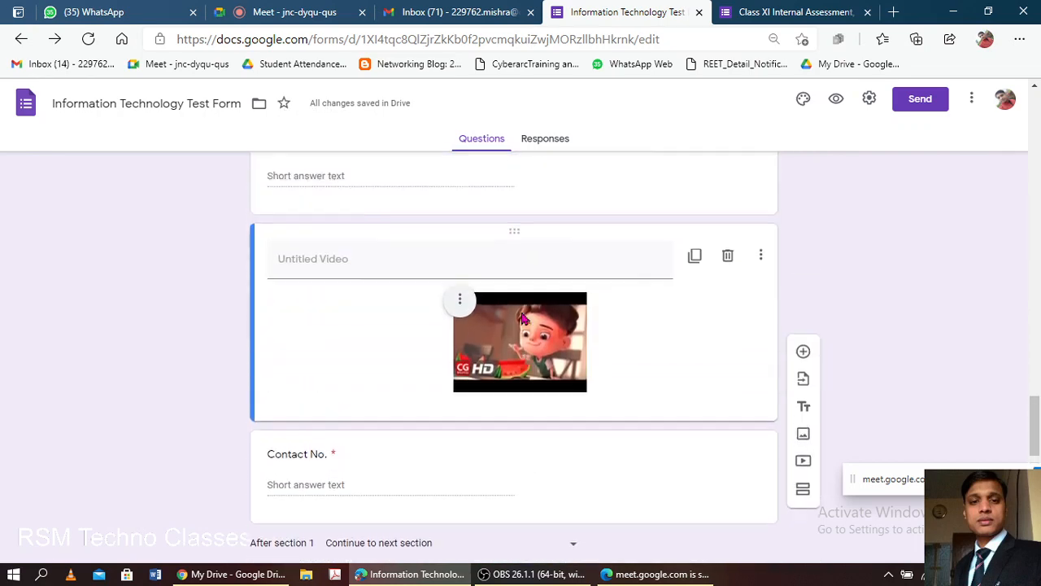
scroll(523, 318, "up", 9)
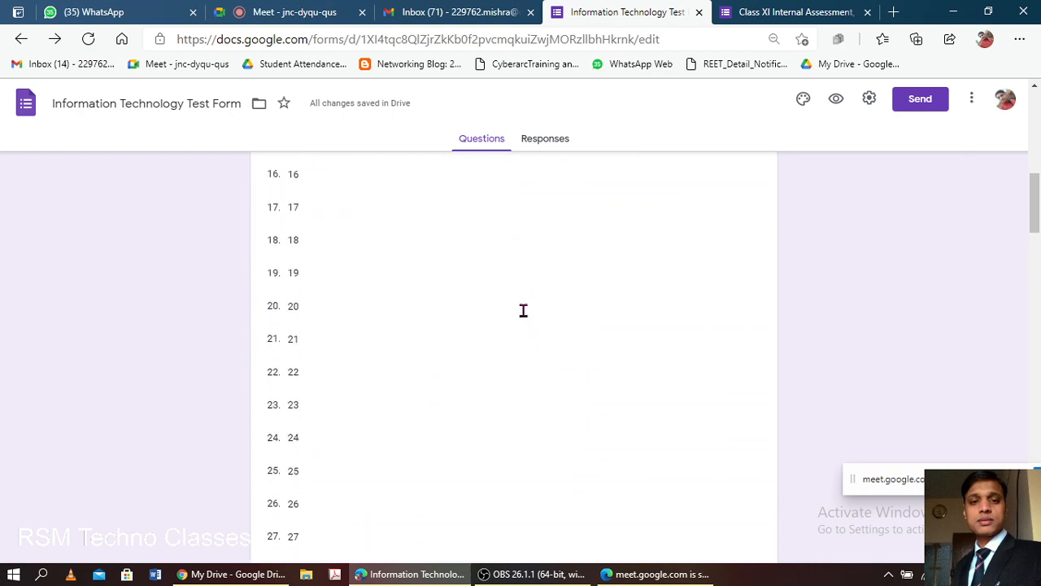
scroll(604, 228, "down", 2)
scroll(605, 232, "down", 20)
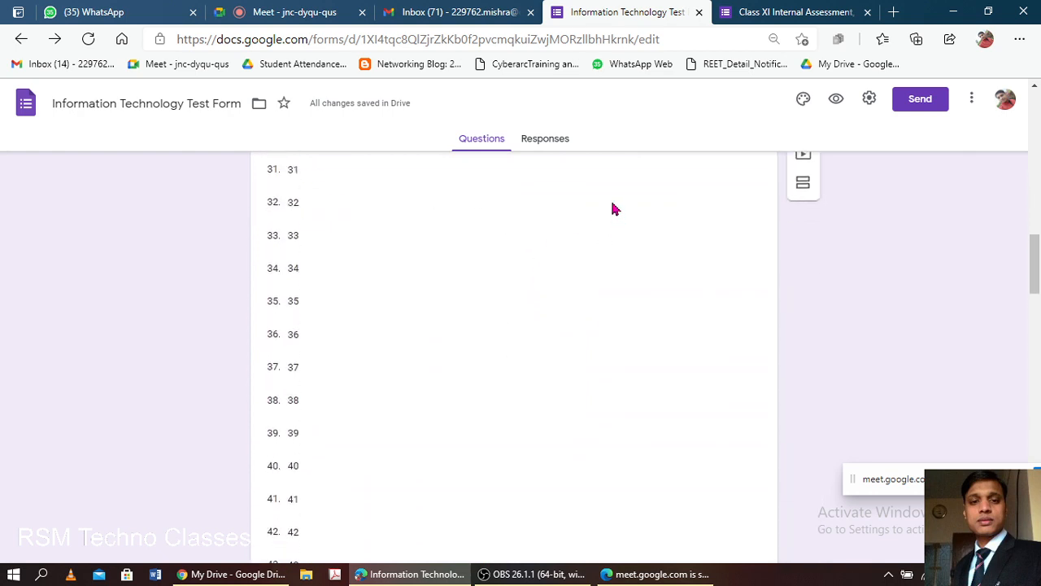
scroll(647, 336, "down", 4)
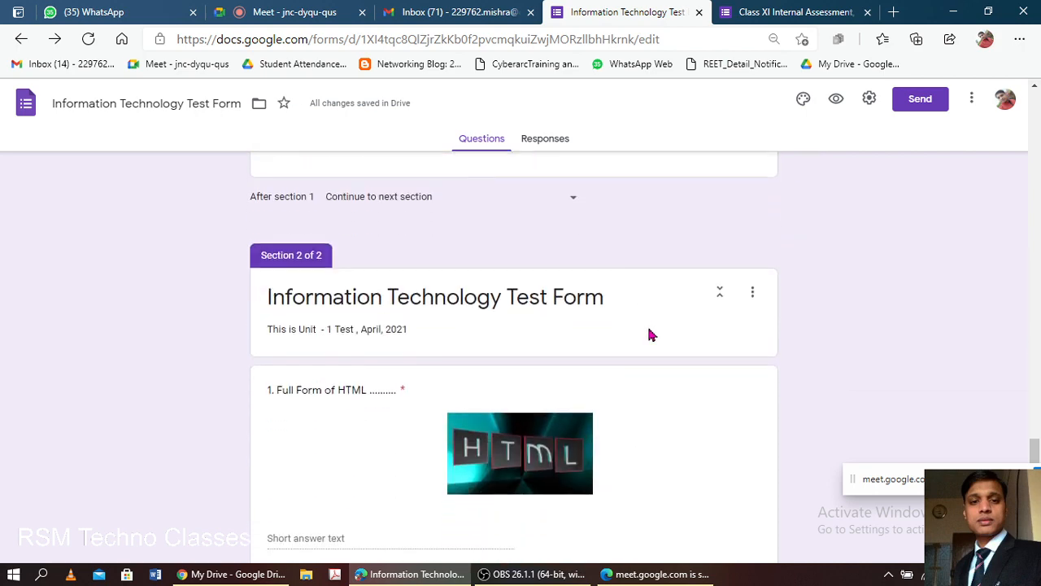
scroll(634, 305, "down", 3)
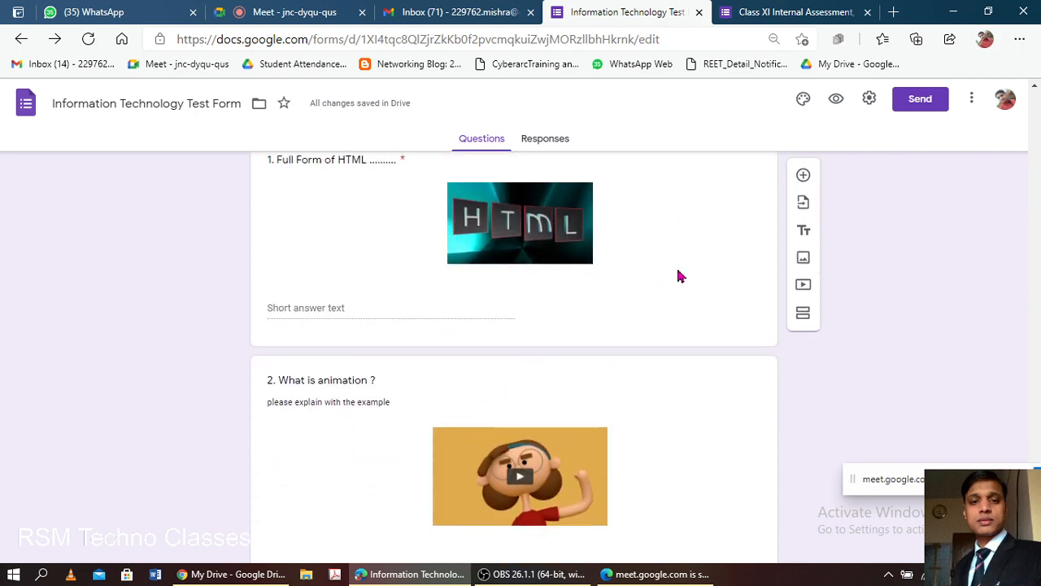
Examine the available answer types for the "Full Form of HTML" question without choosing a different one.
left_click(679, 276)
scroll(699, 289, "up", 1)
left_click(692, 296)
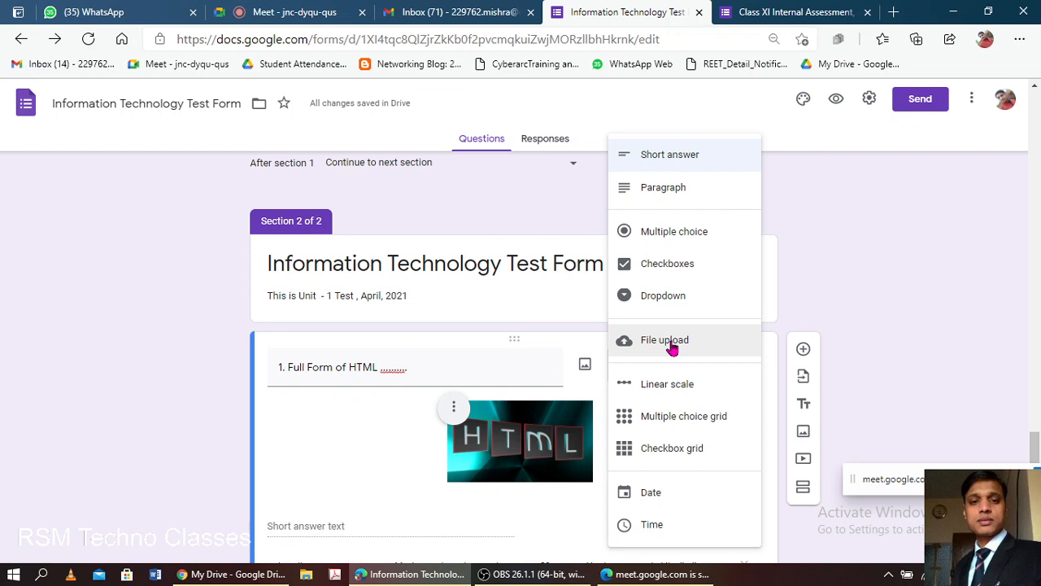
scroll(832, 249, "down", 6)
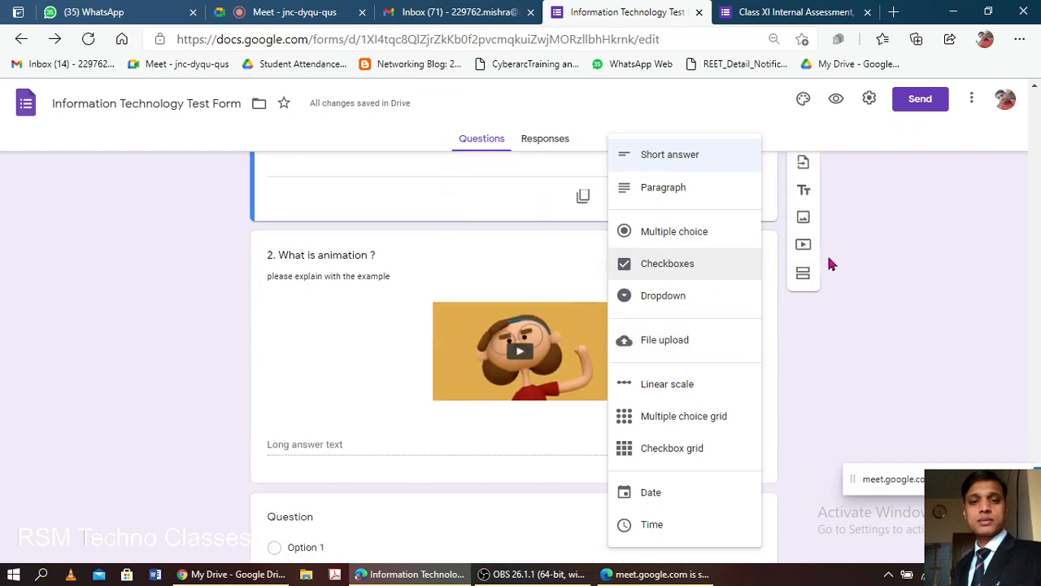
left_click(497, 449)
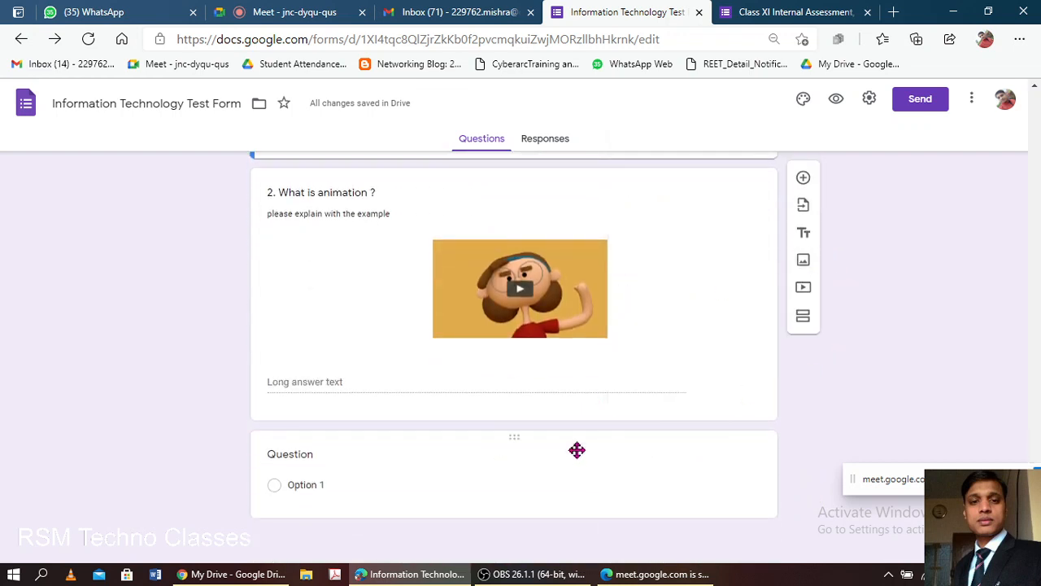
Title the blank multiple-choice question at the end of section 2 "3. Upload the image".
left_click(344, 463)
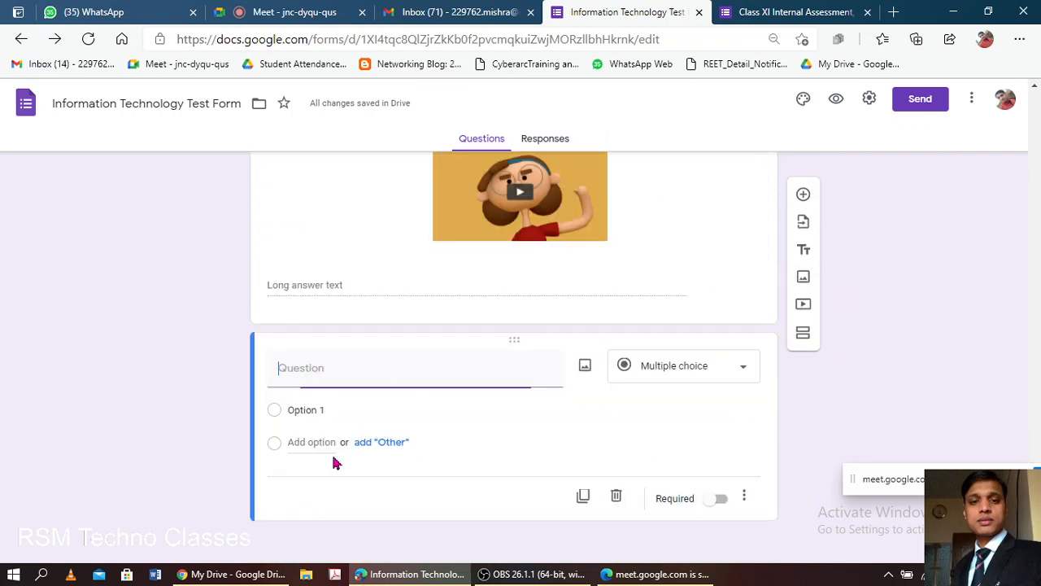
left_click(366, 373)
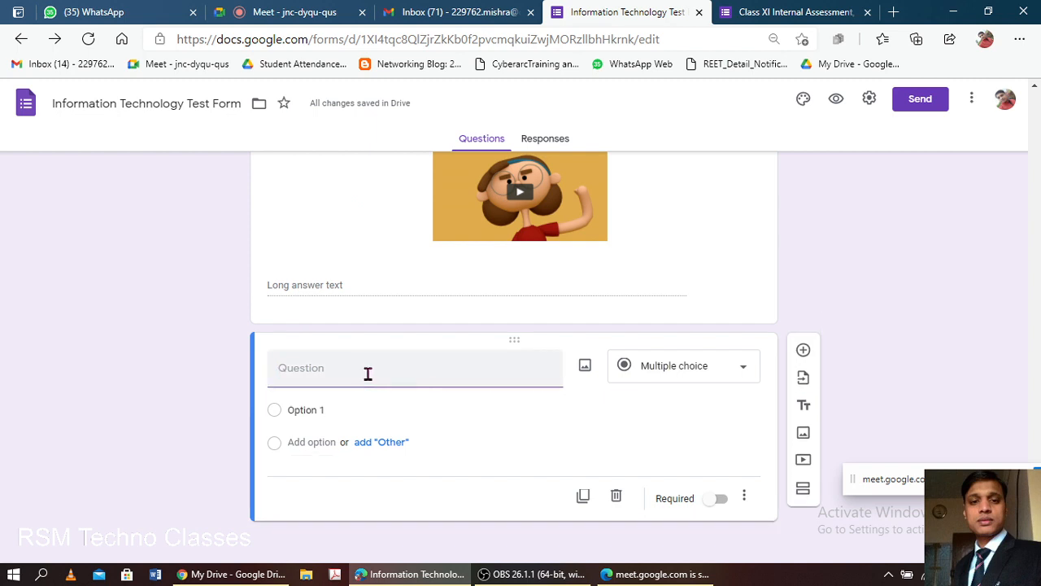
type("1.")
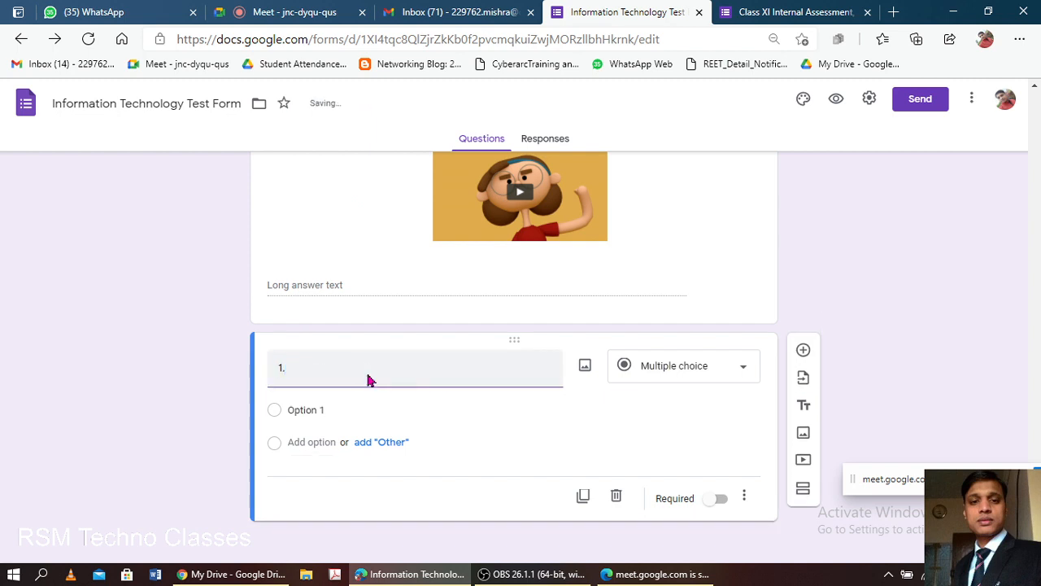
key("BackSpace")
key("BackSpace")
type("3.")
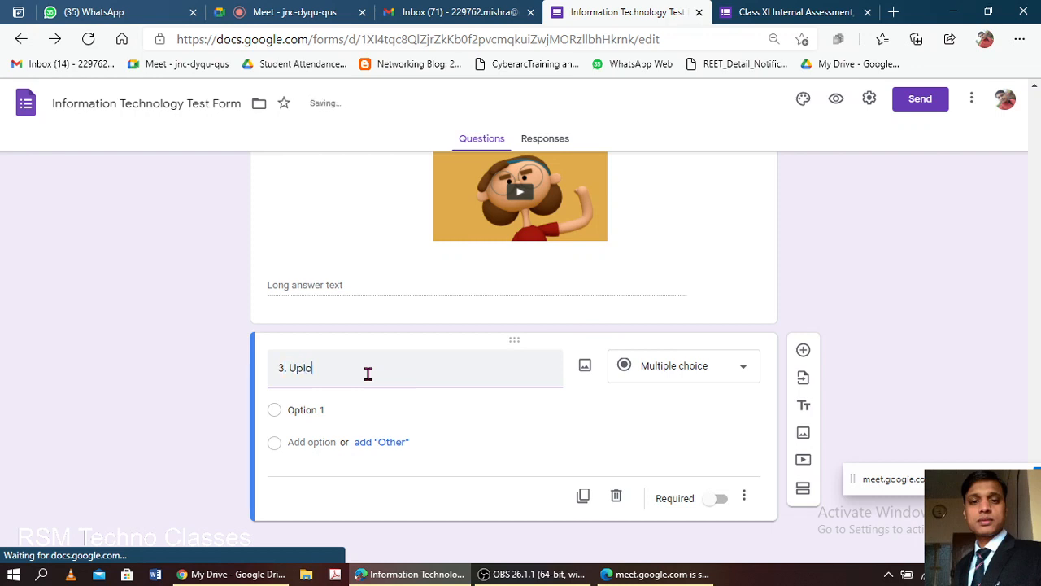
type(" Upload the image")
Change the "3. Upload the image" question to the File upload type and agree to let respondents upload files to Drive.
left_click(716, 373)
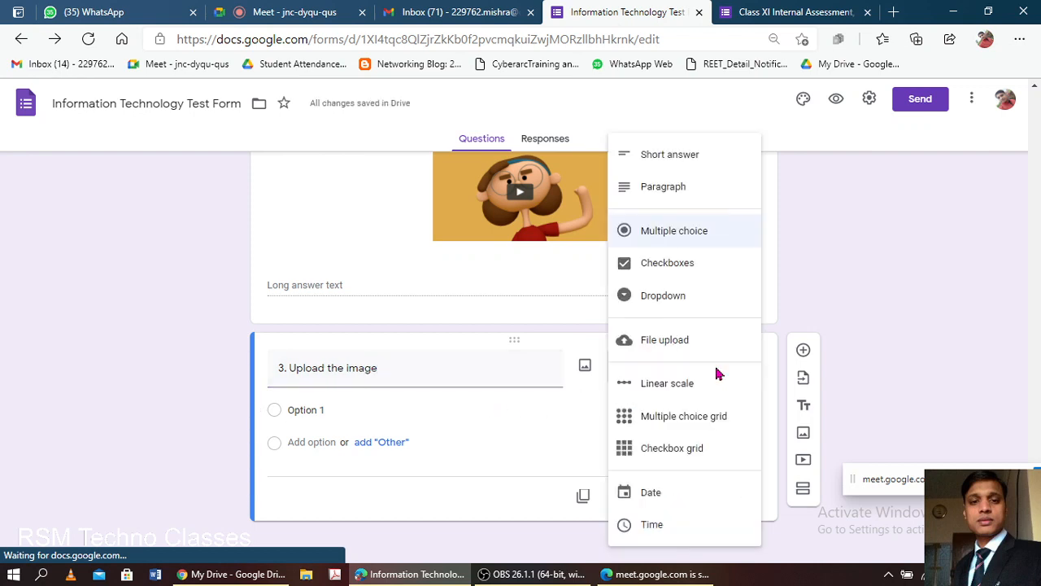
left_click(683, 345)
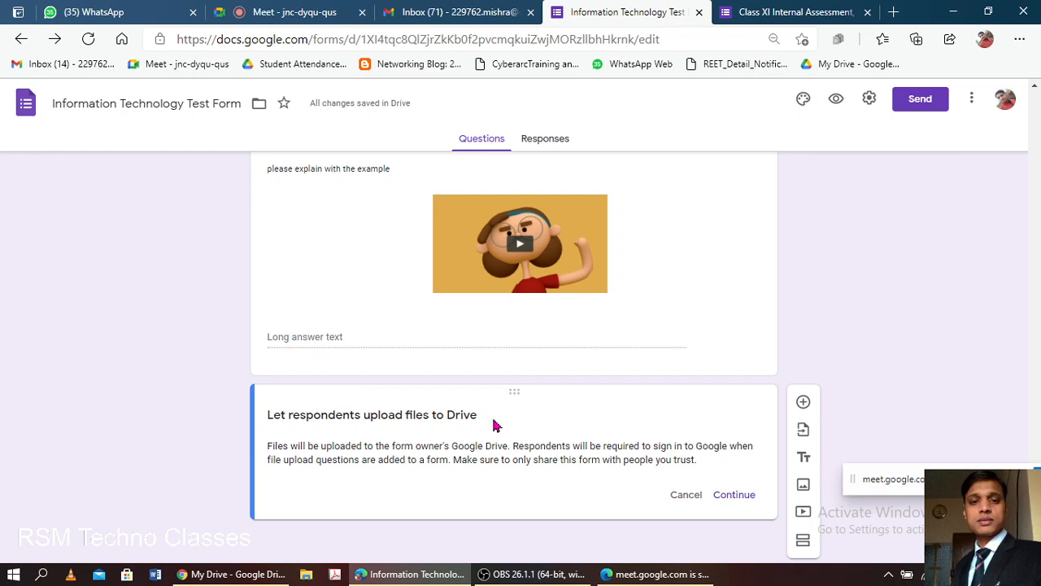
left_click(735, 494)
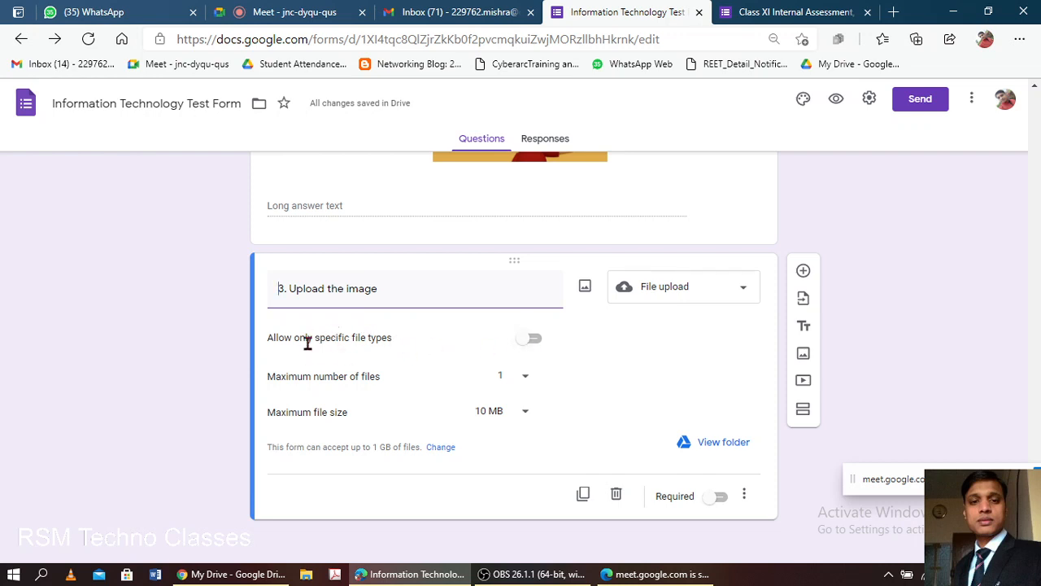
Restrict the uploads for question 3 to the Document, PDF and Spreadsheet file types.
left_click(530, 338)
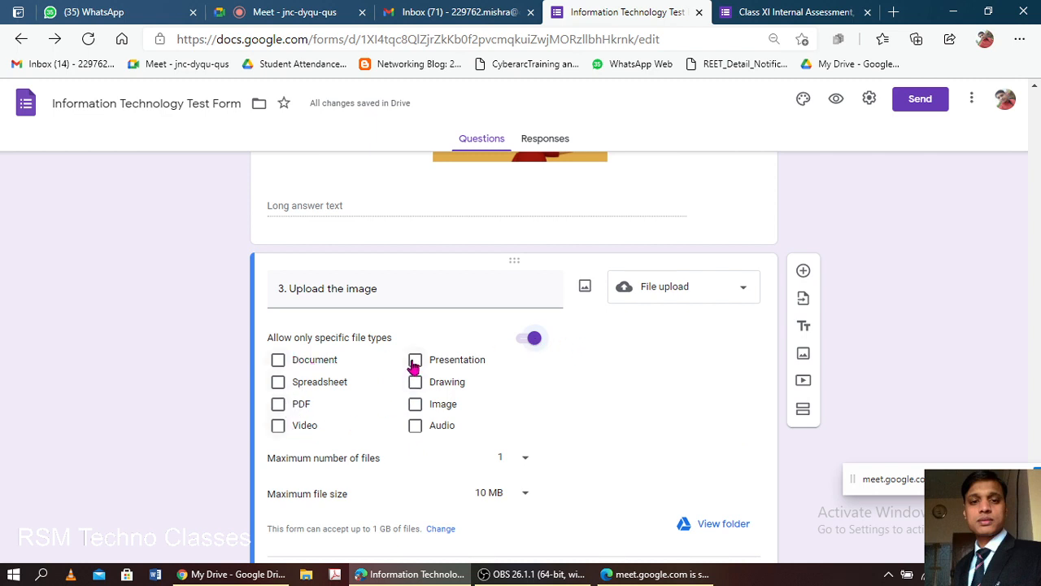
left_click(278, 362)
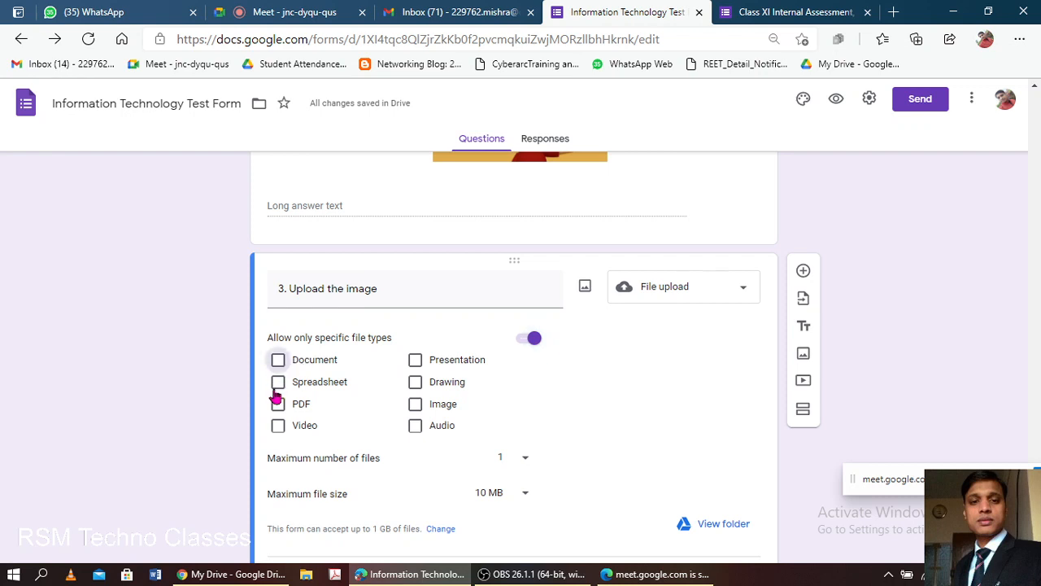
left_click(277, 402)
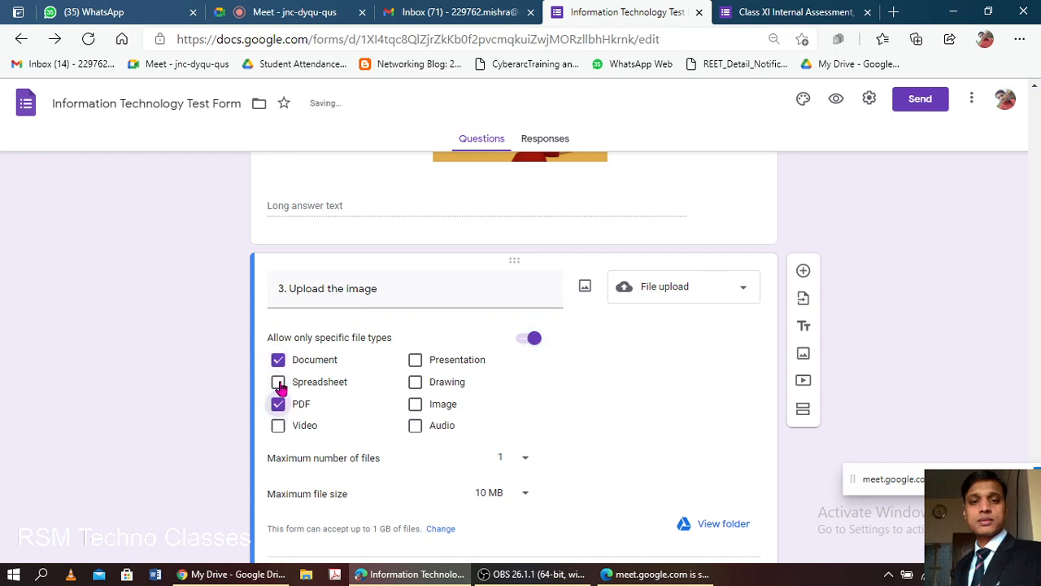
left_click(278, 382)
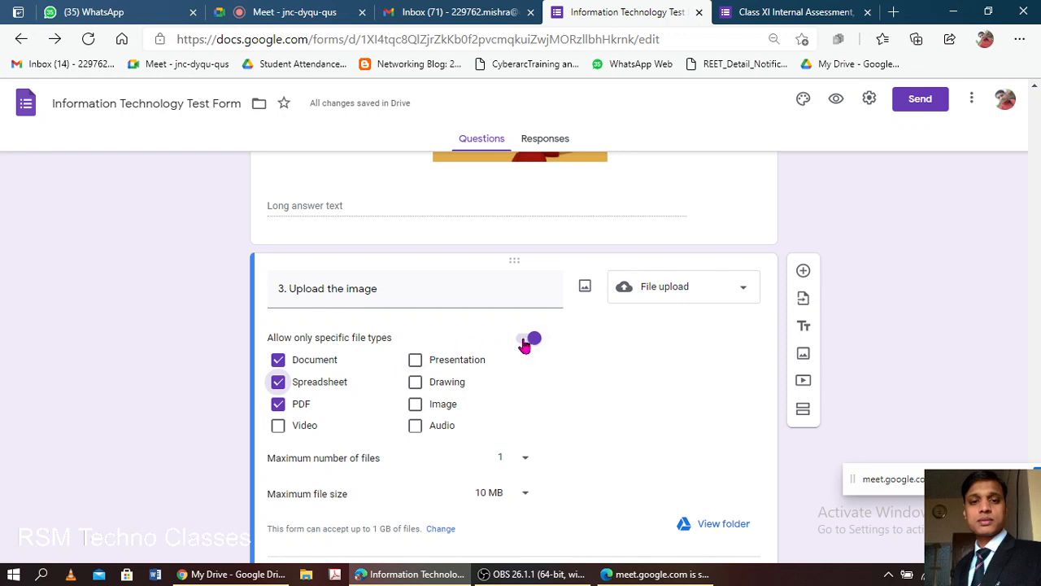
Set question 3's maximum number of files to 5 and its maximum file size to 1 MB.
scroll(390, 402, "down", 1)
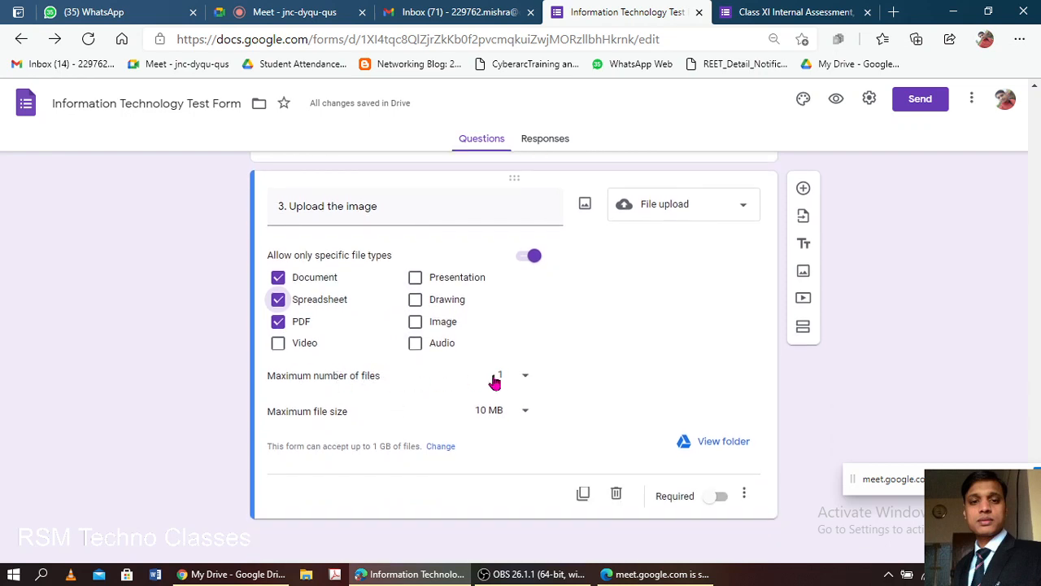
left_click(521, 378)
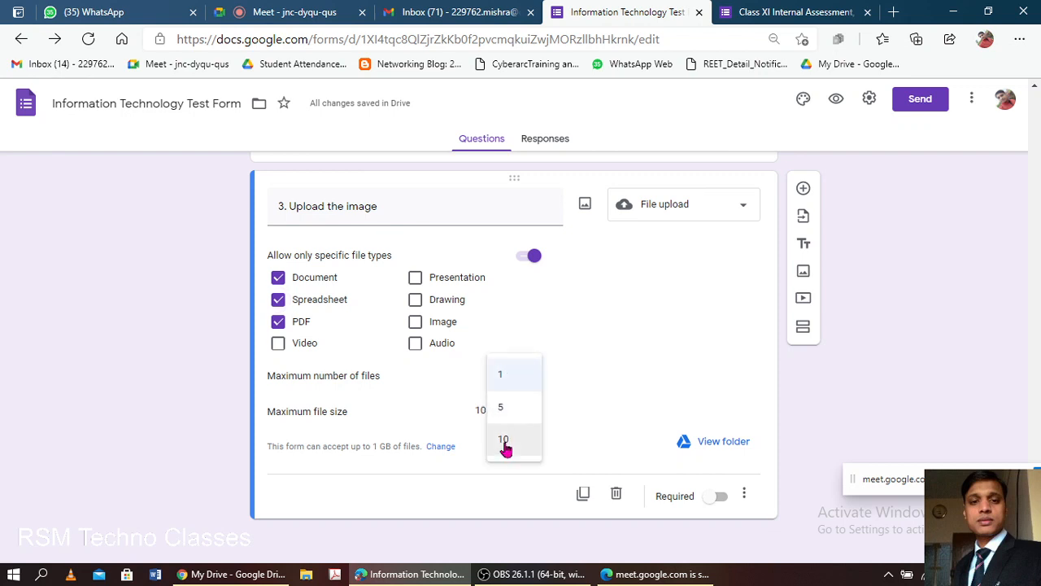
left_click(504, 409)
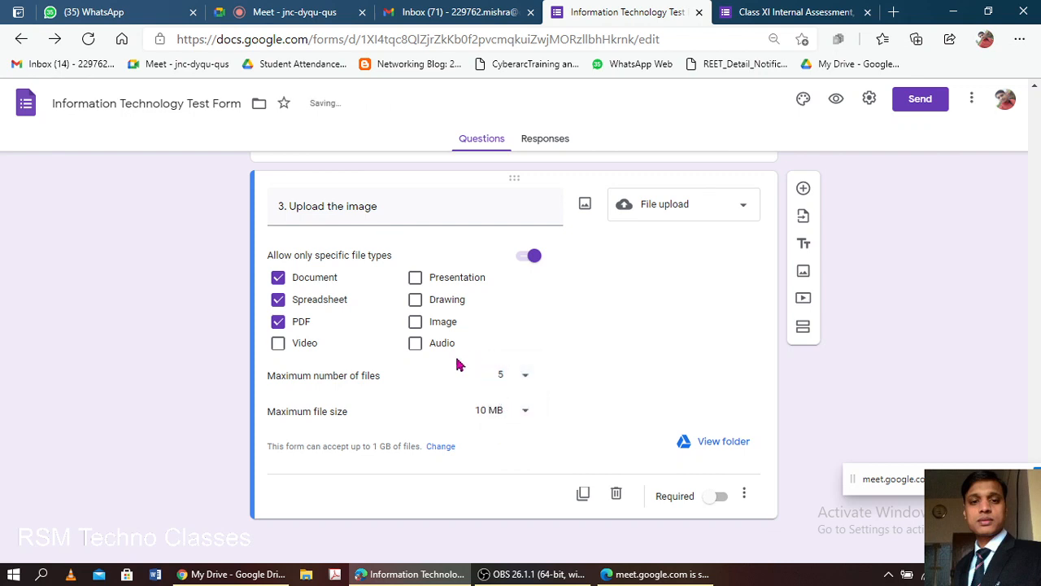
left_click(506, 415)
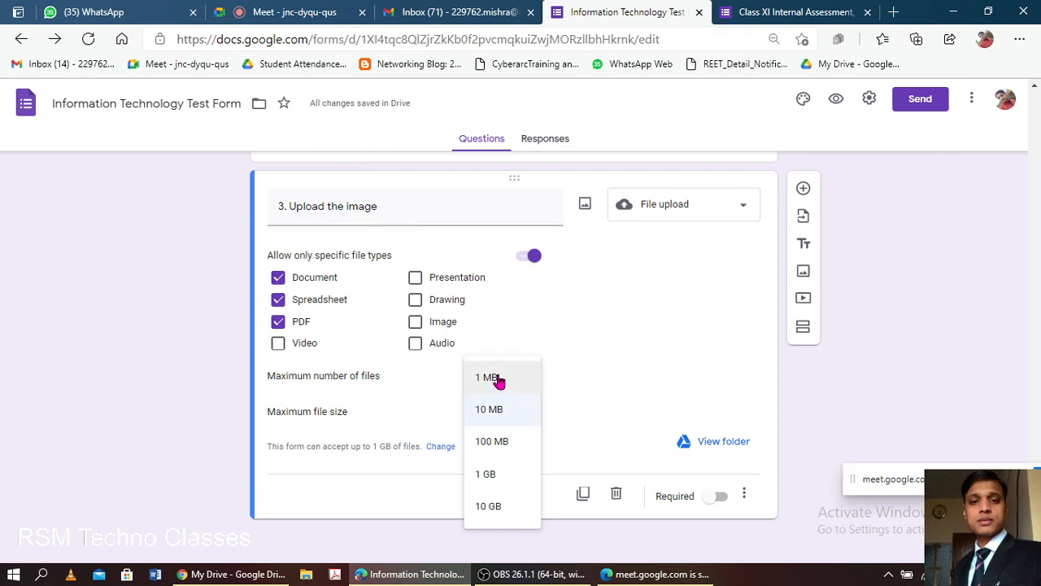
left_click(498, 379)
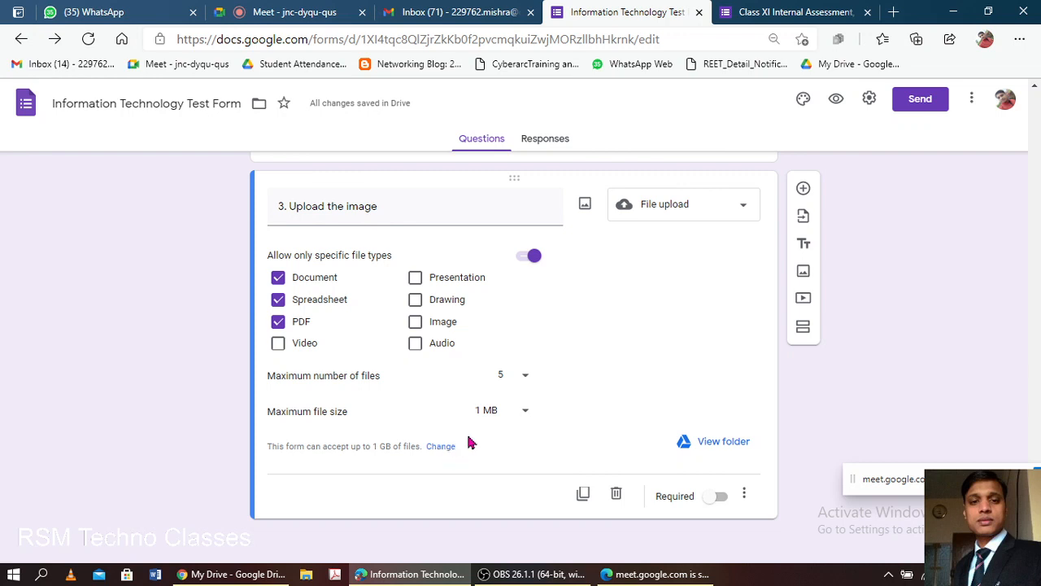
Reload the live Class XI Internal Assessment form, look over its first page, and return to the first-section items in the form editor.
left_click(760, 12)
left_click(733, 39)
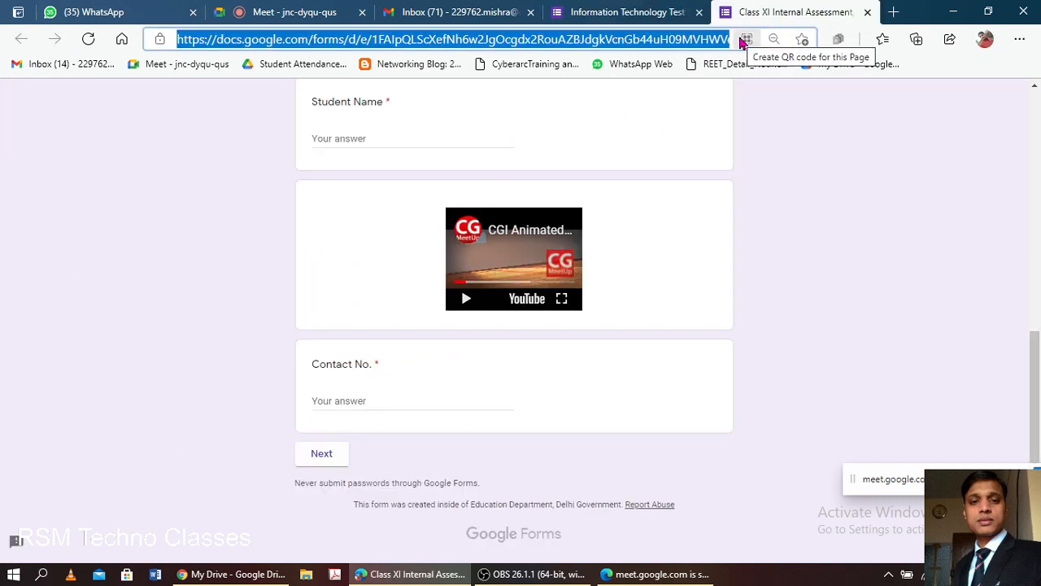
key("Return")
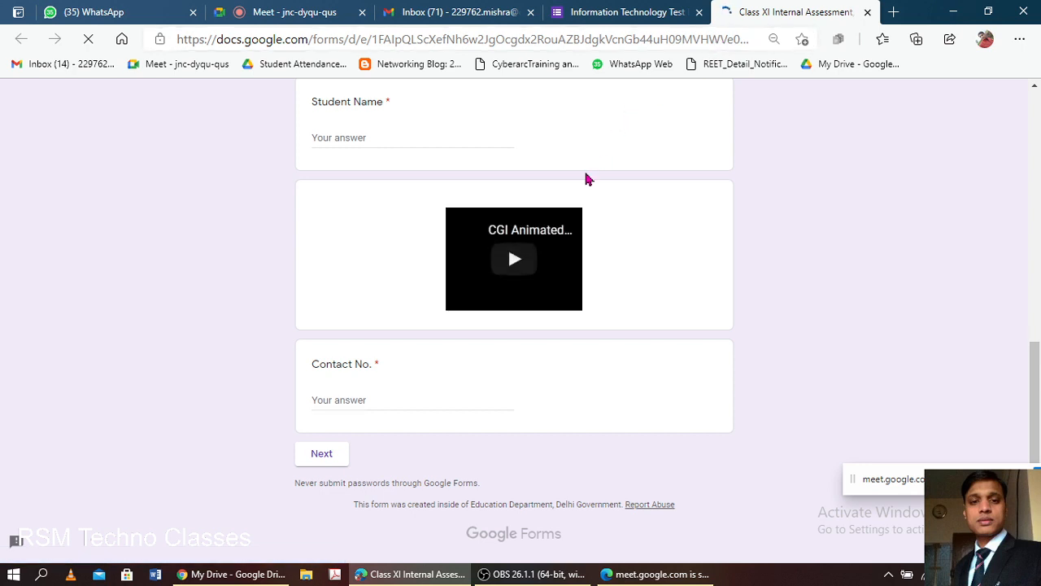
scroll(614, 276, "up", 6)
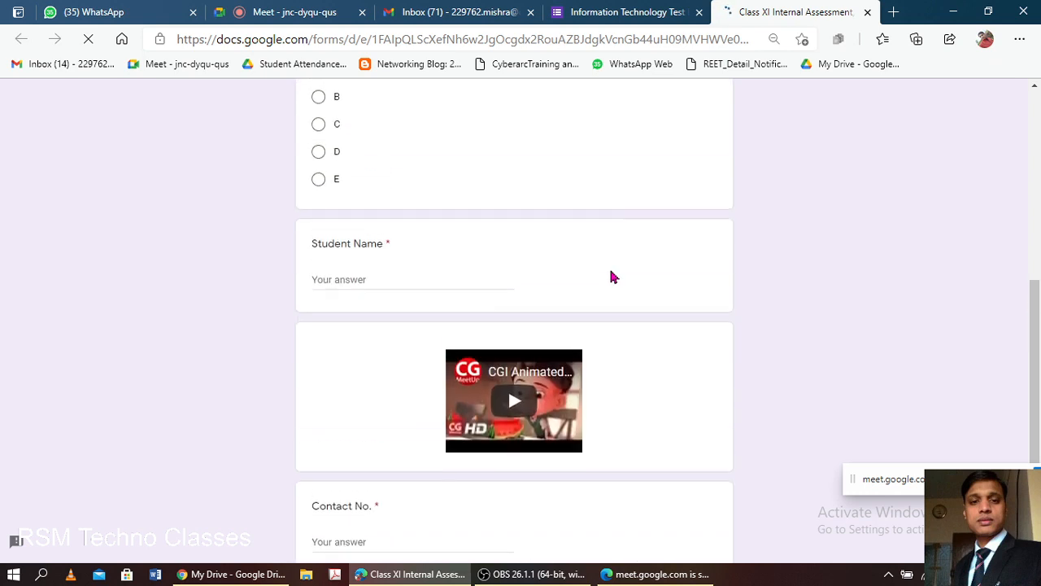
scroll(613, 277, "down", 4)
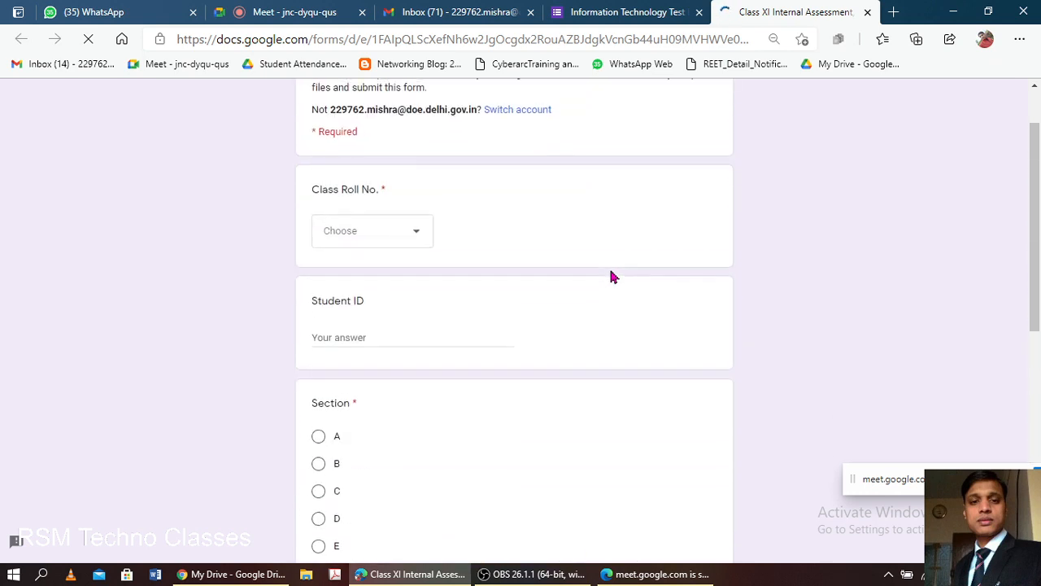
scroll(613, 276, "down", 6)
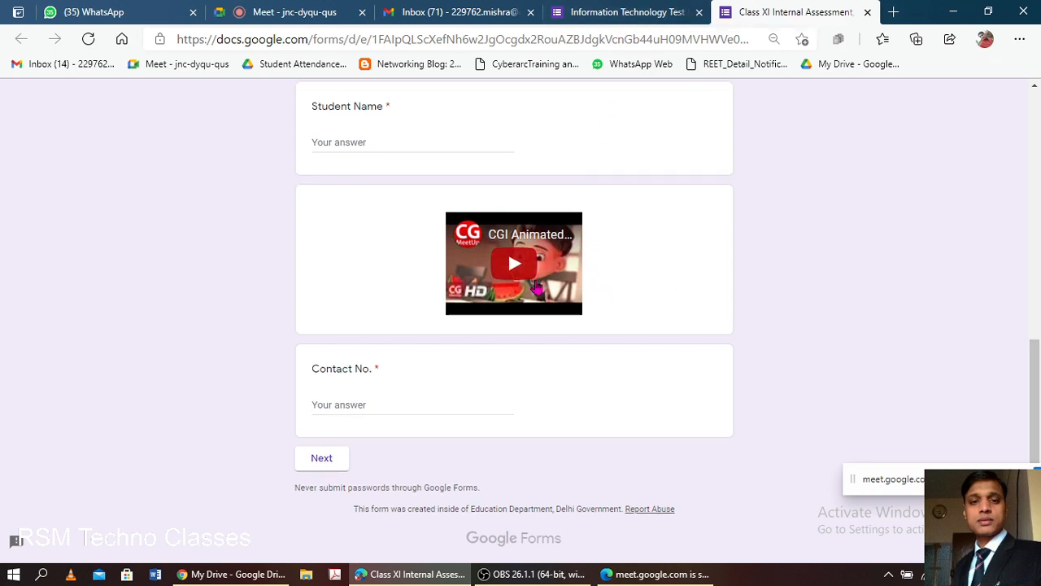
scroll(535, 276, "up", 7)
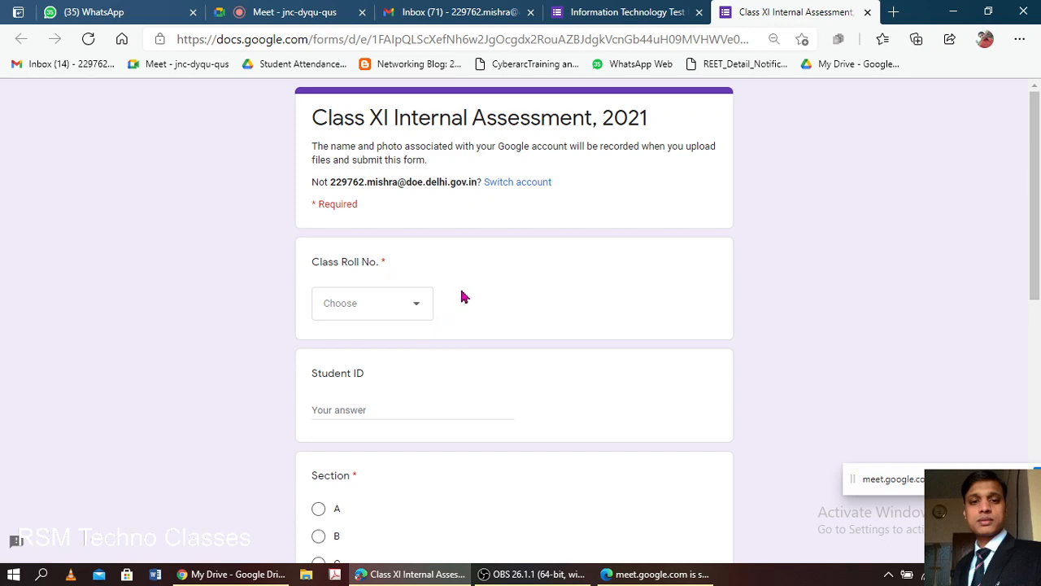
left_click(624, 10)
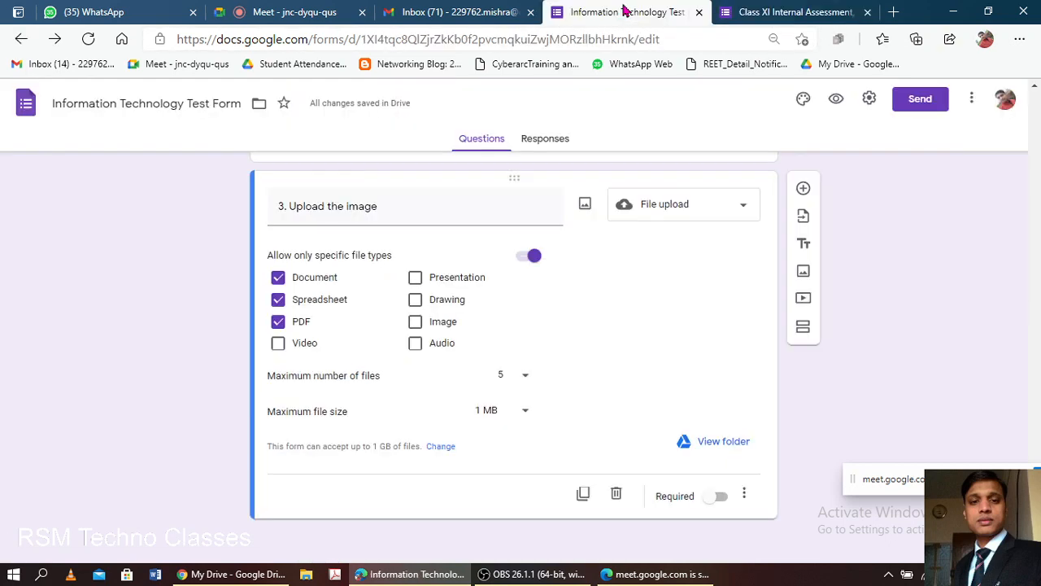
scroll(676, 277, "up", 15)
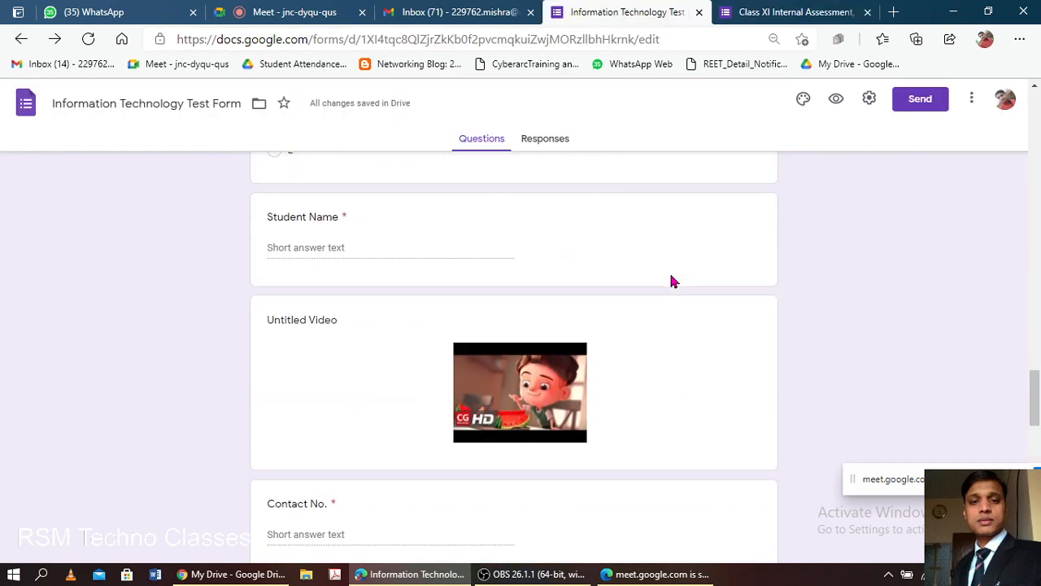
Make the Class Roll No. dropdown question in the first section optional.
scroll(664, 284, "up", 15)
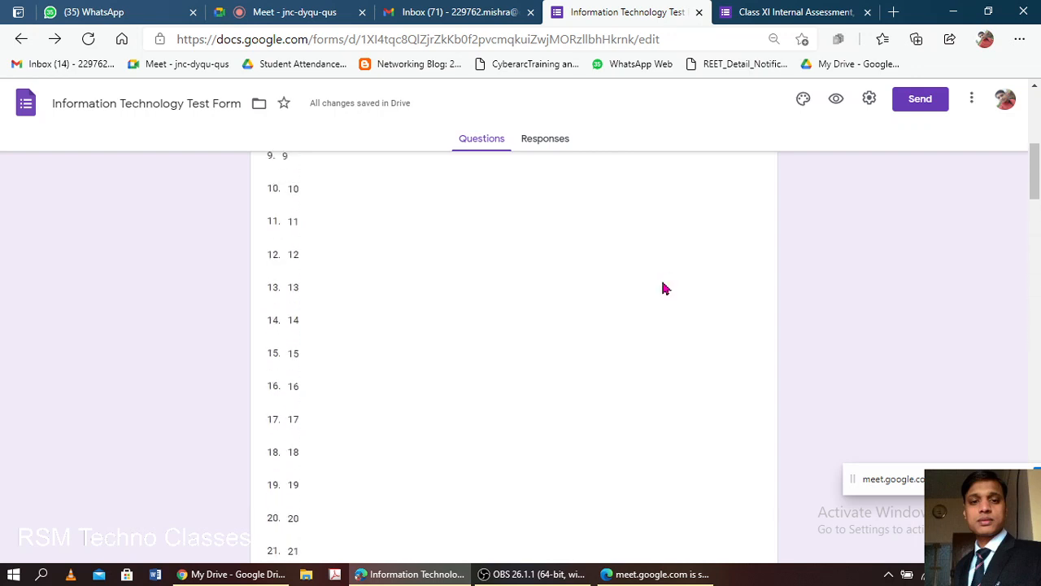
scroll(615, 287, "down", 15)
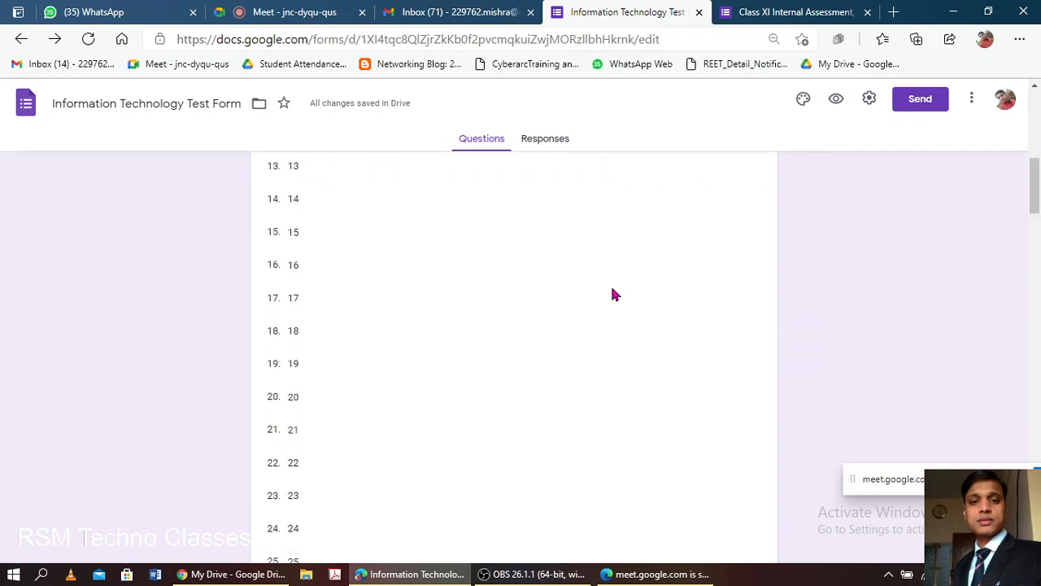
scroll(616, 290, "down", 6)
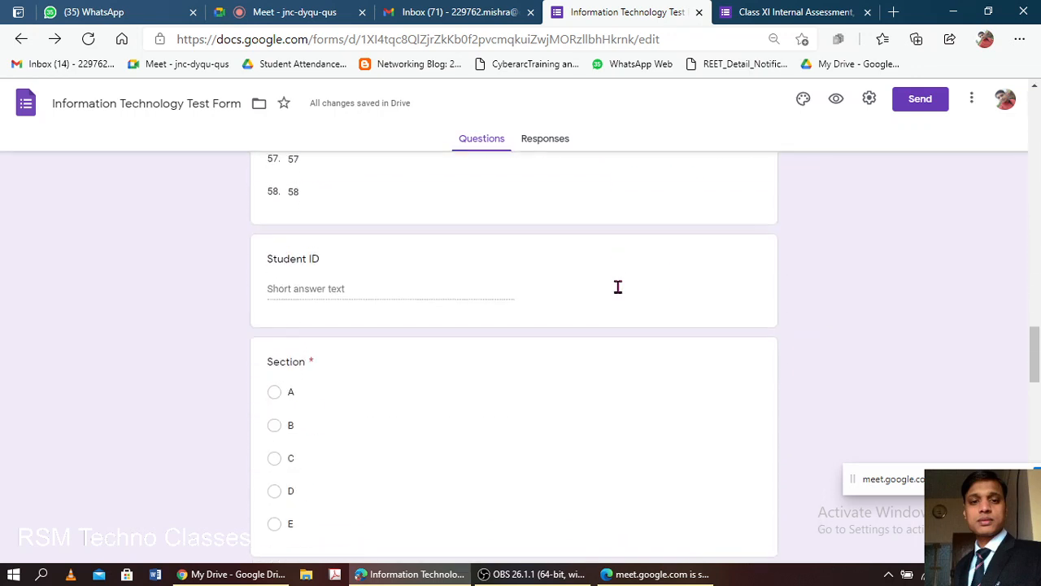
left_click(611, 231)
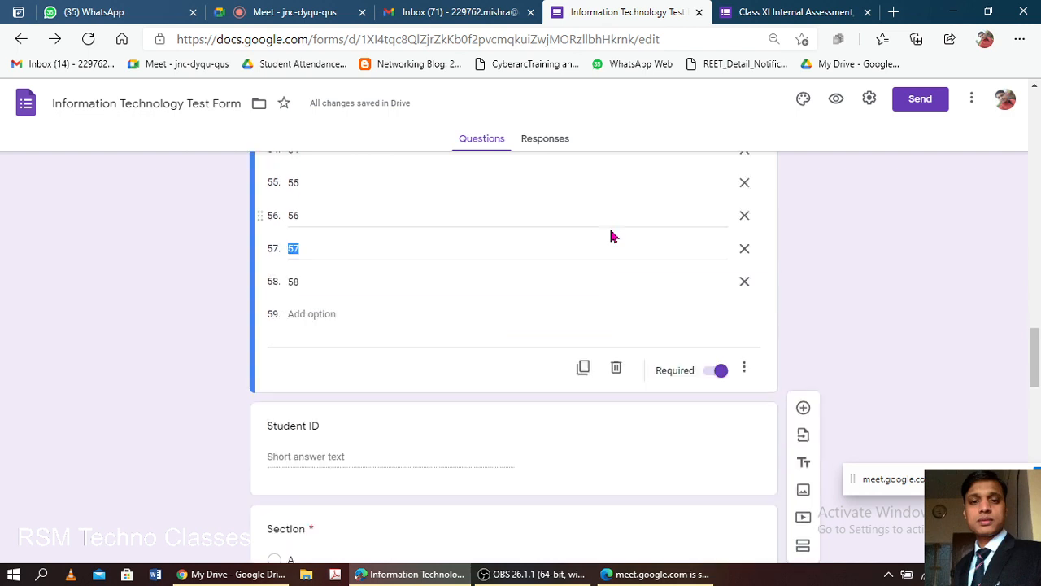
left_click(716, 372)
Check the Student ID question's settings and make the Section question optional.
scroll(656, 312, "down", 3)
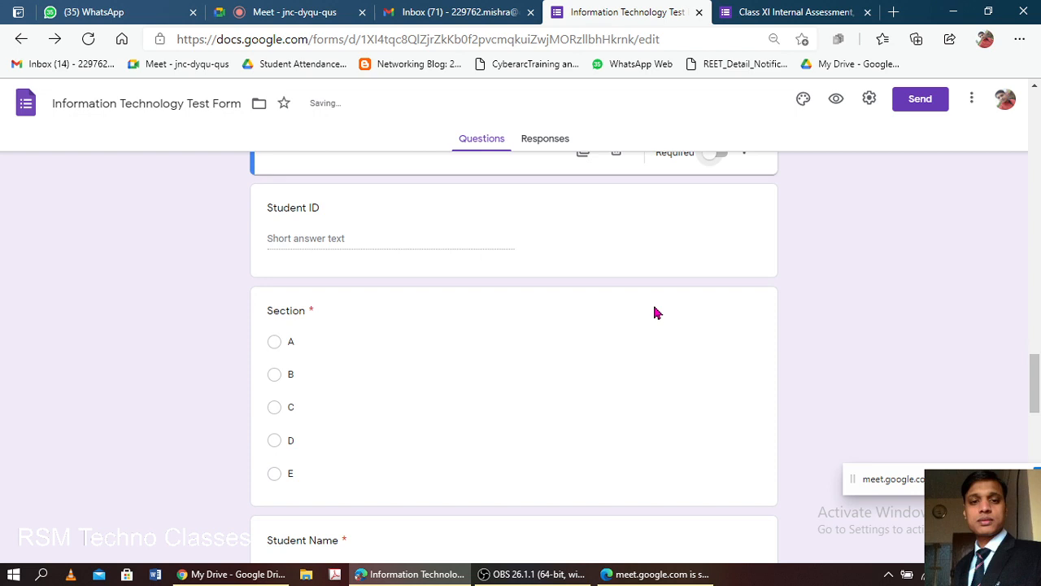
left_click(612, 231)
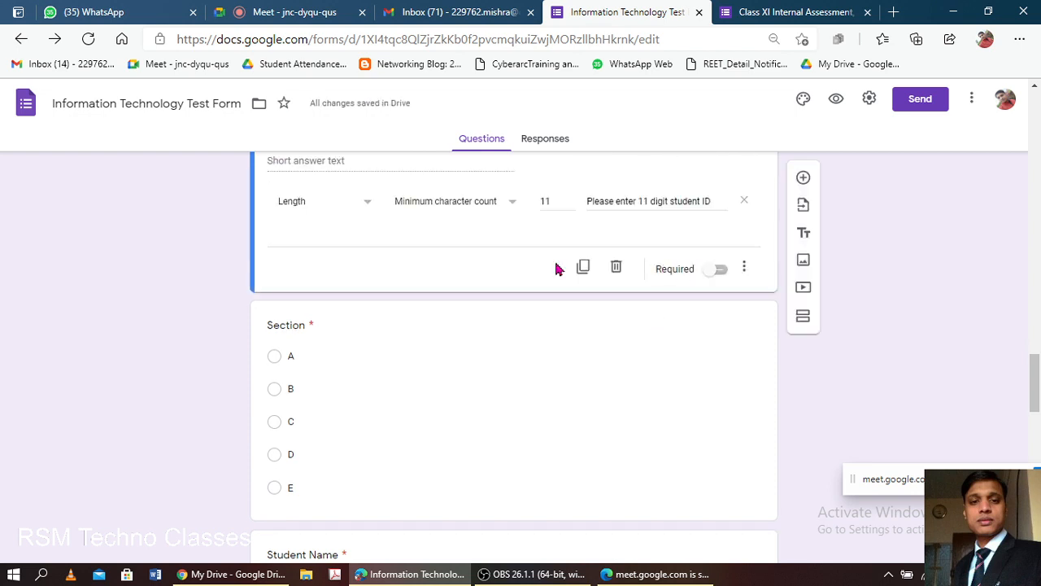
scroll(561, 260, "down", 3)
left_click(581, 255)
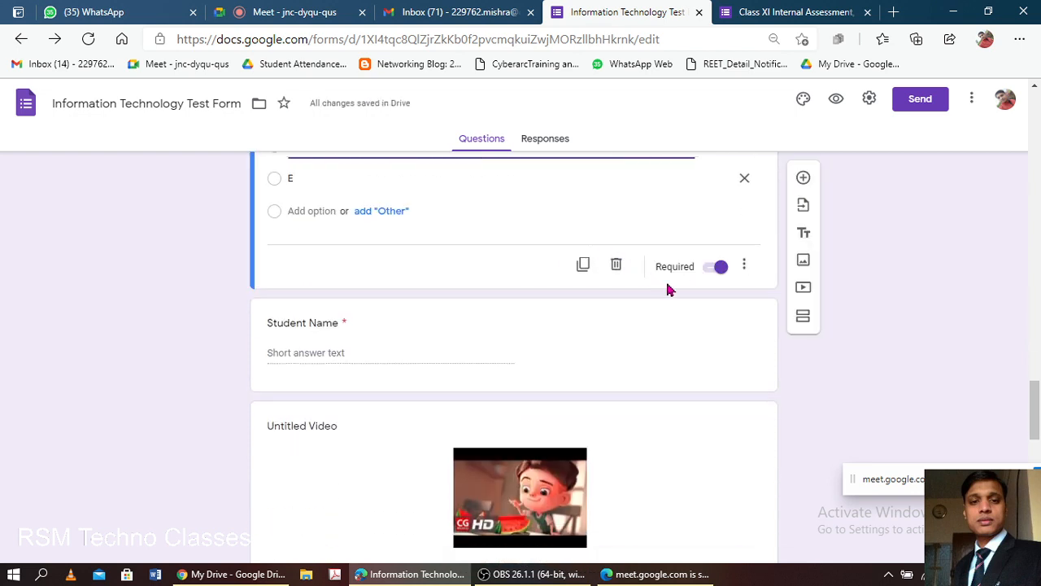
left_click(709, 270)
Make the Contact No. question at the end of the first section optional.
scroll(567, 280, "down", 1)
scroll(568, 281, "down", 3)
scroll(564, 279, "up", 2)
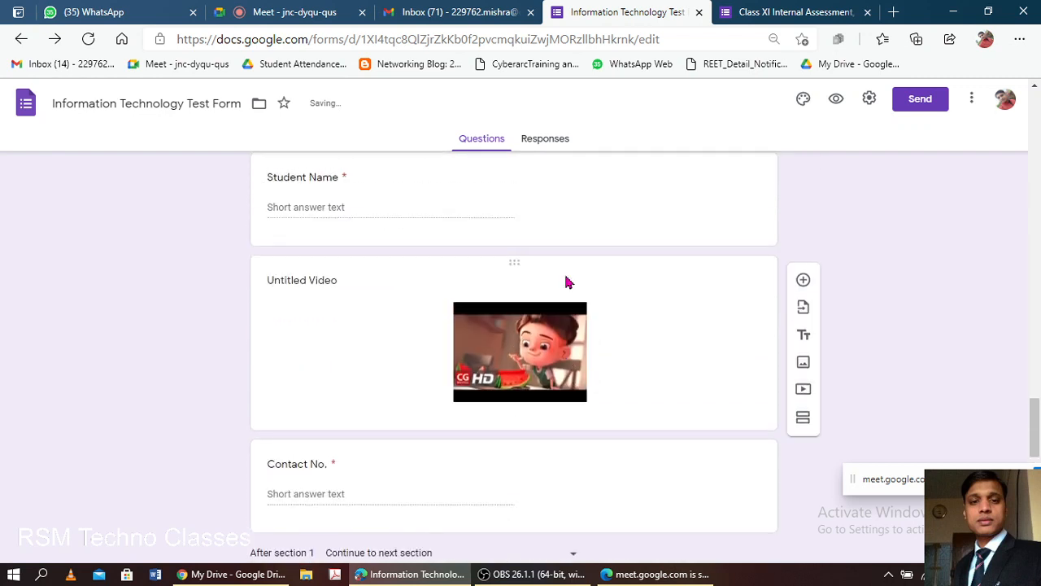
scroll(647, 332, "down", 2)
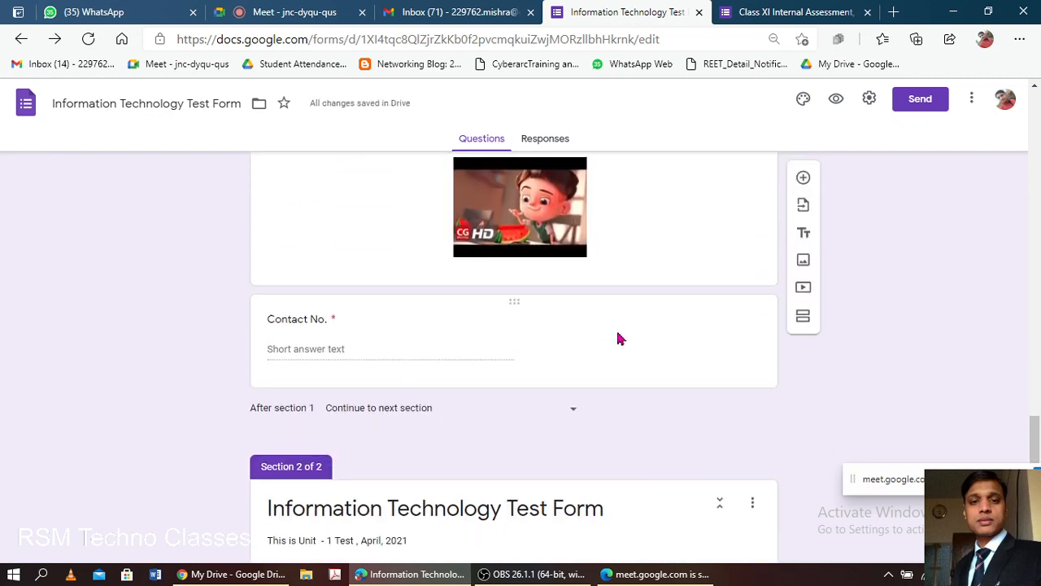
left_click(617, 339)
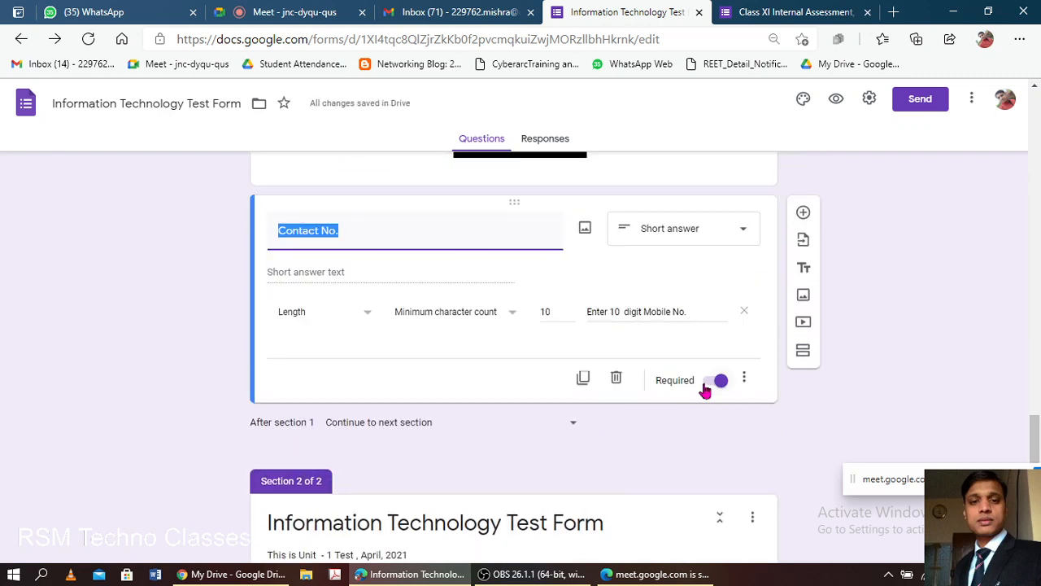
left_click(711, 381)
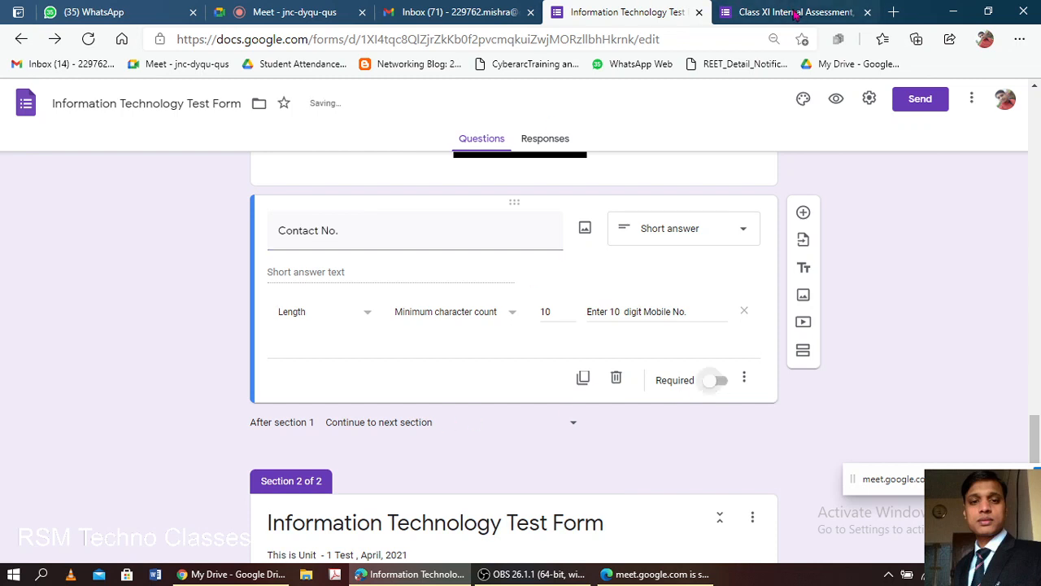
Switch to the live Class XI Internal Assessment form and try to continue past its first page without answering.
left_click(796, 12)
left_click(710, 39)
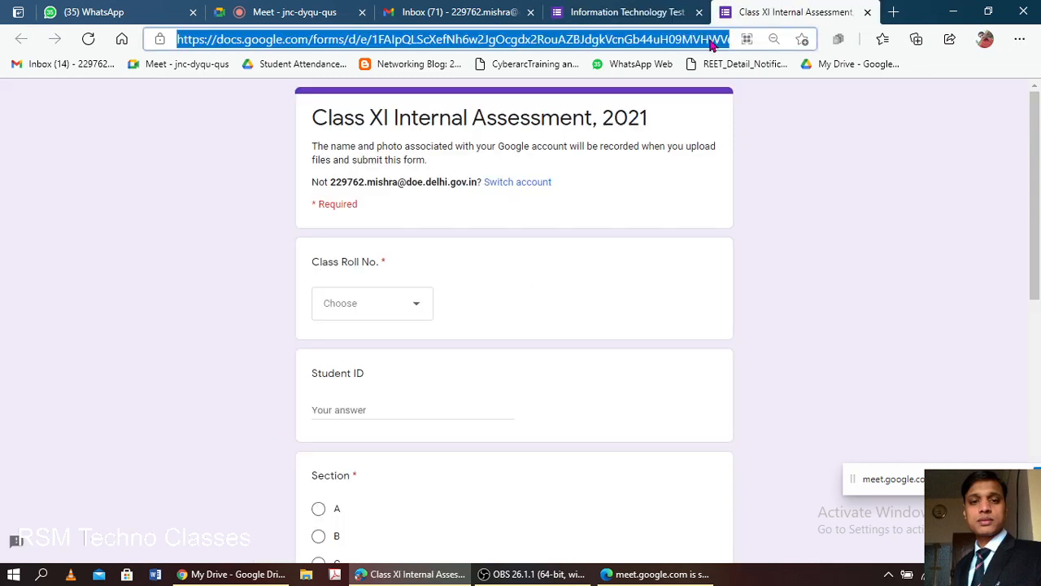
scroll(650, 236, "down", 8)
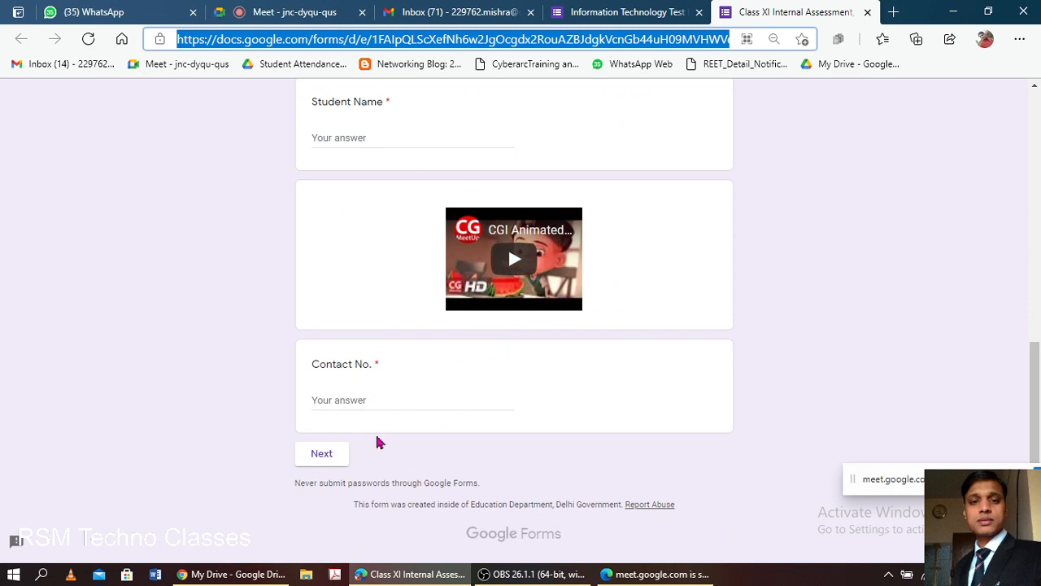
left_click(322, 467)
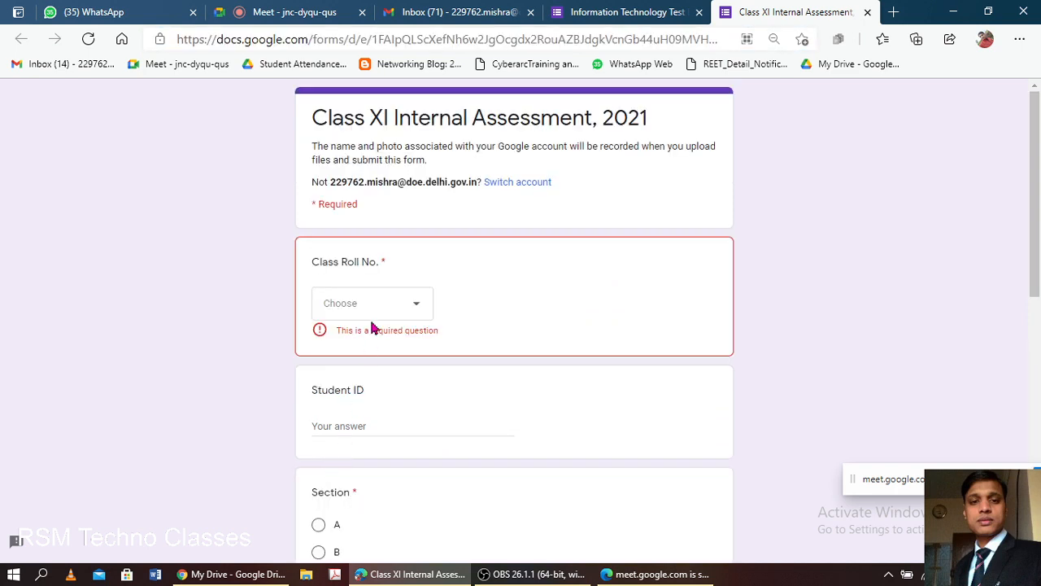
Reload the live form and try again to continue to its second page with all answers blank.
left_click(722, 39)
key("Return")
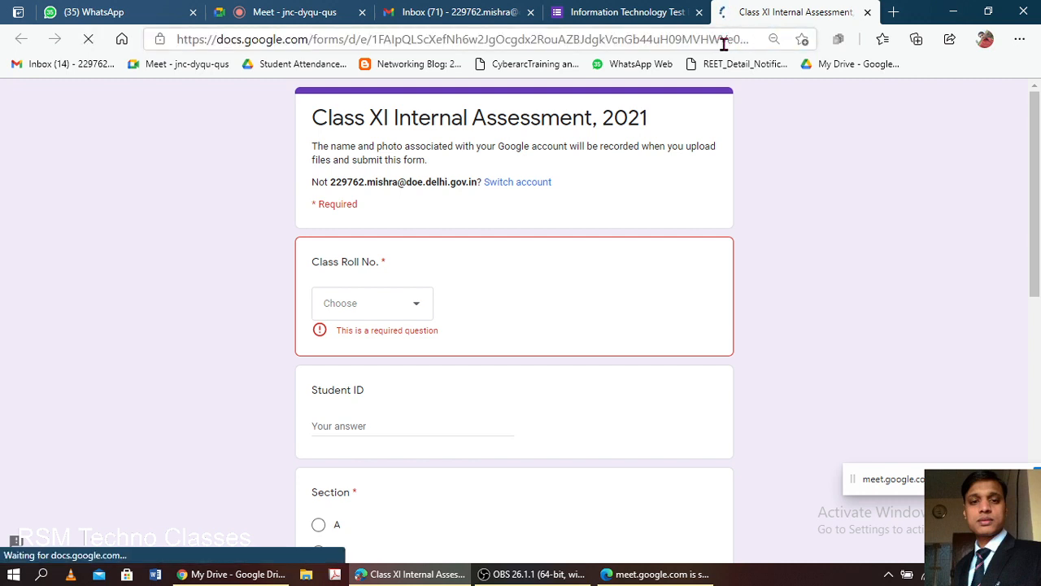
scroll(443, 256, "down", 7)
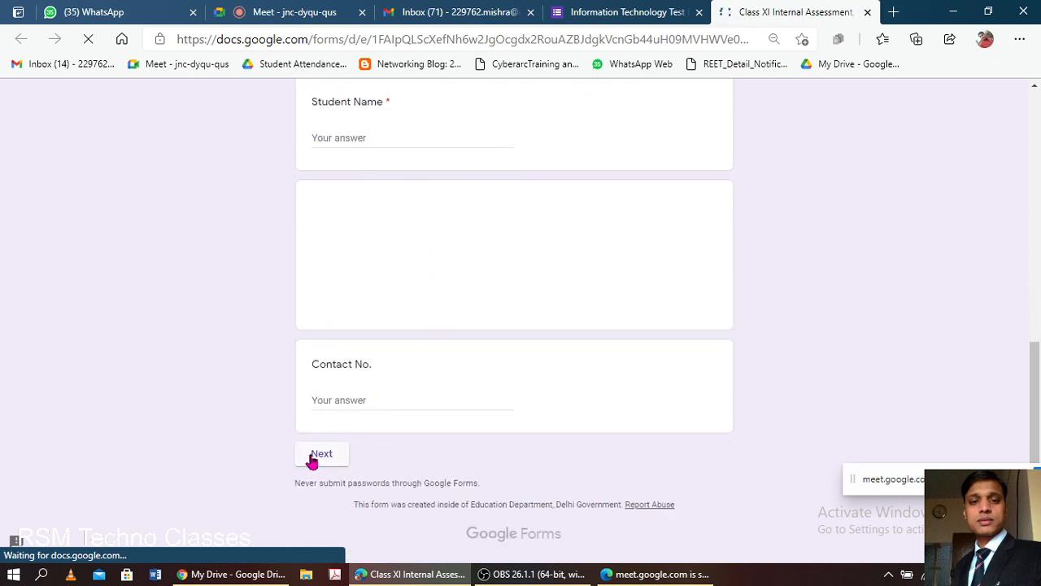
left_click(314, 457)
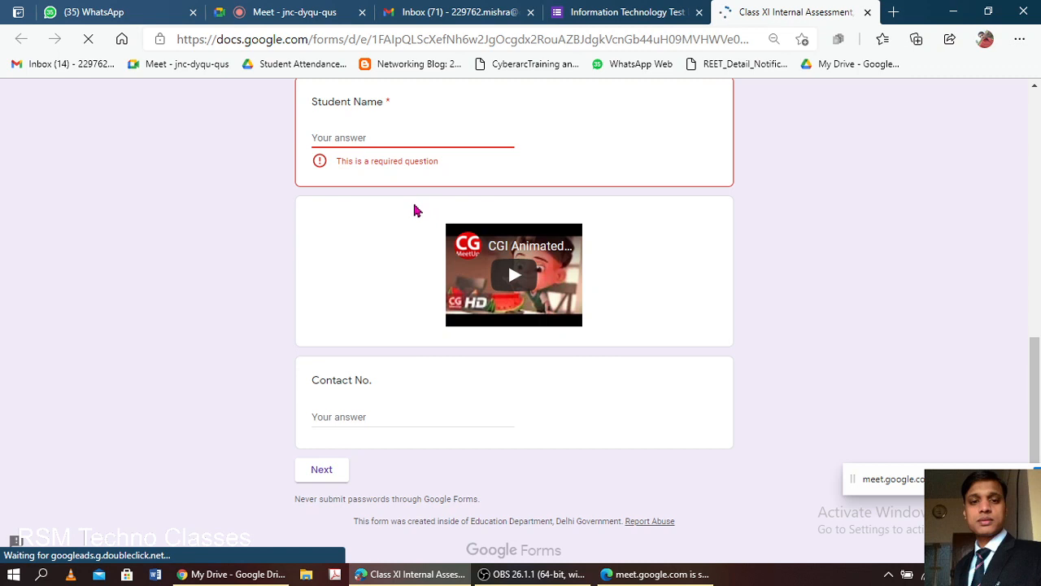
scroll(413, 211, "up", 1)
Return to the form editor and make the Student Name question optional.
left_click(613, 12)
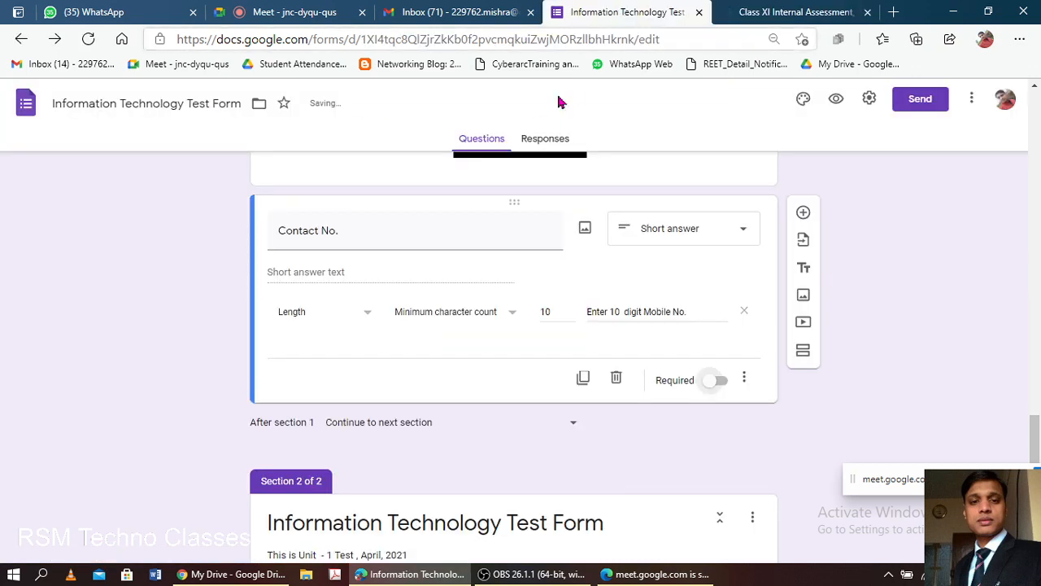
scroll(462, 366, "up", 3)
scroll(458, 366, "up", 3)
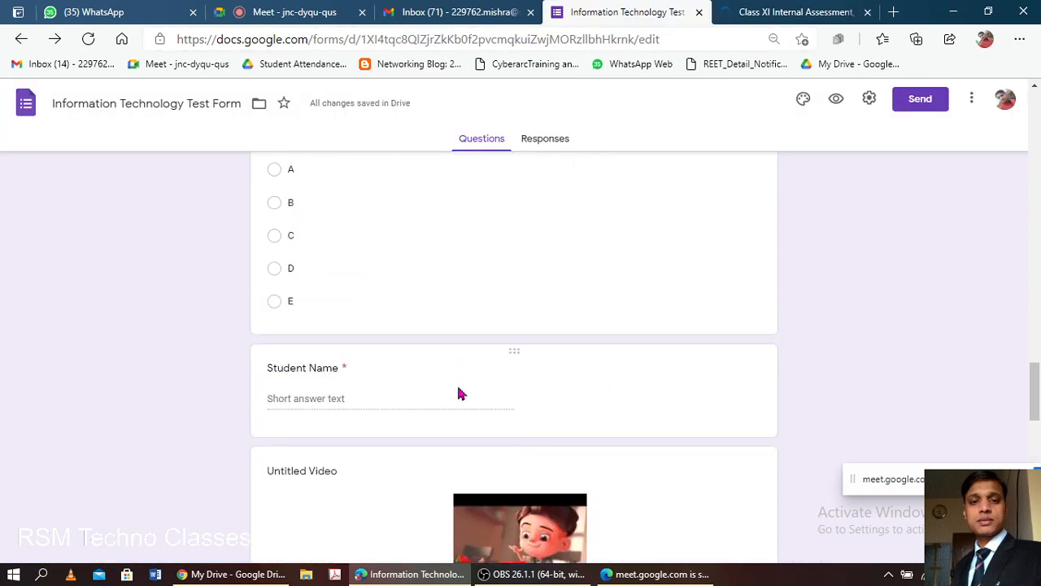
left_click(651, 397)
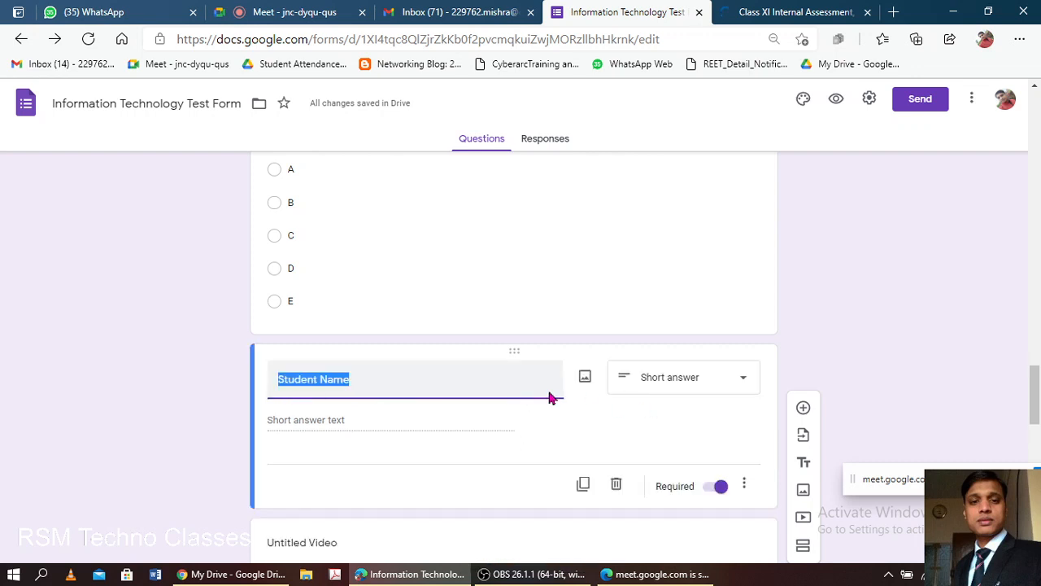
left_click(710, 491)
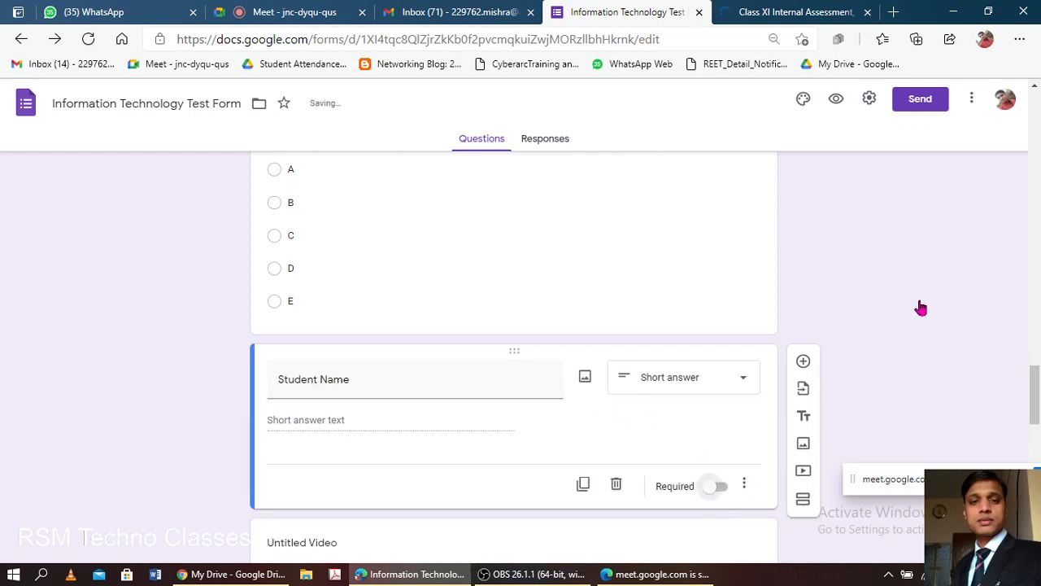
Reload the live form with the updated Student Name setting and continue to its second page.
left_click(786, 12)
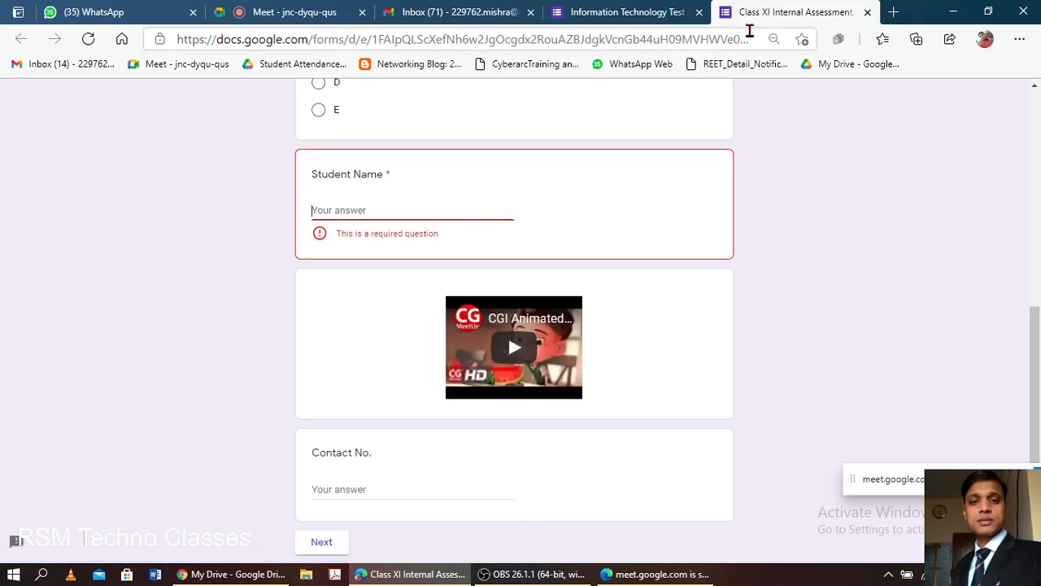
left_click(743, 38)
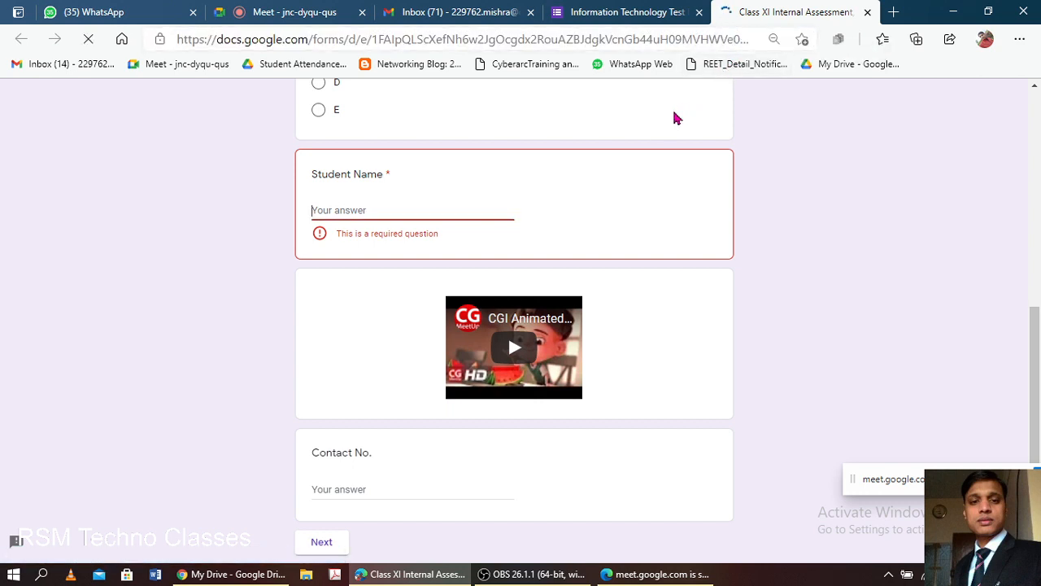
scroll(616, 305, "down", 1)
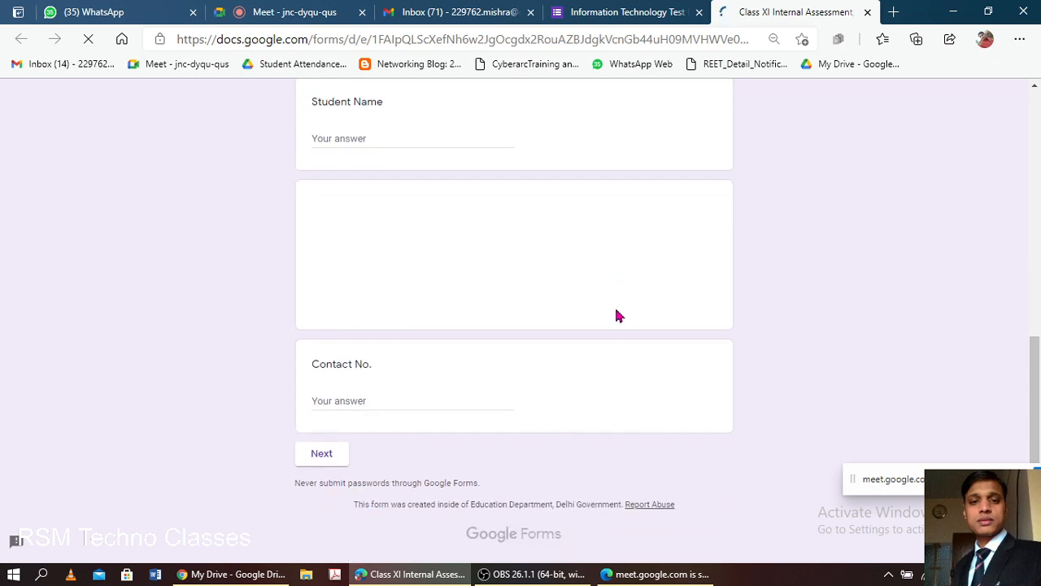
left_click(322, 457)
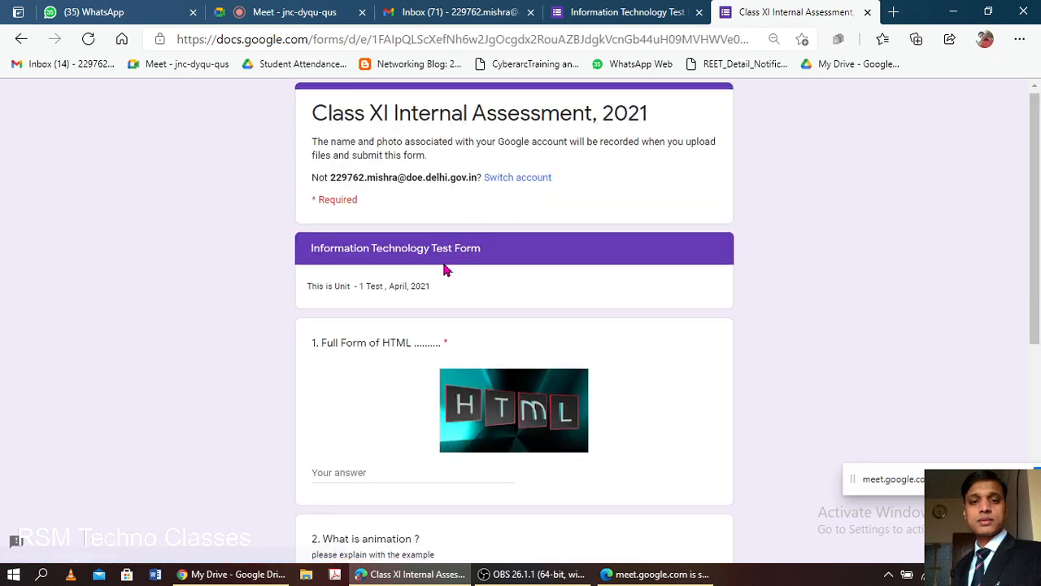
Start adding a file to the "3. Upload the image" question in the live form.
scroll(444, 275, "down", 5)
scroll(444, 274, "down", 1)
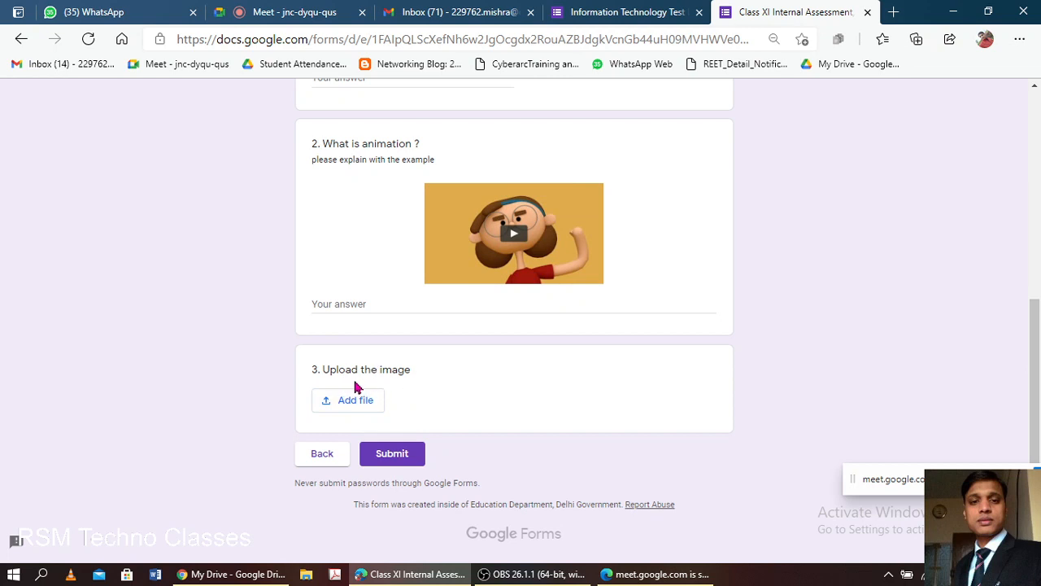
left_click(349, 404)
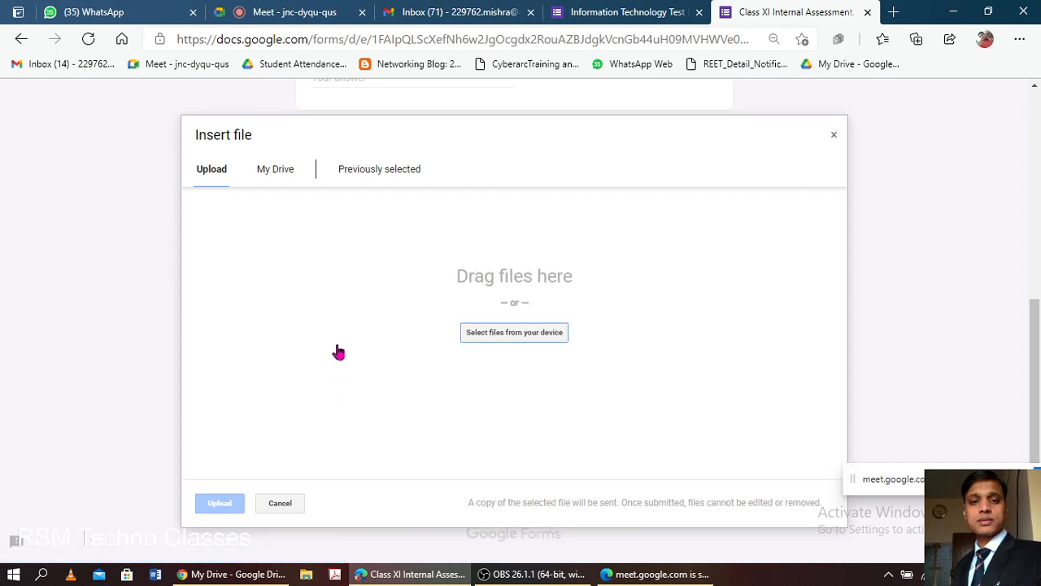
Examine the allowed file types and upload limits of the "3. Upload the image" question in the form editor.
left_click(597, 11)
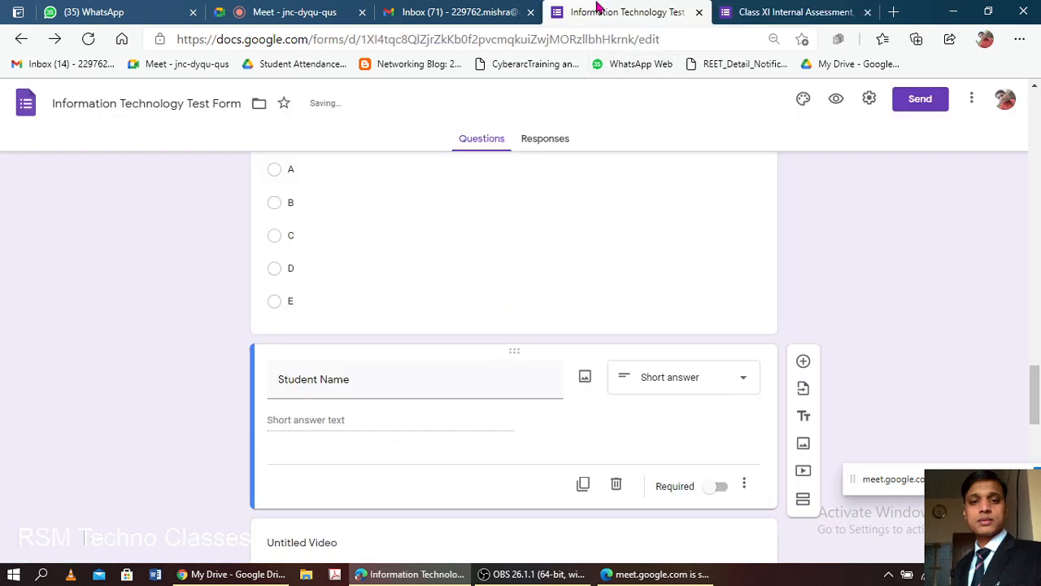
scroll(399, 407, "down", 8)
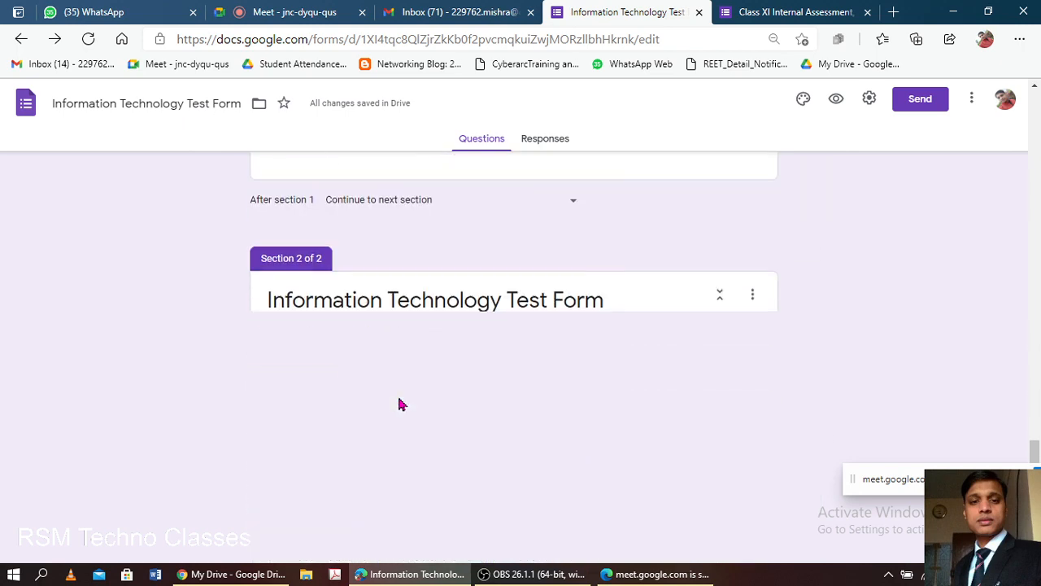
scroll(399, 404, "up", 2)
scroll(399, 405, "down", 5)
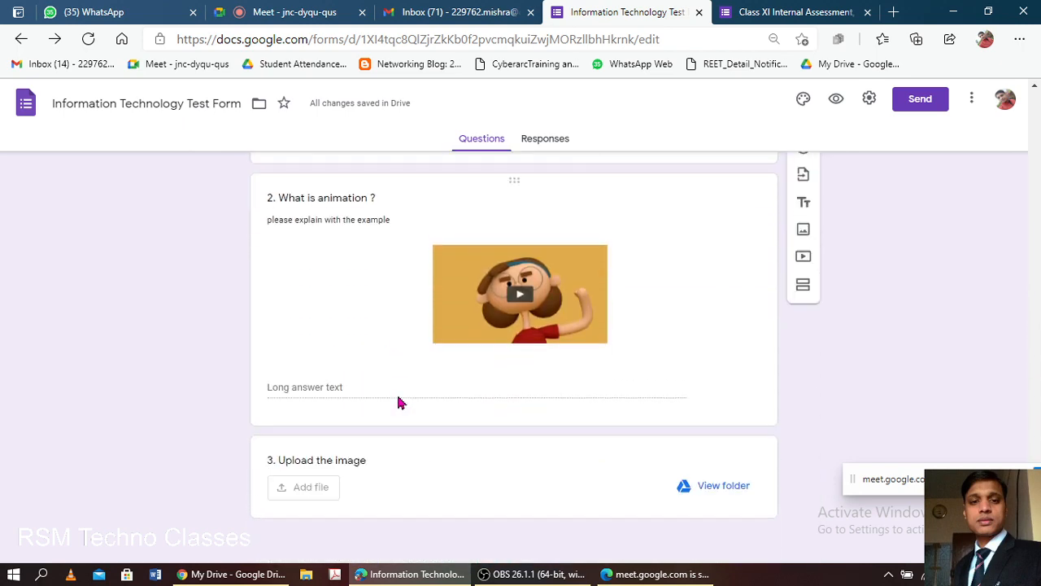
left_click(391, 466)
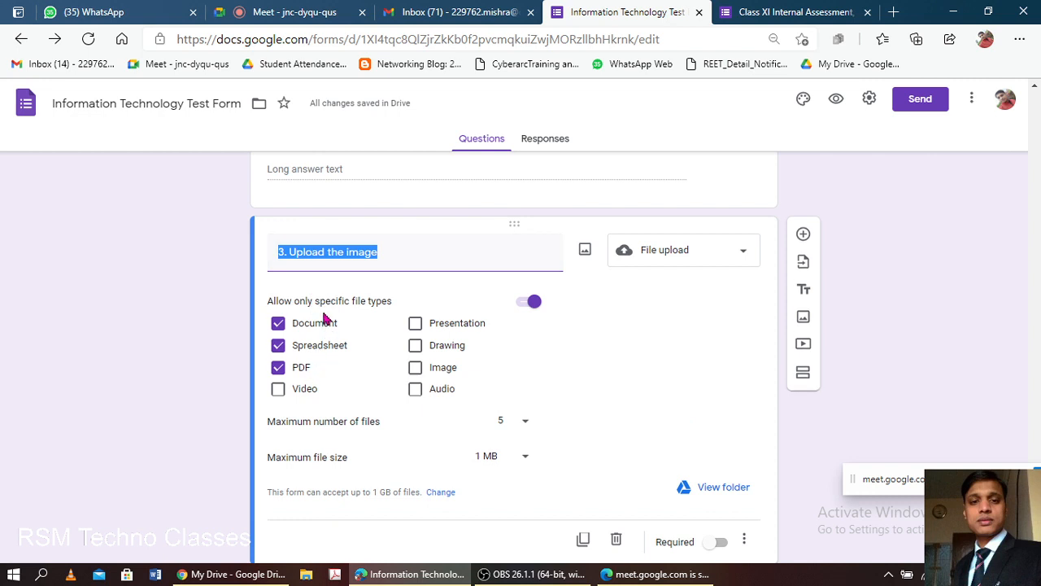
Browse the Desktop for uploadable files for the "3. Upload the image" question in the live form, checking the file type filter.
left_click(789, 13)
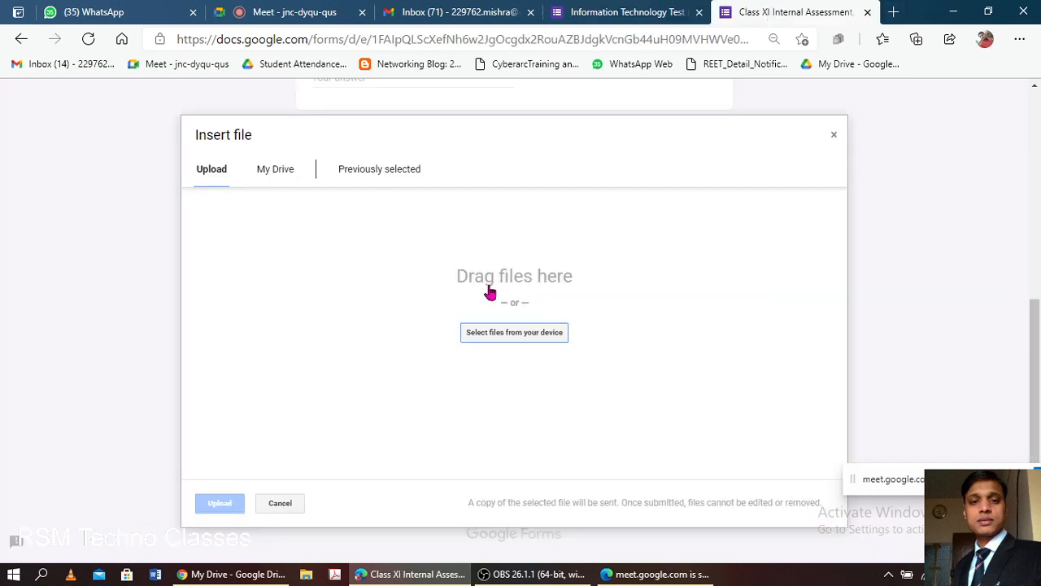
left_click(515, 335)
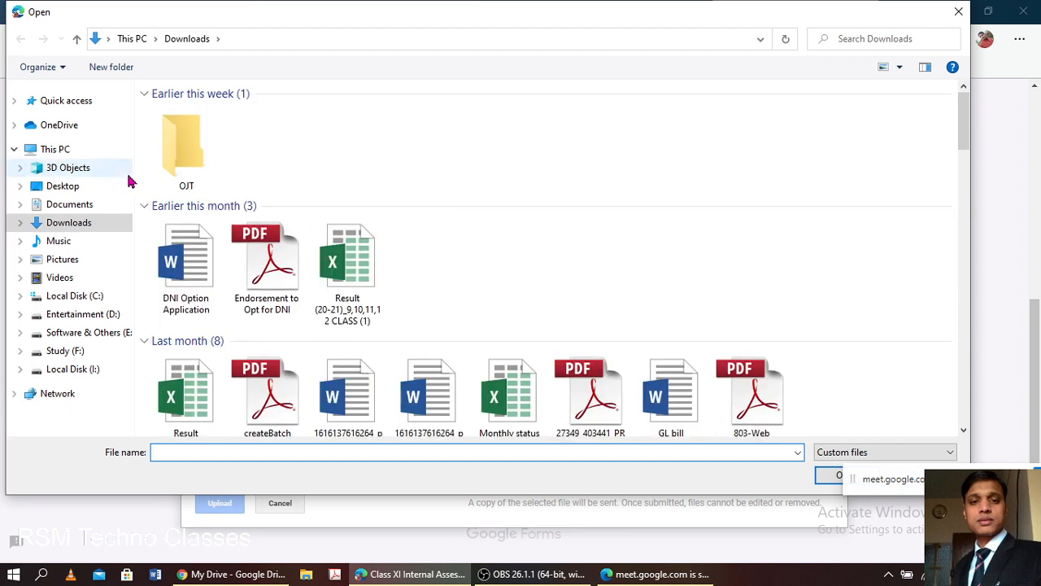
left_click(79, 188)
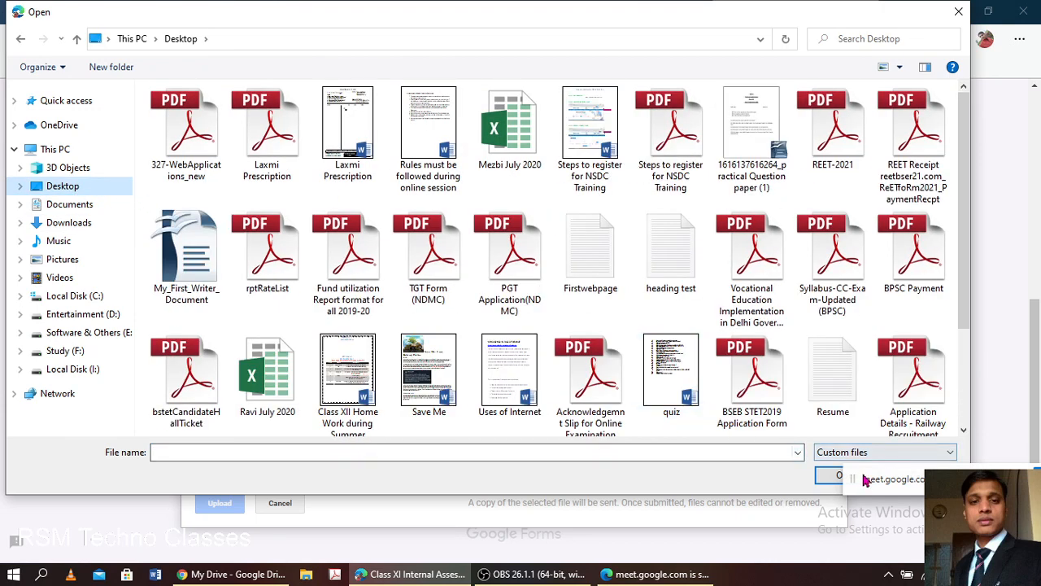
left_click_drag(865, 480, 896, 521)
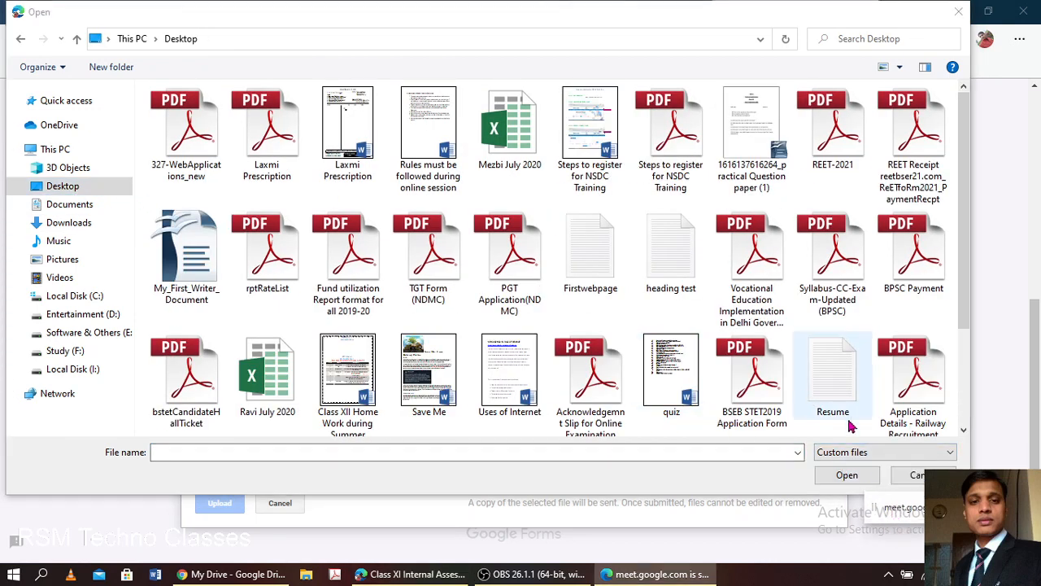
left_click(864, 453)
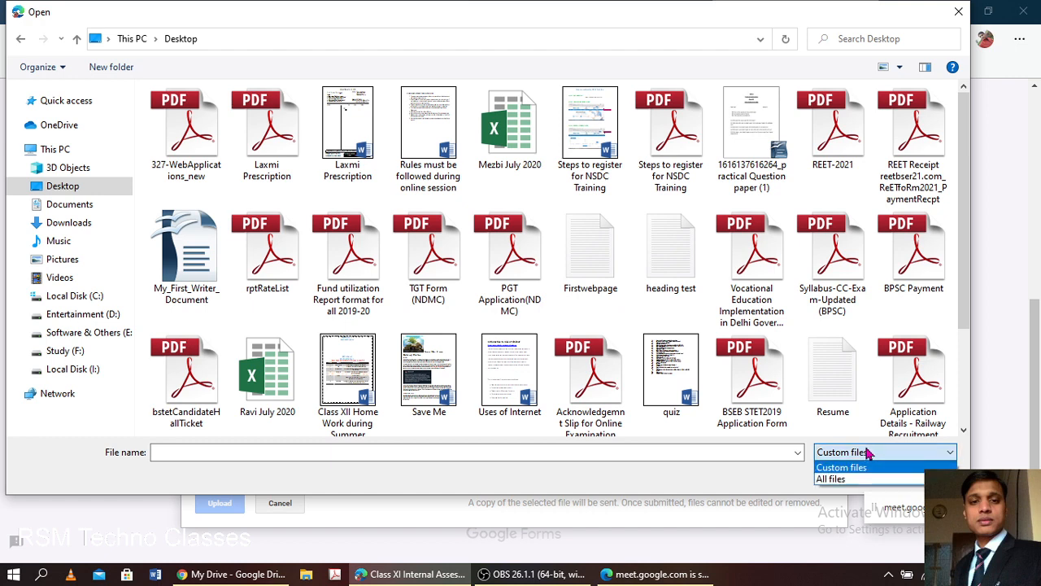
left_click(867, 453)
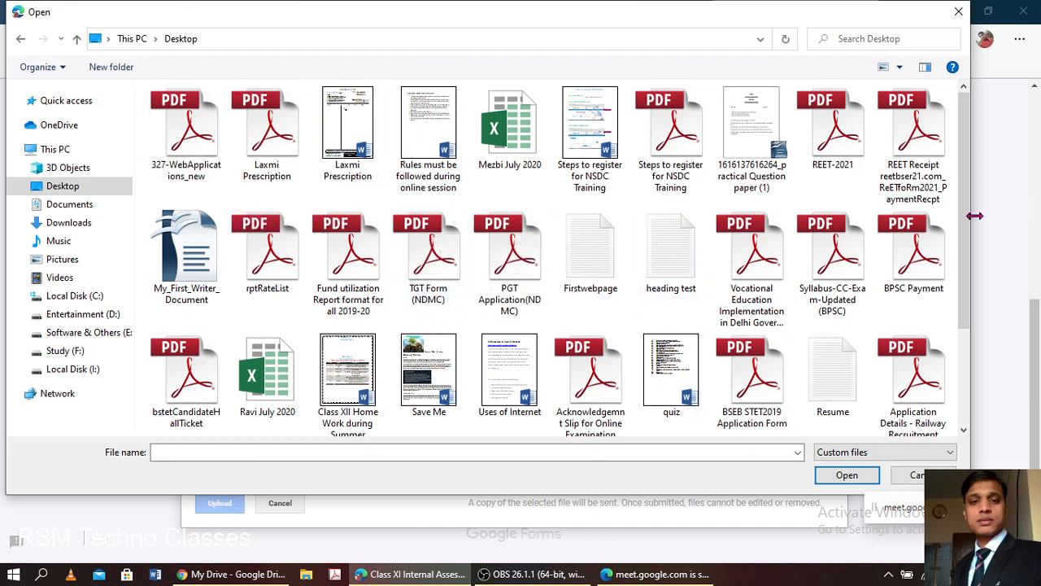
left_click_drag(975, 215, 970, 340)
left_click_drag(972, 365, 965, 176)
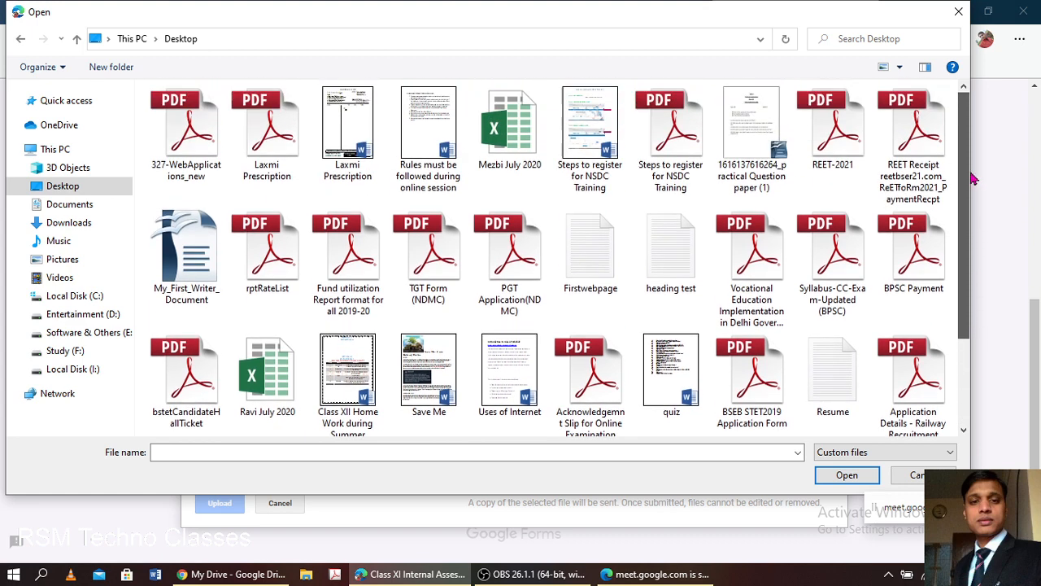
Show all file types and try to add the Desktop image "download" to the upload question, closing the file insertion window.
left_click(876, 454)
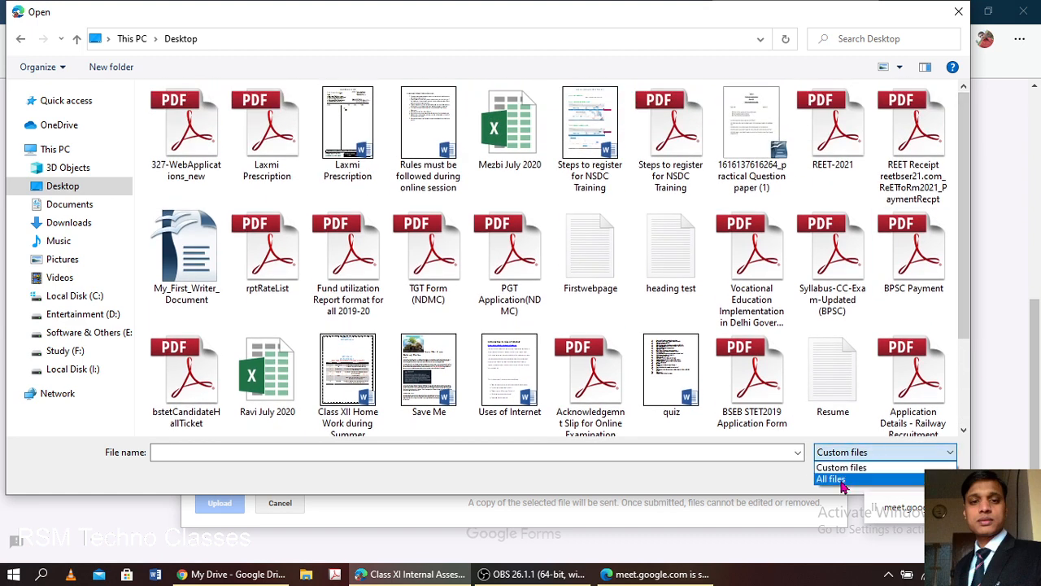
left_click(846, 478)
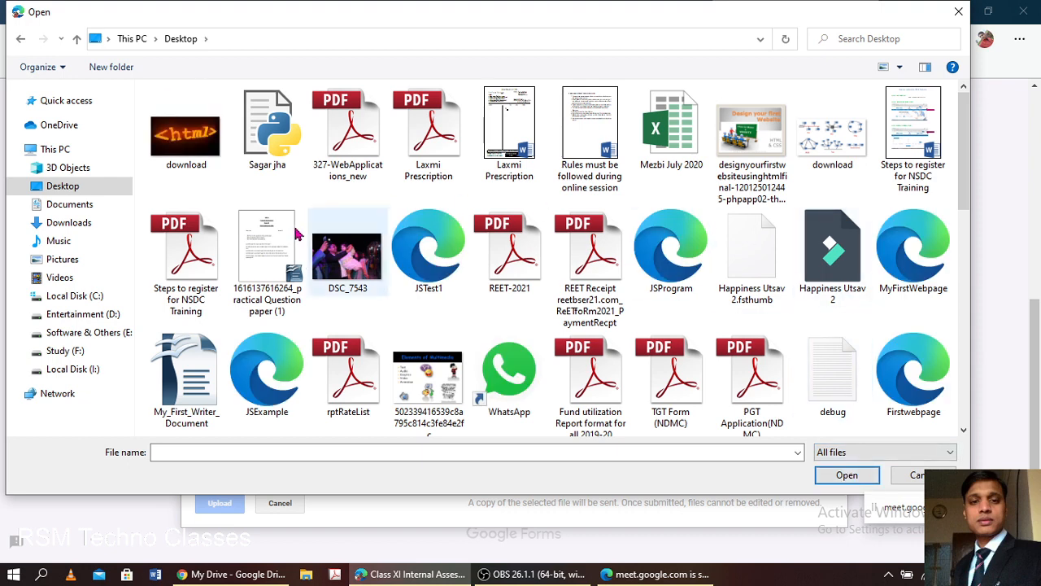
left_click(204, 144)
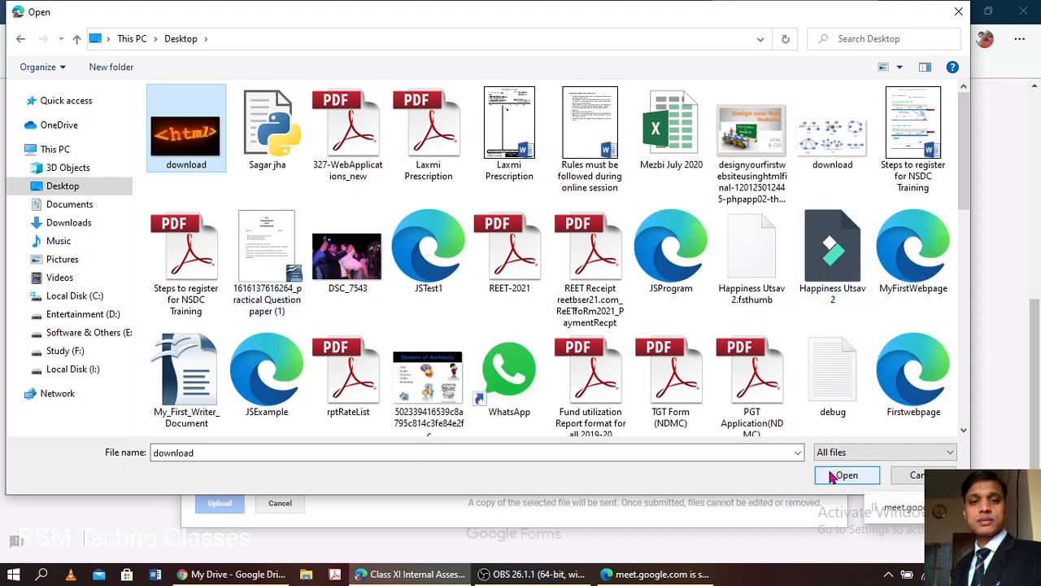
left_click(842, 475)
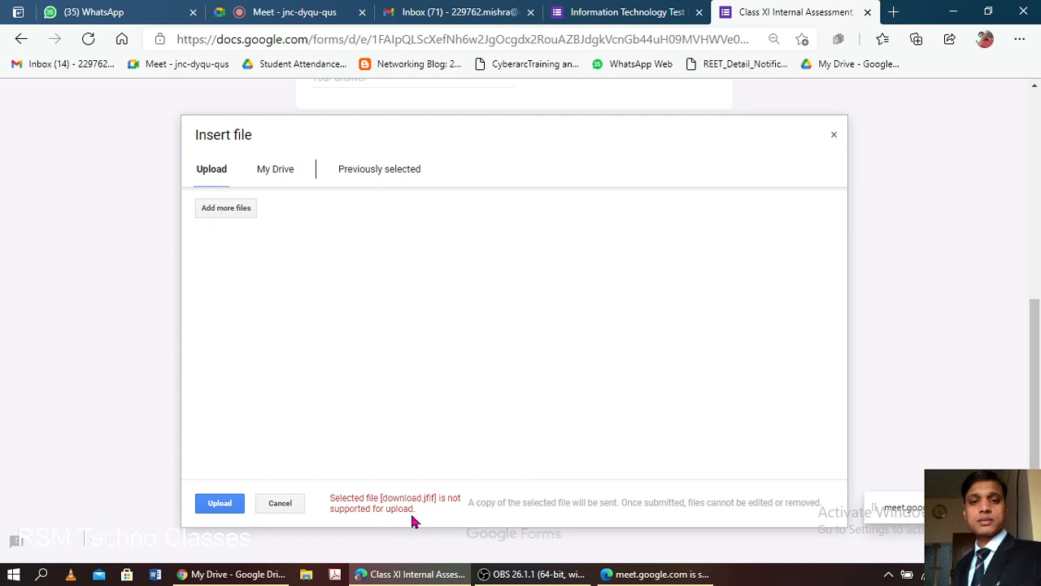
left_click(834, 138)
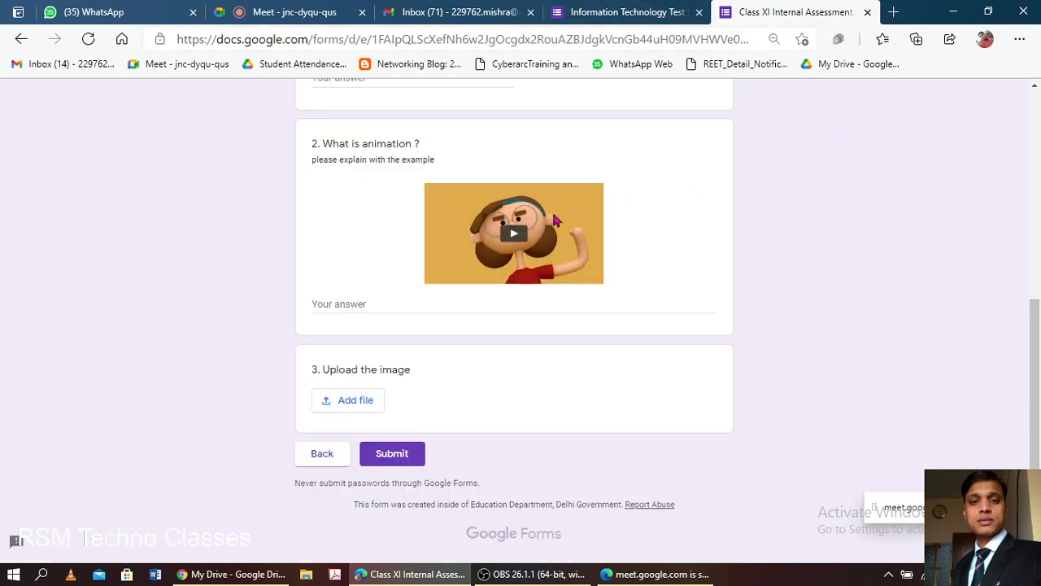
Clear the Document, Spreadsheet and PDF types for "3. Upload the image" in the editor, turn off its file type restriction and open its response folder.
left_click(592, 11)
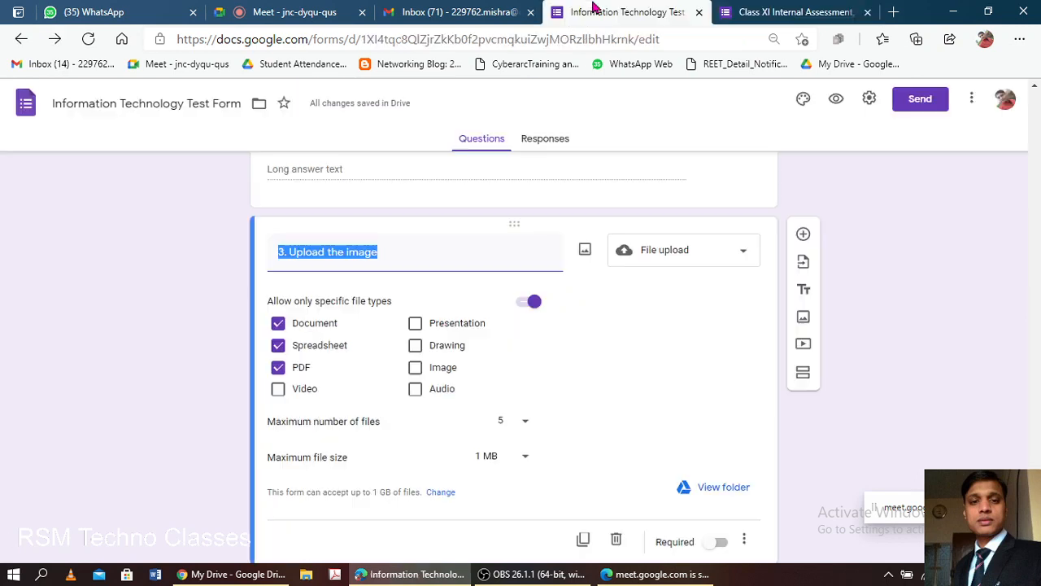
left_click(279, 324)
left_click(278, 345)
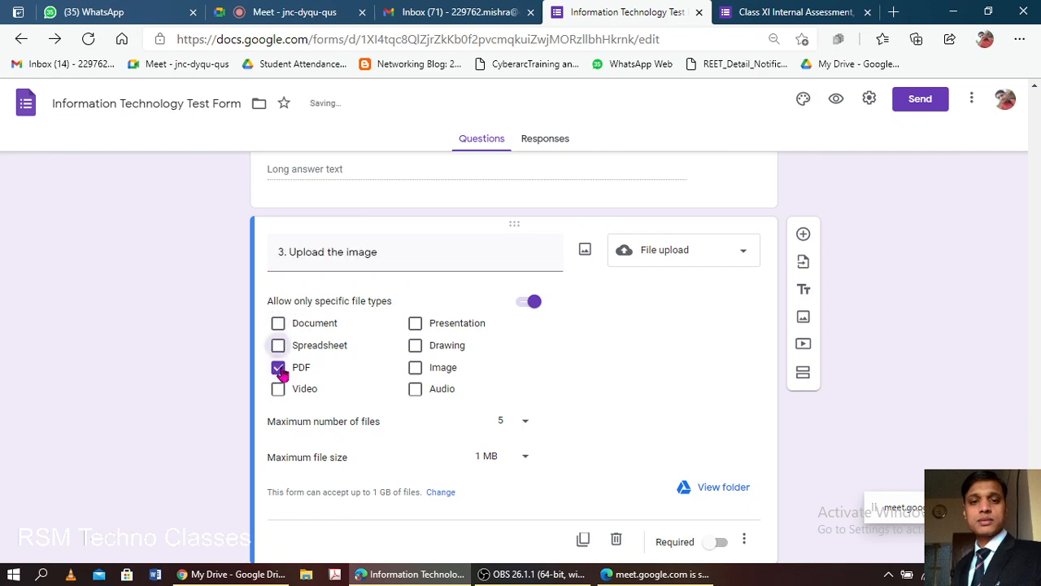
left_click(278, 368)
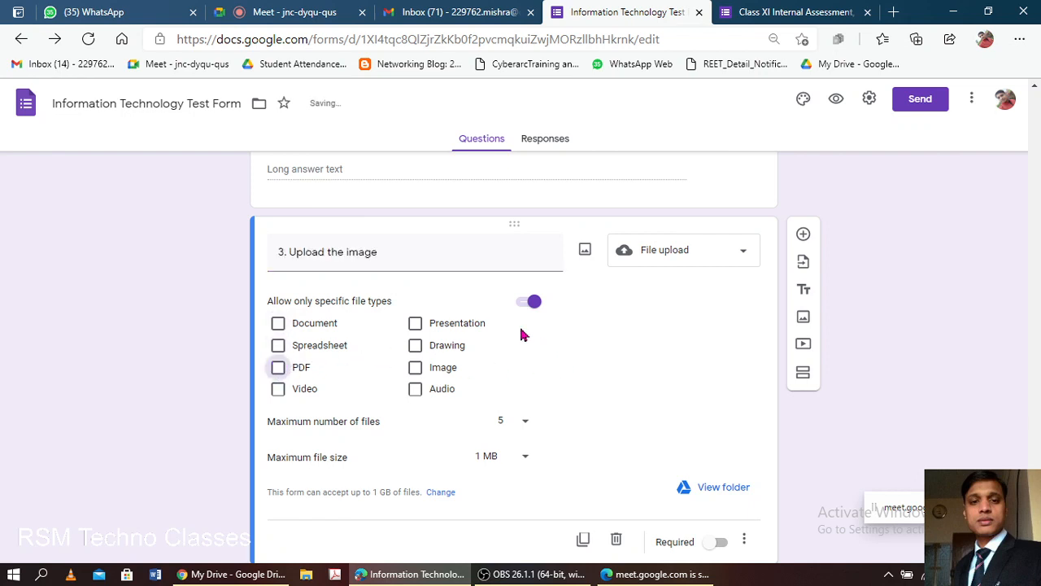
left_click(525, 301)
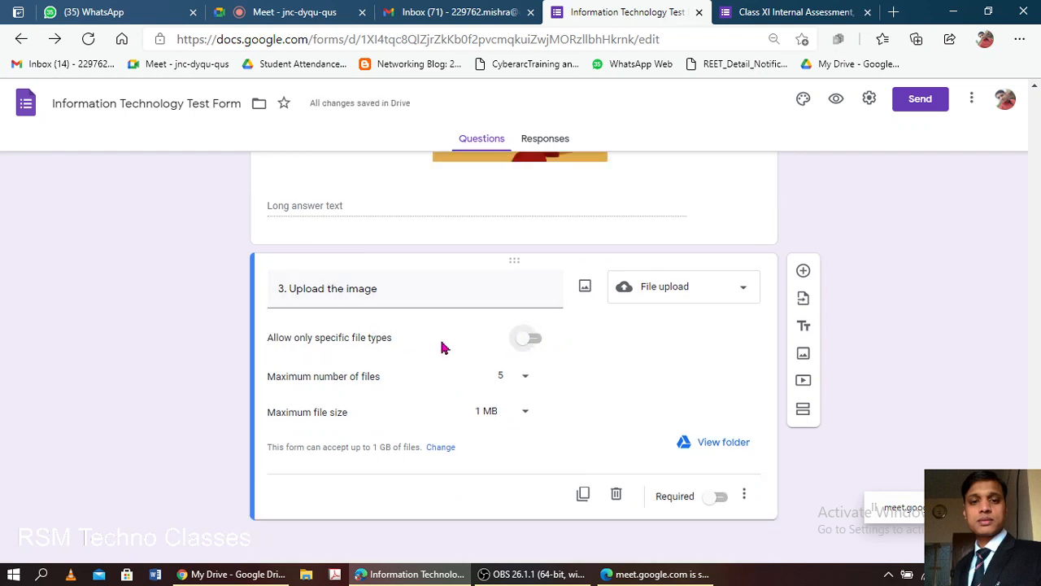
left_click(724, 448)
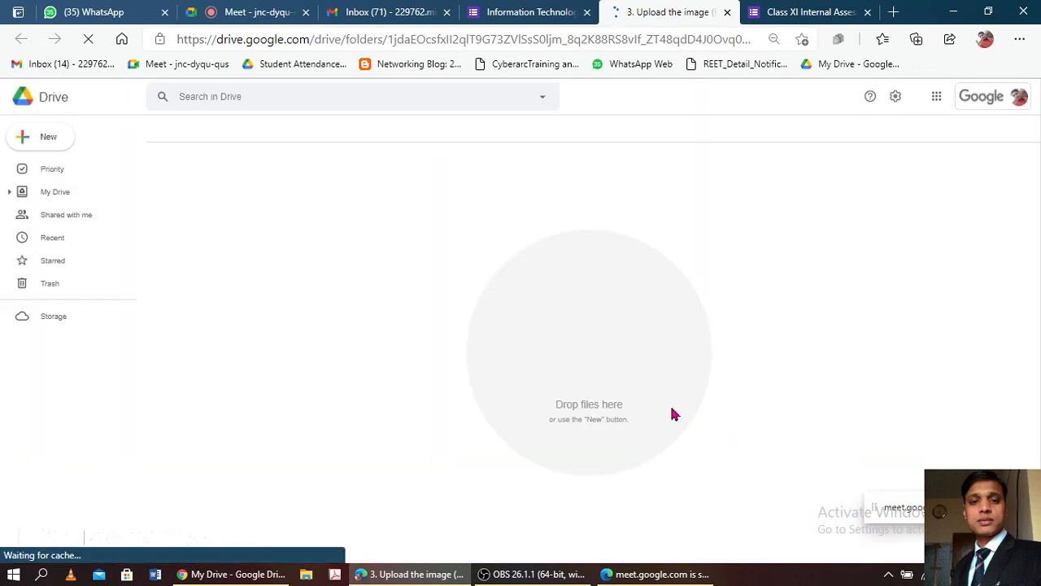
Browse the Desktop files offered for the image upload question in the live form without choosing one.
left_click(799, 13)
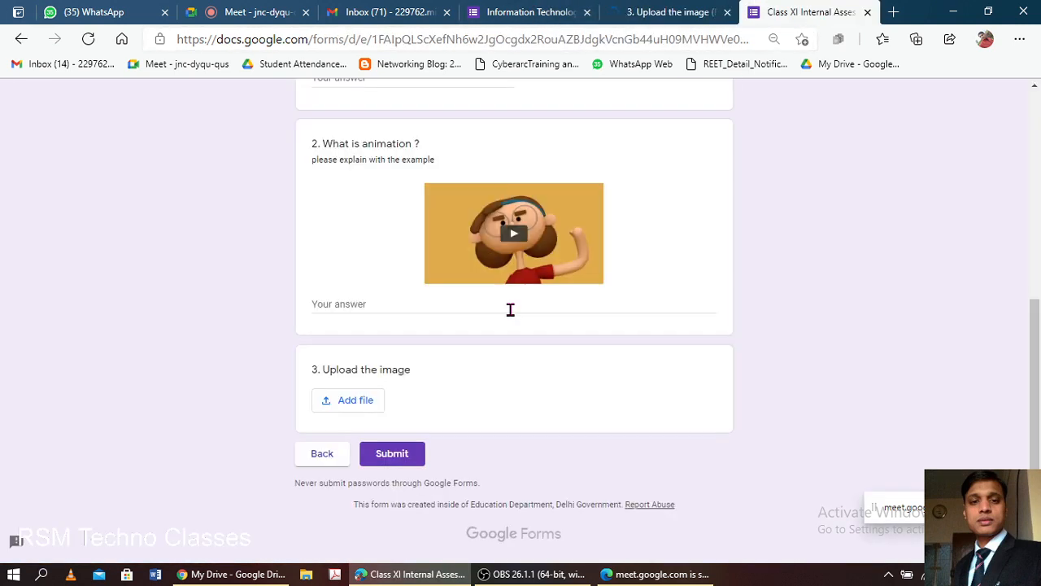
left_click(352, 406)
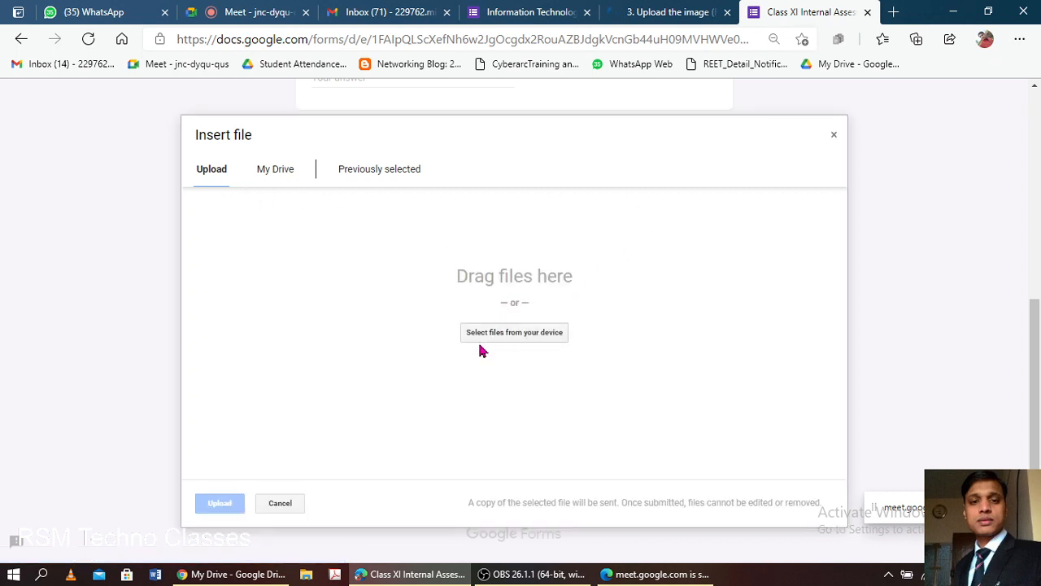
left_click(479, 344)
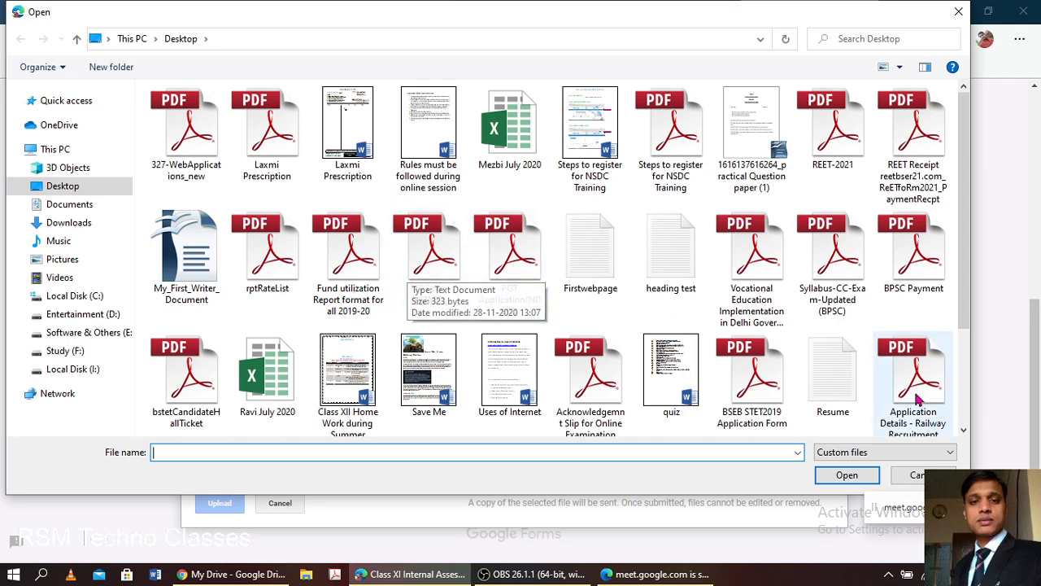
mouse_move(967, 307)
left_mouse_down()
mouse_move(961, 426)
mouse_move(967, 324)
left_mouse_up()
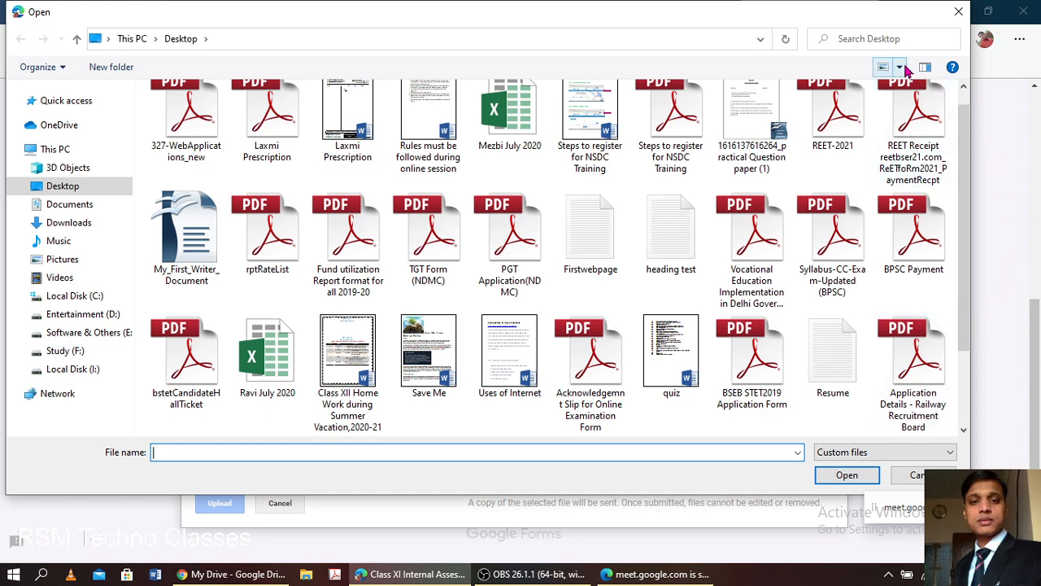
left_click(958, 11)
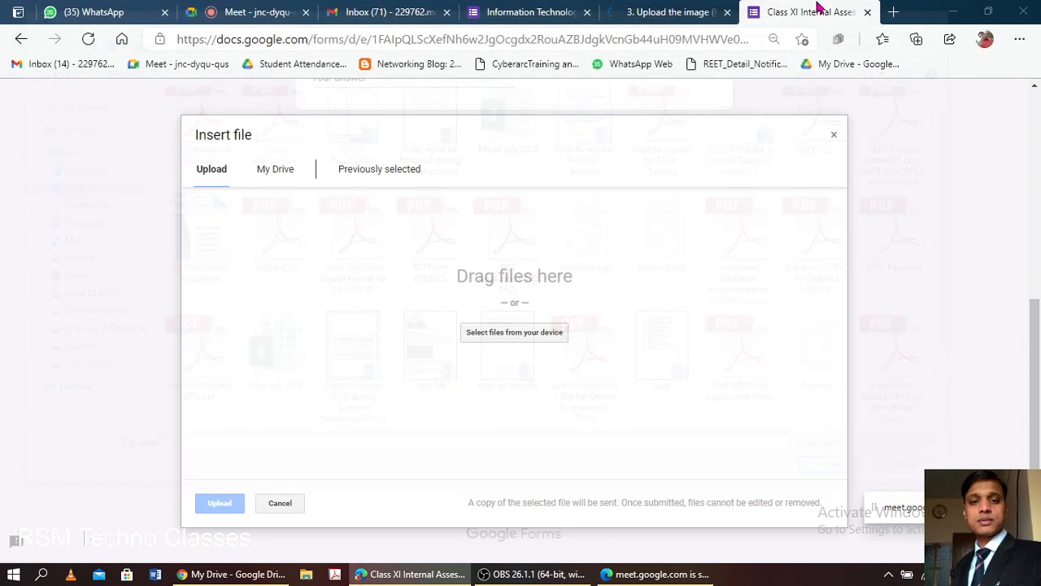
Recheck the upload question's settings in the form editor and reload the live form.
left_click(641, 11)
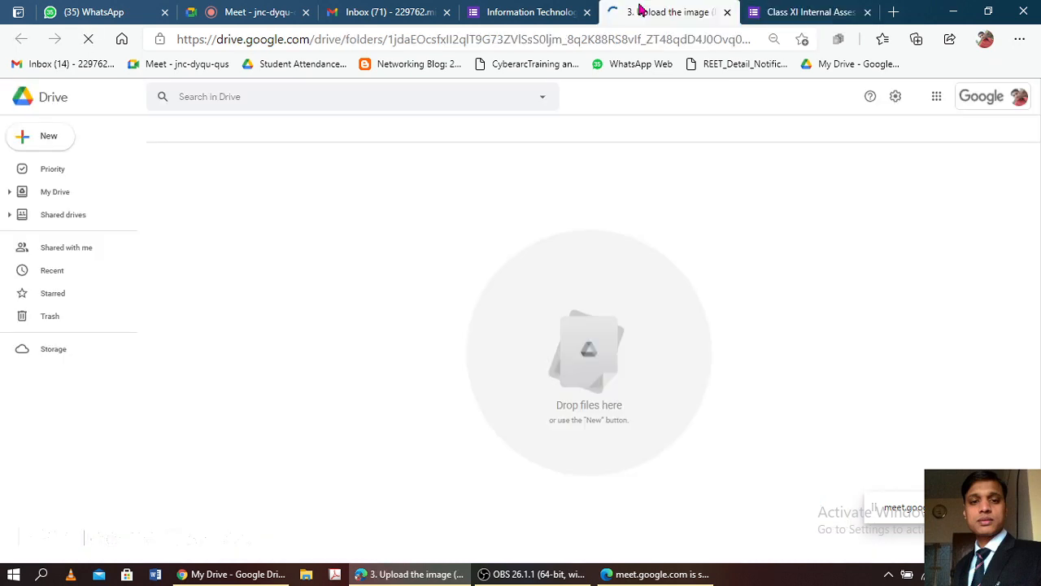
left_click(527, 12)
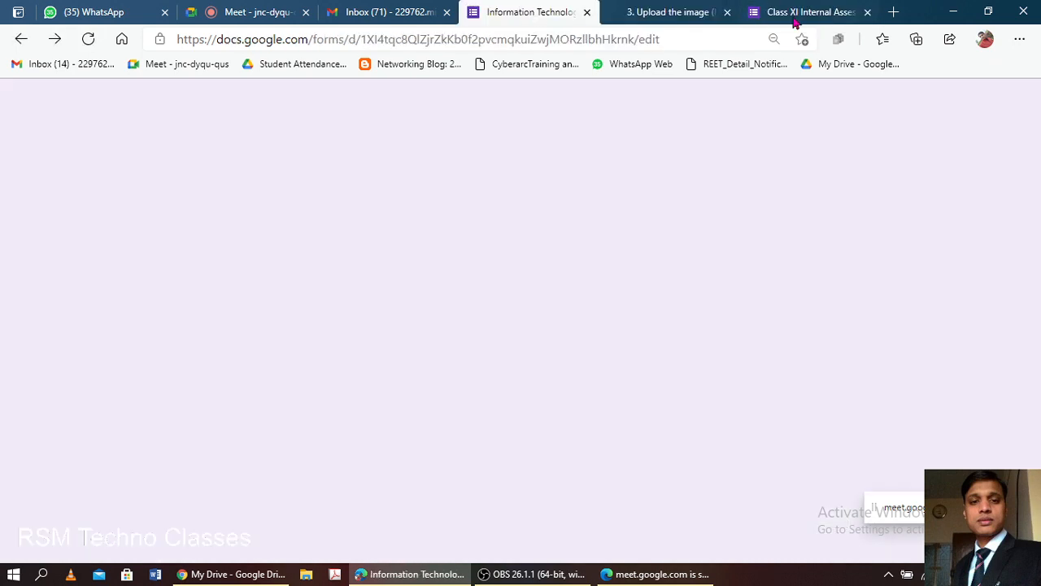
left_click(808, 15)
left_click(550, 13)
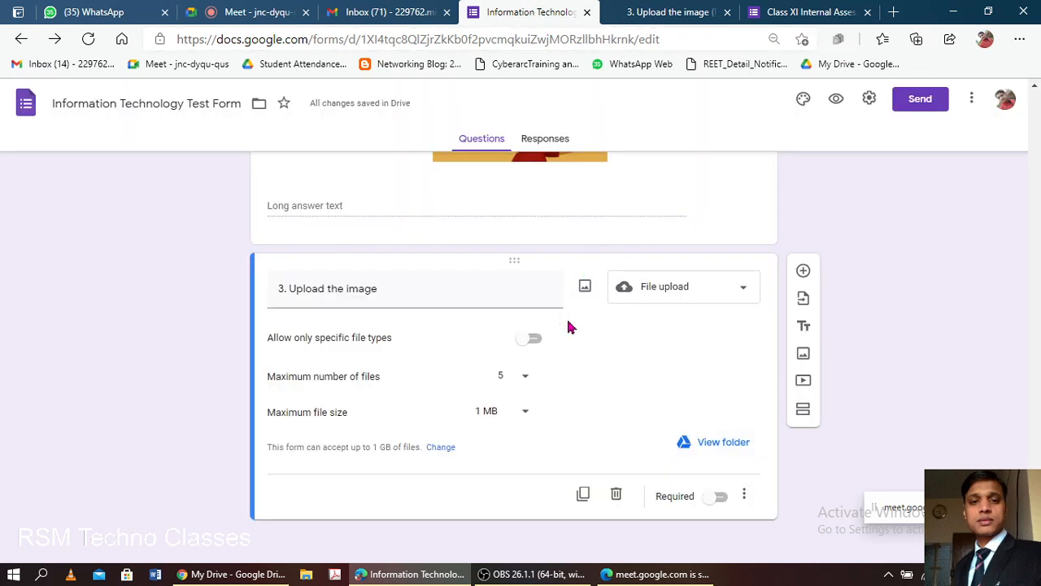
left_click(793, 15)
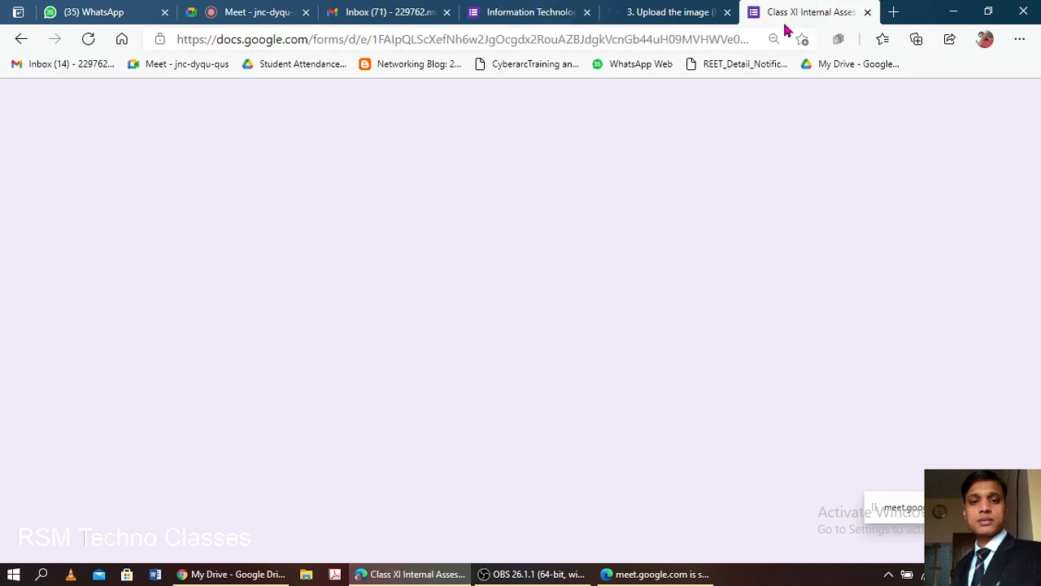
left_click(745, 39)
key("Return")
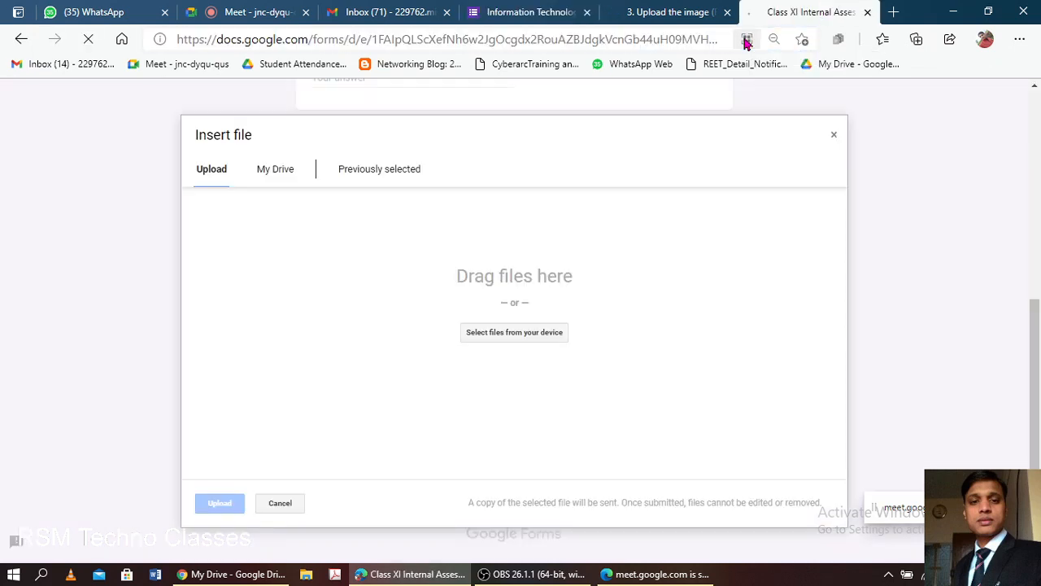
left_click(591, 122)
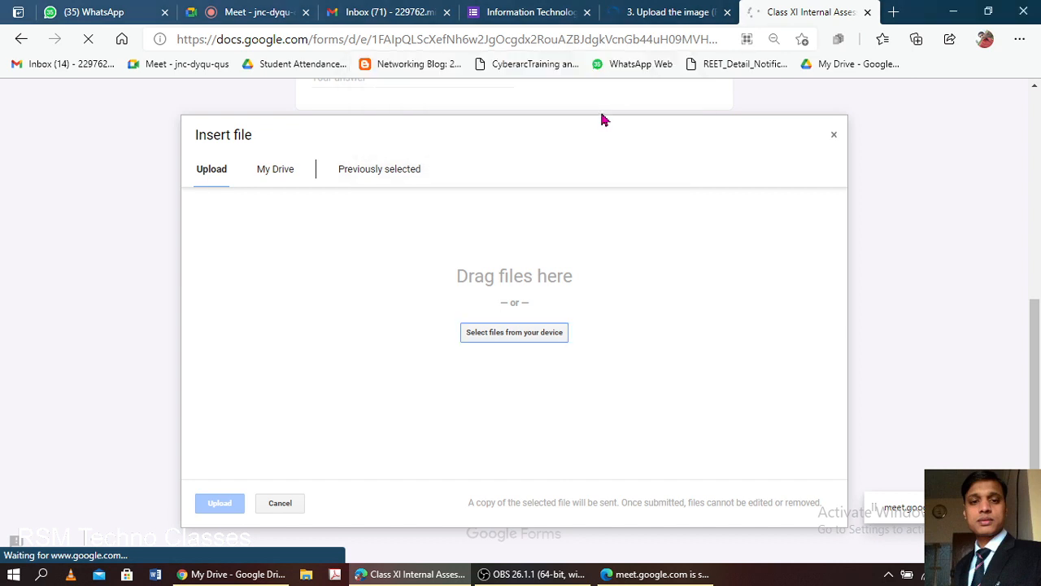
Close the live form and the Drive response folder, returning to the form editor.
left_click(644, 11)
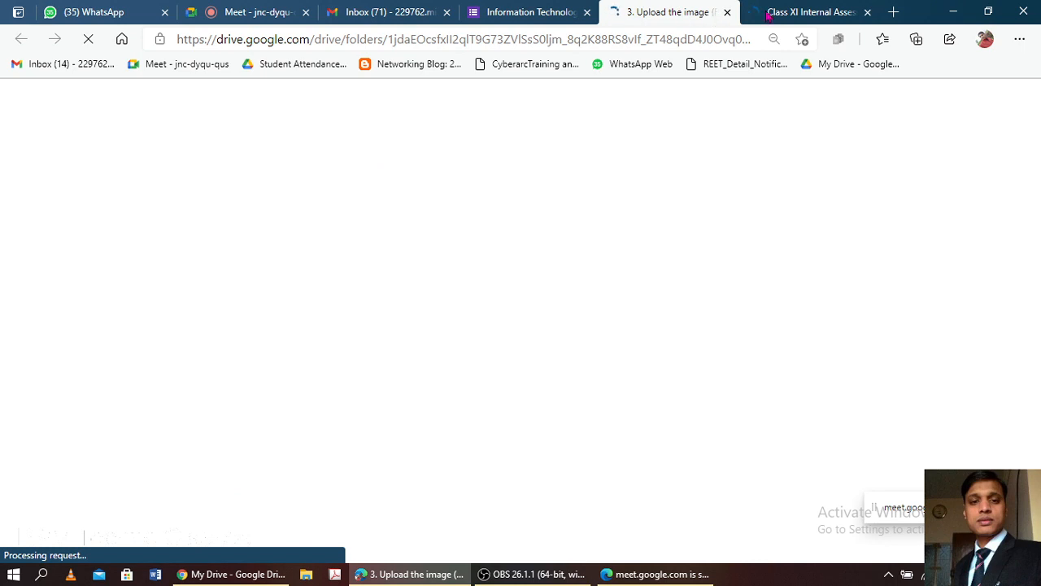
left_click(805, 12)
left_click(867, 11)
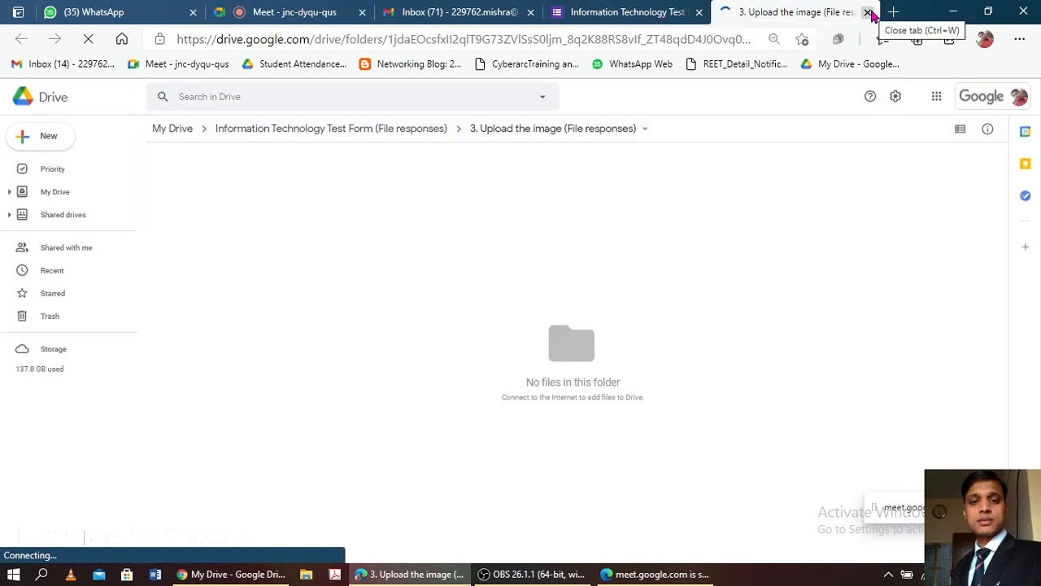
key("ctrl+w")
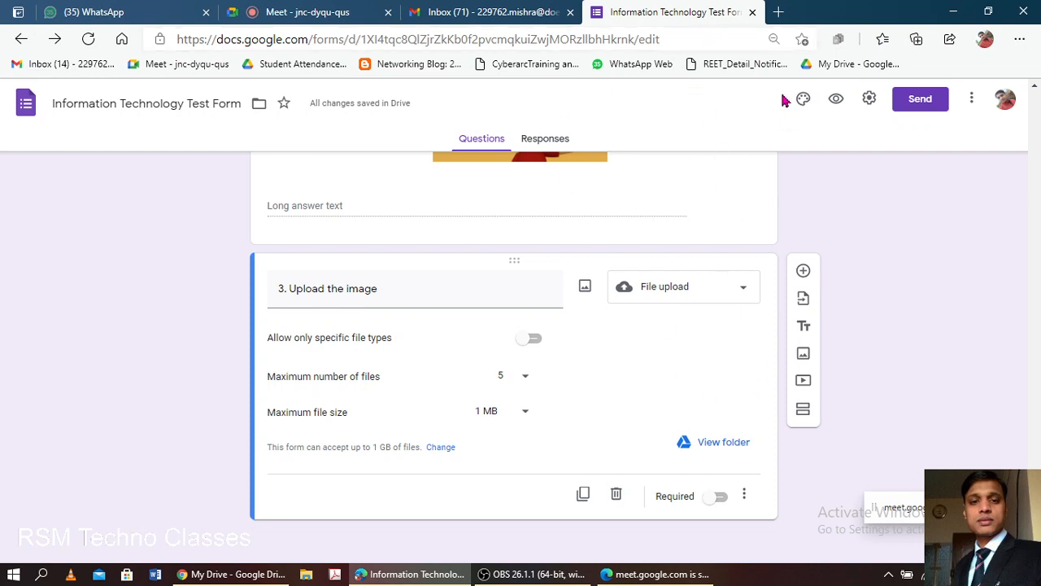
Open a fresh preview of the form and continue to "3. Upload the image" on its second page.
left_click(836, 99)
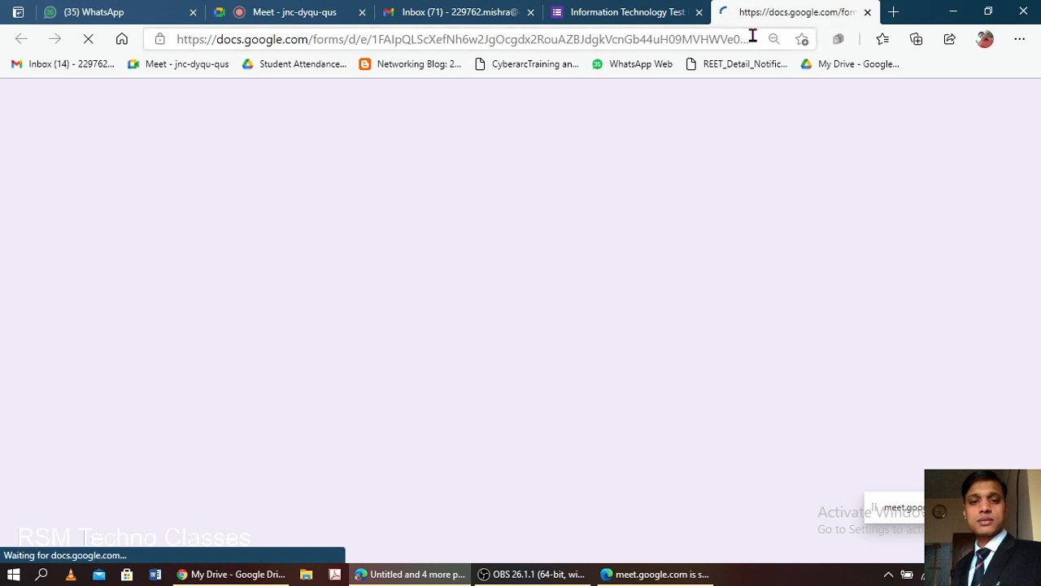
scroll(586, 296, "down", 2)
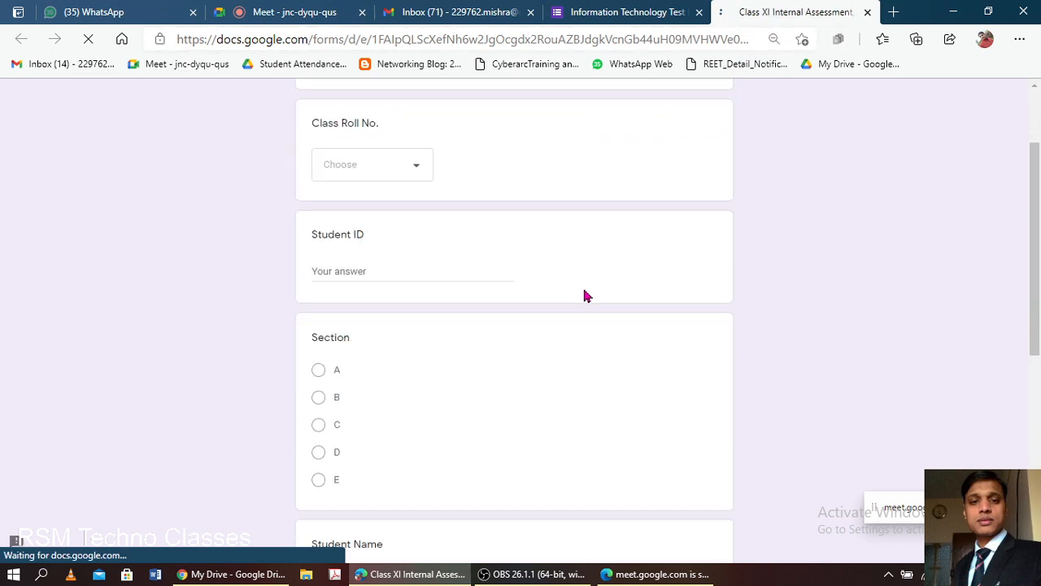
scroll(584, 296, "down", 5)
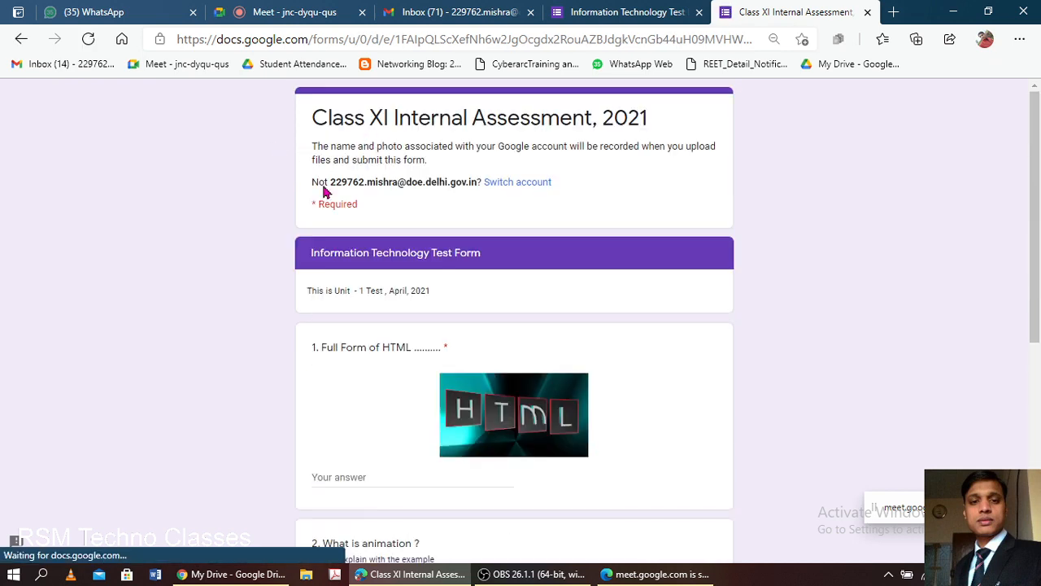
scroll(509, 332, "down", 5)
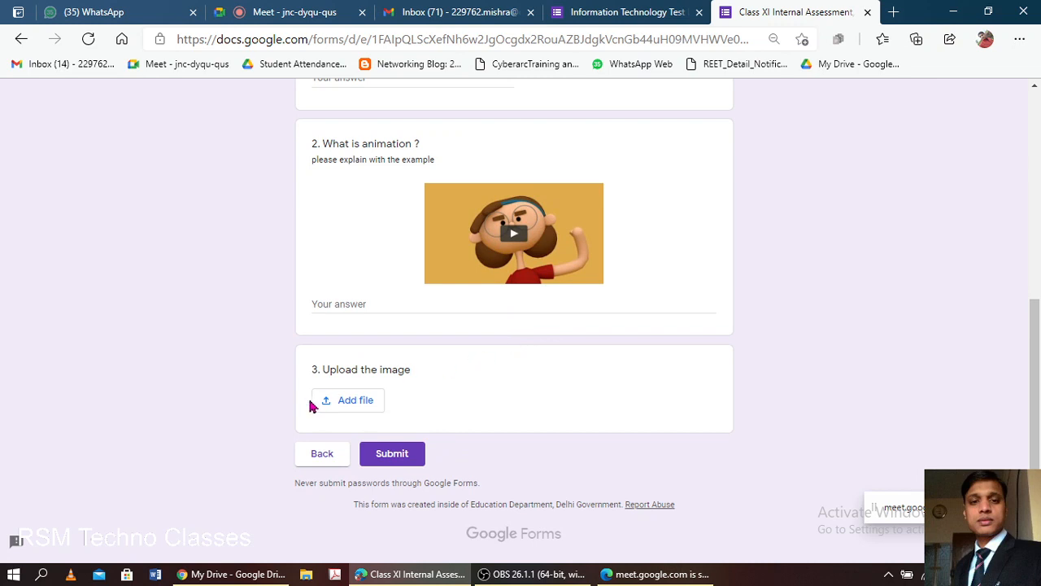
Upload the HTML-themed image download.jfif from the Desktop as the answer to "3. Upload the image" in the live form.
left_click(352, 399)
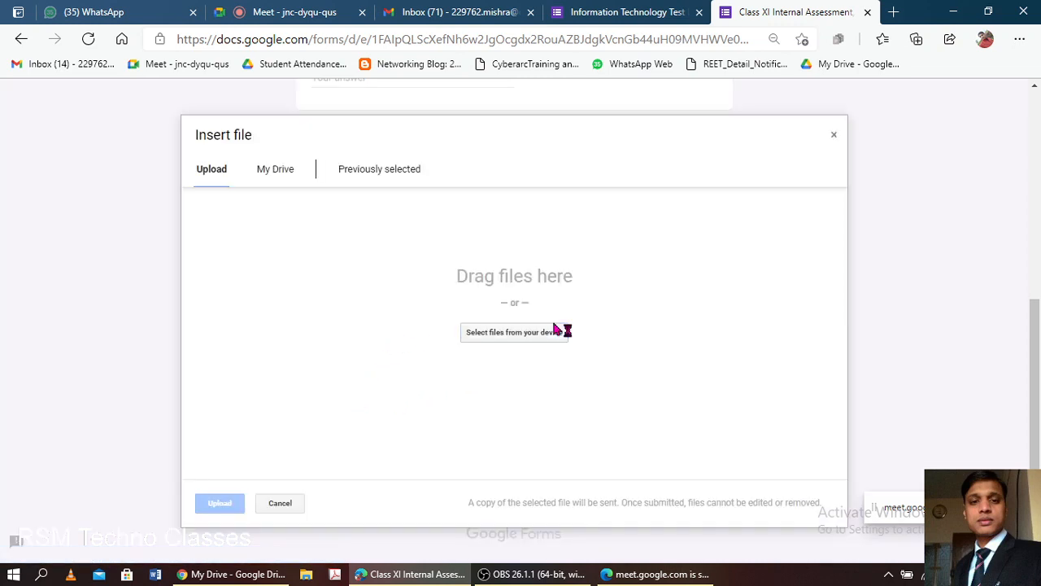
left_click(545, 334)
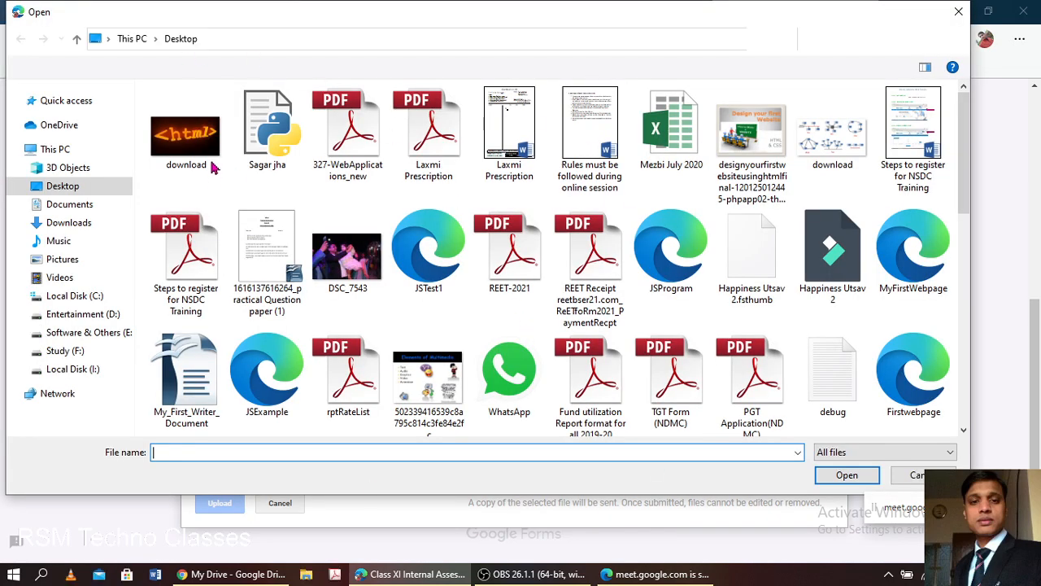
left_click(174, 145)
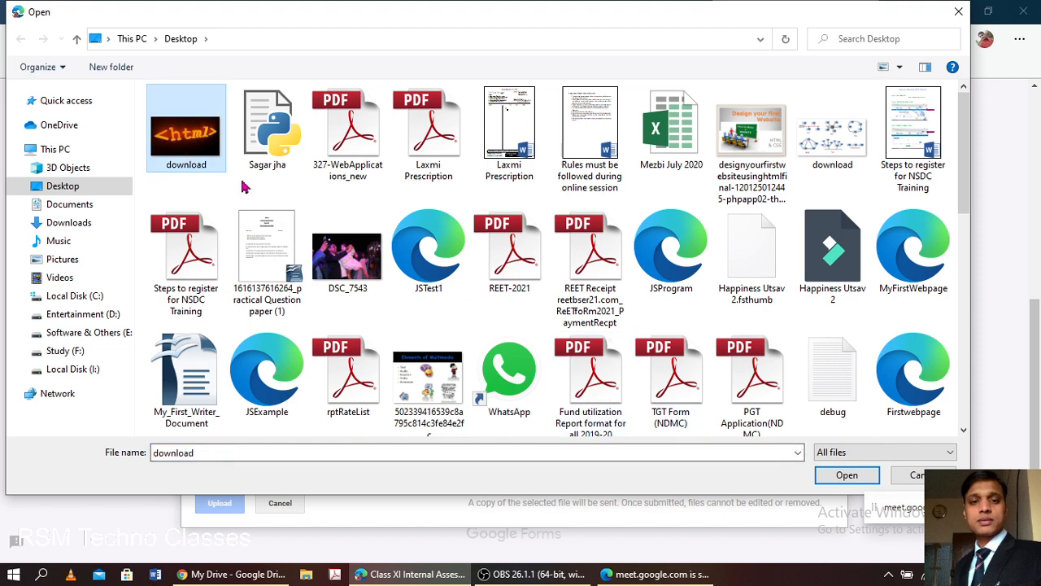
double_click(186, 148)
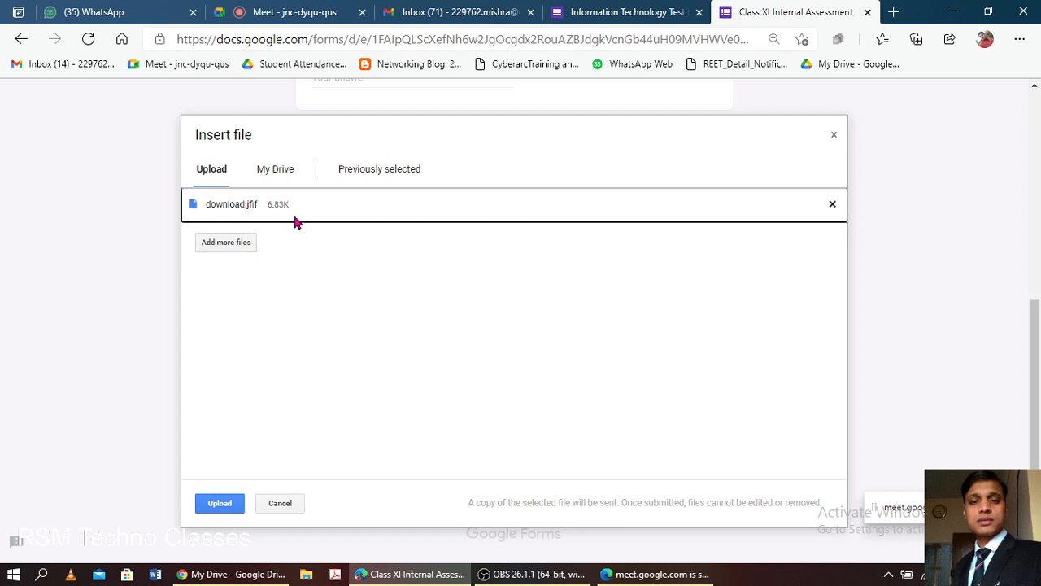
left_click(222, 504)
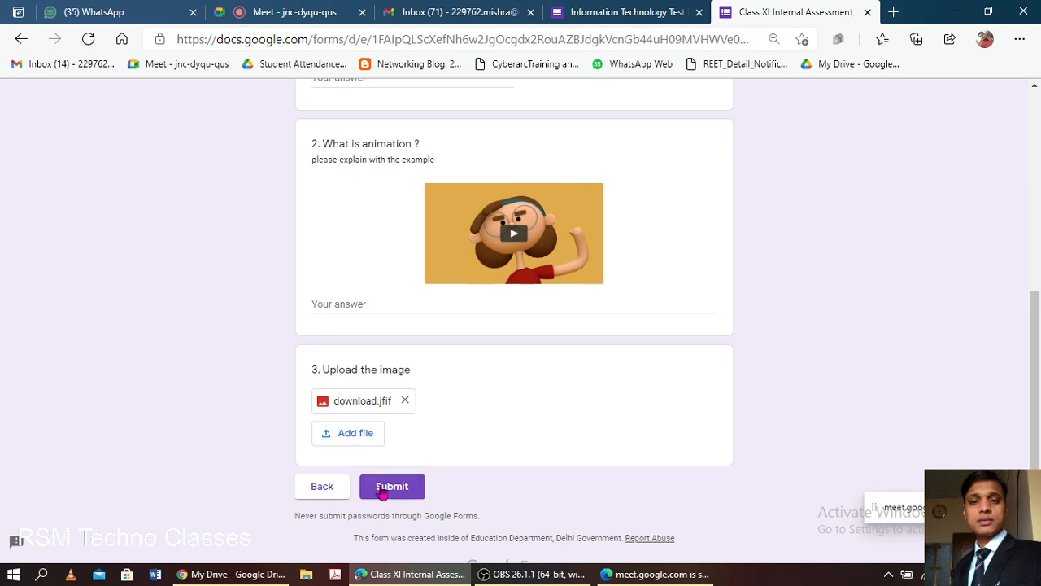
Return to the form editor and view the answer types available for question 3.
left_click(635, 9)
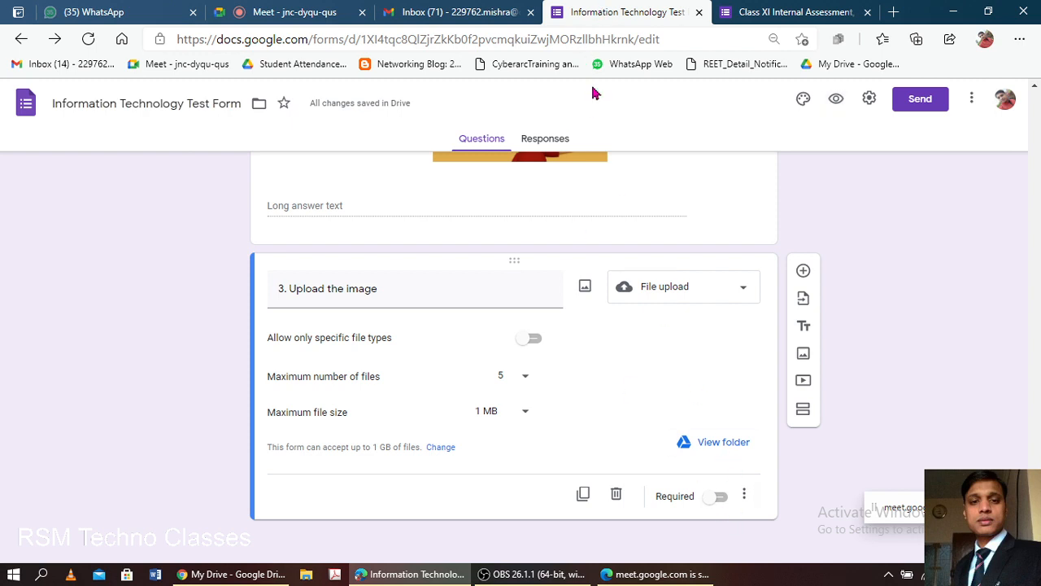
scroll(625, 324, "up", 1)
left_click(671, 298)
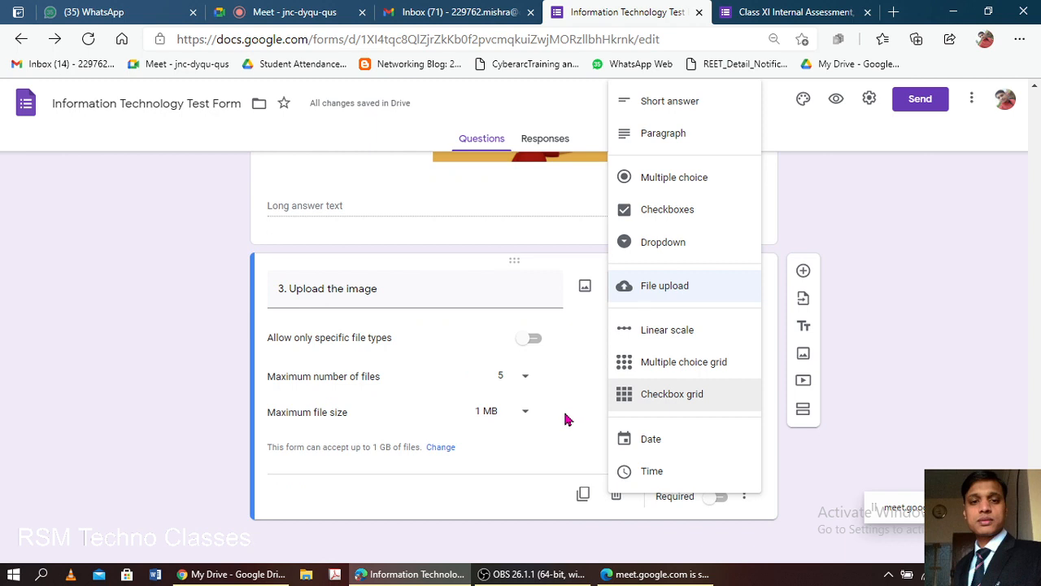
Switch to the Google Meet call and admit the waiting participant.
left_click(272, 10)
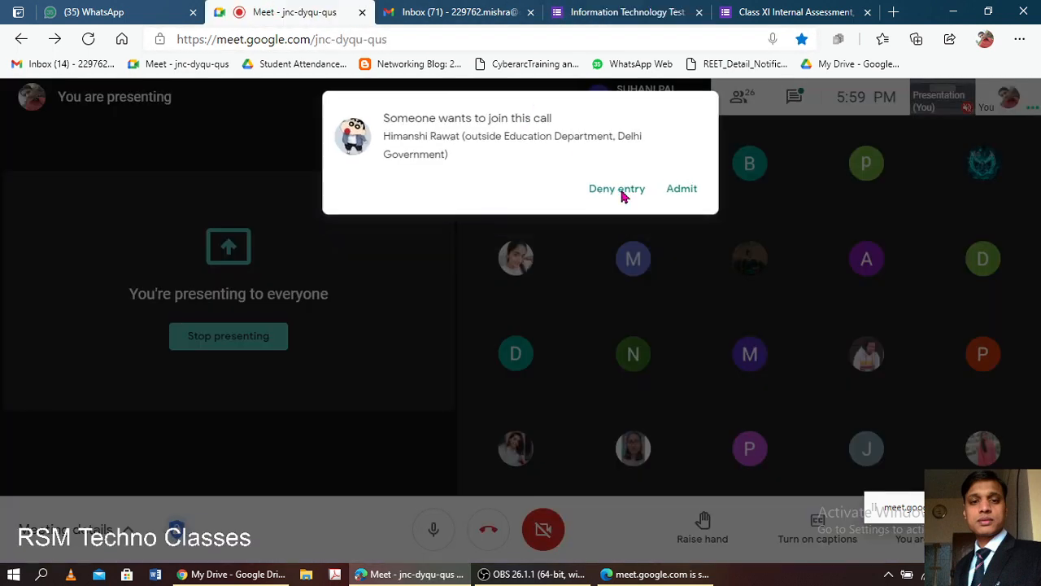
left_click(682, 188)
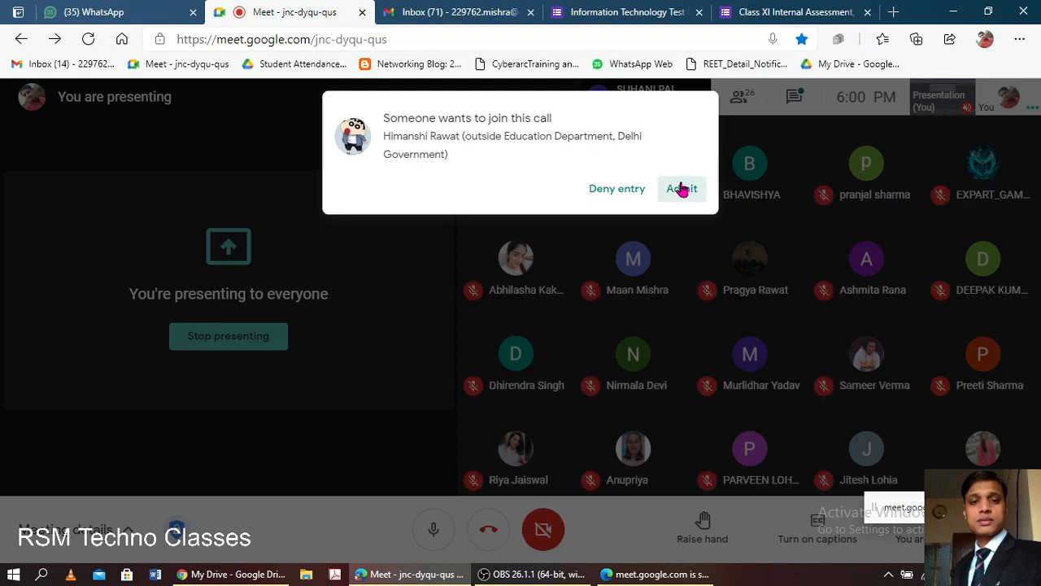
Review the uploaded file in the live form, return to the editor and keep File upload as question 3's type.
left_click(773, 10)
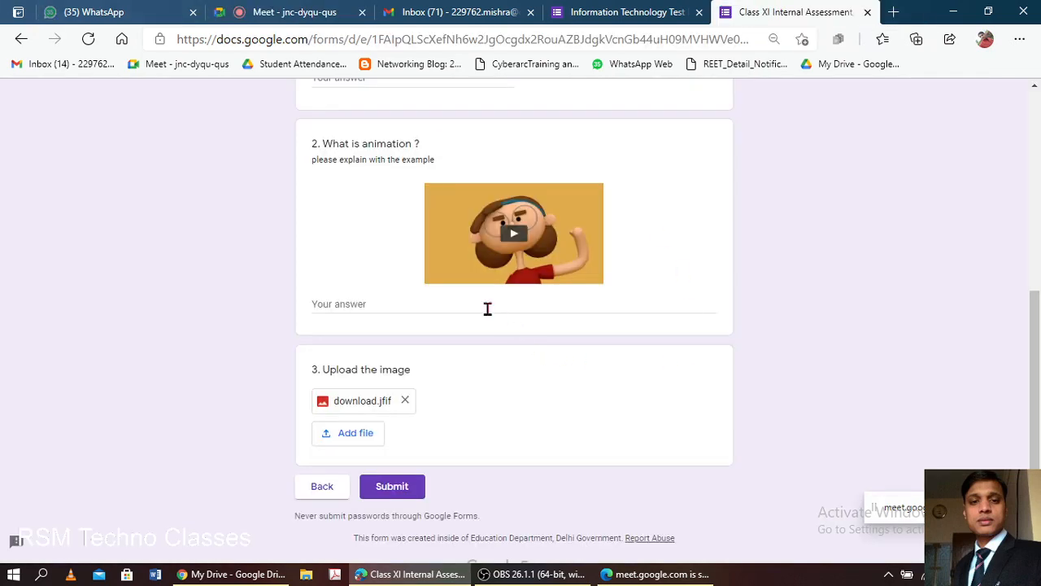
scroll(451, 358, "down", 1)
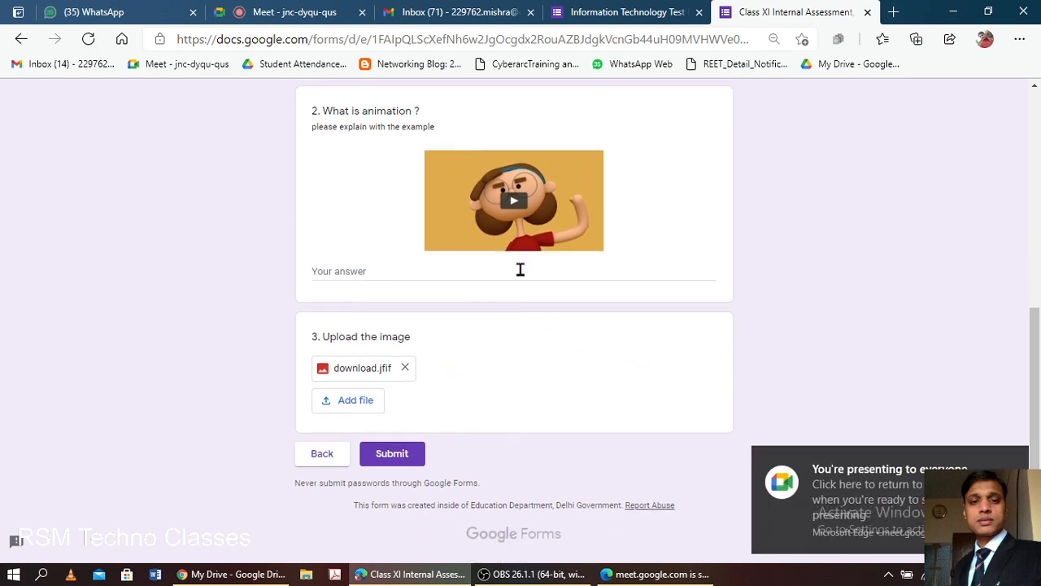
scroll(616, 183, "up", 1)
scroll(627, 244, "down", 1)
left_click(626, 11)
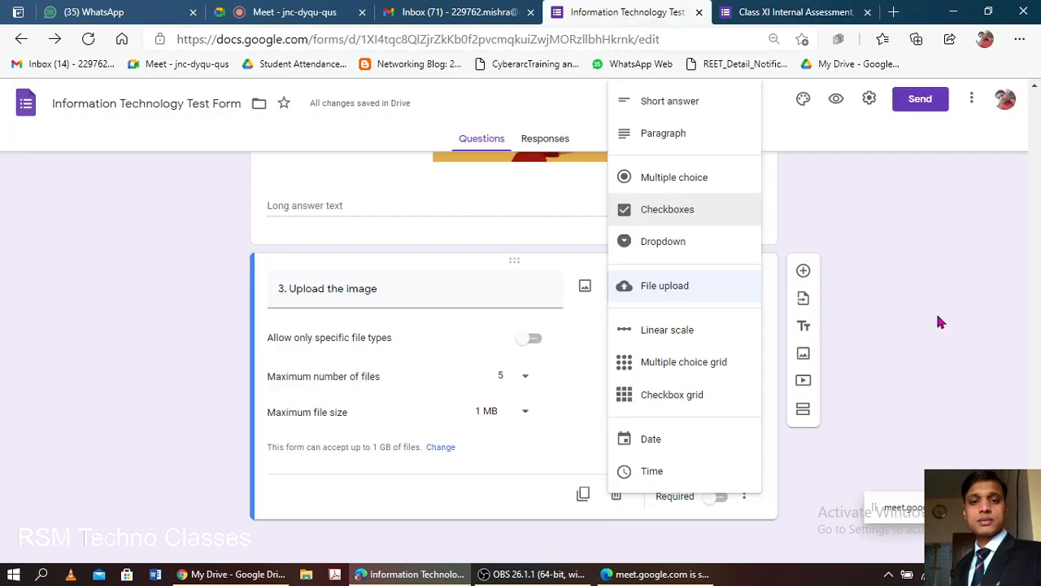
left_click(744, 289)
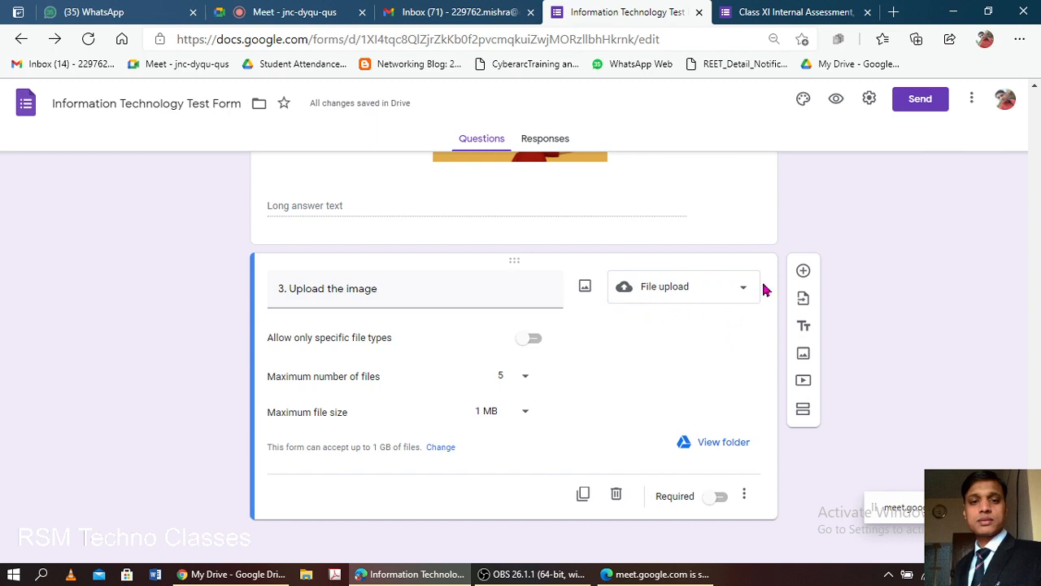
Add a blank question below question 3 and delete it again.
left_click(803, 271)
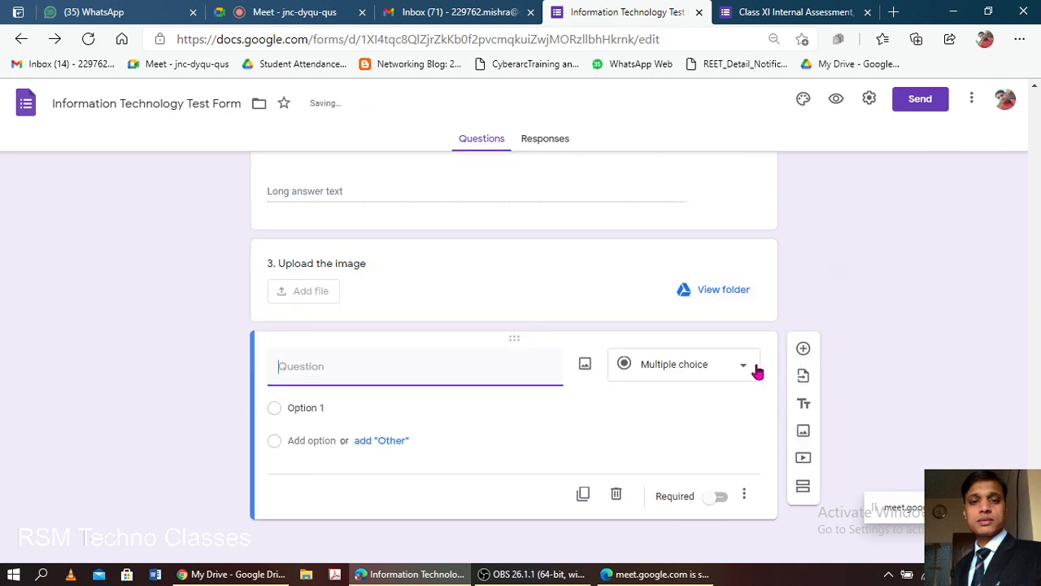
left_click(616, 497)
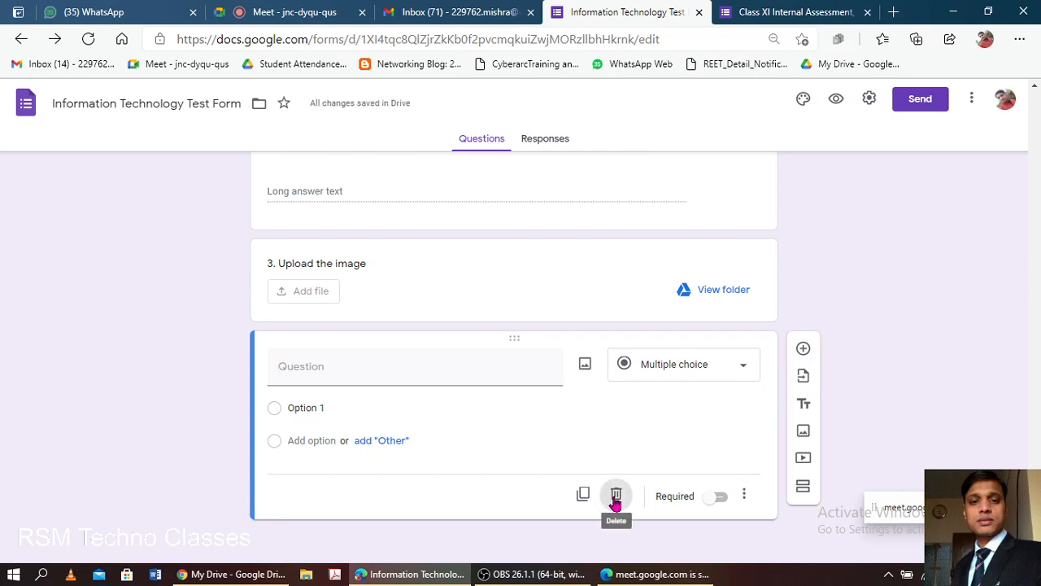
Look over the form's first section and add two blank multiple-choice questions at the end of the form.
scroll(702, 344, "up", 10)
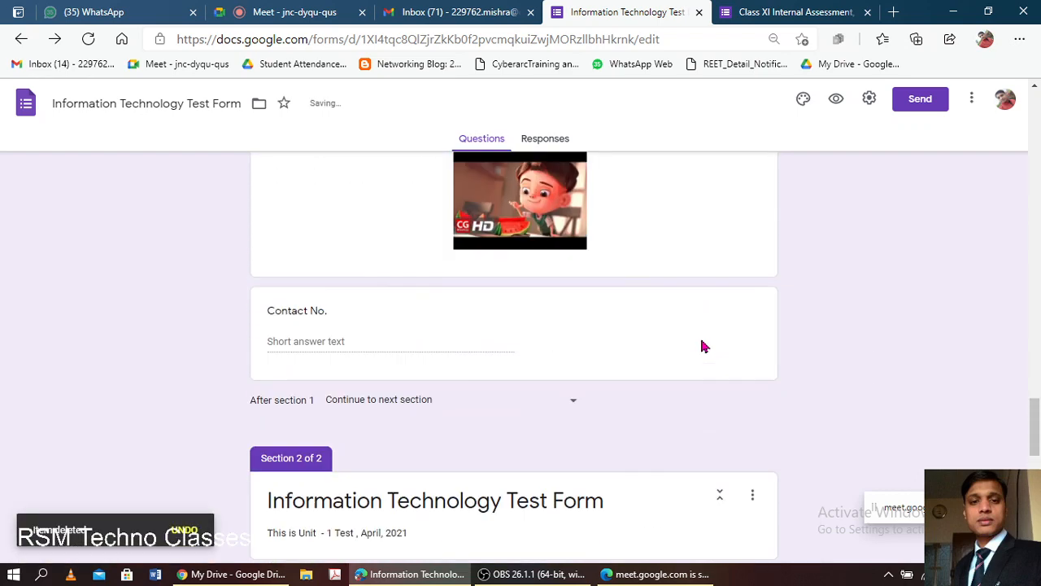
scroll(704, 347, "down", 15)
scroll(702, 342, "up", 5)
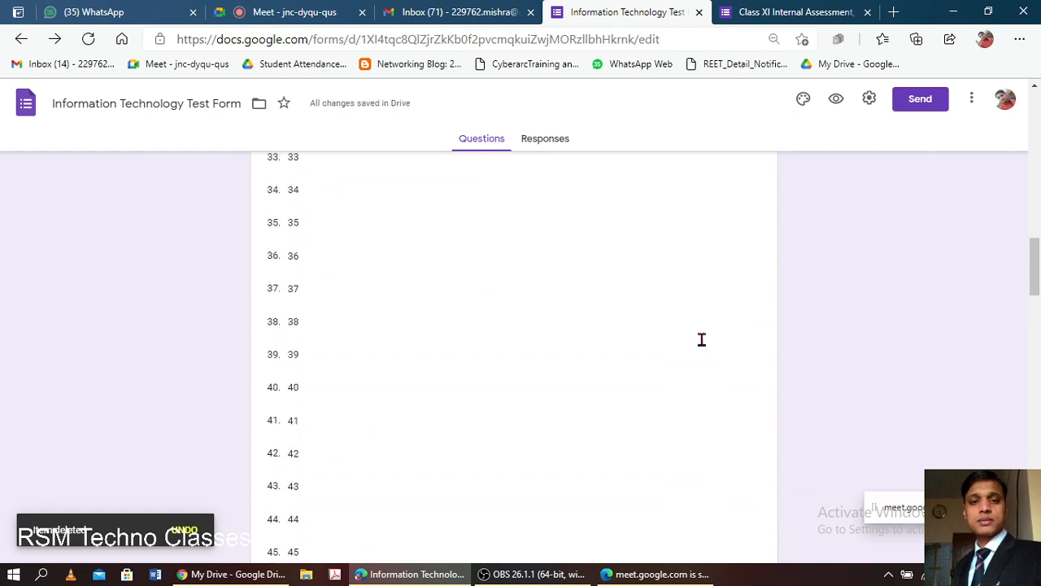
scroll(702, 342, "down", 13)
scroll(704, 344, "up", 2)
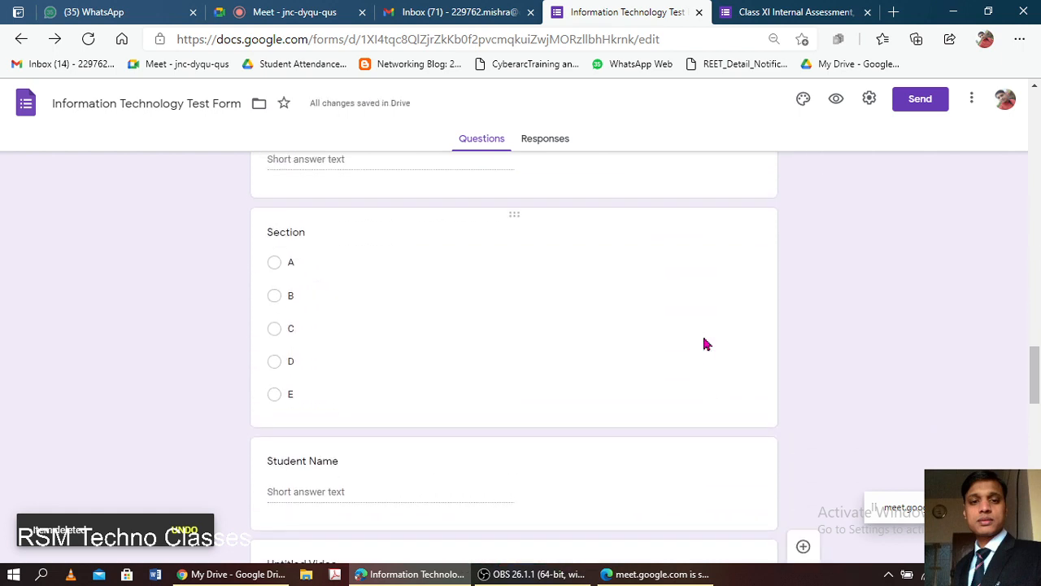
scroll(744, 304, "down", 4)
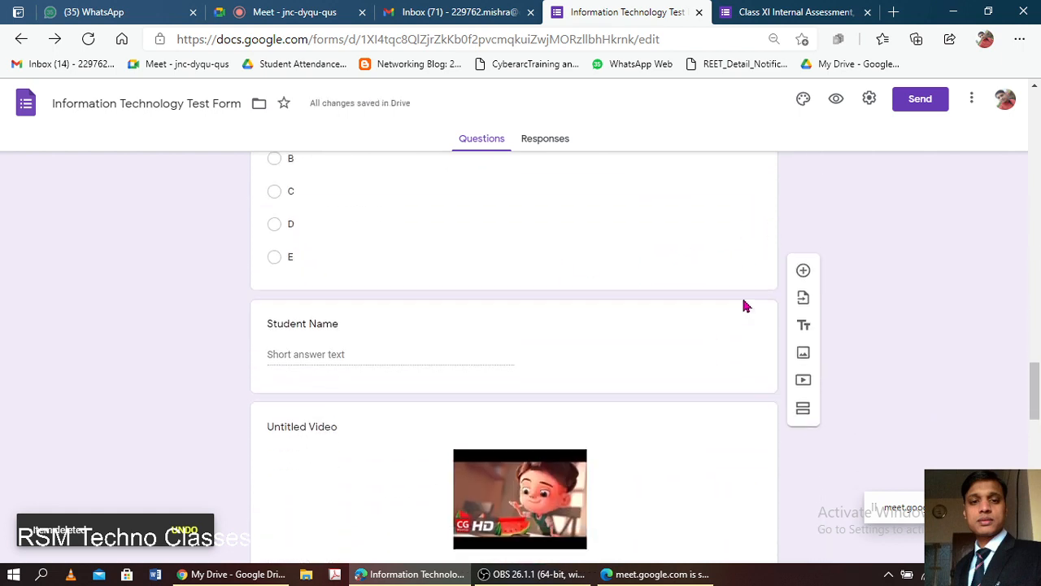
scroll(819, 269, "up", 1)
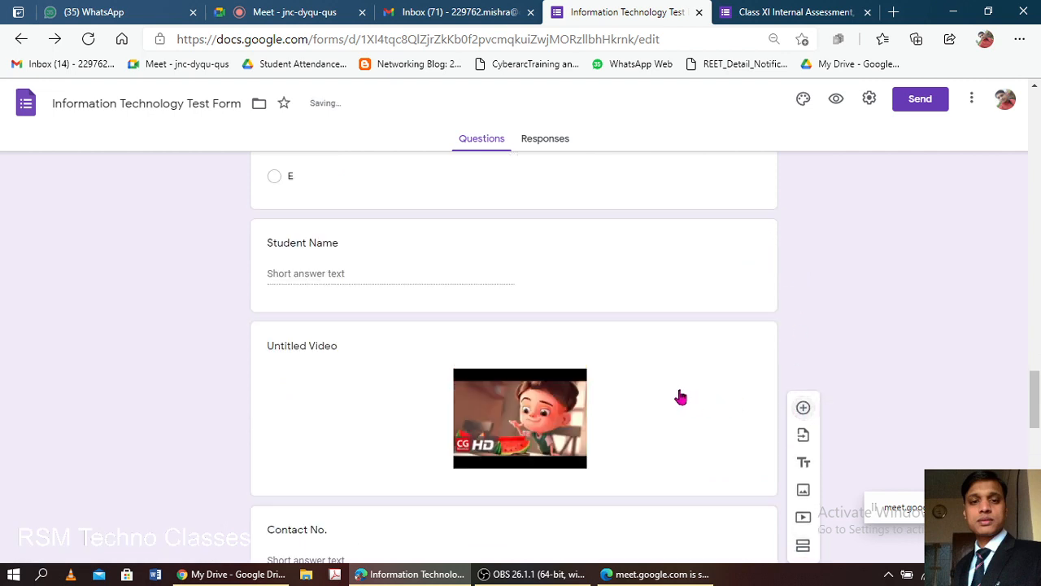
scroll(559, 404, "down", 3)
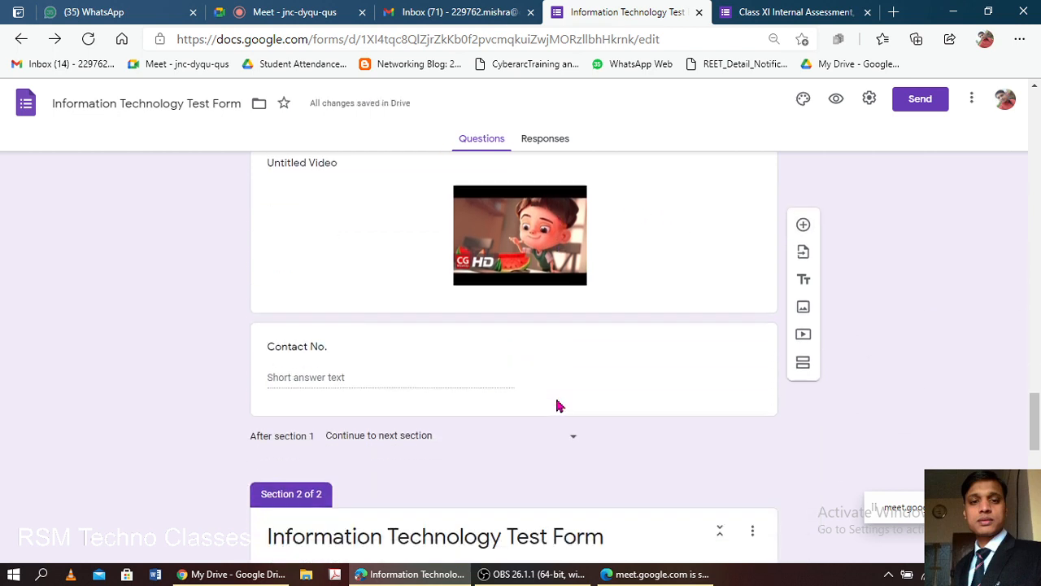
scroll(564, 400, "up", 5)
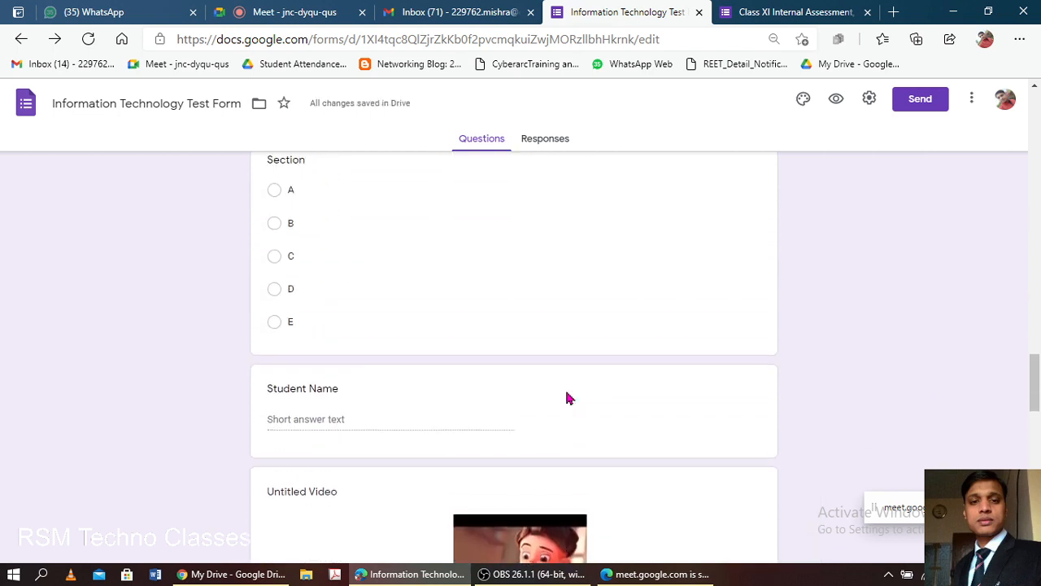
scroll(568, 398, "up", 3)
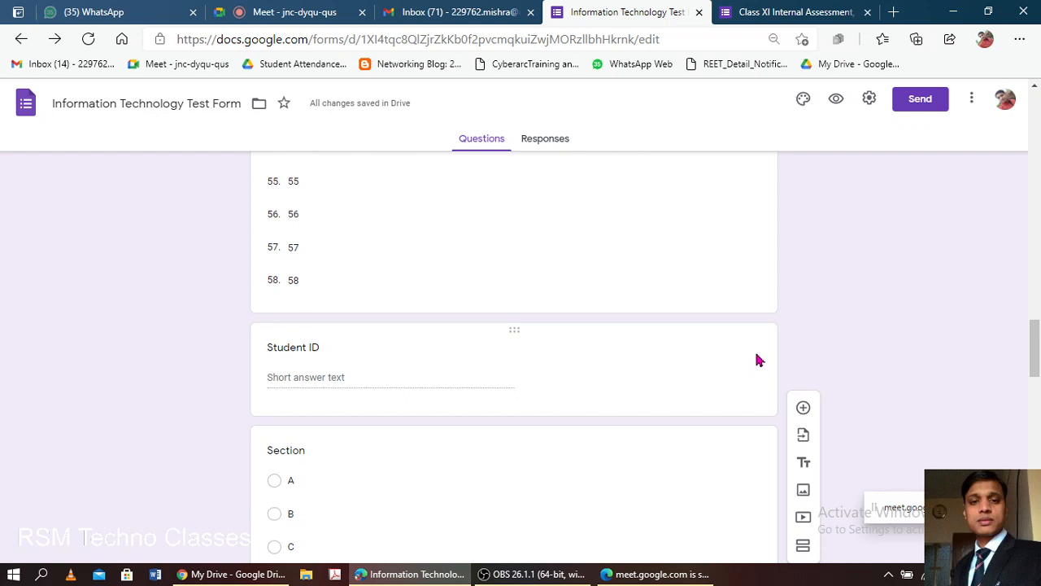
left_click(802, 408)
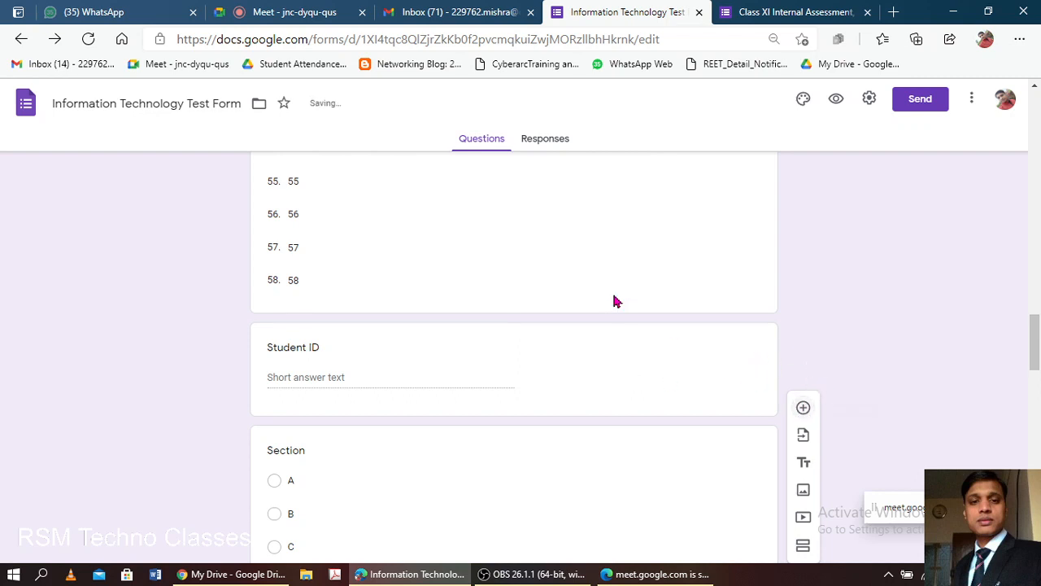
Title the first blank question below question 3 "DOB" and use the Date answer type for it.
scroll(614, 302, "up", 20)
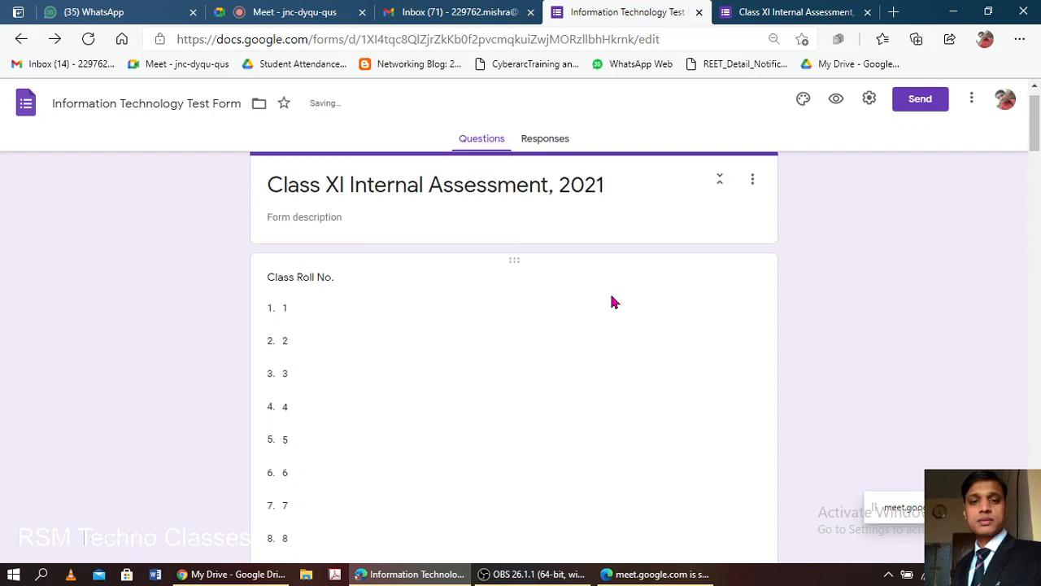
scroll(612, 294, "down", 15)
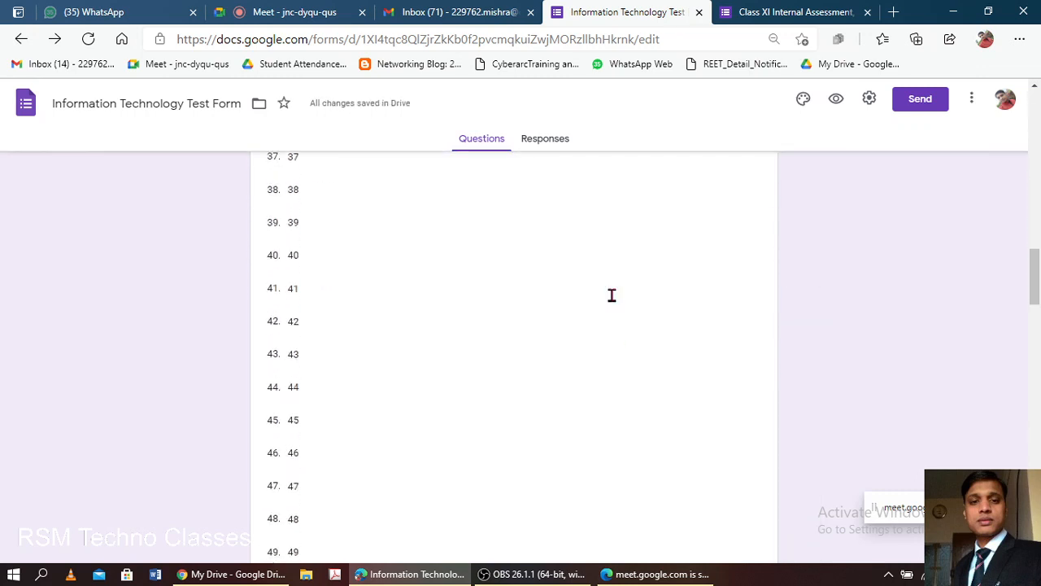
scroll(611, 294, "down", 10)
scroll(609, 291, "up", 1)
scroll(611, 297, "down", 3)
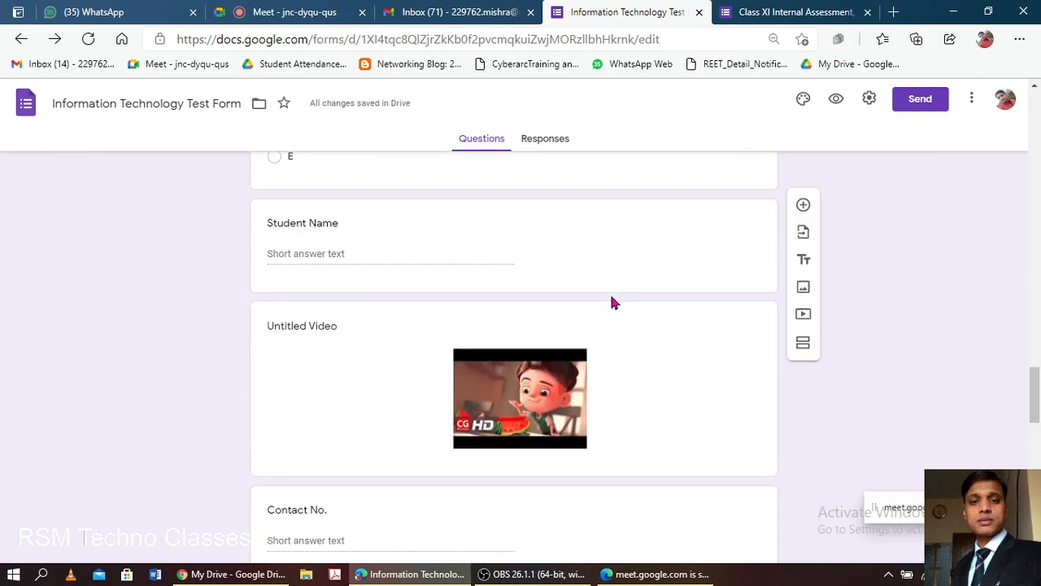
scroll(614, 303, "down", 10)
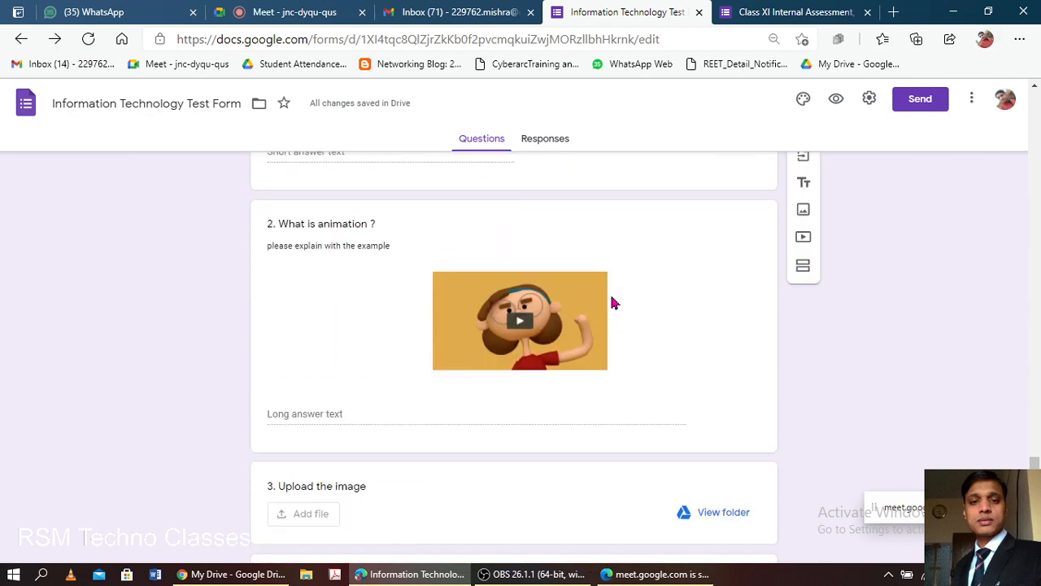
scroll(612, 301, "down", 4)
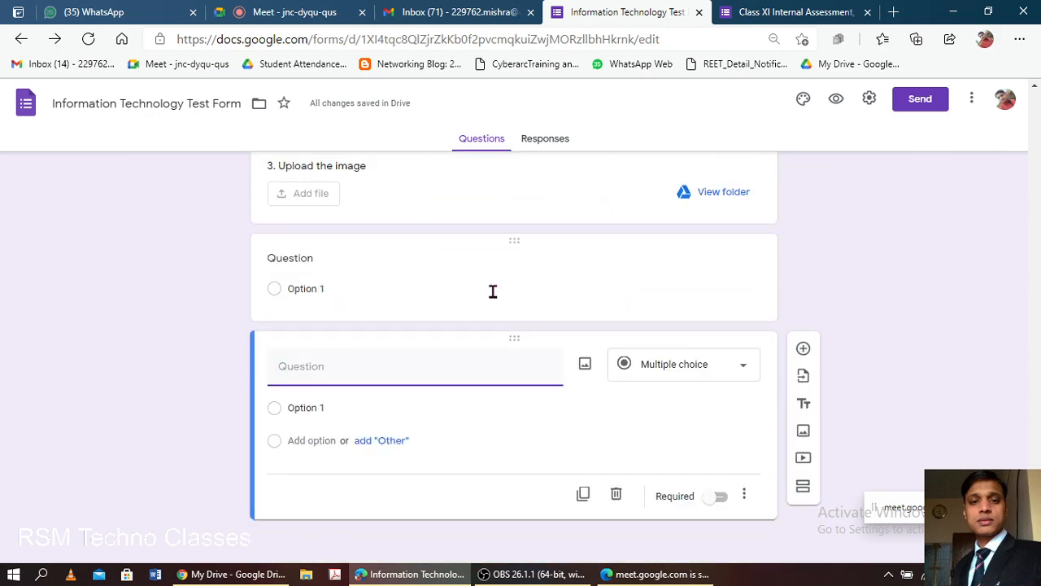
left_click(322, 262)
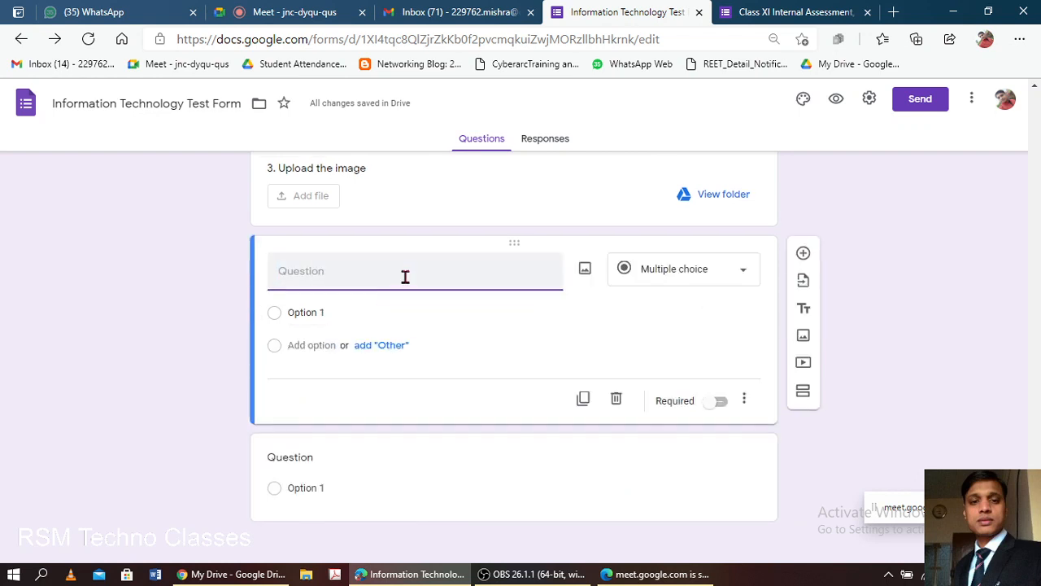
type("Da")
key("BackSpace")
type("D")
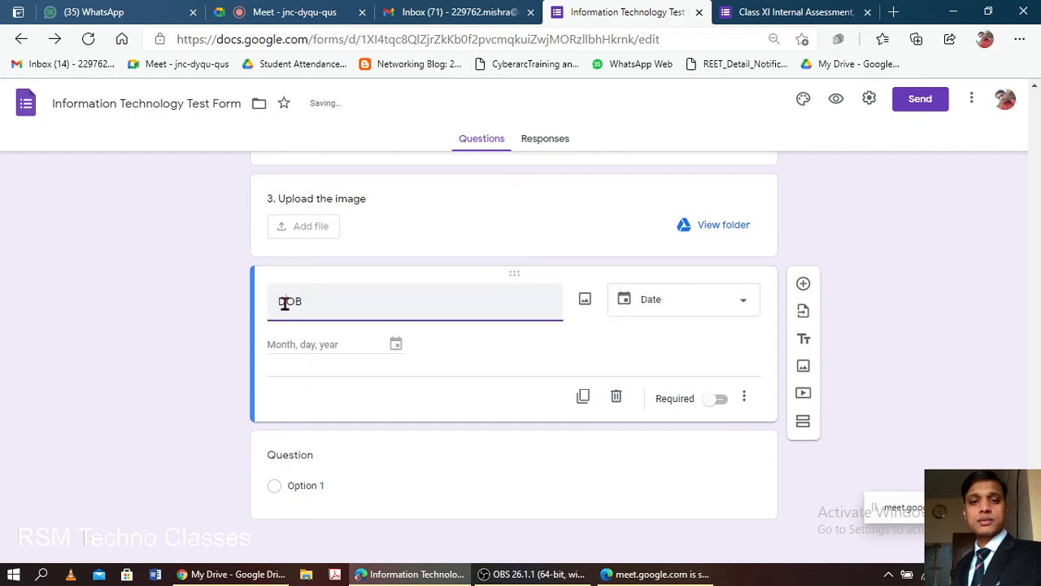
Punctuate the date question's title to read "D.O.B".
left_click(290, 302)
type(".O.")
left_click(511, 325)
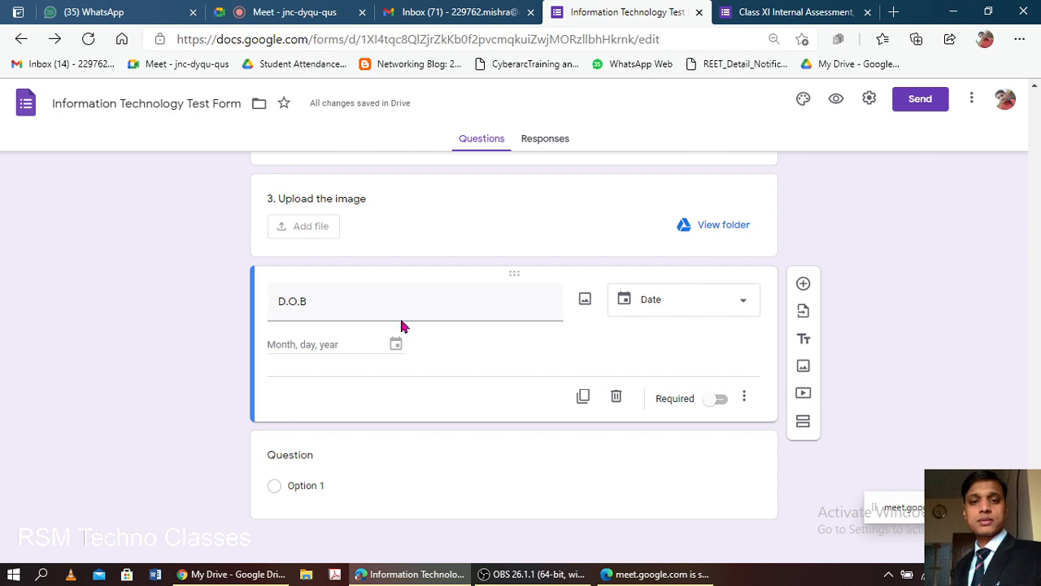
Look over the available answer types for the D.O.B question and keep it on Date.
left_click(706, 309)
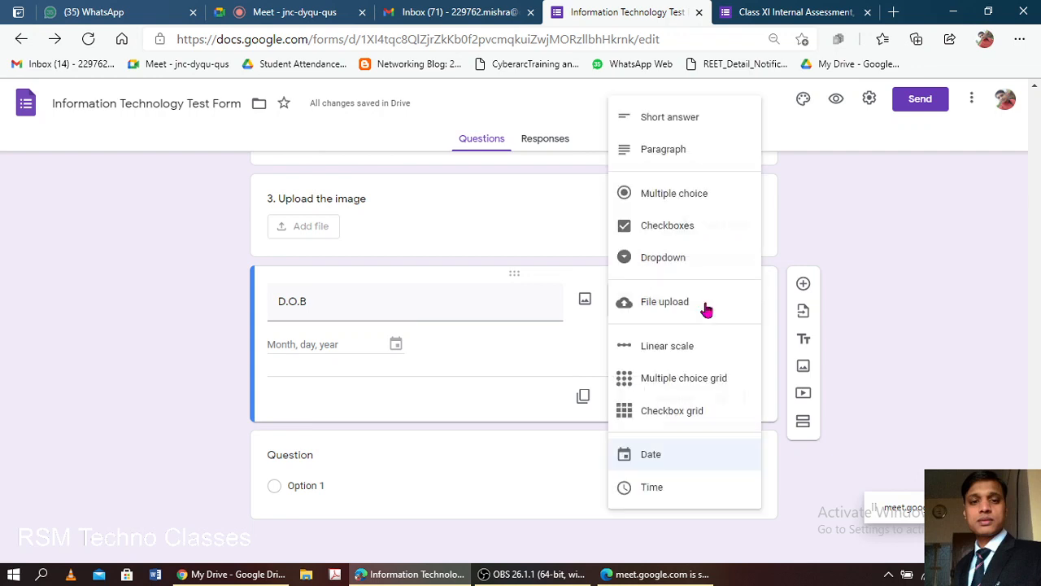
left_click(667, 454)
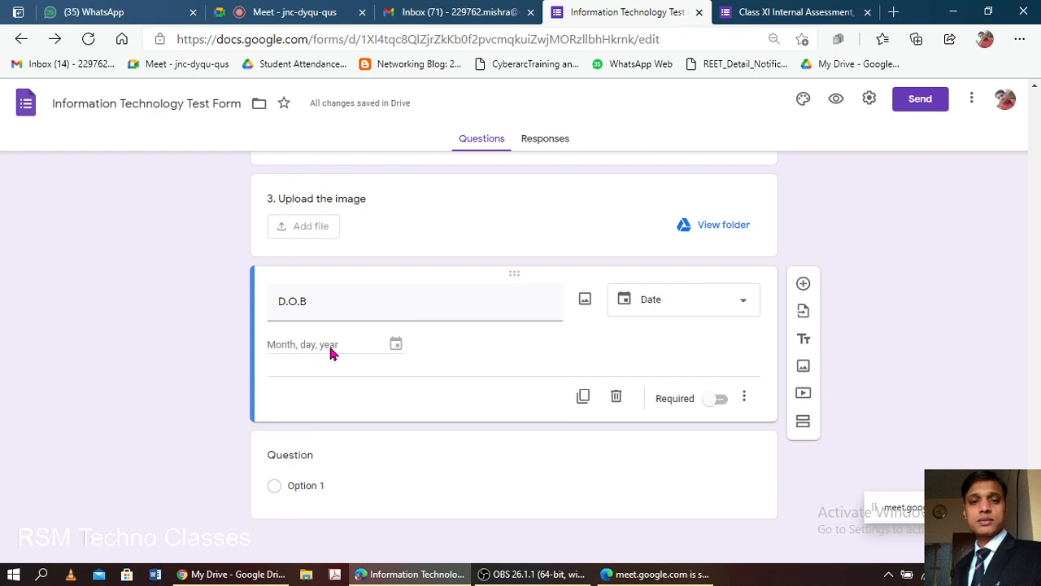
left_click(288, 344)
left_click(723, 307)
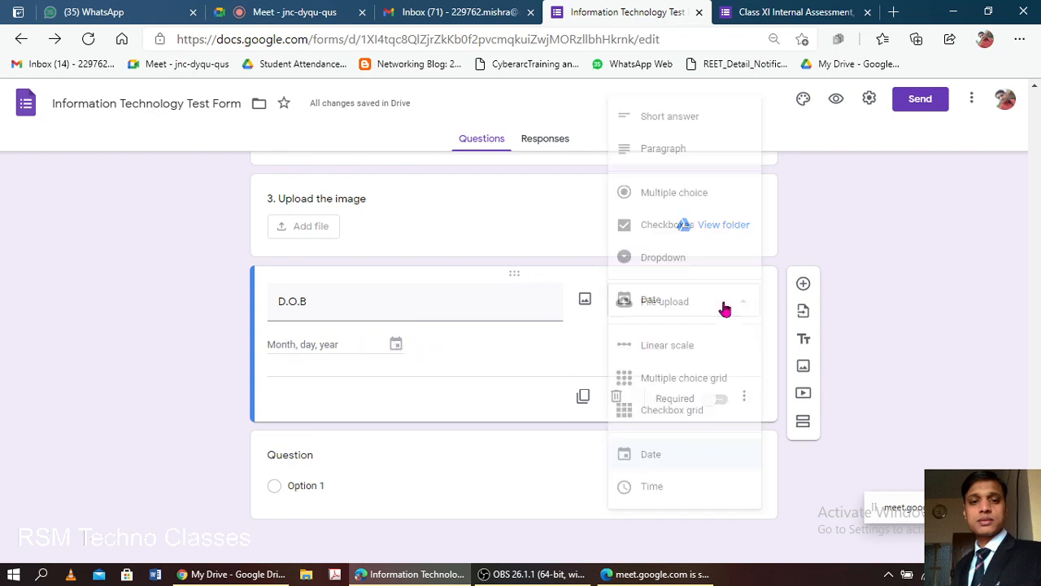
left_click(651, 453)
left_click(396, 345)
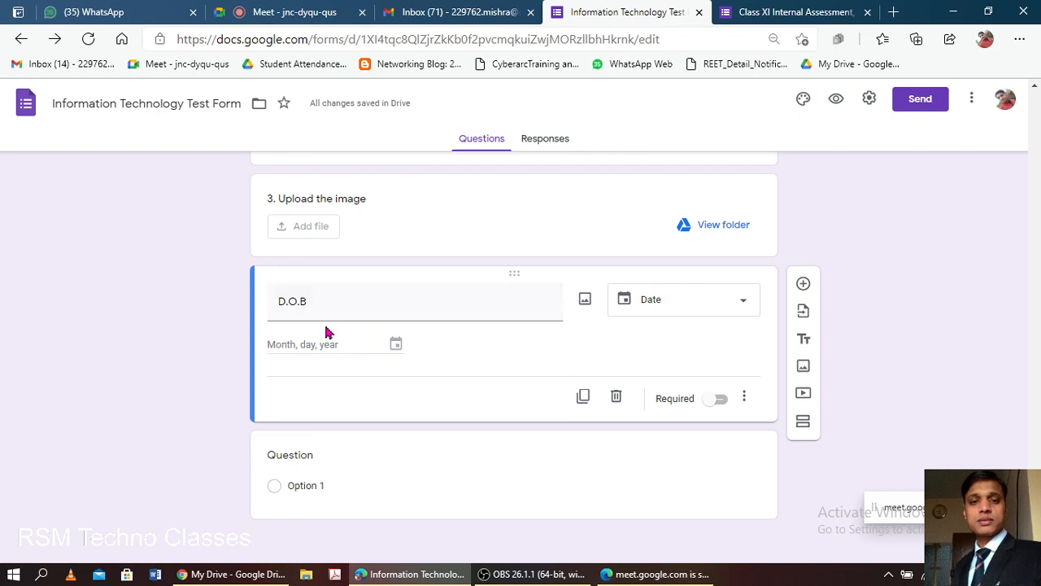
Switch to the live form, reload it without keeping the unsaved answers, and go on to the section containing the D.O.B question.
left_click(771, 12)
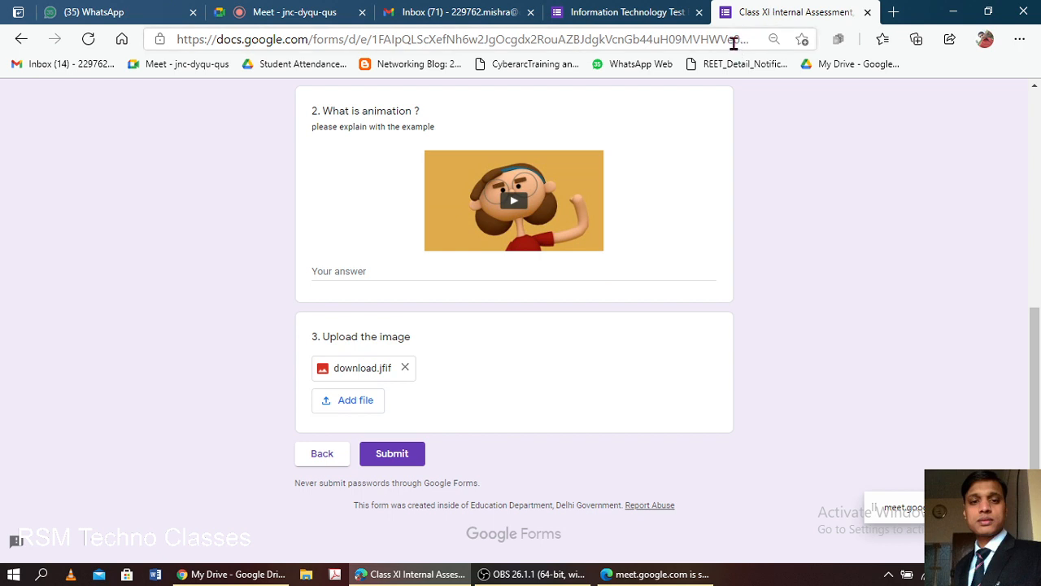
left_click_drag(732, 39, 727, 39)
key("Return")
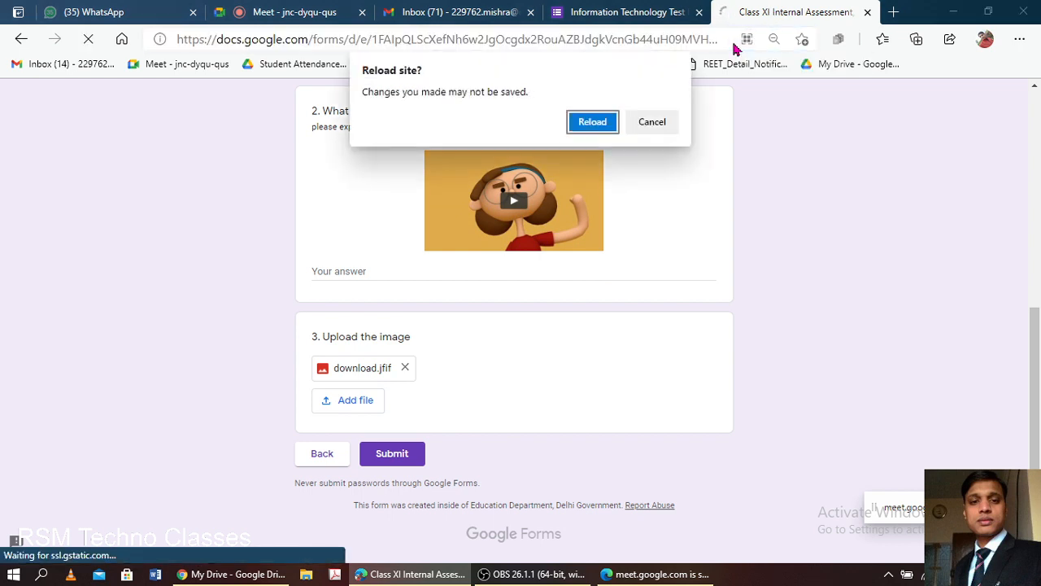
left_click(601, 124)
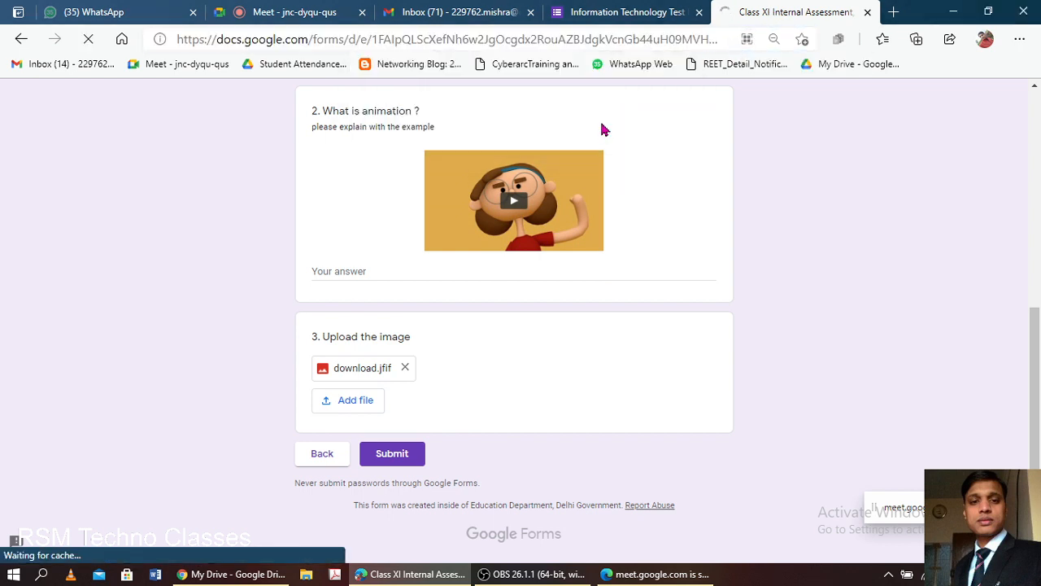
scroll(524, 242, "down", 5)
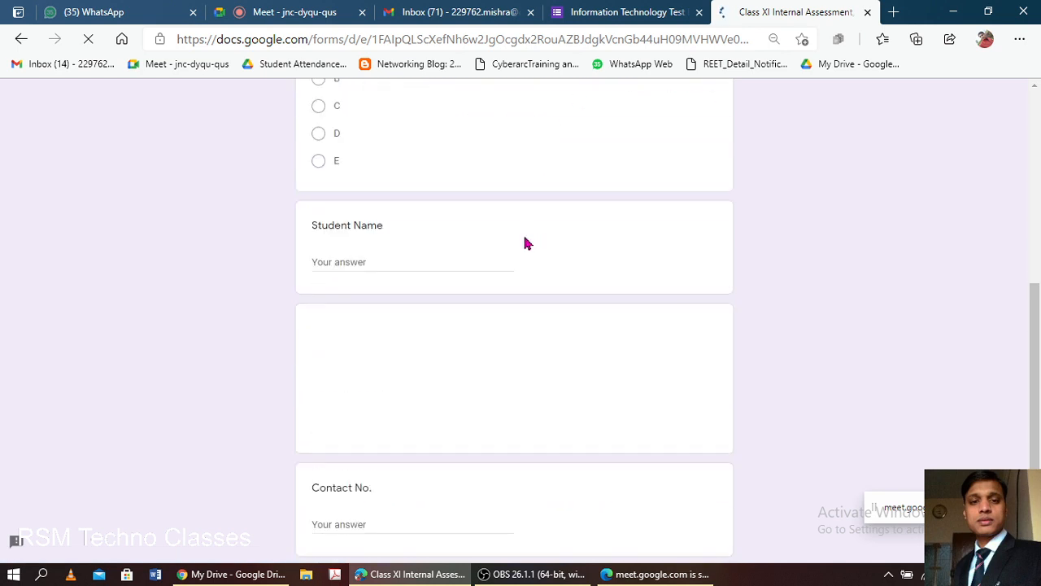
scroll(525, 242, "down", 2)
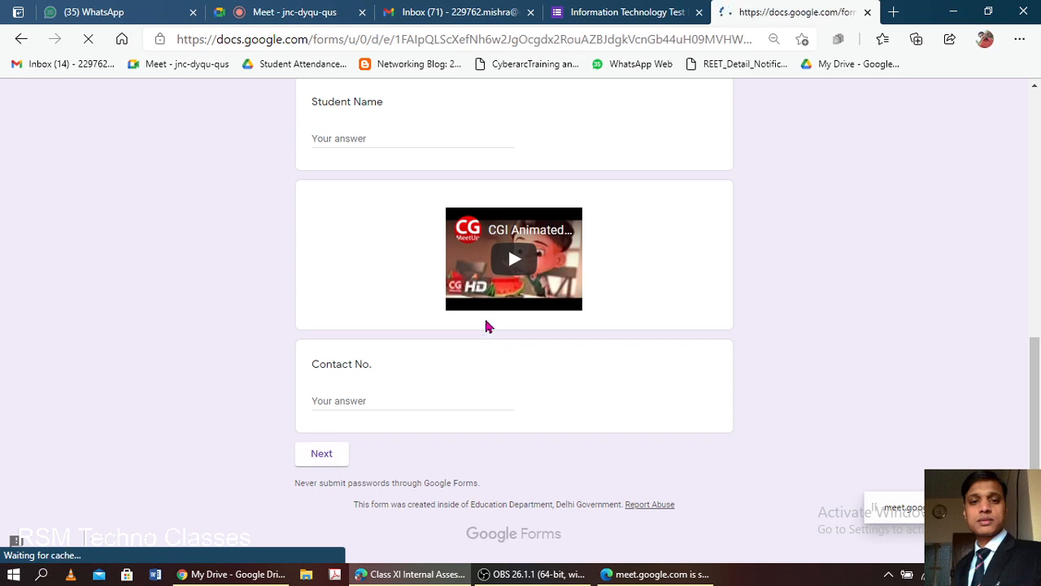
scroll(488, 330, "down", 10)
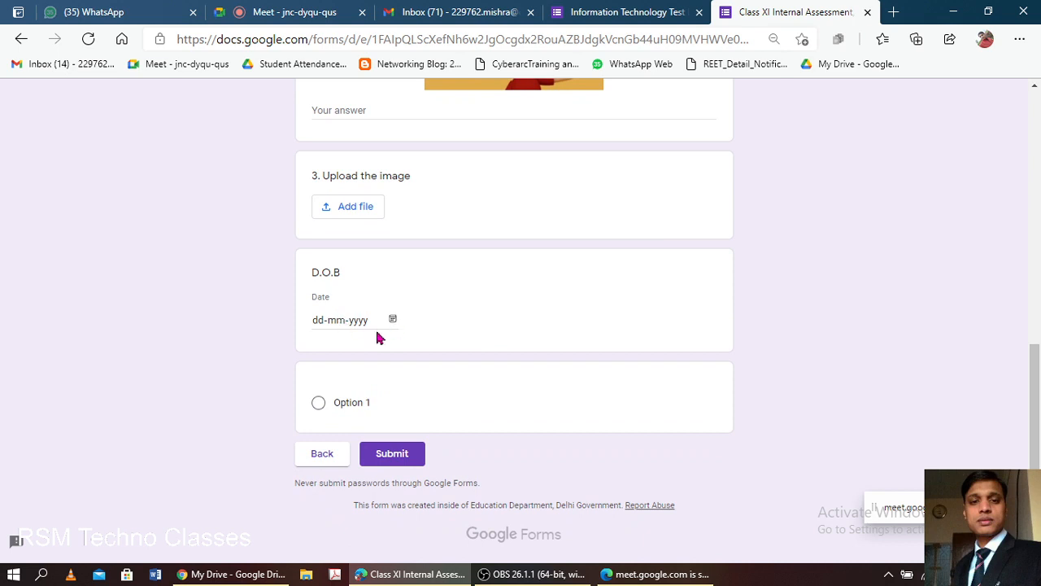
Answer the live form's D.O.B question by picking a sample date of birth from the calendar.
left_click(392, 321)
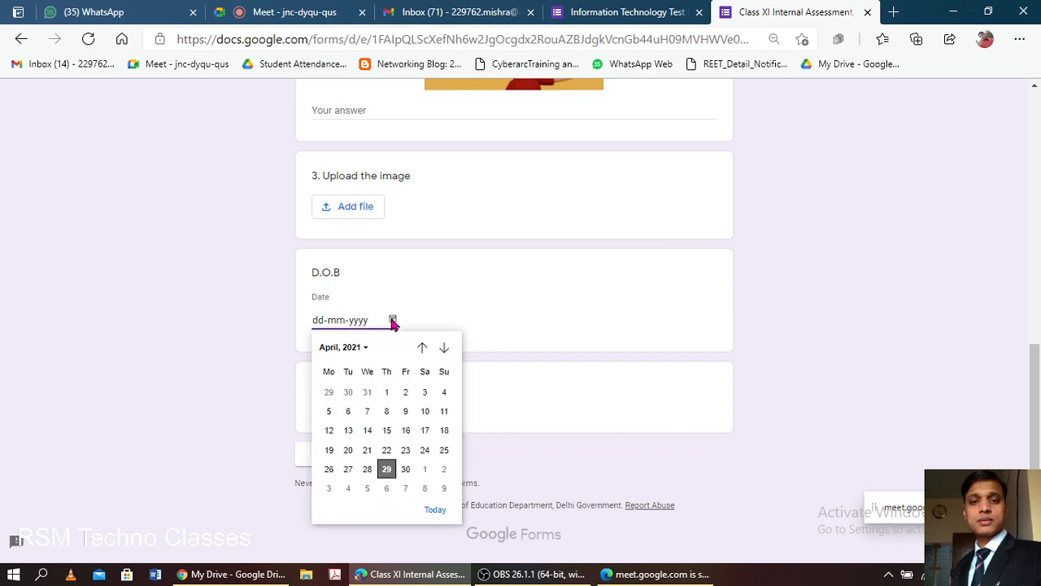
left_click(363, 348)
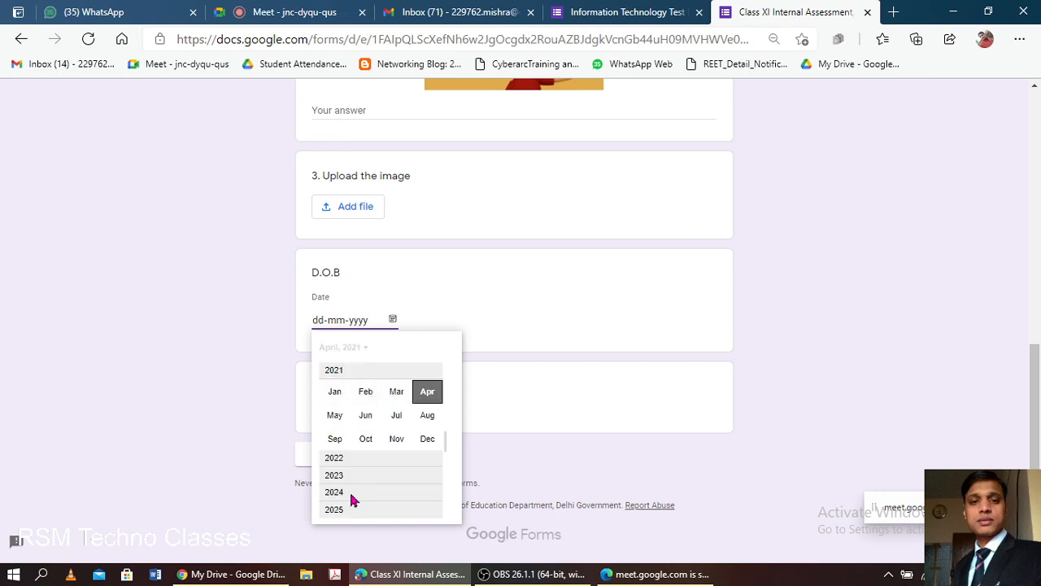
left_click(333, 459)
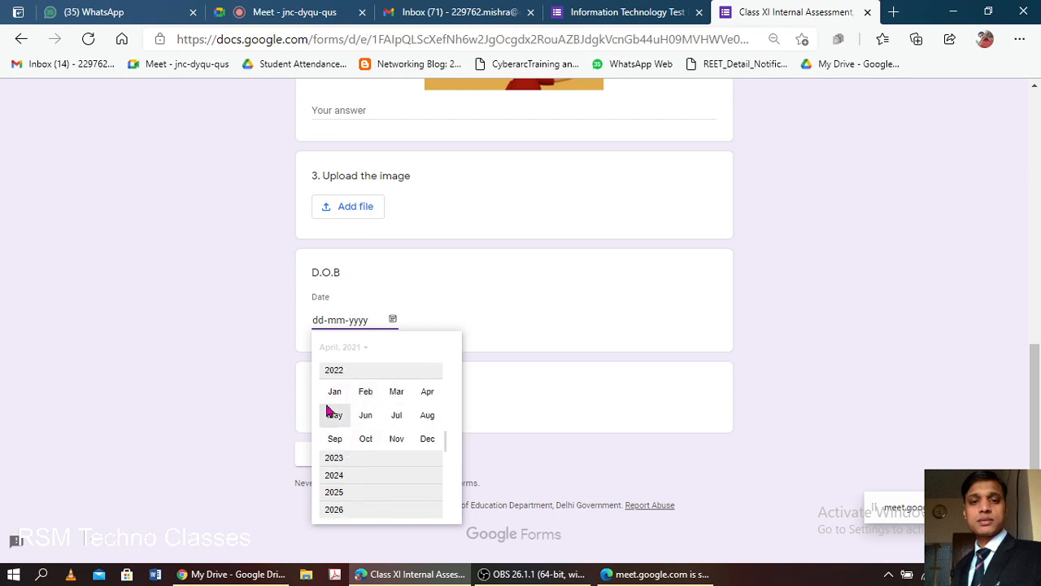
scroll(345, 456, "down", 1)
scroll(348, 452, "up", 1)
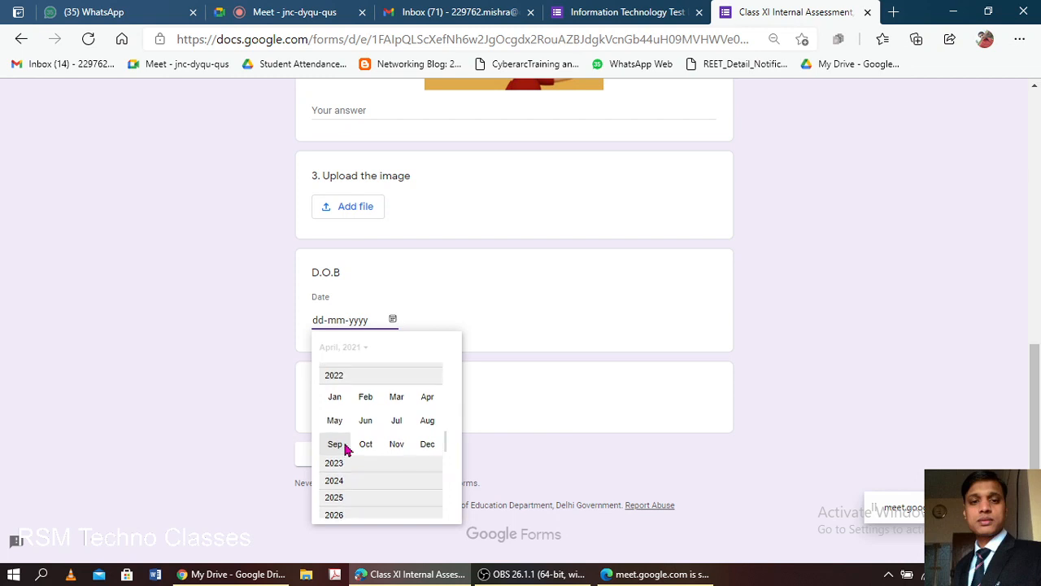
scroll(353, 420, "up", 4)
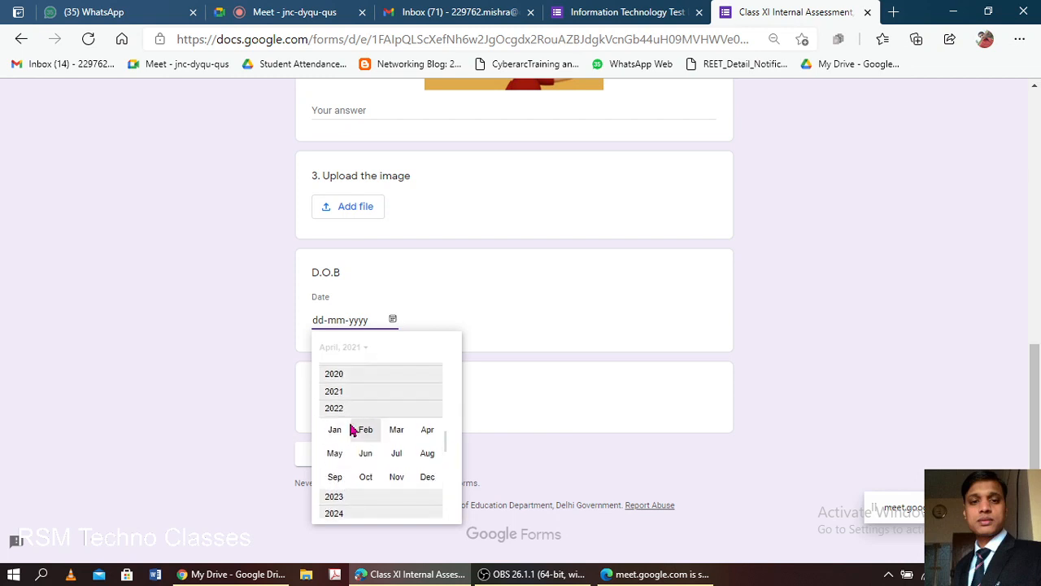
scroll(352, 431, "up", 4)
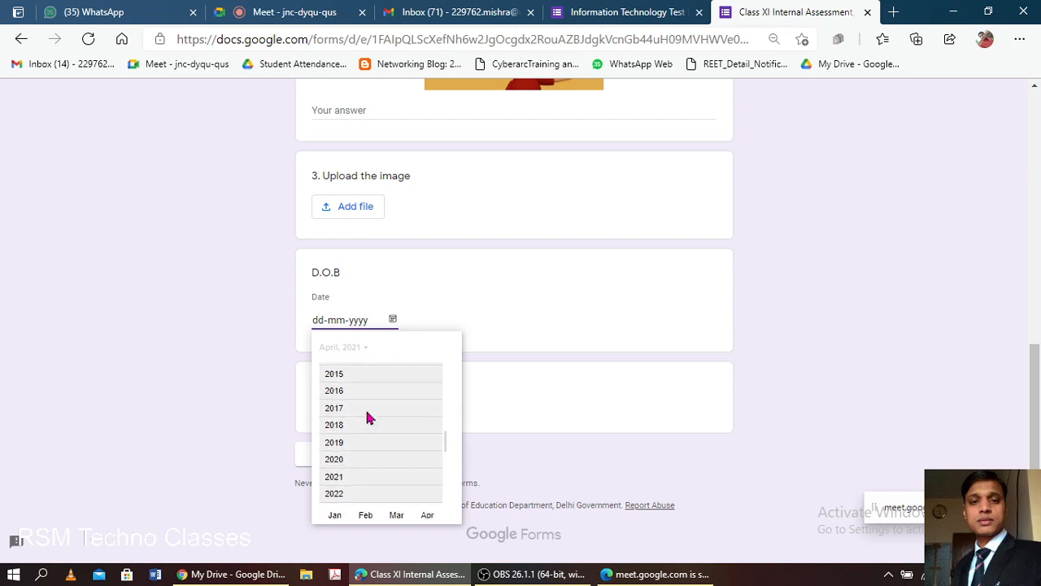
left_click(368, 416)
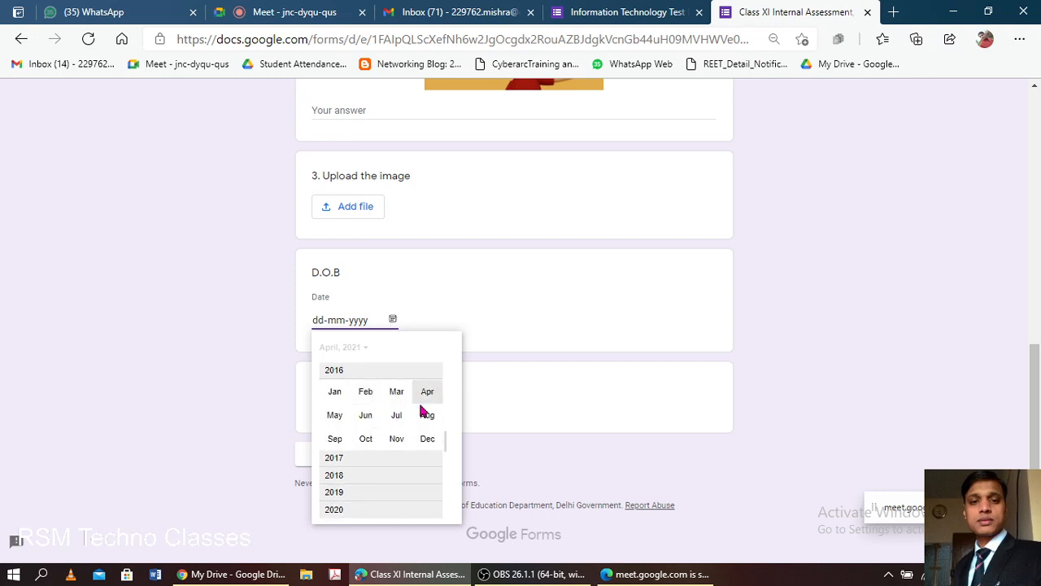
left_click(366, 417)
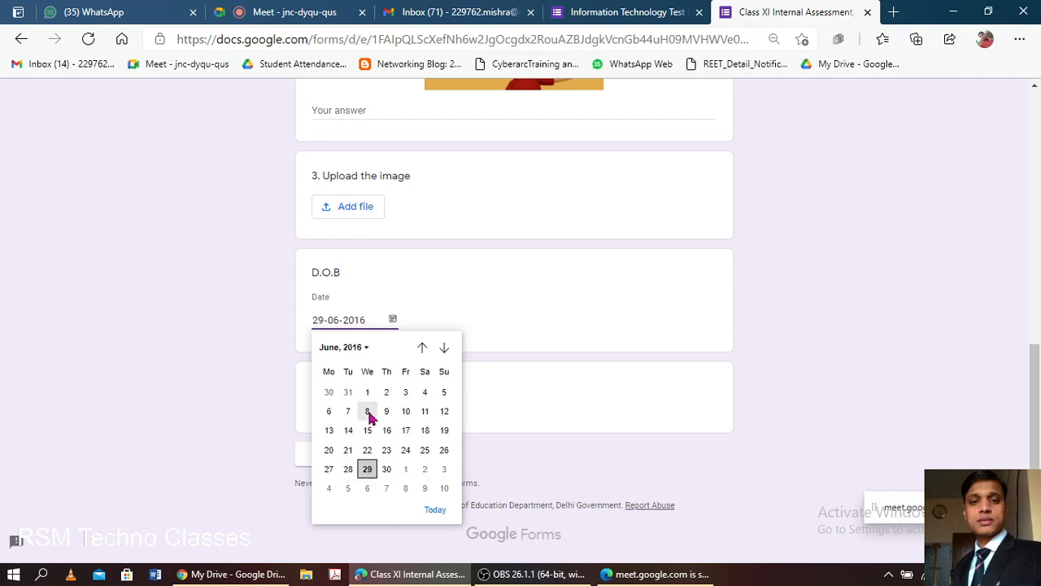
left_click(367, 470)
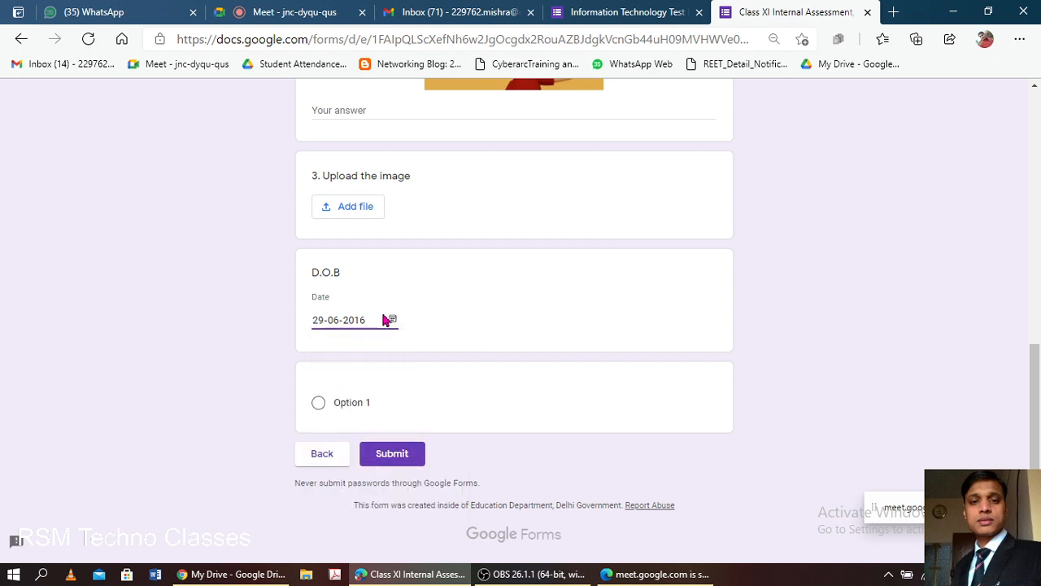
Return to the form editor and change the blank question below D.O.B to the Time answer type.
left_click(603, 6)
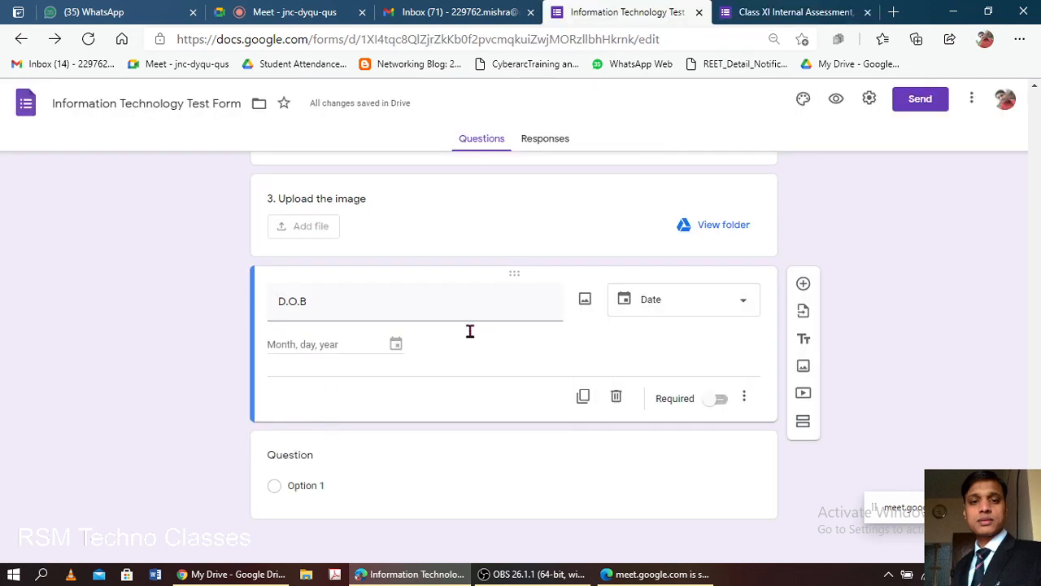
left_click(317, 456)
left_click(679, 399)
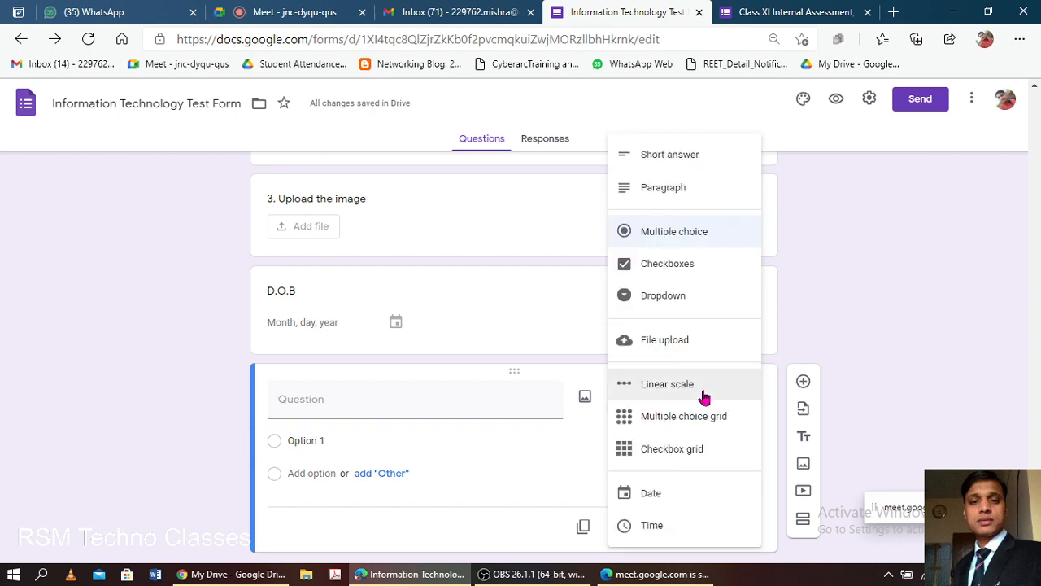
left_click(657, 523)
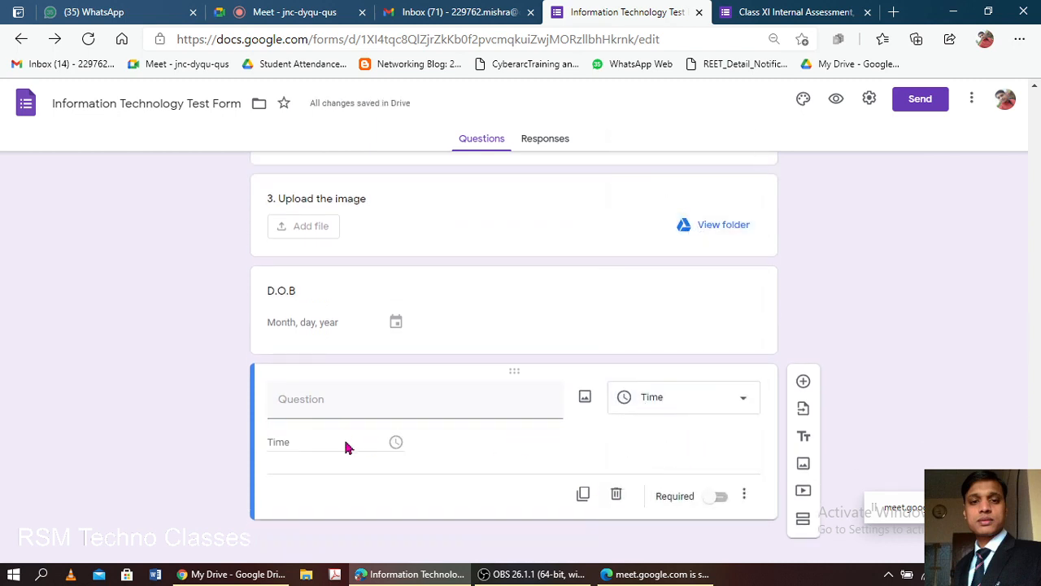
left_click(377, 406)
Reload the live form, discarding the unsaved answers, and go on to the section containing the untitled time question.
left_click(768, 15)
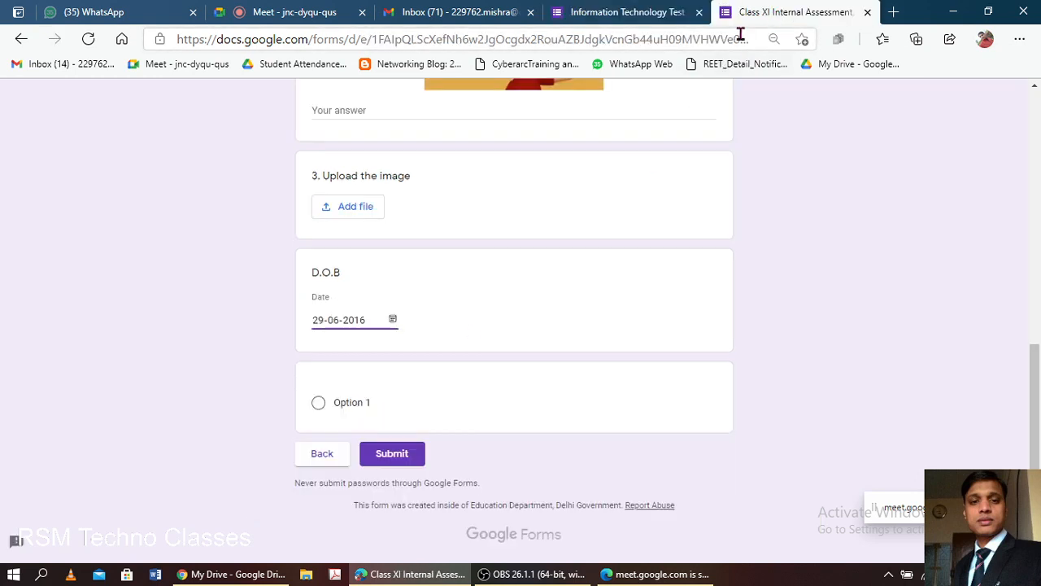
left_click(740, 37)
key("Return")
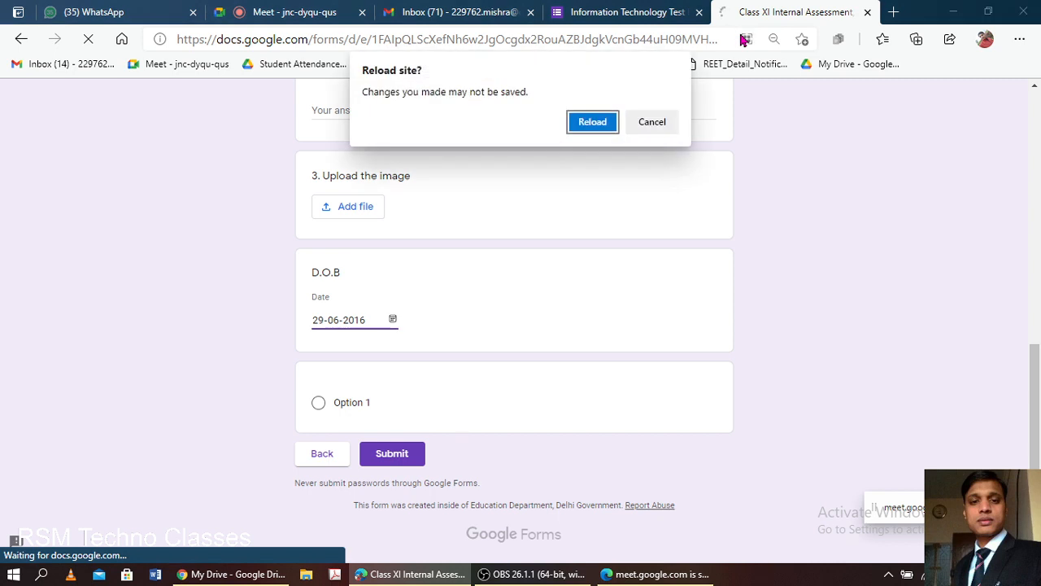
left_click(593, 122)
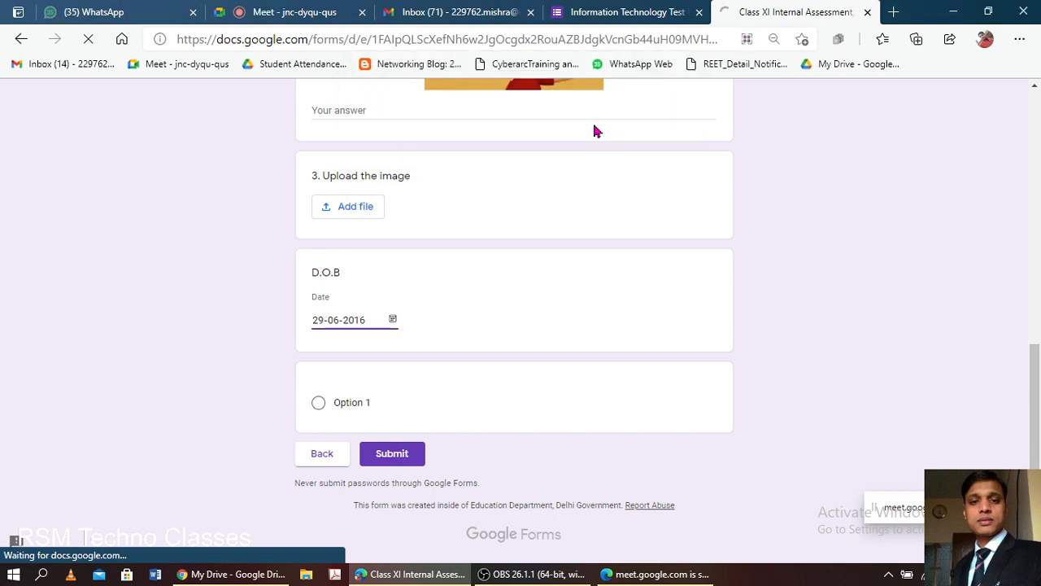
scroll(559, 304, "down", 7)
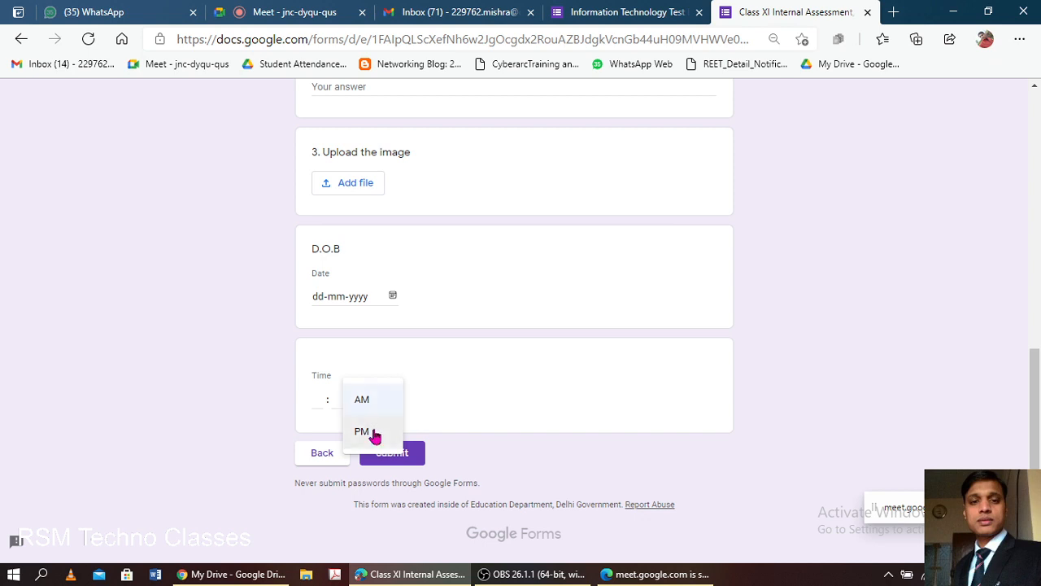
Answer the live form's time question with 05:05 PM.
left_click(319, 400)
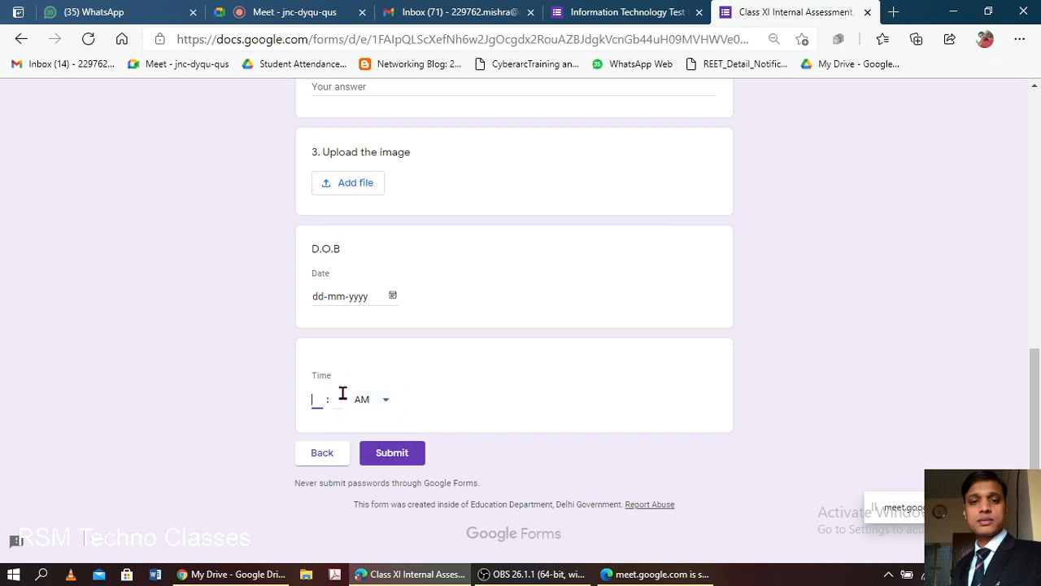
type("05")
left_click(338, 400)
type("0")
key("BackSpace")
type("05")
left_click(388, 402)
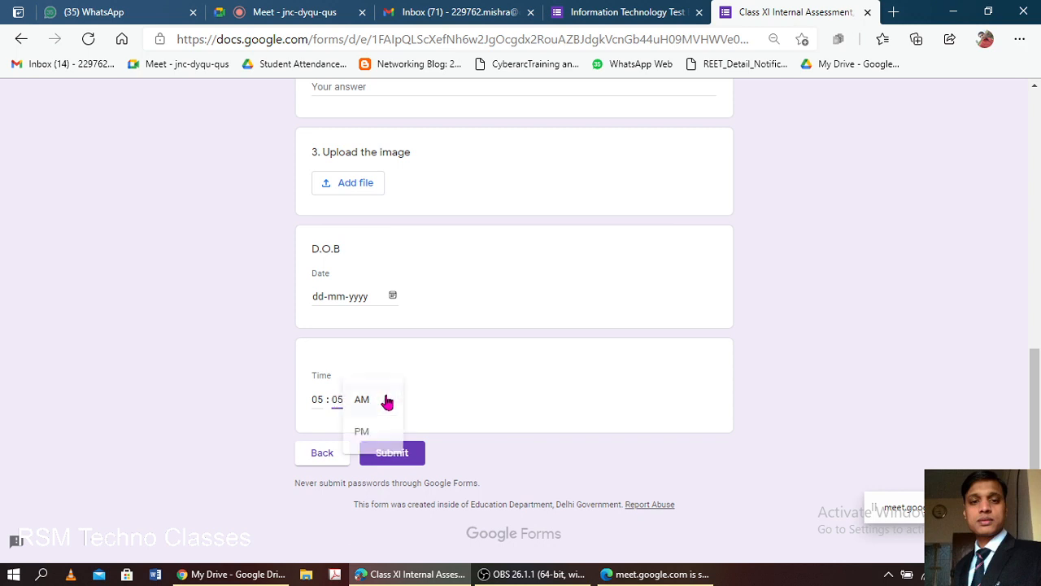
left_click(370, 437)
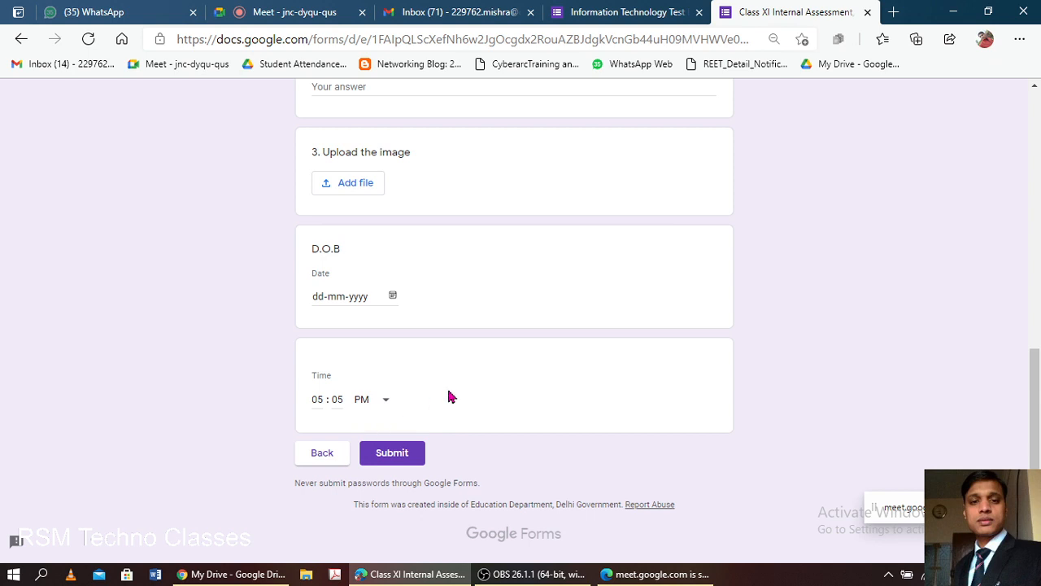
Return to the form editor and add a blank question of the Linear scale type below the time question.
left_click(615, 12)
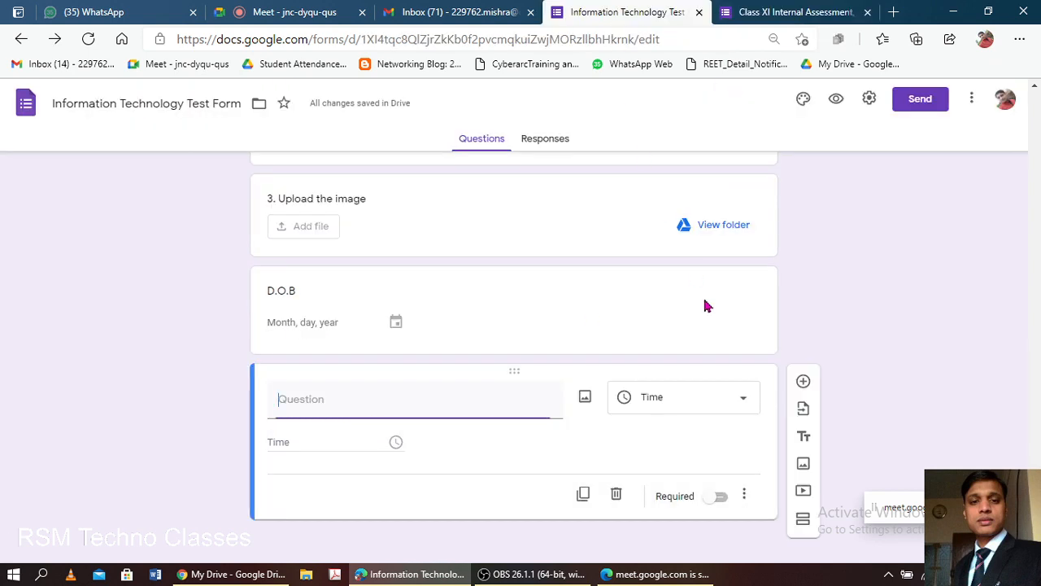
left_click(735, 400)
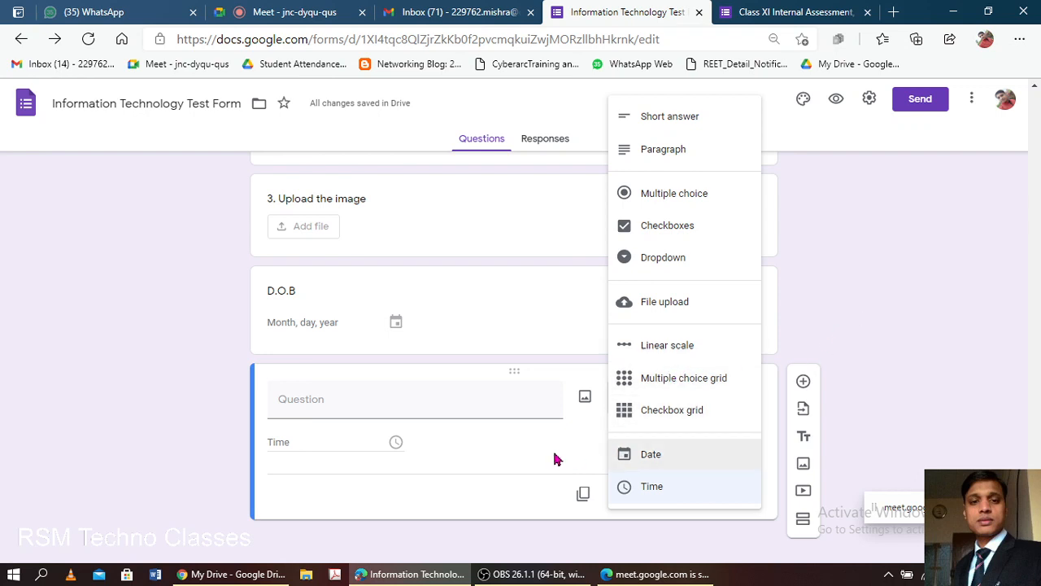
left_click(891, 300)
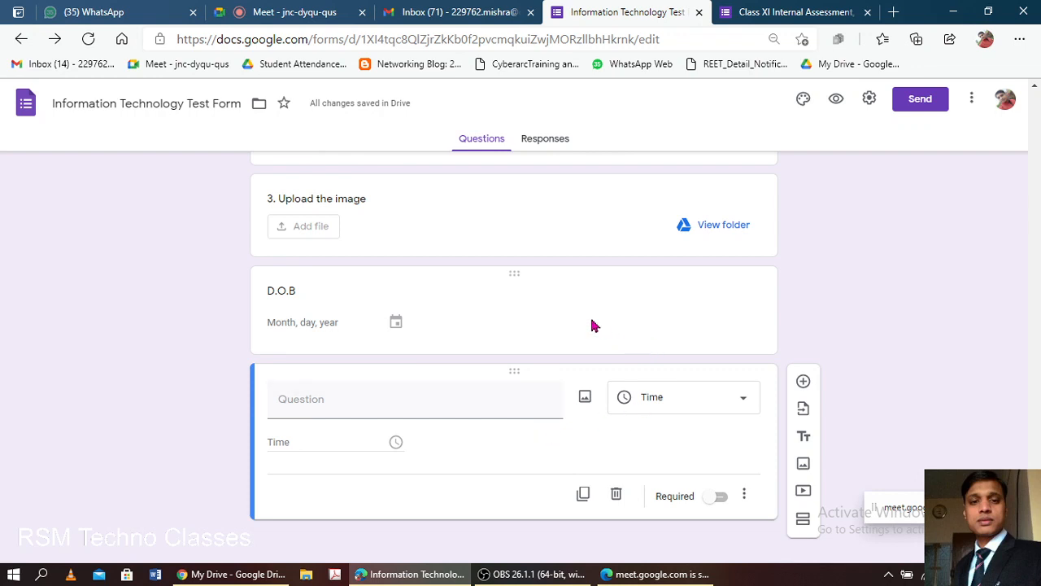
left_click(804, 384)
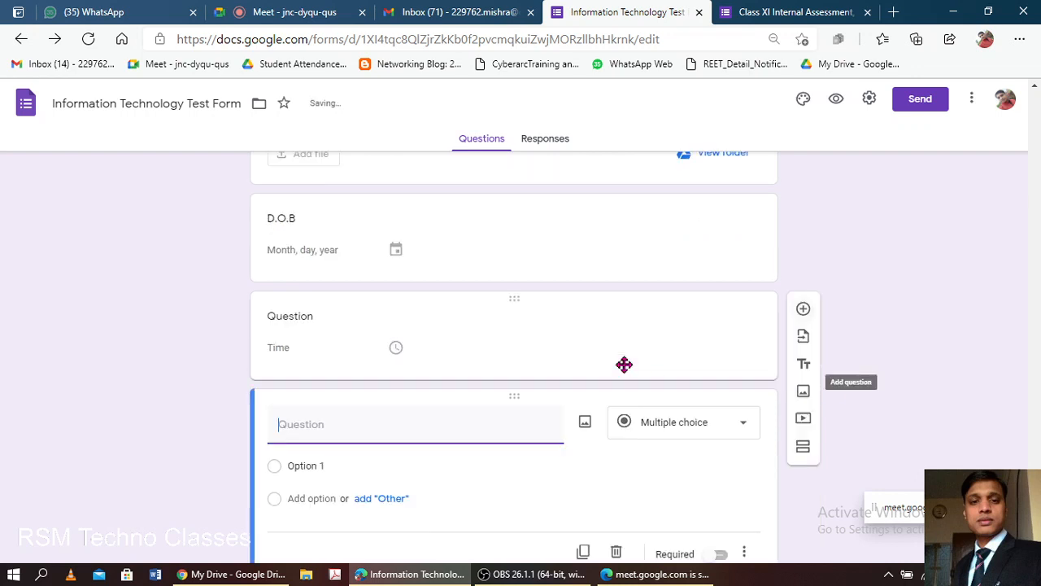
left_click(720, 372)
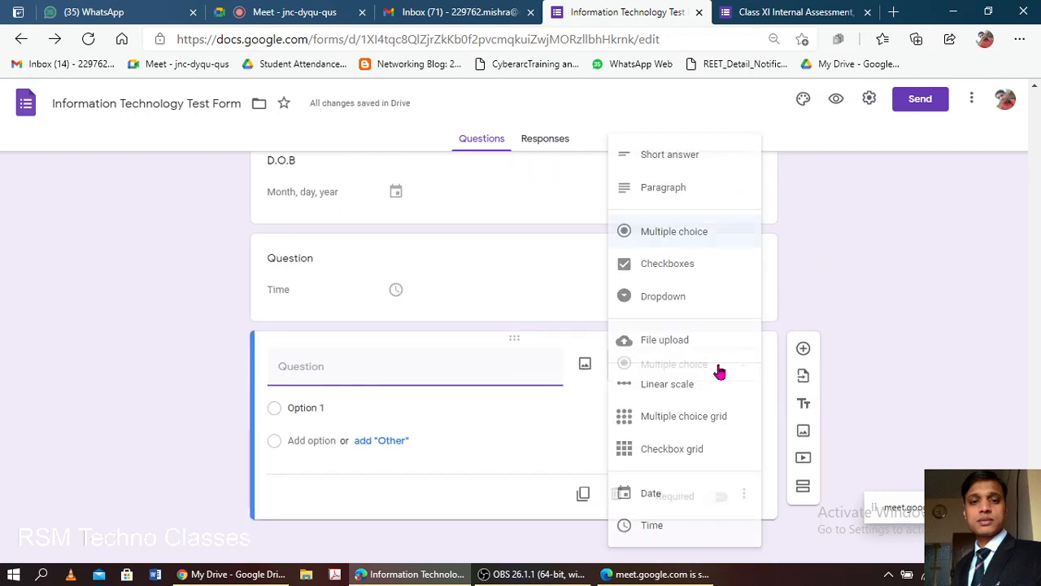
left_click(675, 386)
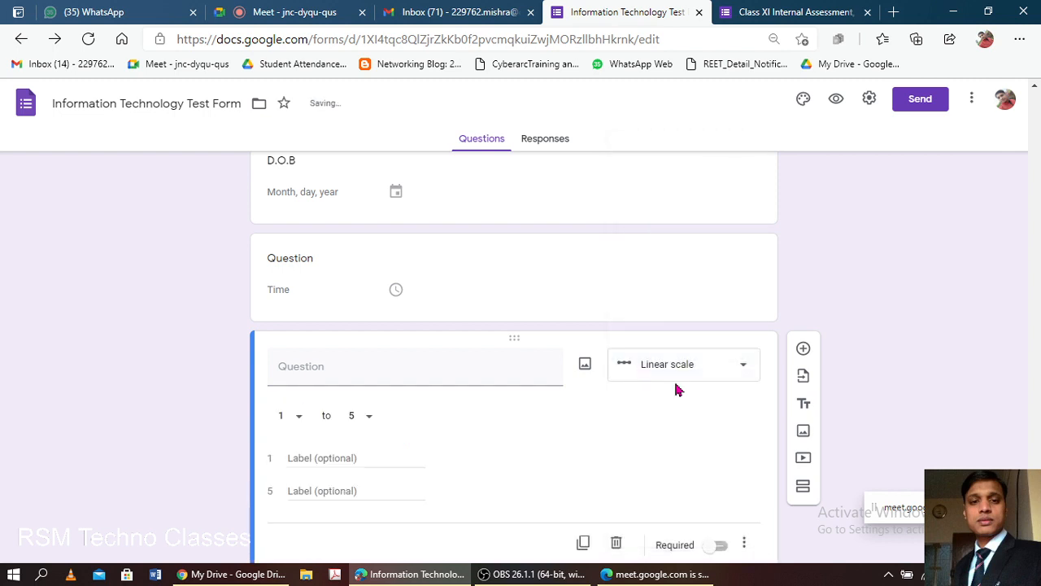
Title the linear scale question Feedback and label 1 as Very Good and 5 as Bad.
left_click(327, 373)
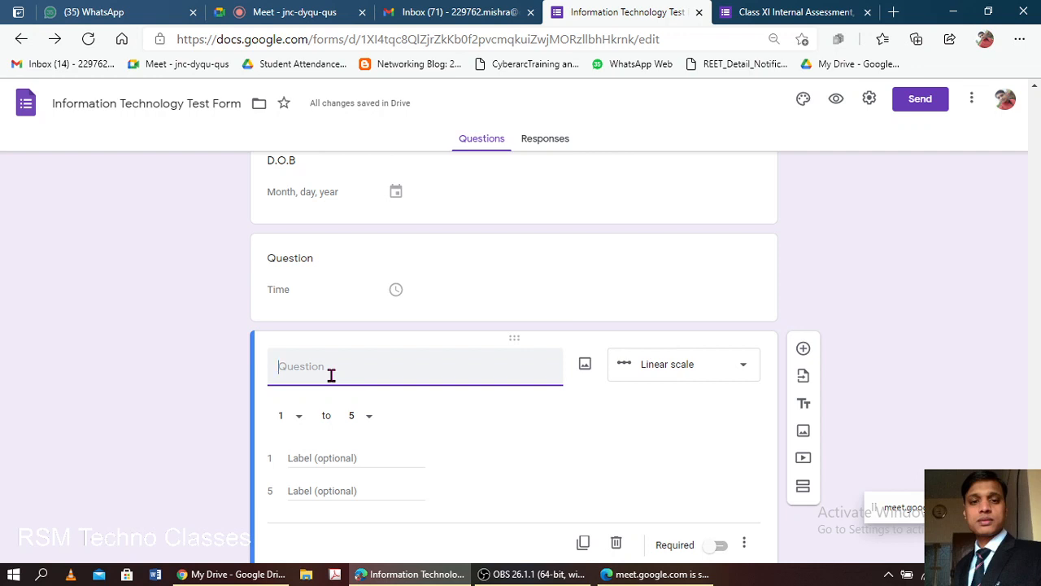
type("Feed")
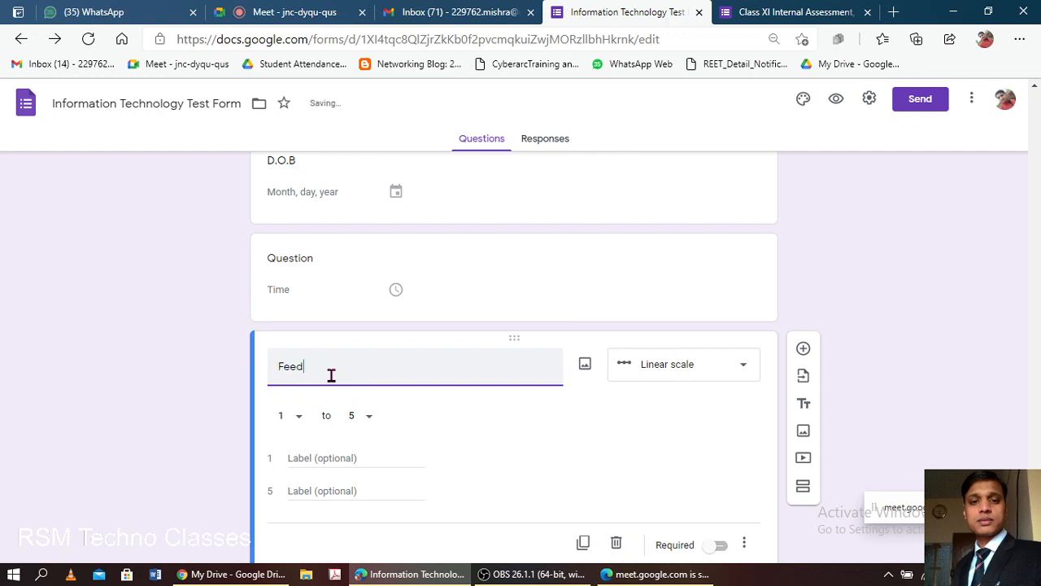
type("back")
left_click(356, 461)
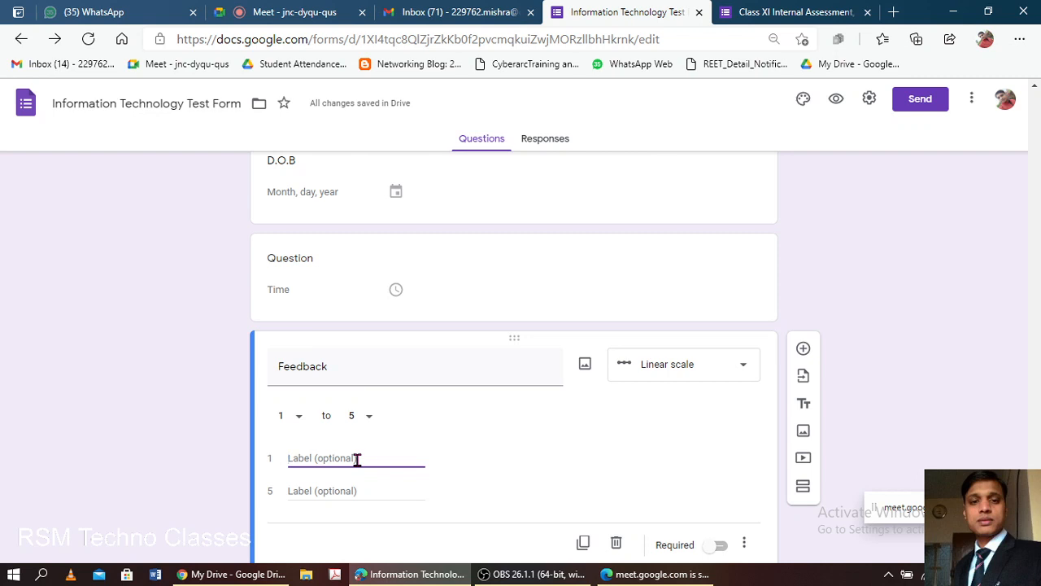
type("Very Good")
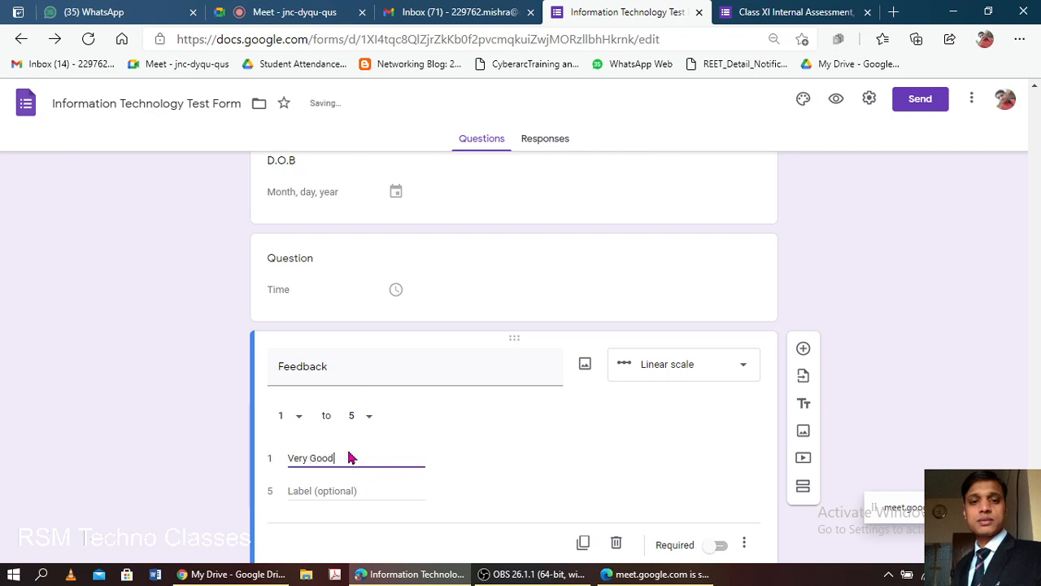
left_click(336, 493)
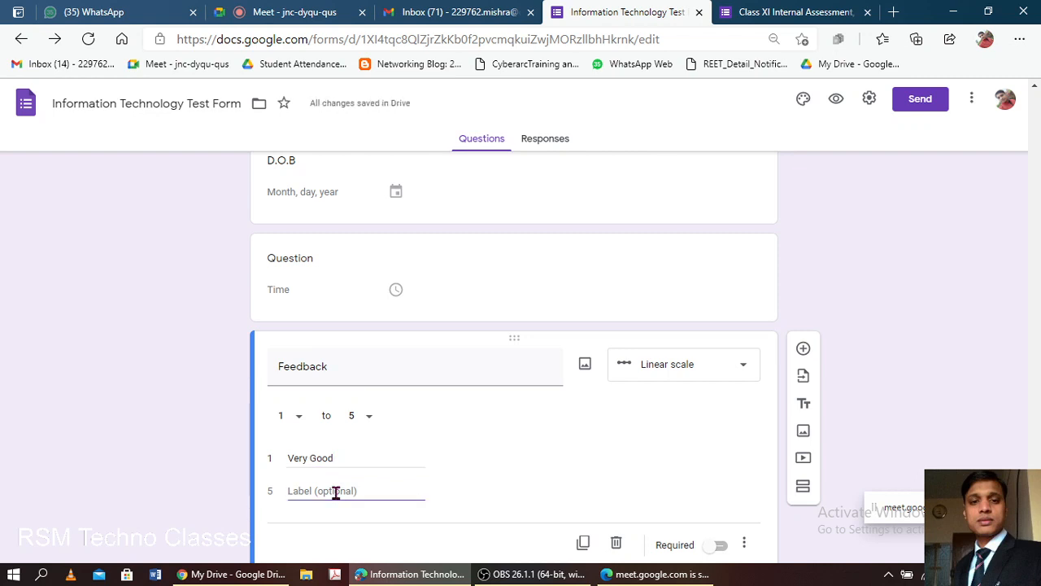
type("Bad")
left_click(489, 472)
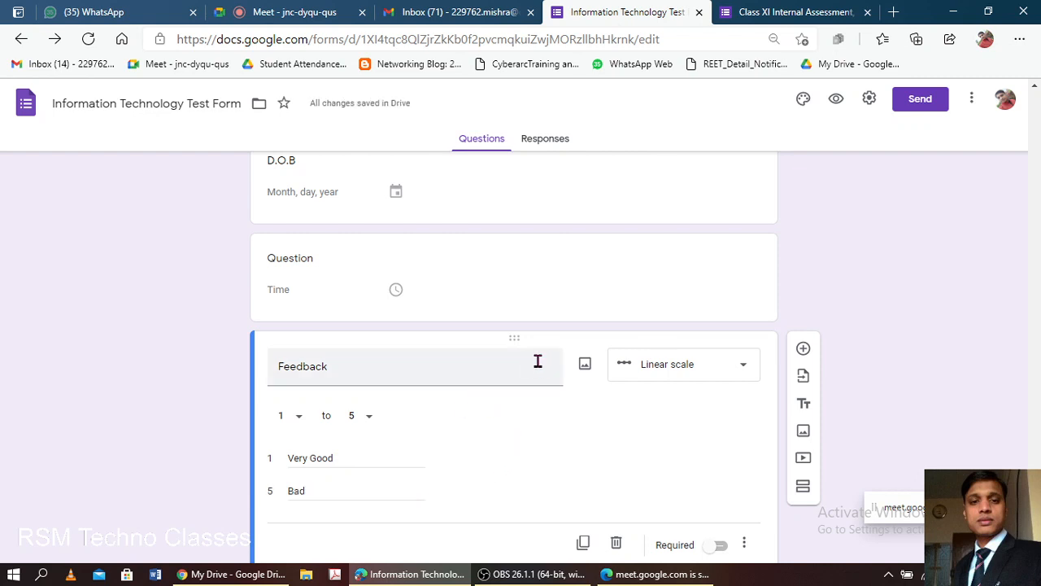
Reload the live form, discarding the unsaved time answer, and go on to the section containing the Feedback question.
left_click(763, 8)
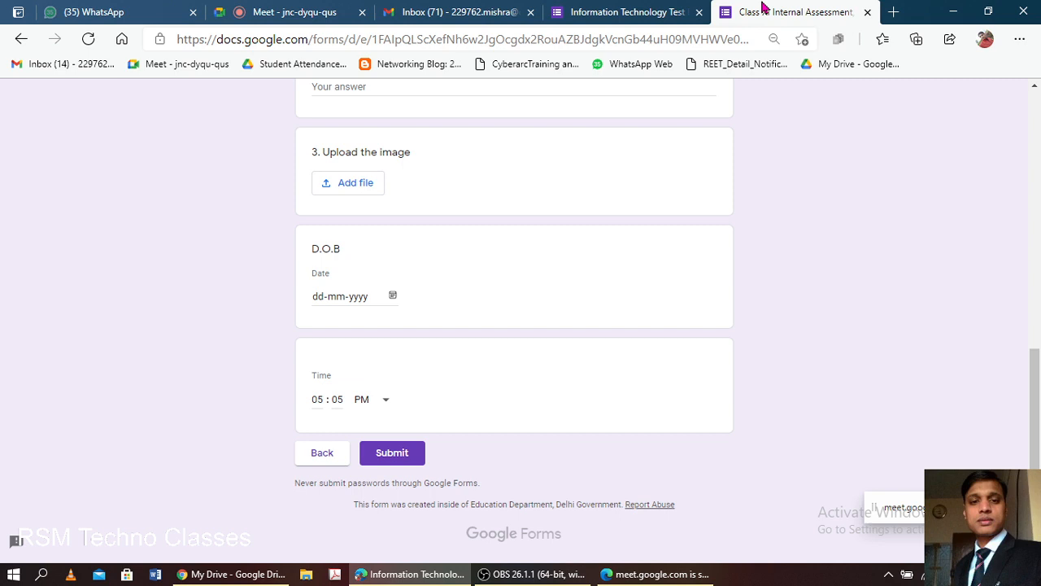
left_click(739, 39)
key("Return")
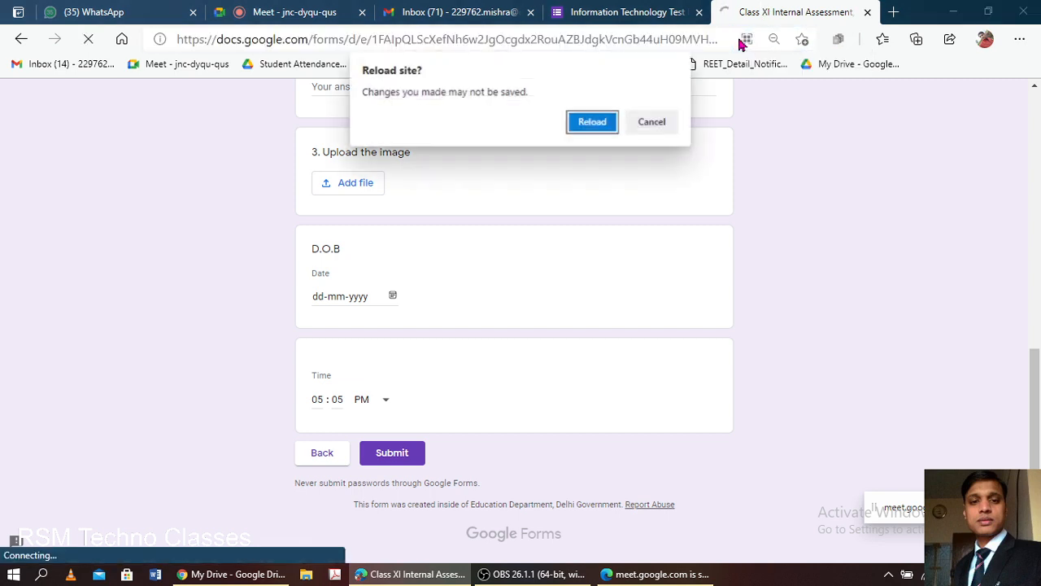
left_click(594, 122)
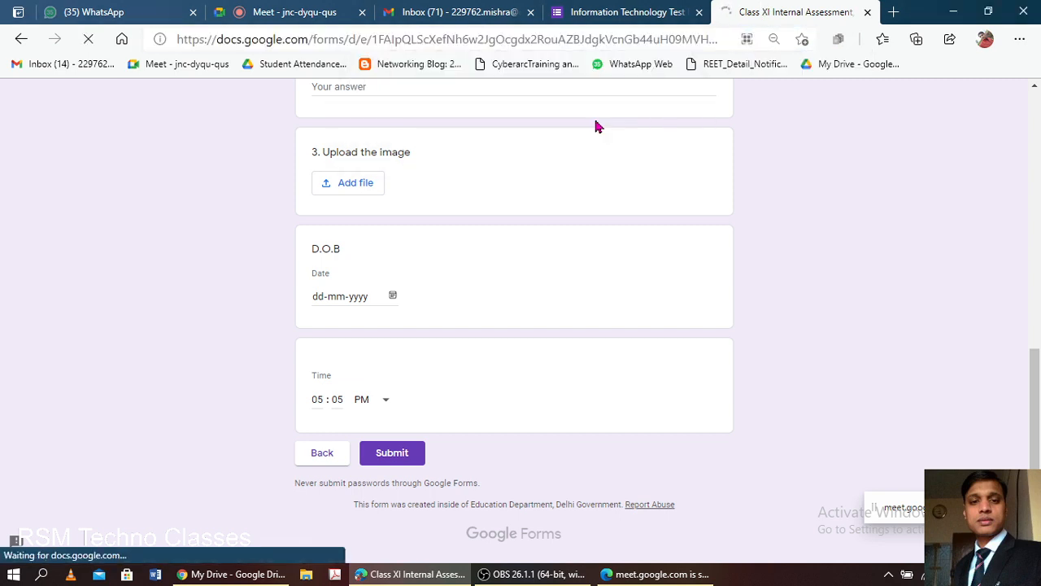
scroll(567, 297, "down", 10)
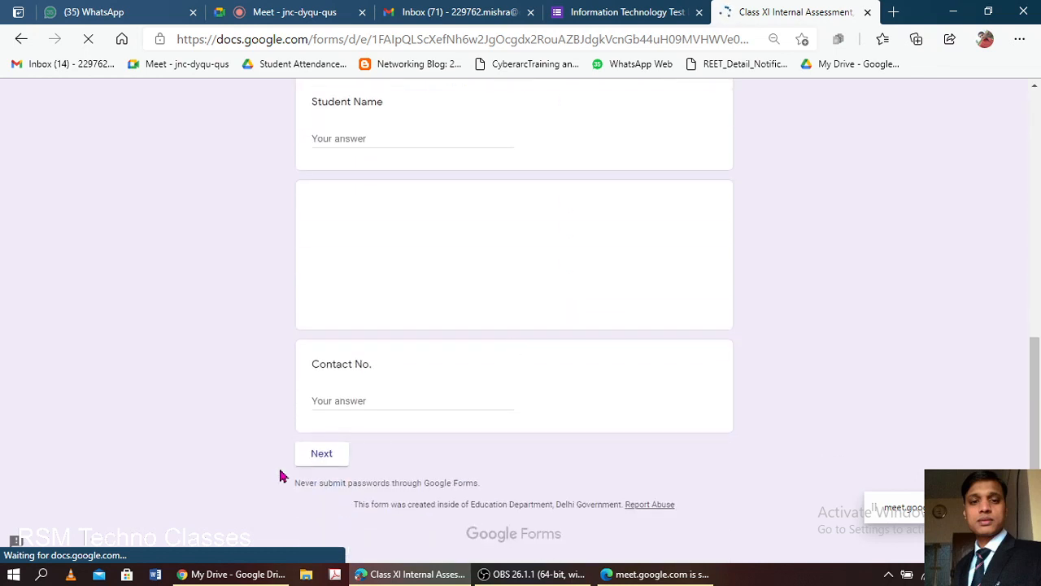
left_click(327, 453)
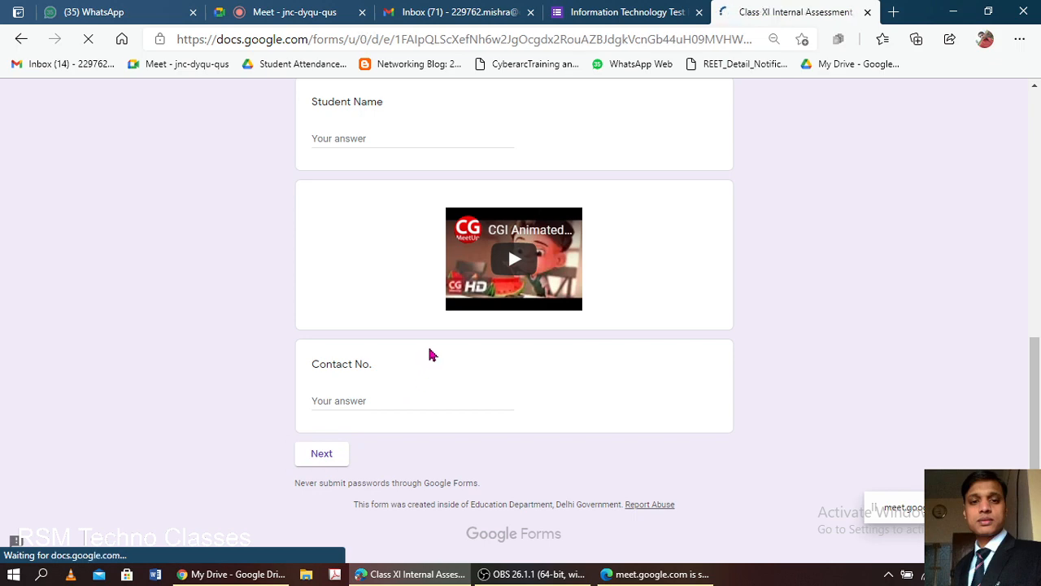
scroll(432, 347, "down", 10)
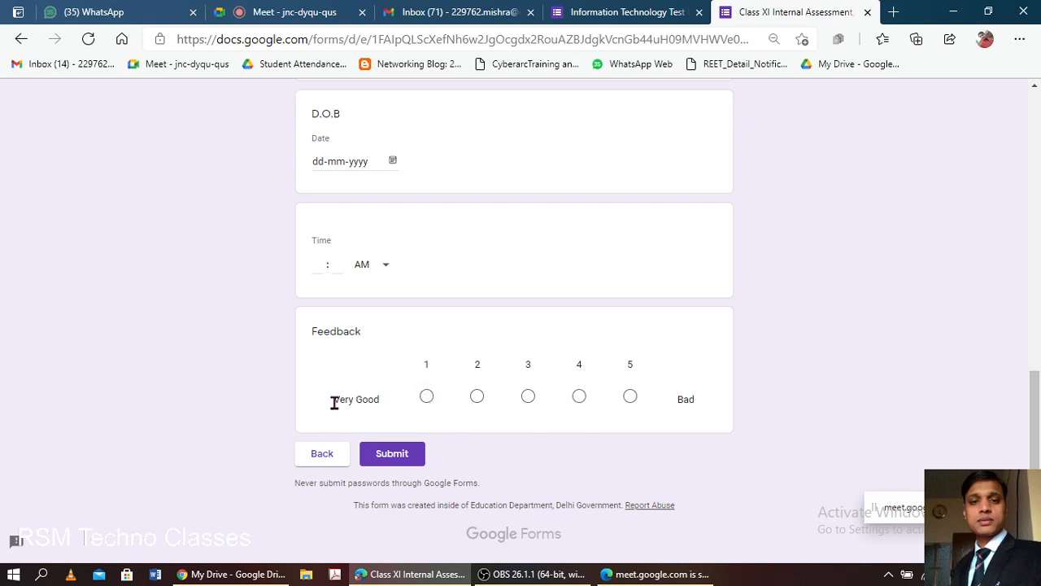
Try each rating of the live form's Feedback scale from 1 through 5, ending on 5.
left_click(426, 399)
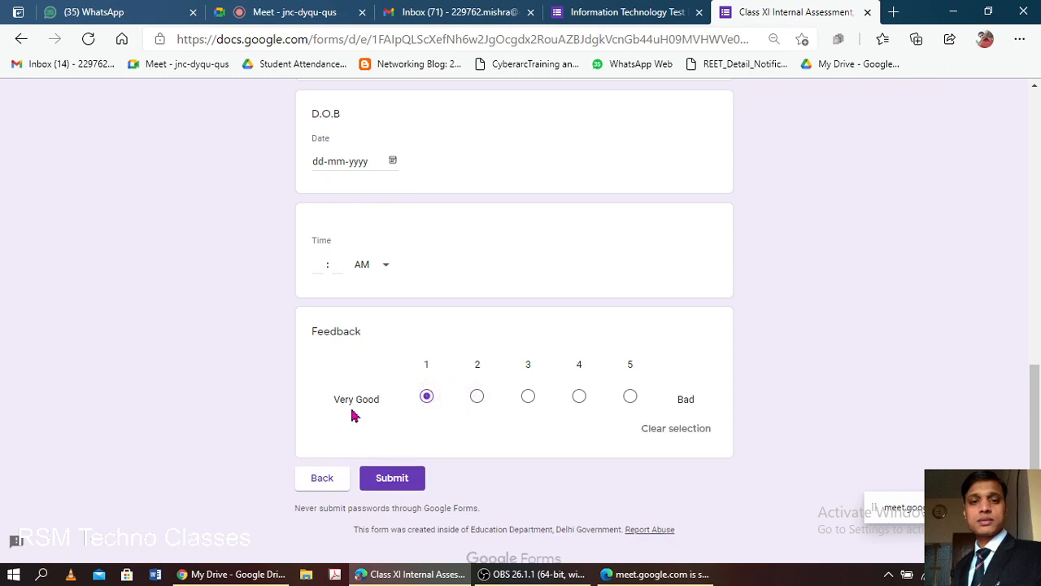
left_click(478, 399)
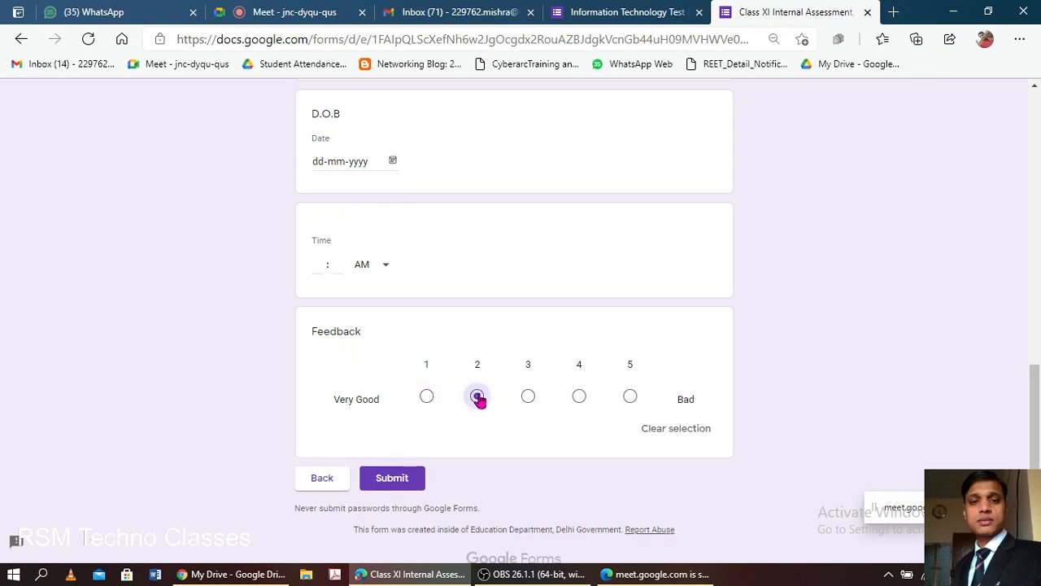
left_click(531, 399)
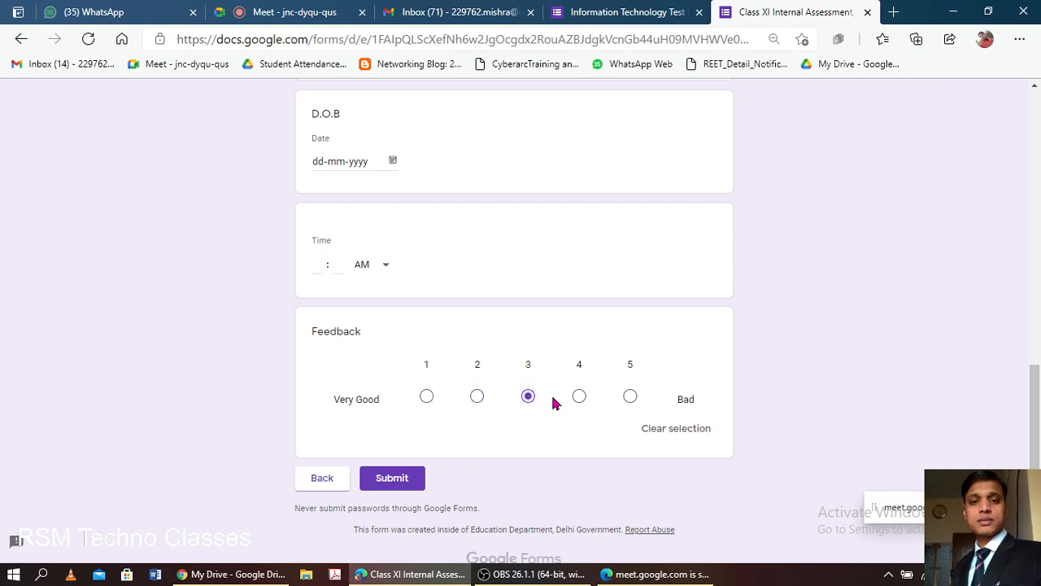
left_click(579, 399)
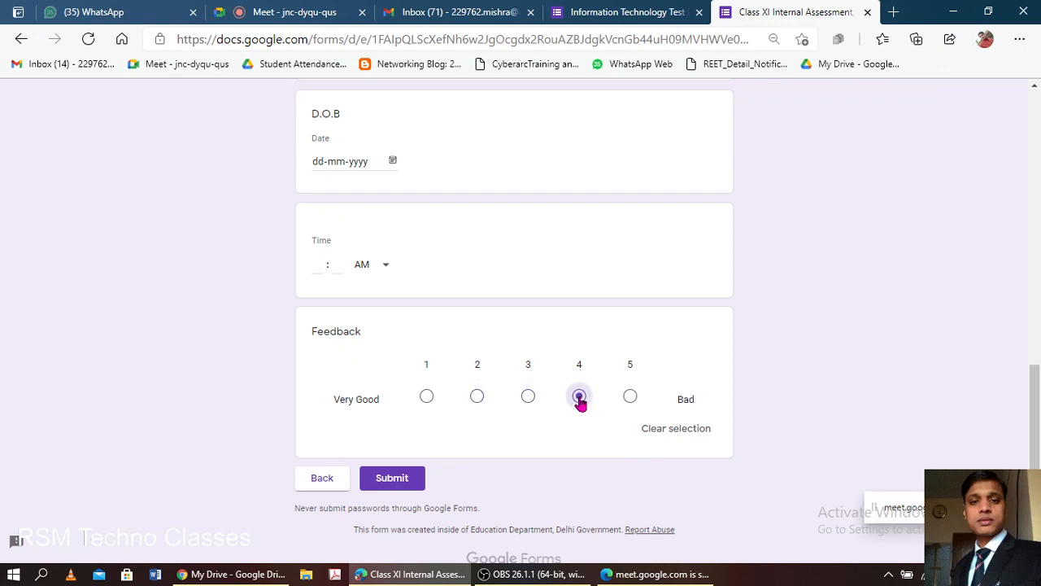
left_click(631, 397)
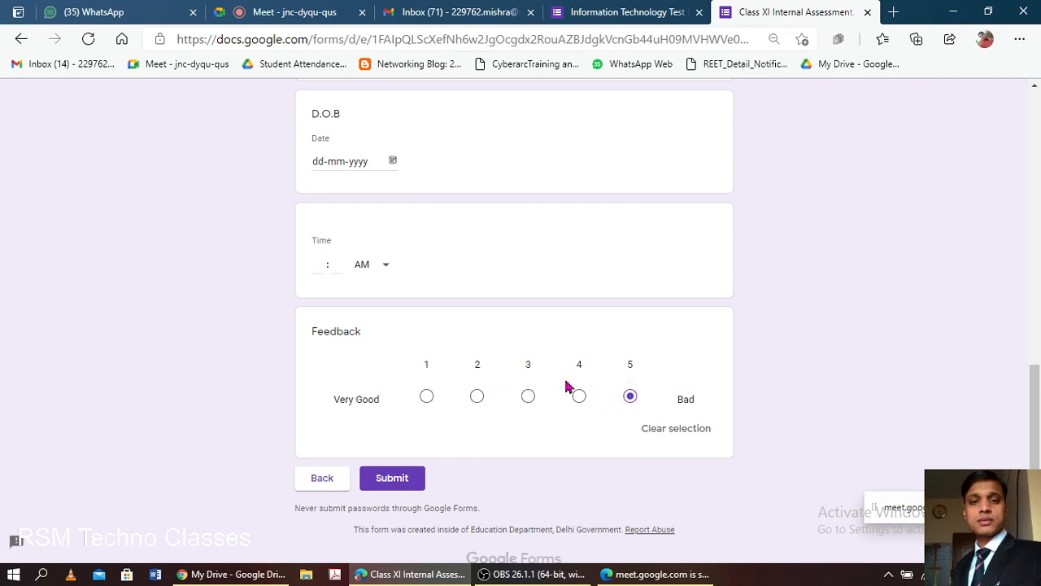
Return to the form editor and add a blank Multiple choice grid question below Feedback.
left_click(625, 12)
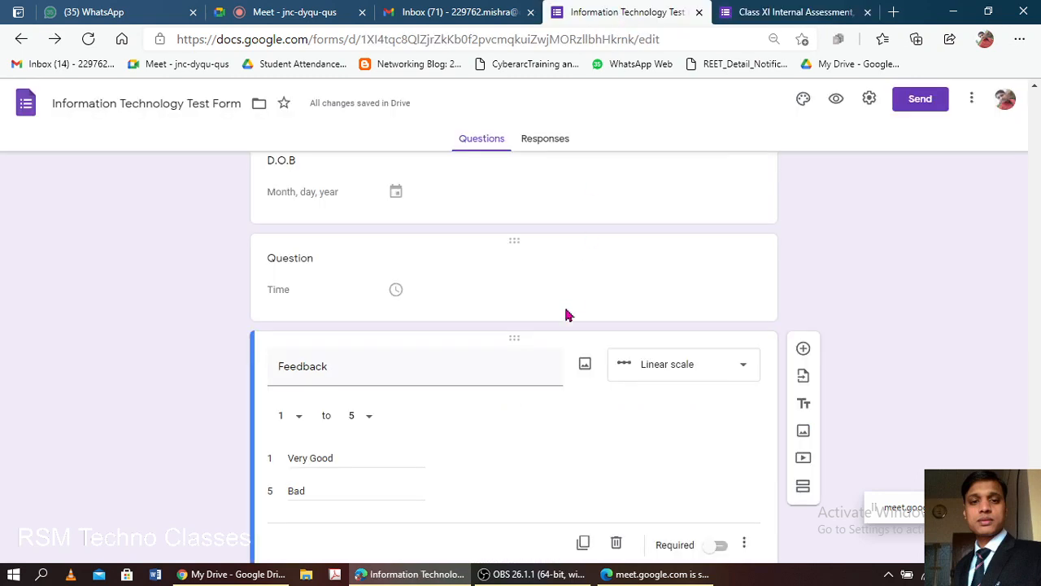
scroll(488, 428, "down", 1)
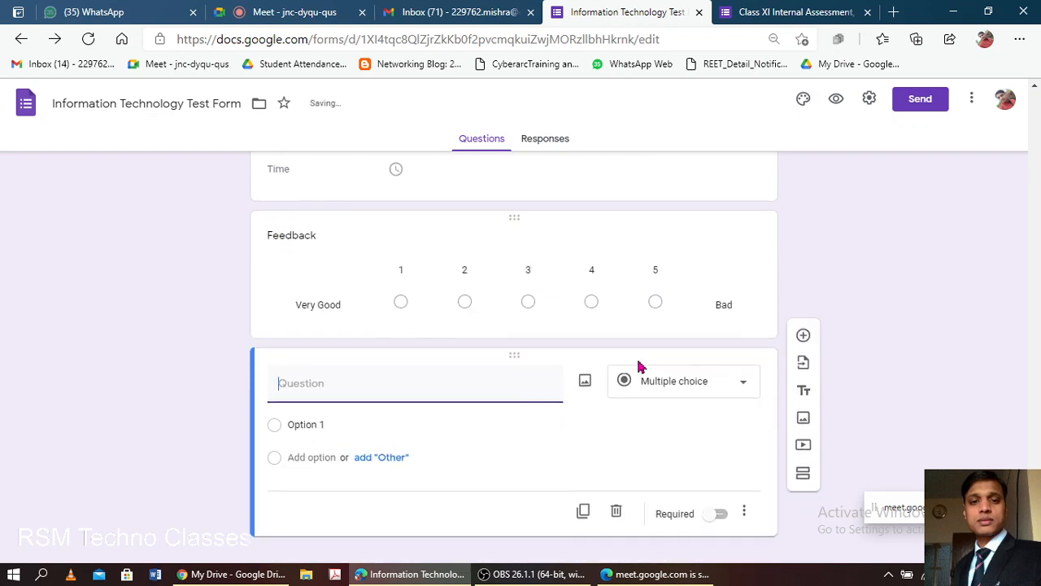
left_click(703, 365)
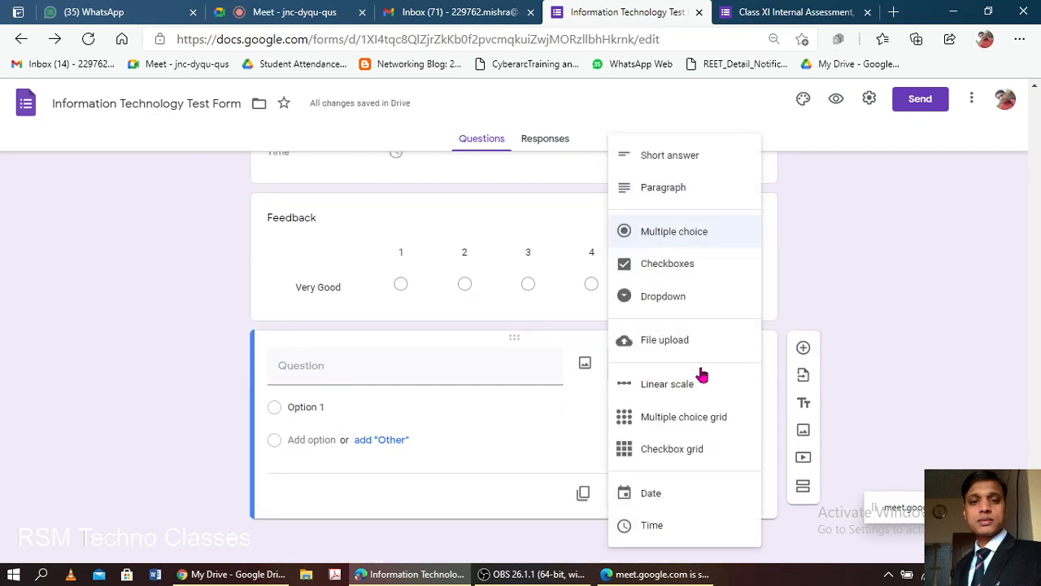
left_click(689, 419)
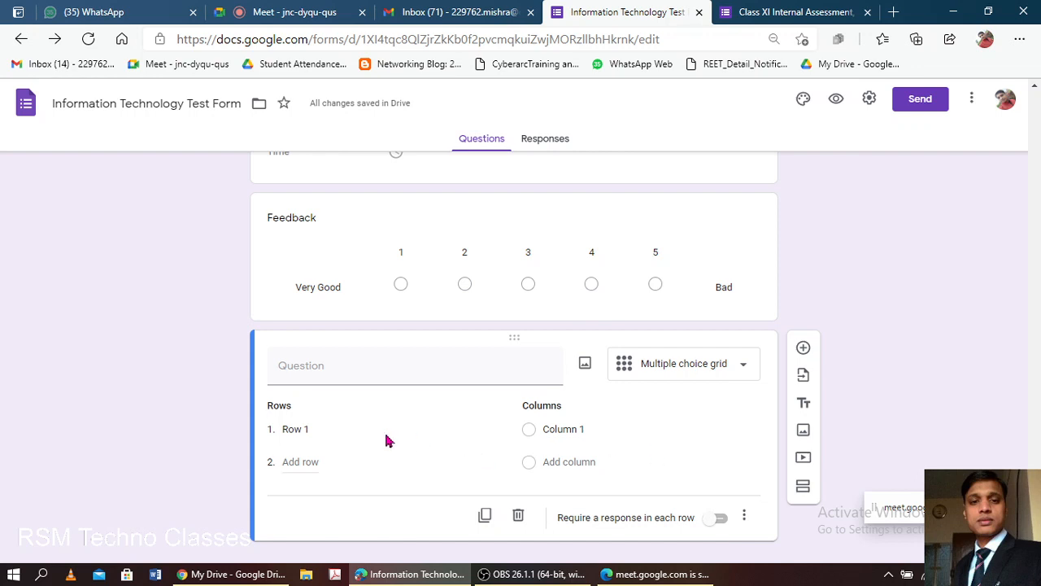
Add Row 2 and Row 3 to the multiple choice grid, keeping the default row names.
left_click(333, 431)
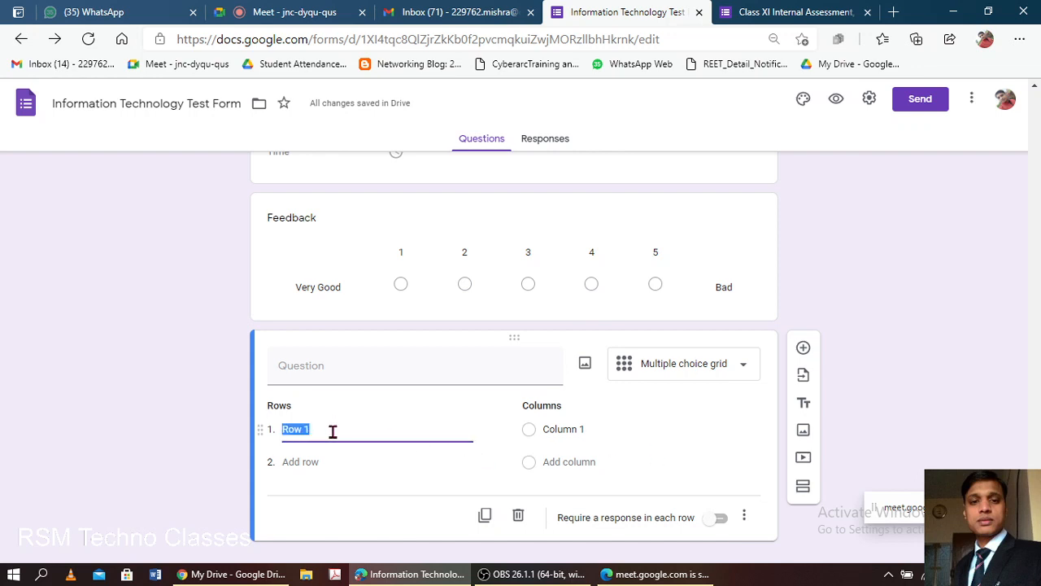
left_click(370, 377)
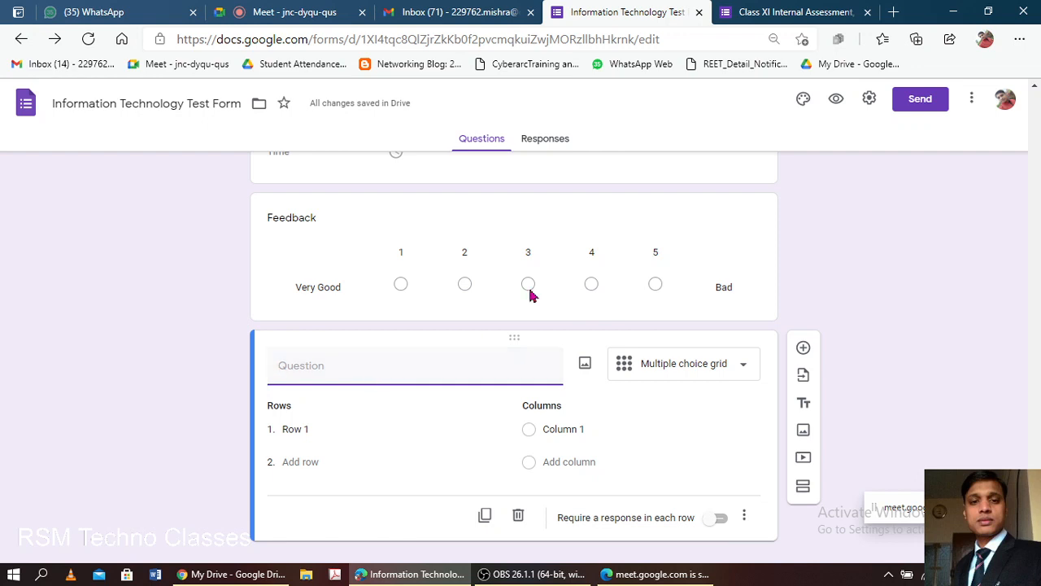
left_click(336, 429)
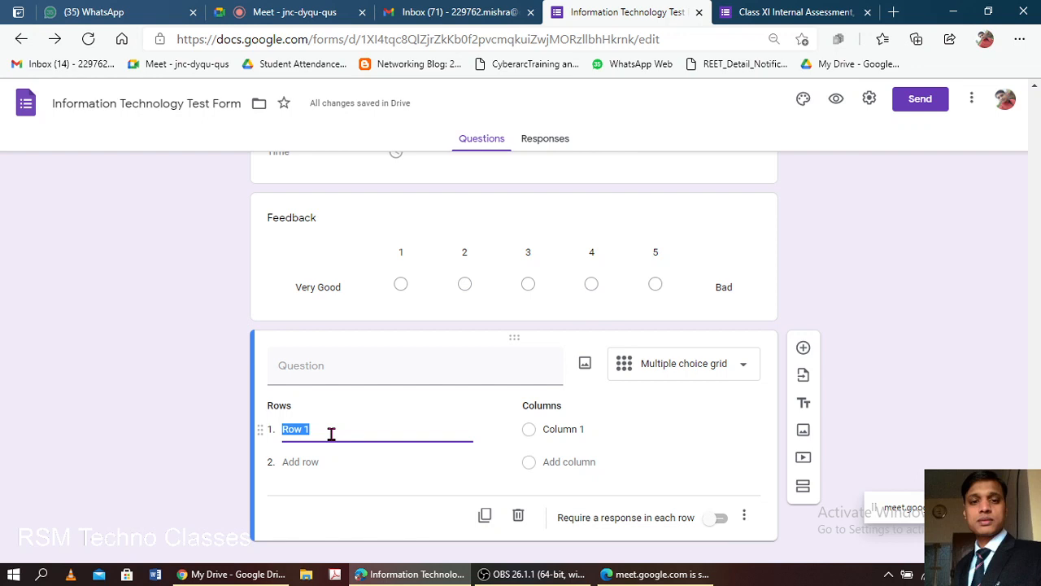
left_click(532, 472)
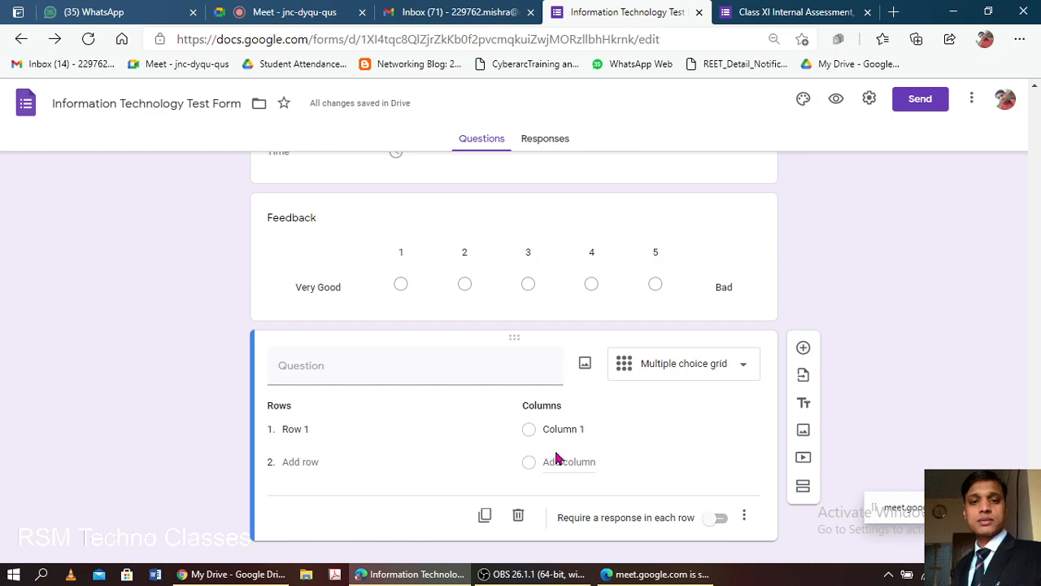
left_click(313, 462)
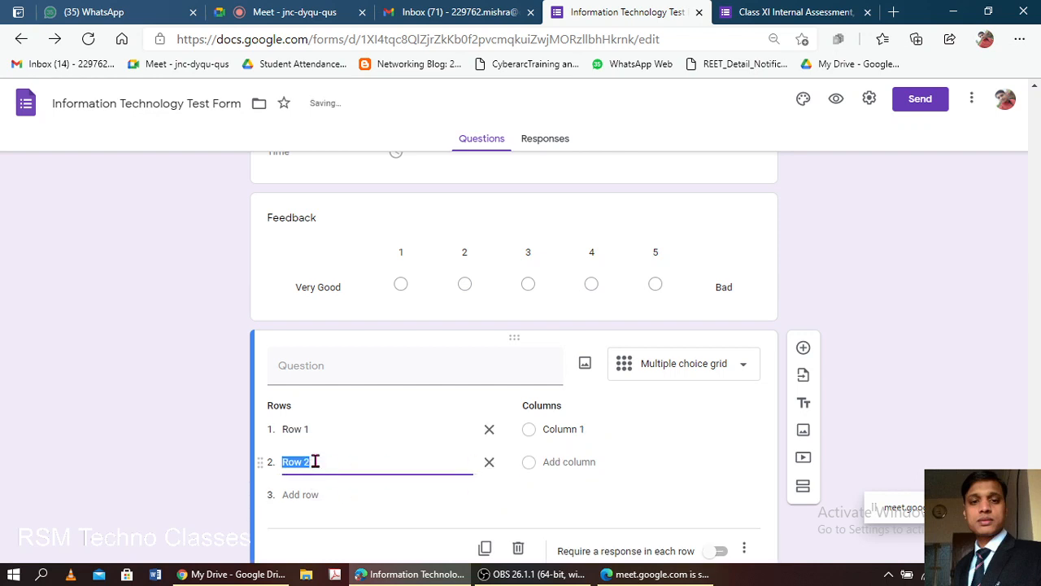
left_click(302, 495)
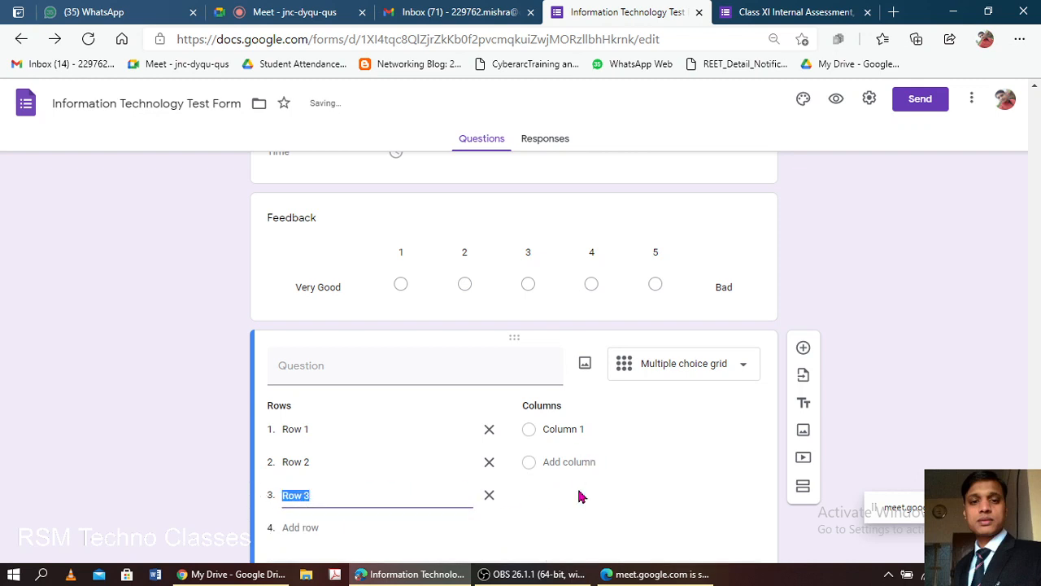
left_click(580, 496)
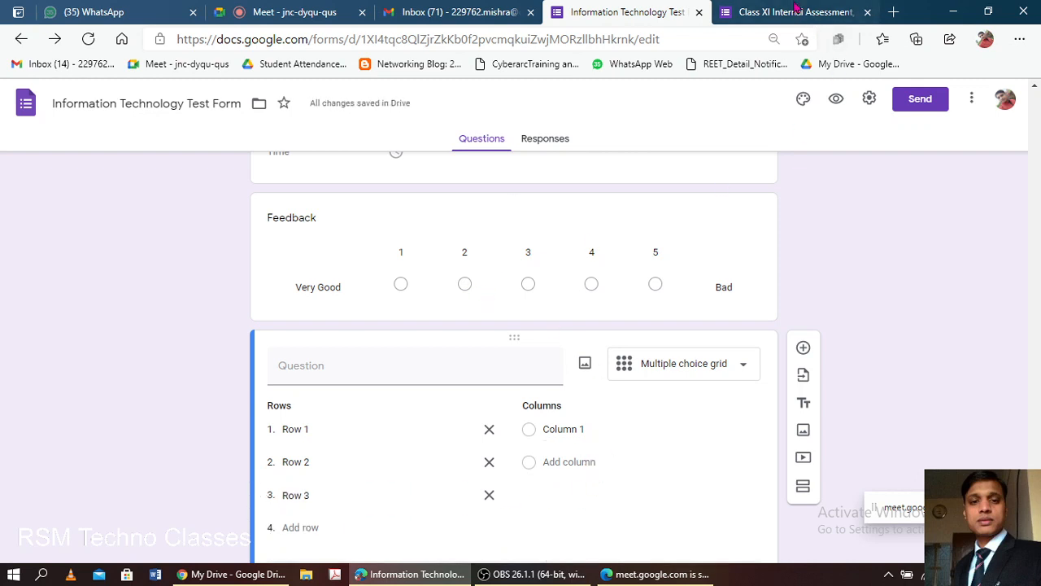
Reload the live form, discarding the Feedback rating, and go on to the section containing the untitled grid question.
left_click(797, 11)
left_click(737, 39)
key("Return")
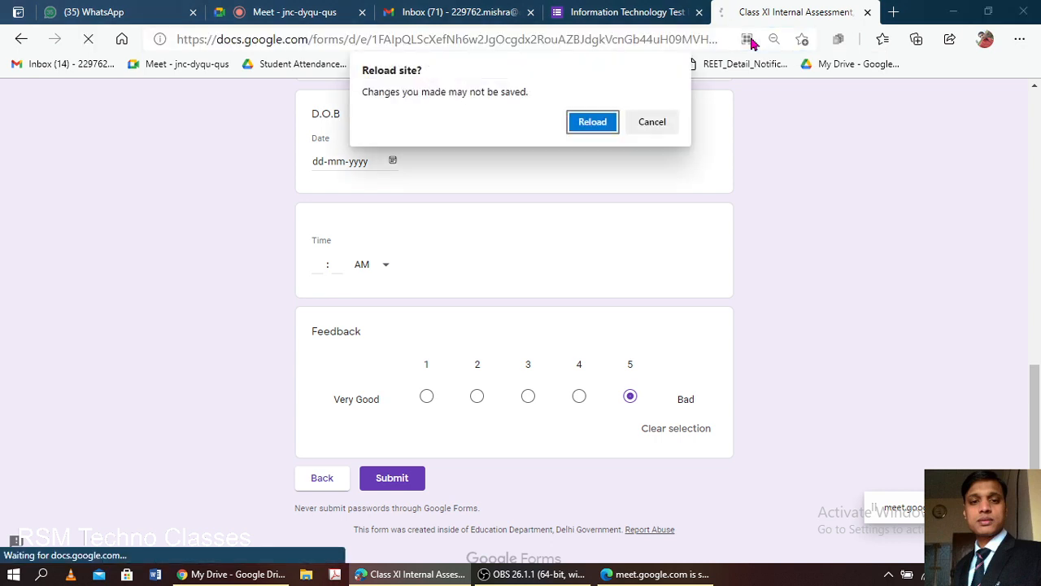
left_click(587, 120)
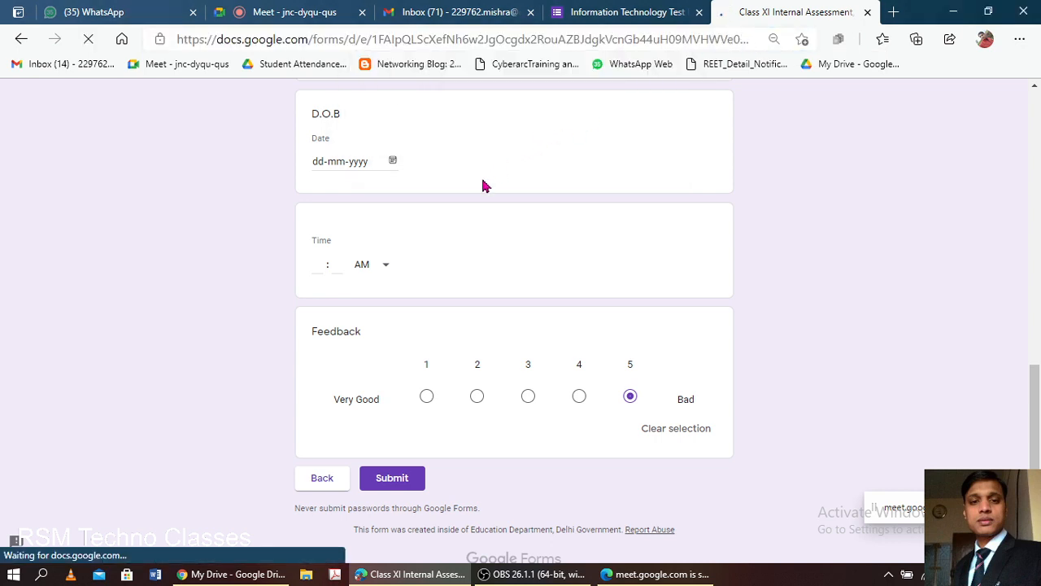
scroll(484, 182, "down", 7)
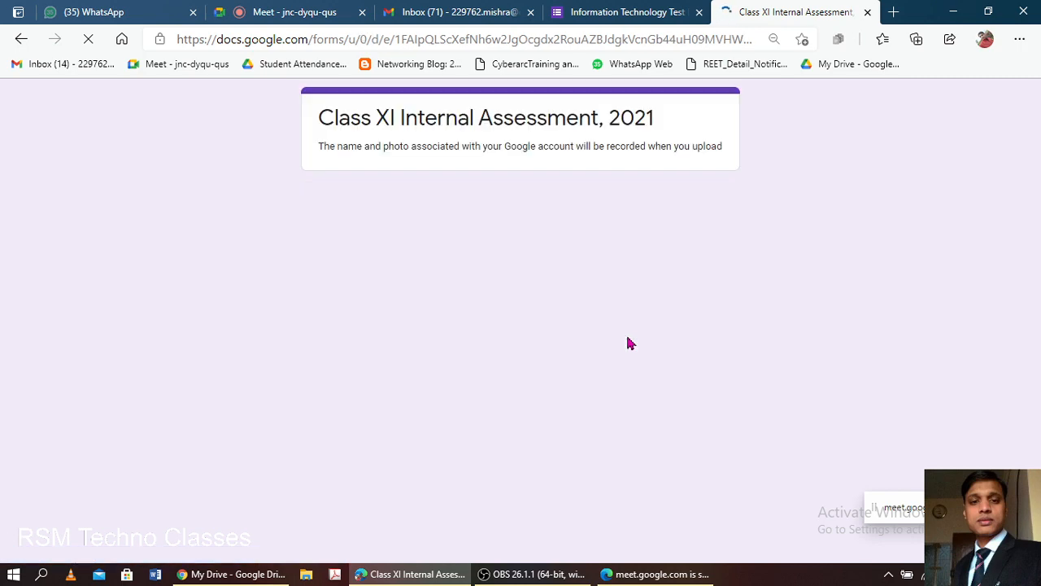
scroll(635, 335, "down", 2)
scroll(641, 334, "down", 10)
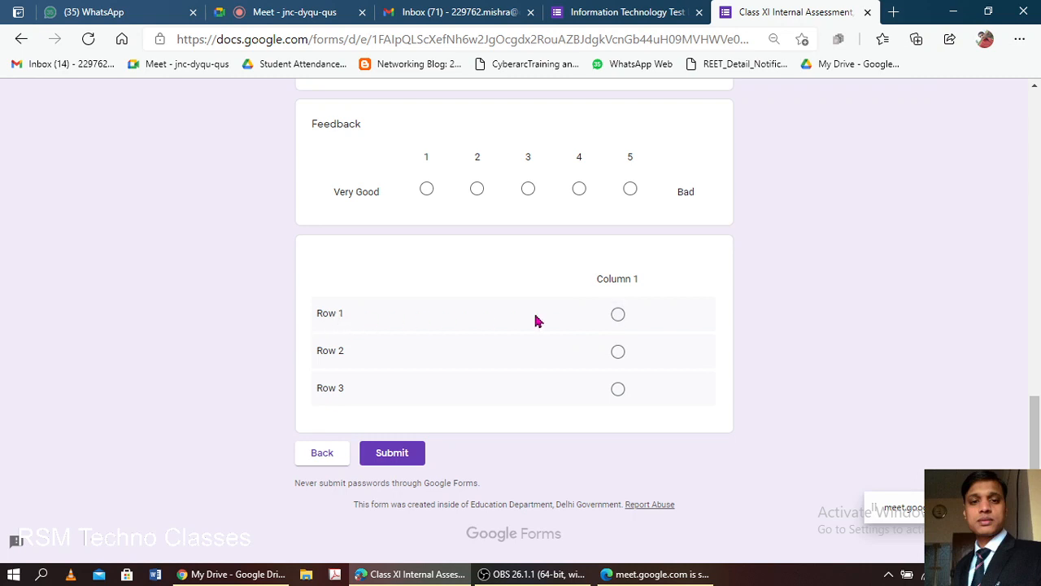
Select Column 1 for Row 1, Row 2 and Row 3 in the live form's grid question.
left_click(618, 315)
left_click(618, 352)
left_click(618, 388)
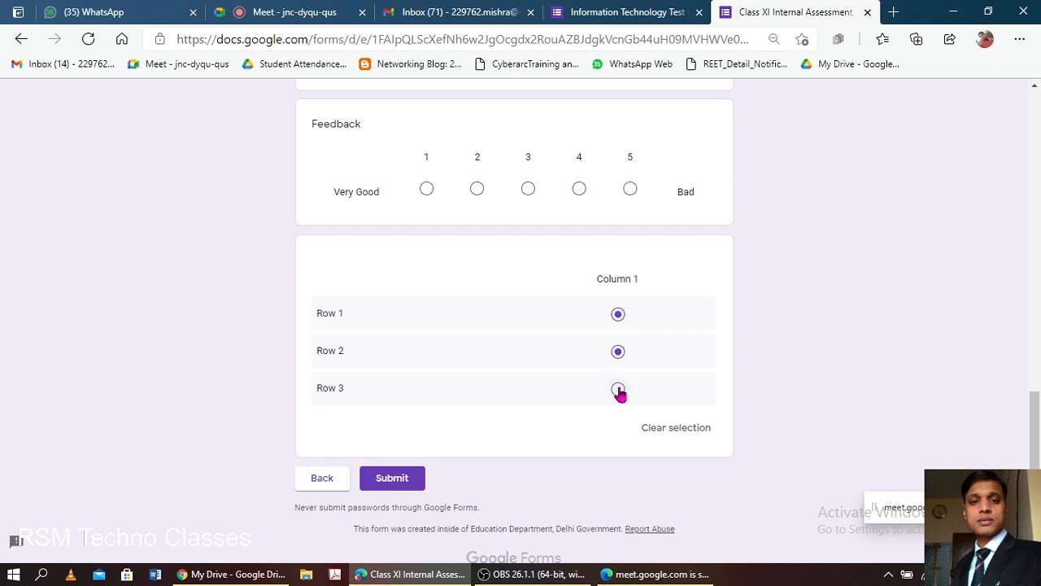
left_click(618, 390)
Return to the form editor and add a blank Checkbox grid question below the multiple choice grid.
left_click(612, 13)
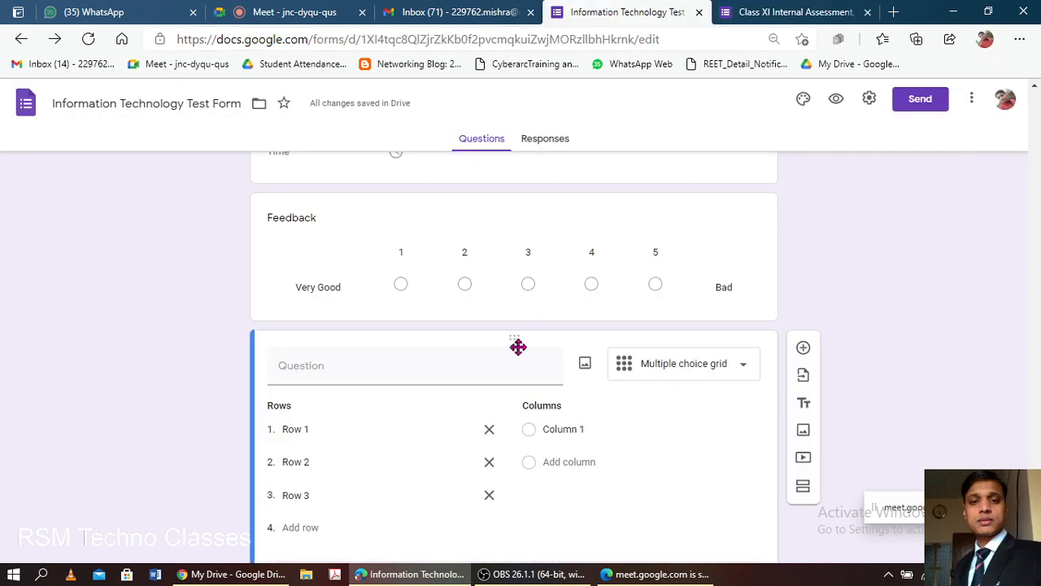
scroll(513, 382, "down", 1)
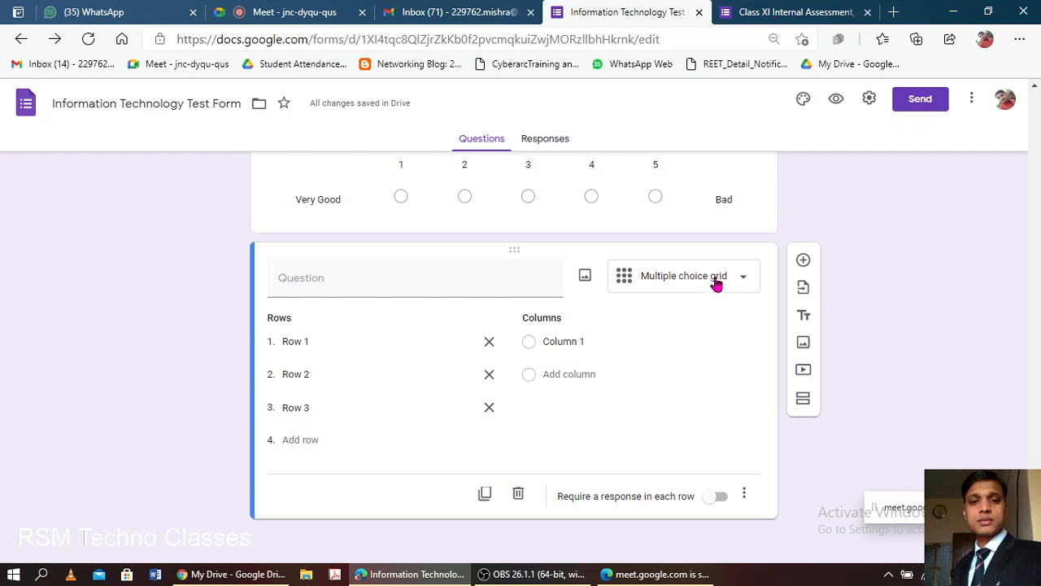
left_click(803, 260)
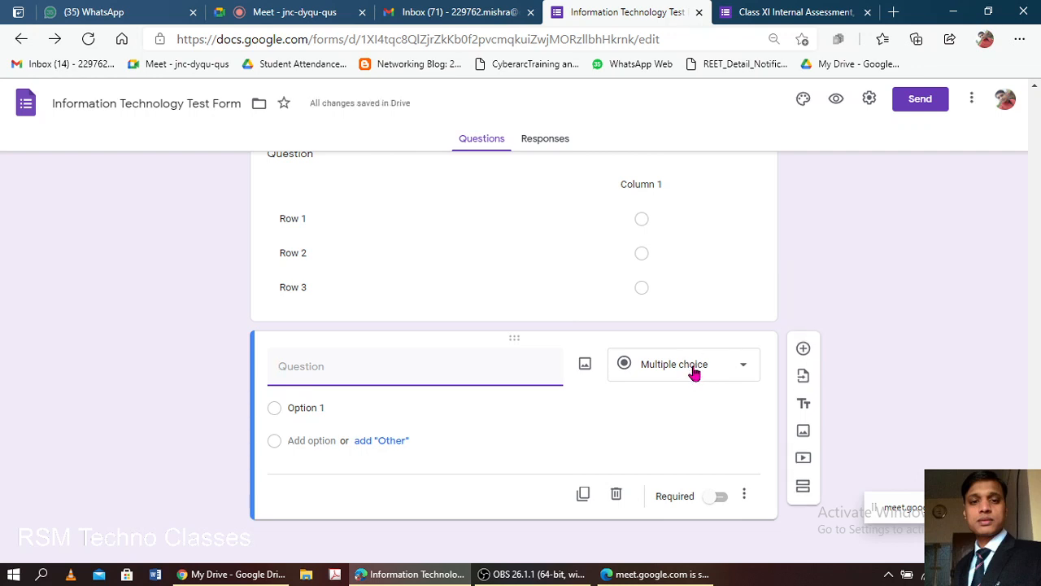
left_click(692, 371)
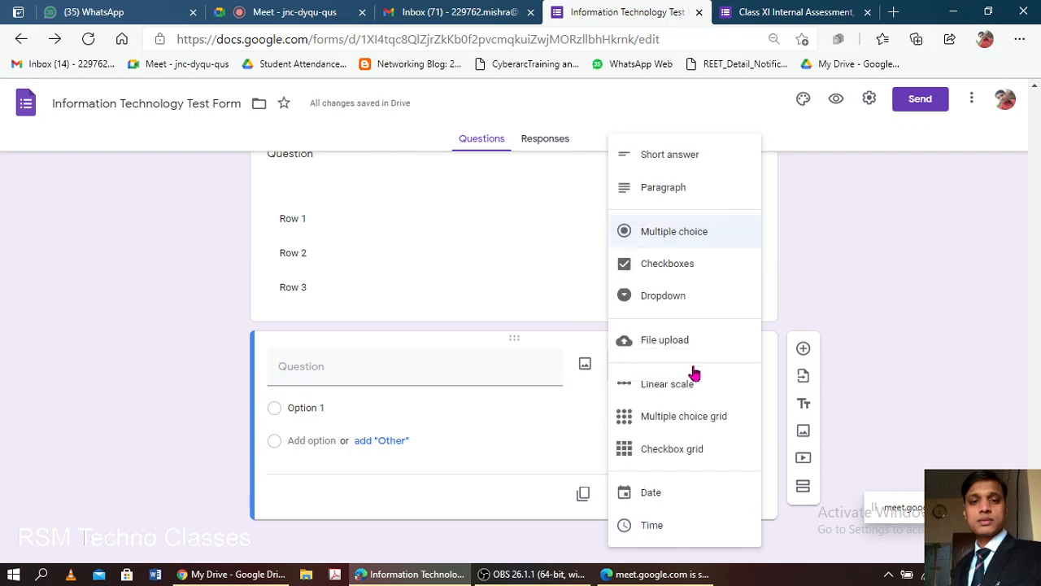
left_click(680, 458)
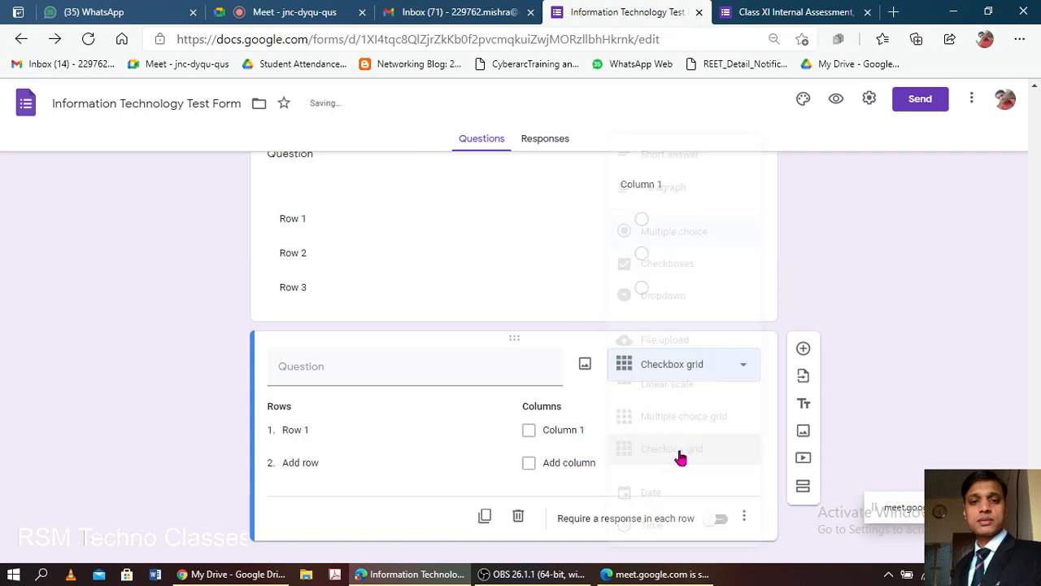
Add Row 2 and Row 3 to the checkbox grid, keeping the default row names.
left_click(317, 431)
left_click(298, 464)
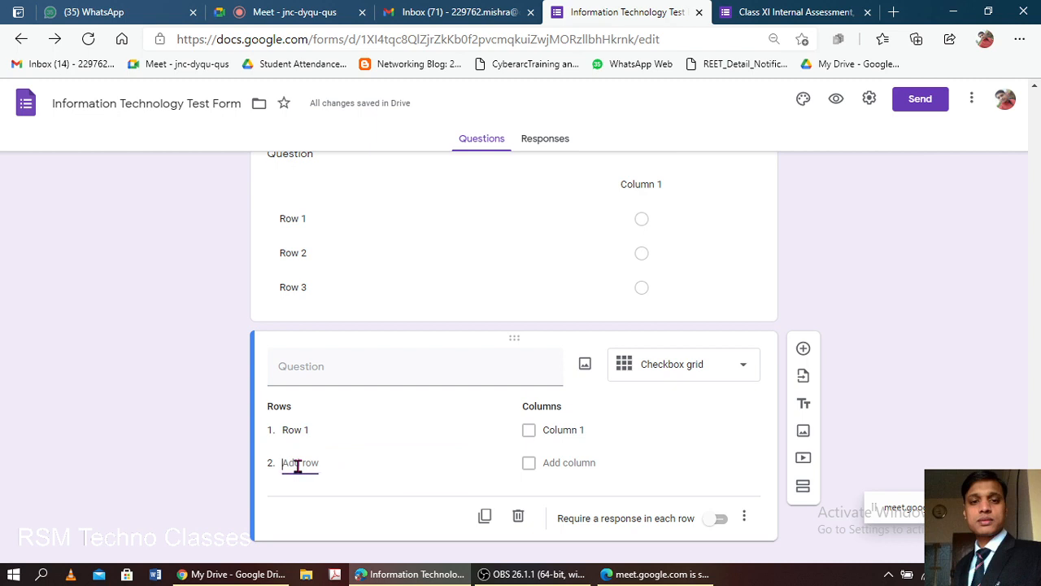
left_click(319, 500)
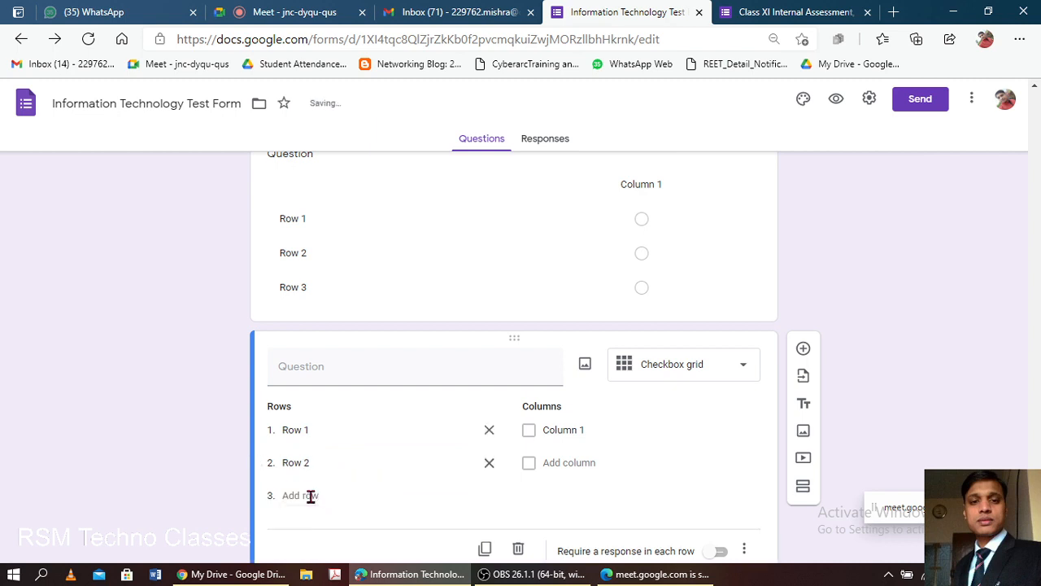
left_click(310, 496)
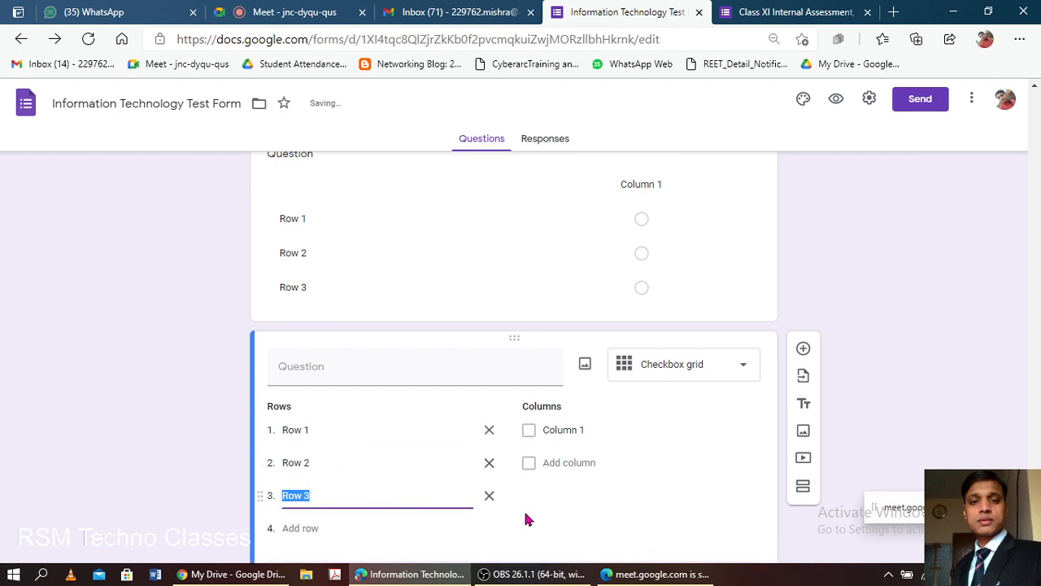
Add Column 2 and Column 3 to the checkbox grid and move Column 3 ahead of Column 1.
left_click(594, 505)
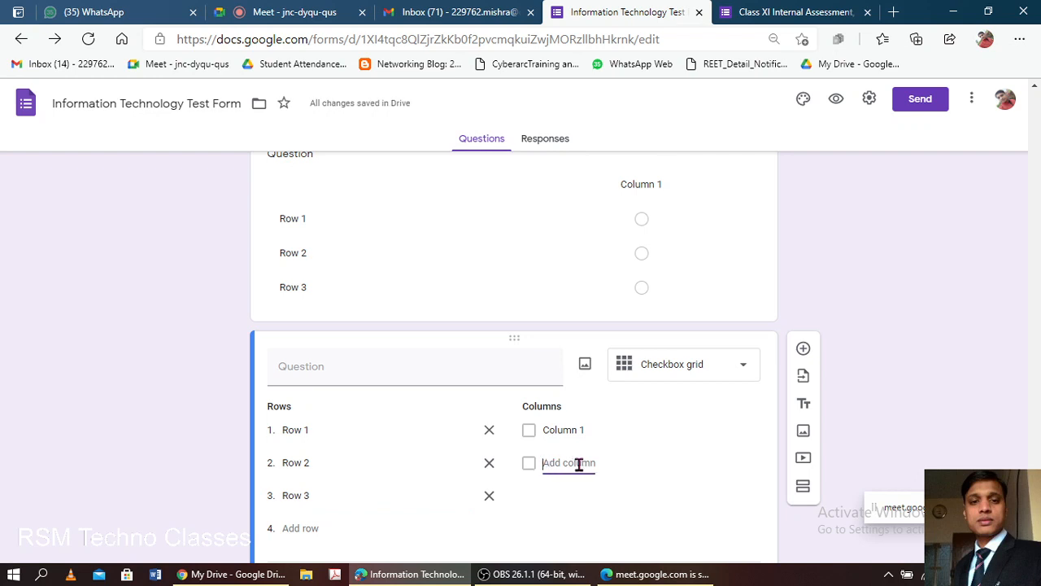
left_click(578, 463)
left_click(574, 406)
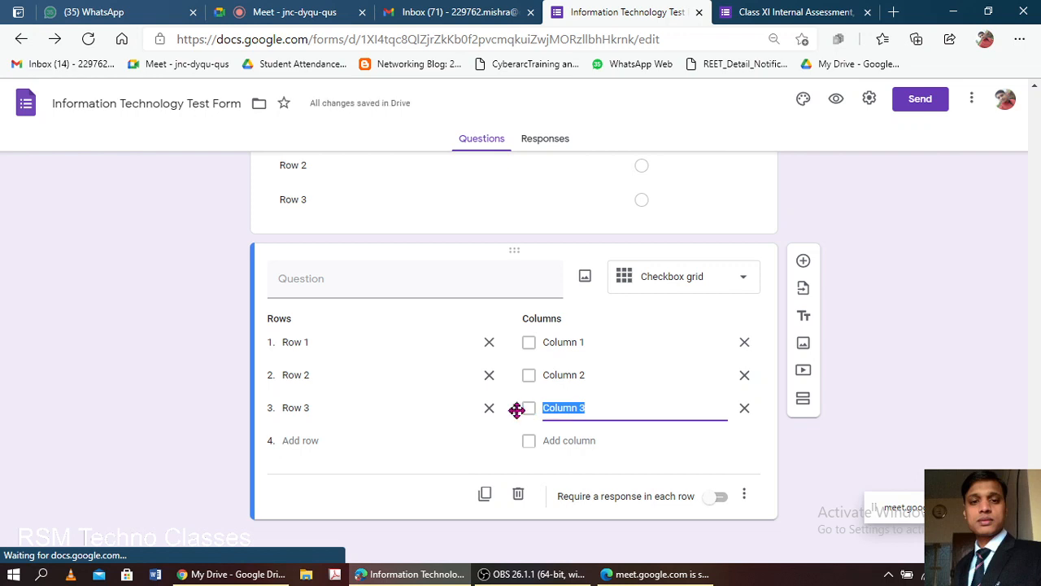
left_click_drag(509, 405, 521, 343)
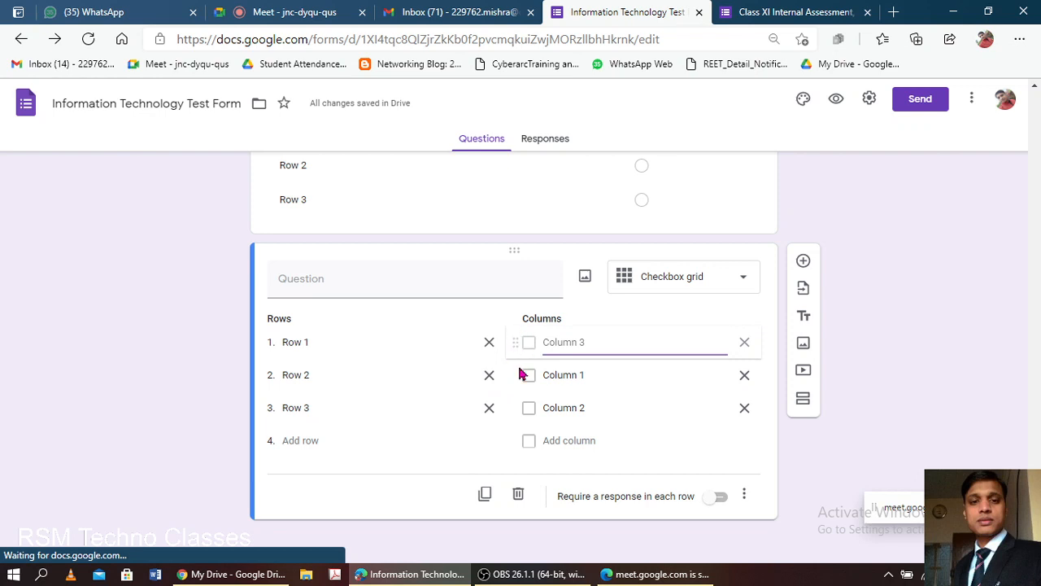
left_click(534, 411)
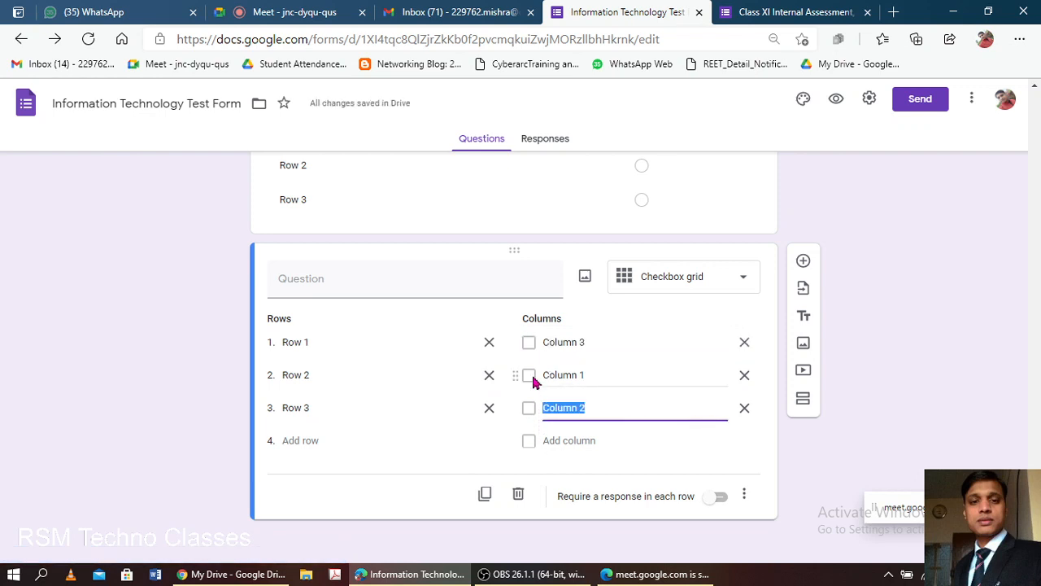
Turn on Shuffle row order for the checkbox grid question, moving the screen-sharing notice out of the way.
left_click(745, 497)
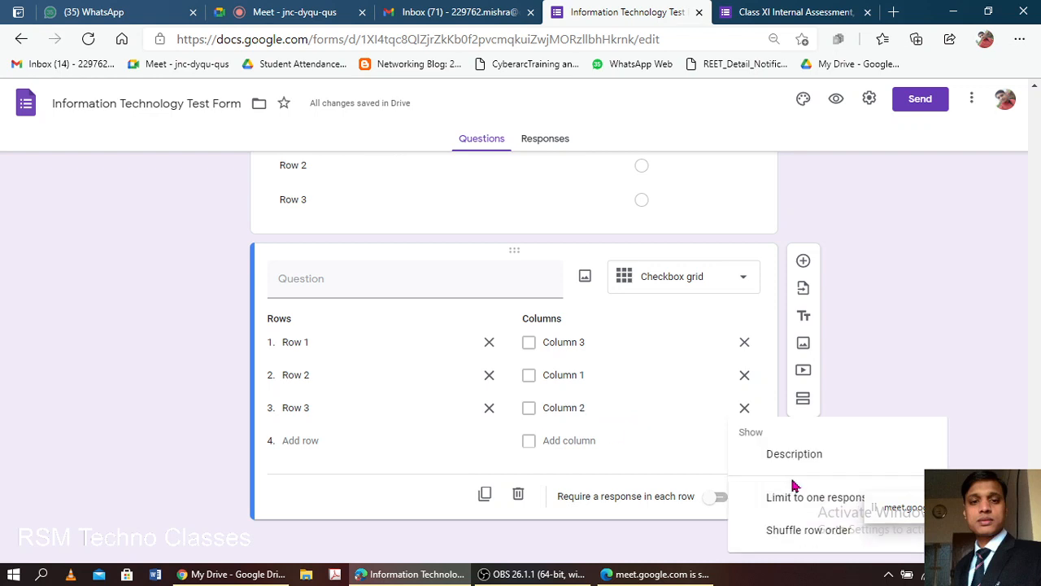
left_click_drag(963, 502, 1000, 368)
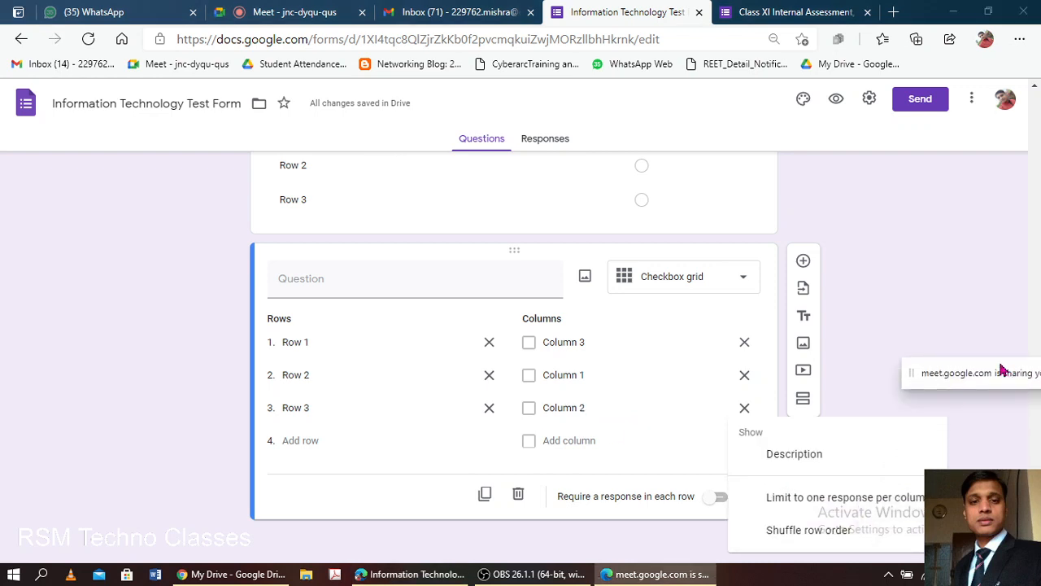
left_click(838, 531)
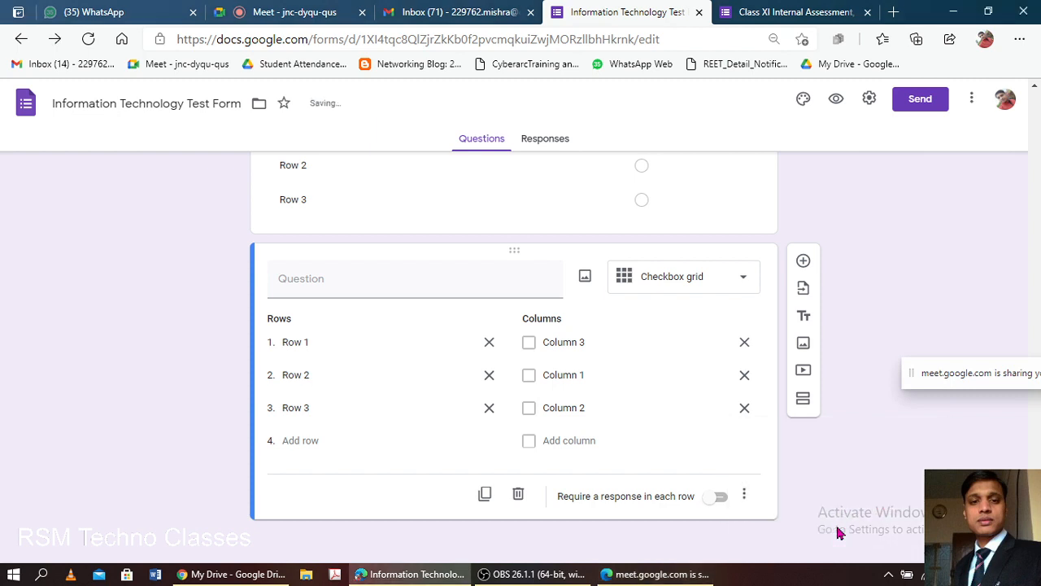
left_click(748, 498)
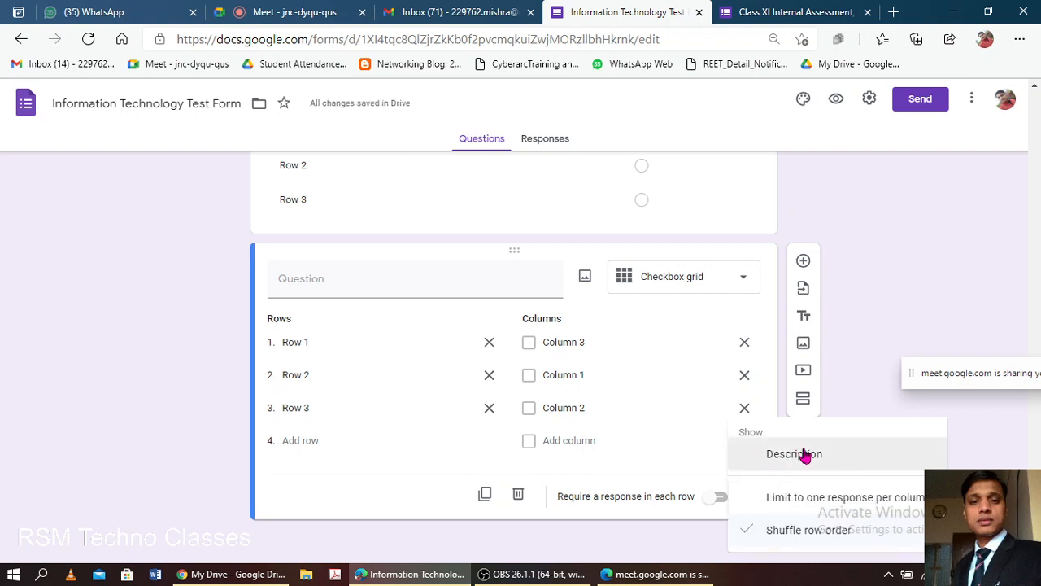
left_click(636, 453)
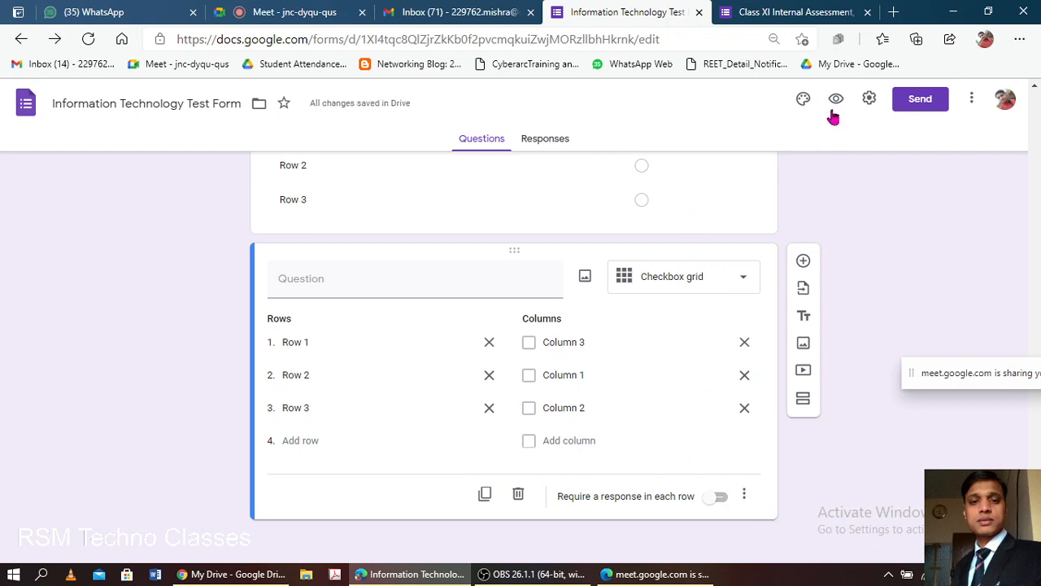
Reload the live form and go on to the section containing the new checkbox grid.
left_click(797, 12)
left_click(738, 40)
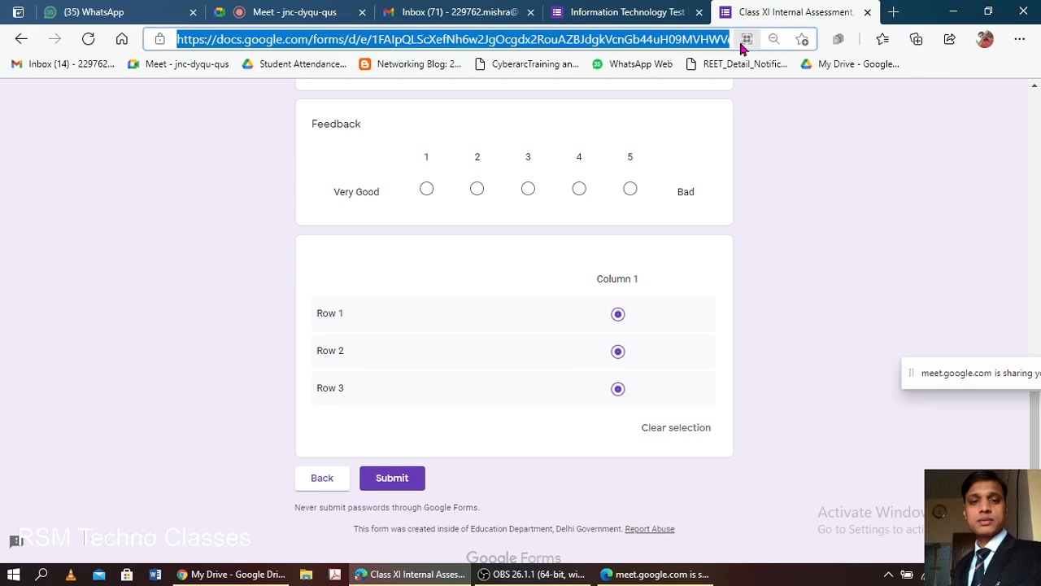
key("Return")
left_click(654, 119)
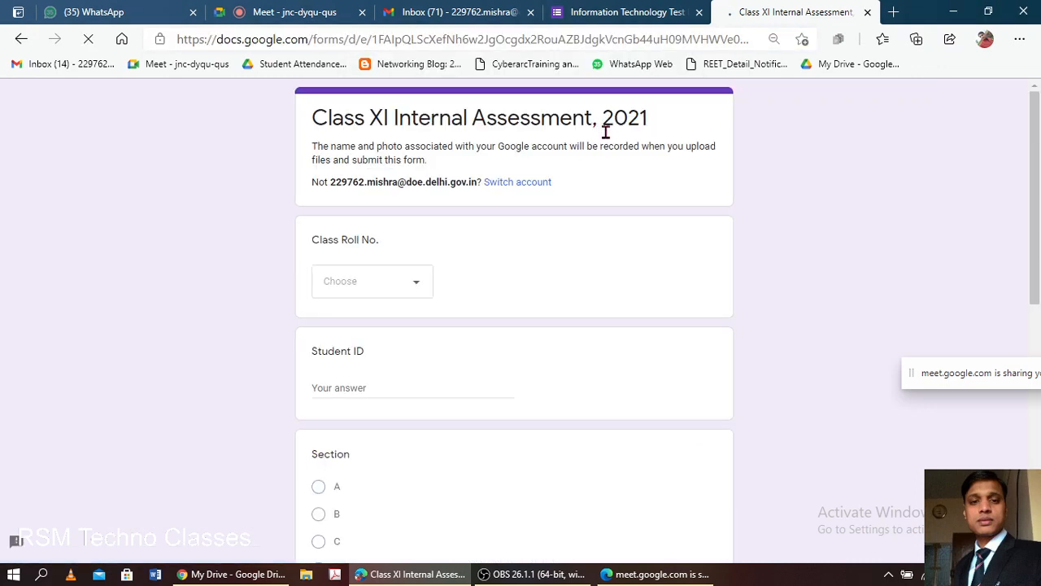
scroll(542, 244, "down", 7)
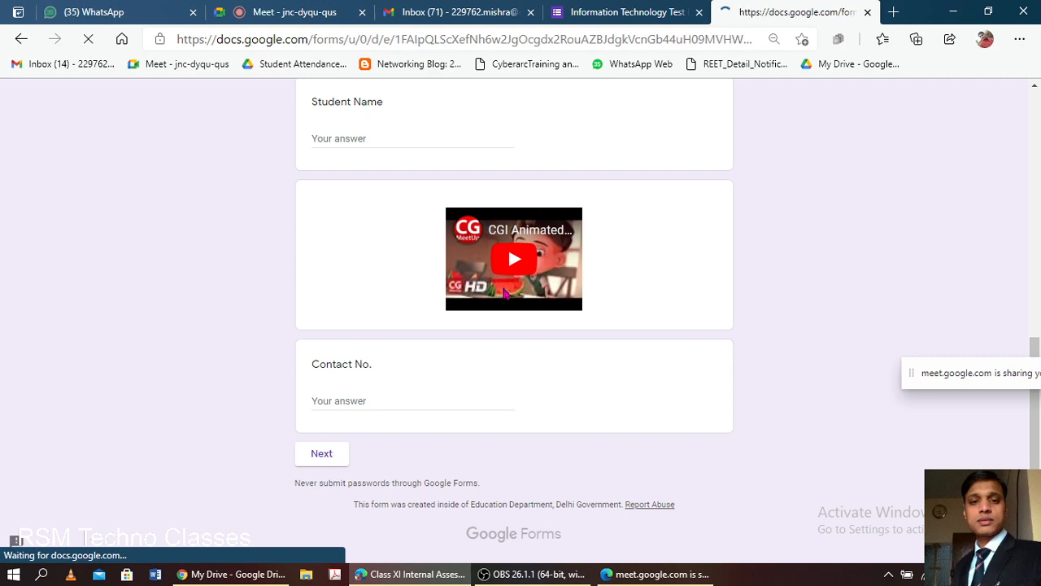
scroll(507, 321, "down", 20)
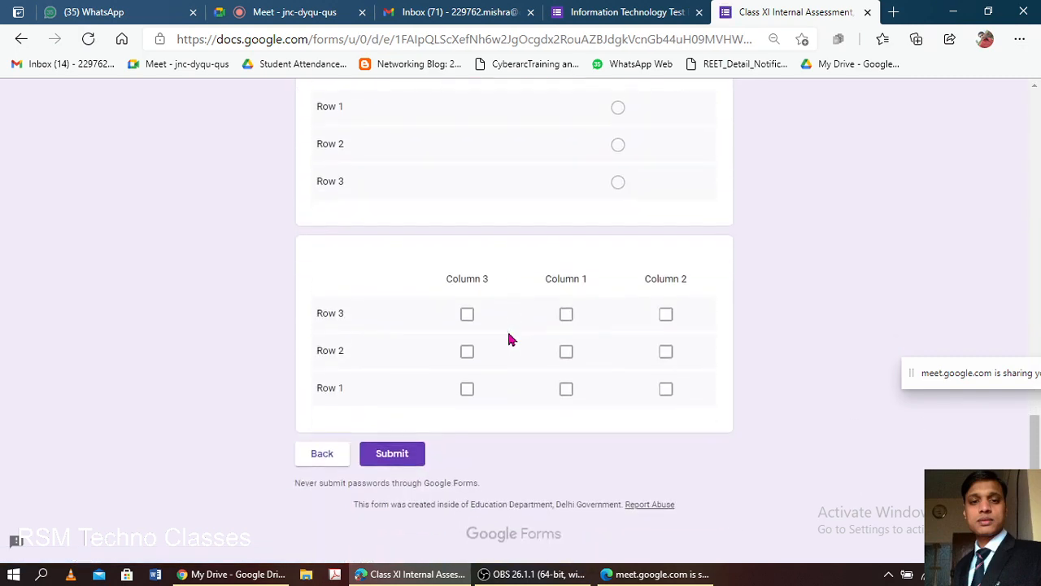
scroll(496, 378, "up", 2)
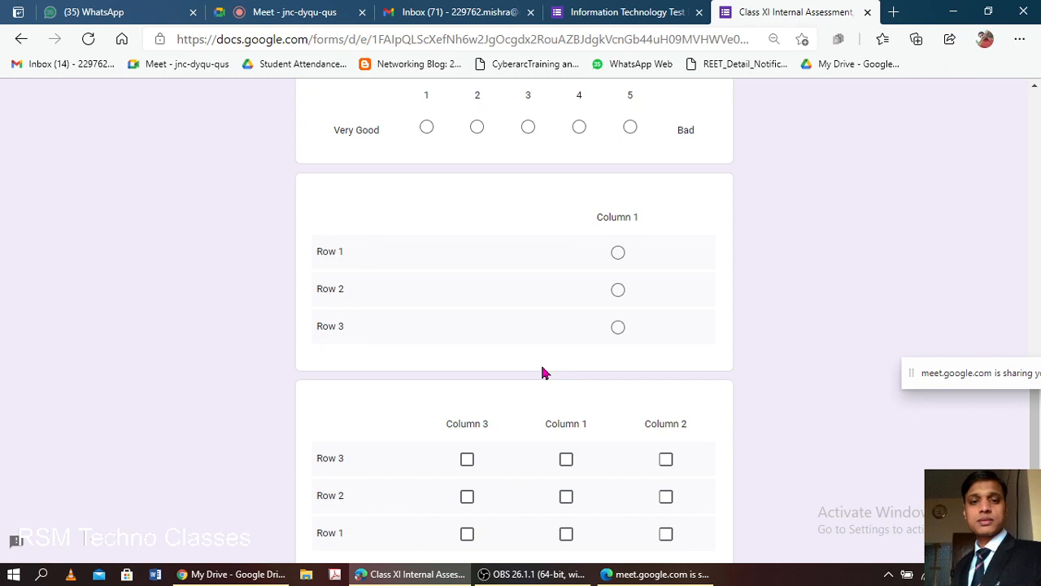
Review the available question types in the form editor and return to the live form.
left_click(585, 10)
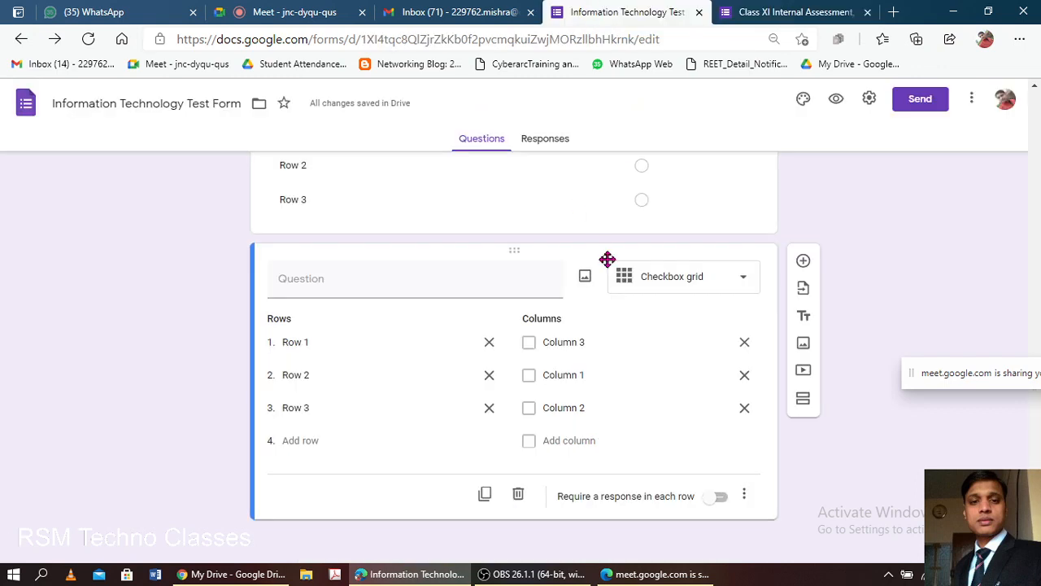
left_click(740, 278)
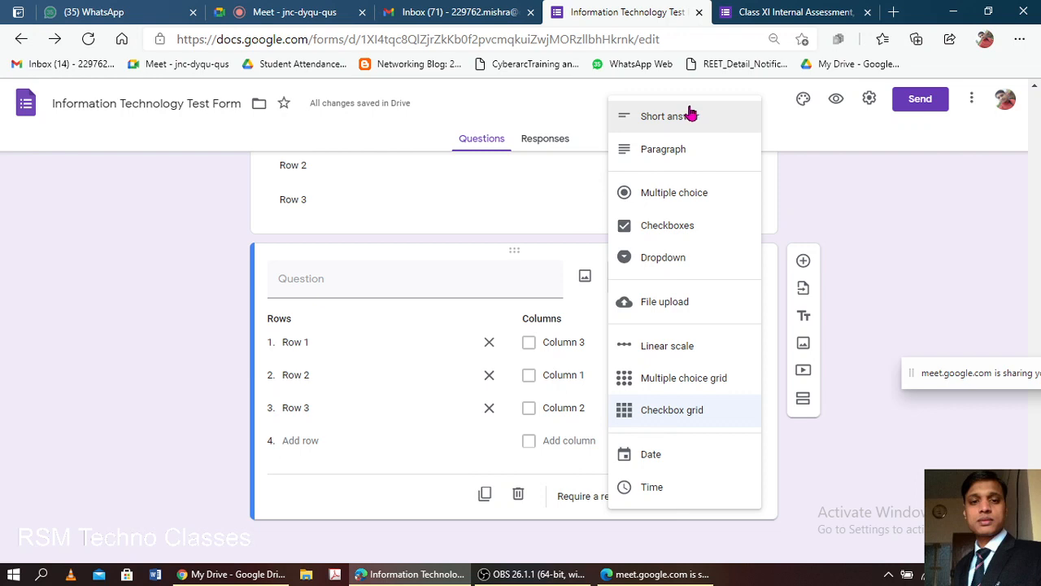
left_click(766, 11)
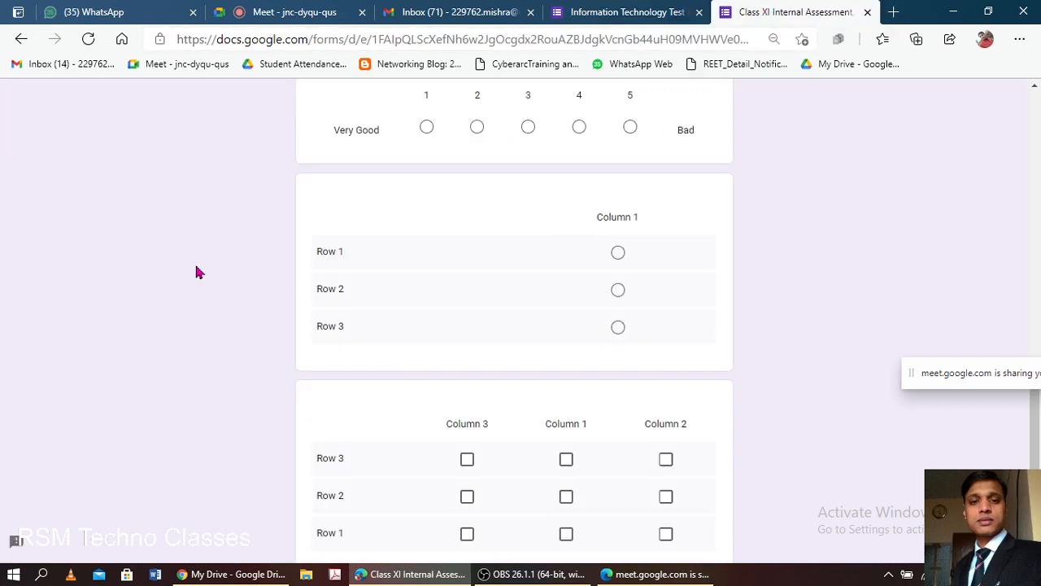
Select Column 1 for Row 1 in the multiple choice grid and rate Feedback as 4.
left_click(618, 253)
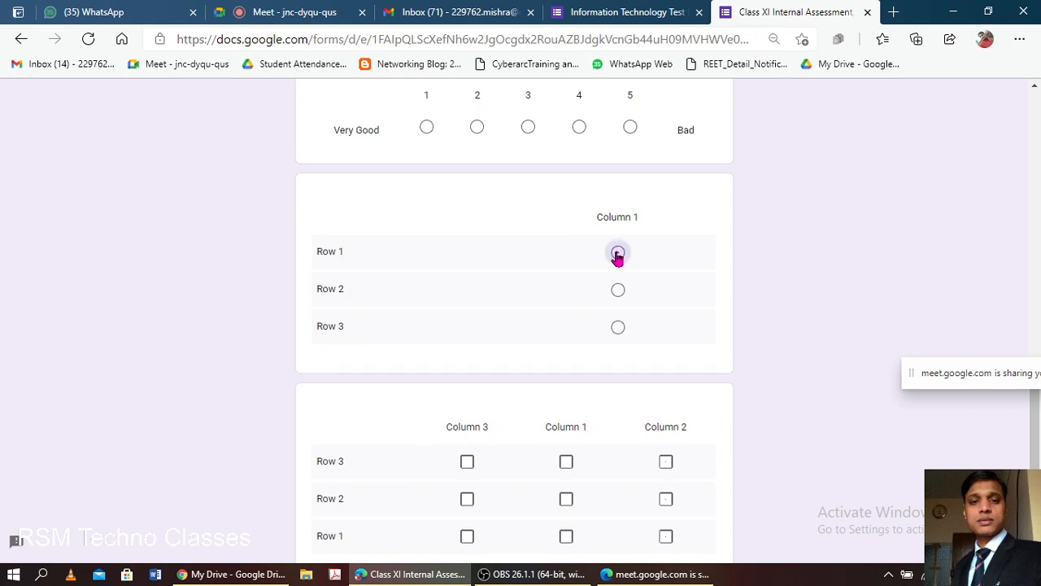
scroll(561, 244, "up", 1)
left_click(579, 201)
Pick a date of birth from the calendar for the D.O.B question in the live form.
scroll(529, 227, "up", 4)
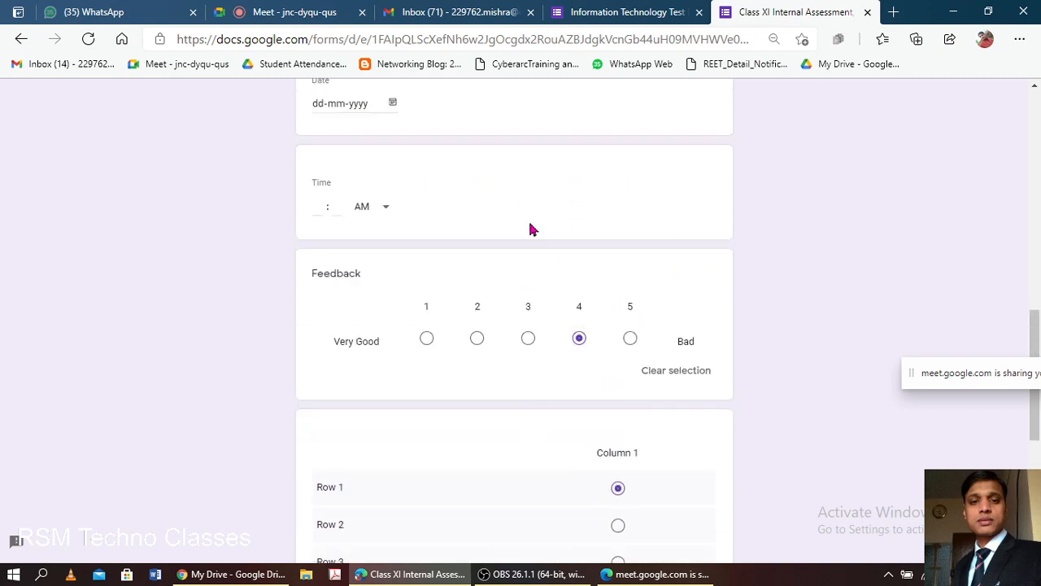
left_click(356, 258)
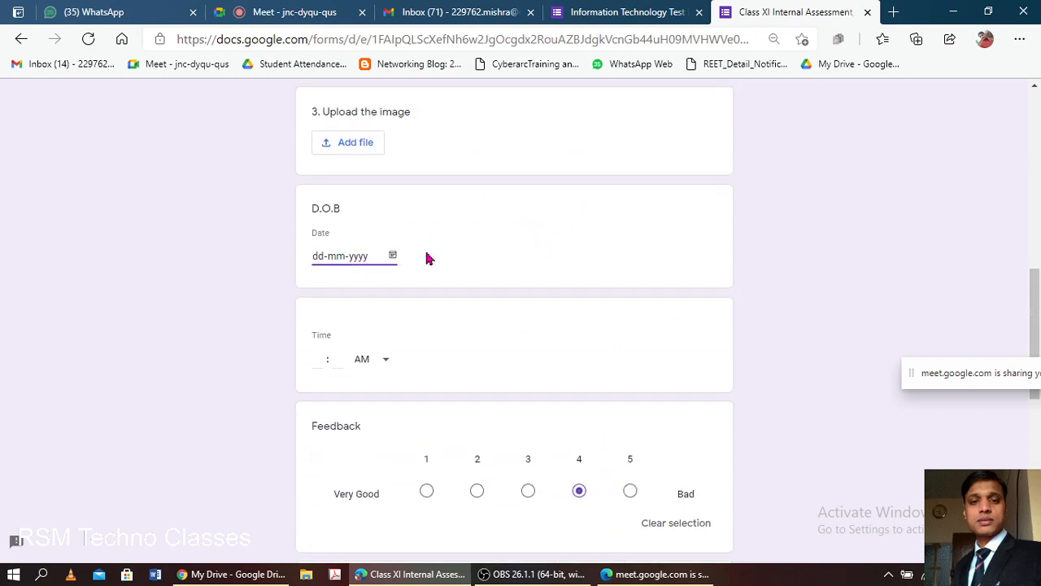
left_click(393, 256)
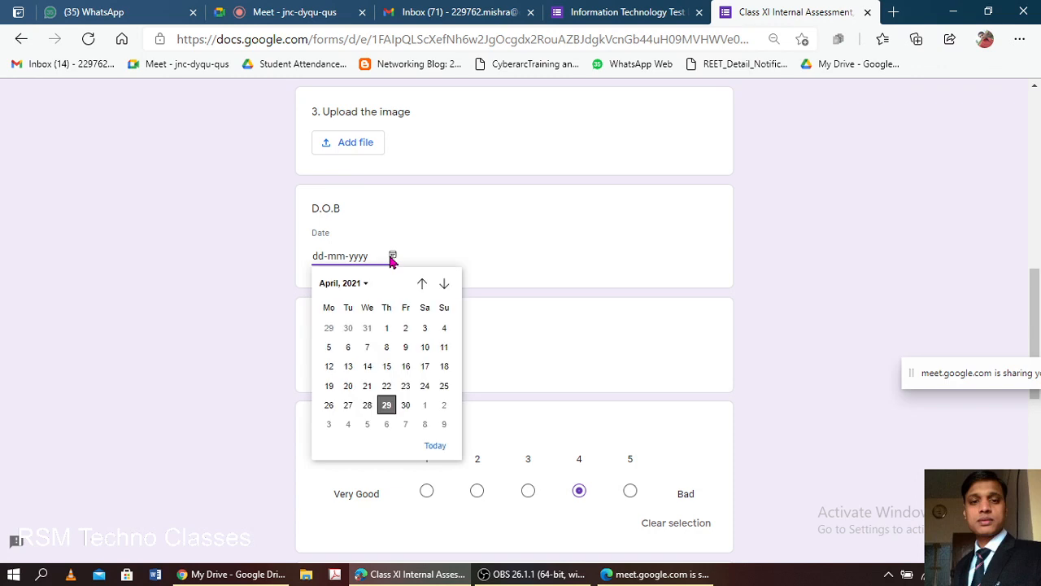
left_click(391, 335)
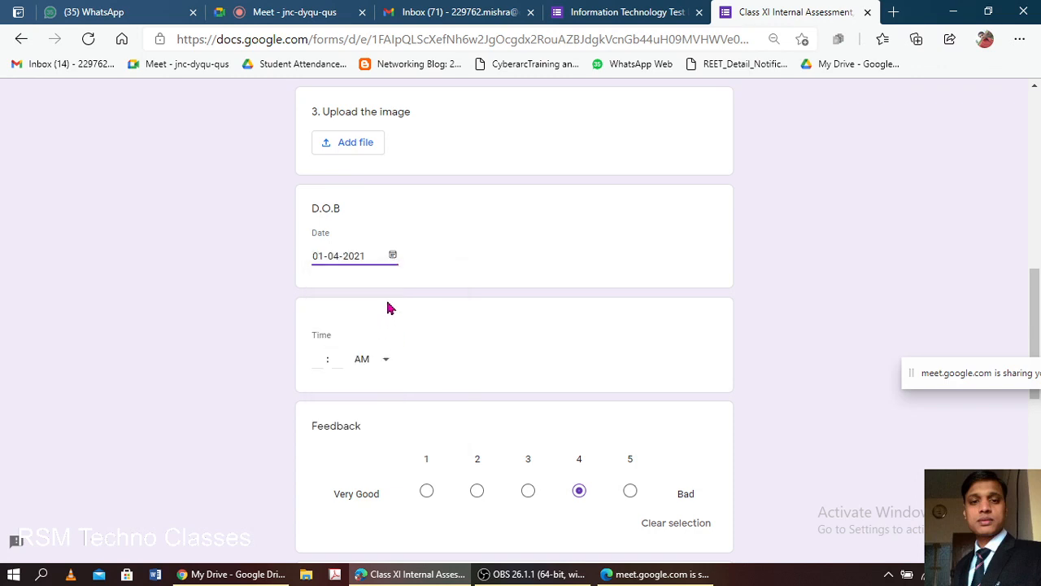
In the checkbox grid, tick Column 1 for Row 3 and Row 2, and Column 3 for Row 2 and Row 1.
scroll(505, 273, "down", 5)
scroll(503, 258, "down", 2)
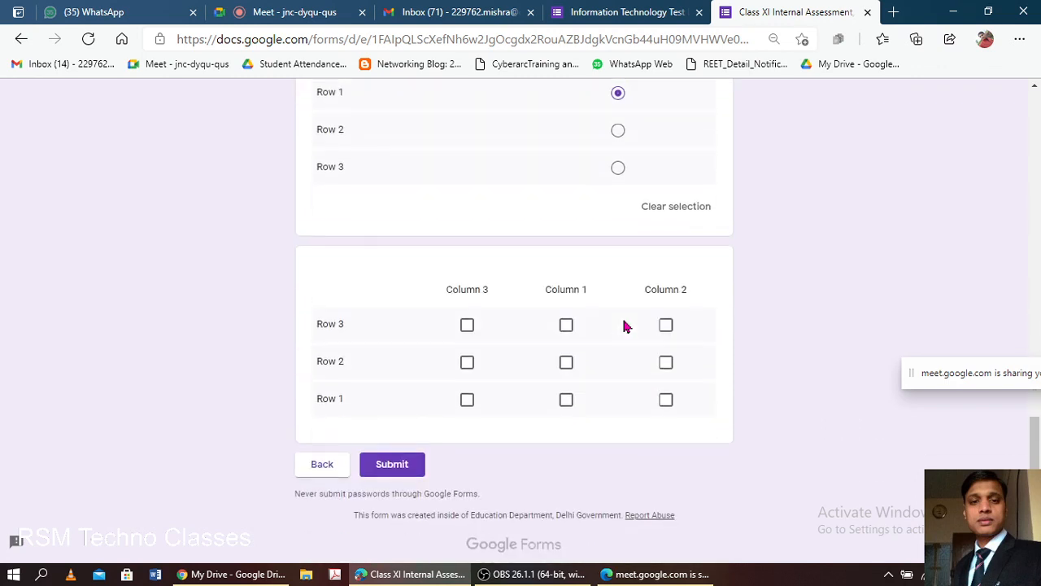
left_click(566, 314)
left_click(566, 352)
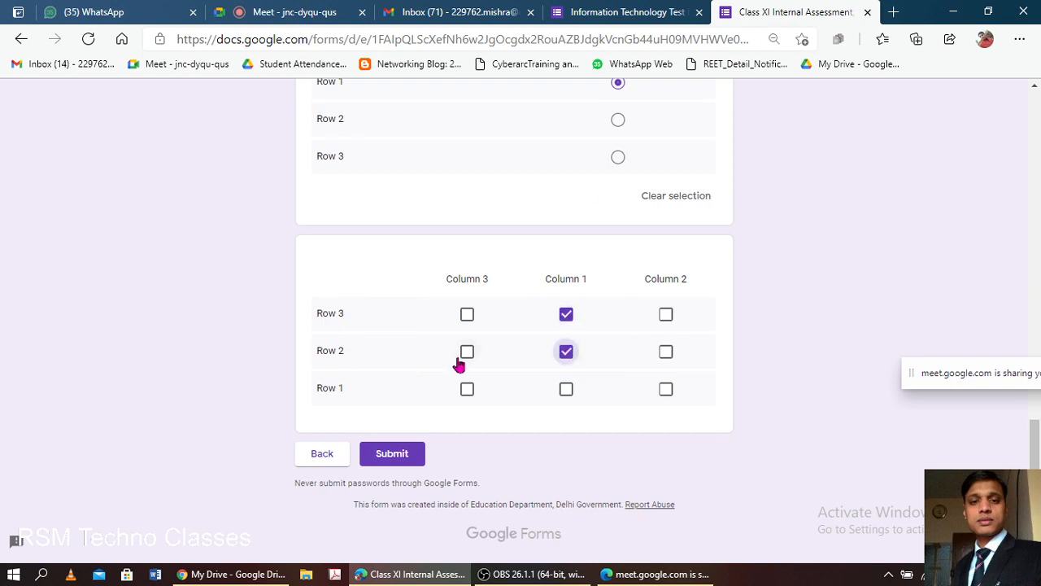
left_click(465, 354)
left_click(467, 389)
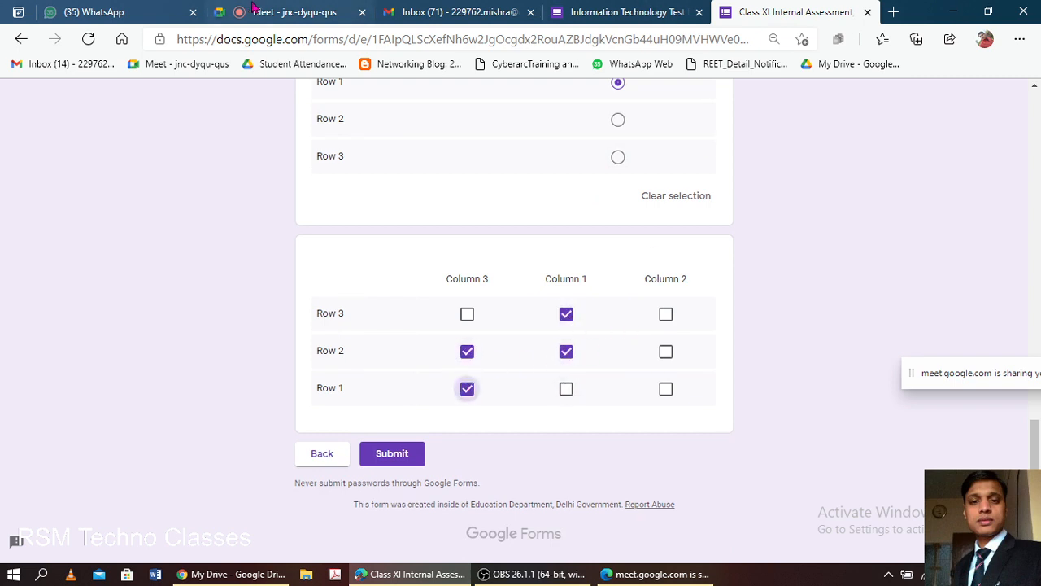
Switch to the Google Meet call and admit the participant waiting to join.
left_click(286, 12)
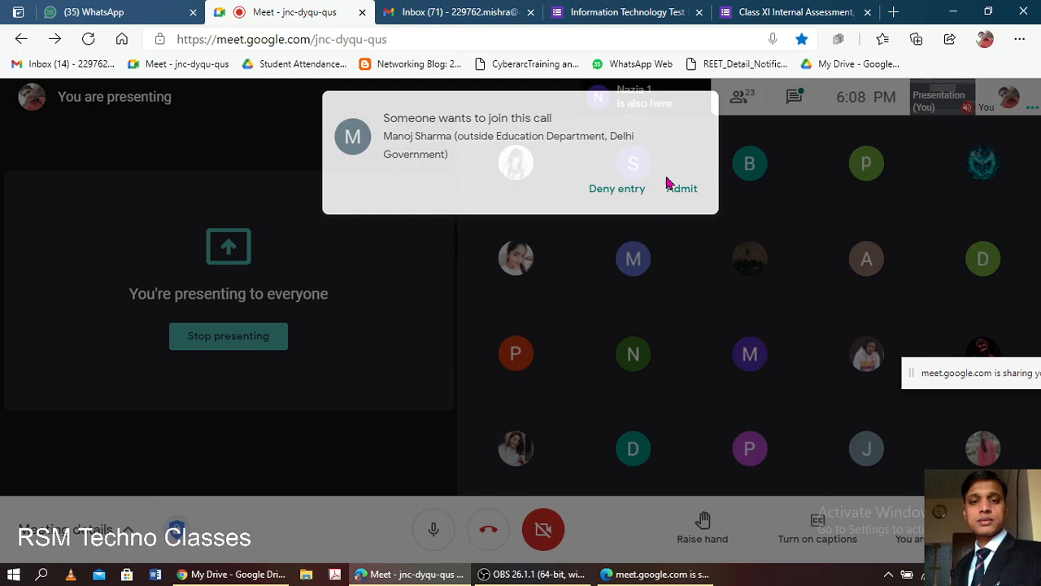
left_click(668, 186)
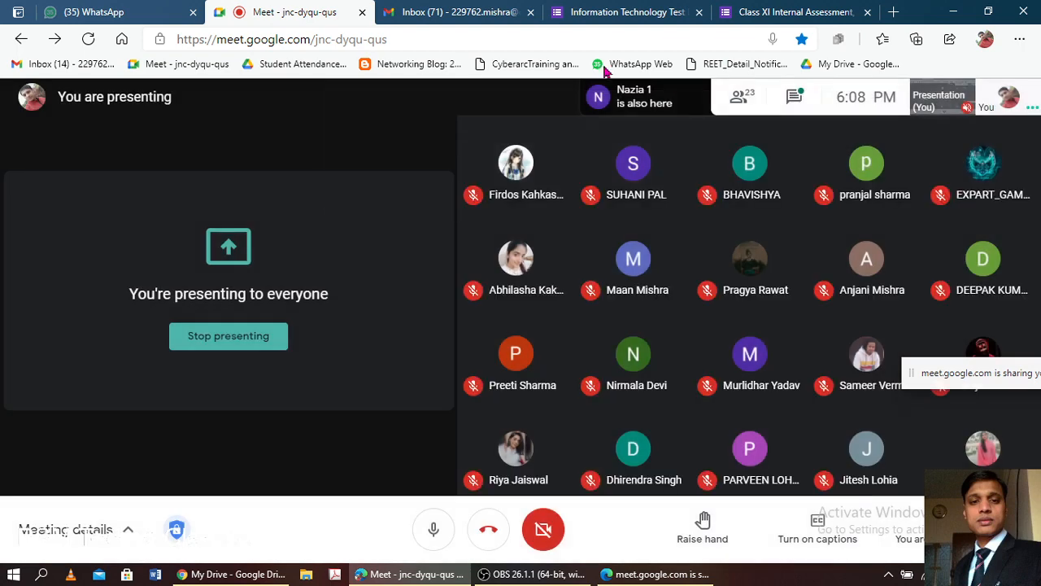
Return to the live form and answer question 1, Full Form of HTML, with "Hyper Text Markup Language".
left_click(770, 13)
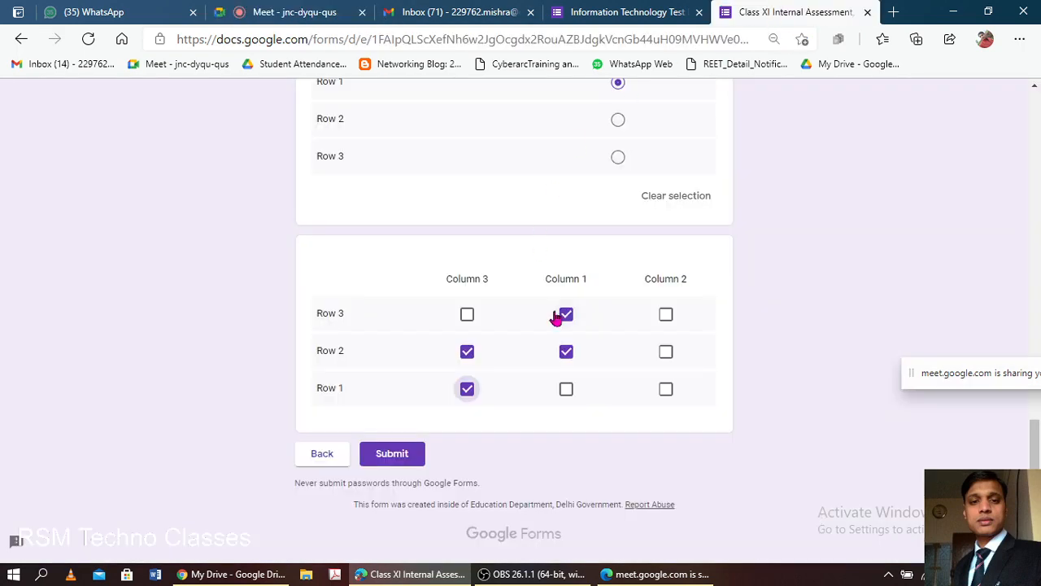
scroll(551, 277, "up", 7)
scroll(545, 269, "up", 10)
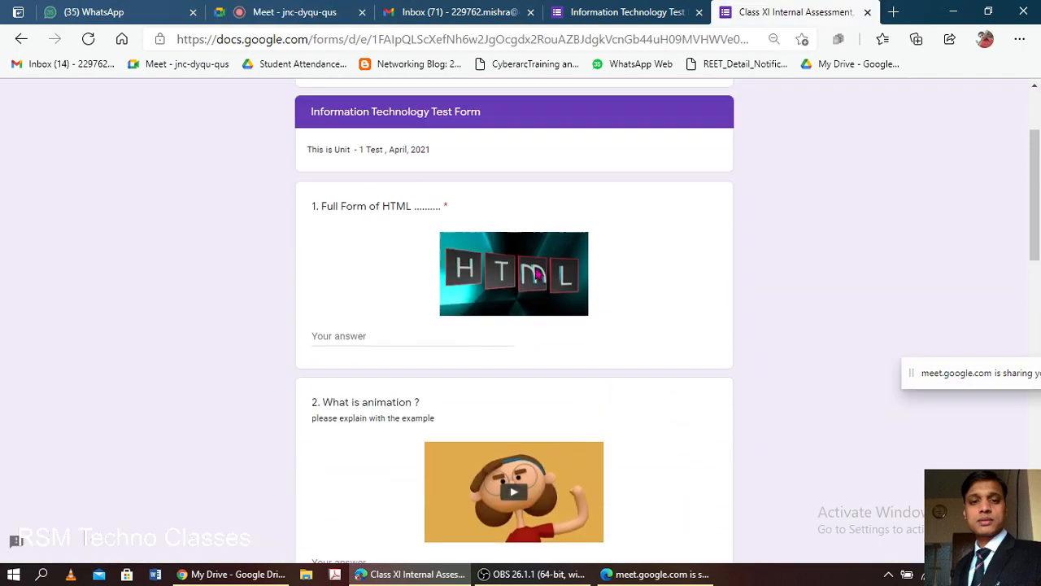
scroll(401, 272, "down", 4)
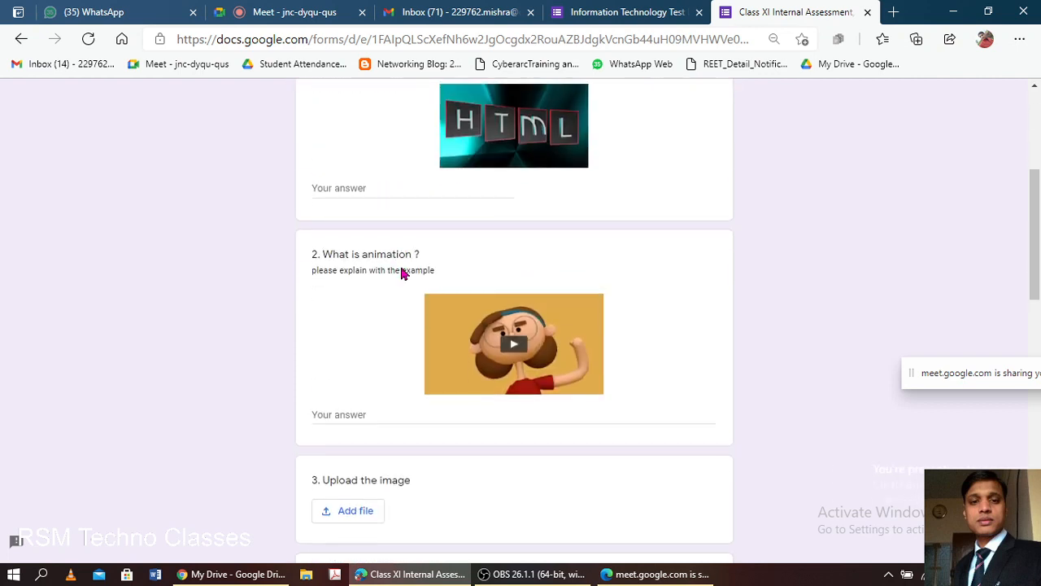
scroll(402, 274, "up", 2)
left_click(390, 331)
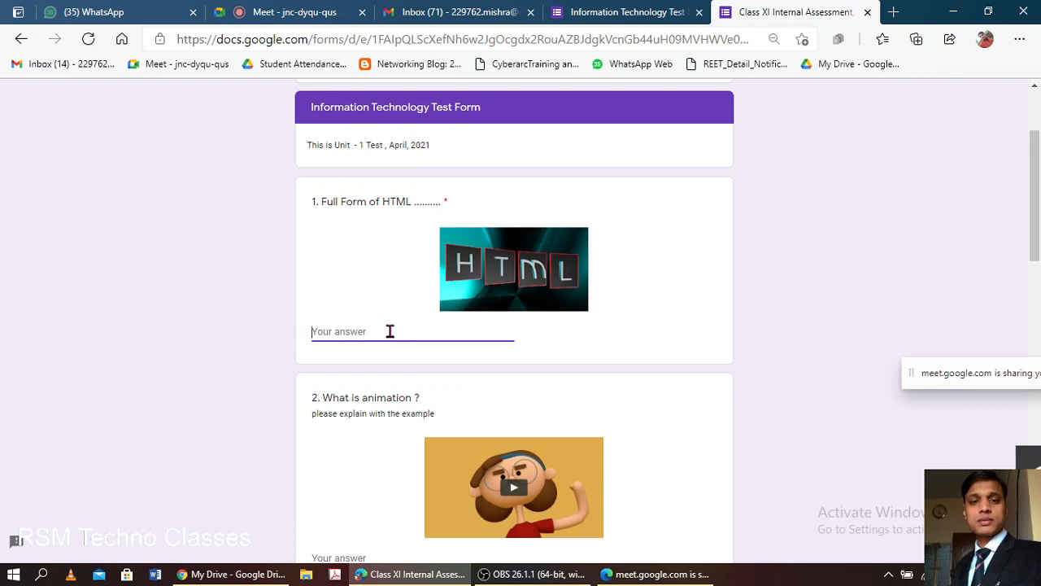
type("wh")
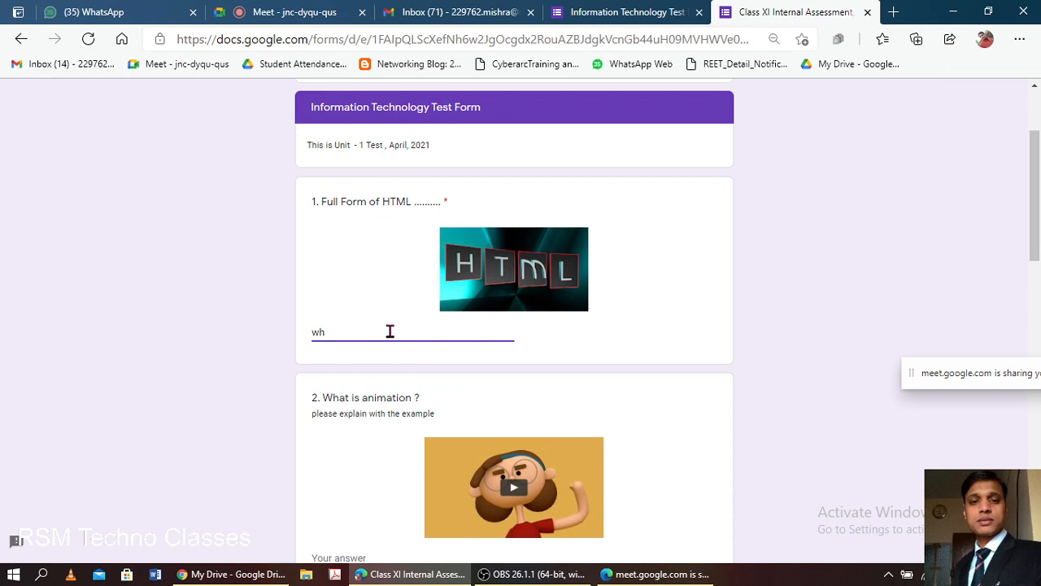
key("BackSpace")
key("BackSpace")
type("Hu")
type("Language")
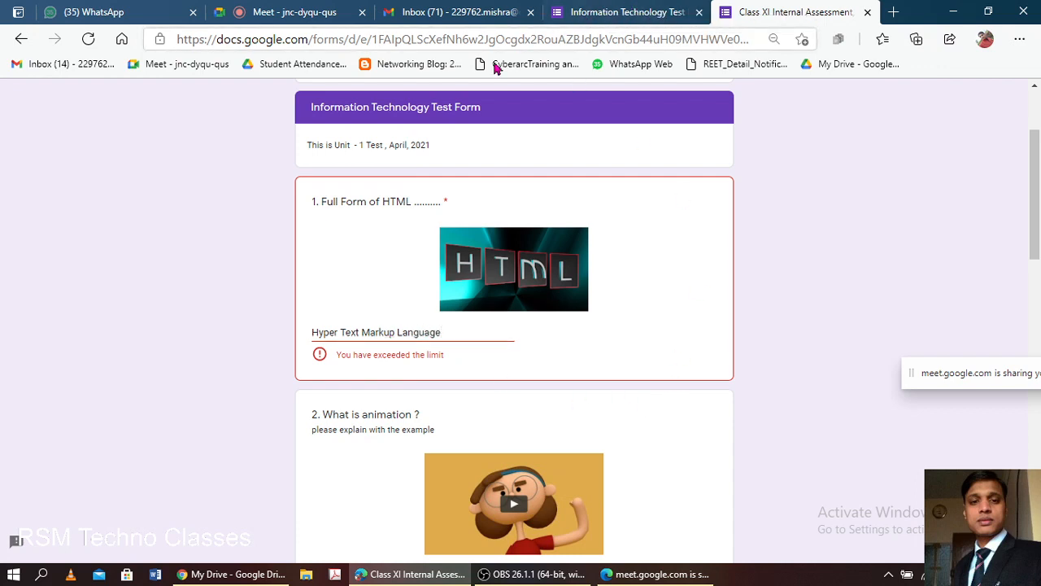
Look over the form editor and check the Google Meet call.
left_click(457, 333)
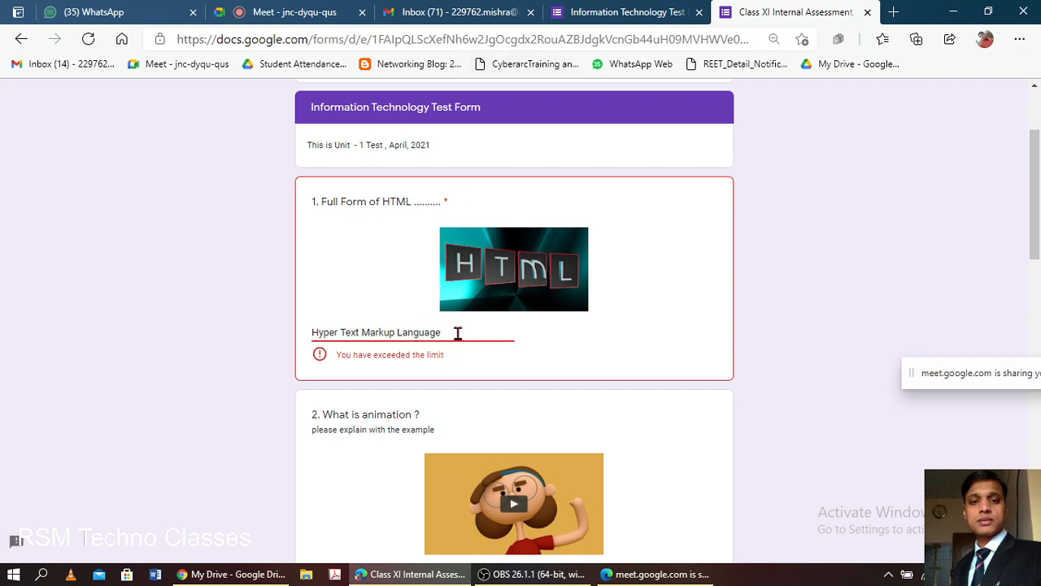
left_click(632, 12)
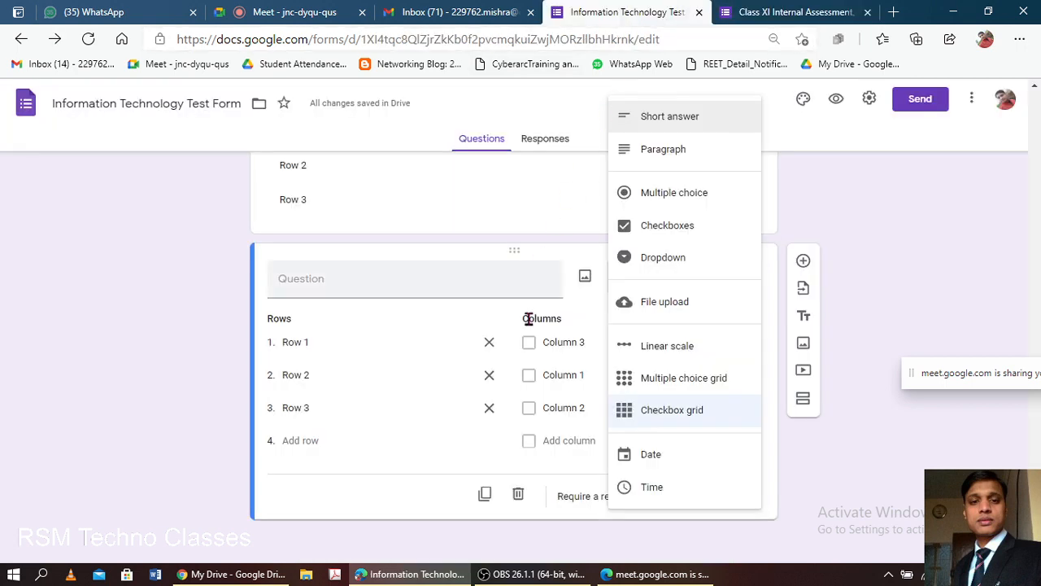
scroll(824, 240, "up", 4)
left_click(257, 13)
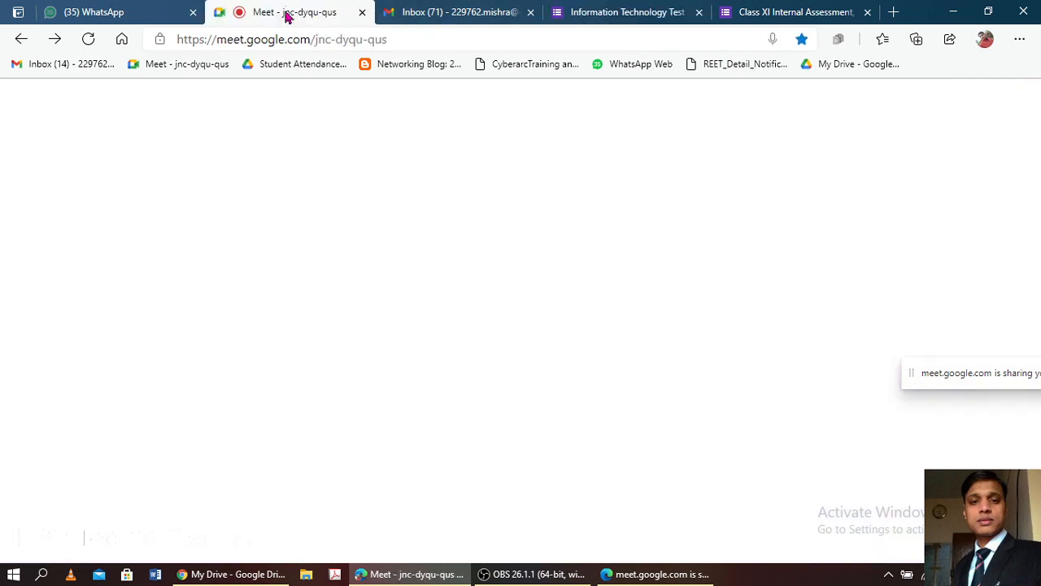
left_click(682, 184)
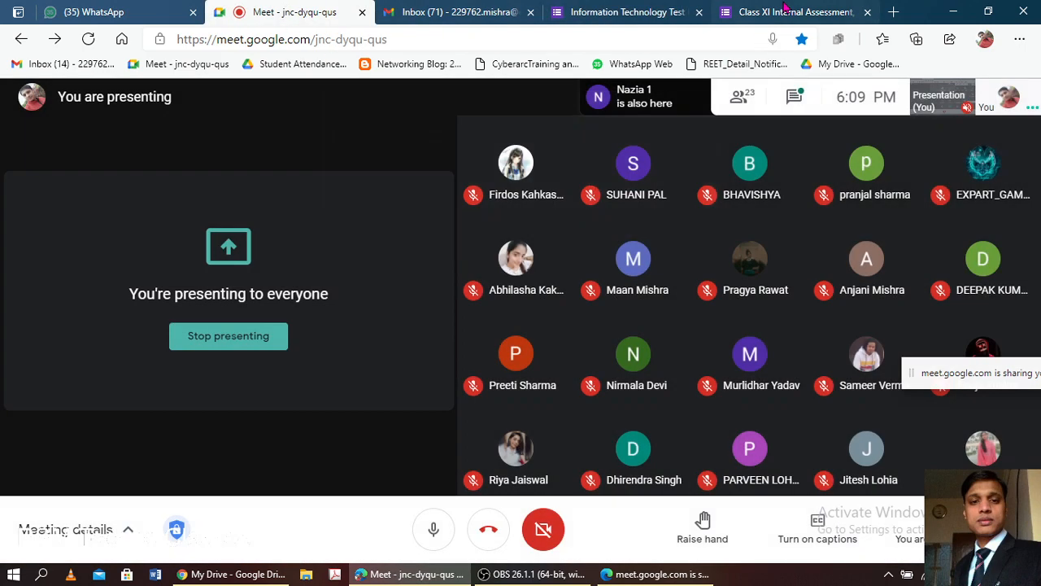
Back in the live form, shorten the answer to question 1, Full Form of HTML, to "Hyper Text".
left_click(795, 11)
key("BackSpace")
key("BackSpace")
key("BackSpace")
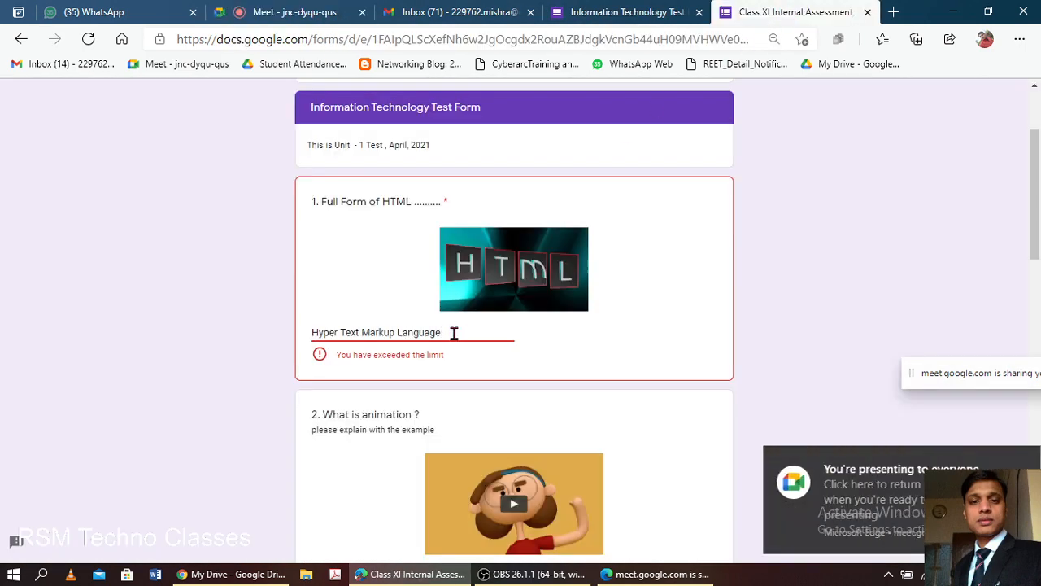
key("BackSpace")
key("BackSpace")
key("BackSpace")
key("BackSpace")
key("BackSpace")
key("BackSpace")
key("BackSpace")
key("BackSpace")
key("BackSpace")
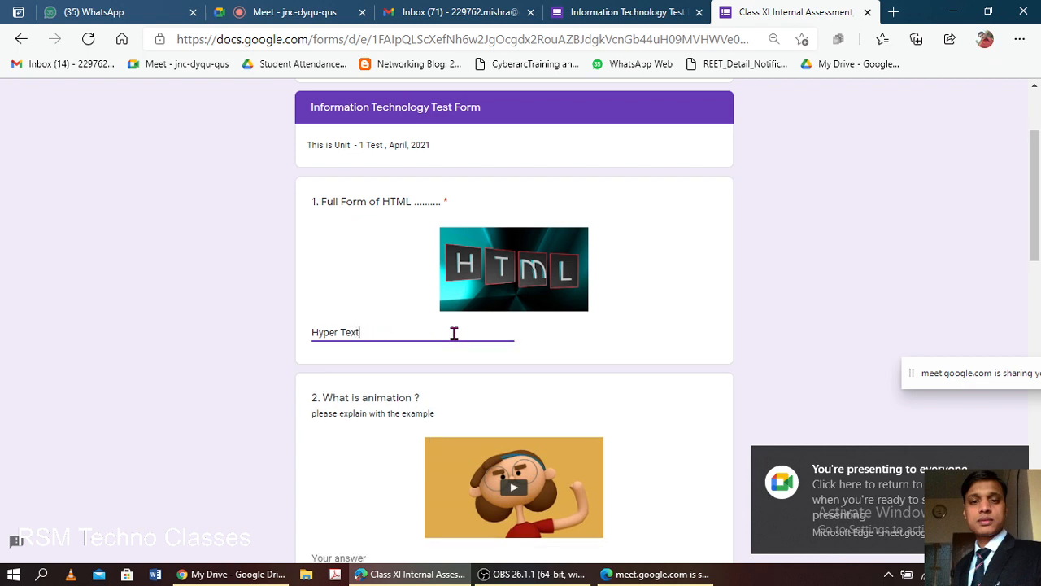
left_click(518, 386)
Answer question 2, What is animation, with "animation" in the live form.
scroll(488, 366, "down", 3)
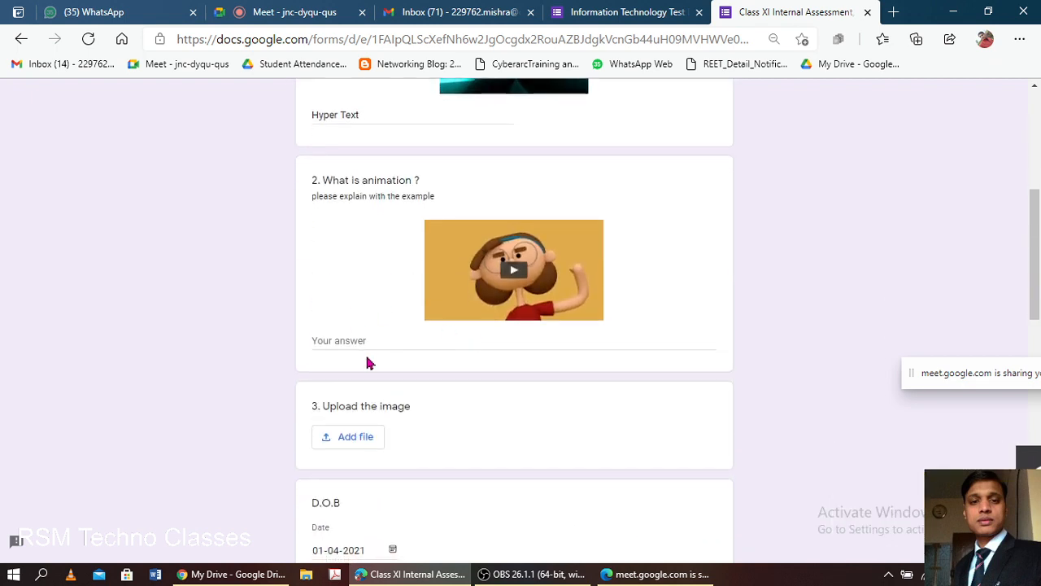
left_click(366, 340)
type("animation")
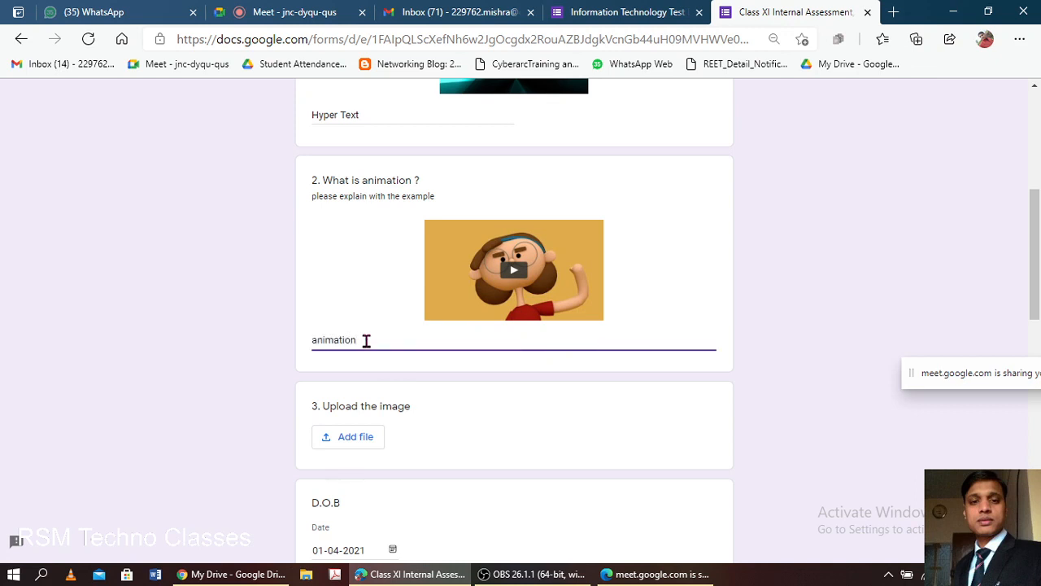
Upload the HTML picture file download.jfif from the Desktop as the answer to question 3, Upload the image.
scroll(370, 350, "down", 2)
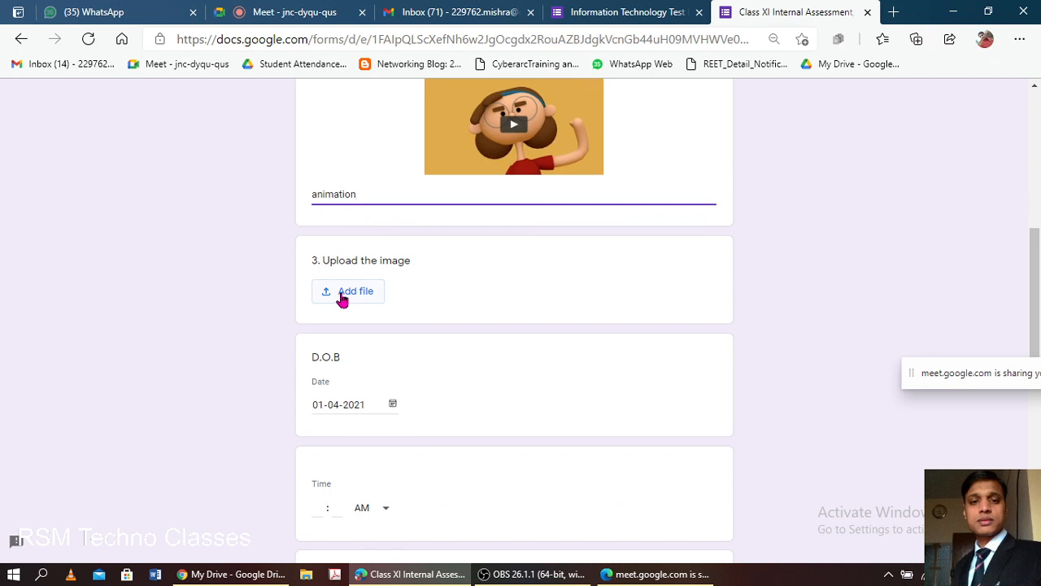
left_click(343, 299)
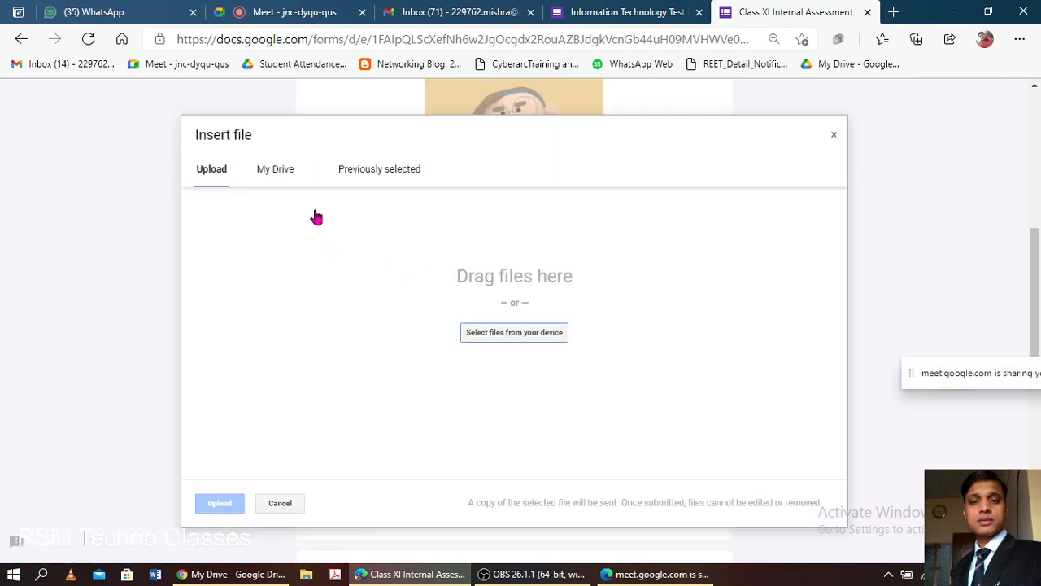
left_click(537, 332)
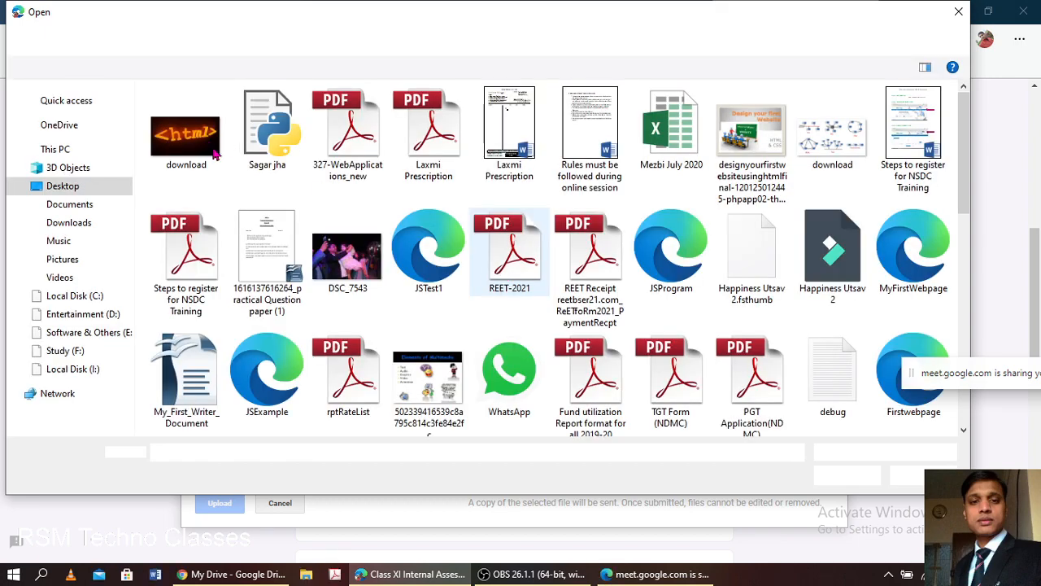
left_click(213, 151)
double_click(205, 138)
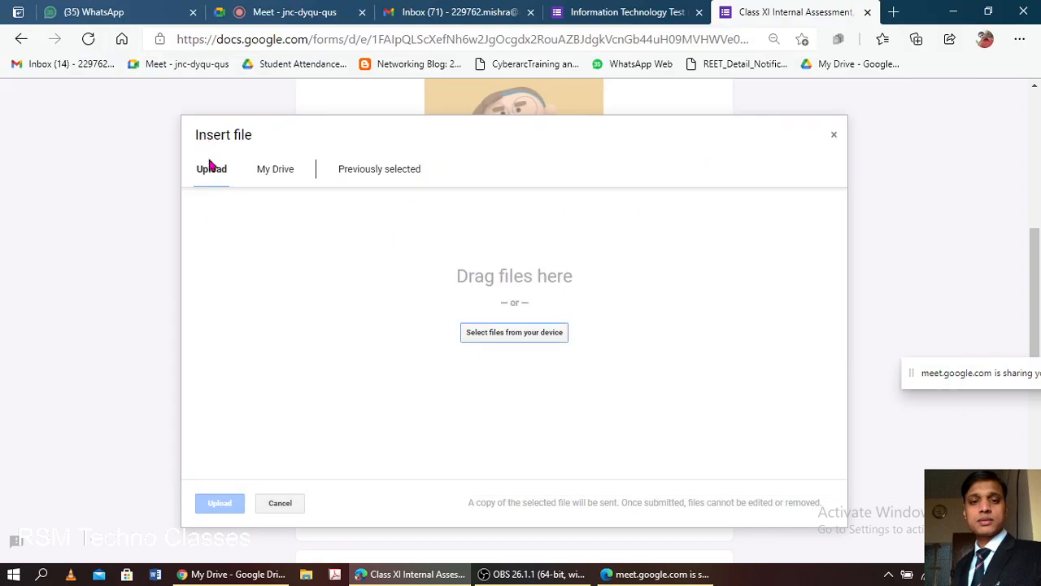
left_click(220, 501)
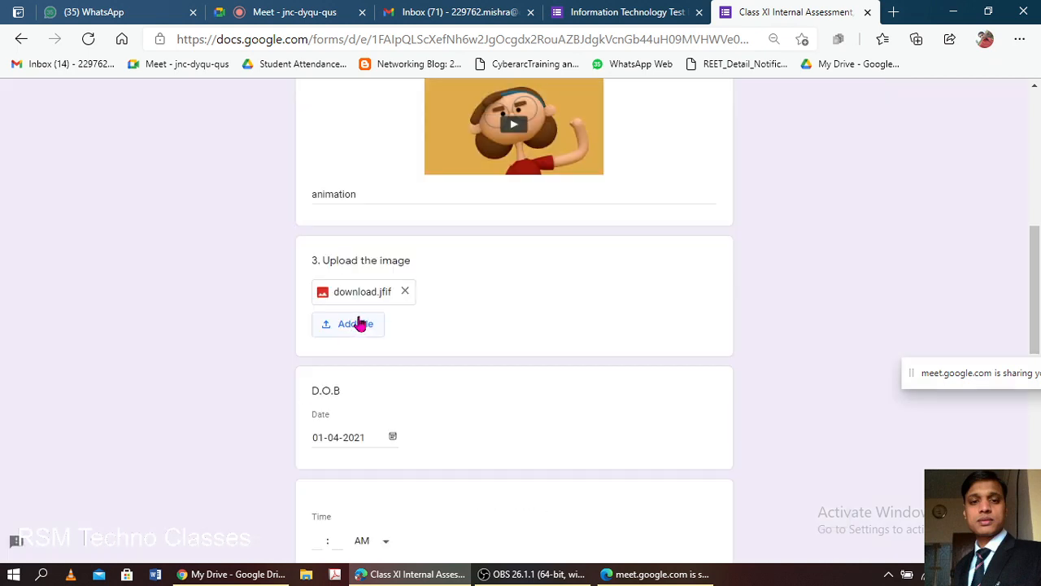
Enter 05:30 in the Time question of the live form.
scroll(362, 326, "down", 4)
left_click(320, 251)
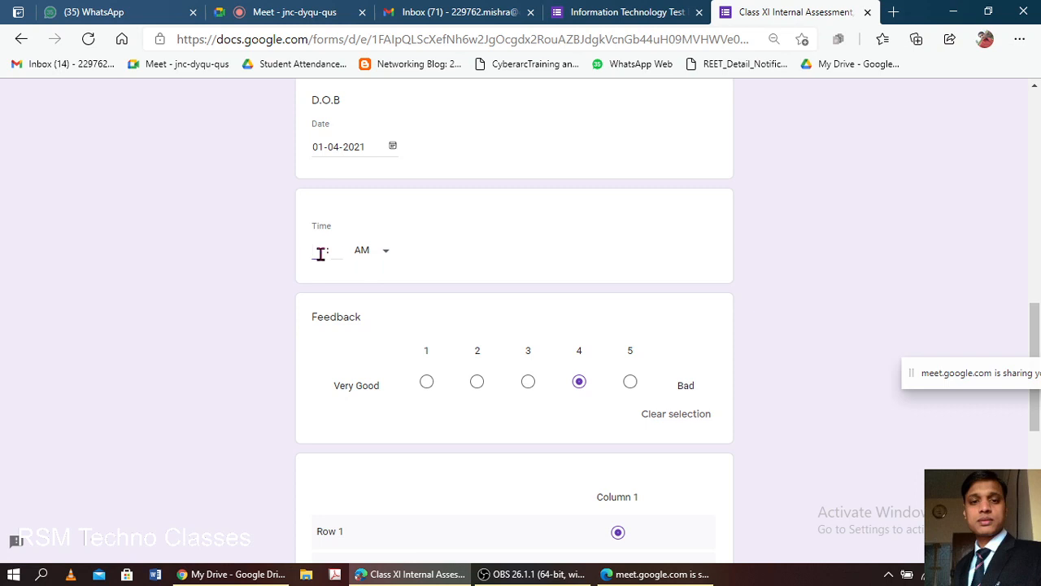
left_click(336, 249)
left_click(320, 252)
left_click(342, 249)
type("30")
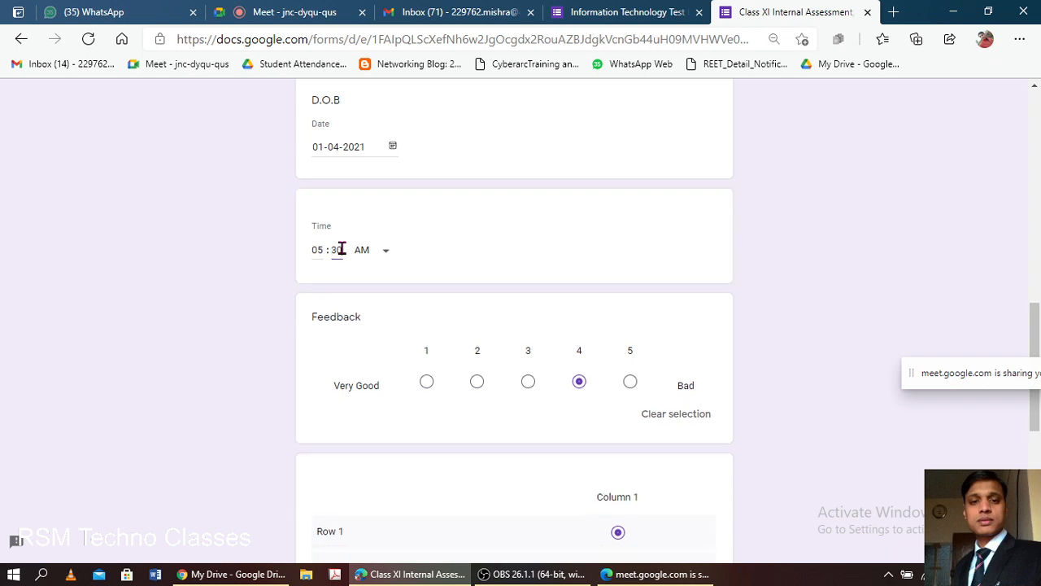
Check the Google Meet call and the form editor, and return to the live form.
left_click(307, 12)
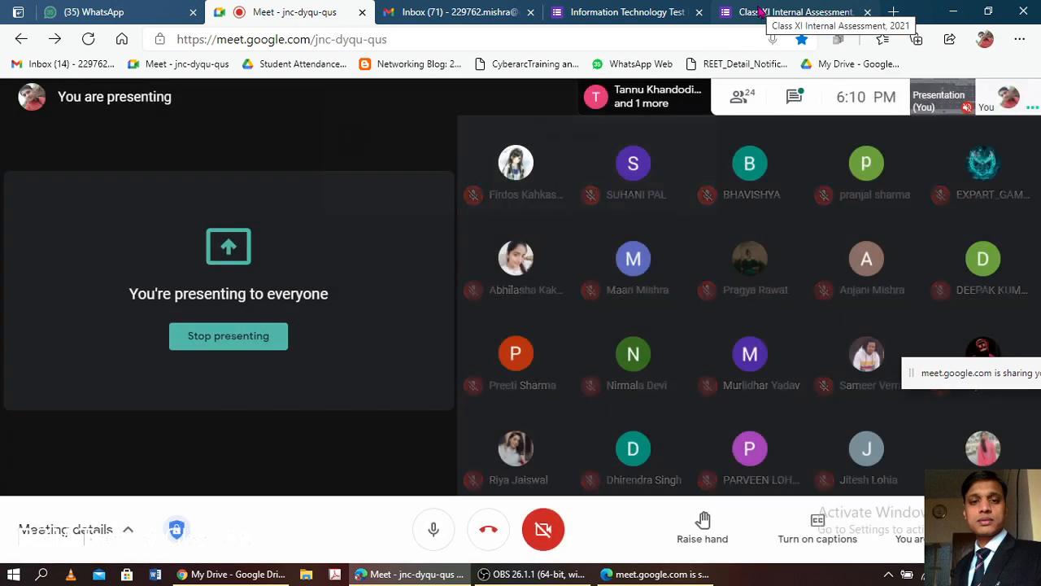
left_click(579, 15)
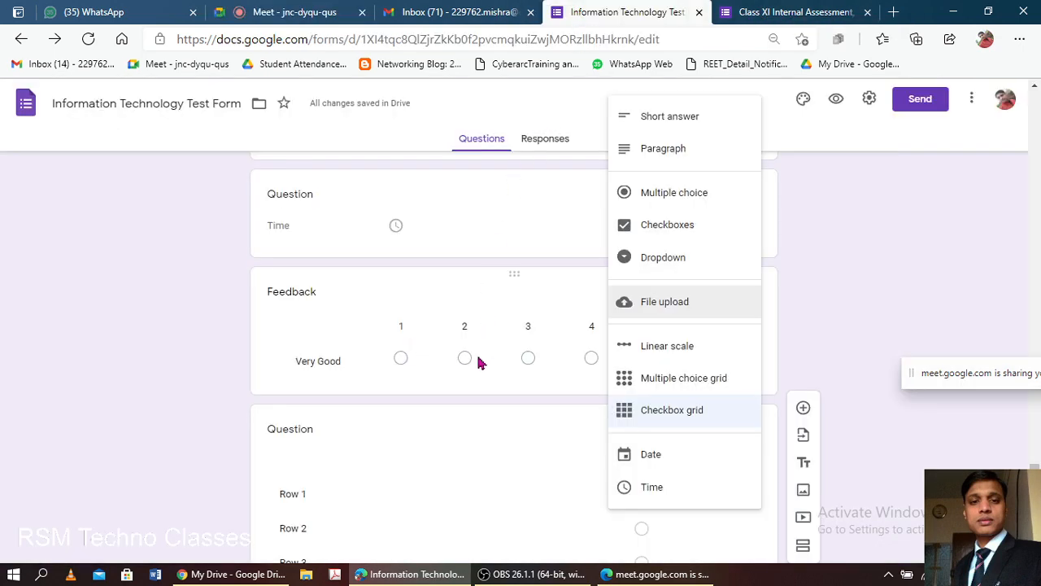
left_click(723, 10)
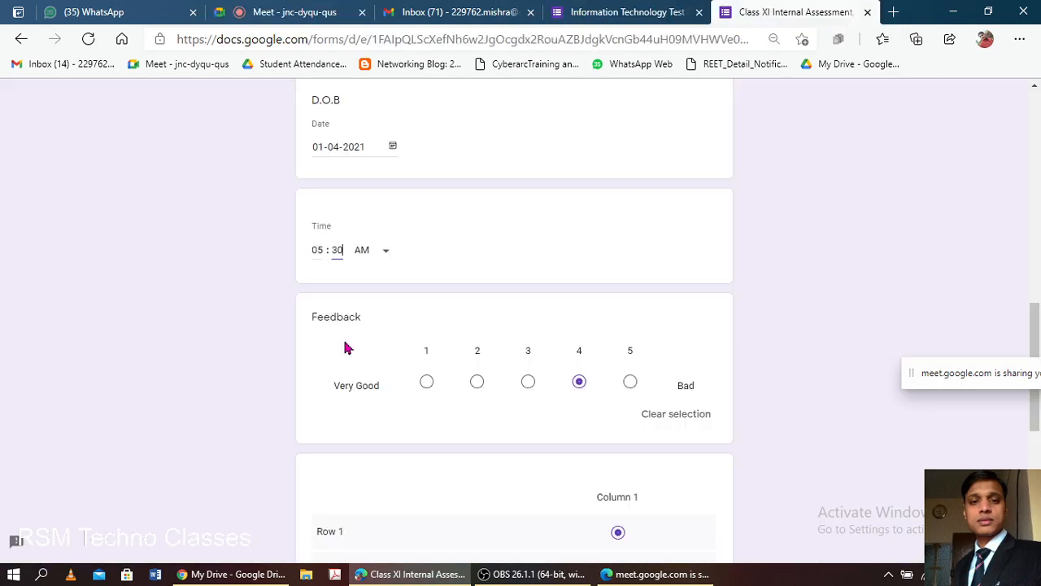
Set the Time answer to PM and change the Feedback rating to 3.
left_click(385, 260)
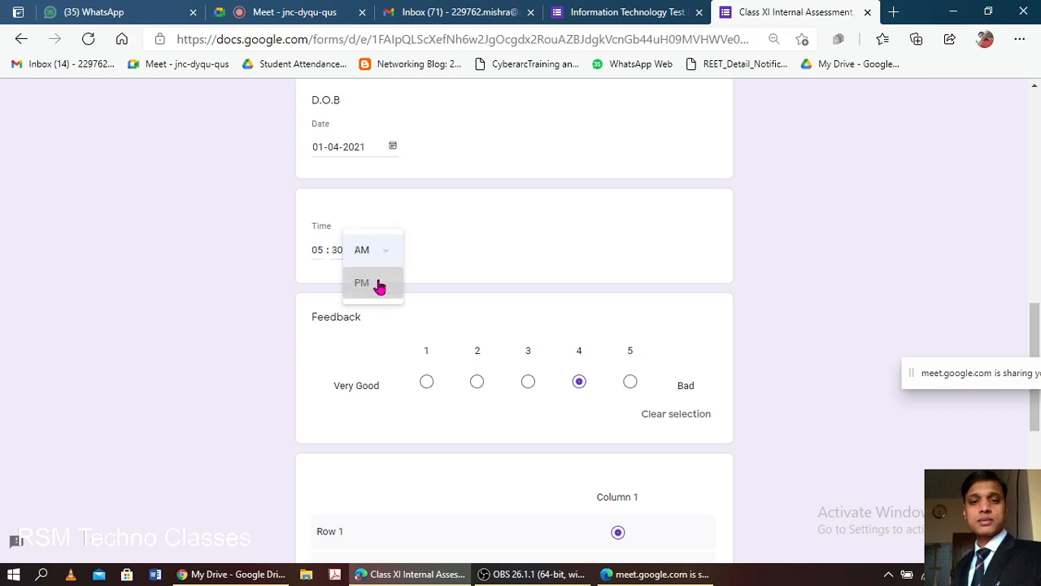
left_click(377, 285)
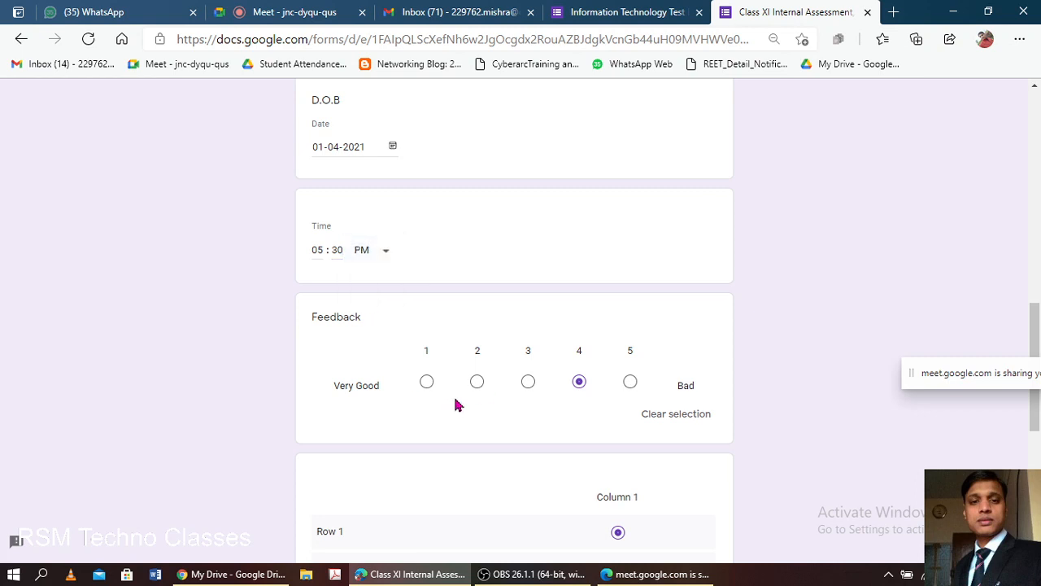
left_click(528, 383)
Submit the completed live form and show the collected responses in the form editor.
scroll(545, 309, "down", 4)
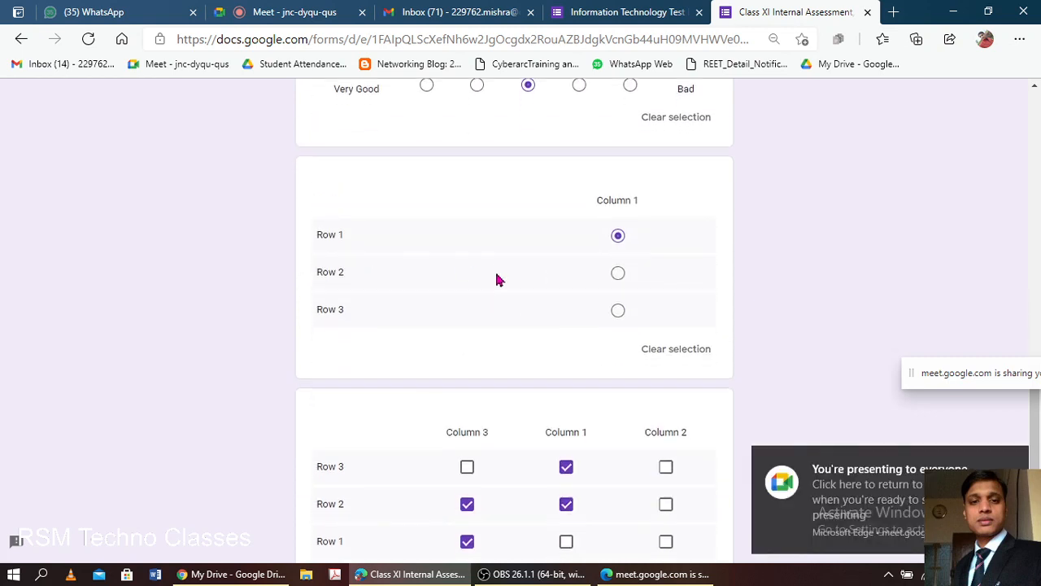
scroll(498, 280, "down", 2)
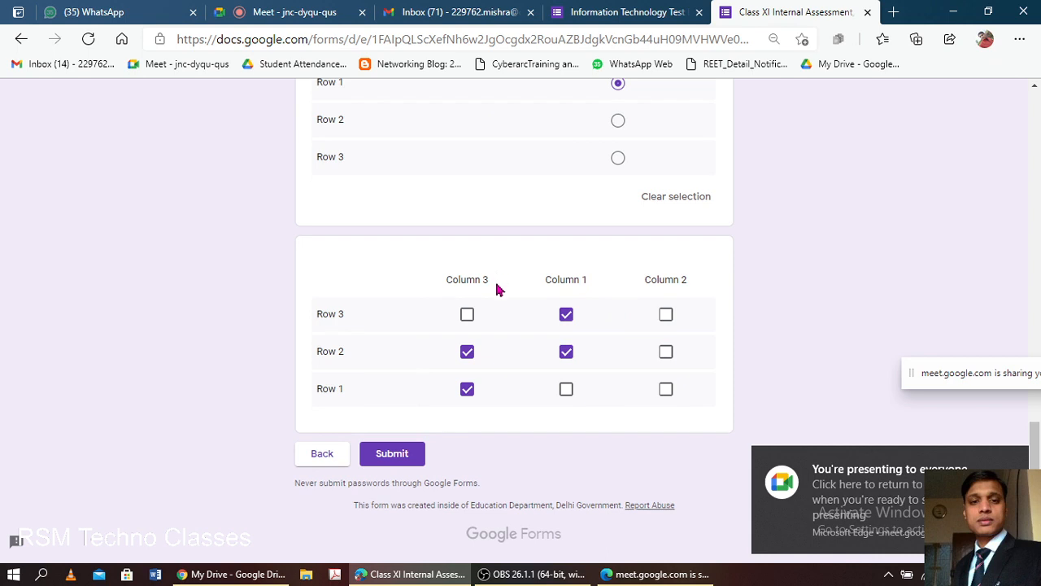
left_click(404, 454)
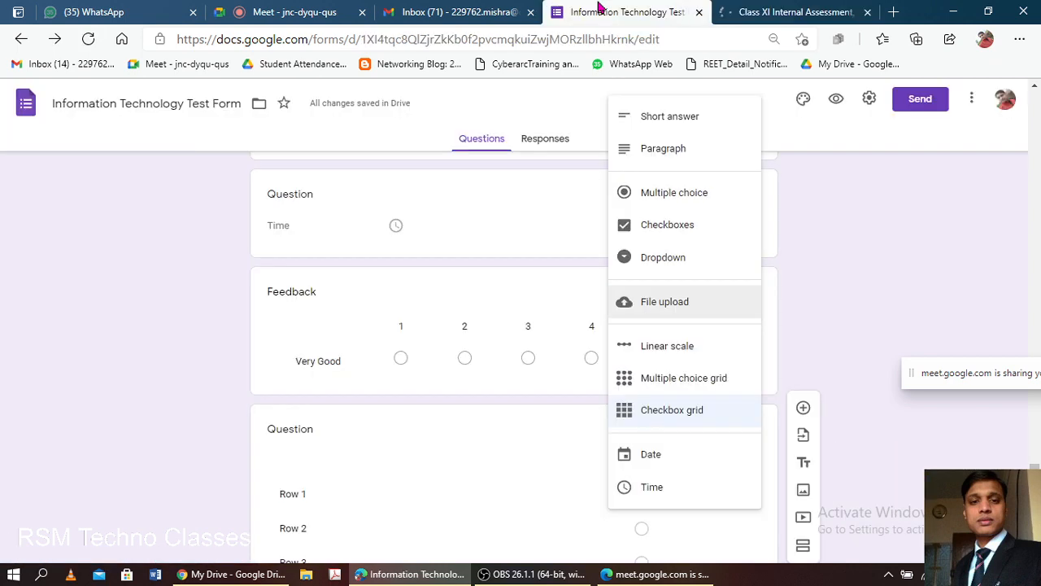
left_click(601, 11)
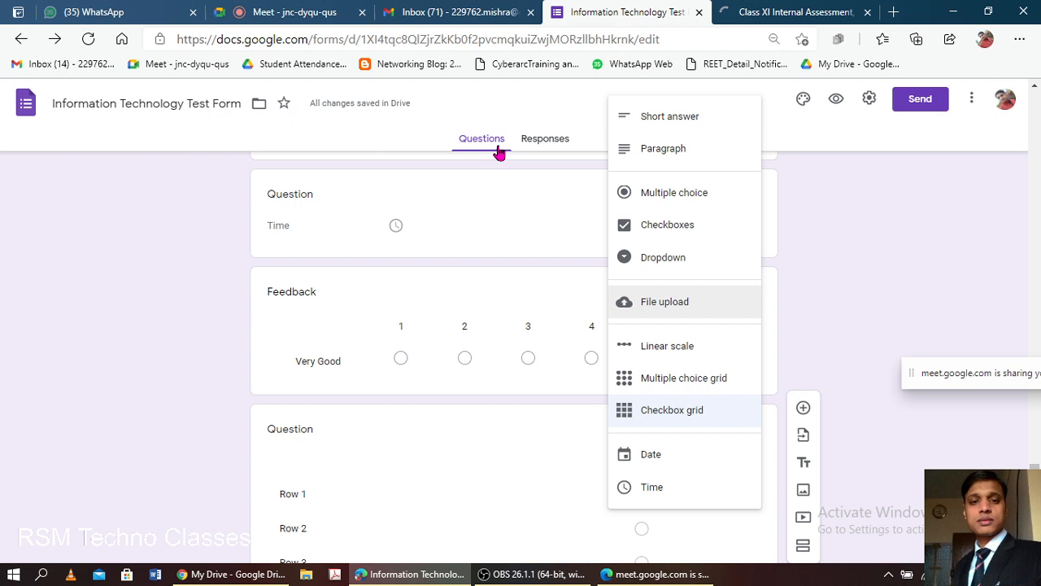
left_click(549, 139)
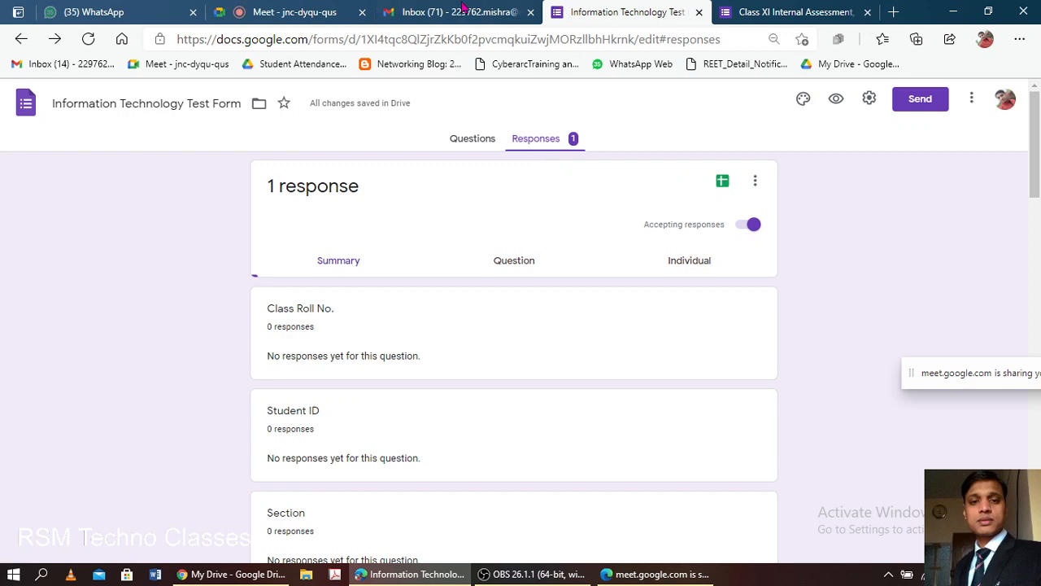
Check the Google Meet call and return to the responses in the form editor.
left_click(434, 11)
left_click(319, 11)
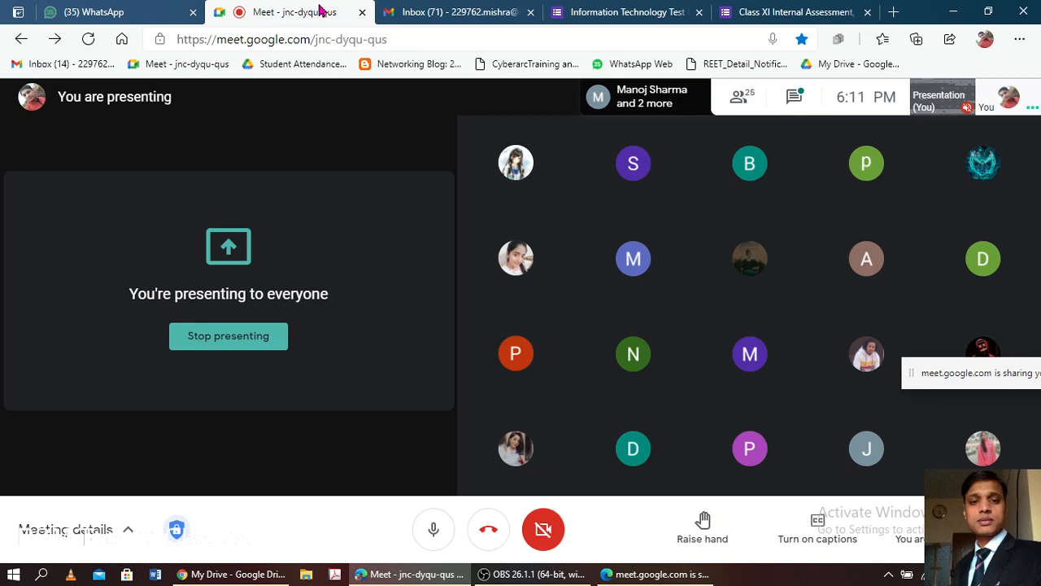
left_click(800, 11)
left_click(603, 13)
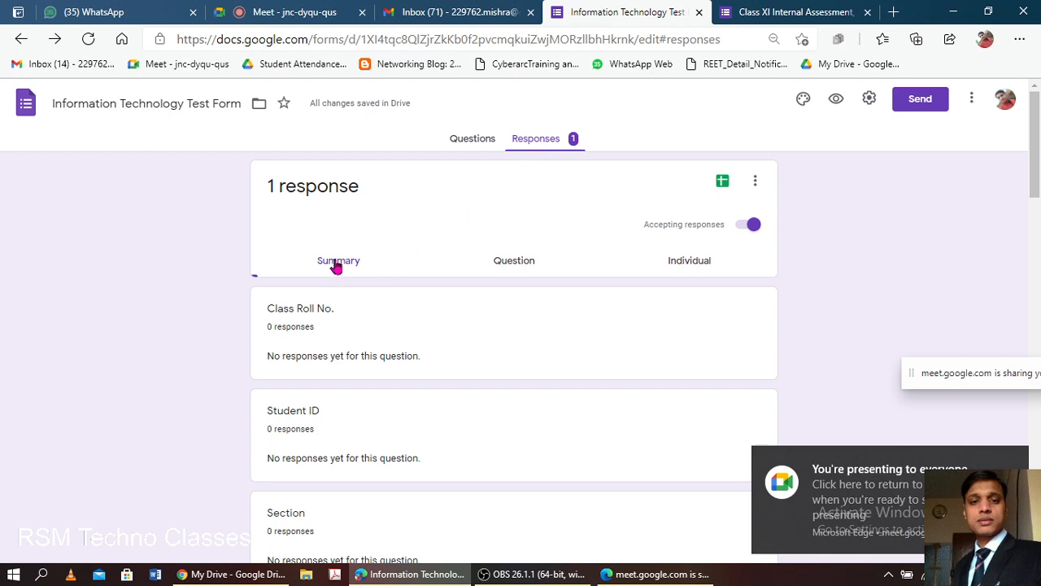
Review the response summary from Class Roll No. through the HTML, animation, image upload and D.O.B questions.
scroll(337, 273, "down", 1)
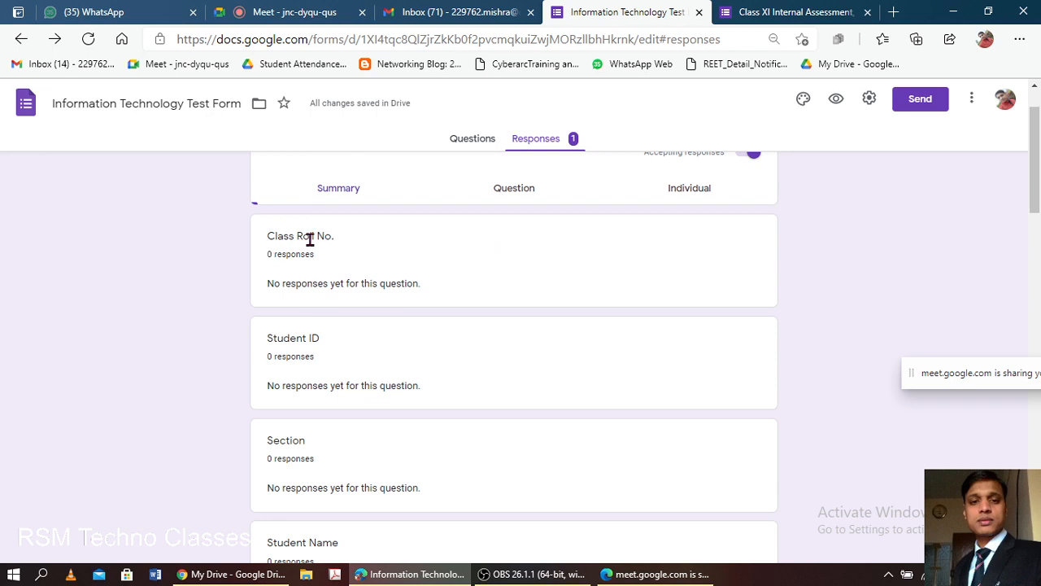
scroll(305, 243, "down", 4)
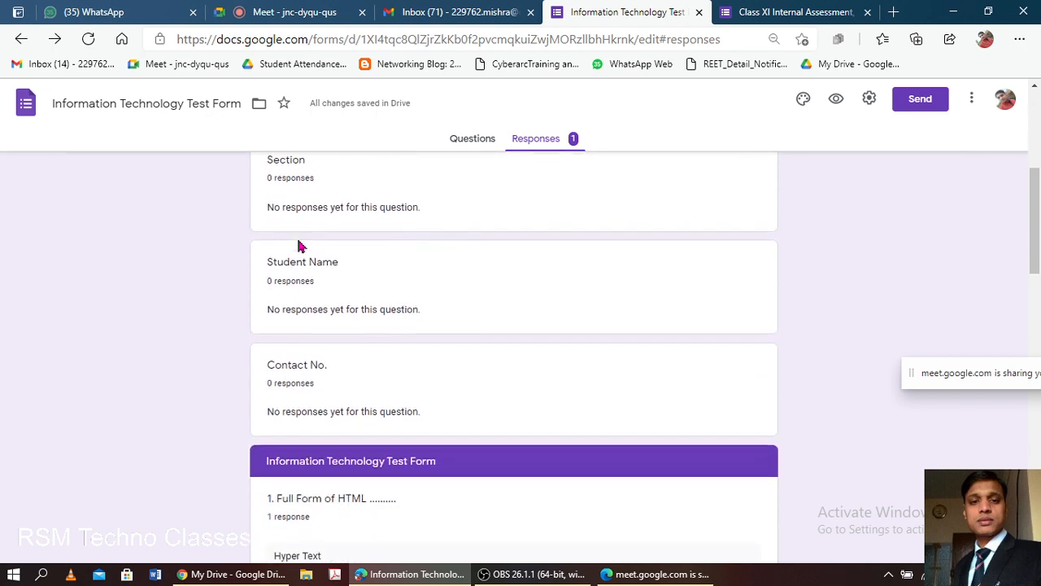
scroll(299, 246, "down", 4)
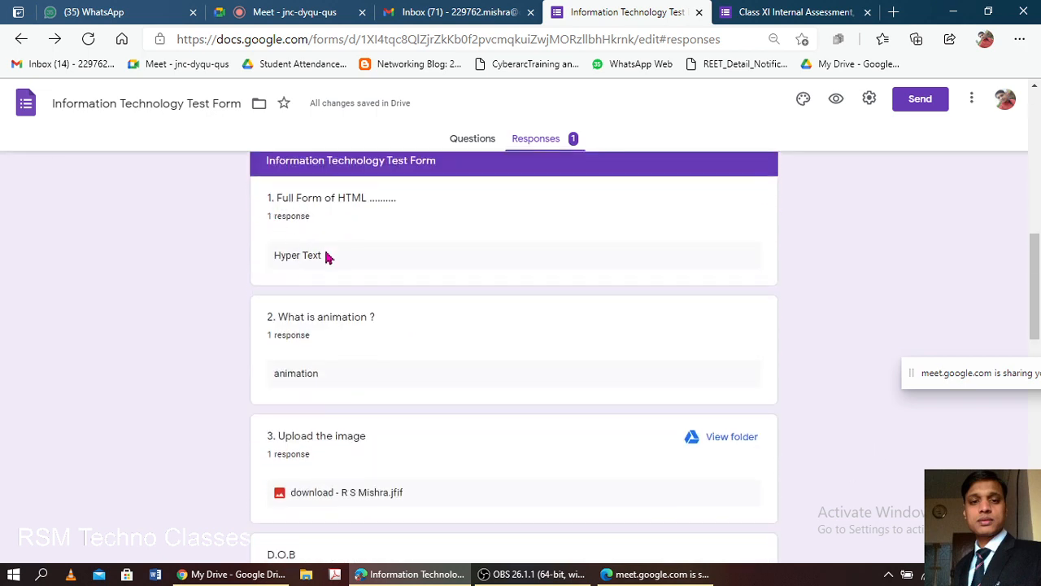
left_click_drag(274, 255, 337, 263)
scroll(321, 311, "down", 3)
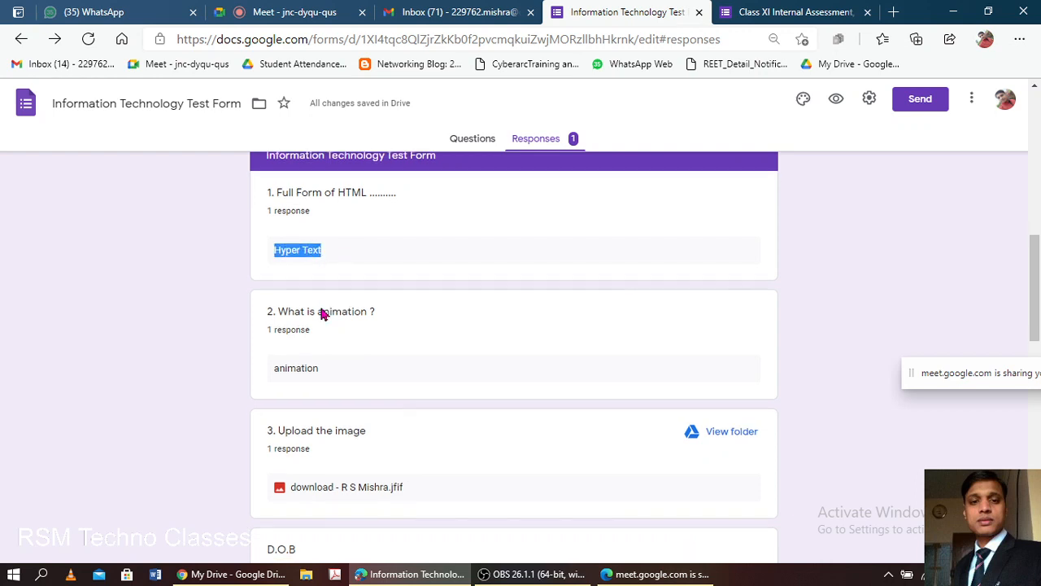
scroll(333, 309, "up", 1)
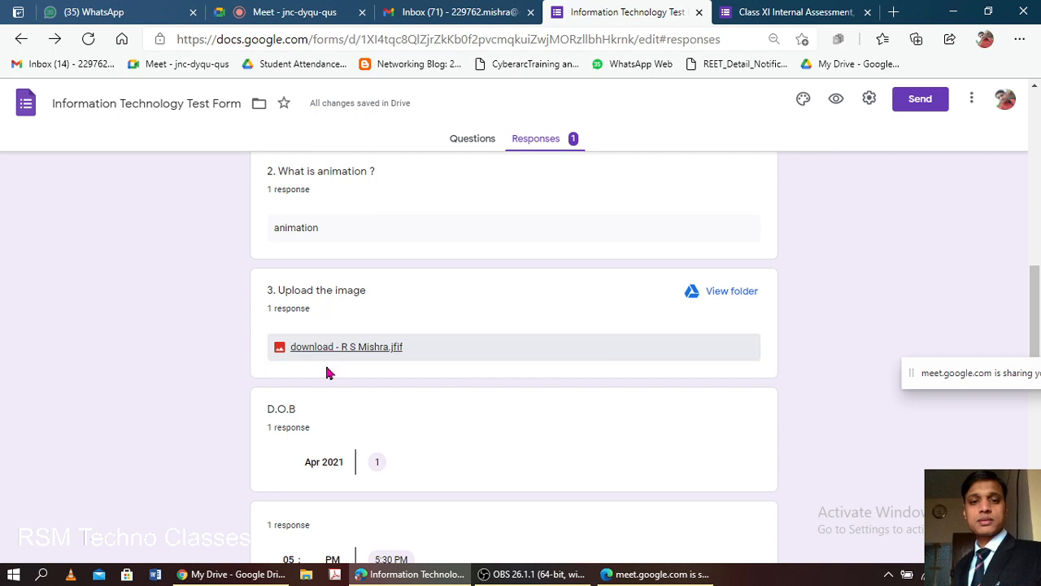
scroll(326, 370, "down", 3)
Examine the Feedback rating chart and the two row-and-column grid charts in the response summary.
scroll(319, 325, "down", 2)
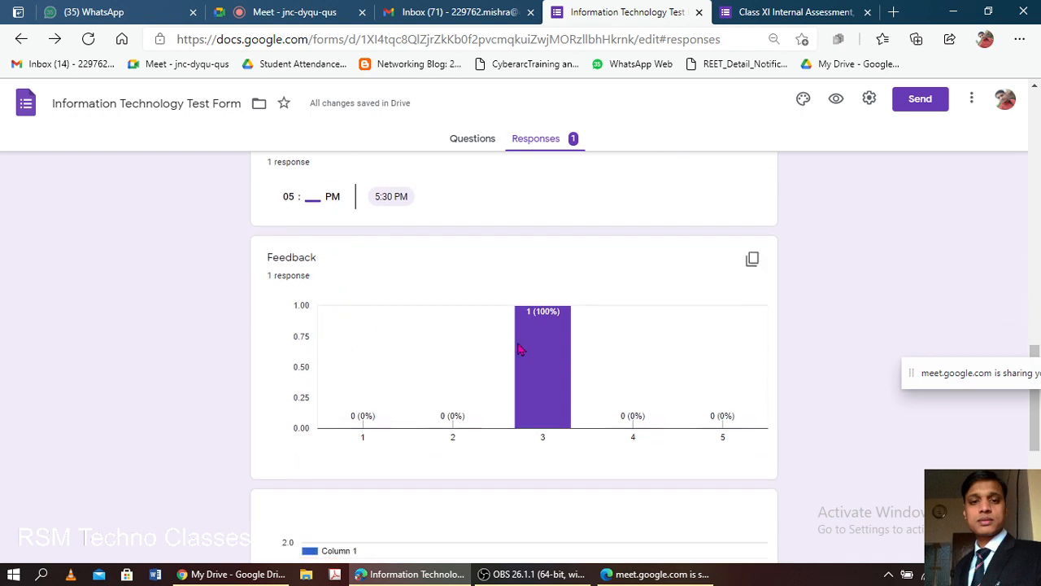
scroll(525, 358, "down", 3)
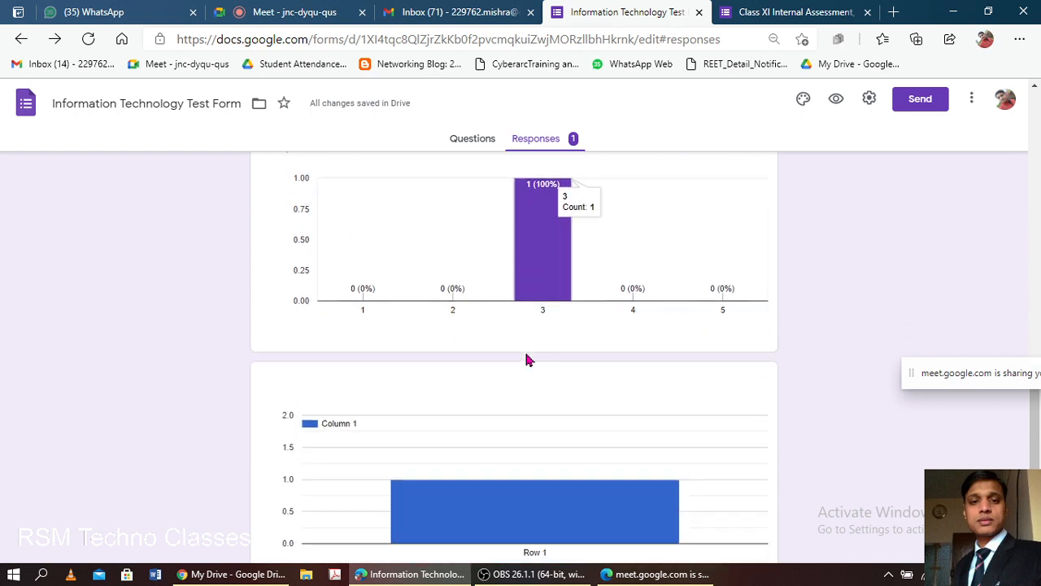
scroll(523, 352, "up", 3)
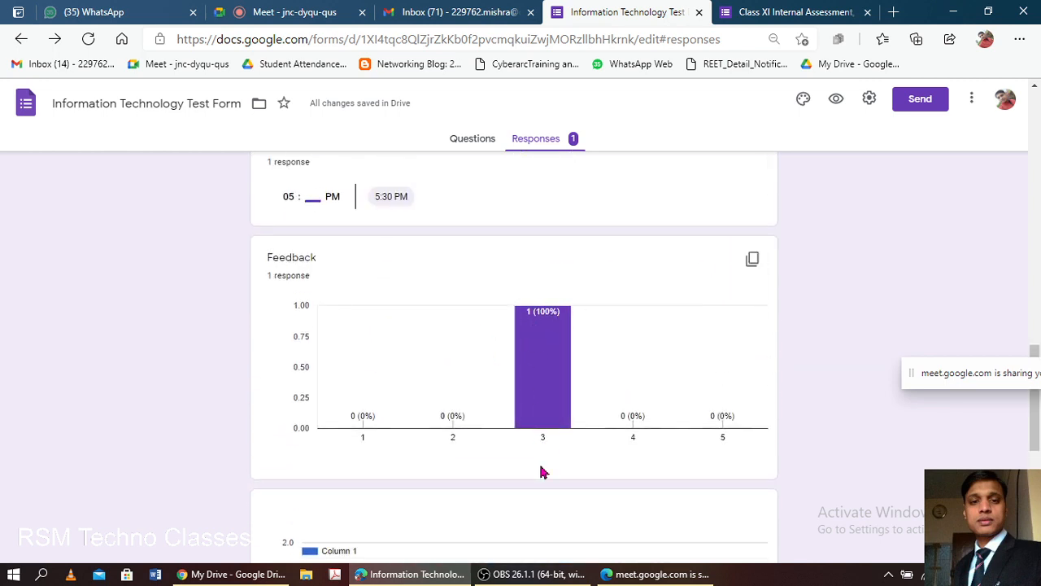
mouse_move(536, 418)
mouse_move(542, 436)
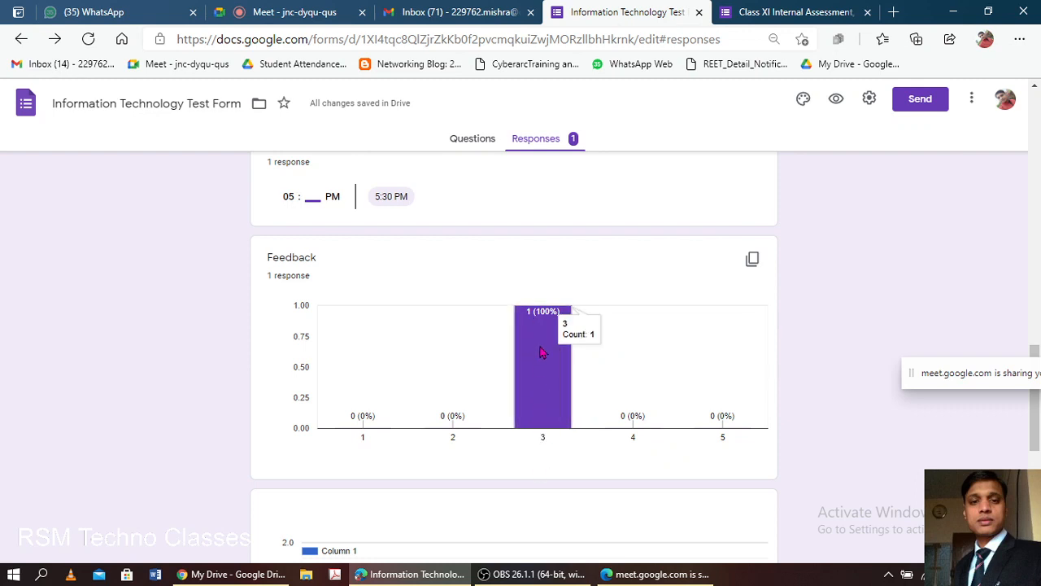
scroll(492, 372, "down", 5)
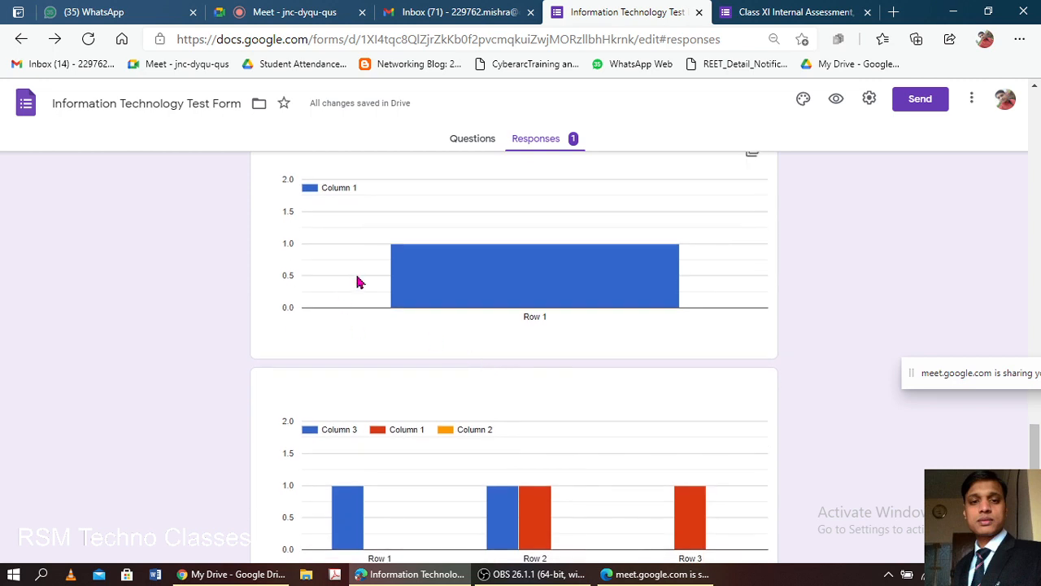
scroll(358, 280, "down", 1)
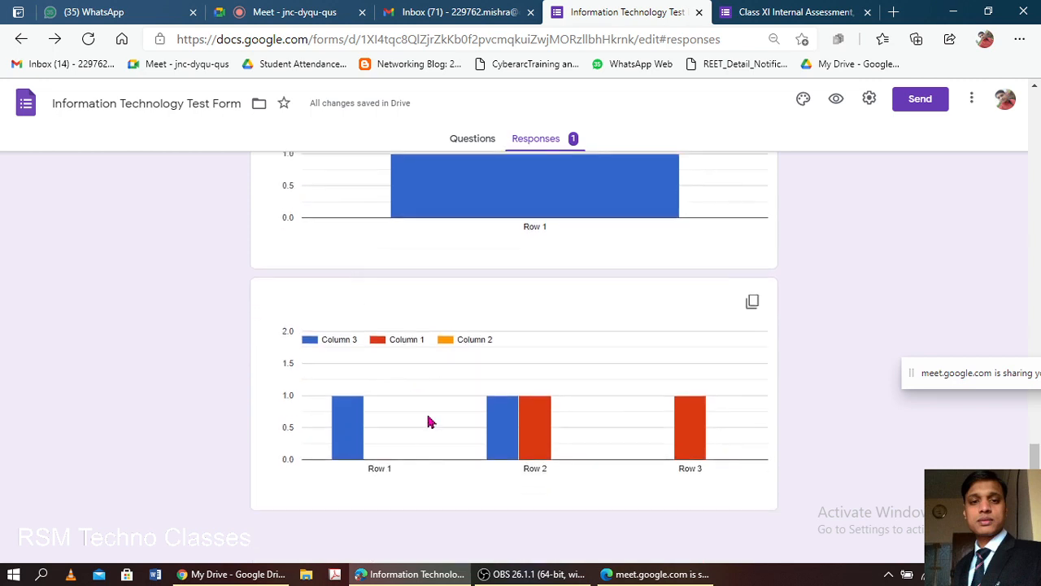
Open the Drive folder of files uploaded for question 3, select the uploaded image, and return to the form editor.
scroll(432, 429, "up", 5)
scroll(431, 430, "up", 10)
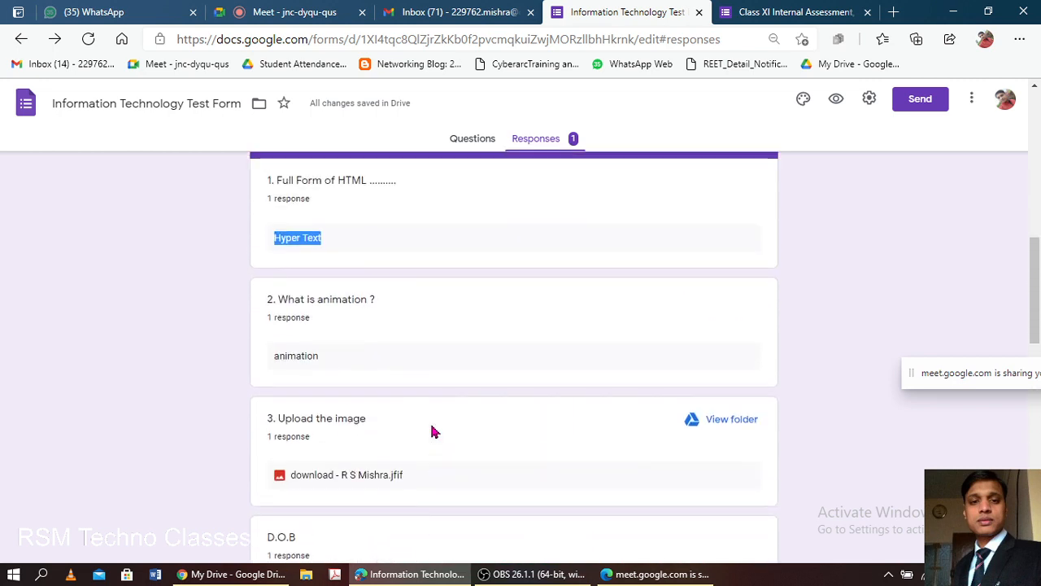
left_click(733, 425)
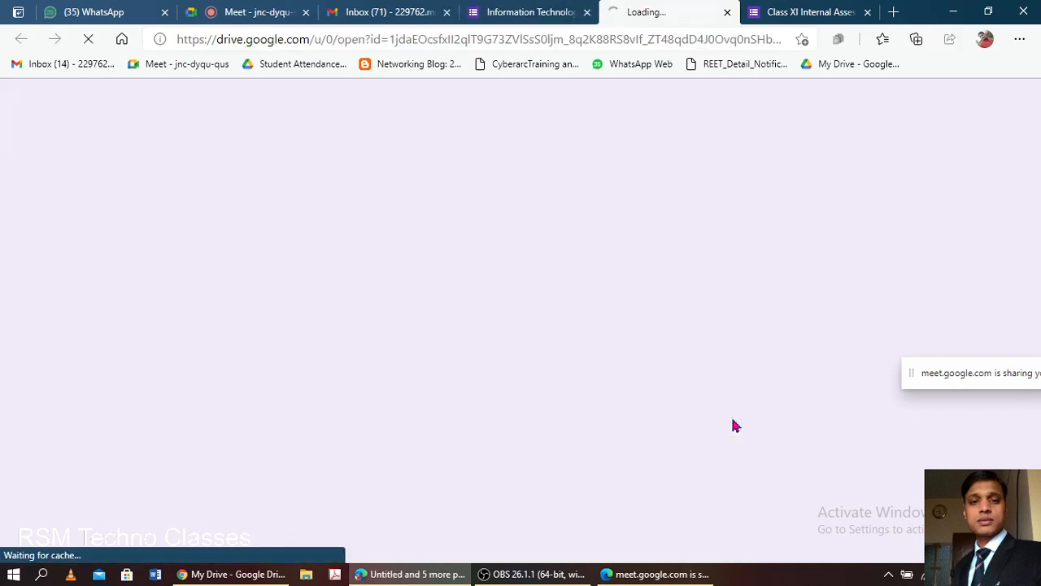
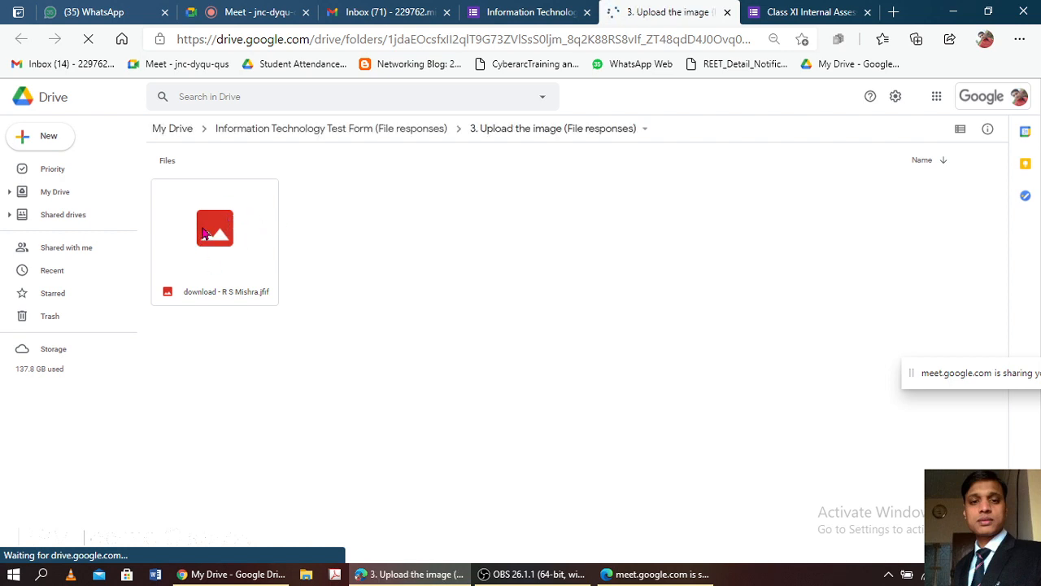
left_click(205, 233)
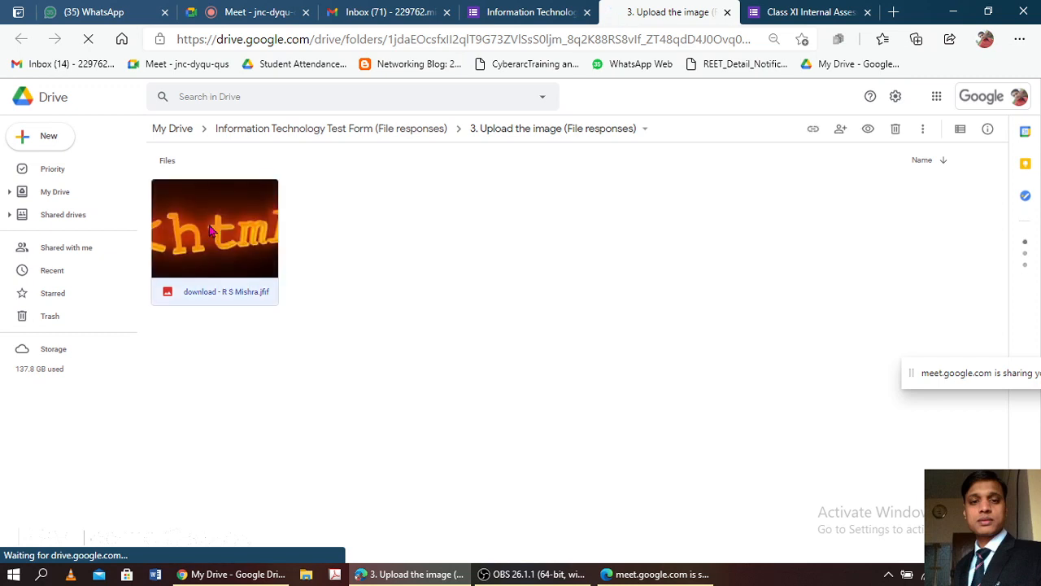
left_click(512, 10)
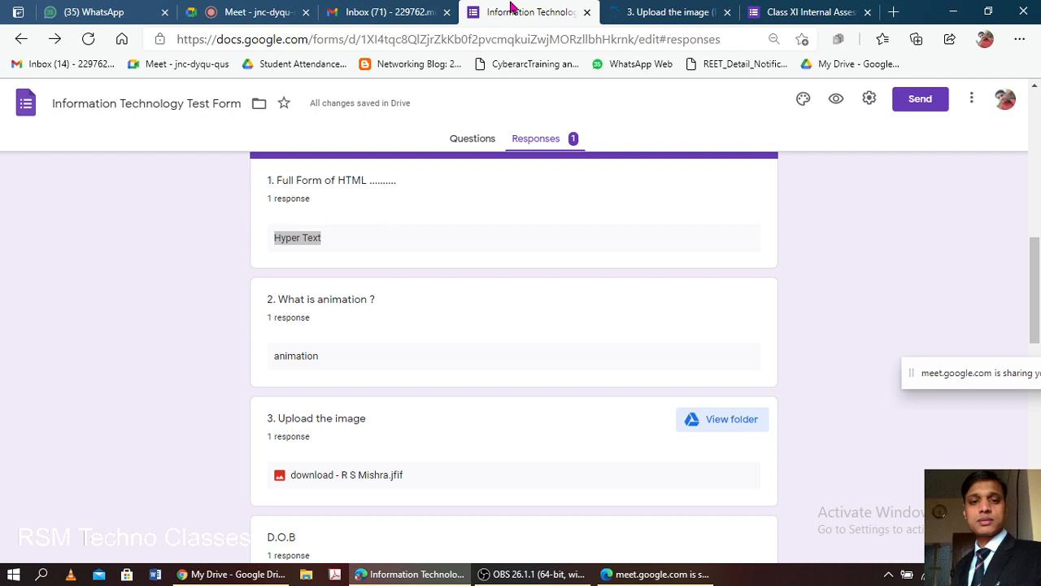
left_click(618, 10)
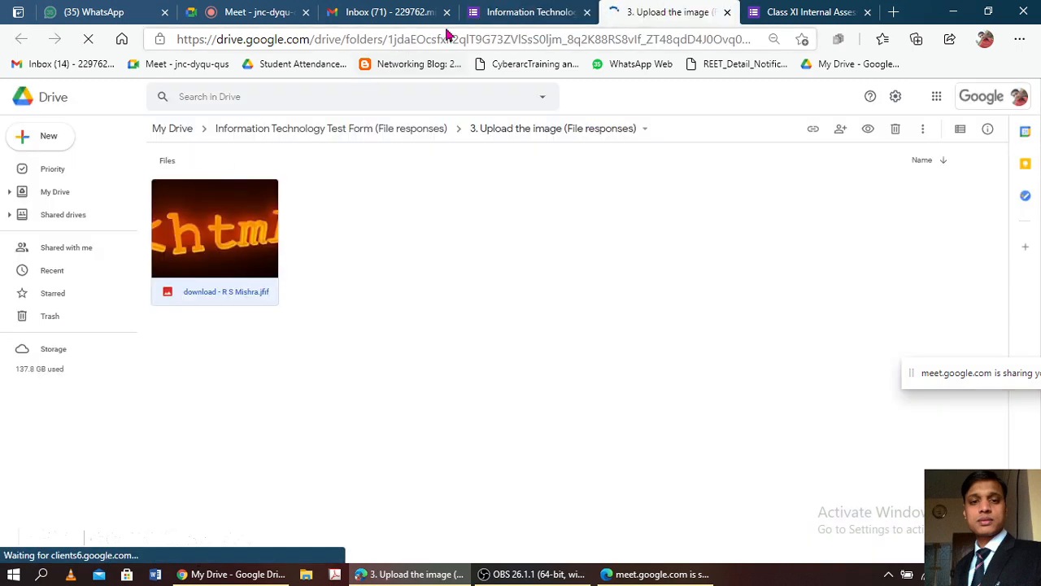
left_click(525, 12)
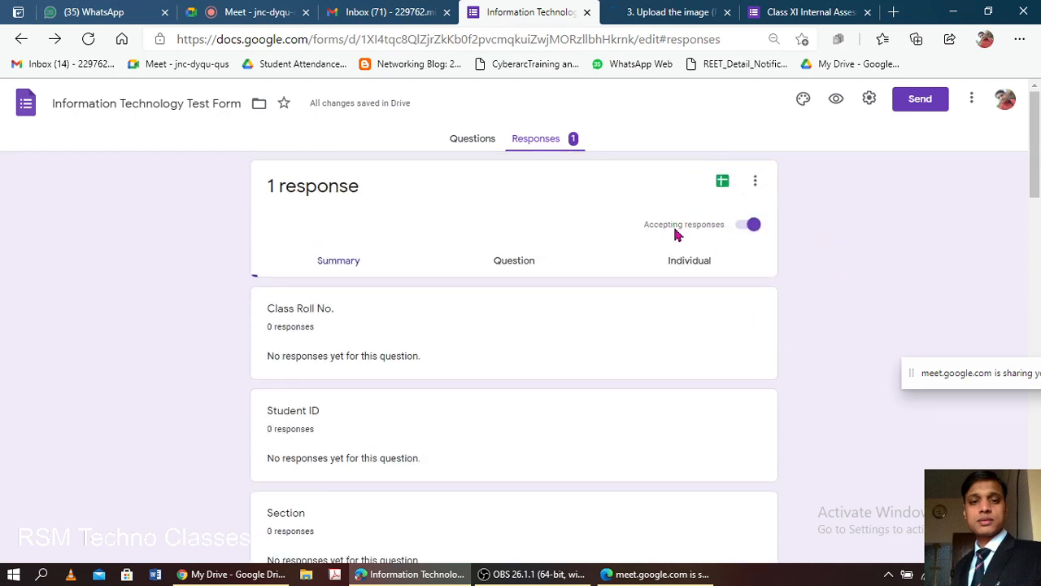
Turn off accepting responses for the form, and turn it back on after checking the live form.
left_click(753, 227)
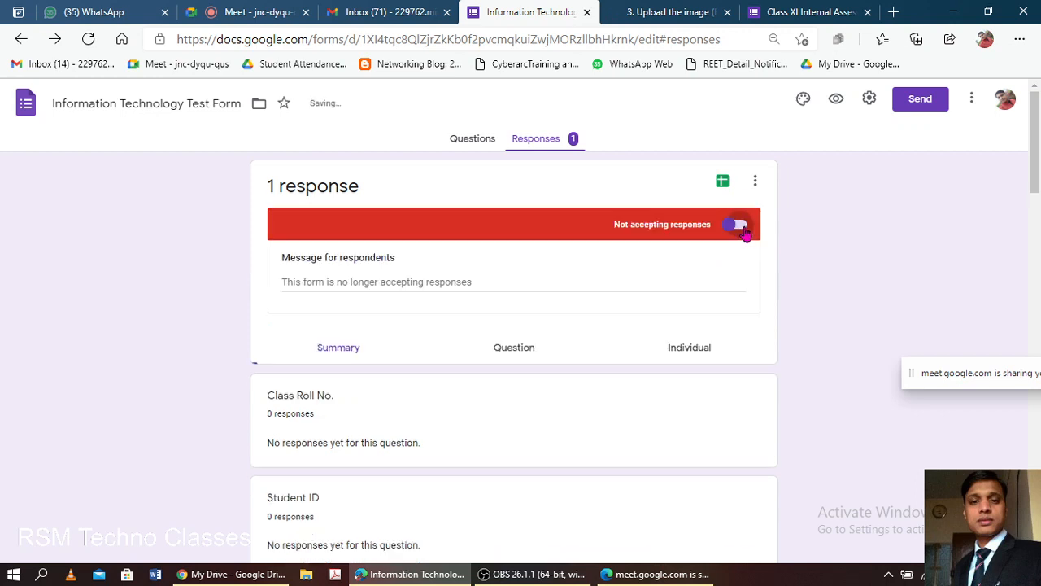
left_click(789, 10)
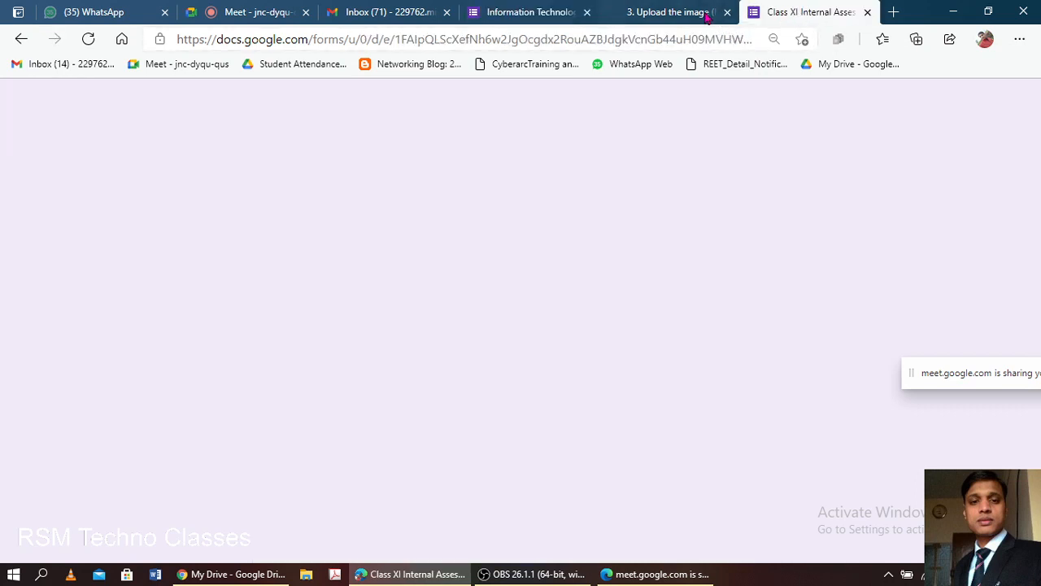
left_click(528, 13)
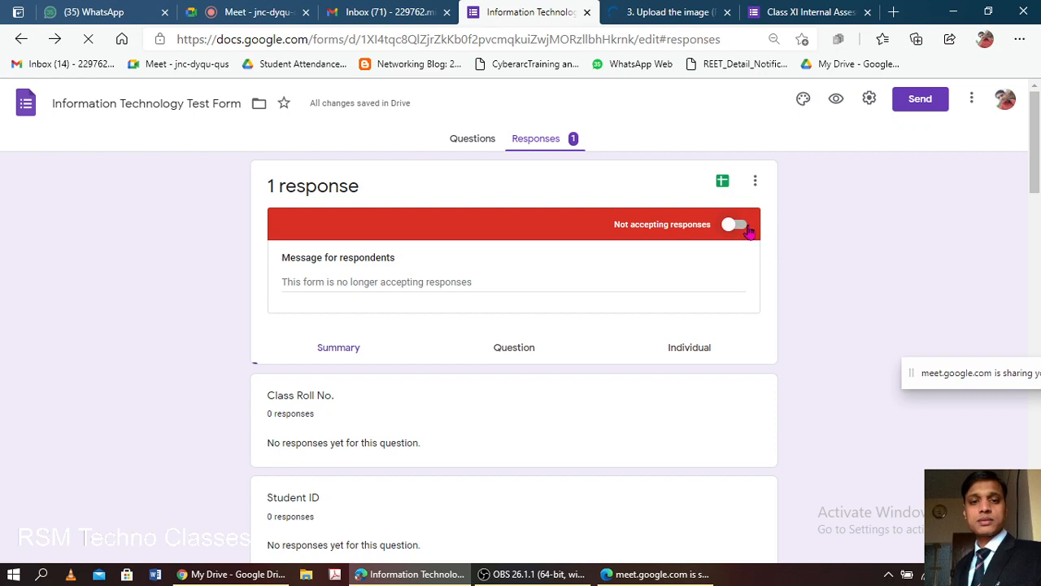
left_click(749, 231)
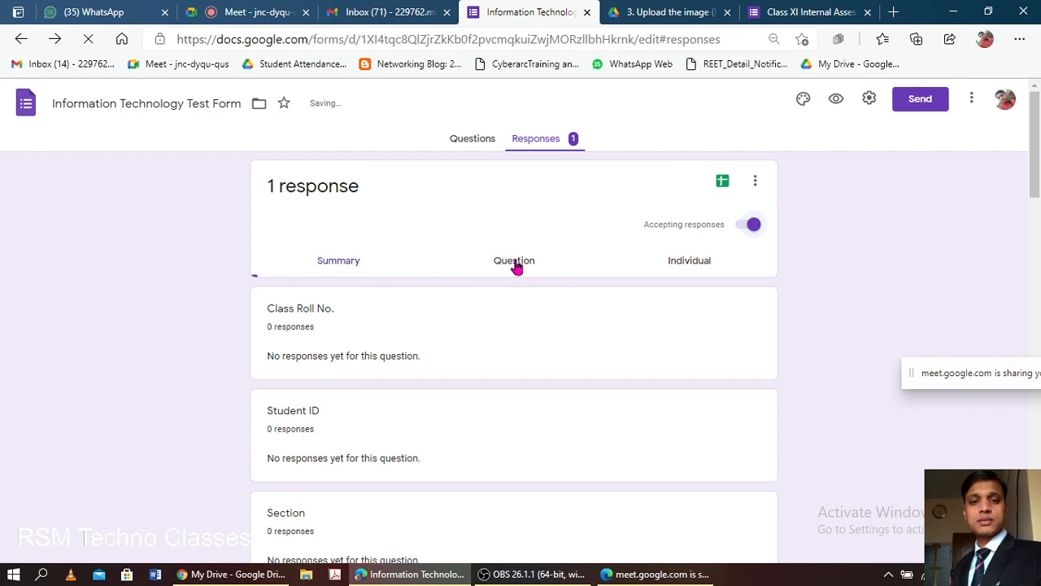
Show the collected responses by question and review the answer to the Full Form of HTML question.
left_click(517, 267)
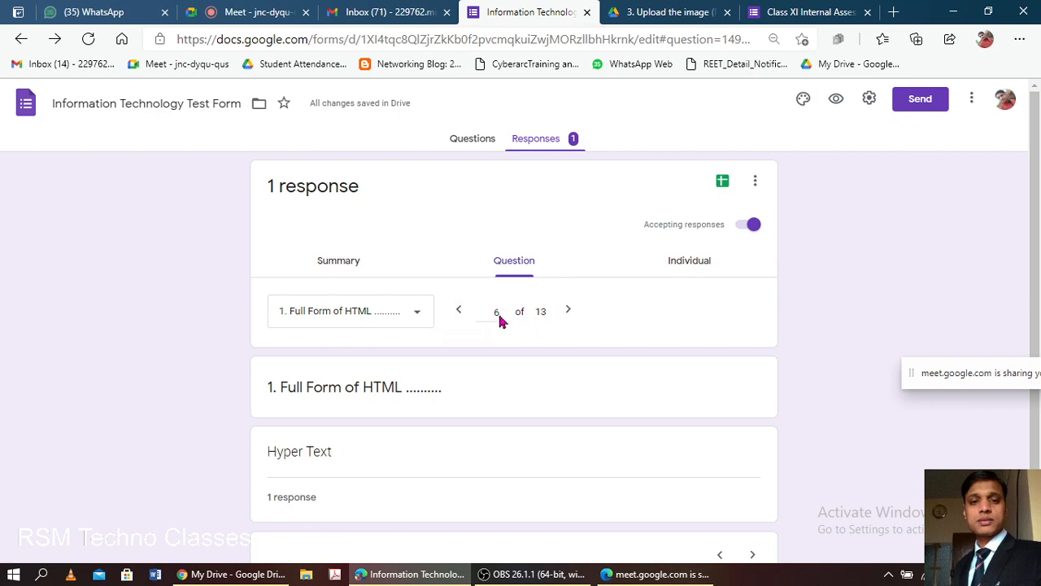
scroll(329, 346, "down", 1)
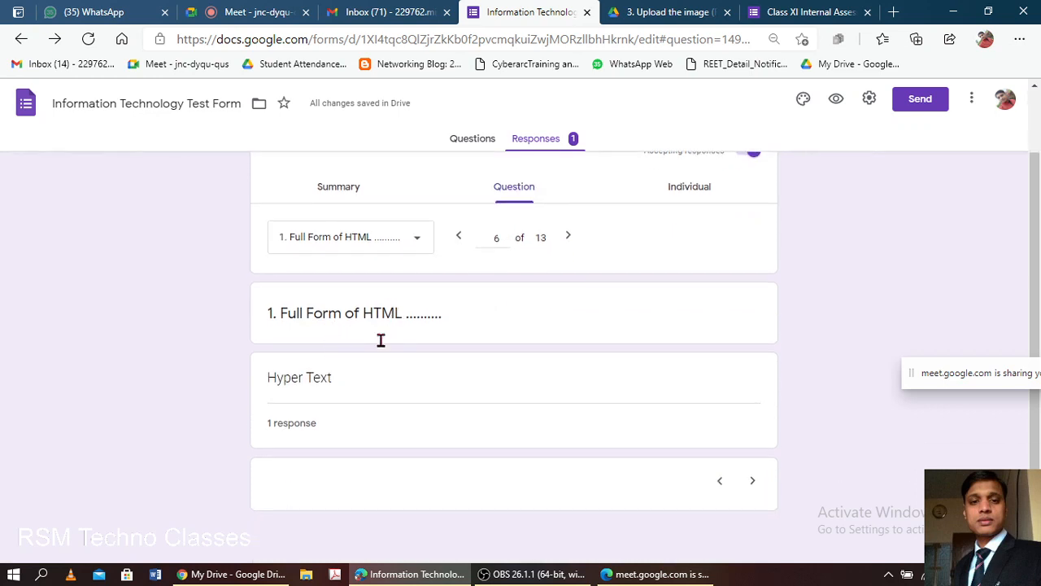
scroll(479, 460, "up", 1)
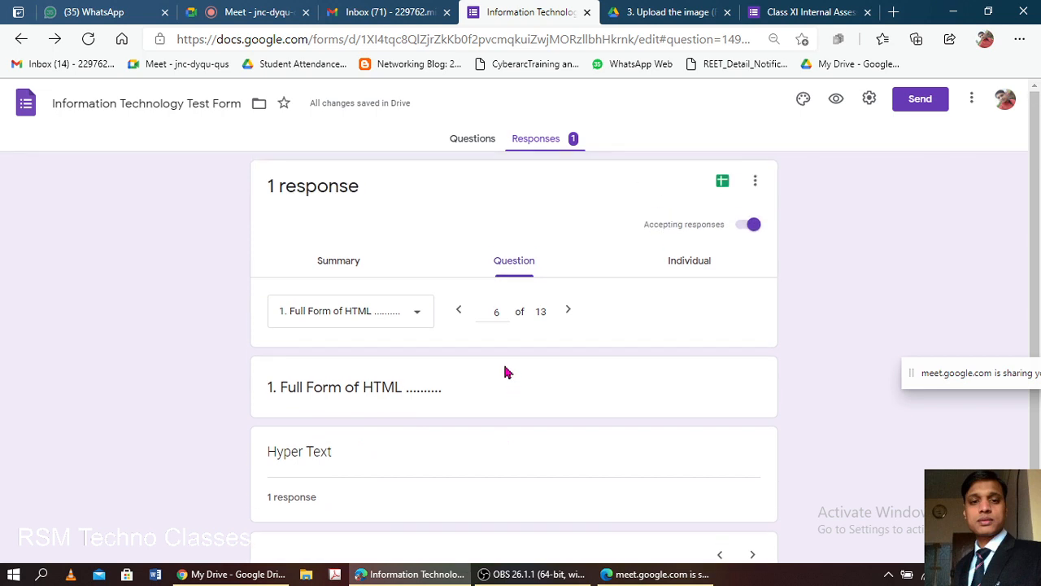
Show the individual response and look through its Class Roll No. to Contact No. fields.
left_click(691, 264)
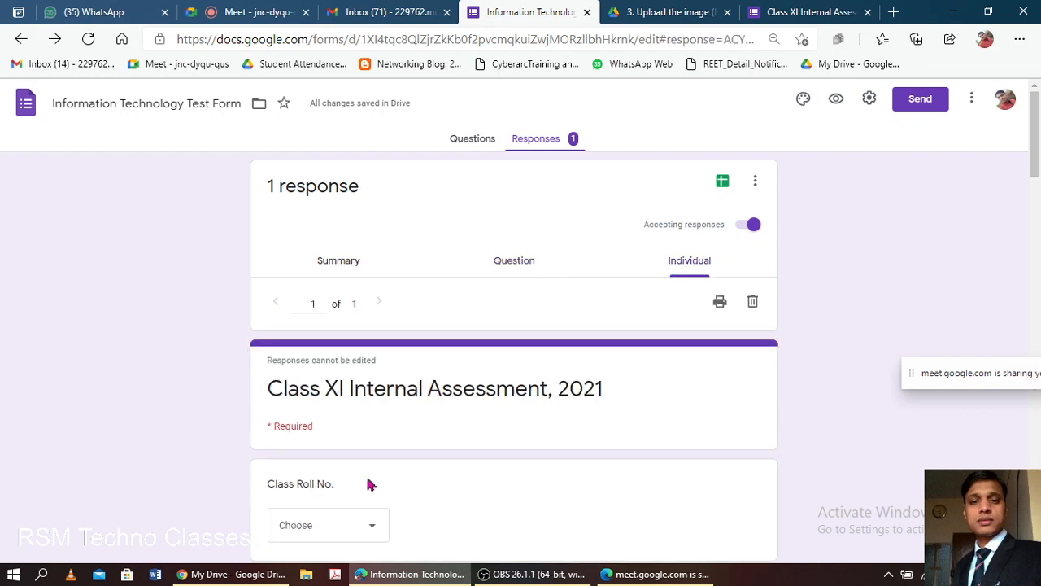
scroll(447, 349, "down", 1)
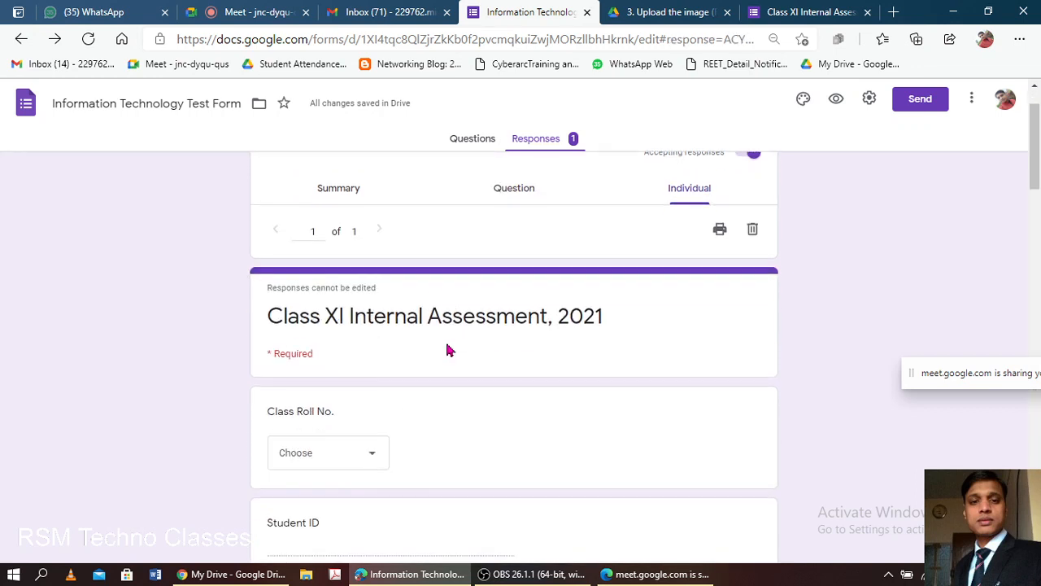
scroll(447, 350, "down", 2)
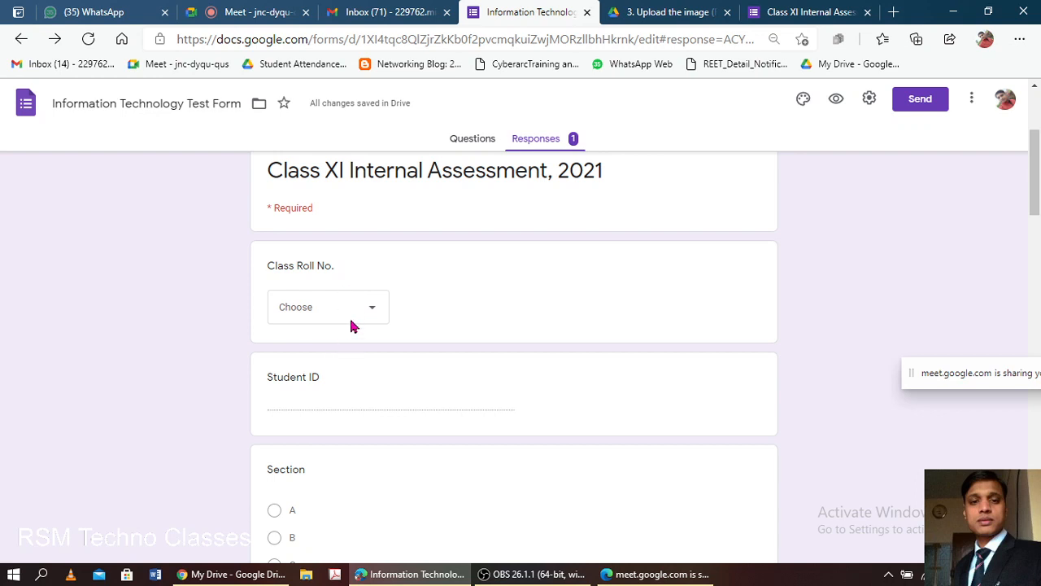
scroll(407, 423, "down", 5)
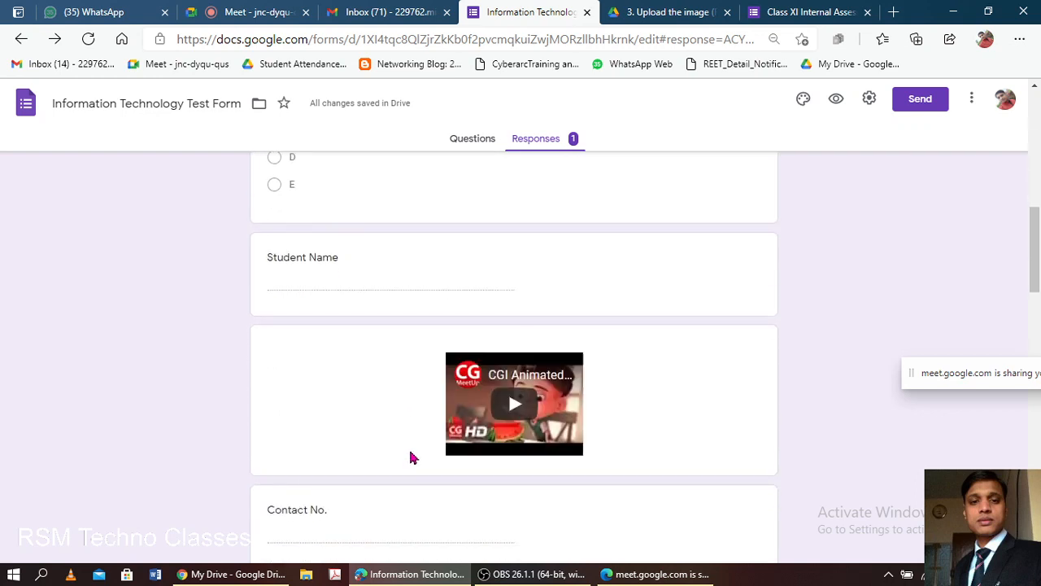
Create a new spreadsheet for the form's responses, view it in Google Sheets, and return to the form editor.
scroll(409, 458, "up", 5)
scroll(413, 449, "up", 3)
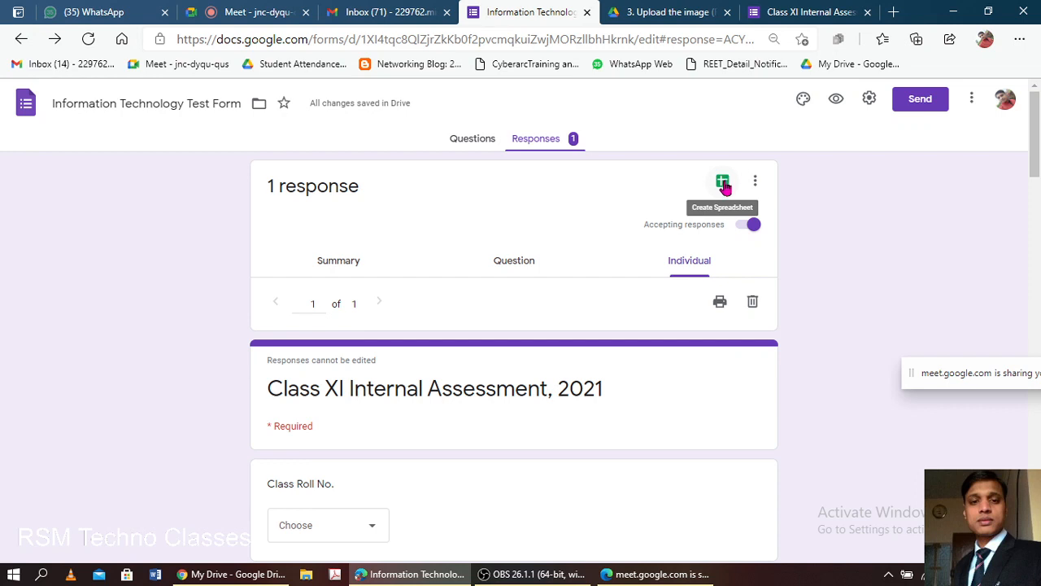
left_click(723, 182)
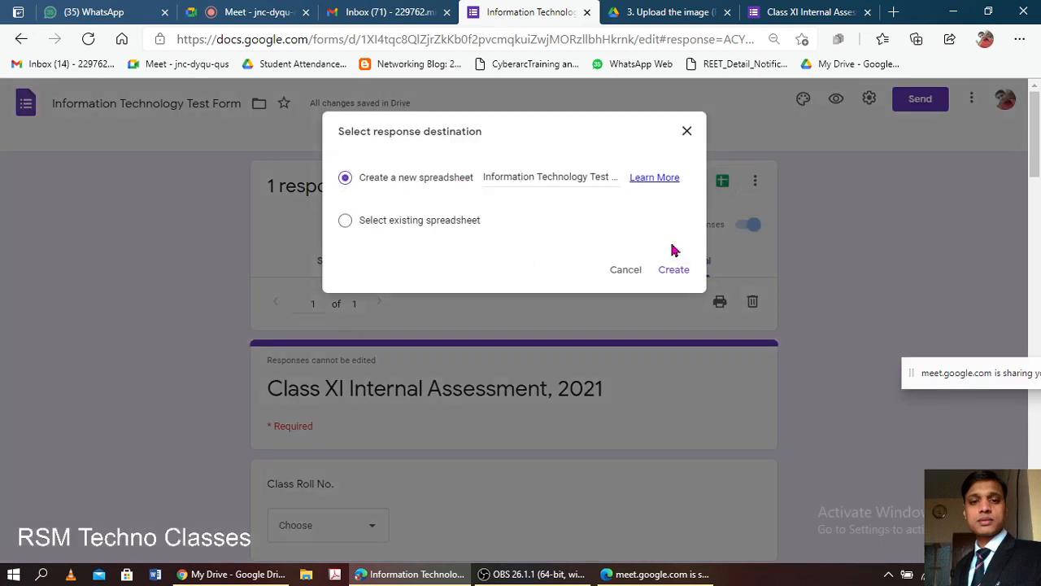
left_click(675, 271)
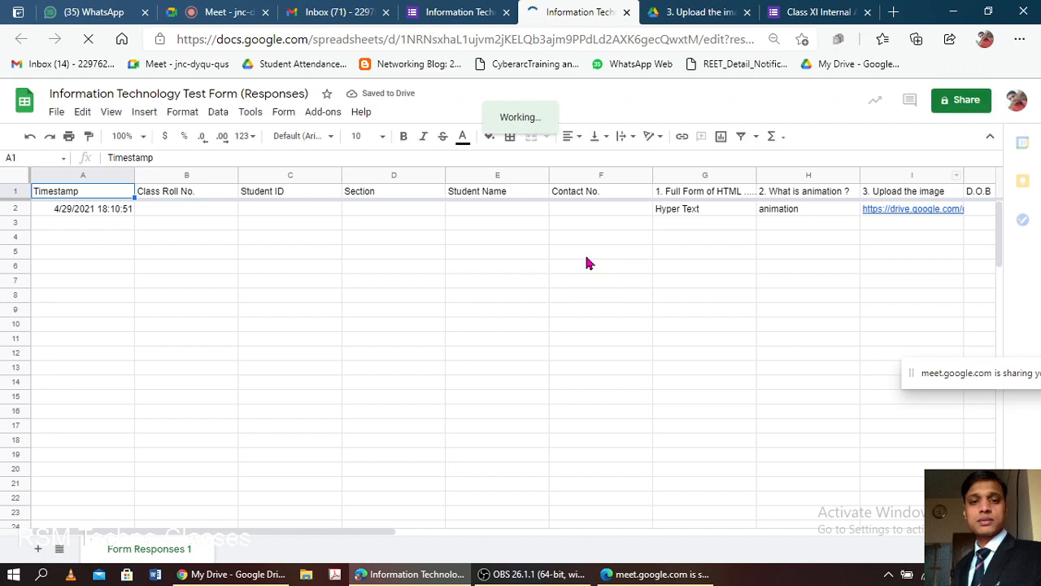
left_click(457, 11)
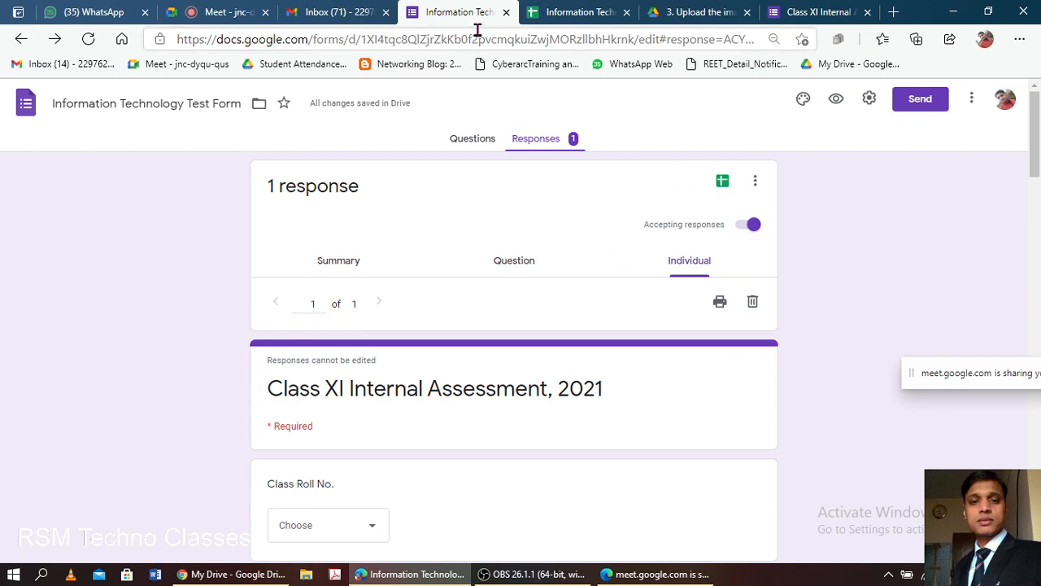
Return to the form's questions and look through the first section, including the Class Roll No. options.
left_click(473, 140)
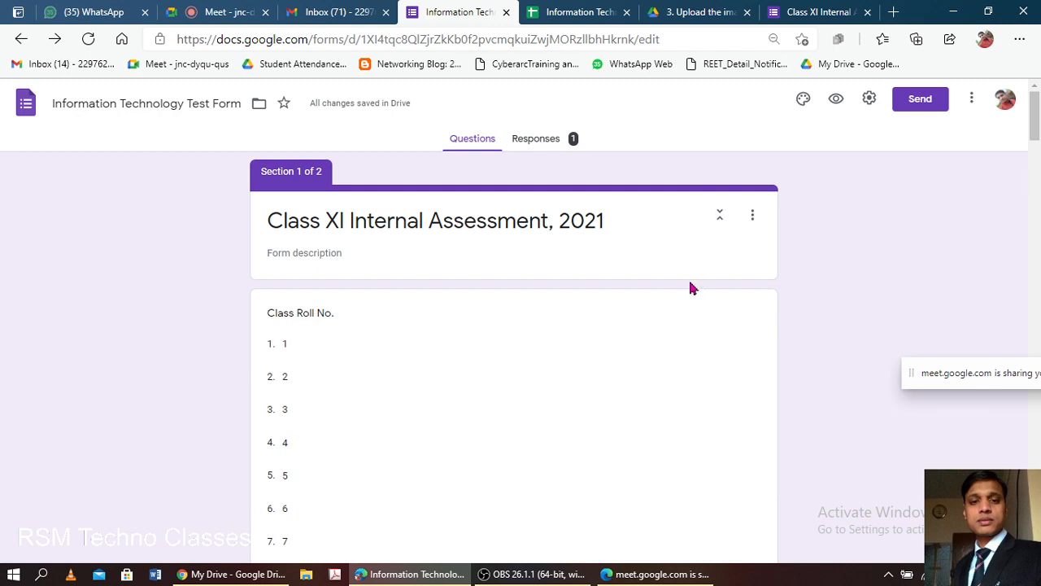
scroll(688, 279, "down", 5)
scroll(687, 285, "up", 5)
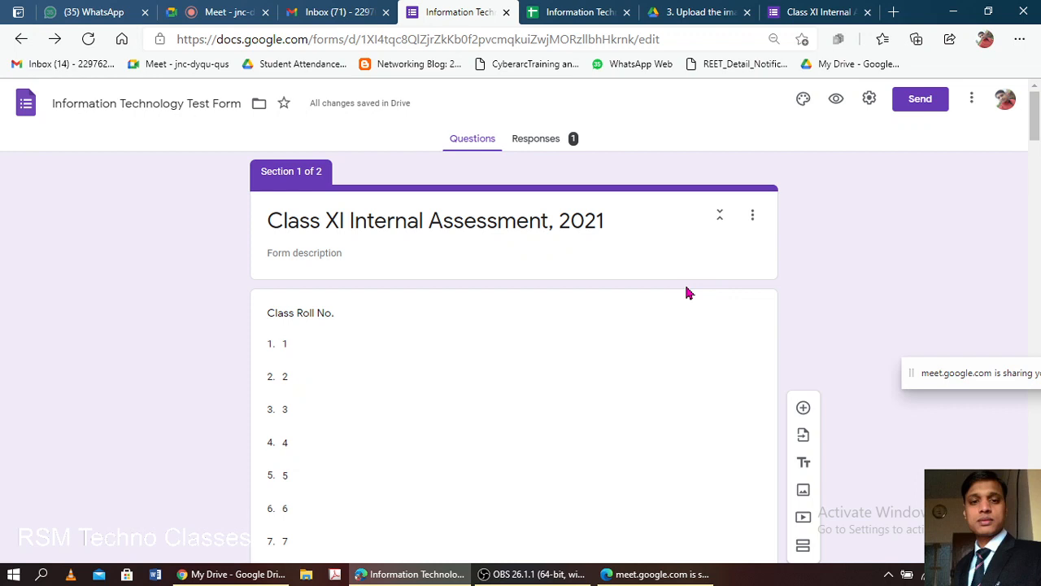
scroll(687, 291, "down", 6)
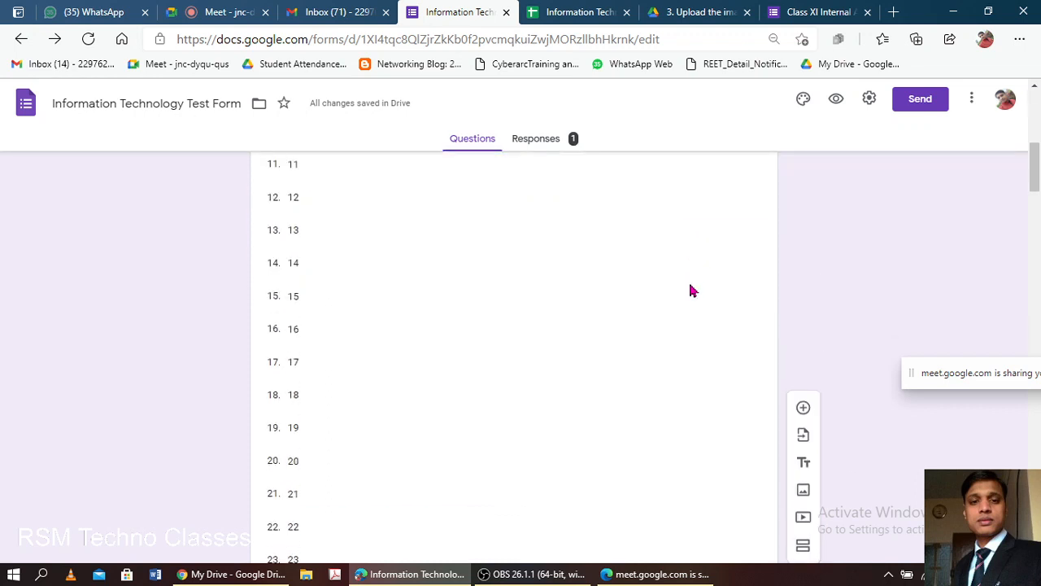
scroll(690, 292, "up", 6)
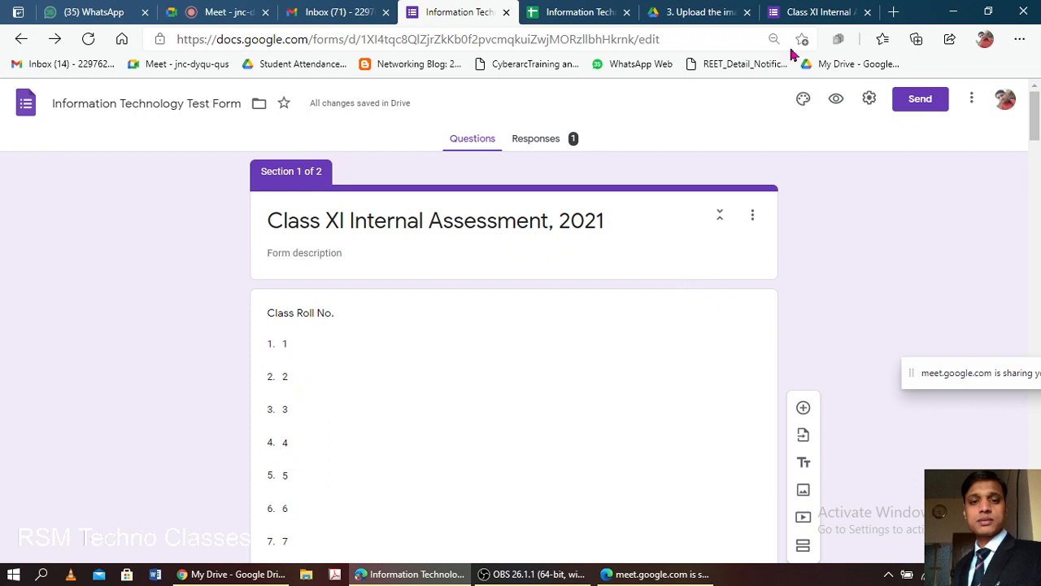
Switch to the Google Meet call and stop presenting the screen.
left_click(337, 11)
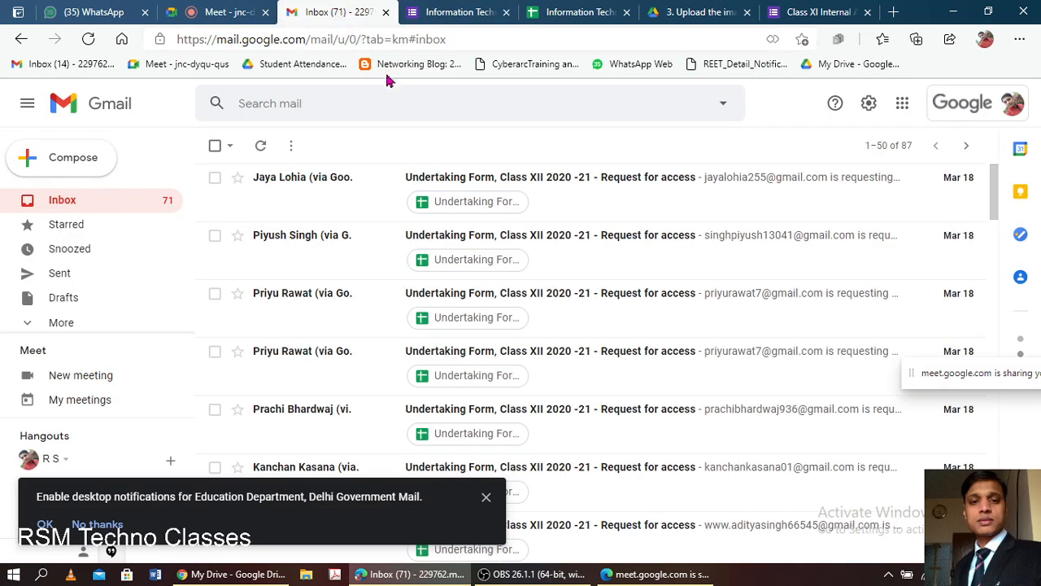
left_click(225, 12)
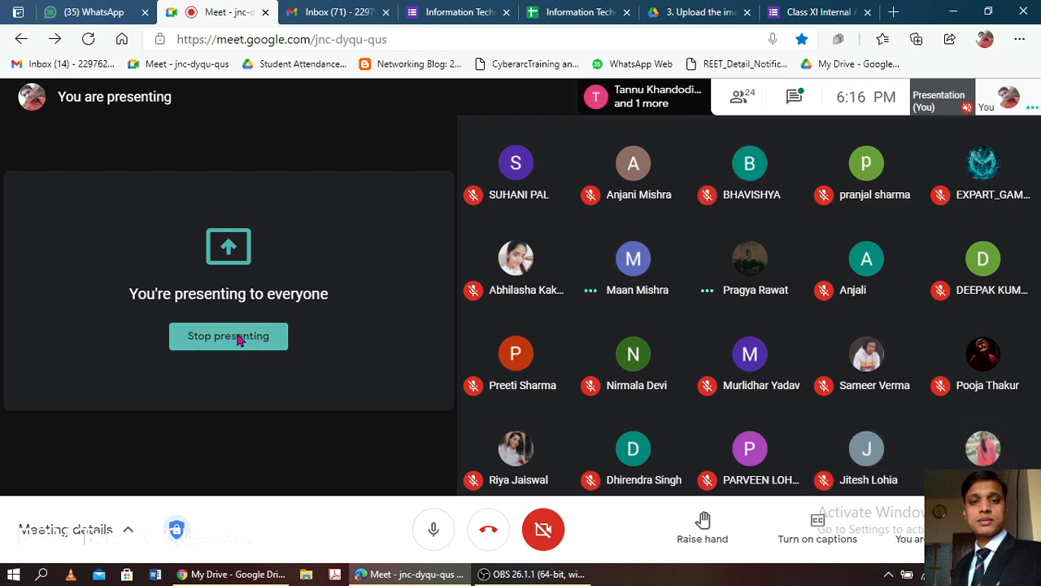
left_click(230, 336)
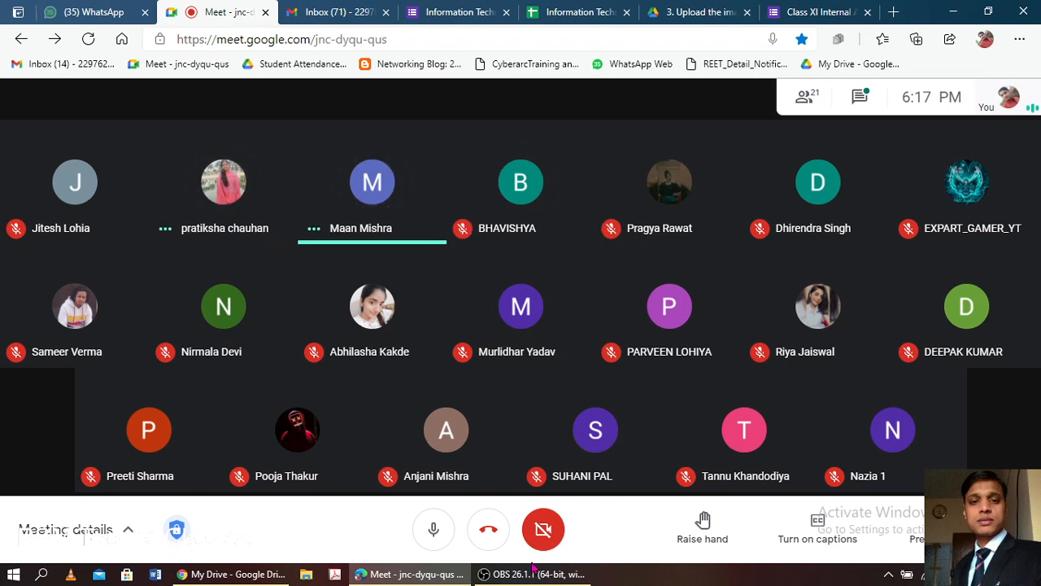
Check the date and time in the system calendar, close it, and switch to OBS.
mouse_move(567, 388)
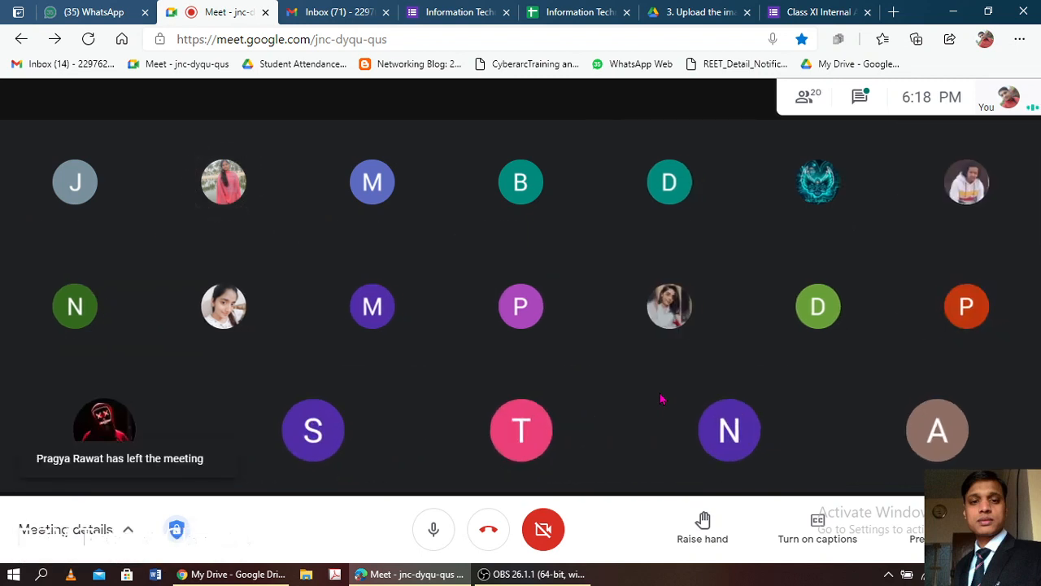
key("alt+Tab")
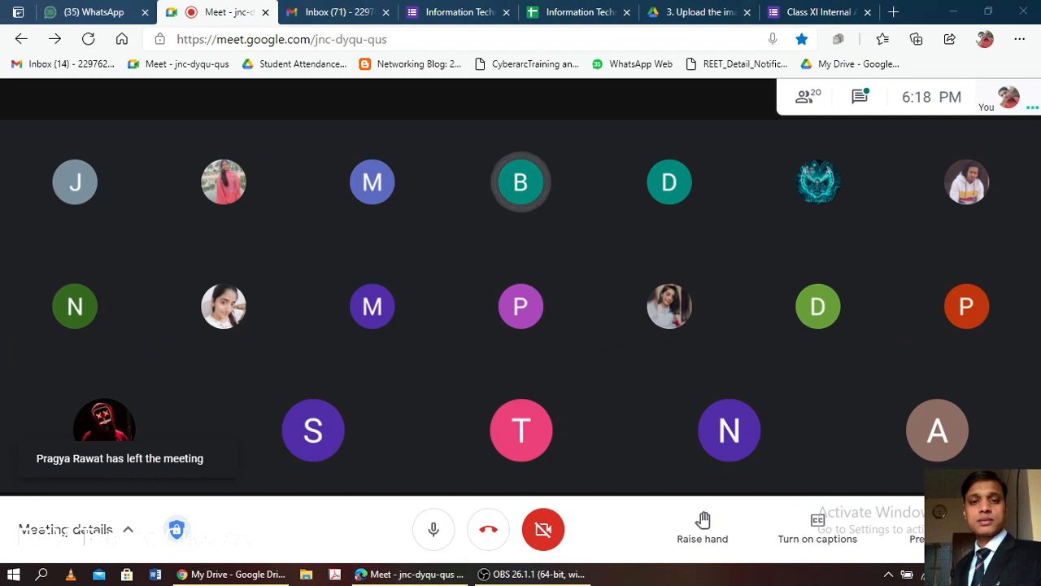
left_click(988, 575)
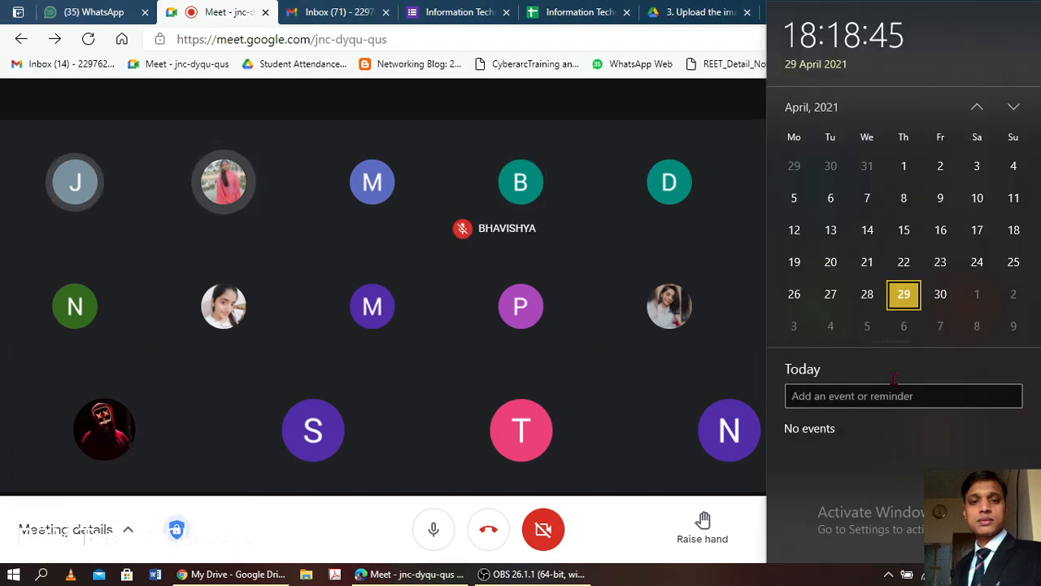
left_click(612, 372)
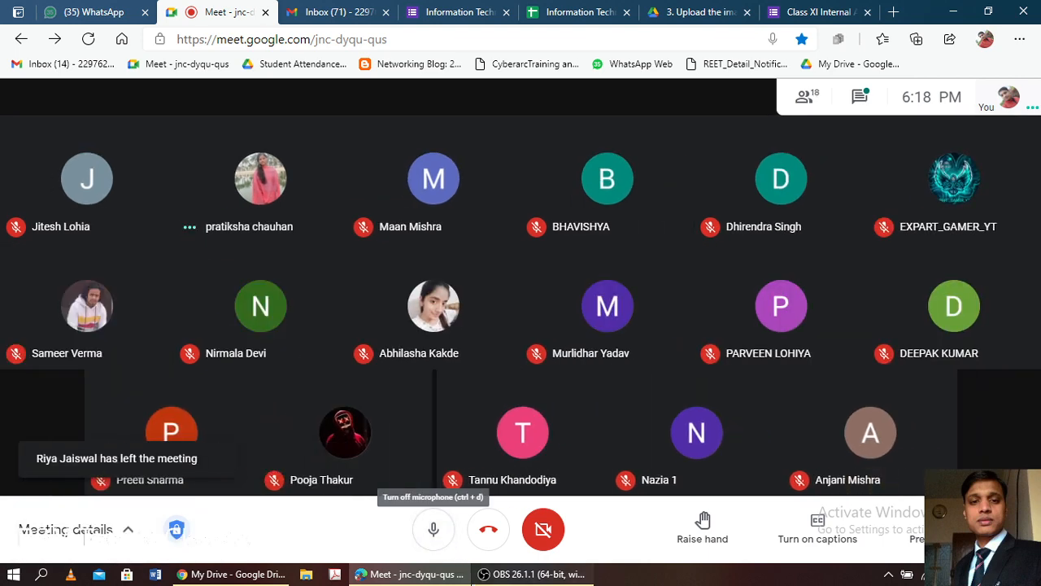
key("alt+Tab")
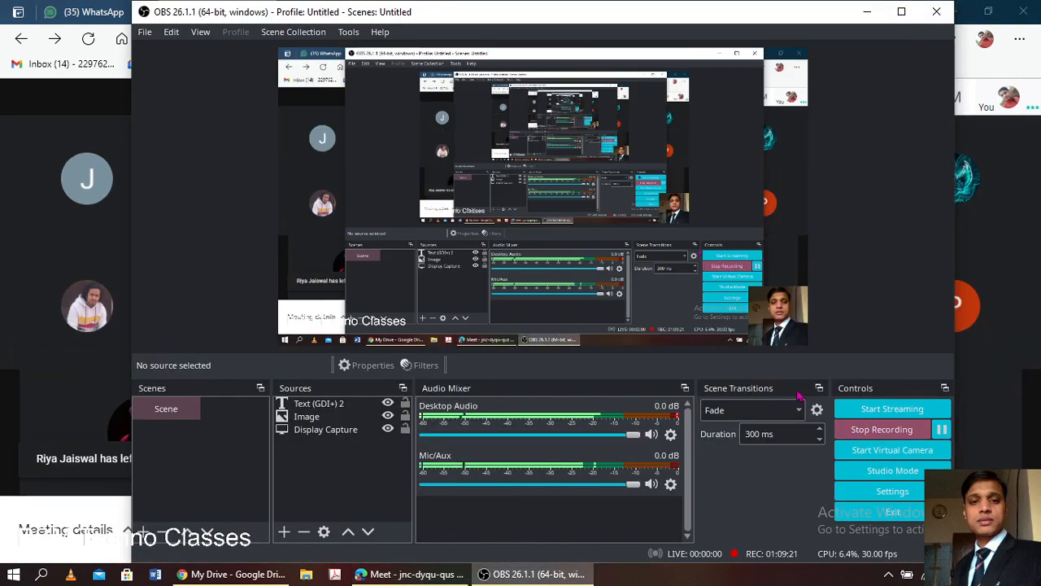